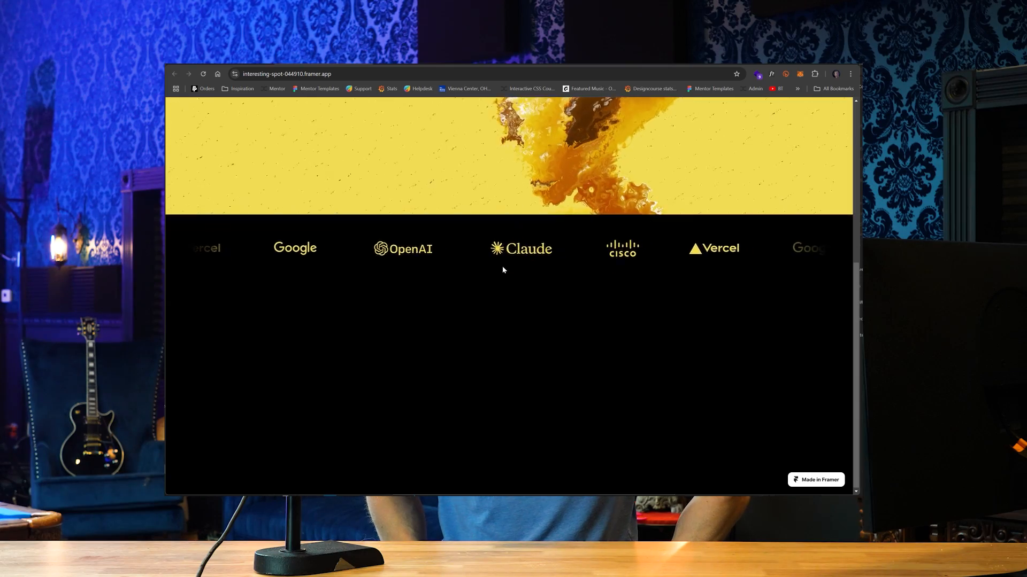
Review the finished ARTI landing page, reloading it to replay the entrance animations, and look over the From Figma to Framer course page
scroll(499, 272, up, 5)
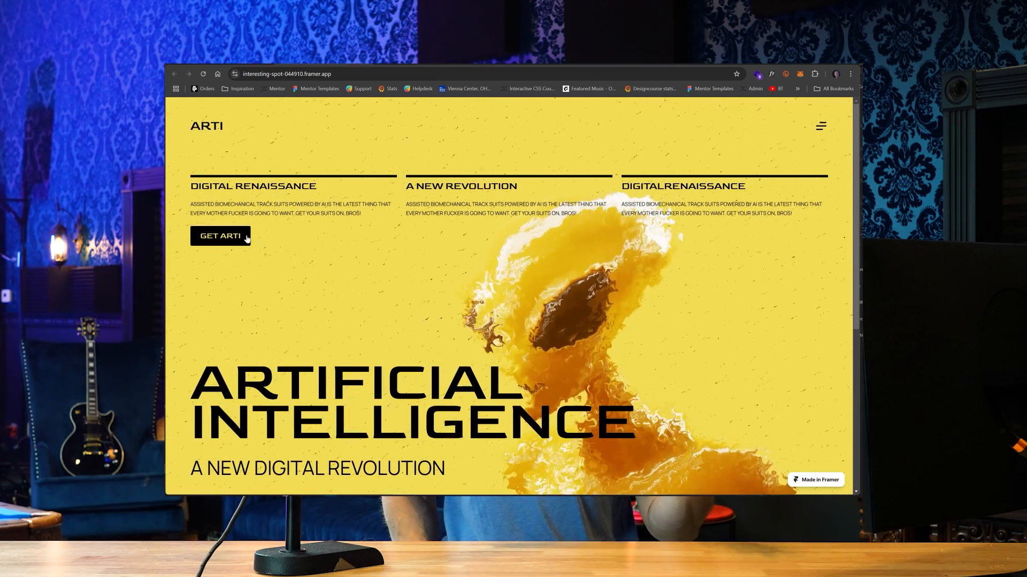
scroll(689, 256, down, 2)
scroll(689, 256, up, 2)
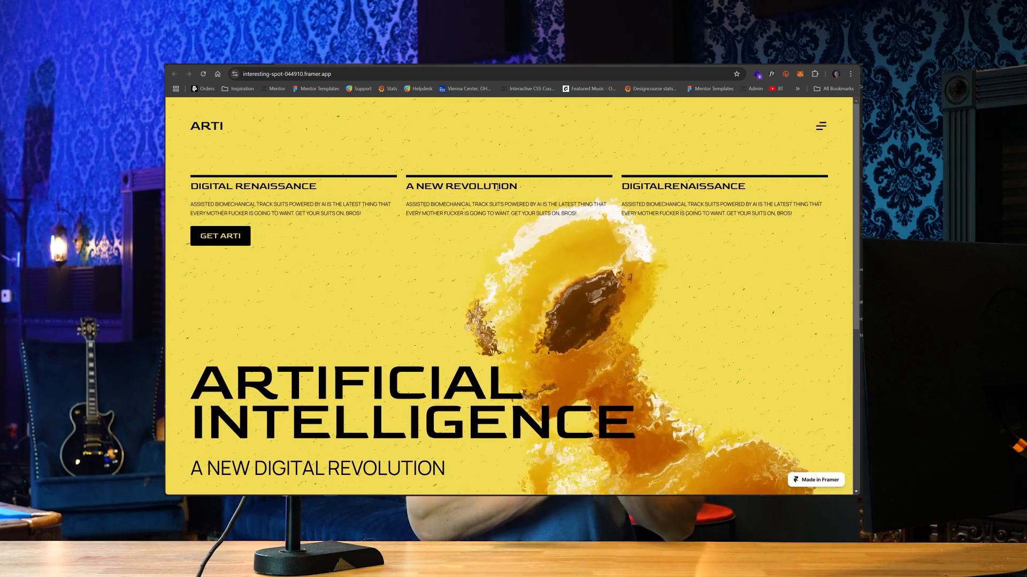
click(204, 79)
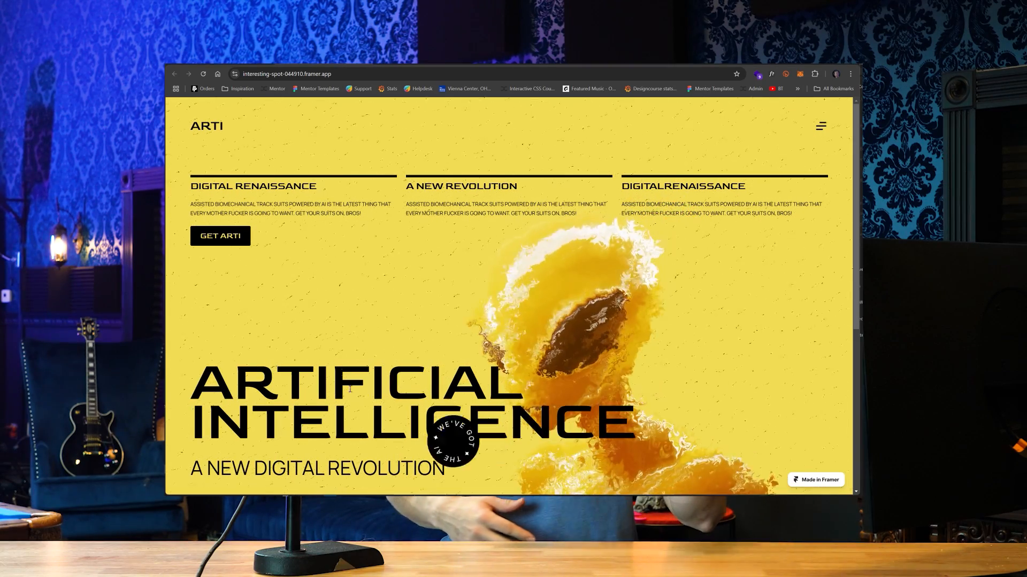
scroll(454, 436, down, 5)
scroll(343, 306, up, 5)
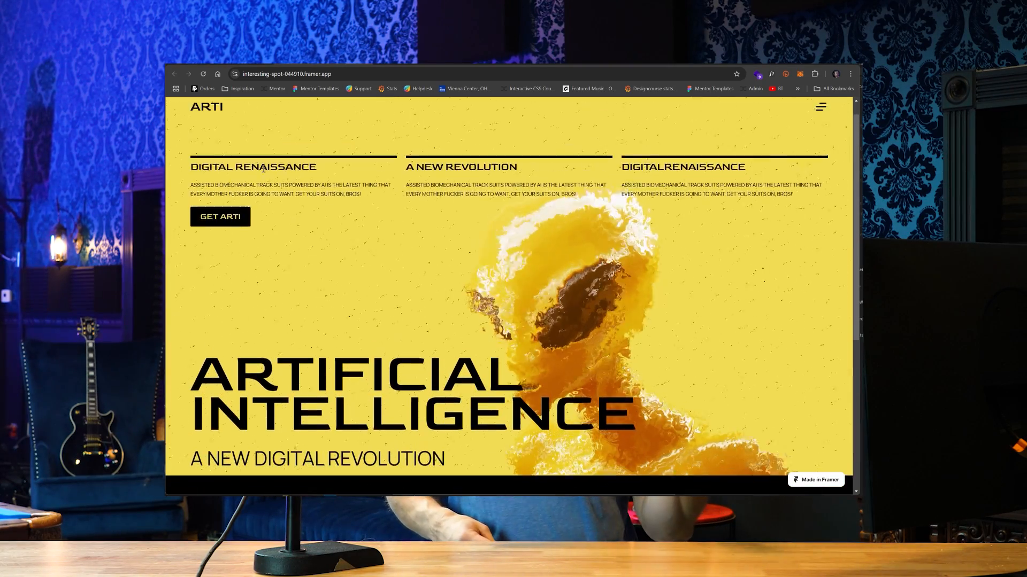
click(204, 75)
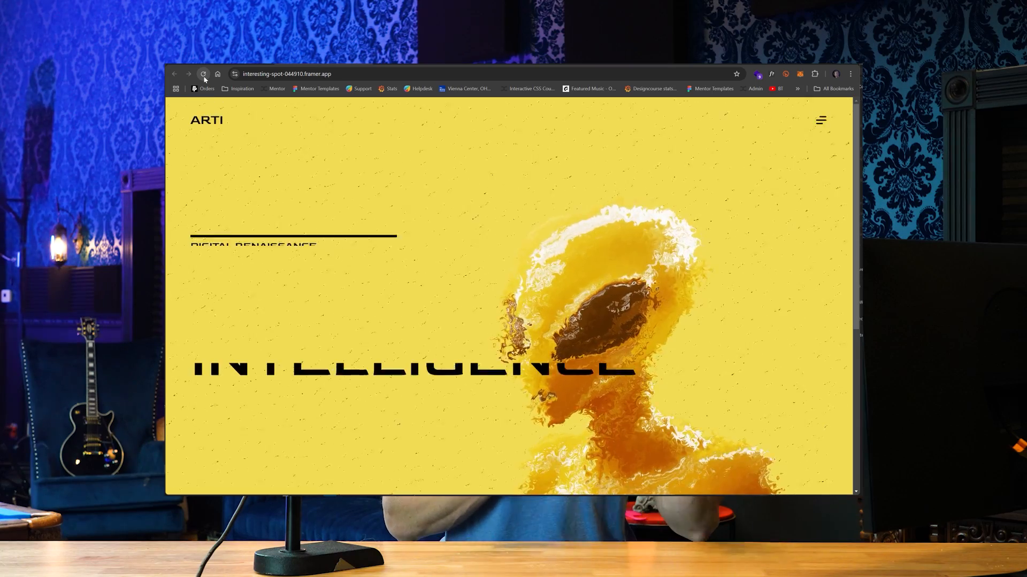
click(203, 75)
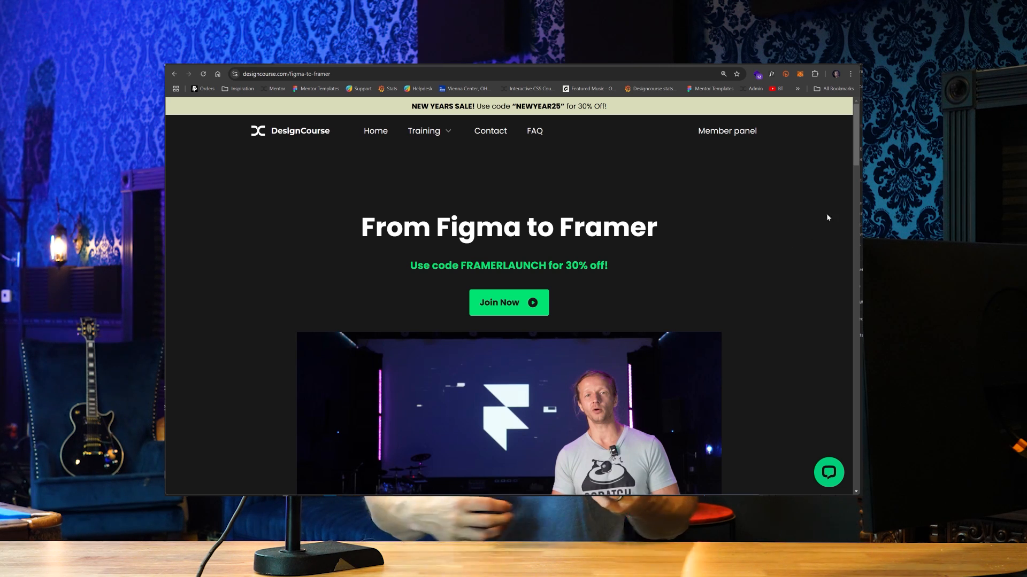
scroll(853, 154, down, 2)
drag(854, 154, 859, 252)
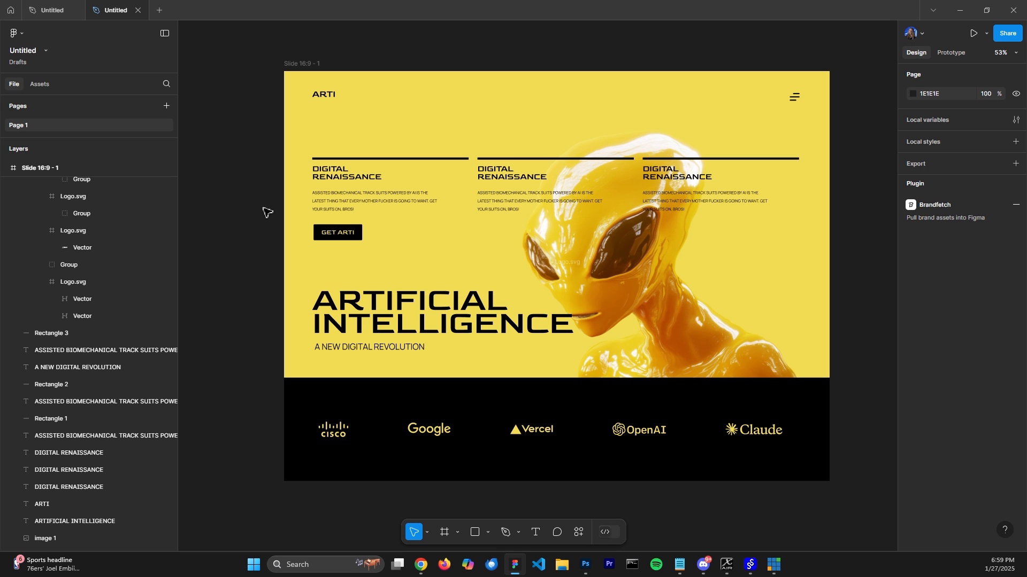
Inspect the alien image, a column's heading and body text, the GET ARTI button and the main headline in the Figma design
click(796, 99)
click(717, 170)
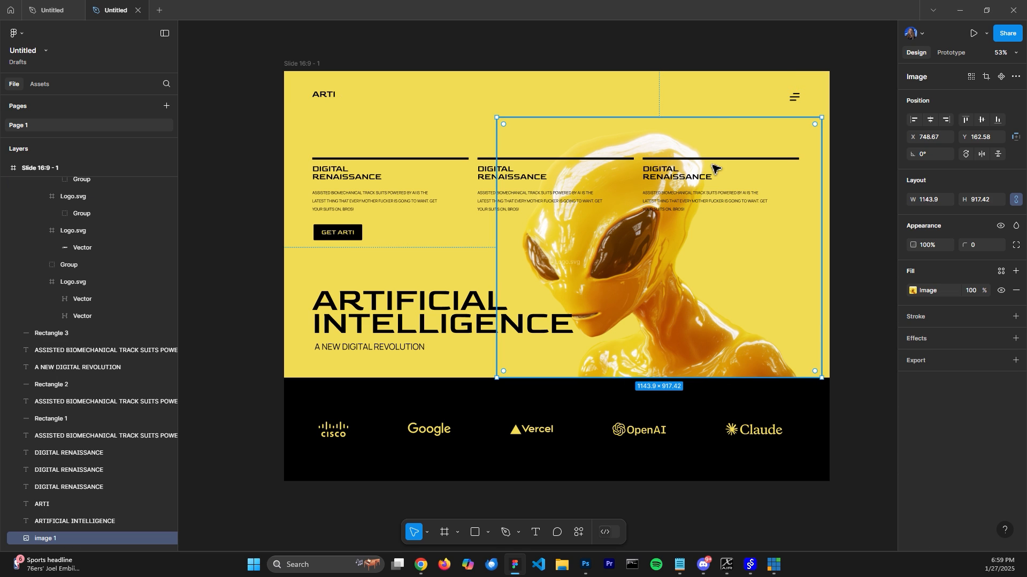
click(491, 173)
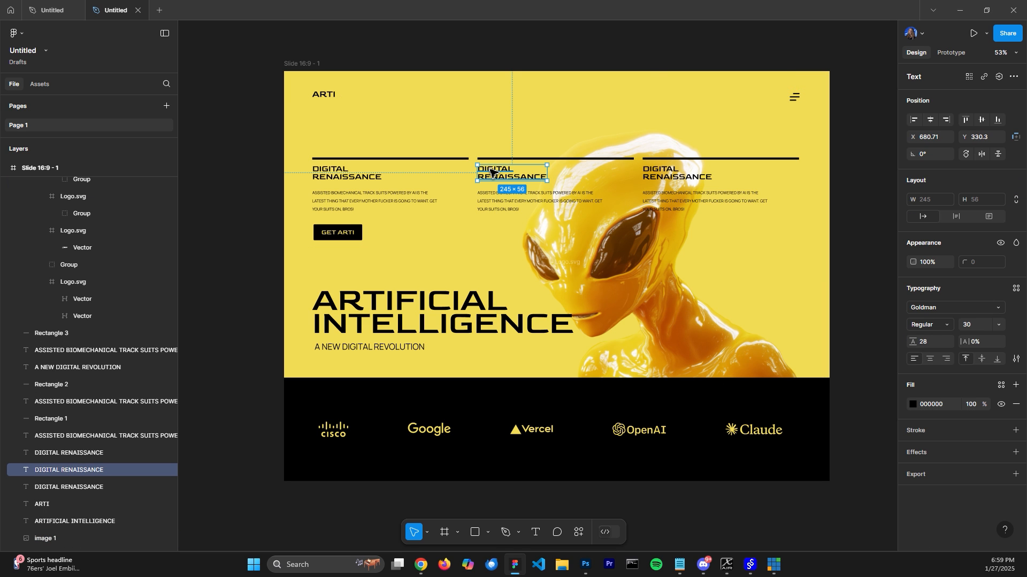
click(369, 175)
click(377, 206)
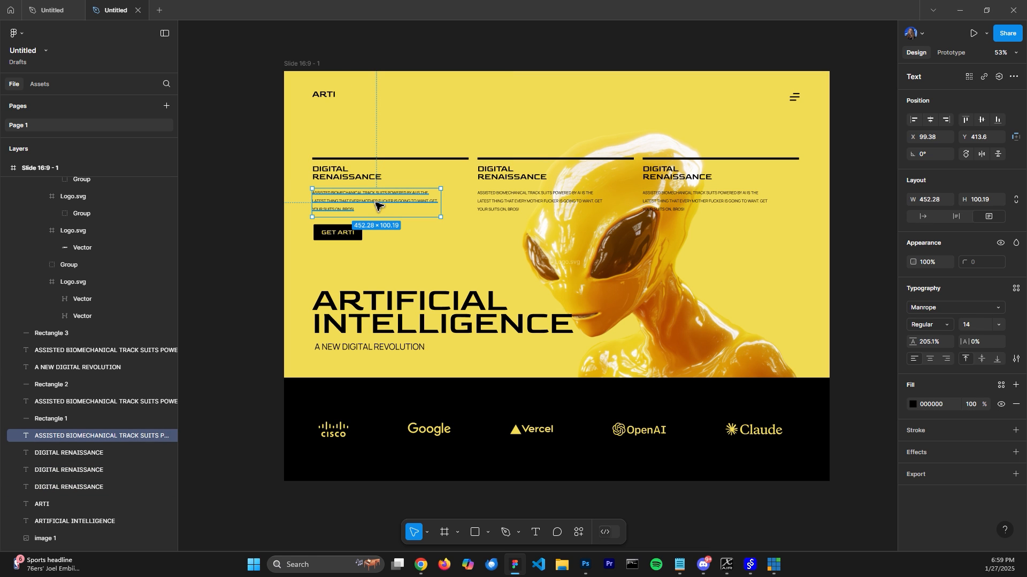
click(340, 239)
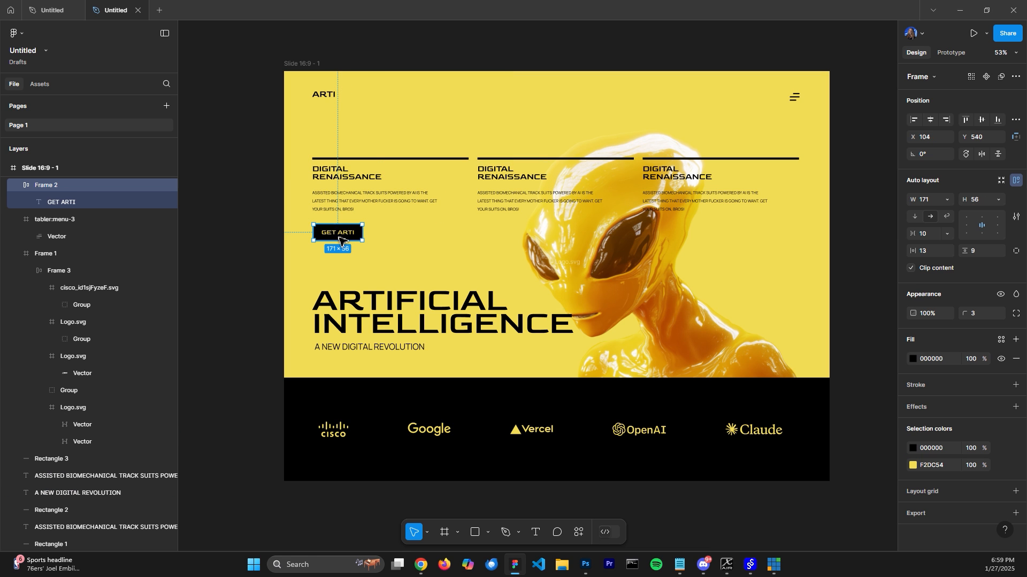
click(415, 308)
click(382, 345)
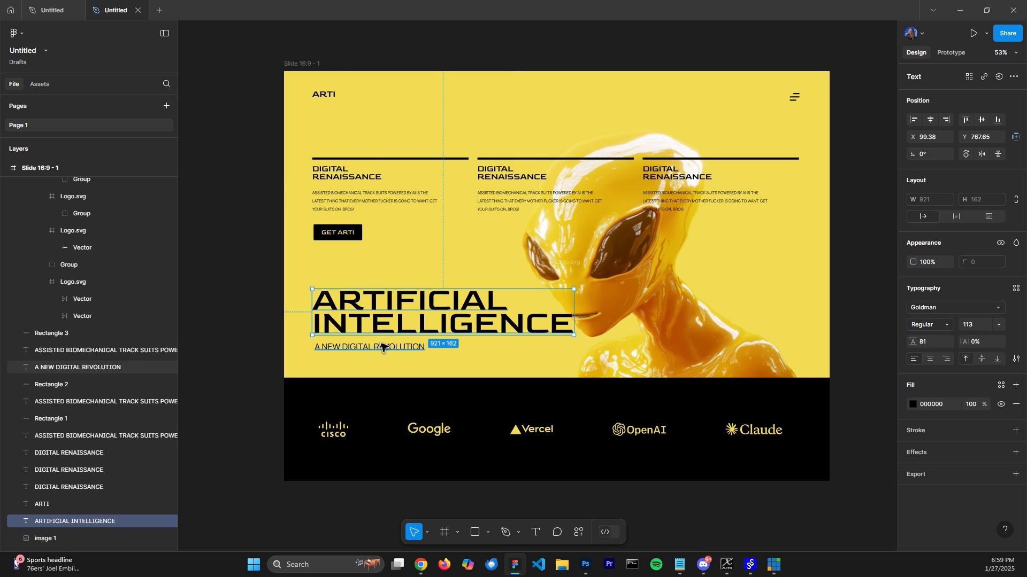
click(280, 331)
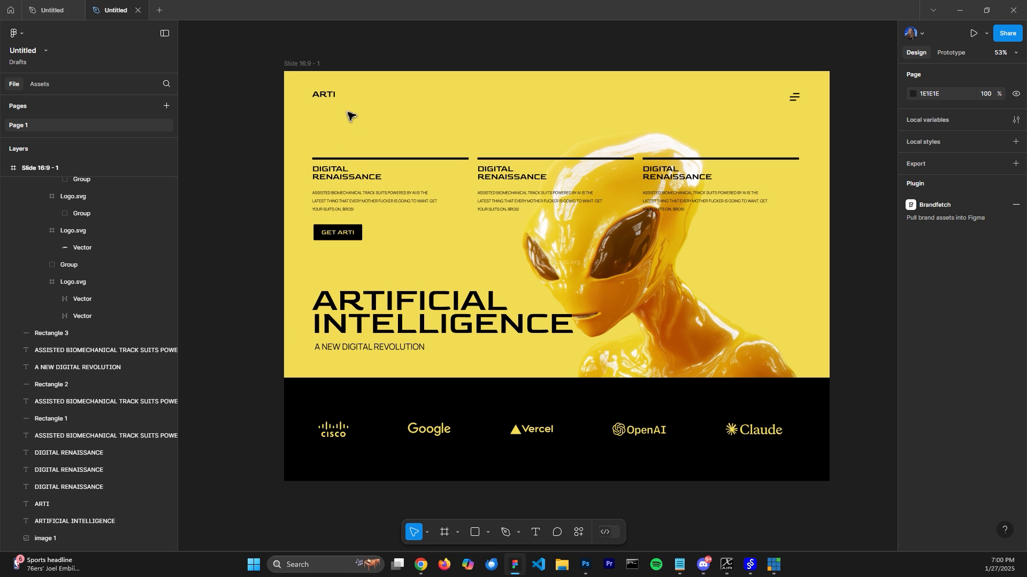
Examine how the design groups the ARTI logo with the menu icon, the column rules with their text, and the headline with its subheading
click(320, 98)
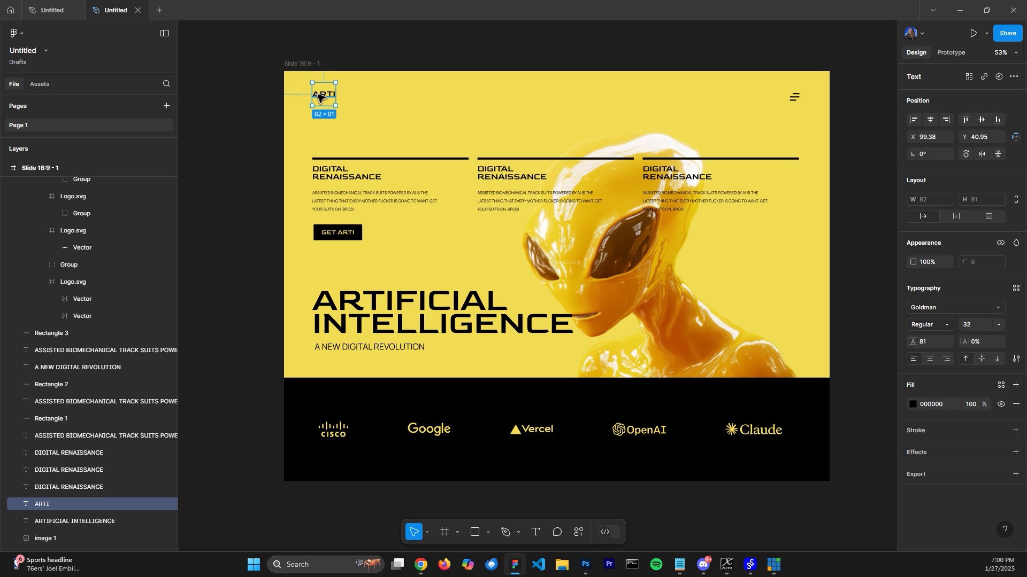
shift+click(795, 98)
click(799, 122)
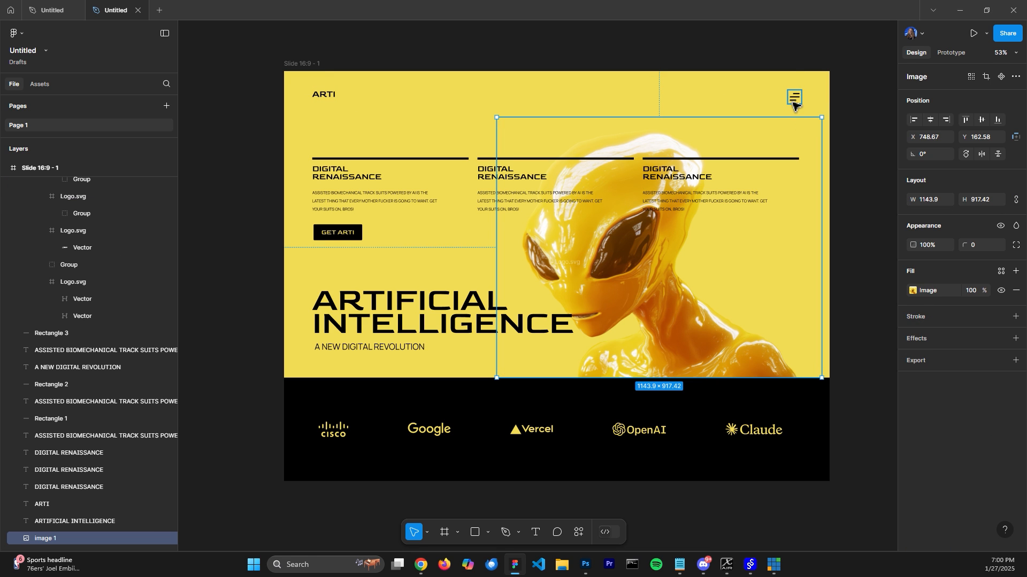
click(794, 101)
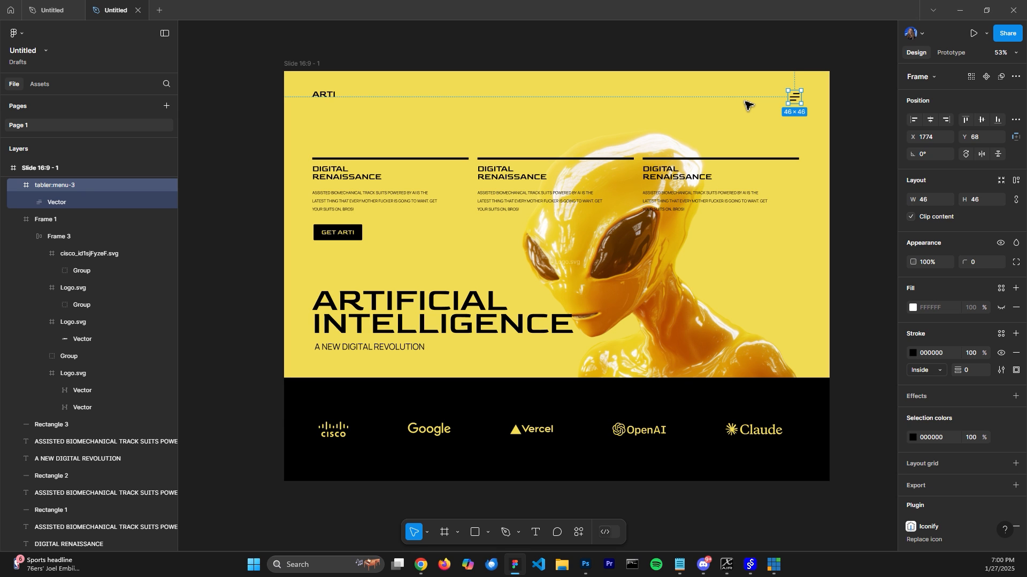
shift+click(329, 97)
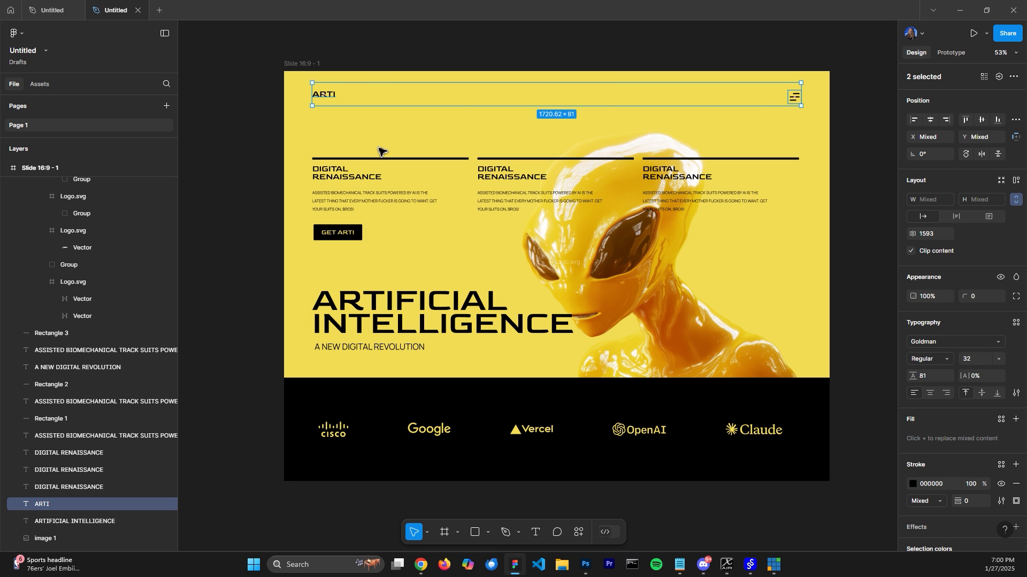
click(356, 158)
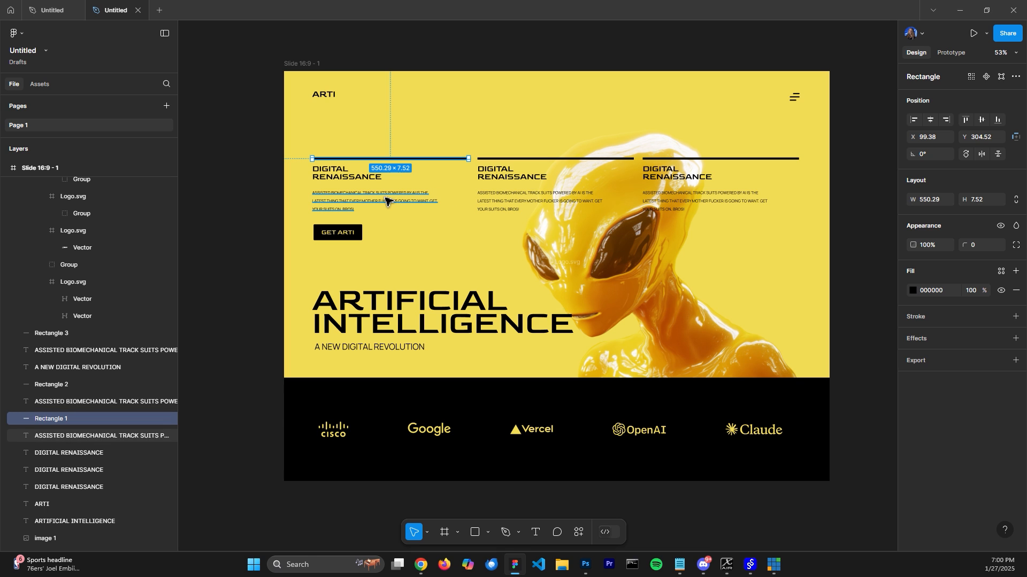
click(394, 321)
shift+click(393, 349)
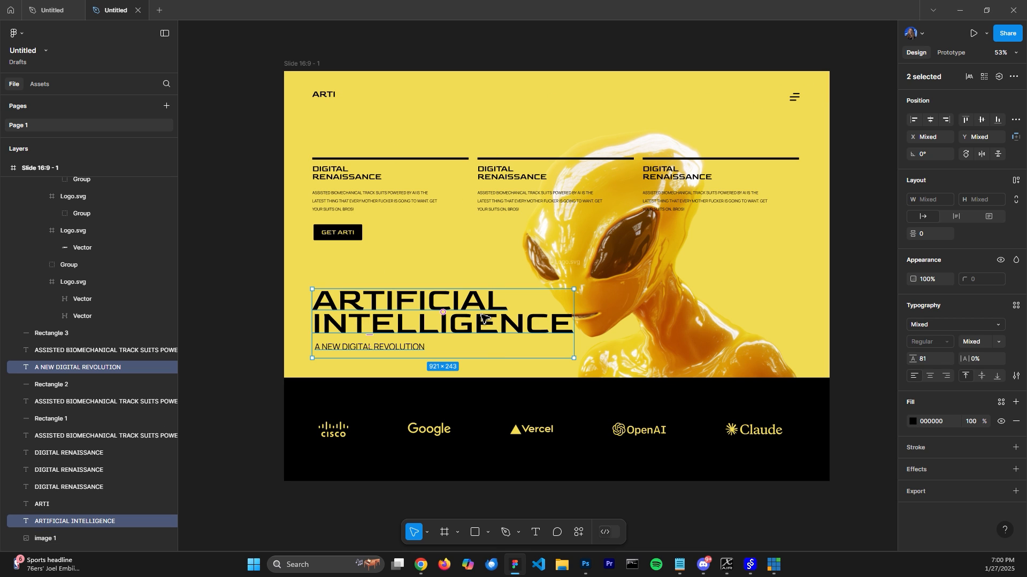
Check the alien image by toggling its fill off and on, and examine the black section with its row of company logos
click(621, 276)
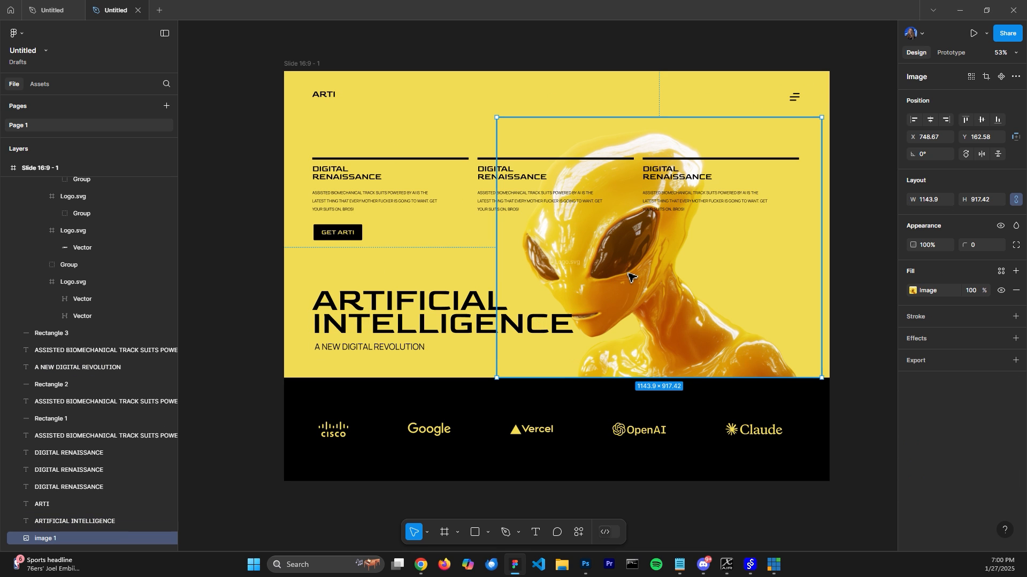
click(1000, 290)
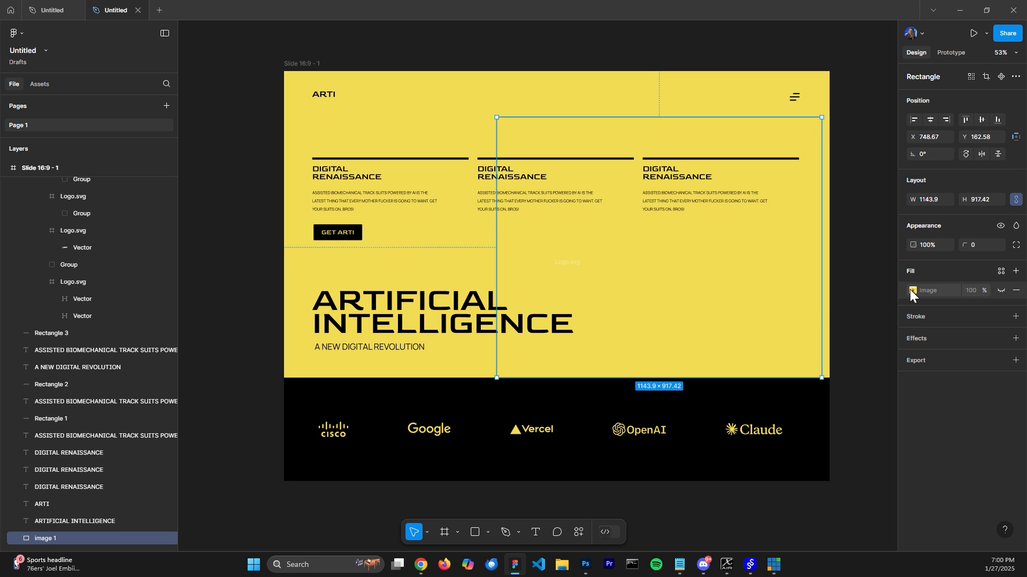
click(1000, 290)
click(420, 436)
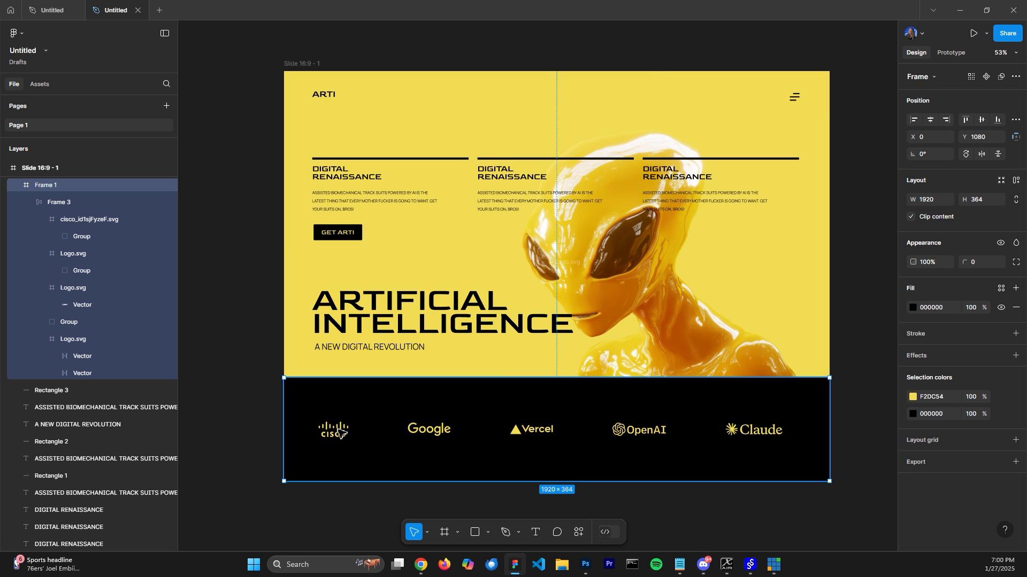
click(347, 433)
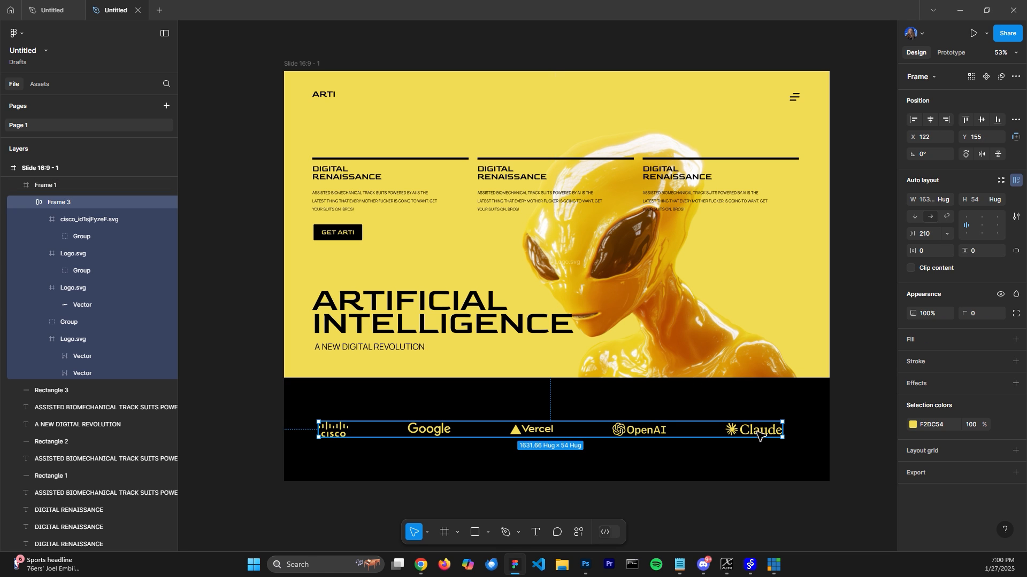
click(845, 408)
drag(854, 388, 845, 385)
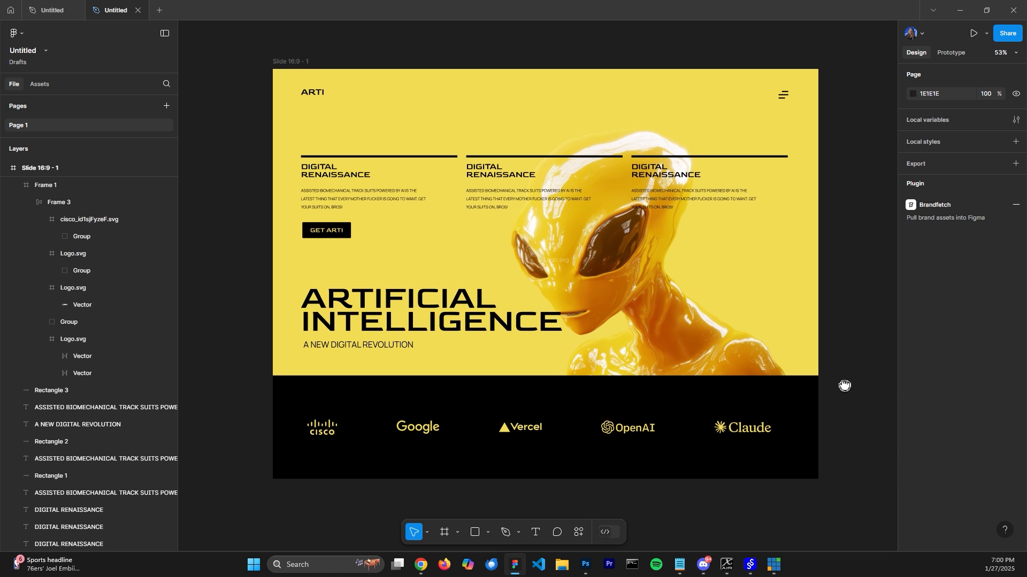
Switch to the blank Framer project in Chrome and select its Desktop breakpoint
mouse_move(417, 570)
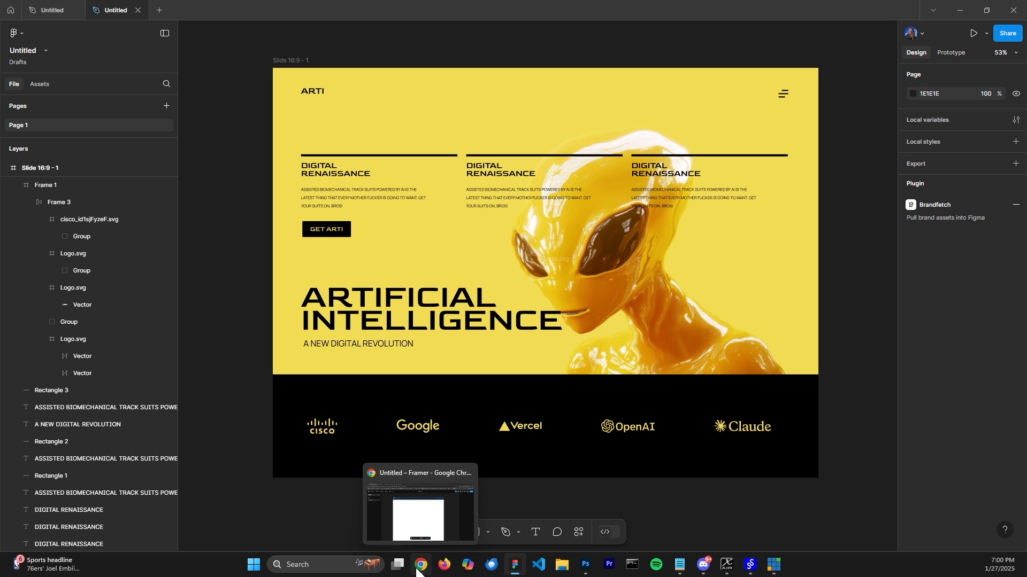
click(417, 513)
click(482, 143)
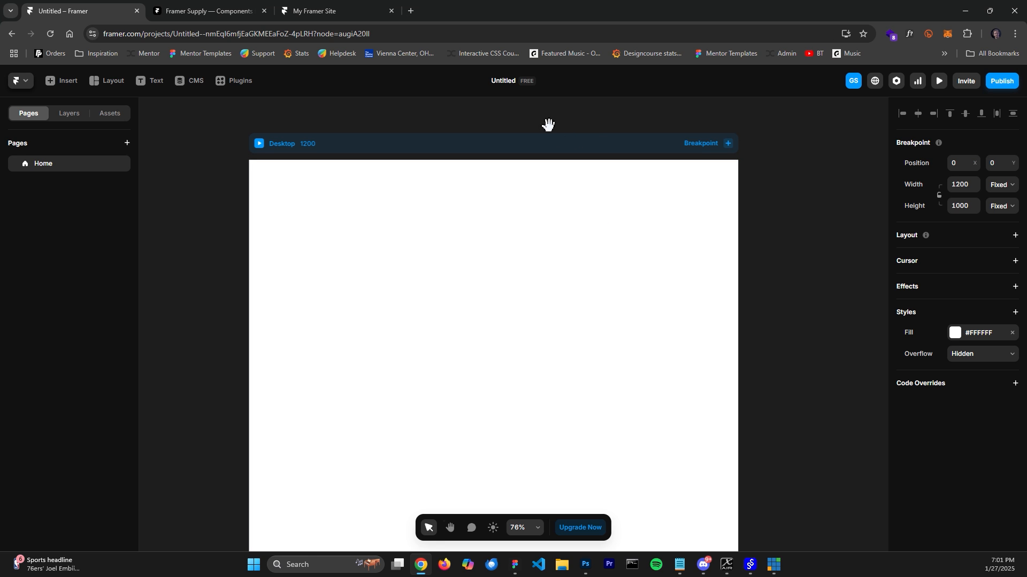
key(space)
drag(546, 124, 569, 121)
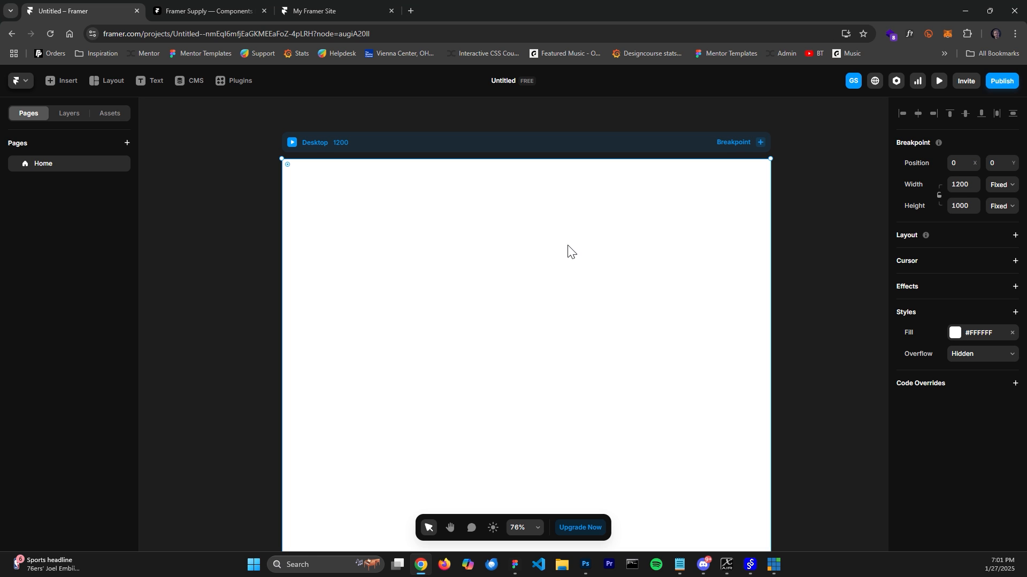
Copy the slide frame's fill colour from Figma and set the Desktop breakpoint's fill in Framer to #F2DC54
click(515, 564)
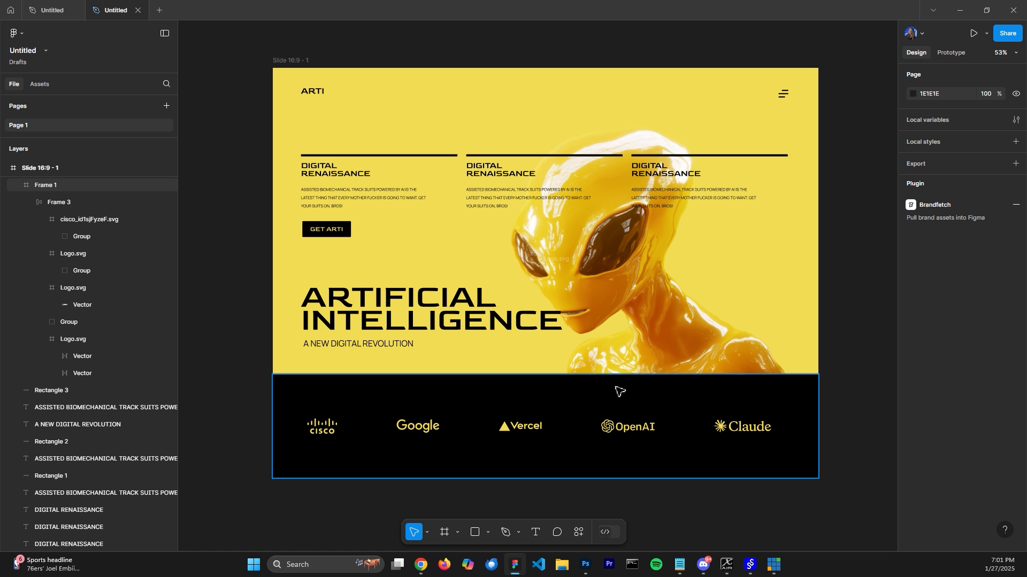
click(291, 73)
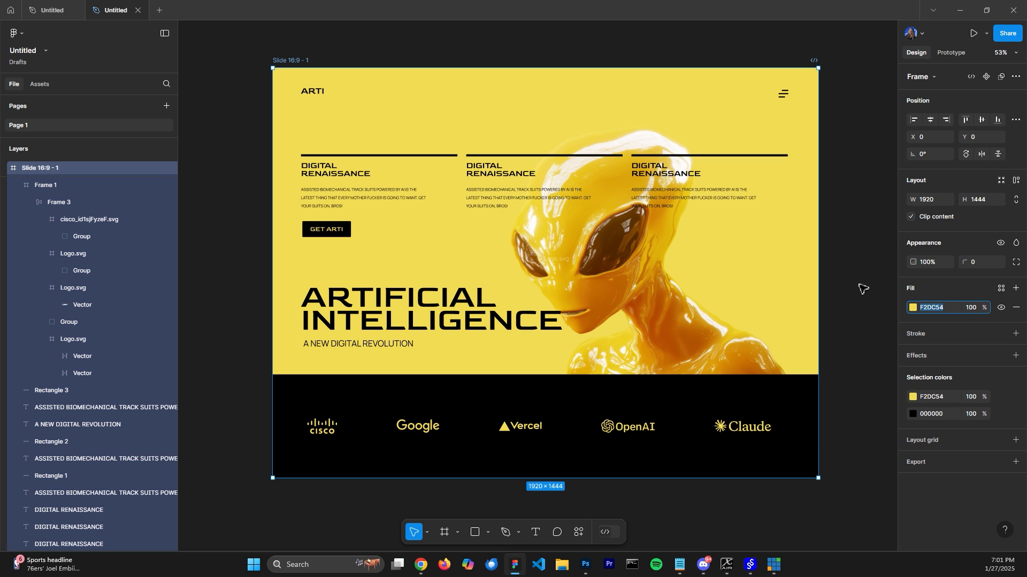
click(957, 11)
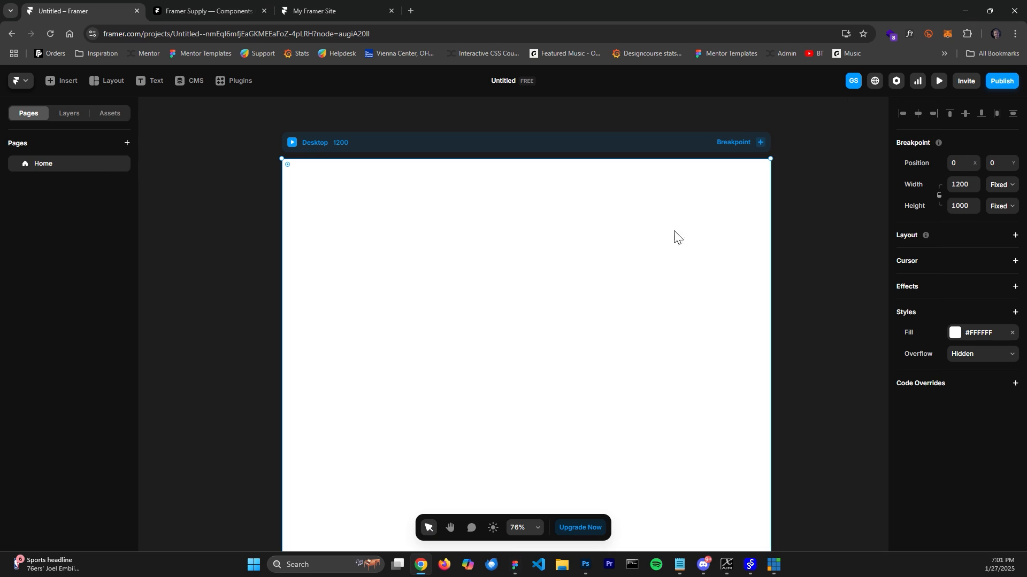
click(980, 336)
text(#F2DC54)
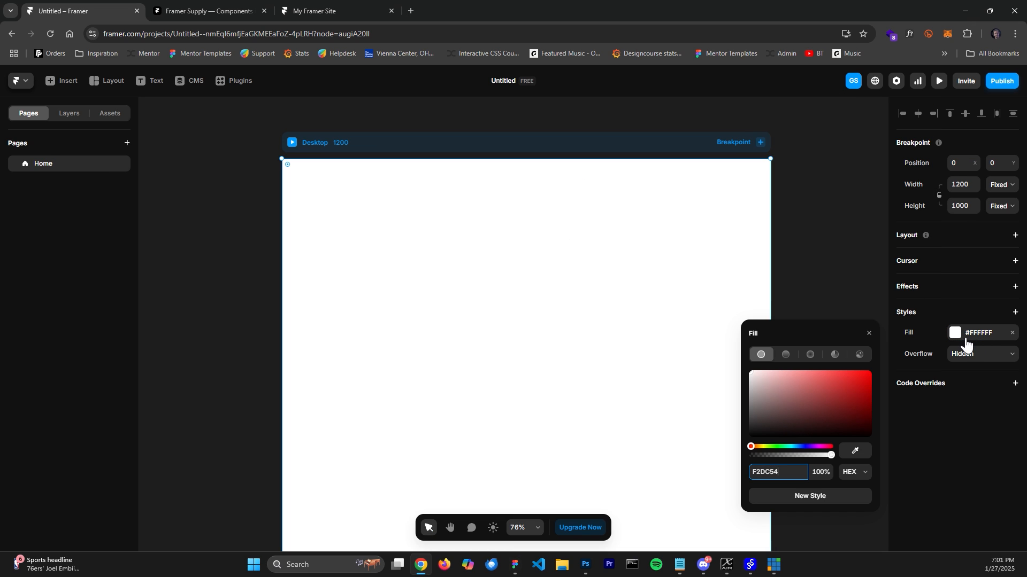
key(Return)
click(826, 224)
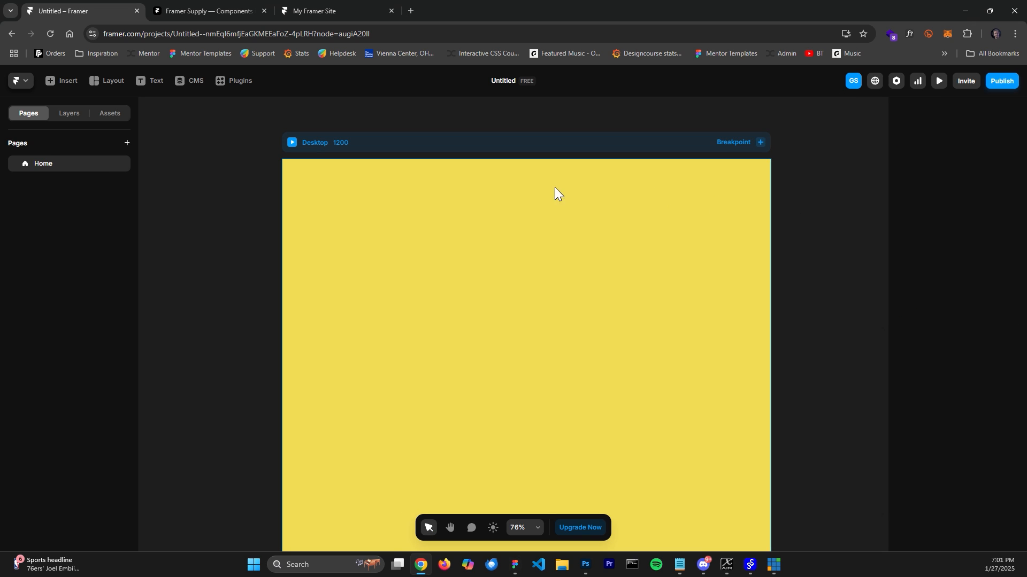
Add a vertical stack layout to the Desktop breakpoint and check its height sizing options, keeping Fixed
click(518, 143)
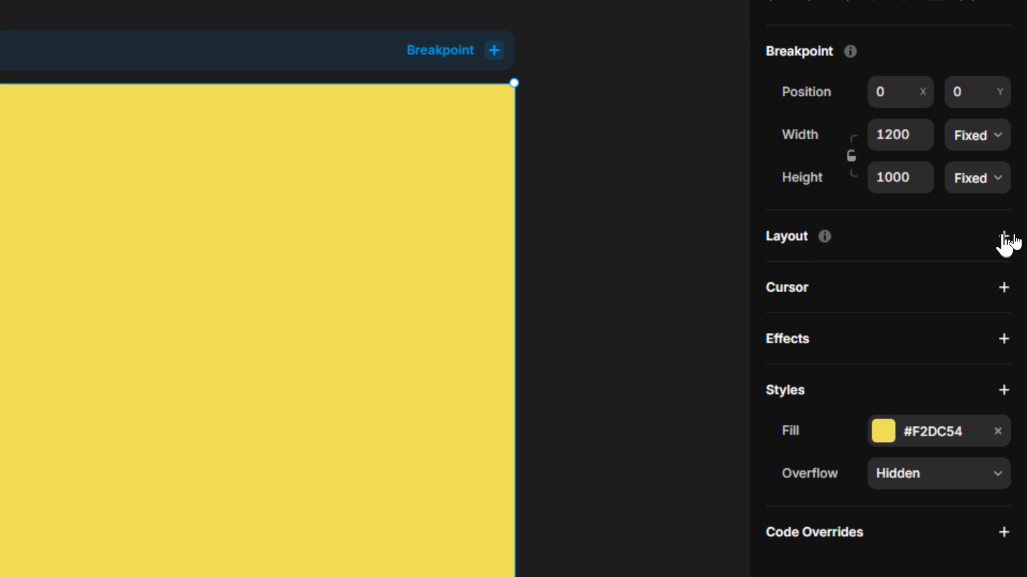
click(1004, 236)
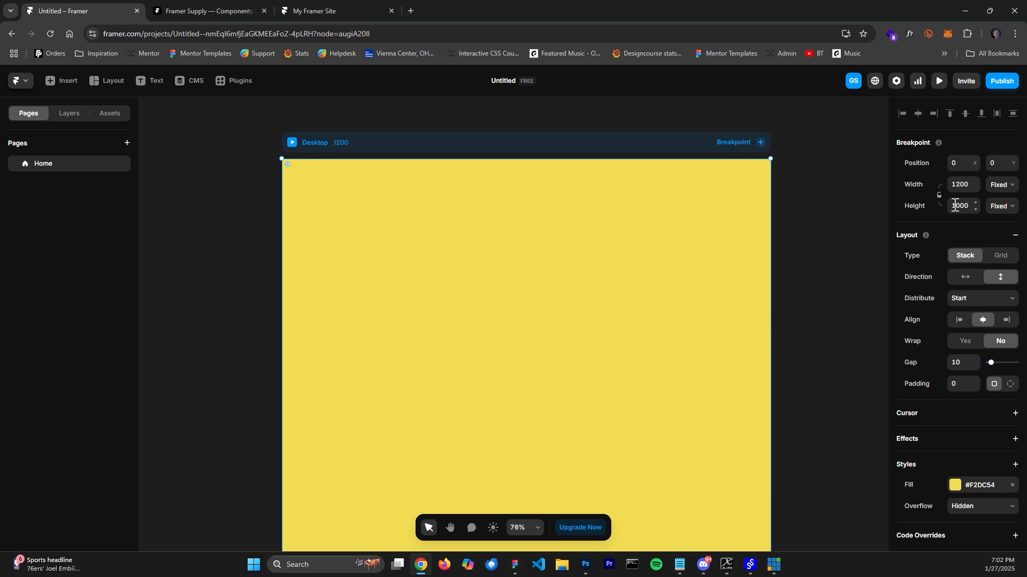
click(995, 210)
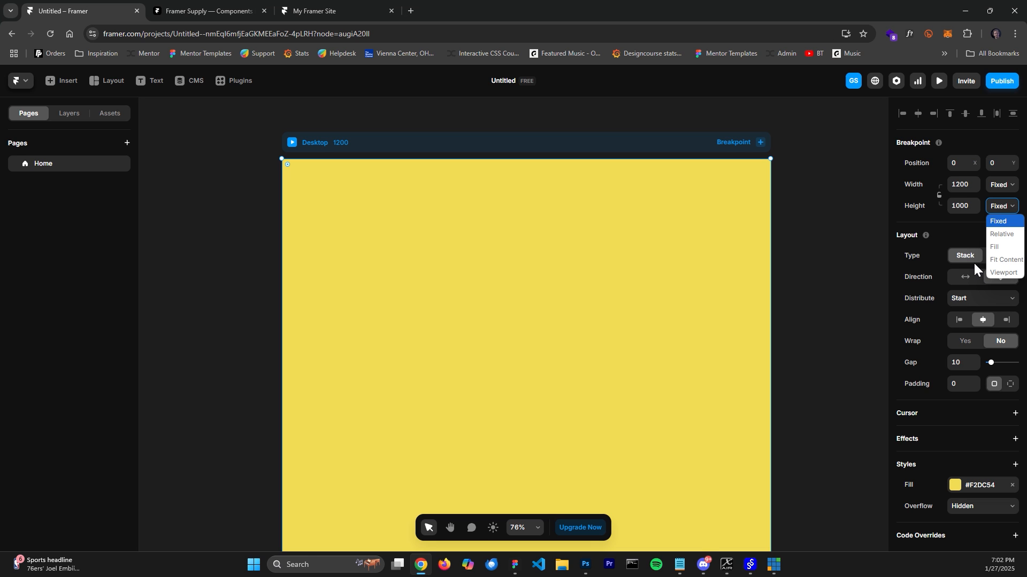
click(998, 207)
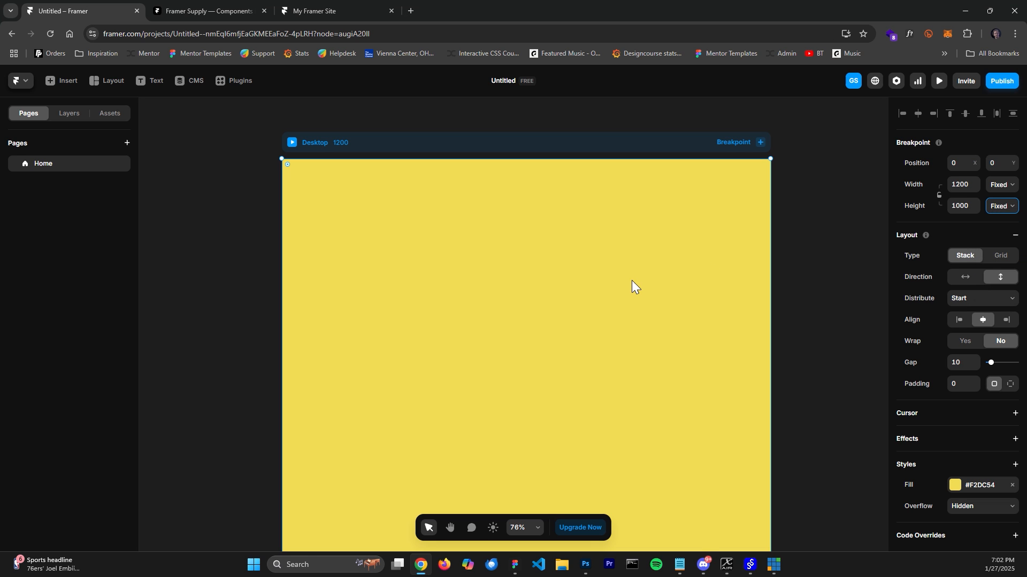
click(962, 207)
click(374, 232)
Draw a two-column stack about 1066 by 144 across the top of the Desktop breakpoint
click(103, 79)
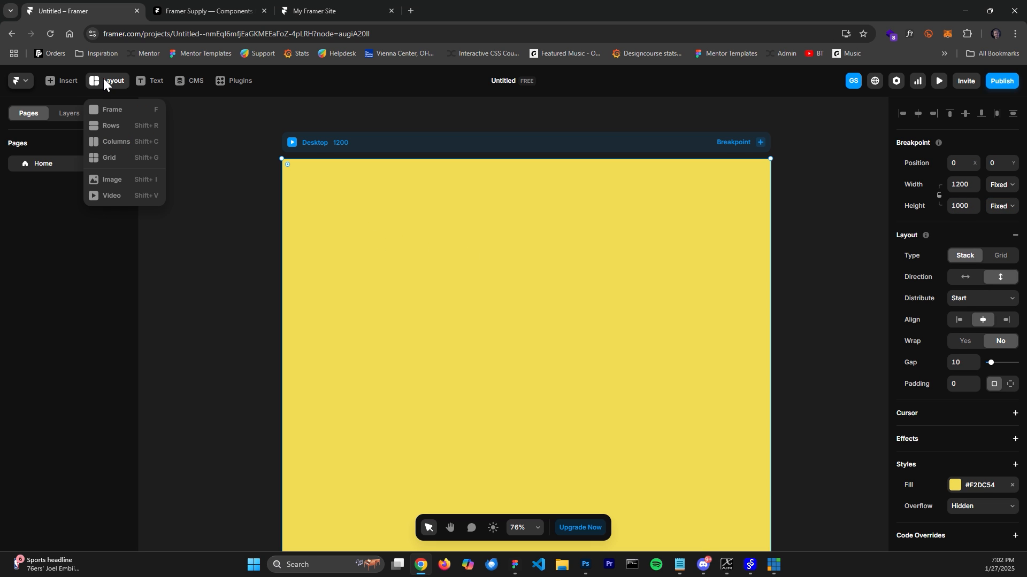
click(110, 143)
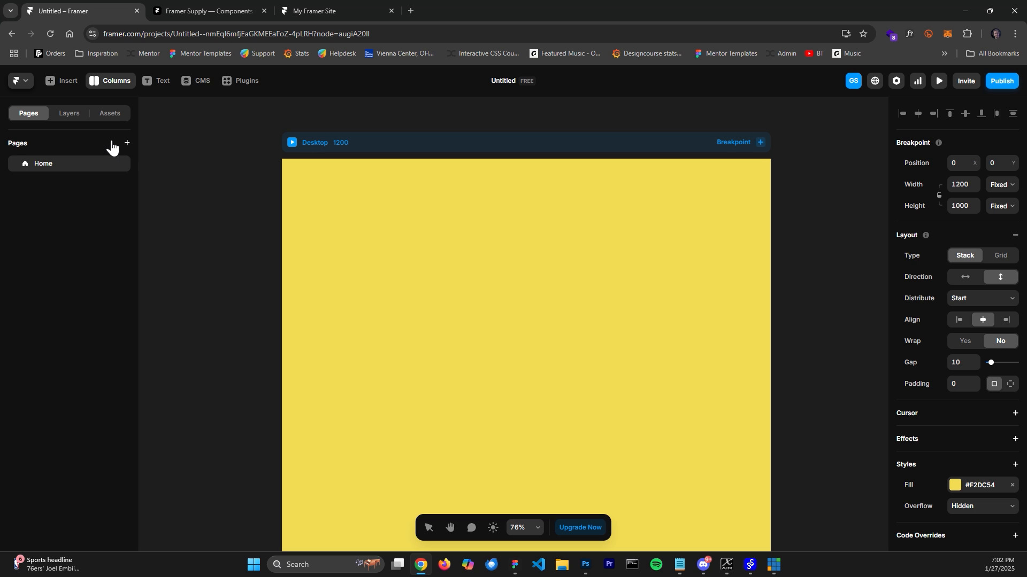
drag(313, 175, 743, 225)
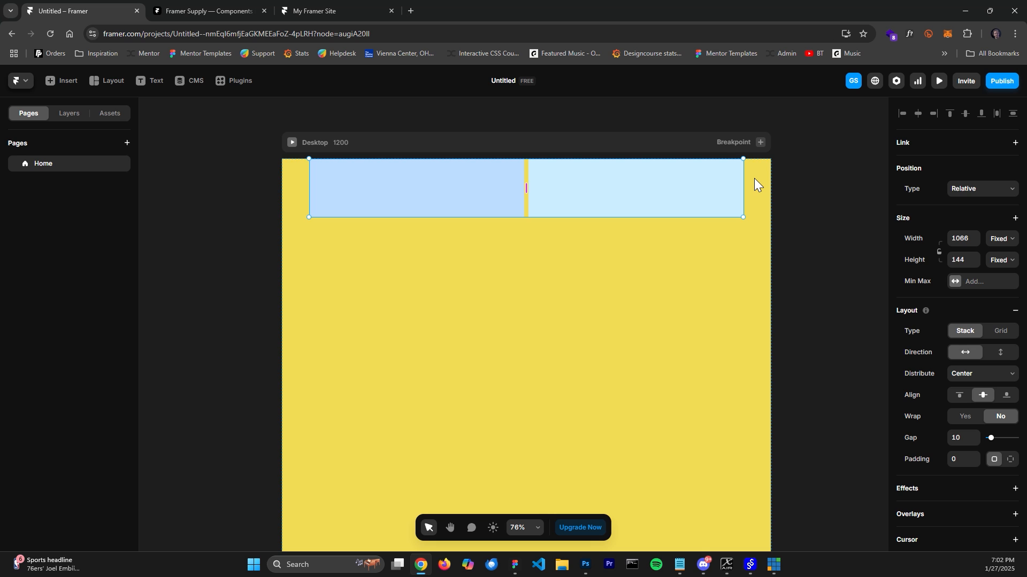
Rename the new column stack inside the Desktop breakpoint as Navbar
click(68, 114)
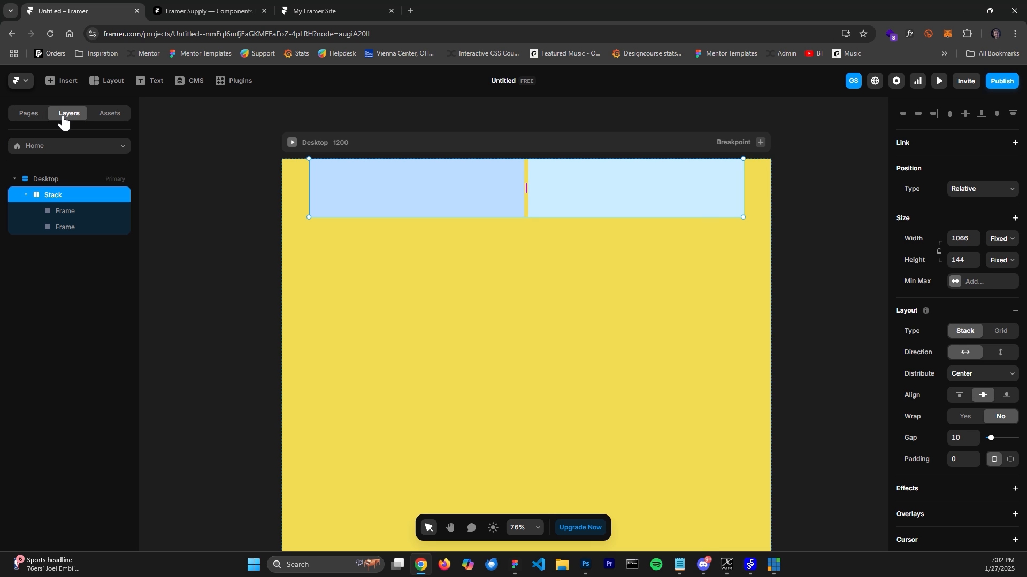
click(46, 180)
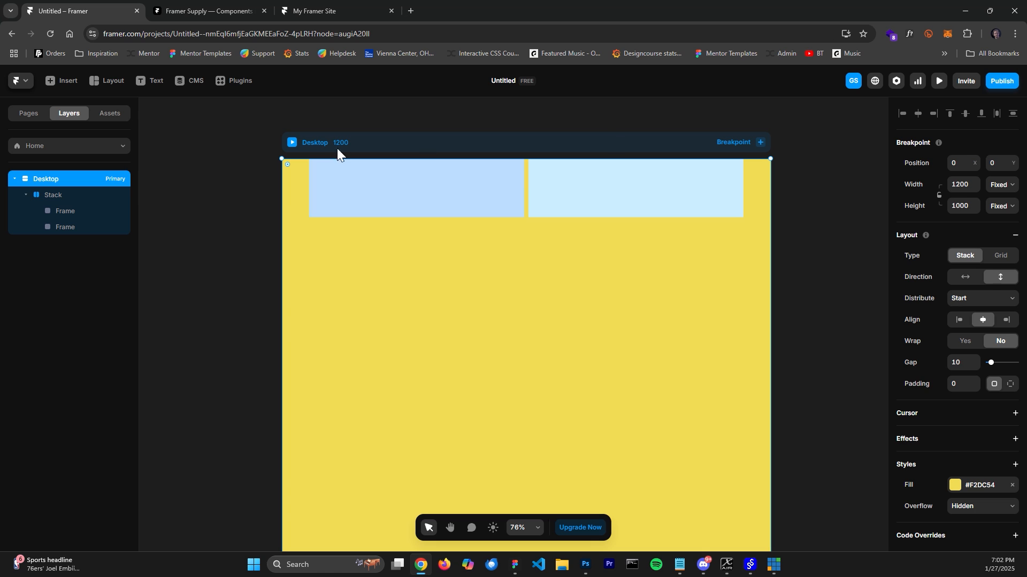
click(55, 194)
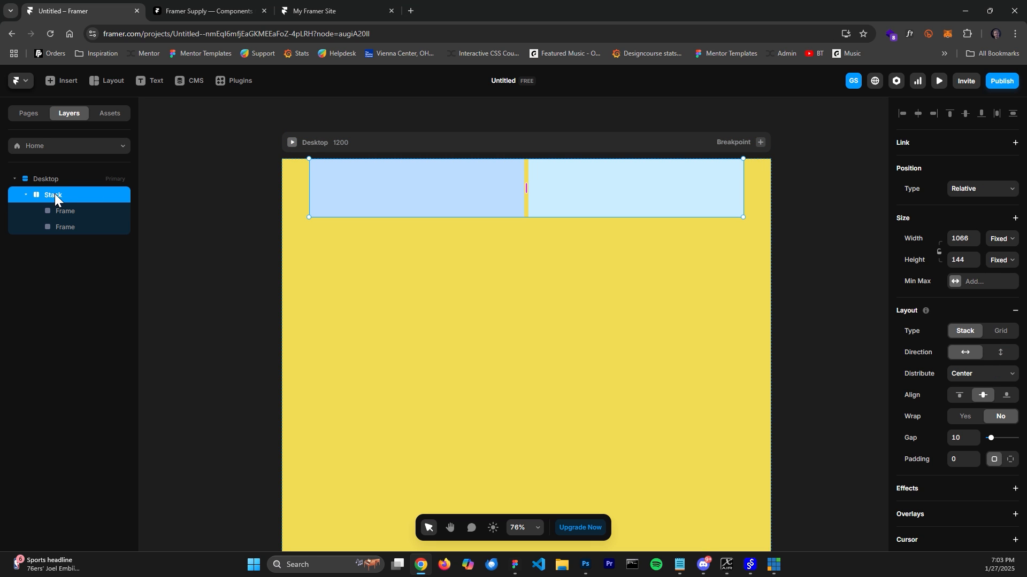
double_click(55, 194)
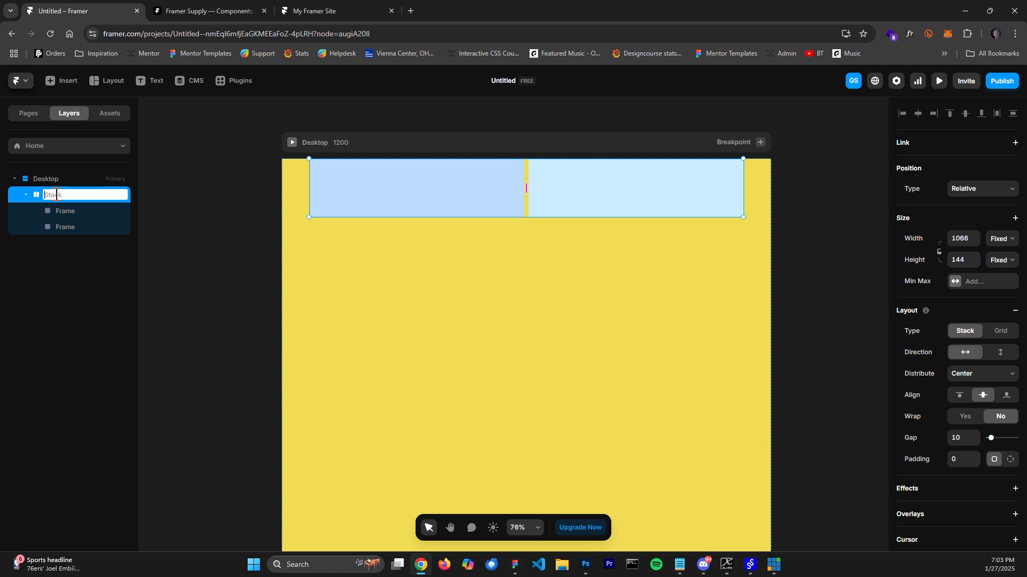
text(Navbar)
key(Return)
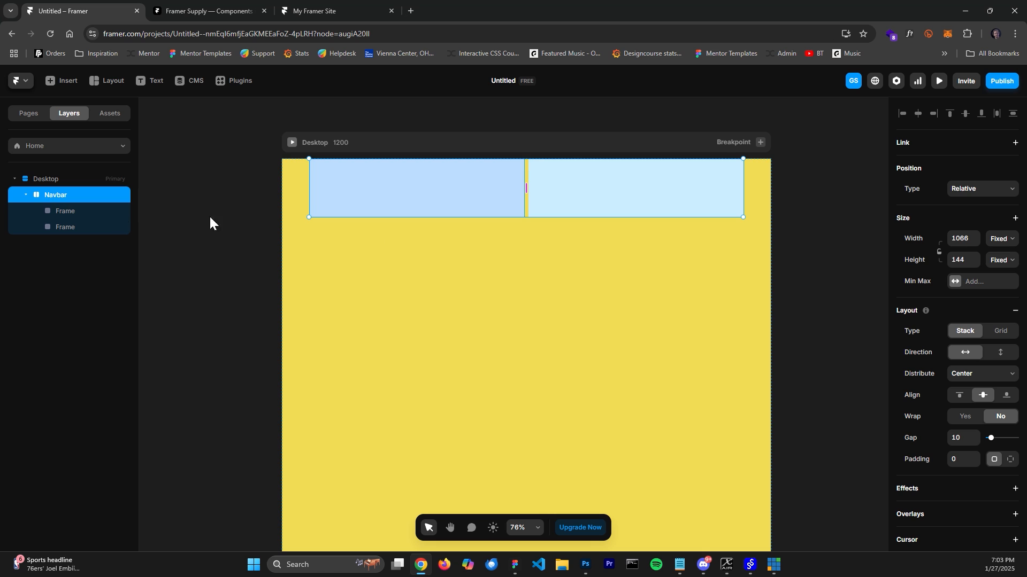
Remove the fill from both column frames inside the Navbar
click(62, 224)
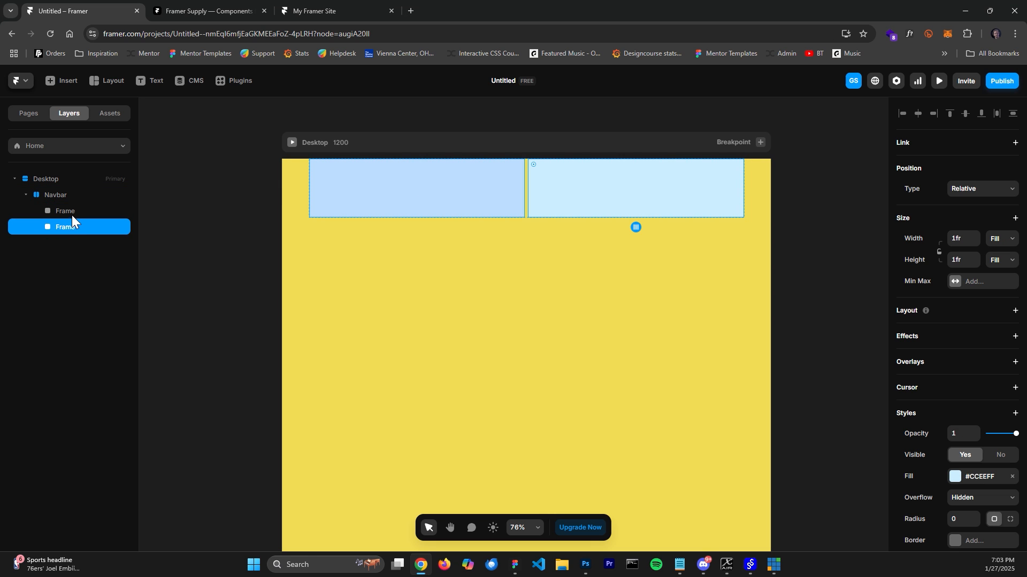
click(72, 211)
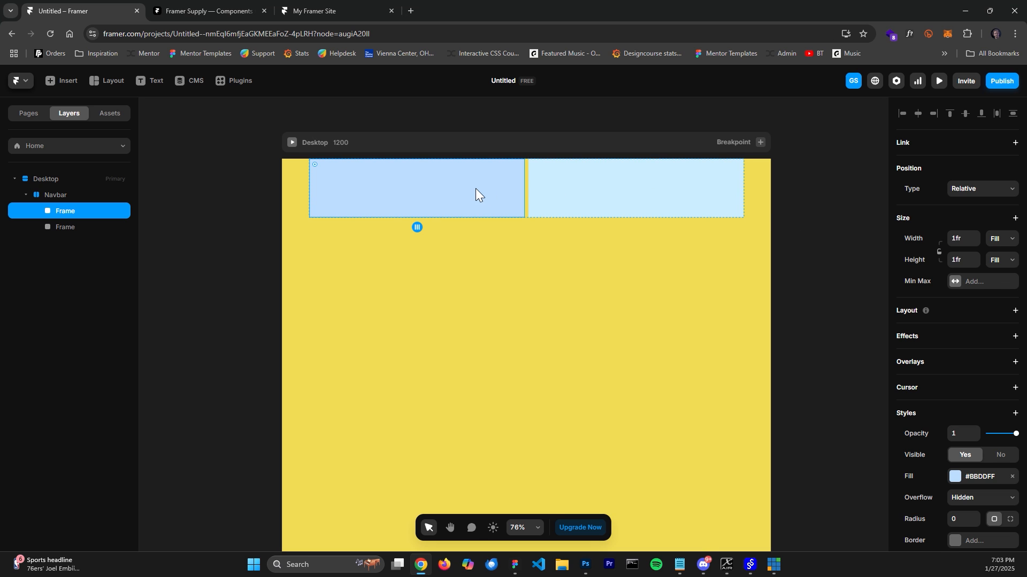
click(1012, 476)
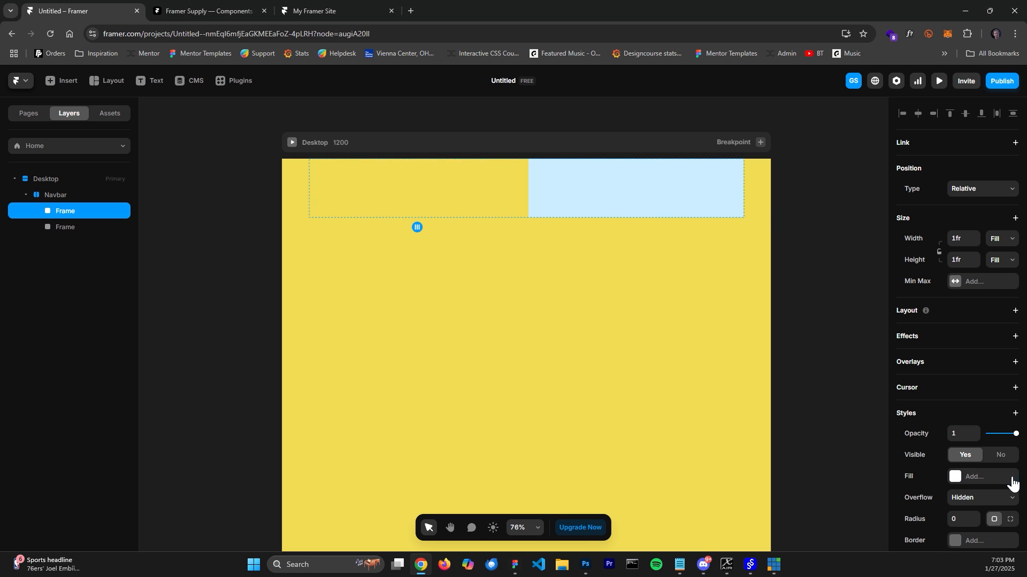
click(673, 184)
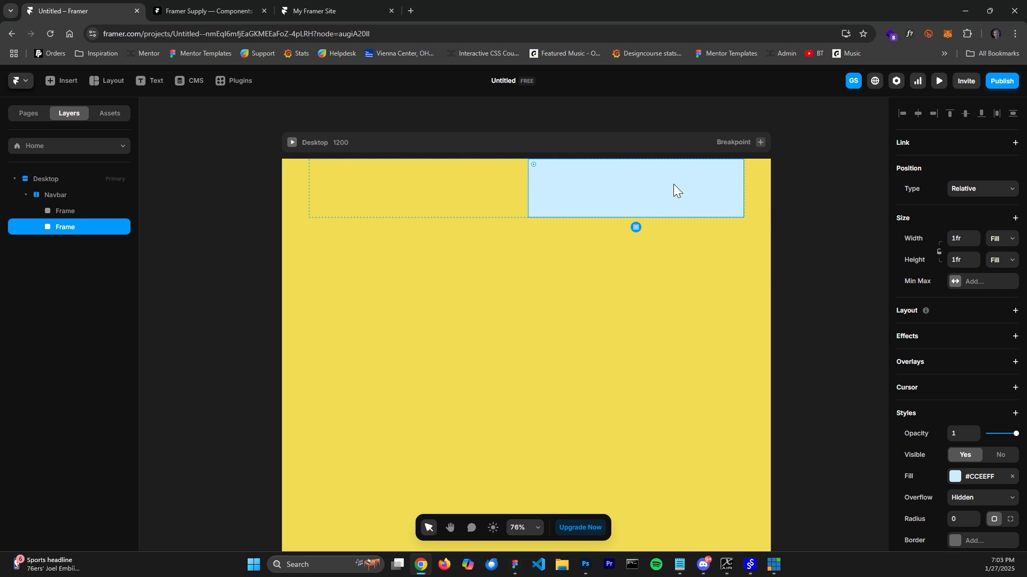
click(1011, 478)
click(434, 179)
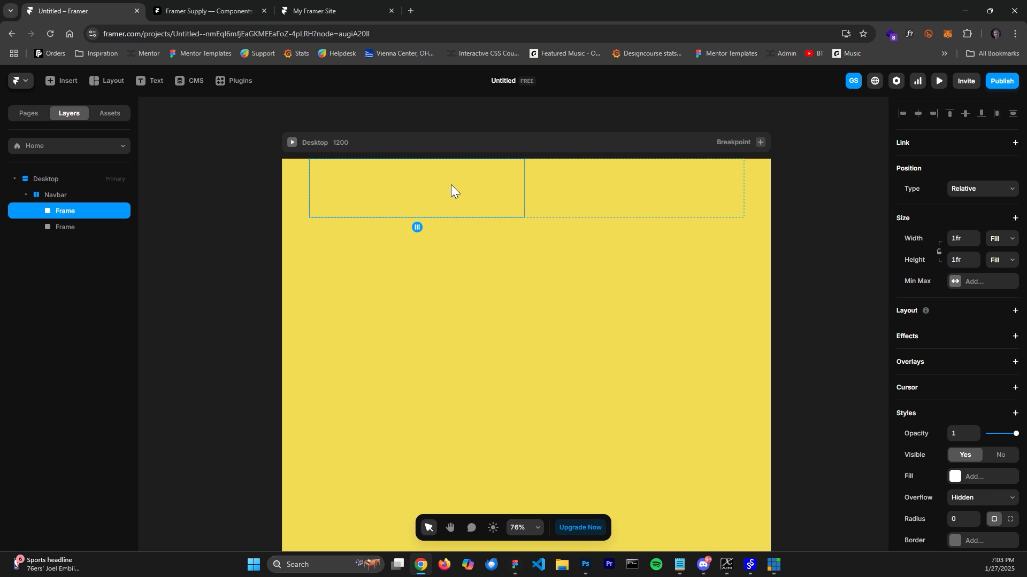
click(619, 190)
click(433, 187)
click(683, 185)
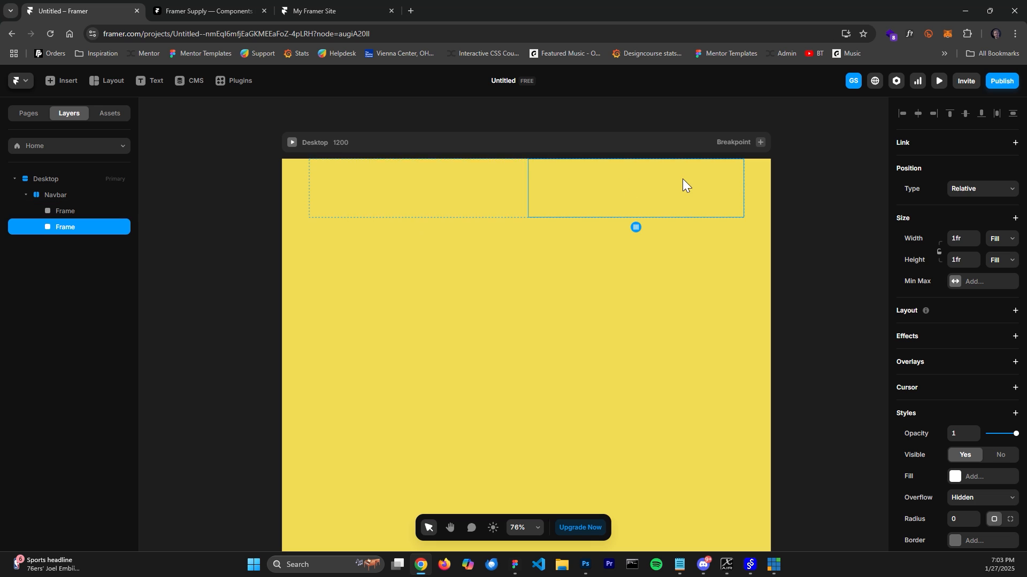
Copy the ARTI logo text from Figma with the Figma to HTML with Framer plugin and paste it into the Navbar's first column in Framer
click(413, 191)
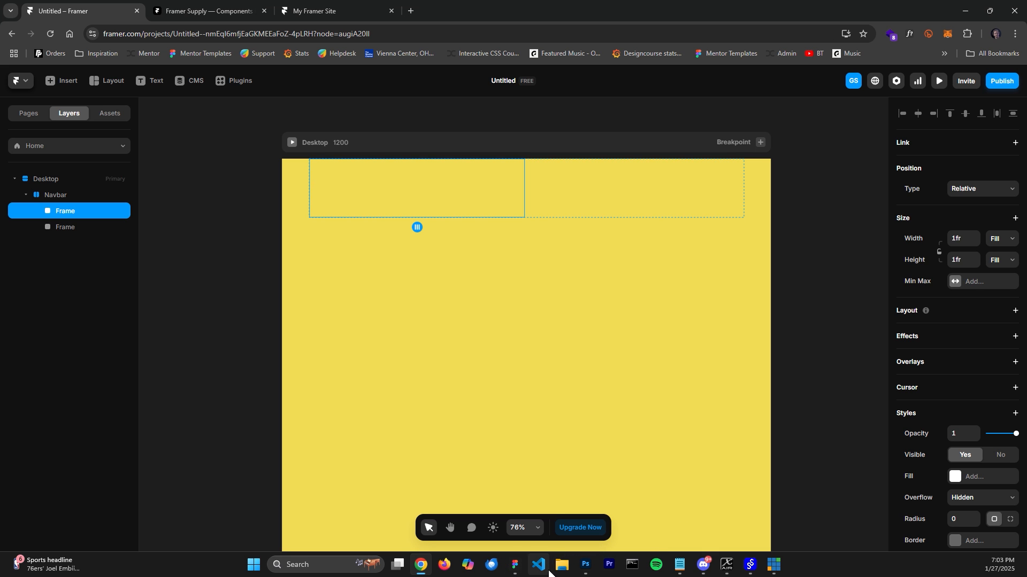
click(514, 564)
click(312, 94)
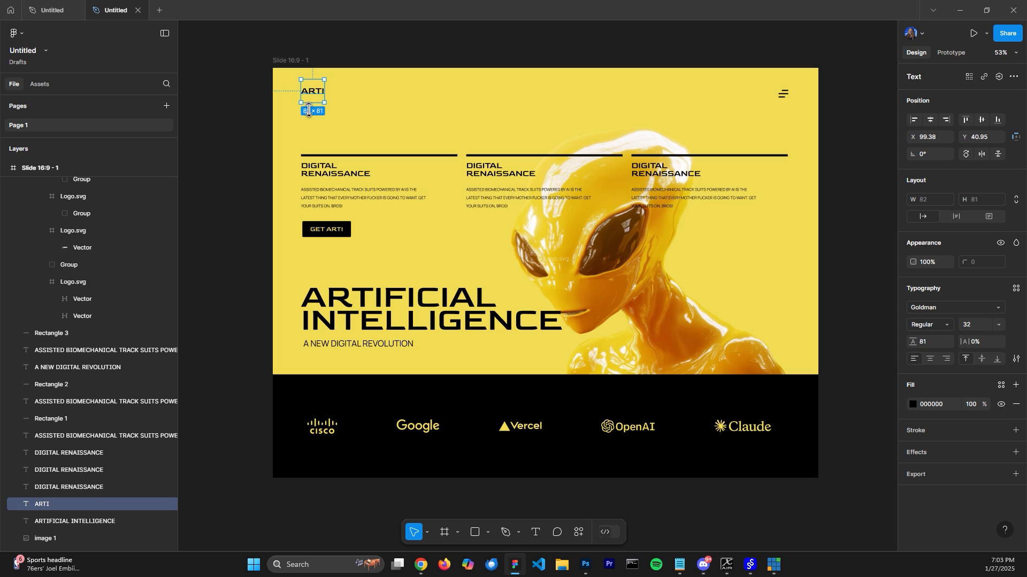
scroll(275, 69, up, 3)
scroll(275, 69, up, 5)
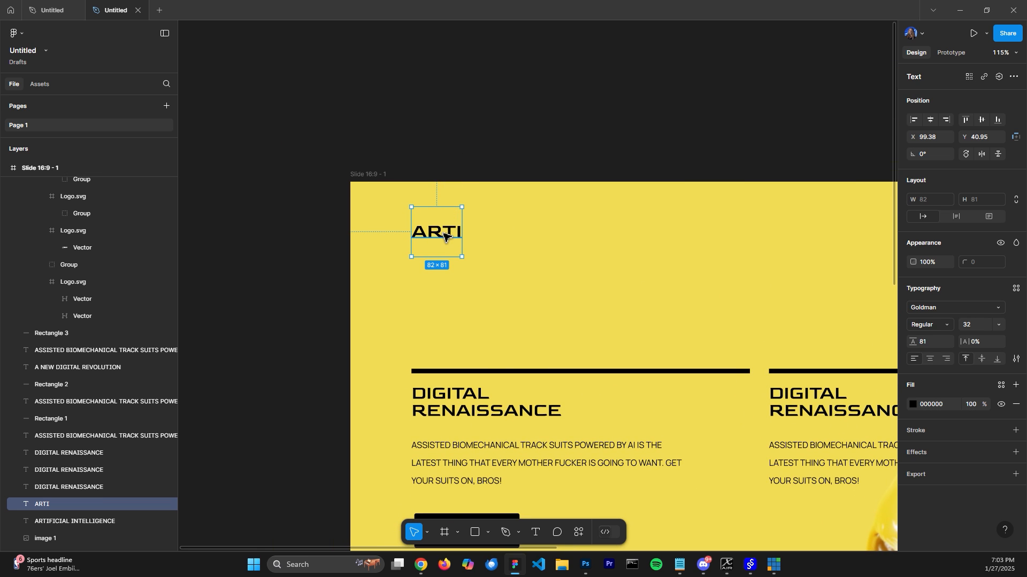
right_click(540, 92)
mouse_move(581, 178)
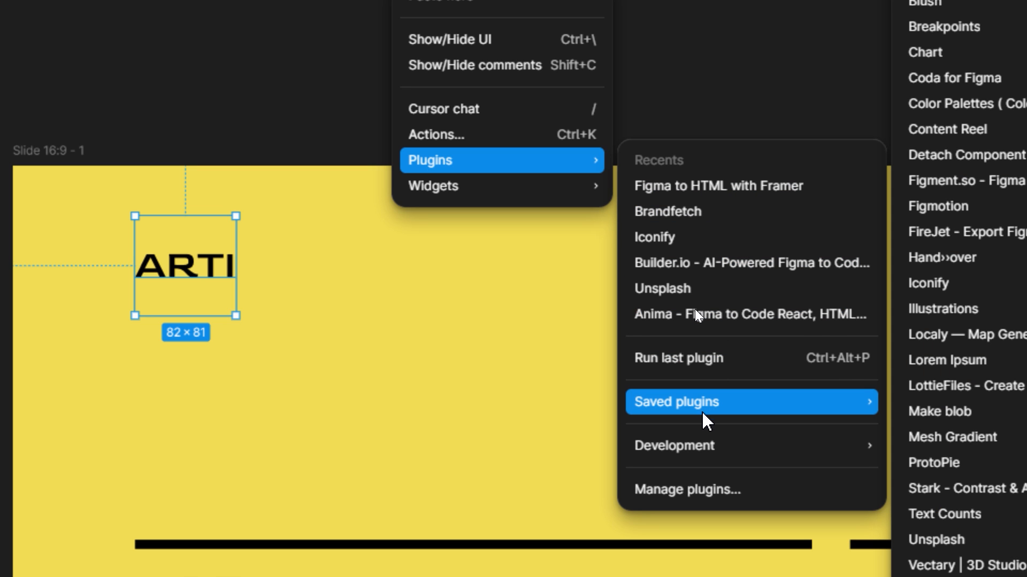
click(706, 491)
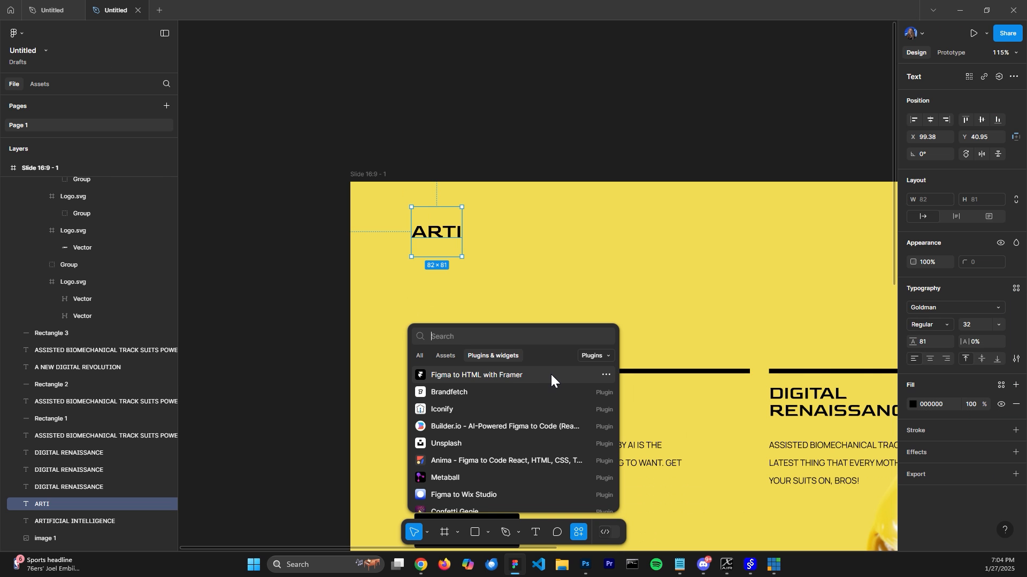
click(545, 373)
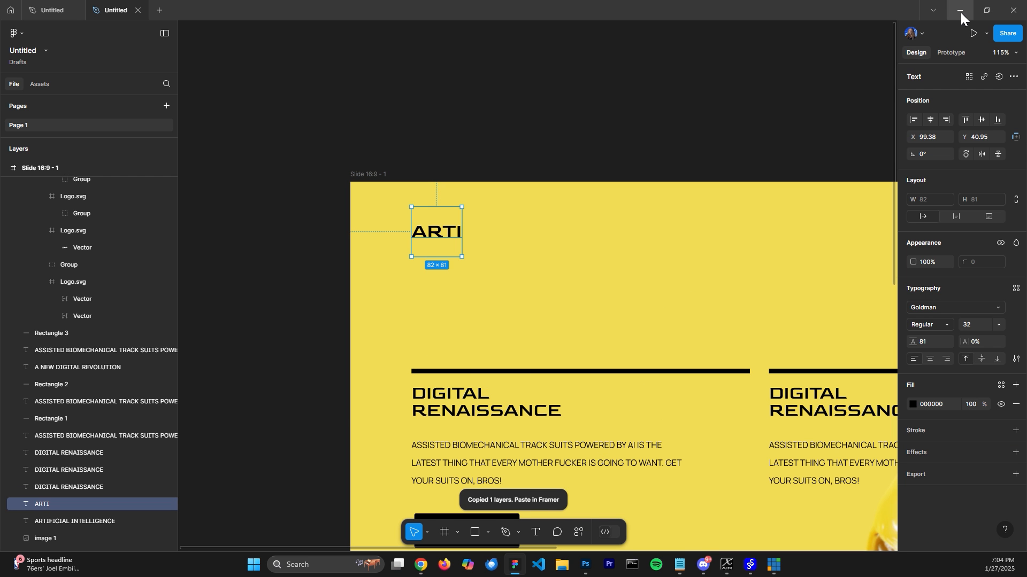
click(960, 12)
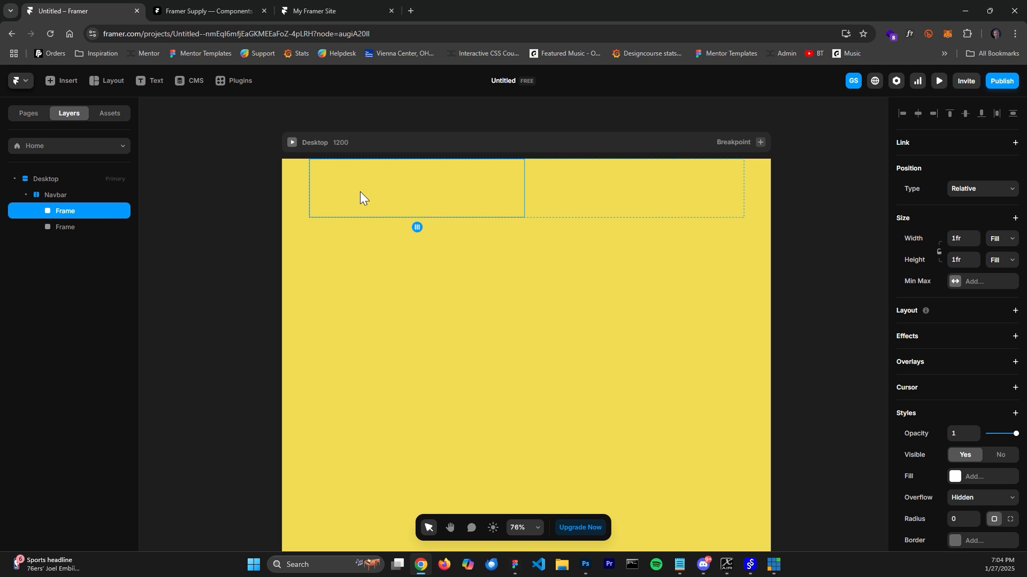
key(ctrl+v)
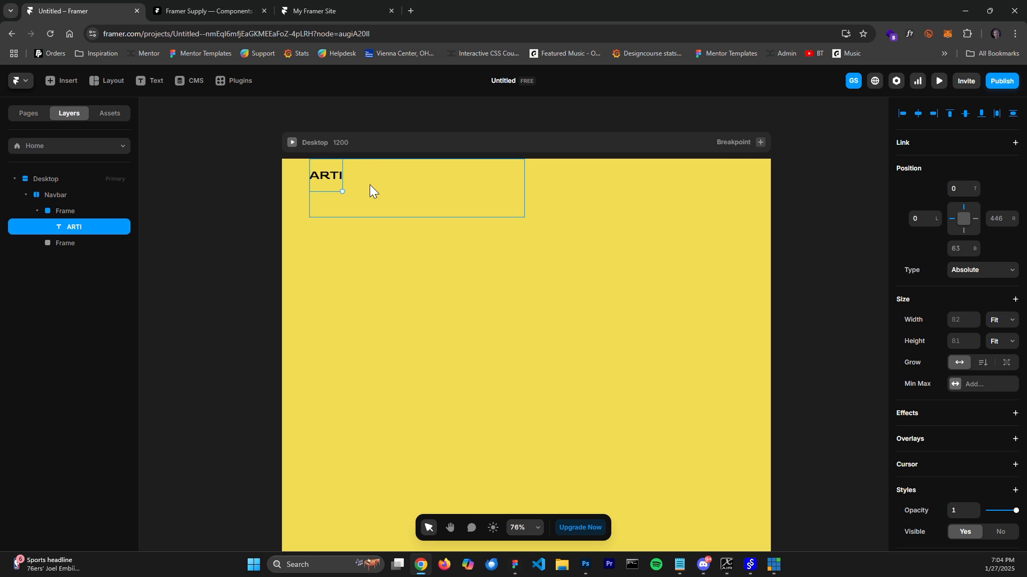
Rename the Navbar frame that holds the ARTI text as Left Col
click(73, 211)
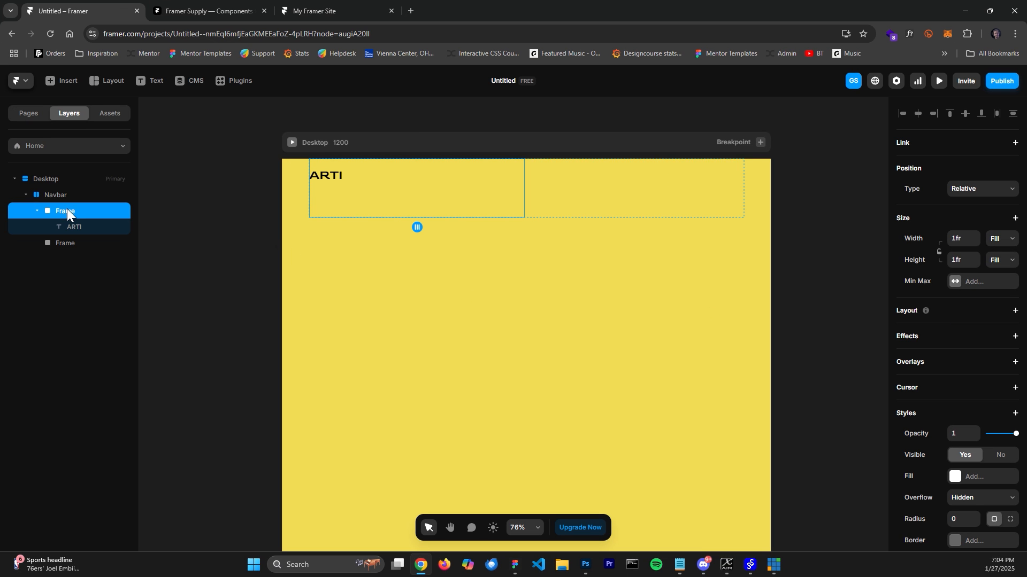
double_click(67, 210)
text(Left Col)
key(Return)
Add a horizontal stack layout to Left Col and set its distribution to Start
click(1014, 311)
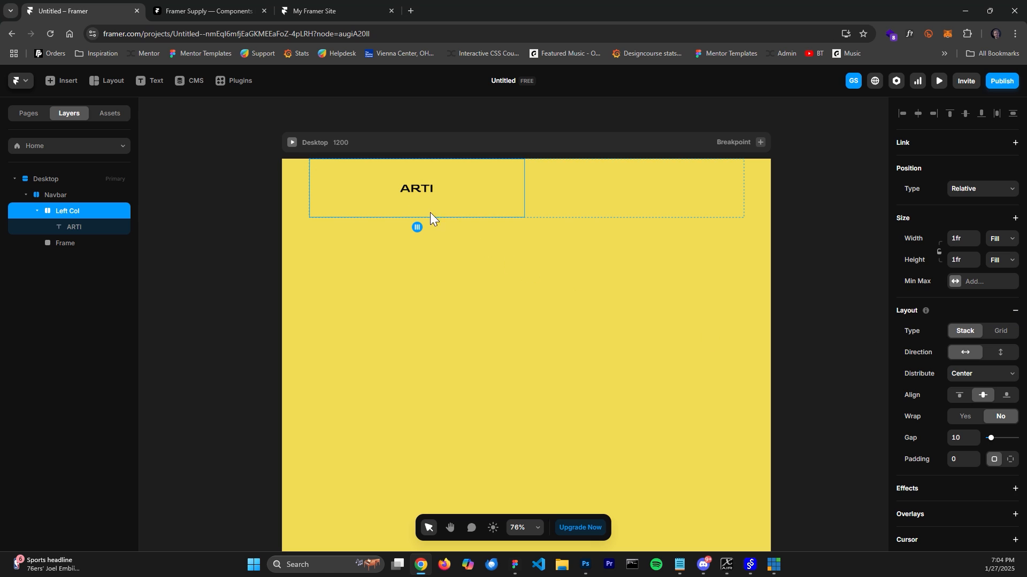
click(976, 374)
click(974, 388)
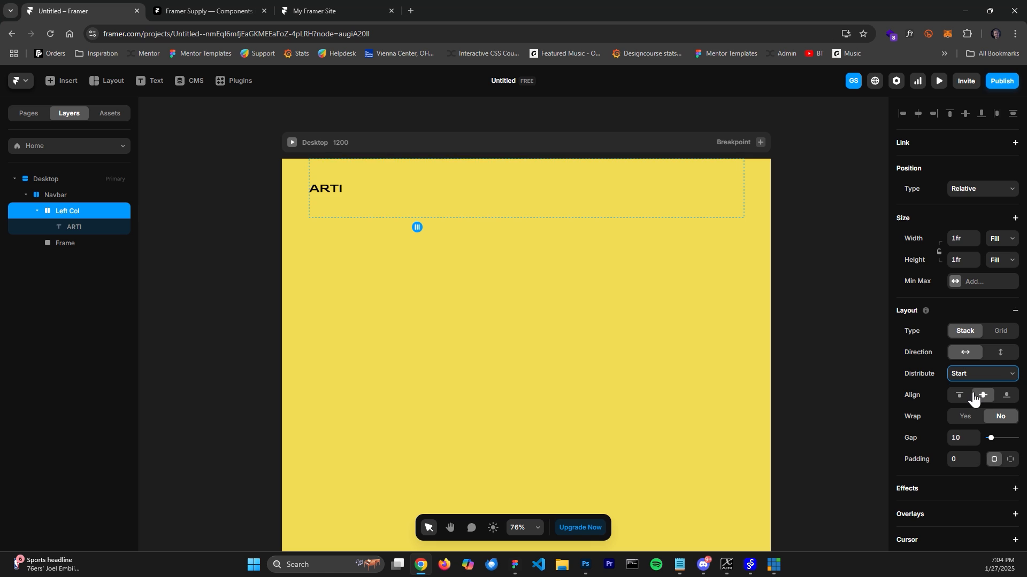
Try the End distribution and the top and bottom alignments on Left Col, returning to Start distribution and centre alignment
click(989, 374)
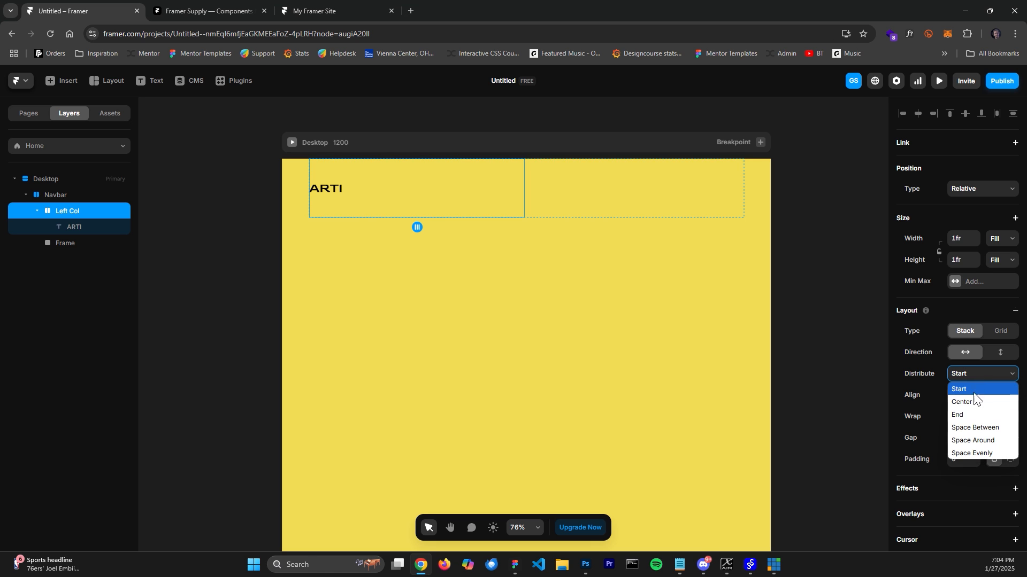
click(974, 413)
click(976, 377)
click(963, 388)
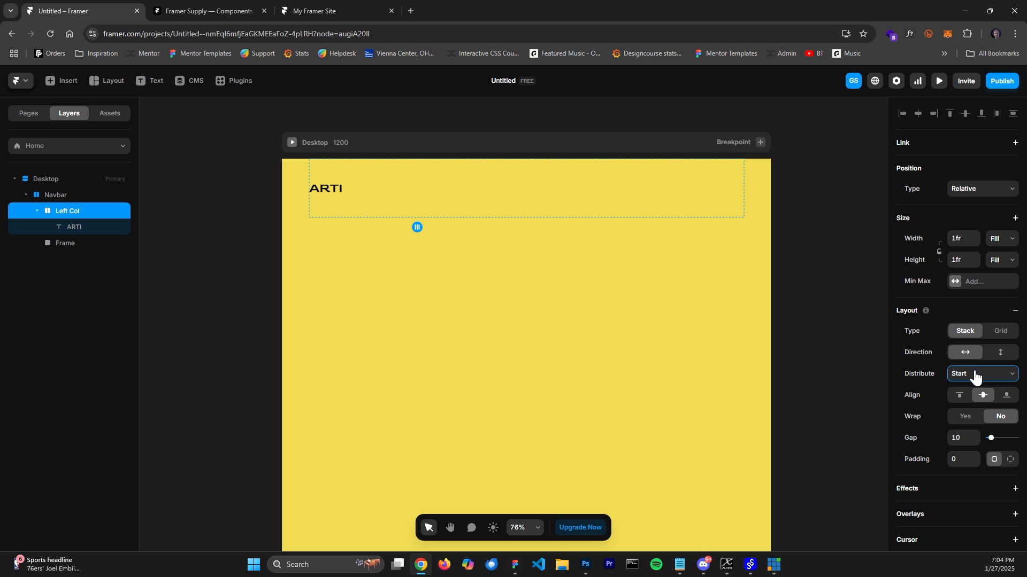
click(959, 395)
click(1000, 400)
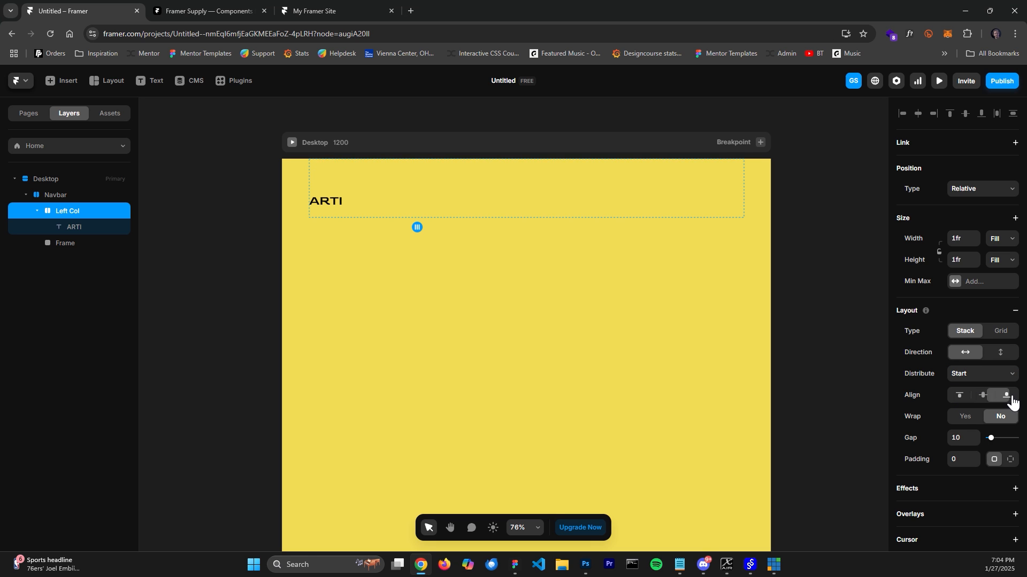
click(984, 401)
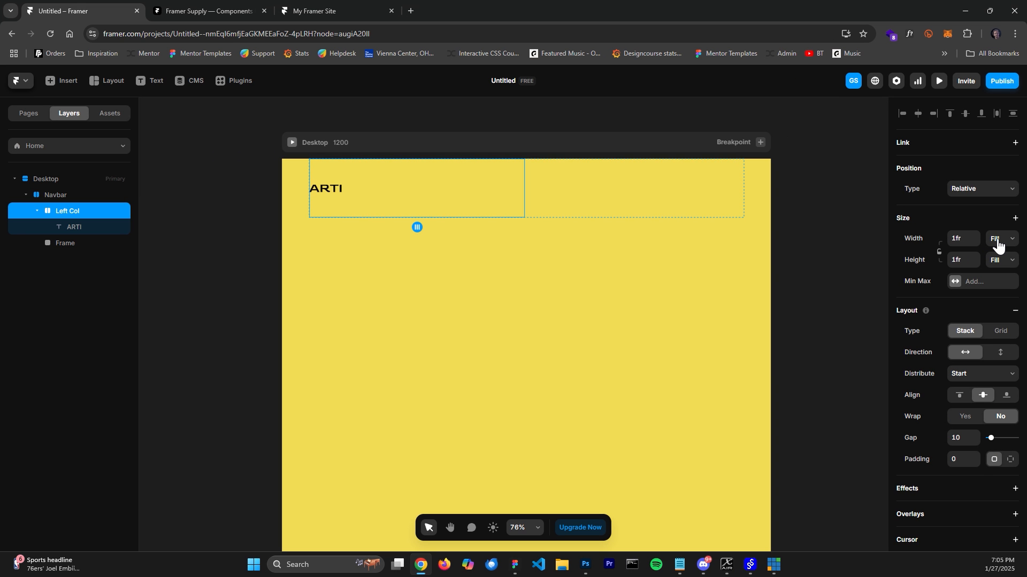
Set the width of Left Col to Fit Content
click(998, 247)
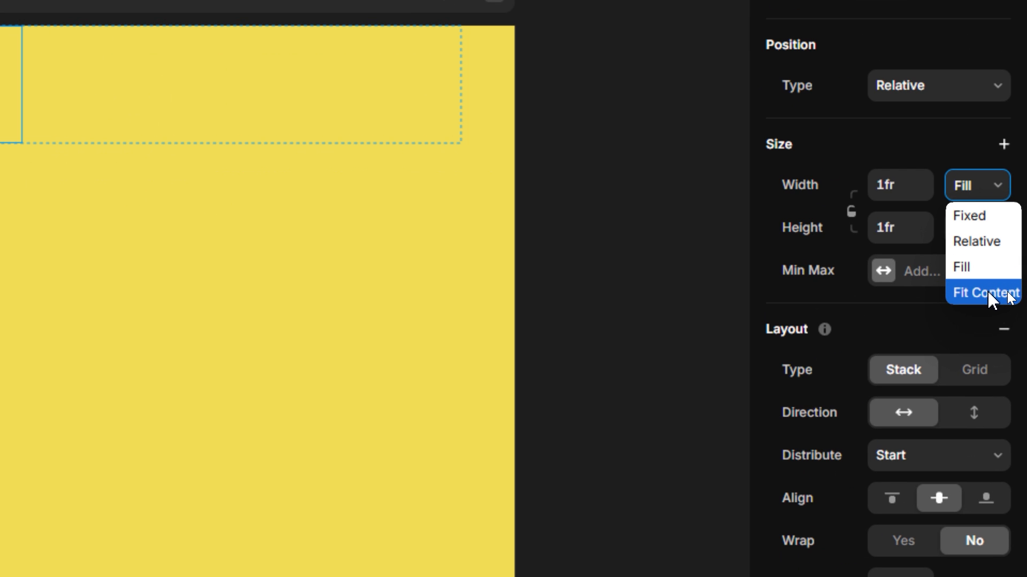
click(986, 292)
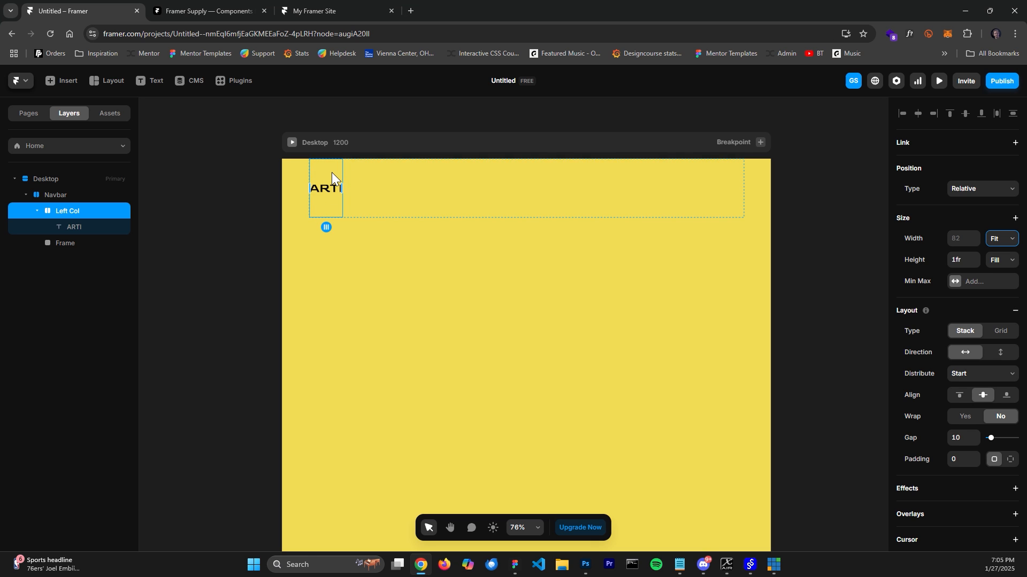
Copy the hamburger menu icon from the Figma design with the Figma to HTML with Framer plugin and paste it into Framer's empty Navbar frame
click(422, 174)
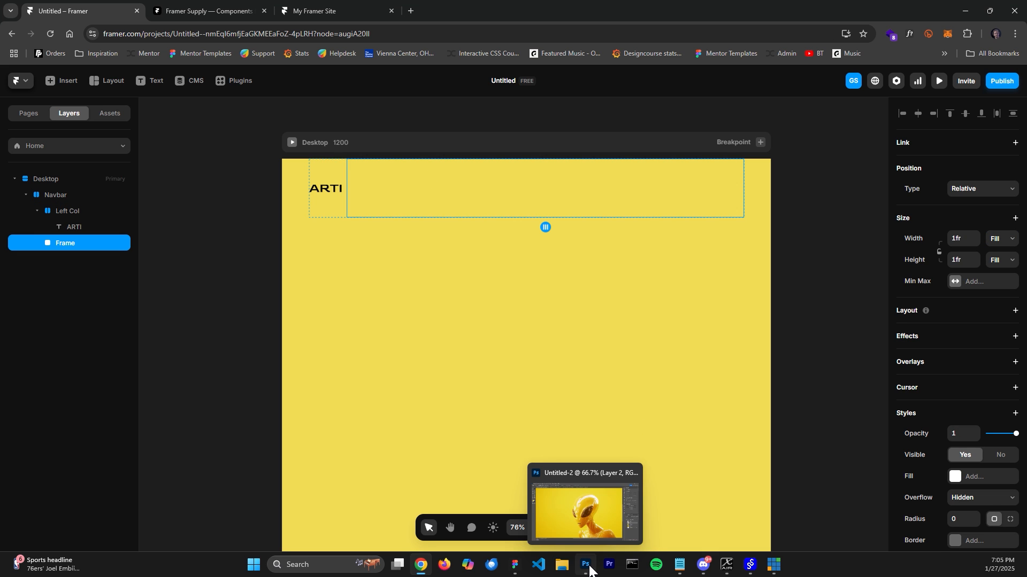
click(519, 566)
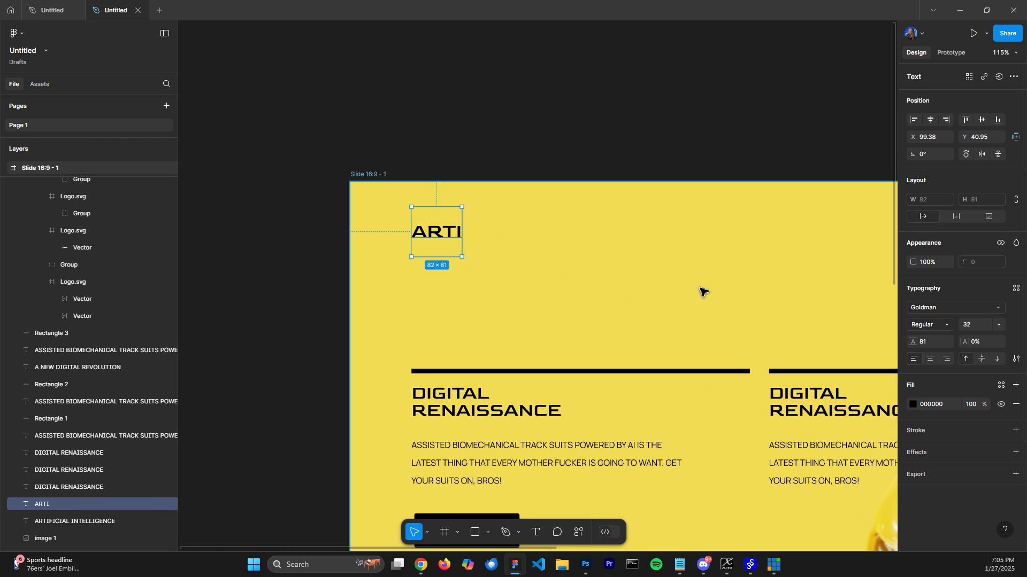
scroll(701, 290, down, 3)
drag(761, 178, 567, 187)
drag(506, 167, 671, 71)
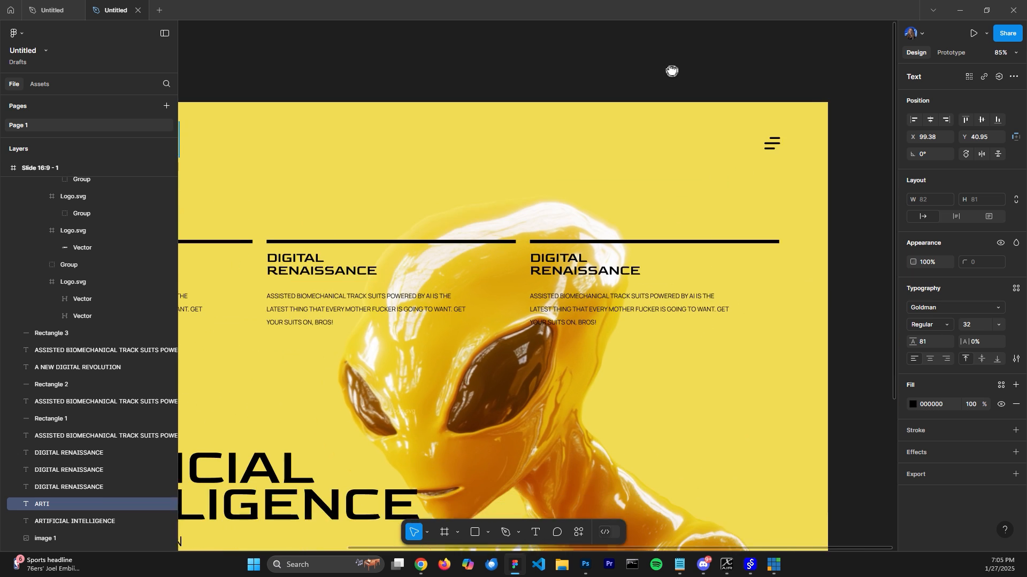
ctrl+scroll(552, 424, up, 5)
ctrl+scroll(552, 424, down, 5)
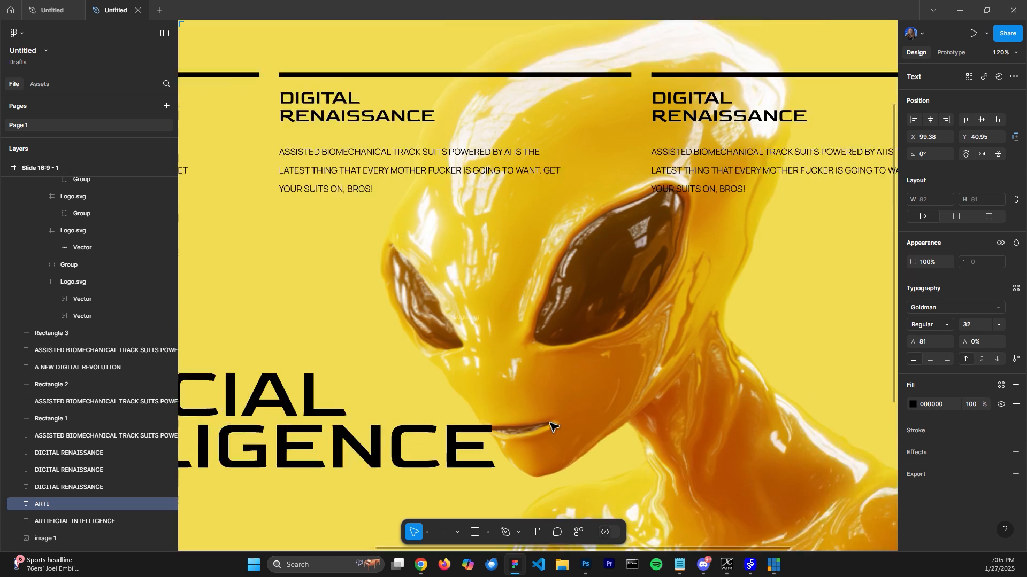
ctrl+scroll(533, 339, up, 4)
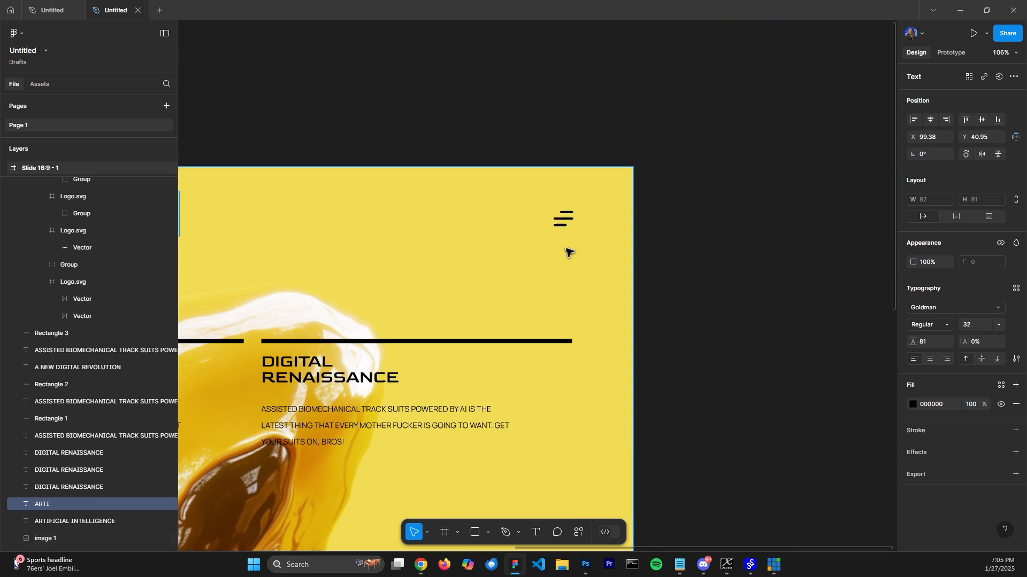
click(558, 219)
right_click(556, 219)
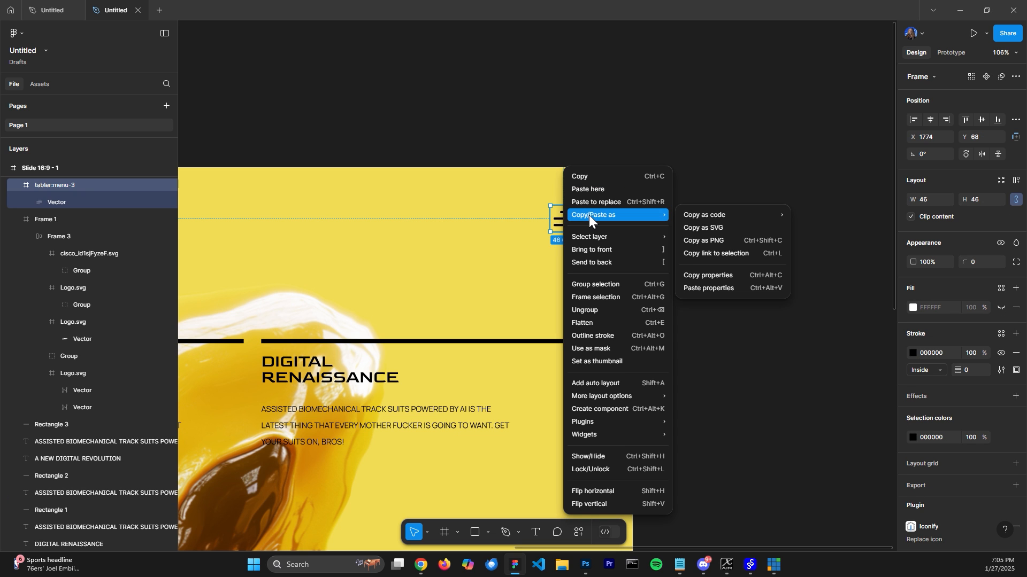
mouse_move(607, 421)
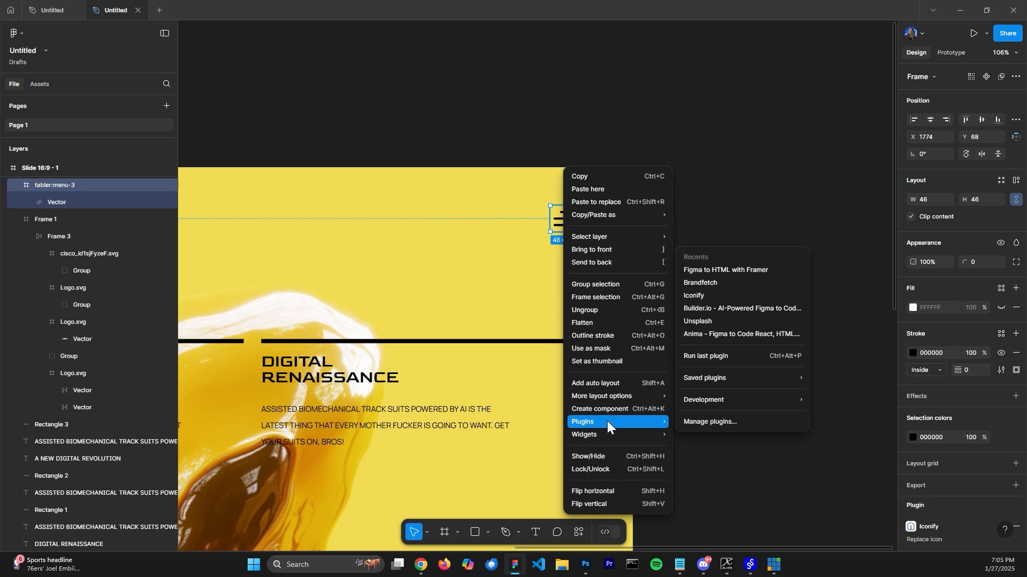
click(708, 268)
click(961, 11)
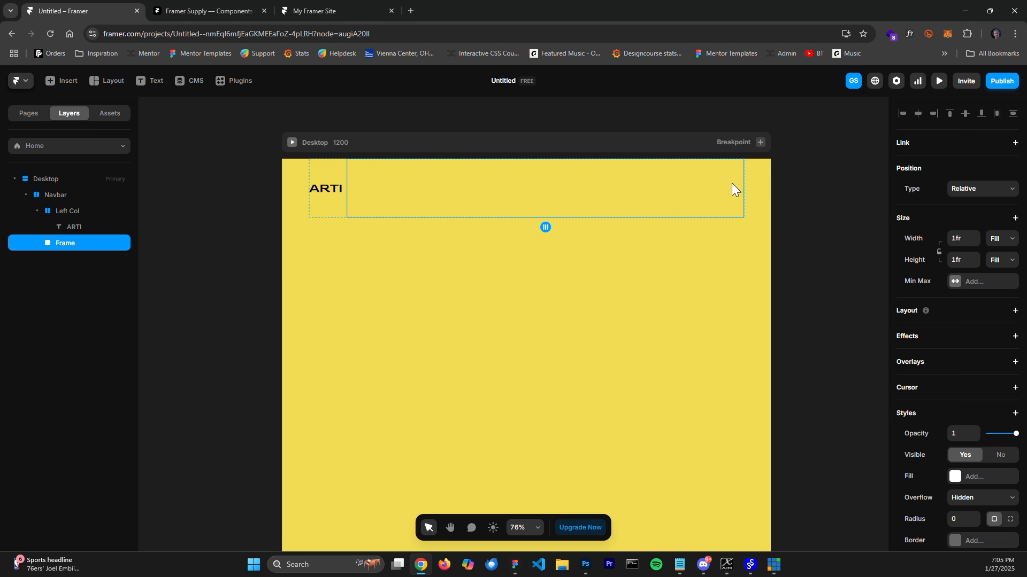
key(ctrl+v)
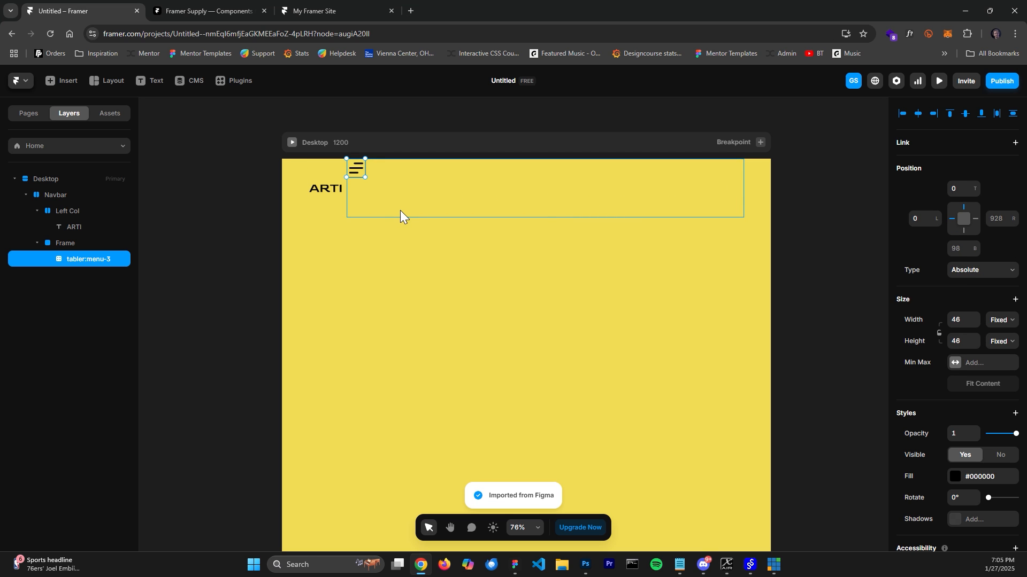
Rename the Navbar frame that holds the menu icon as Right Col
click(410, 197)
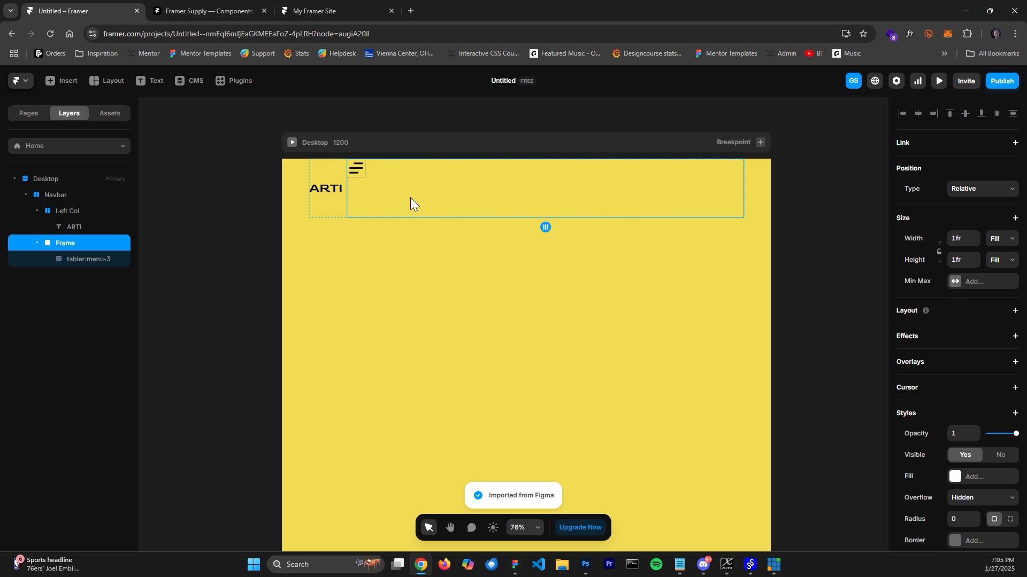
double_click(69, 240)
text(Right Col)
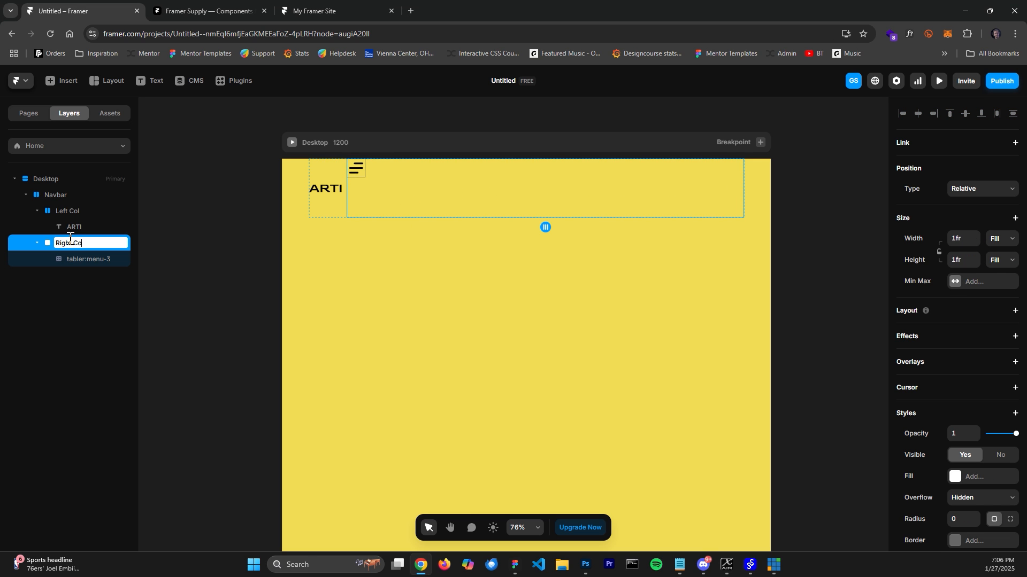
key(Return)
Add a horizontal stack layout to Right Col and set its distribution to End
click(1015, 310)
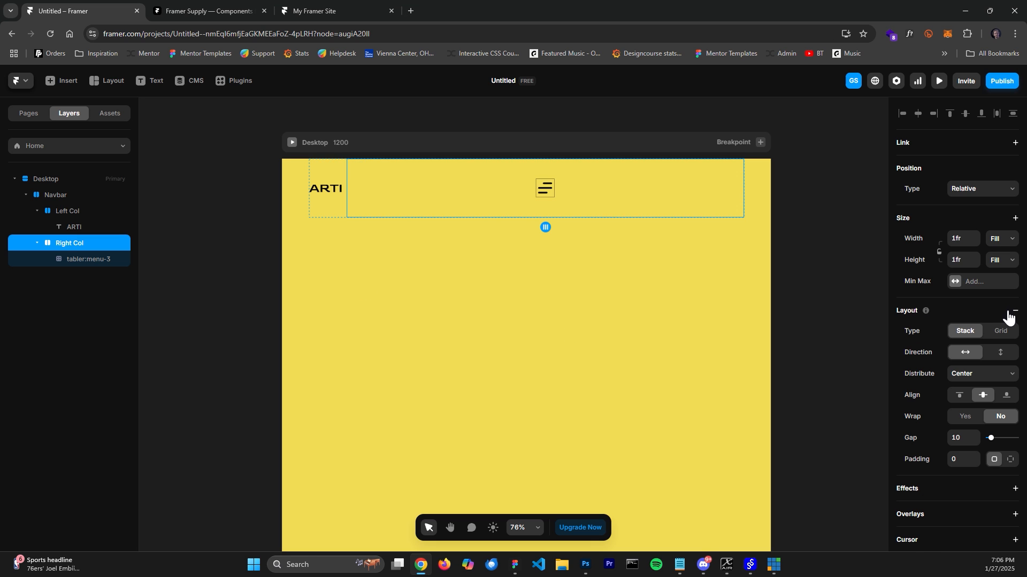
click(81, 259)
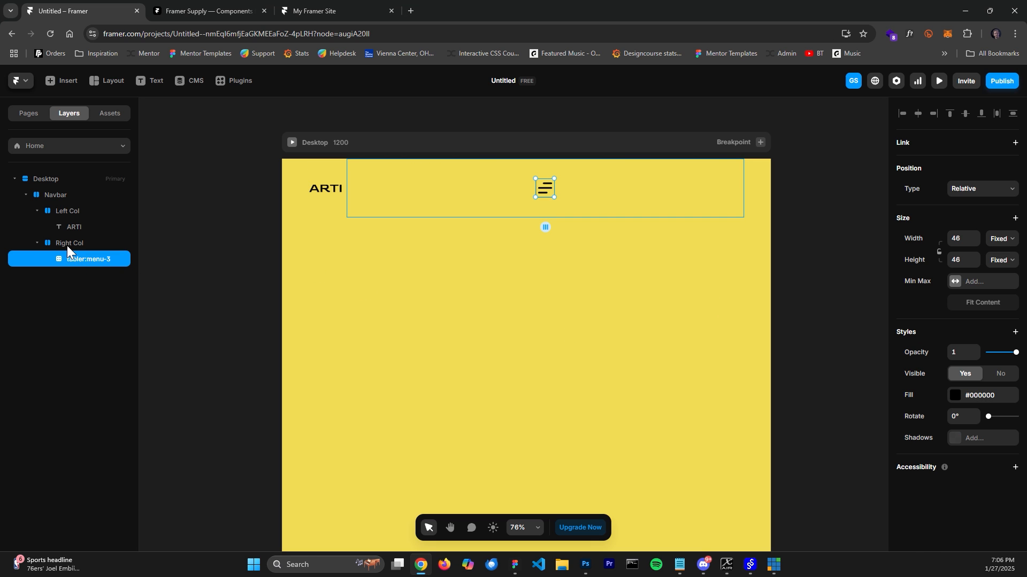
click(67, 246)
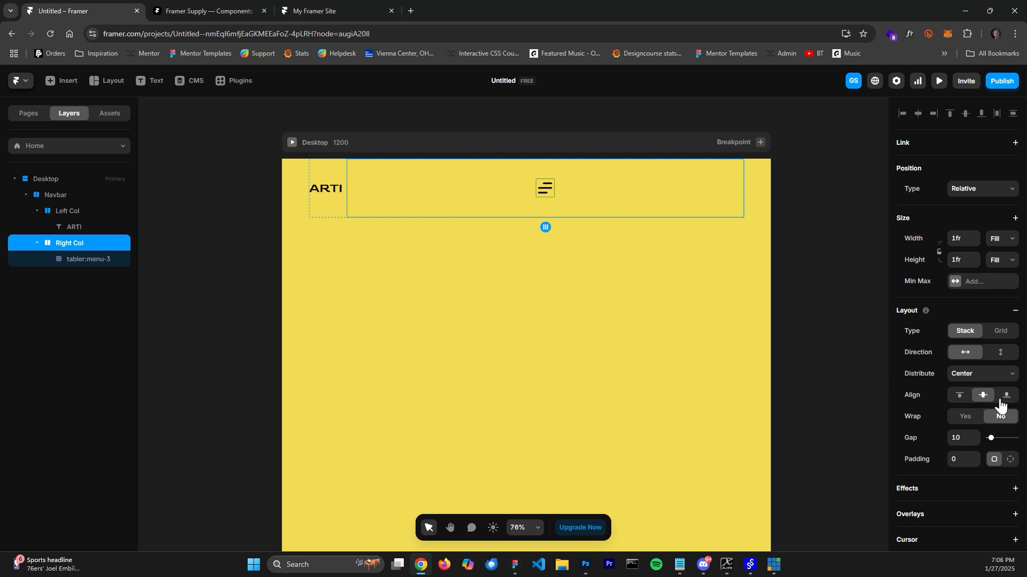
click(967, 374)
click(958, 417)
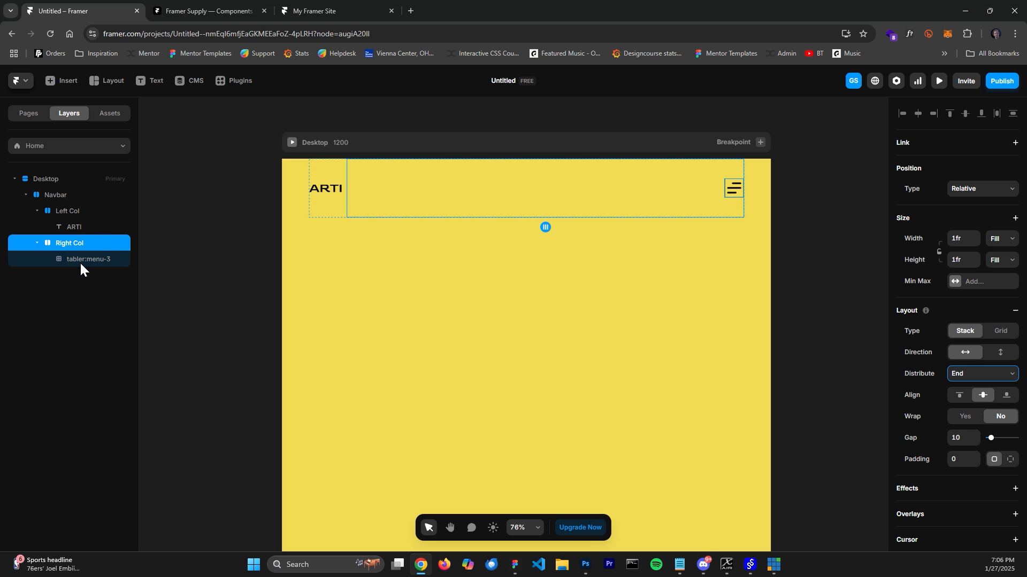
Set the width of Right Col to Fit Content
click(75, 244)
click(998, 246)
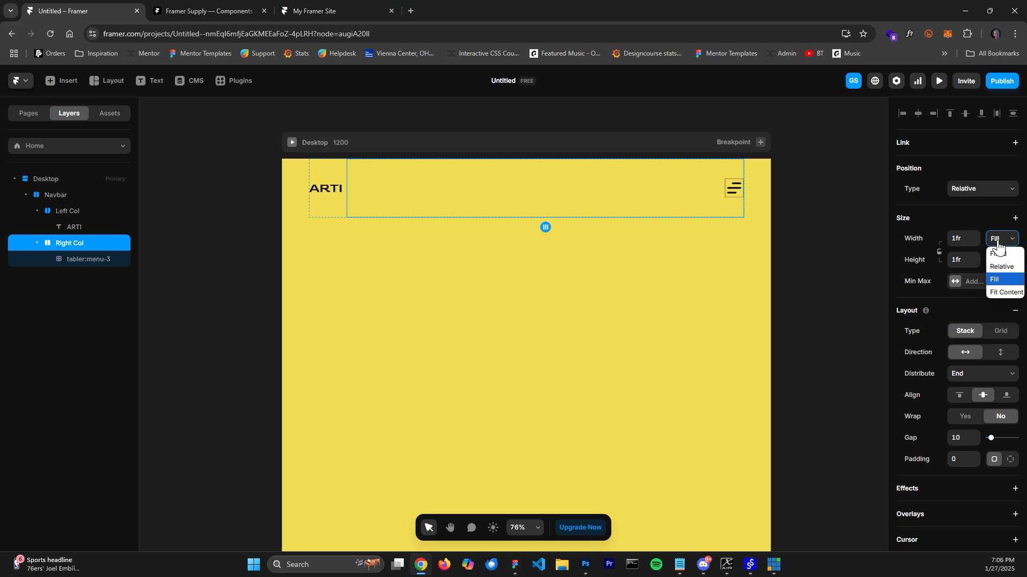
click(998, 293)
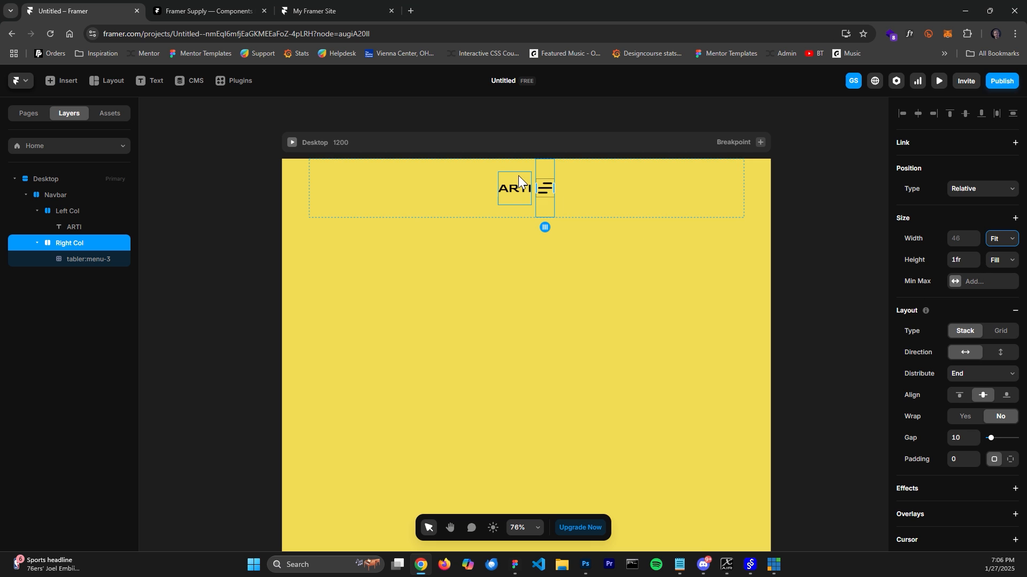
Try spreading Left Col and Right Col apart by widening the Navbar's gap, and undo the gap change
click(621, 188)
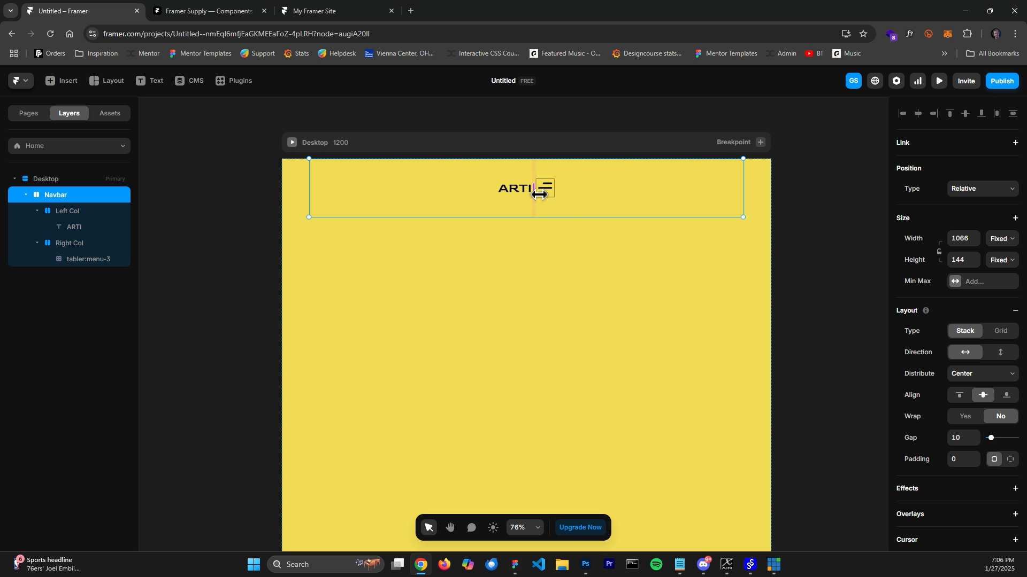
drag(534, 188, 867, 205)
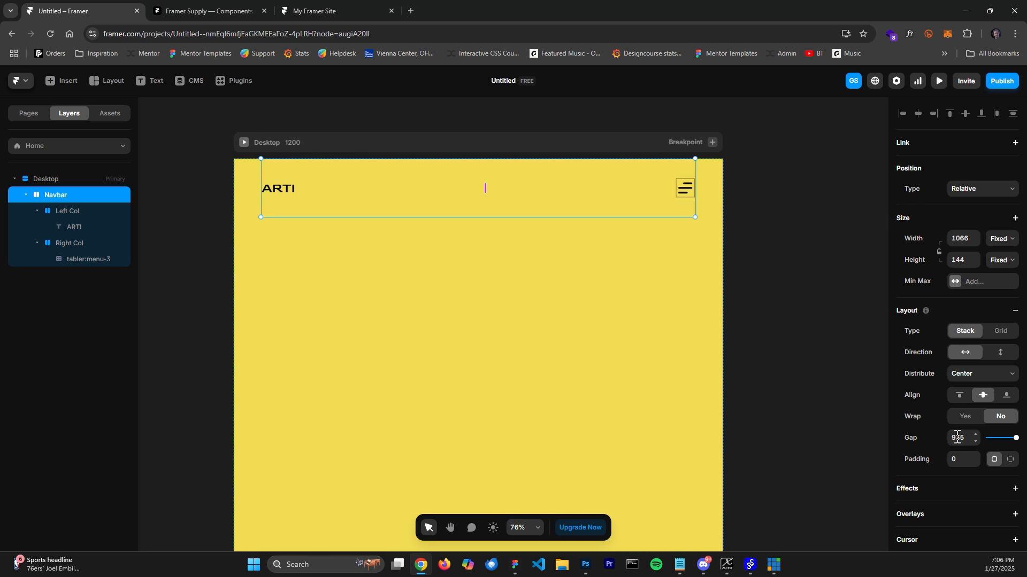
key(ctrl+z)
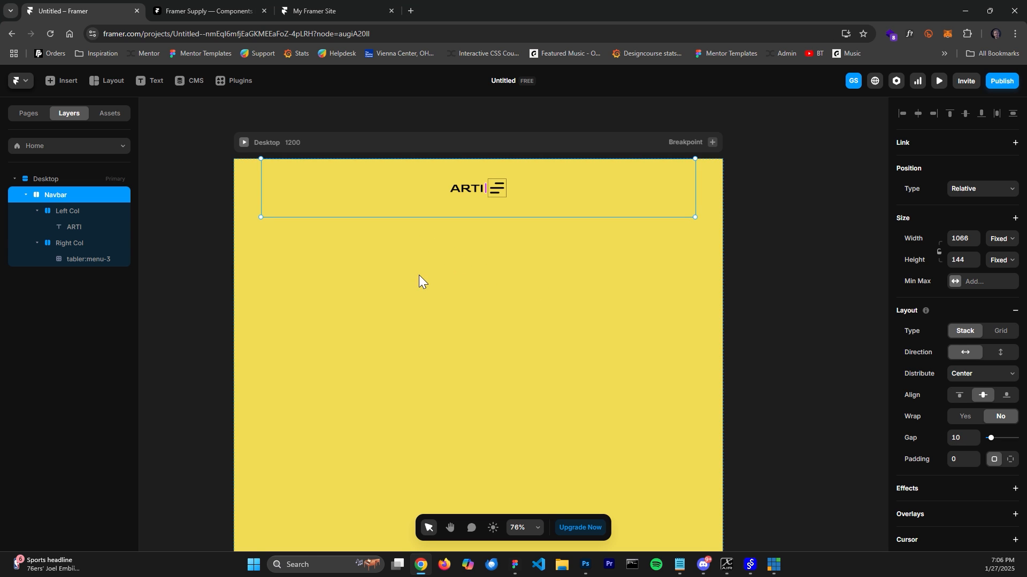
Set the Navbar's stack distribution to Space Between
scroll(419, 282, left, 3)
scroll(574, 232, up, 3)
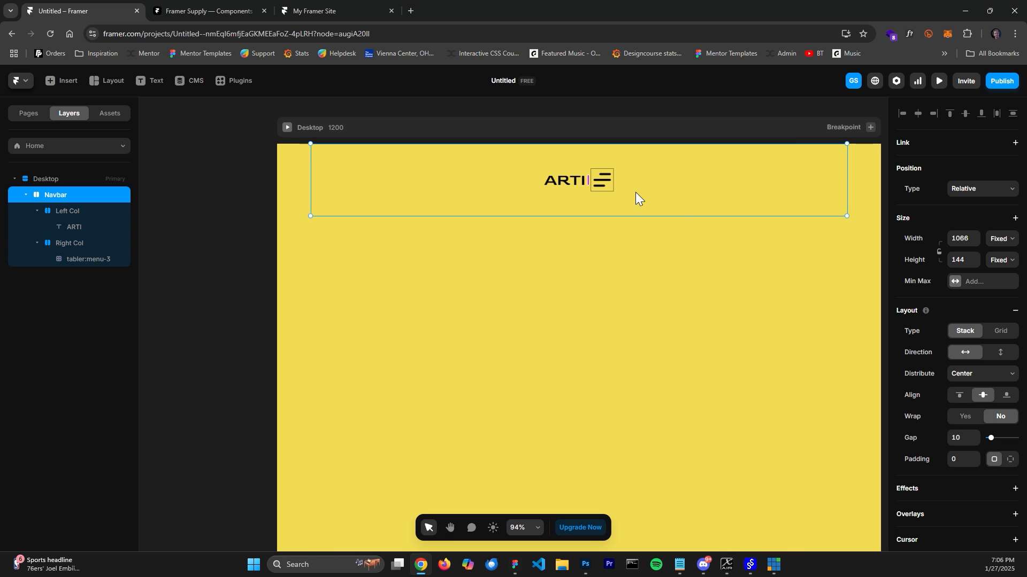
scroll(636, 192, up, 1)
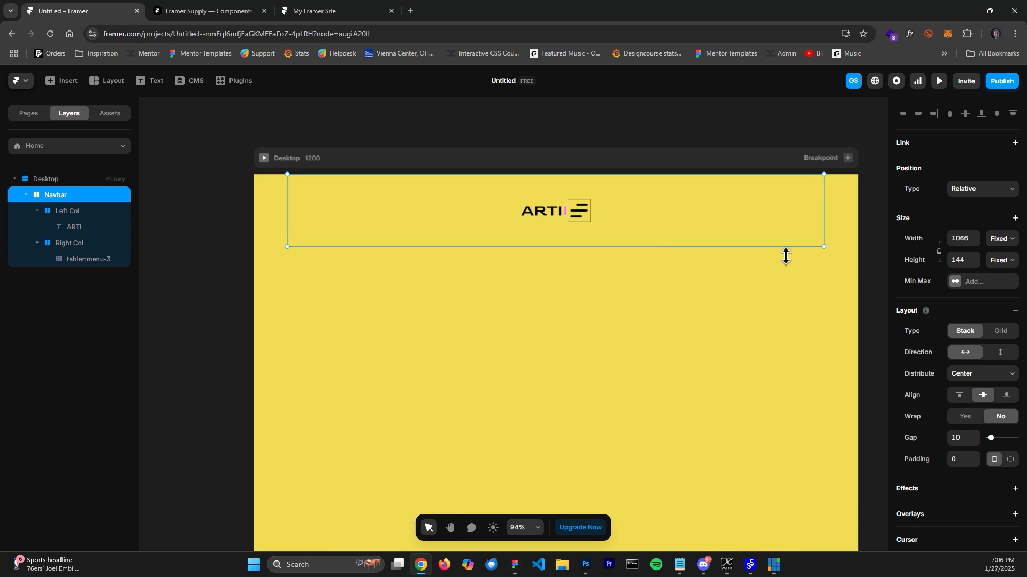
click(983, 376)
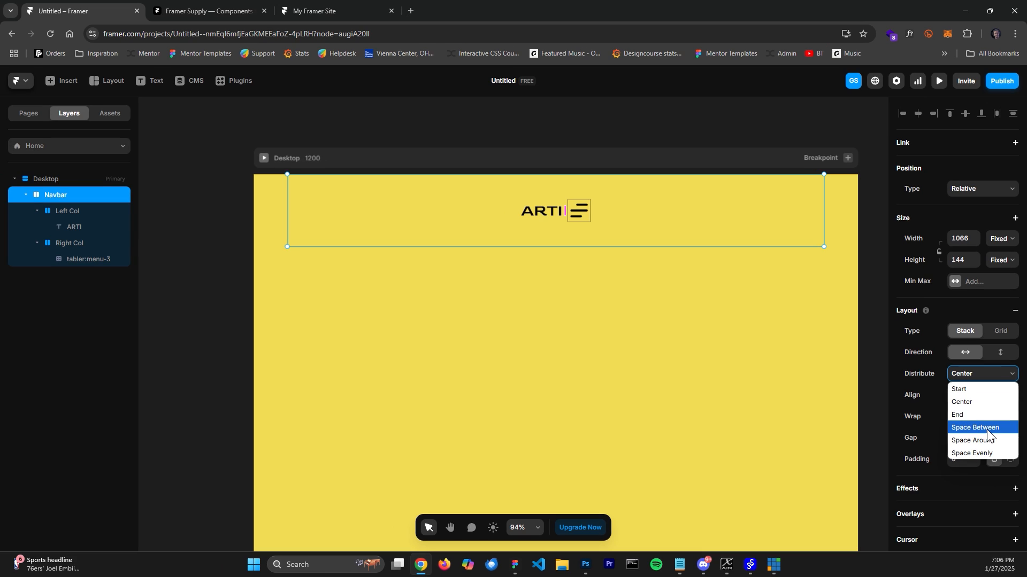
click(987, 428)
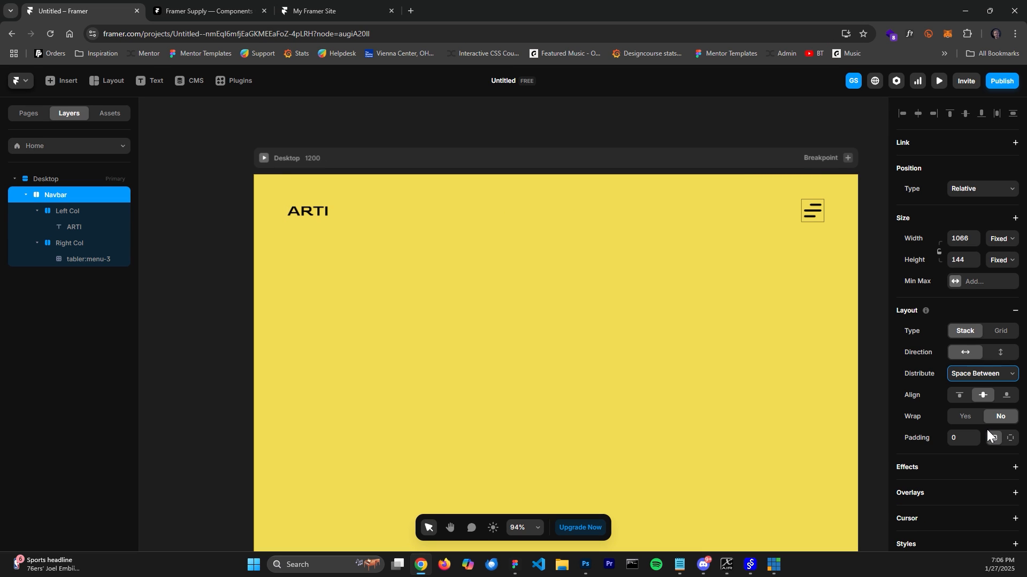
click(634, 158)
Preview the page, check how the Navbar responds to the preview width, and return to the canvas
click(939, 81)
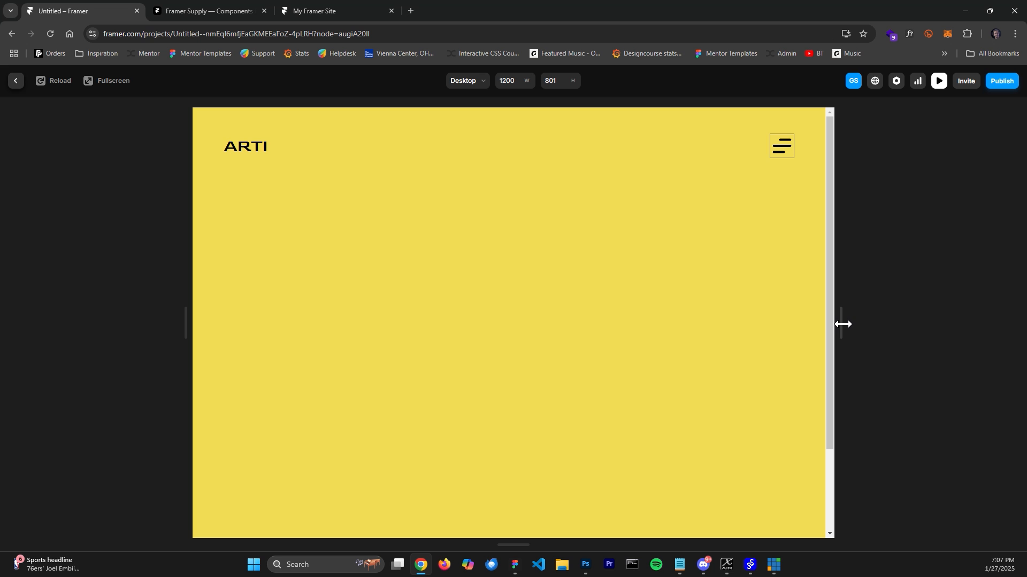
mouse_move(842, 324)
mouse_down()
mouse_move(930, 324)
mouse_move(761, 323)
mouse_move(848, 321)
mouse_move(837, 323)
mouse_up()
click(16, 81)
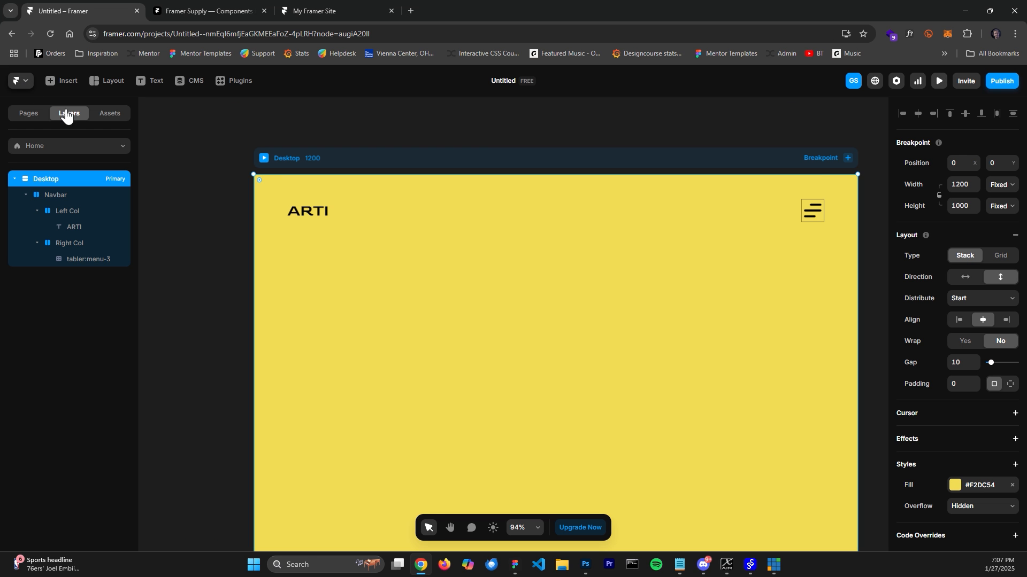
Try the Fill width on the Navbar and check it in the page preview
click(56, 196)
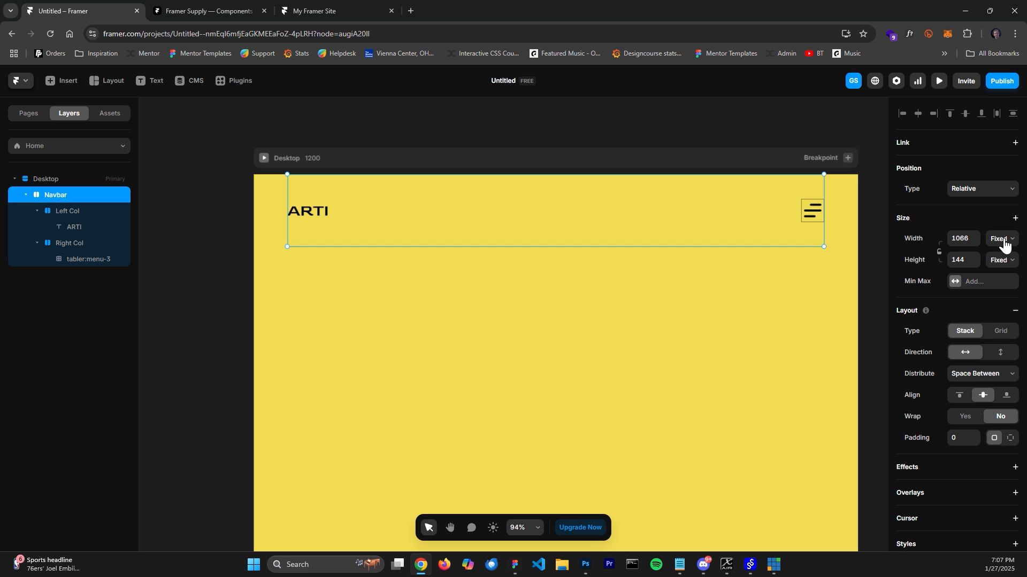
click(1004, 243)
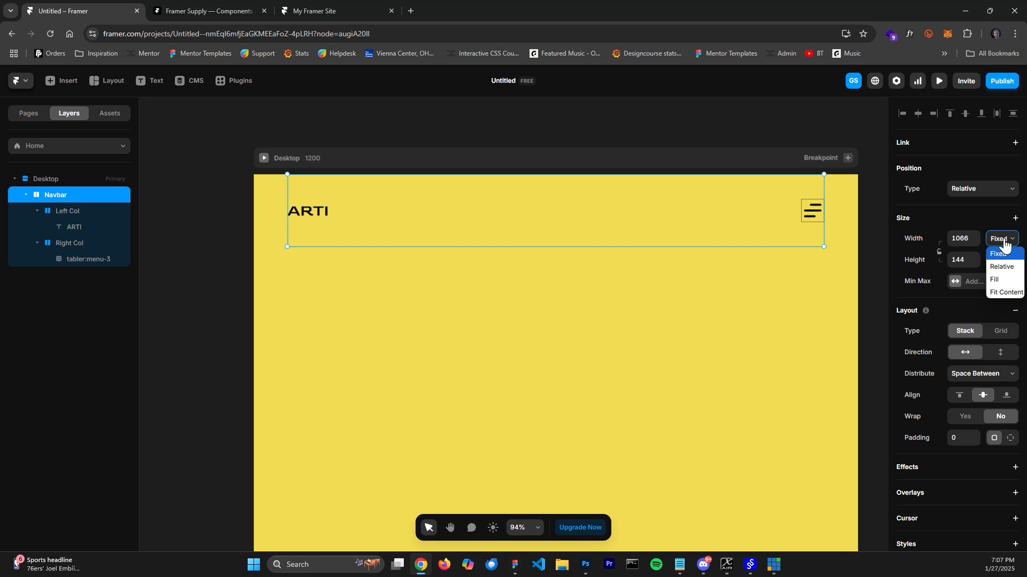
click(998, 280)
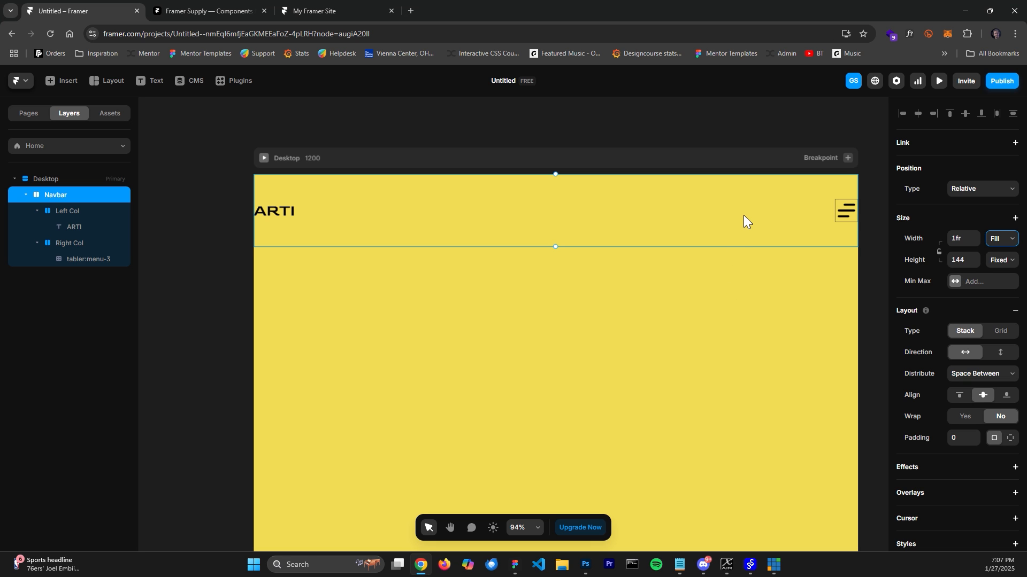
click(939, 81)
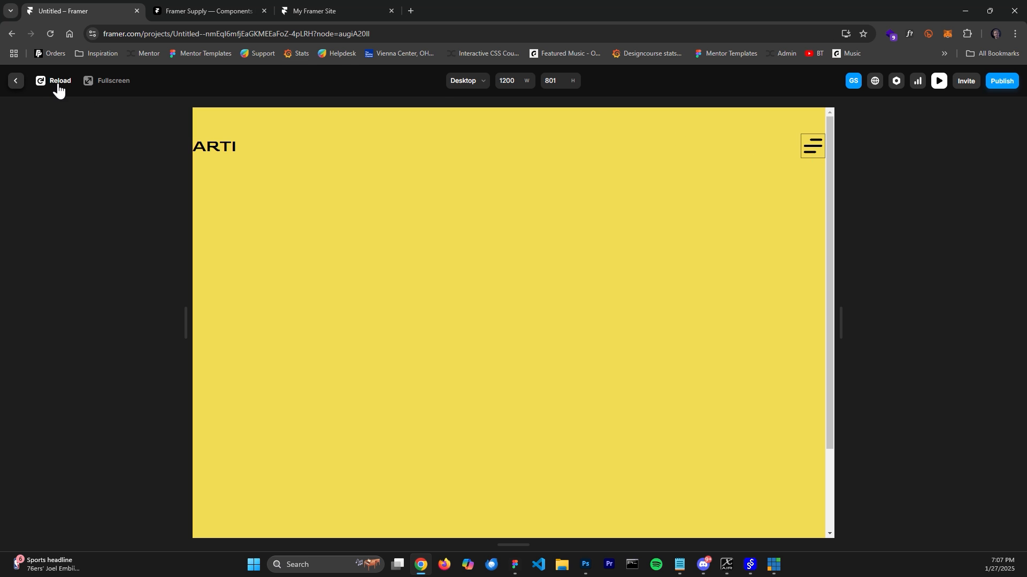
click(15, 81)
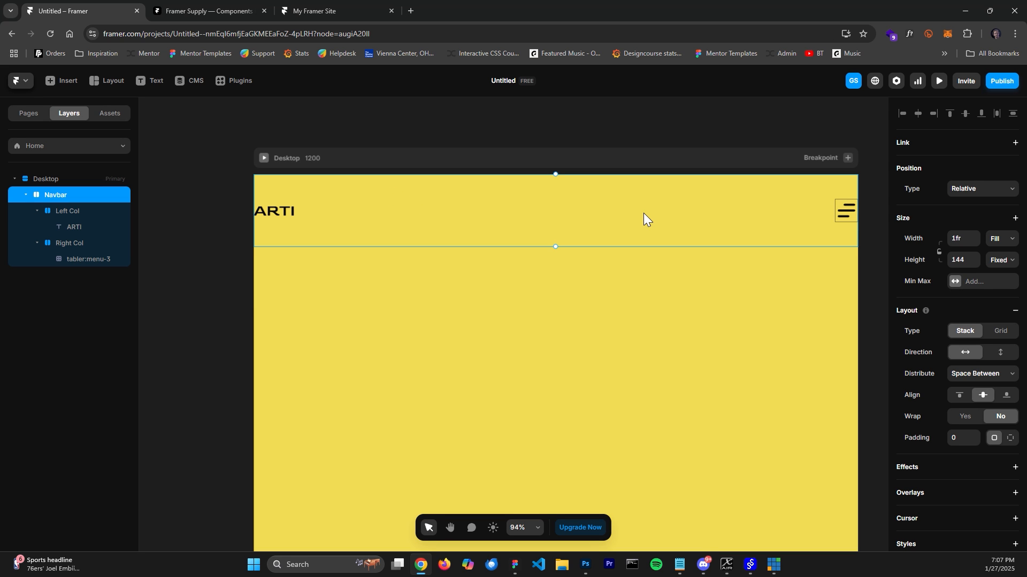
Set the Navbar's width to Relative at 90%
click(998, 240)
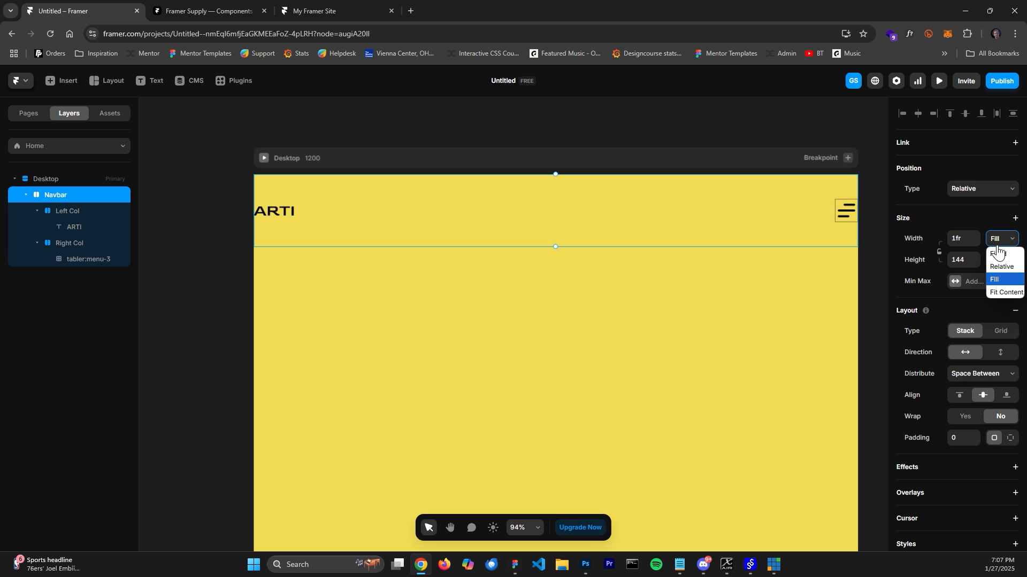
click(999, 266)
click(969, 244)
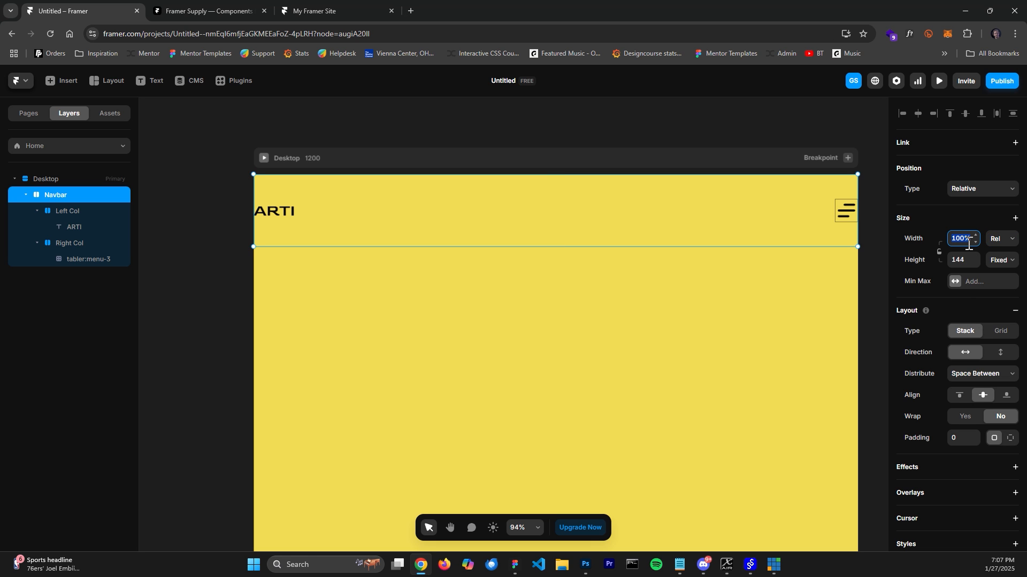
text(90)
key(Return)
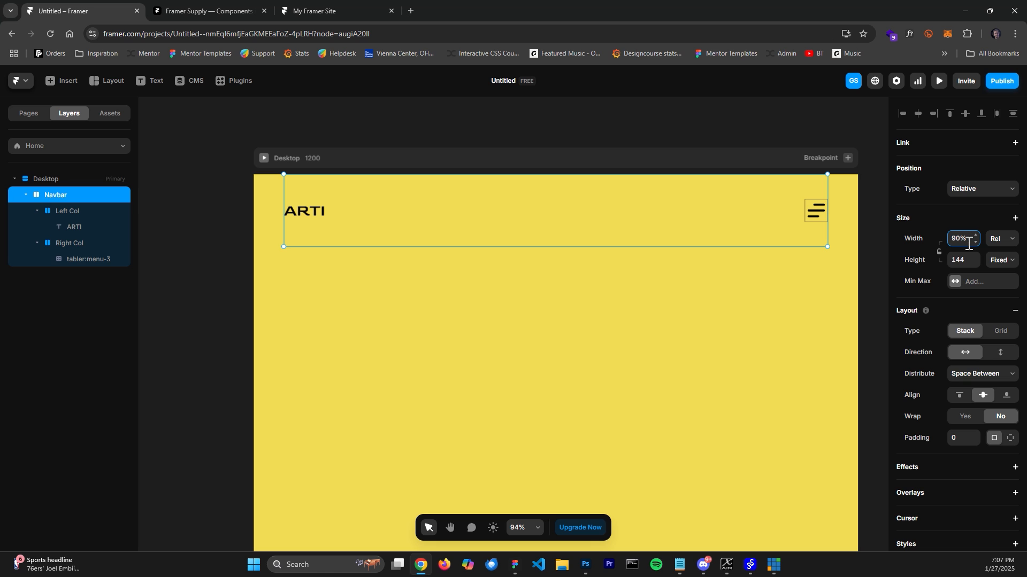
click(711, 145)
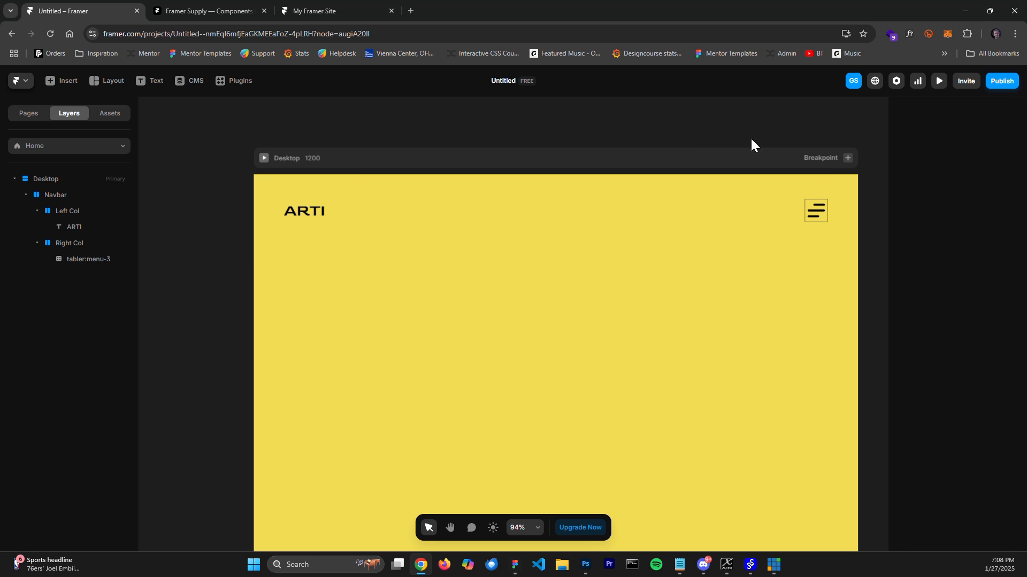
Preview the page at wide and narrow widths to check the Navbar's 90% width, and return to the canvas
click(937, 85)
drag(841, 271, 1007, 275)
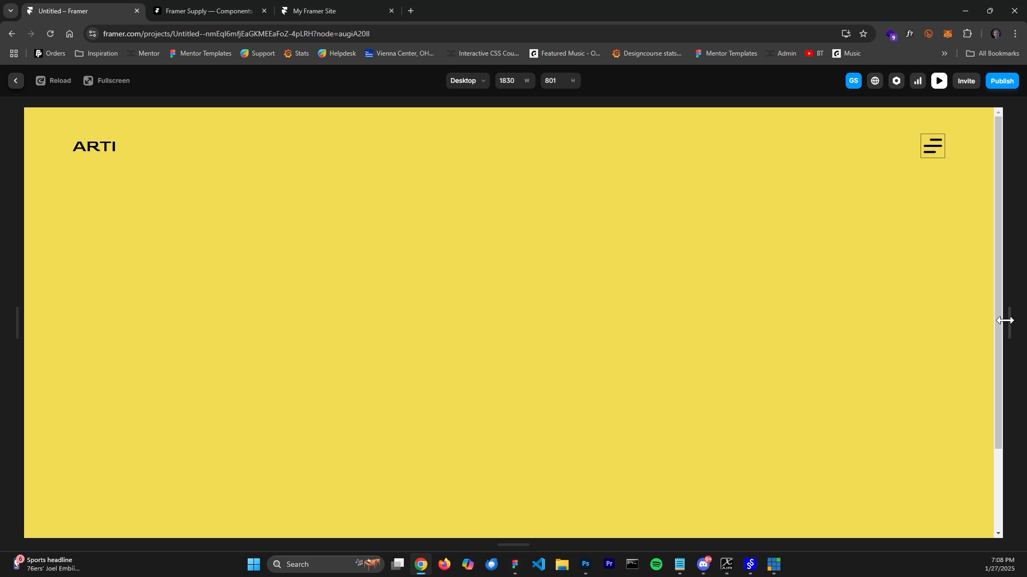
drag(1004, 320, 619, 314)
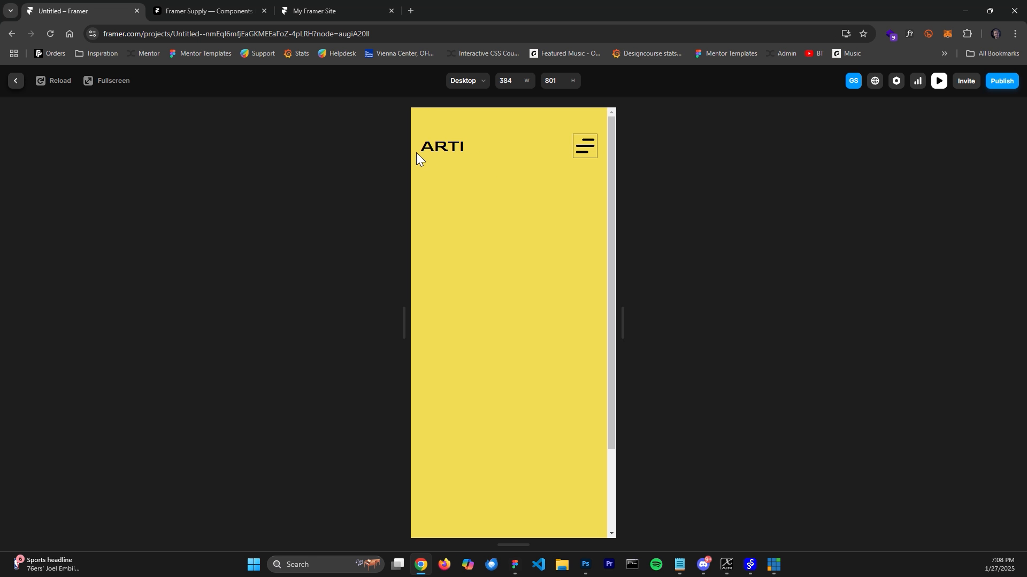
drag(623, 326, 916, 340)
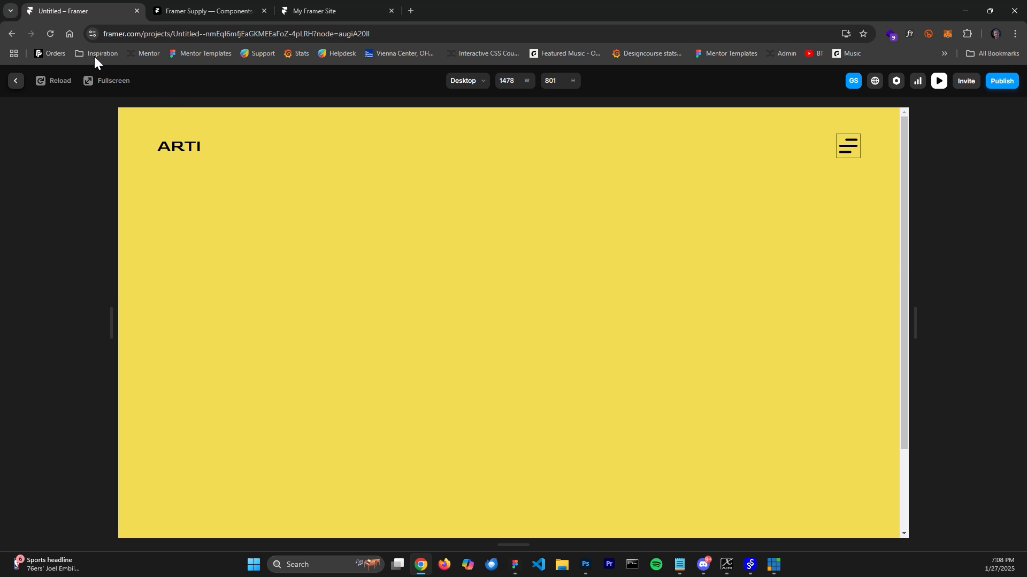
click(13, 84)
Add a Max Width to the Navbar, using the Fixed unit with a value of 1600
click(714, 215)
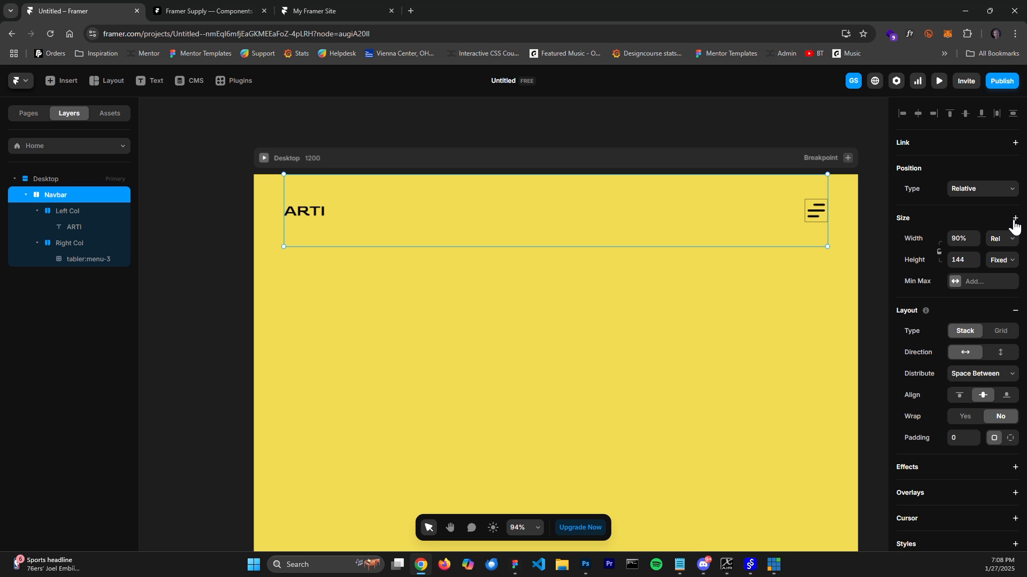
click(974, 283)
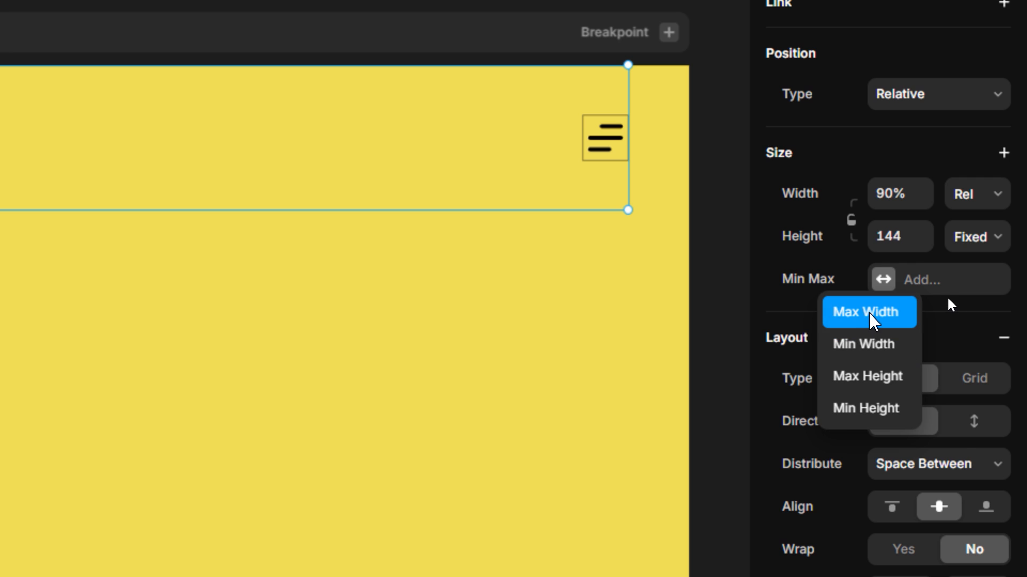
click(948, 298)
click(968, 283)
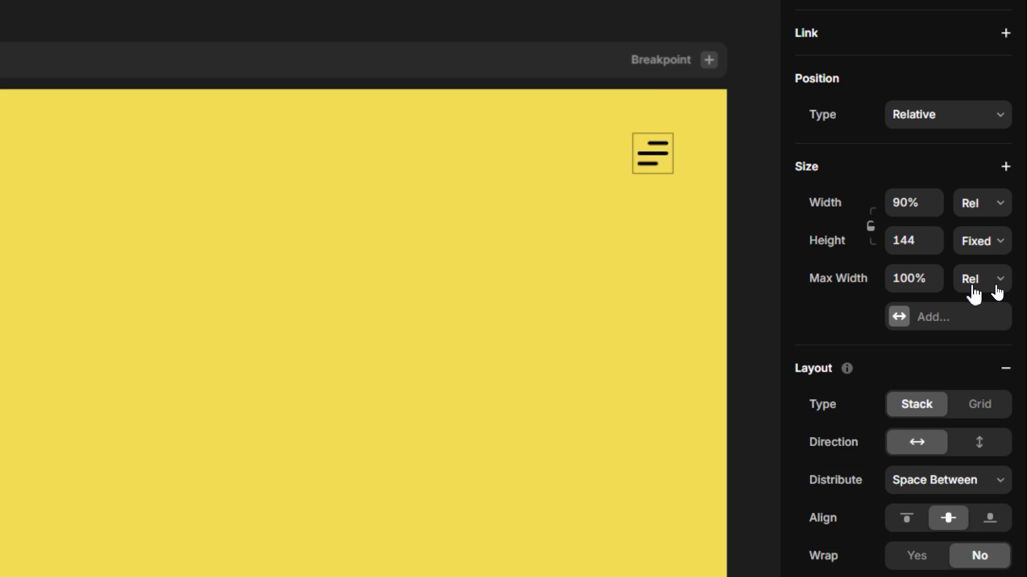
click(969, 335)
click(909, 278)
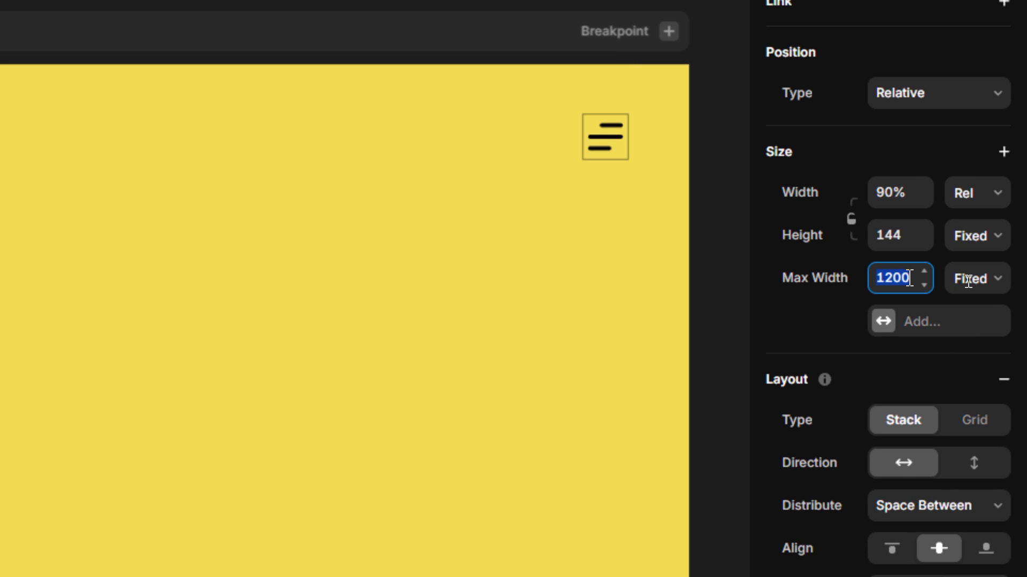
text(1600)
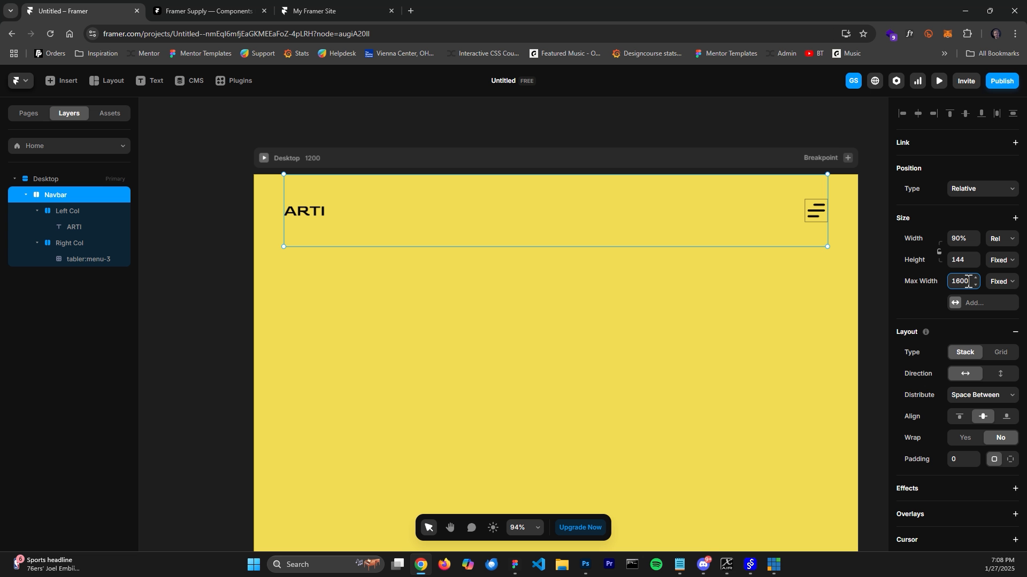
key(Return)
Try a Max Width of 1000 on the Navbar and check it in the page preview at different widths
text(1000)
key(Return)
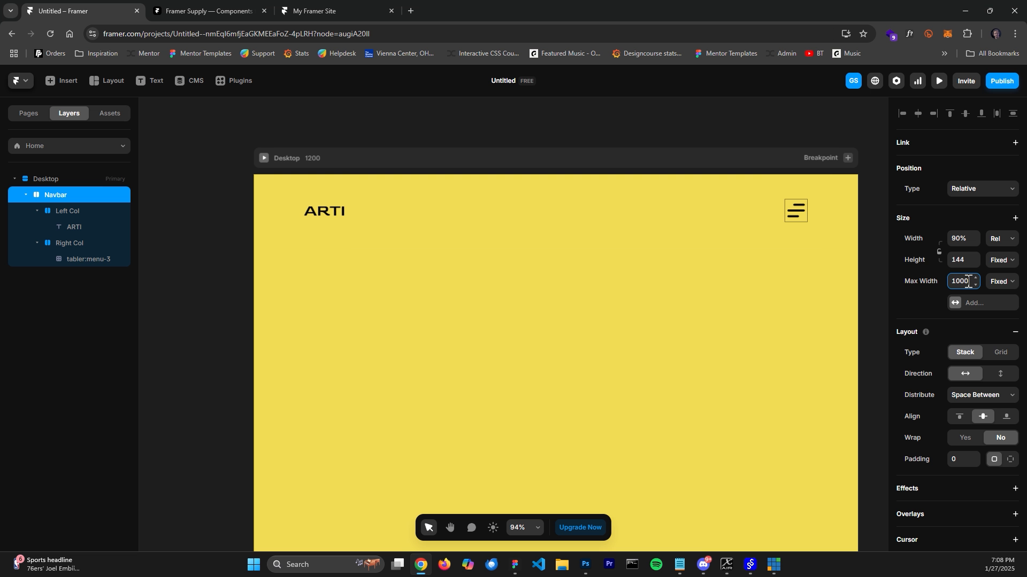
click(939, 81)
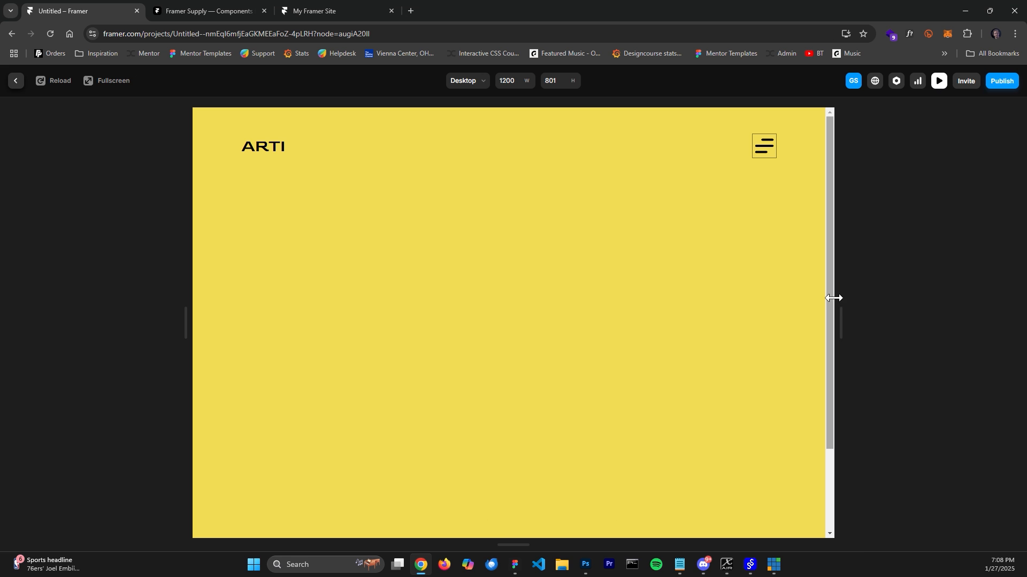
drag(837, 306, 766, 319)
drag(730, 327, 957, 327)
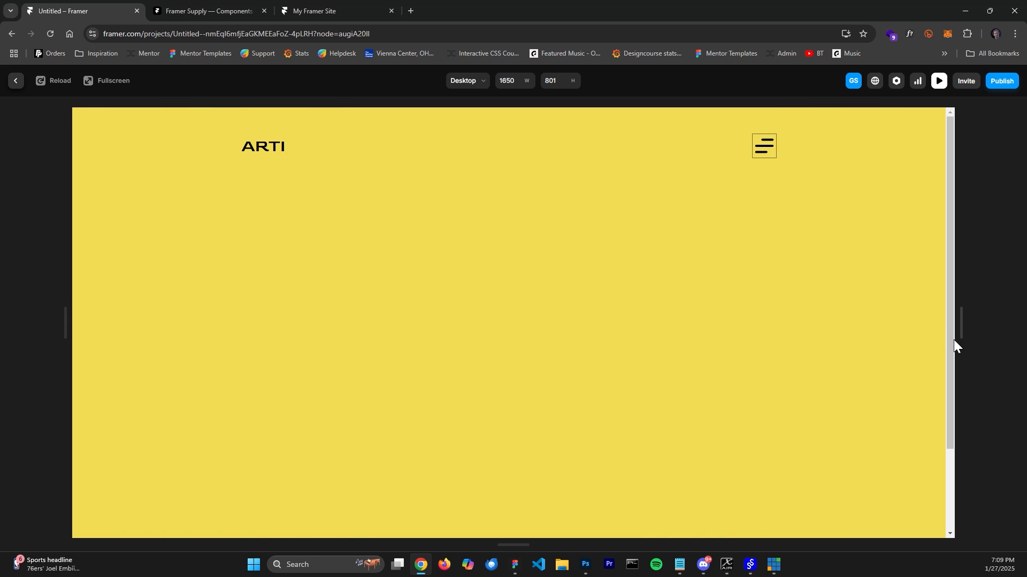
click(15, 81)
Set the Navbar's Max Width to 1500
click(968, 277)
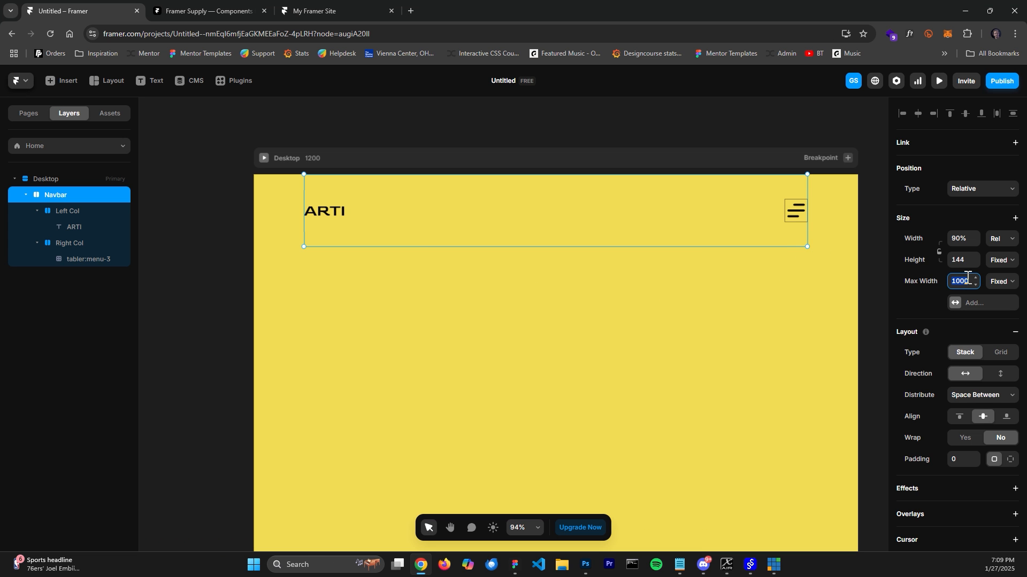
text(1500)
key(Return)
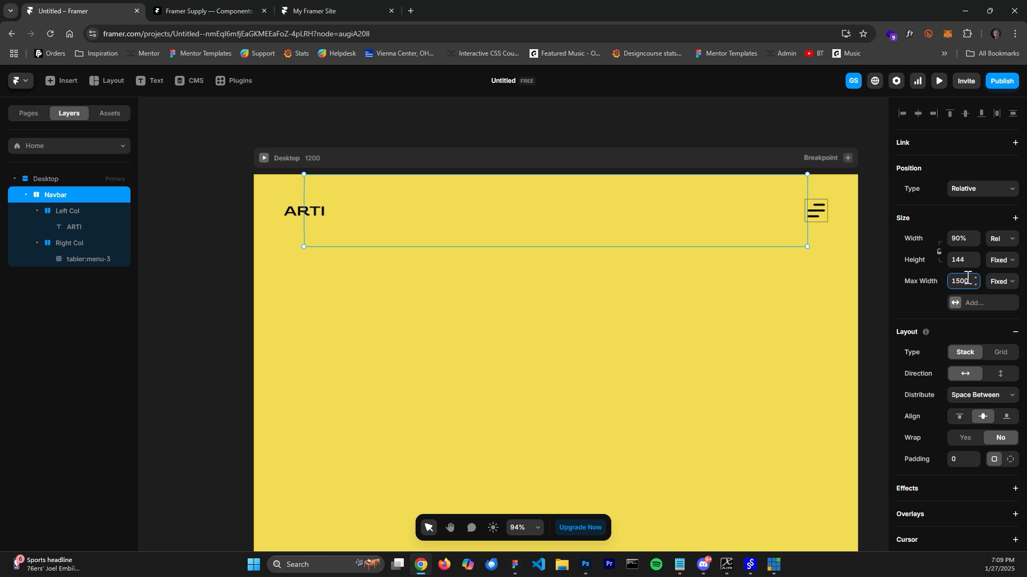
click(717, 142)
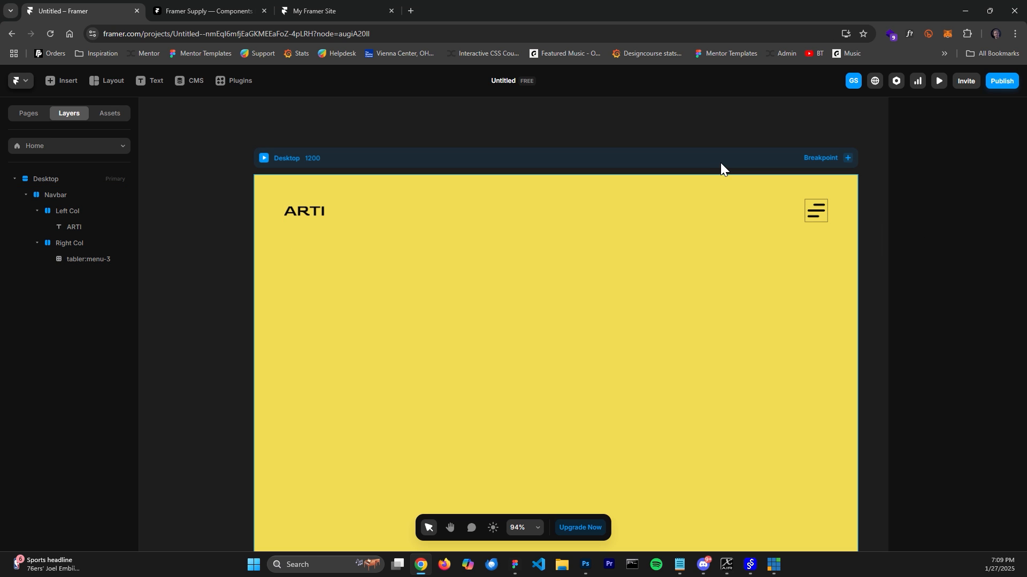
click(683, 226)
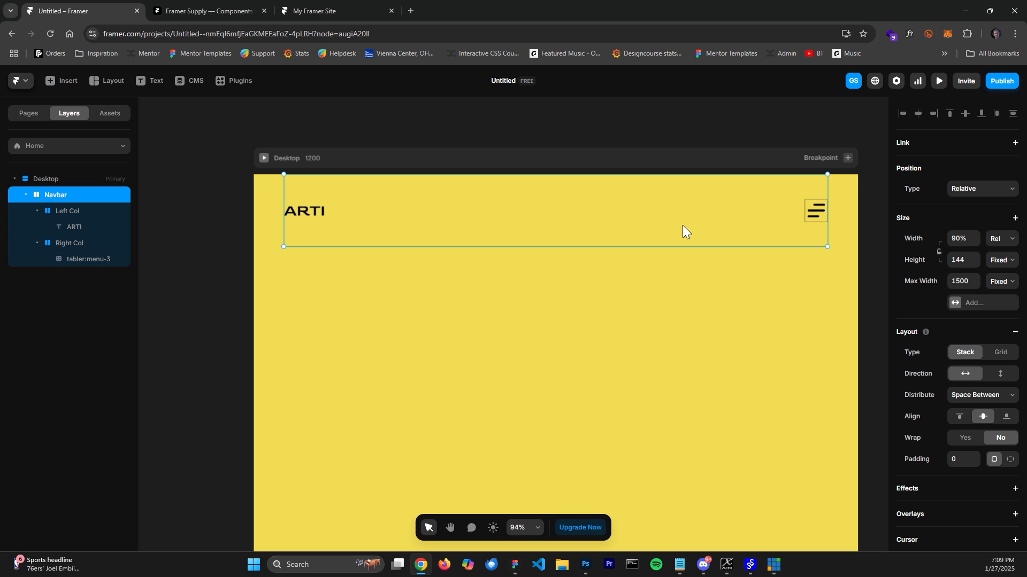
Select the tabler:menu-3 icon, compare it with the menu icon in the Figma design, and return to Framer
click(93, 260)
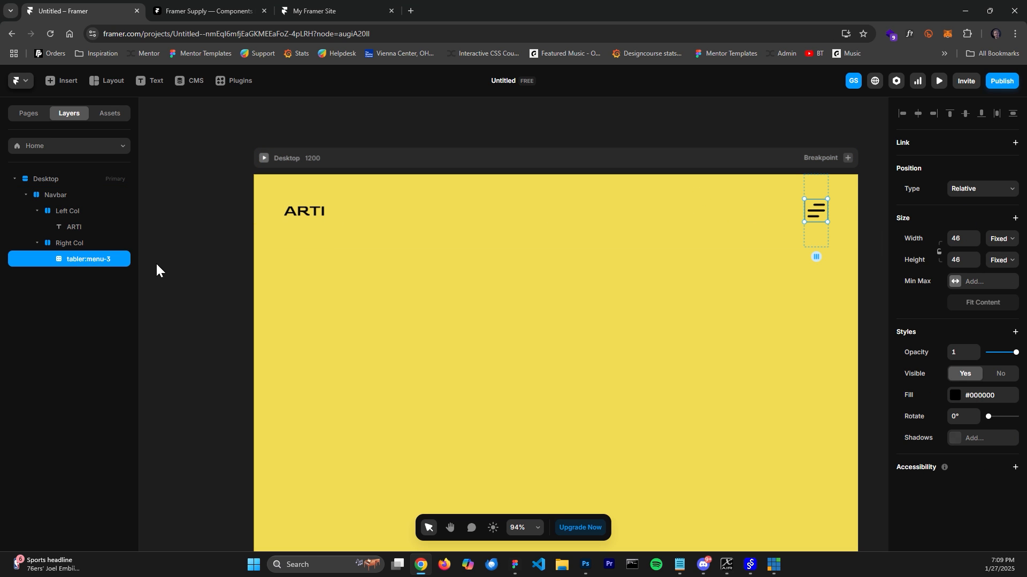
click(813, 288)
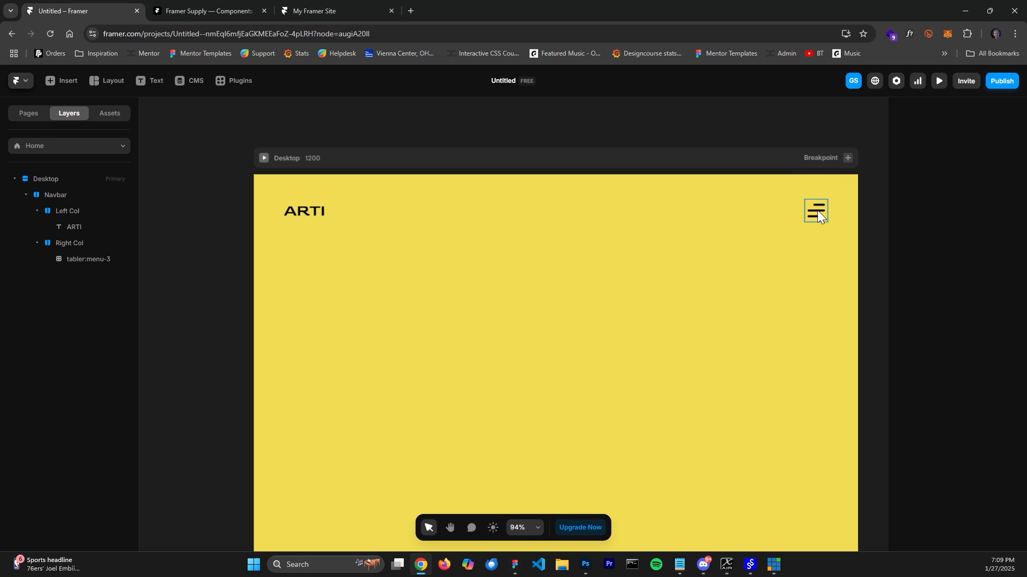
click(818, 213)
click(515, 566)
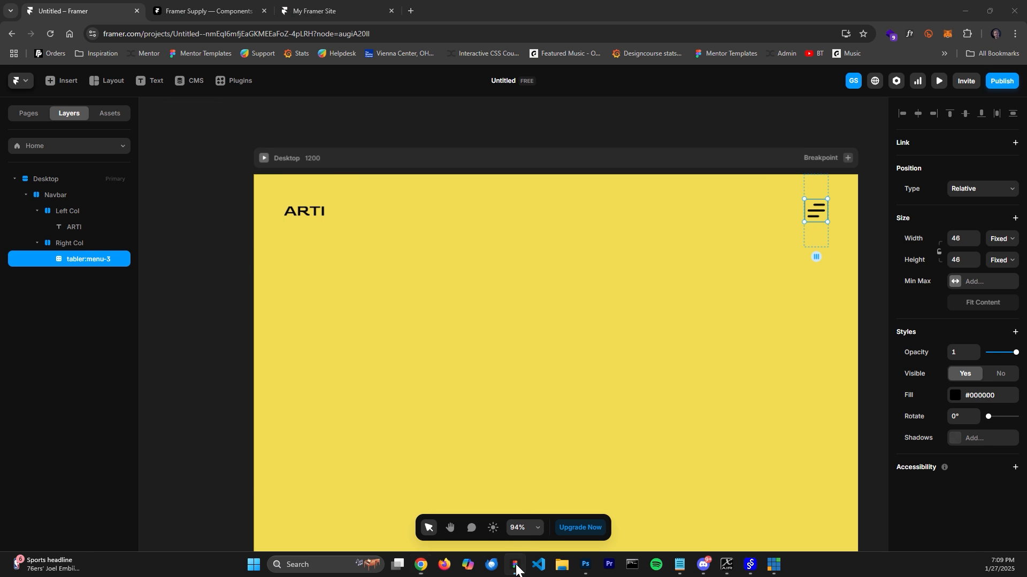
click(586, 294)
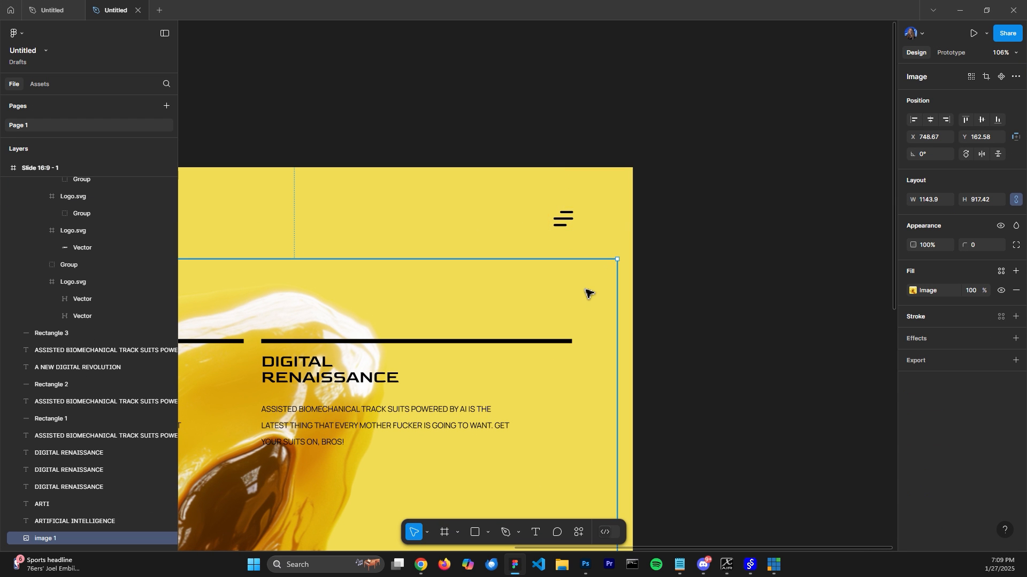
click(957, 9)
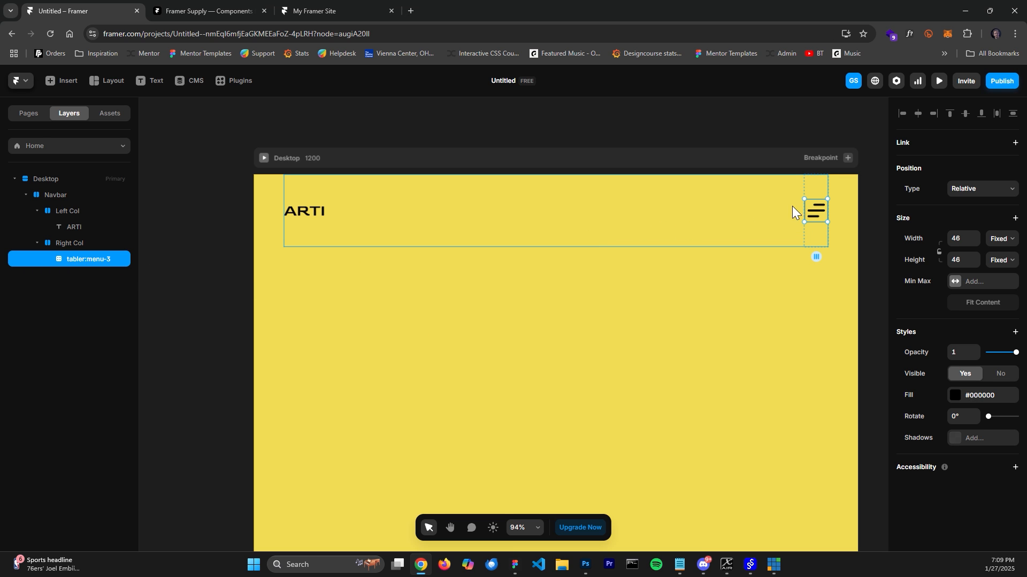
Delete the square outline path from the tabler:menu-3 graphic, keeping the joined menu lines, and leave graphic editing
double_click(814, 210)
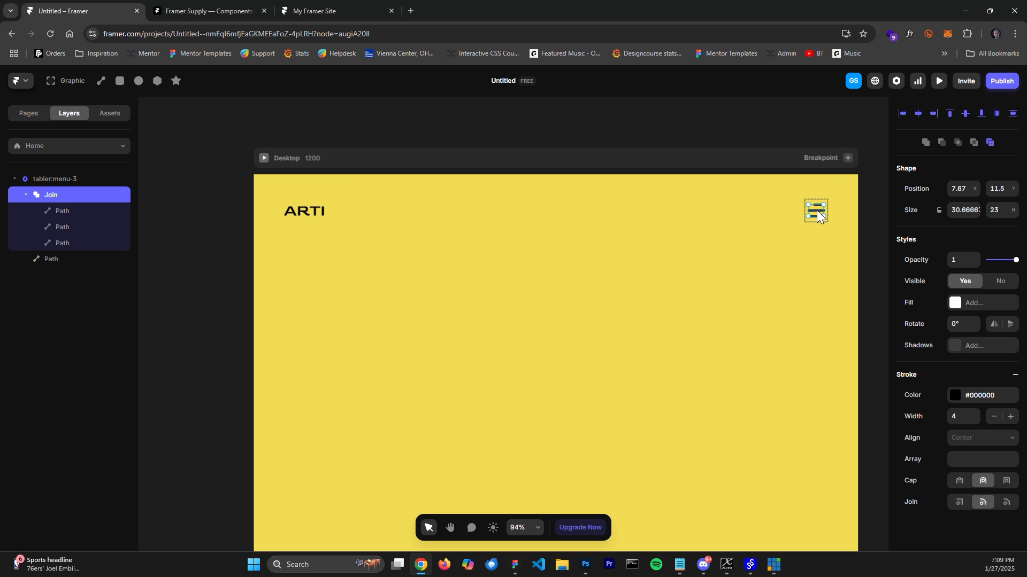
click(50, 259)
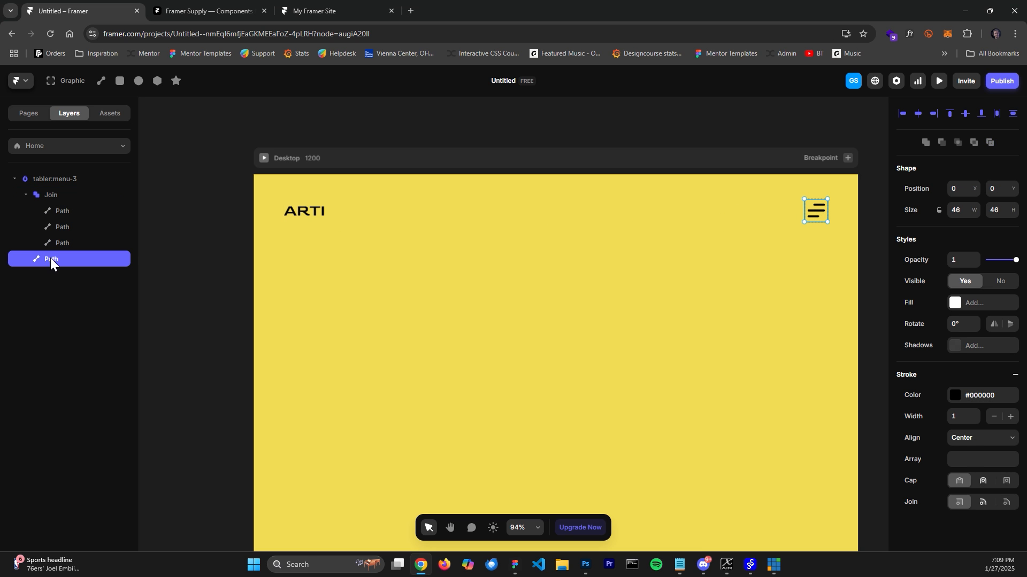
key(Delete)
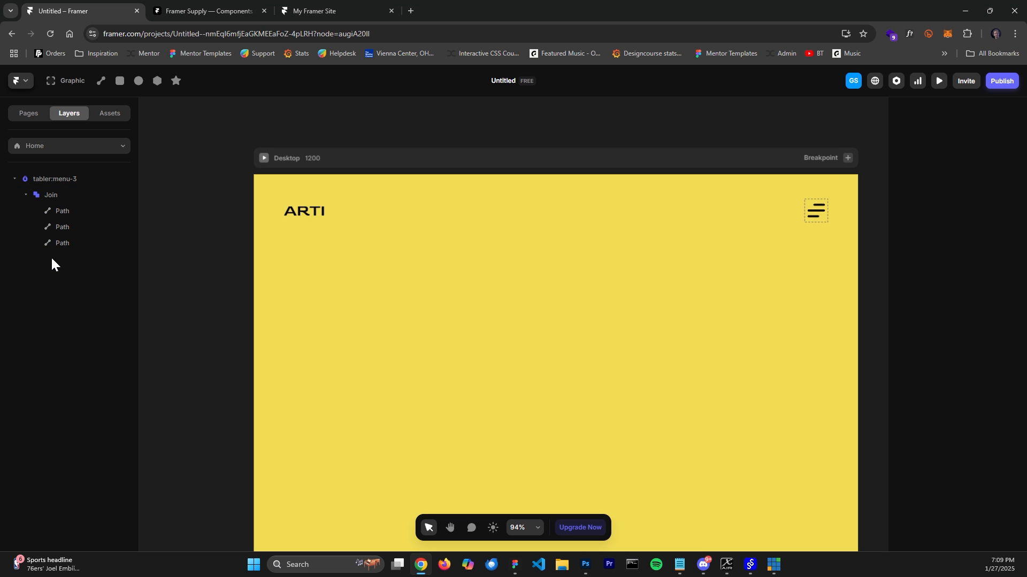
click(214, 142)
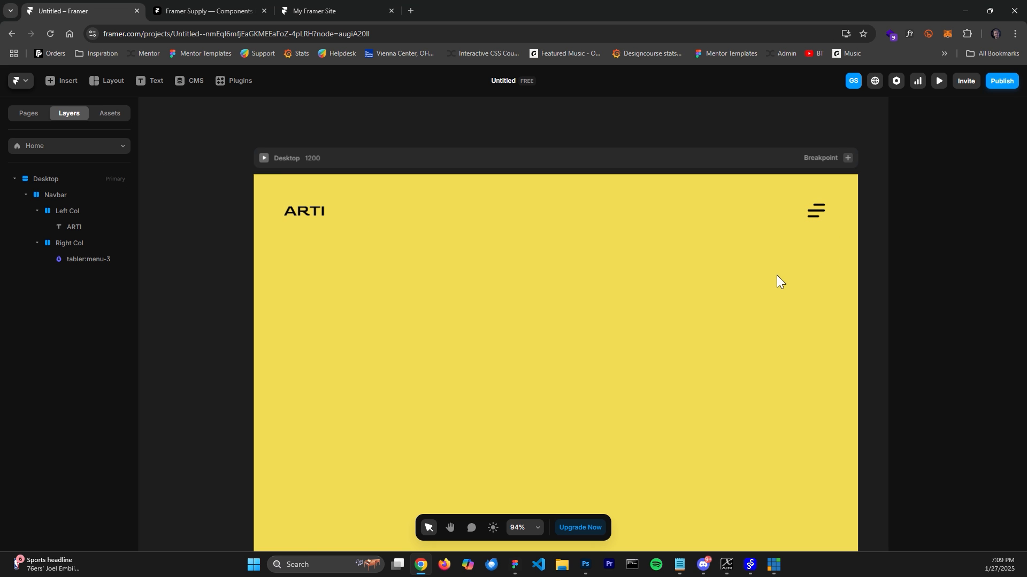
Switch to Figma, examine the three-column section and the GET ARTI button below the navbar, and return to Framer
scroll(776, 275, down, 3)
drag(734, 312, 699, 285)
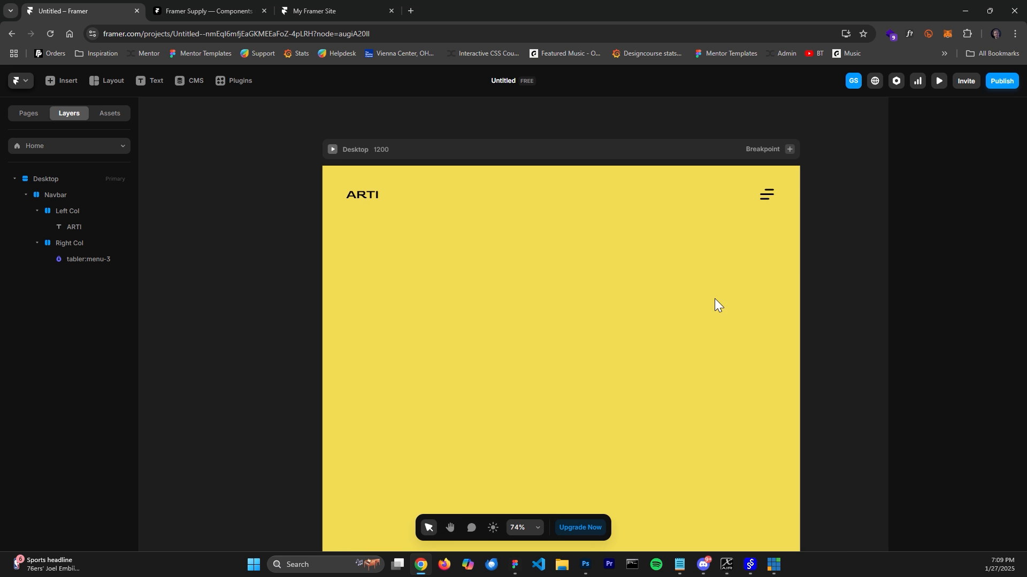
click(512, 570)
click(685, 362)
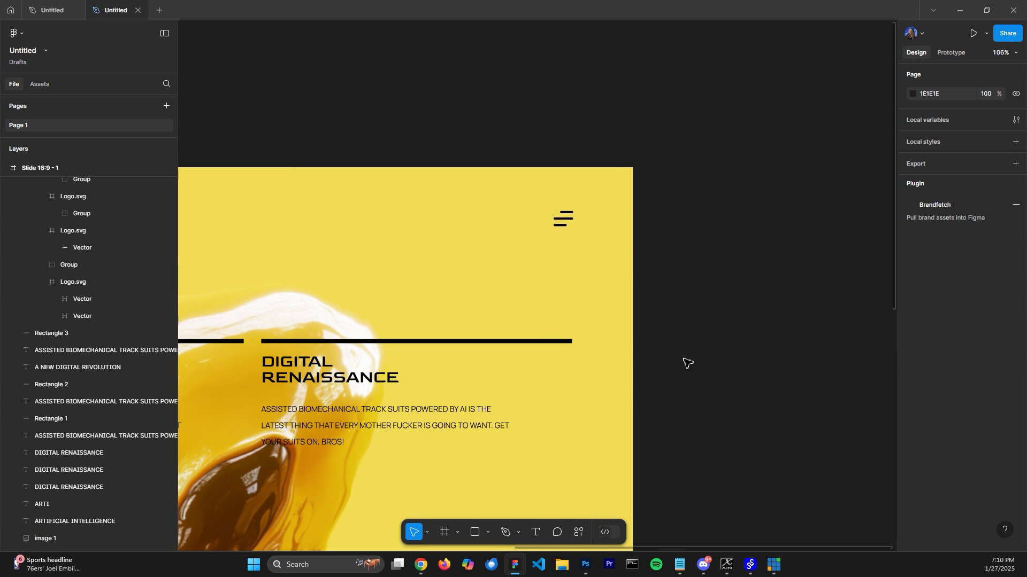
scroll(701, 368, down, 4)
drag(682, 428, 829, 308)
scroll(430, 281, up, 3)
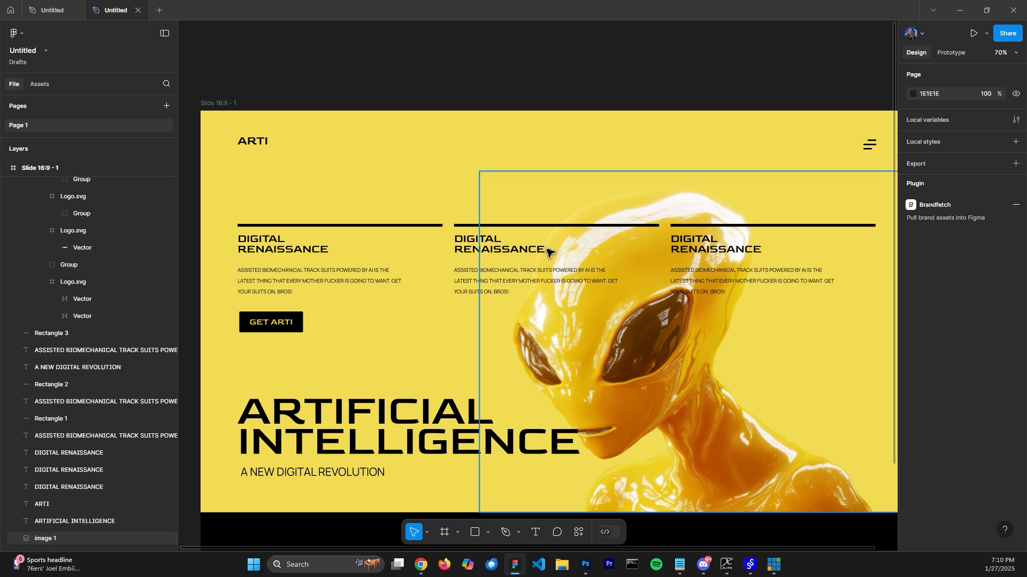
click(272, 329)
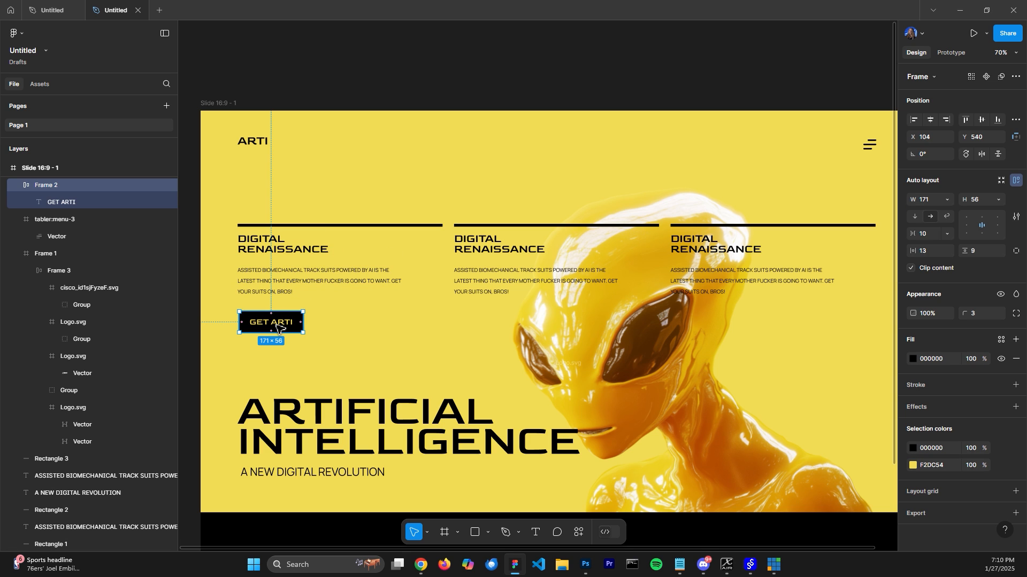
click(320, 321)
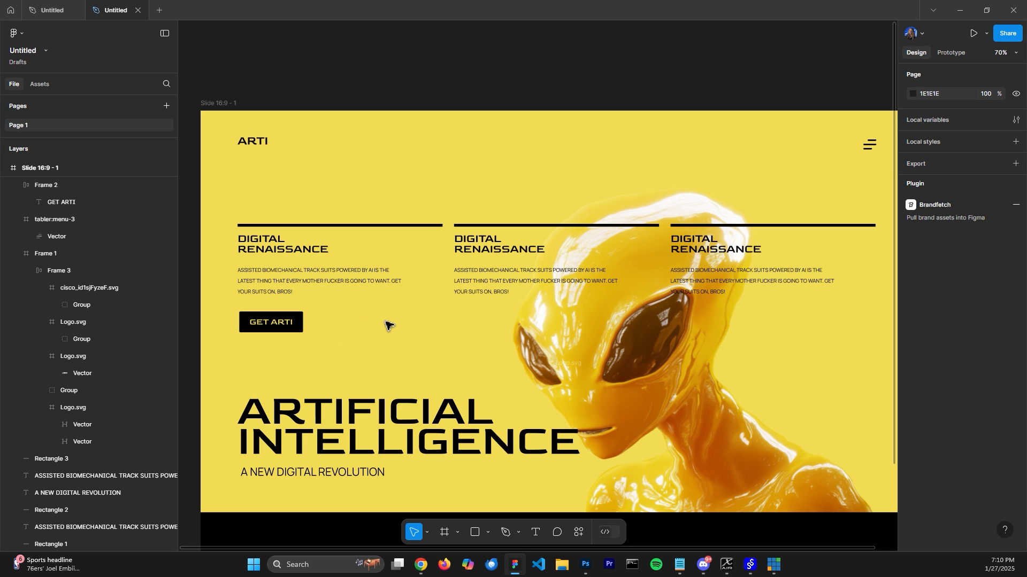
click(271, 322)
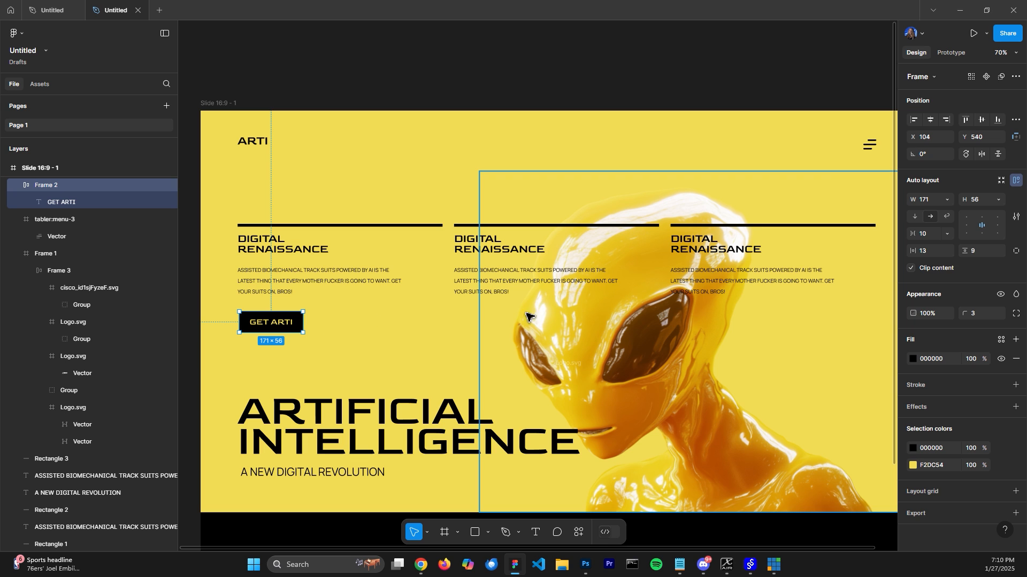
click(478, 313)
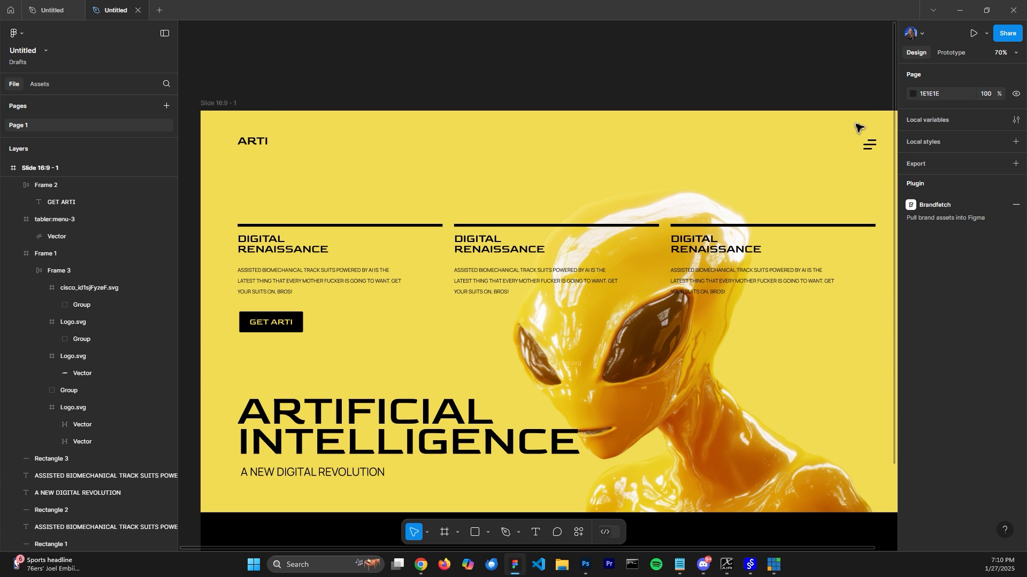
click(960, 10)
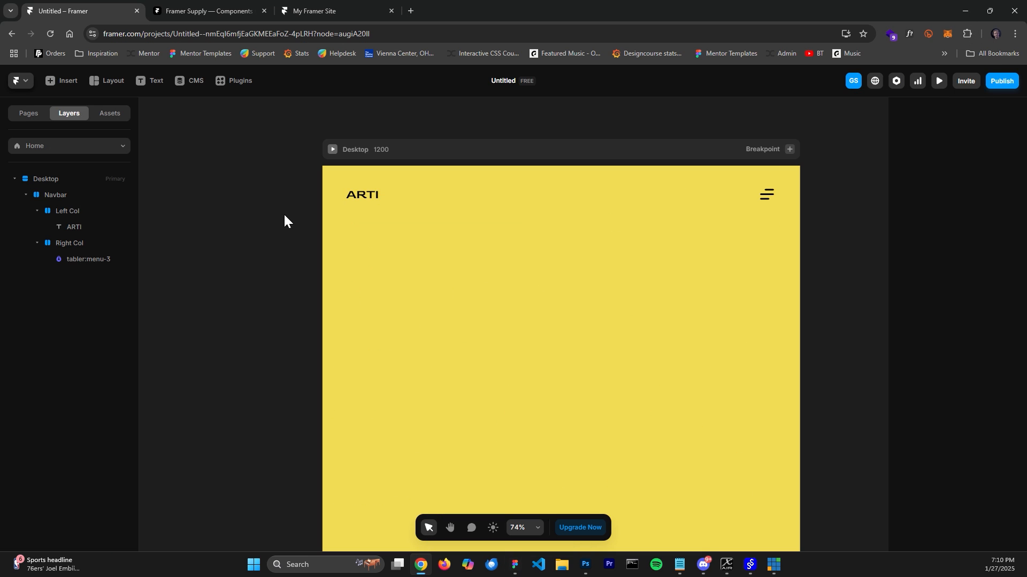
Collapse the Navbar layer and duplicate the Navbar within the Desktop frame
click(421, 207)
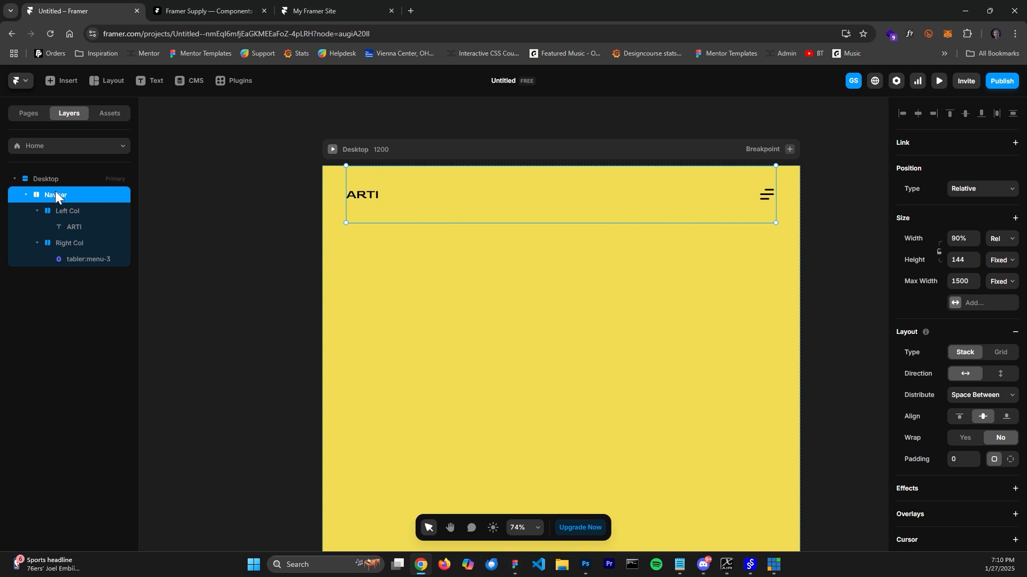
click(24, 195)
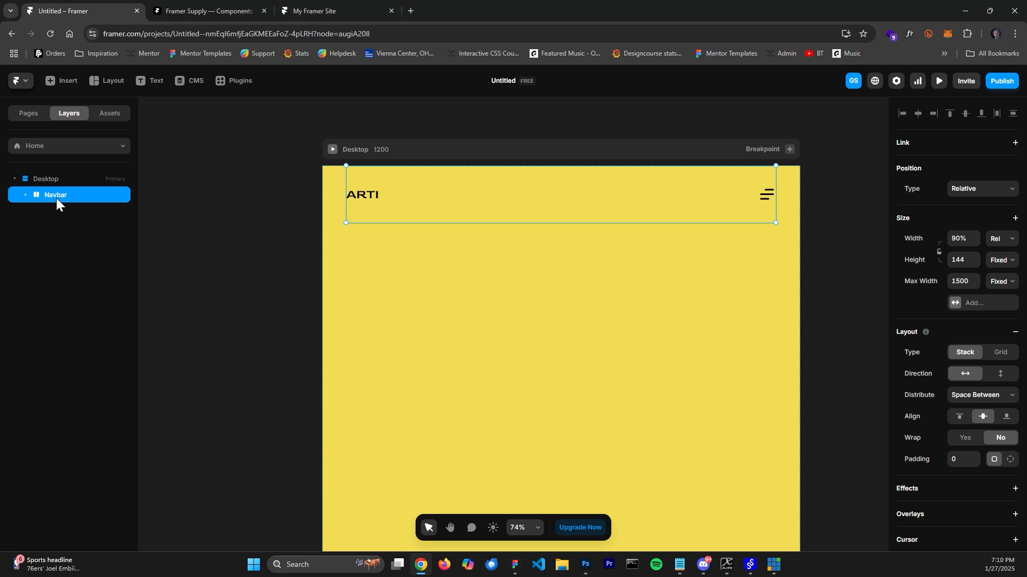
key(ctrl+d)
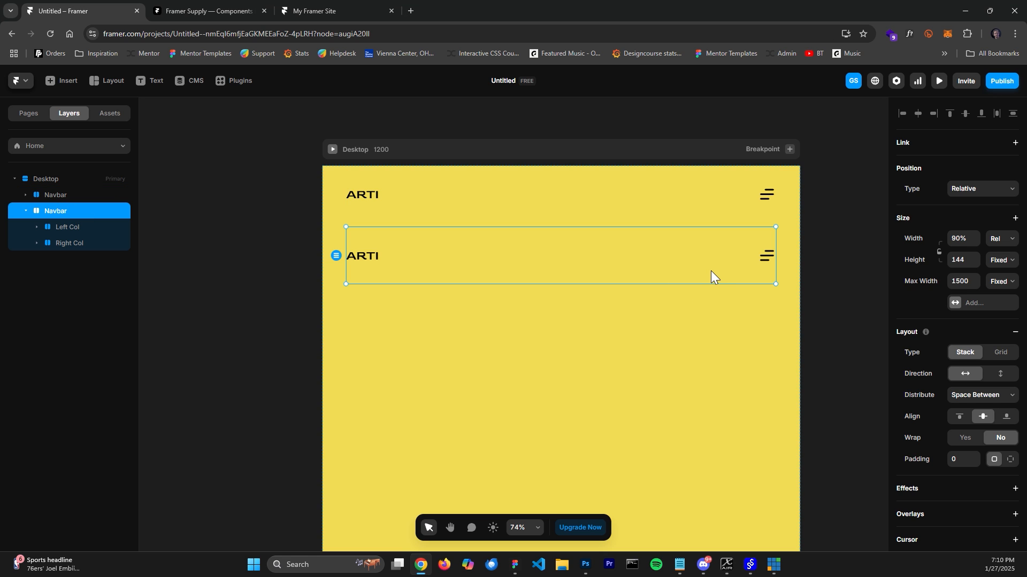
Delete the Left Col and Right Col layers from the duplicated Navbar, leaving it empty
click(73, 227)
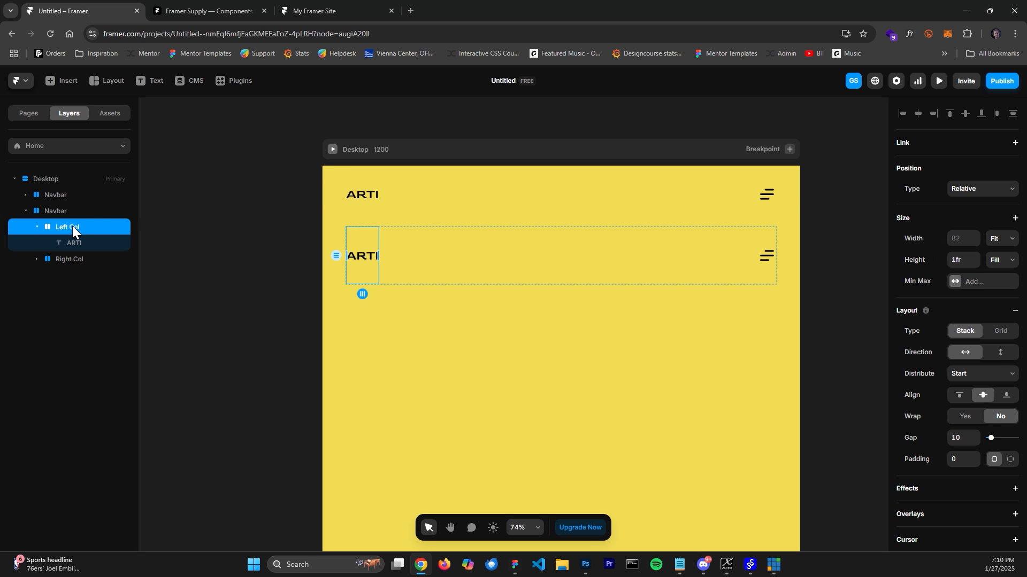
key(Delete)
key(Delete)
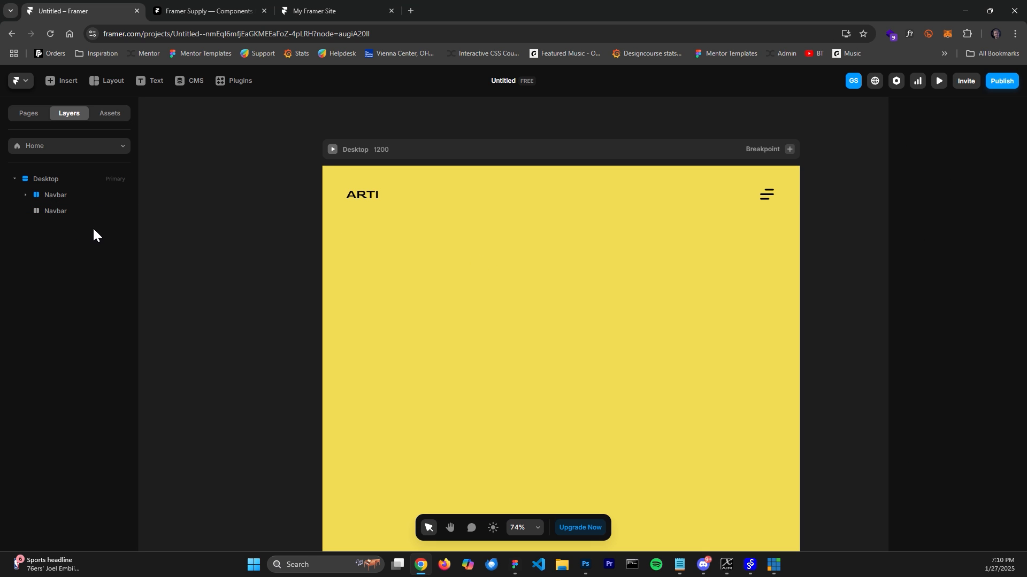
Try to draw a two-column stack of about 1149 by 128 over the empty duplicated Navbar, and undo it
click(59, 212)
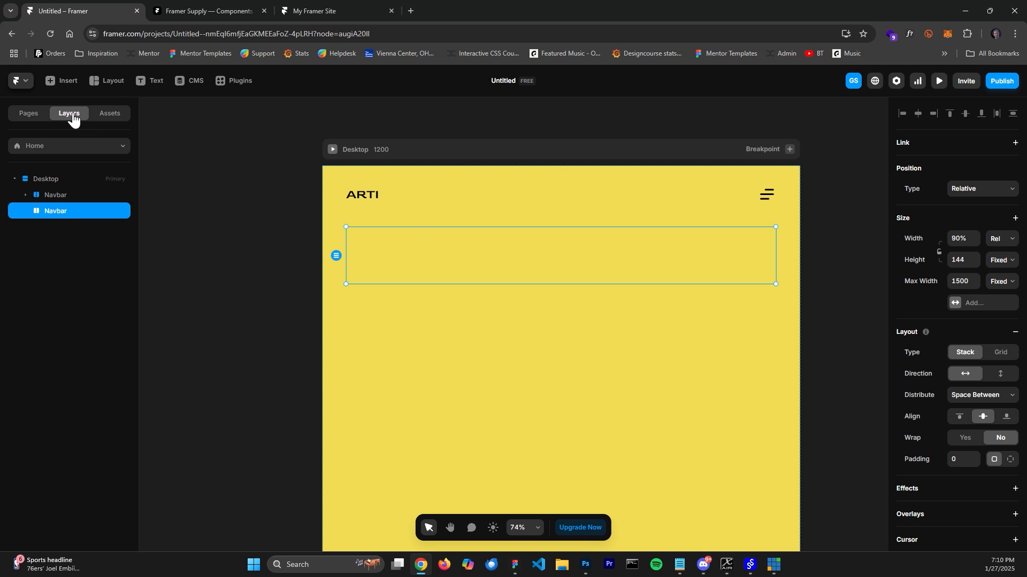
click(102, 80)
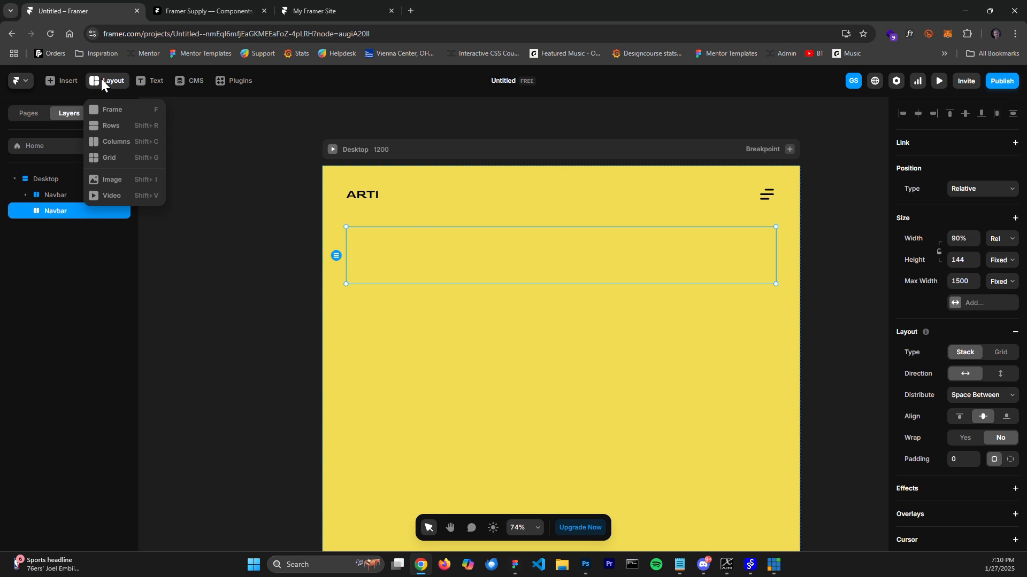
click(111, 142)
drag(353, 232, 802, 278)
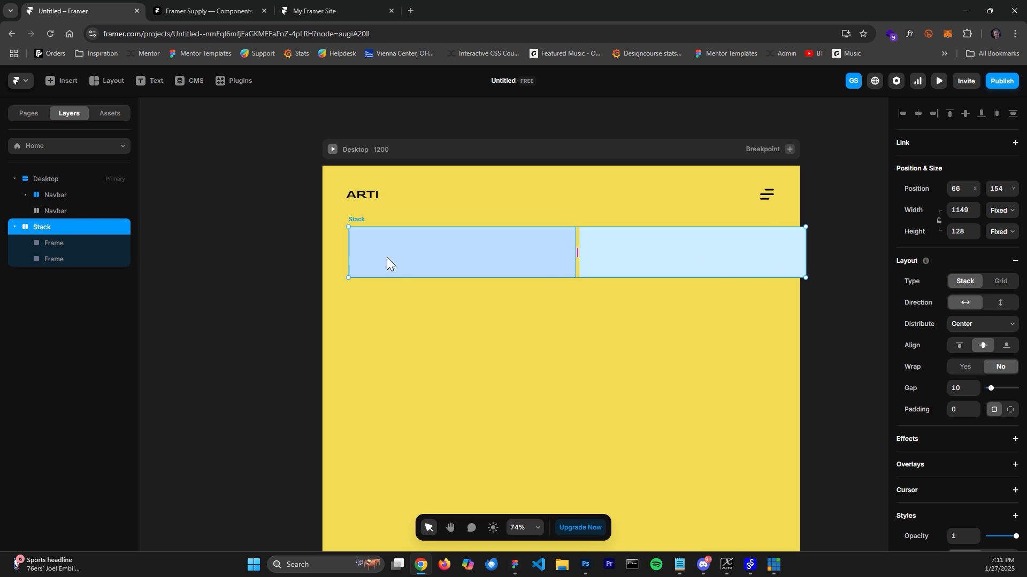
click(13, 227)
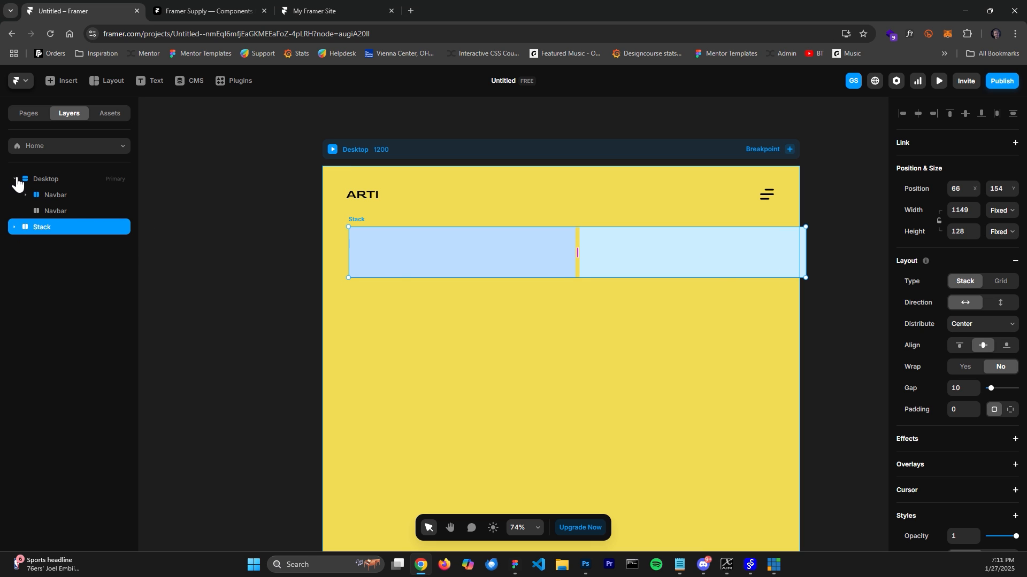
click(15, 180)
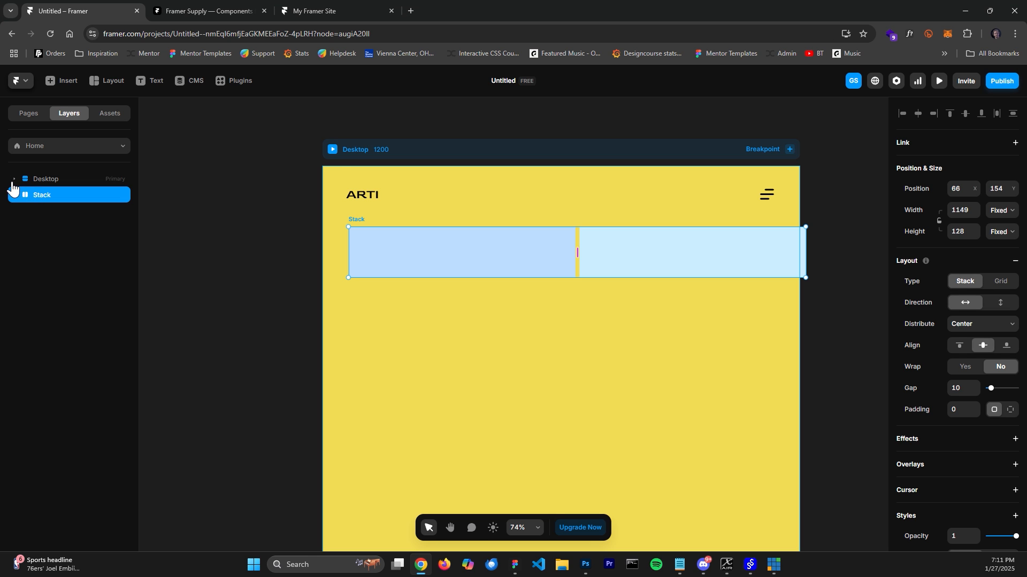
click(14, 180)
key(ctrl+z)
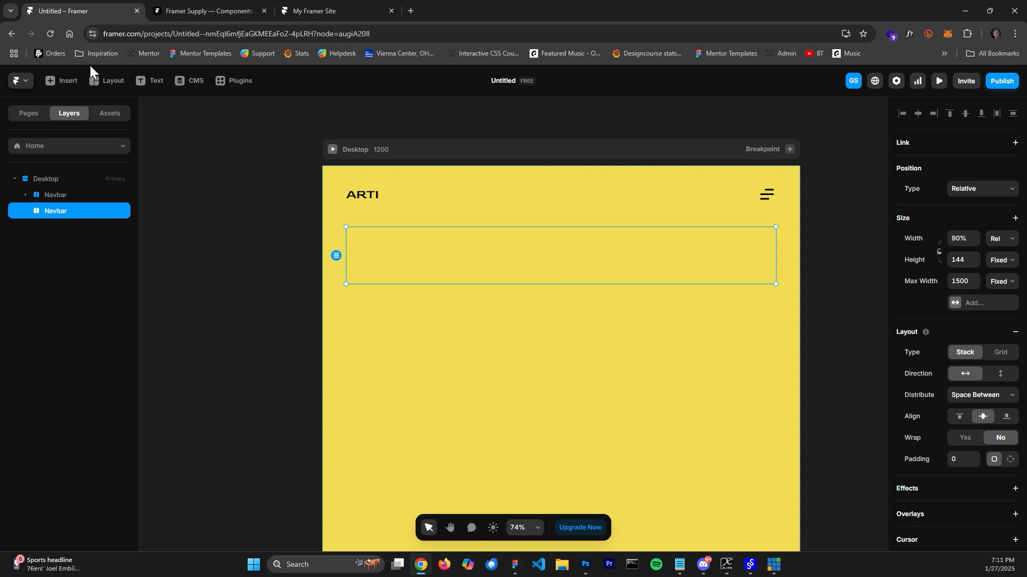
Draw a two-column stack of about 1060 by 114 inside the empty duplicated Navbar
click(63, 81)
click(104, 81)
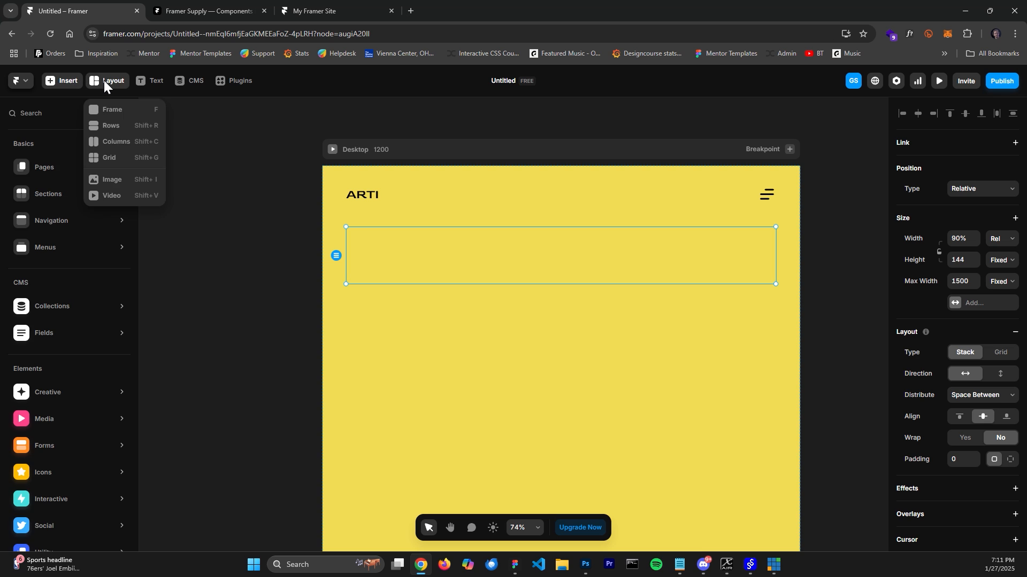
click(112, 142)
drag(356, 235, 778, 283)
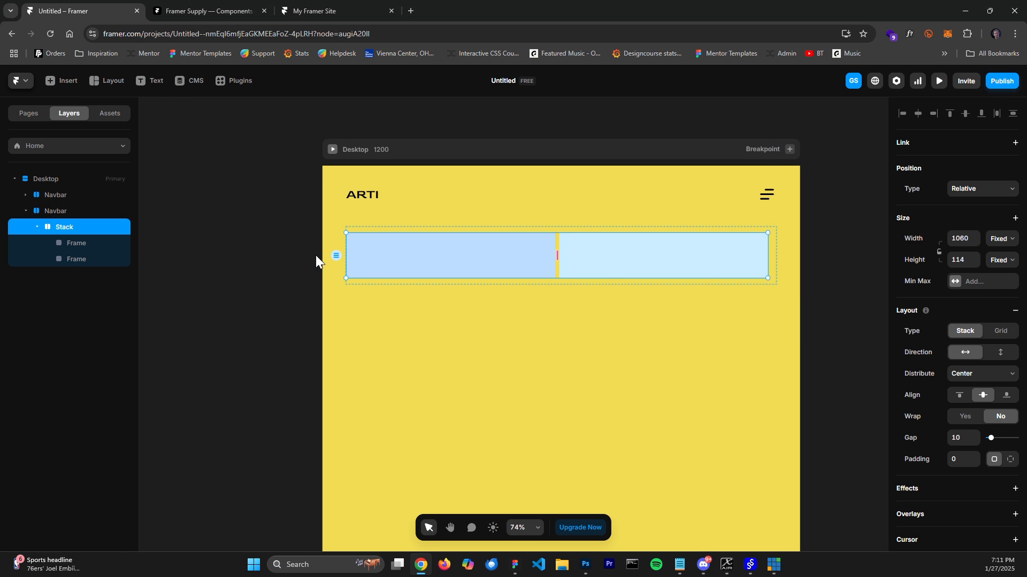
Set both the width and the height of the Stack inside the duplicated Navbar to Fill
click(56, 213)
click(65, 227)
click(999, 243)
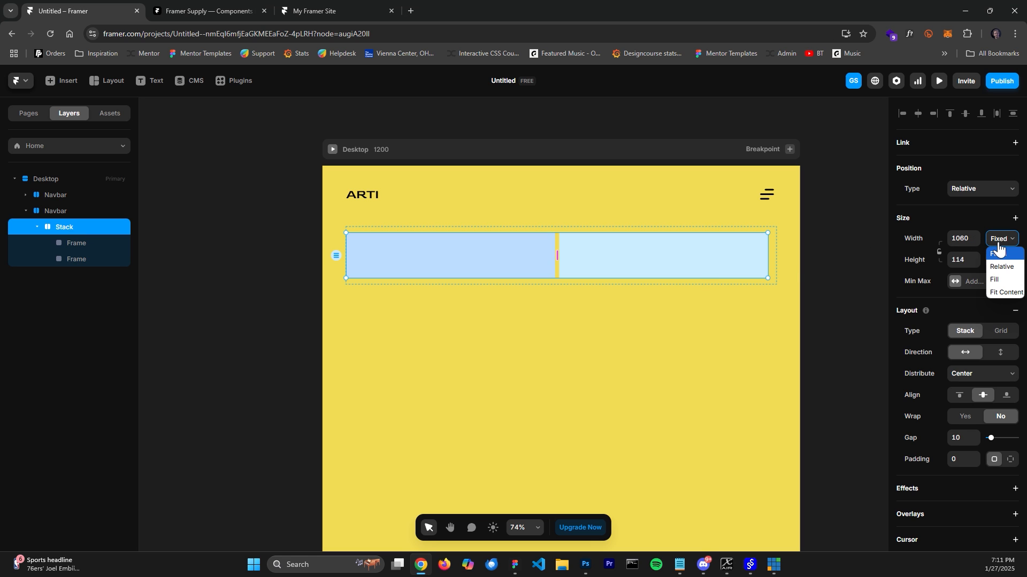
click(994, 279)
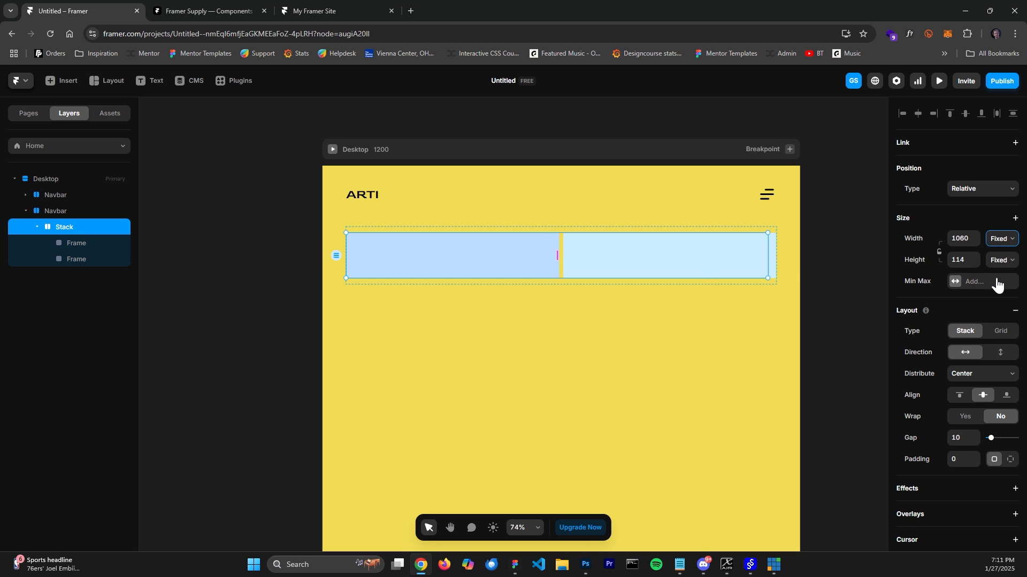
click(998, 261)
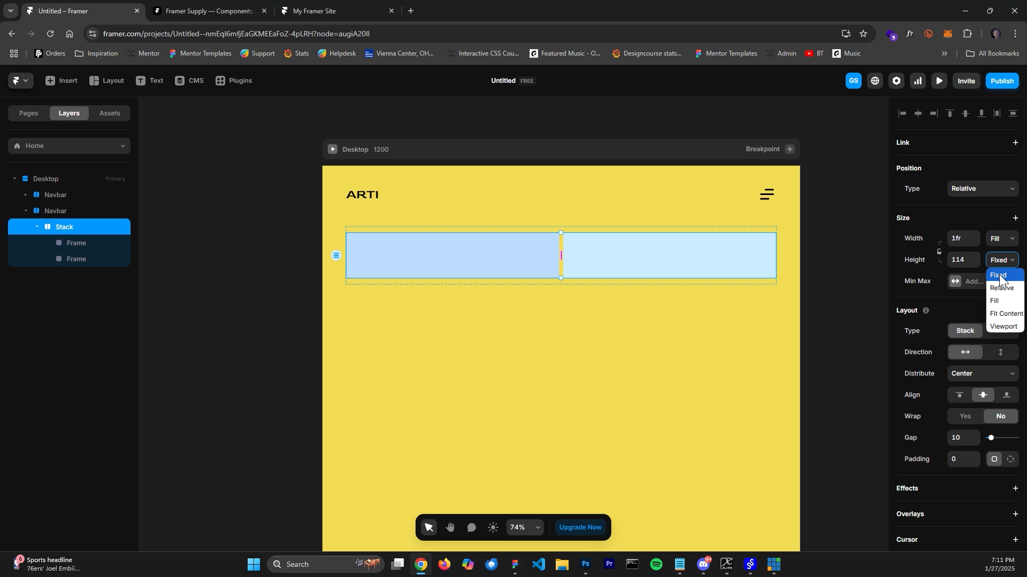
click(997, 295)
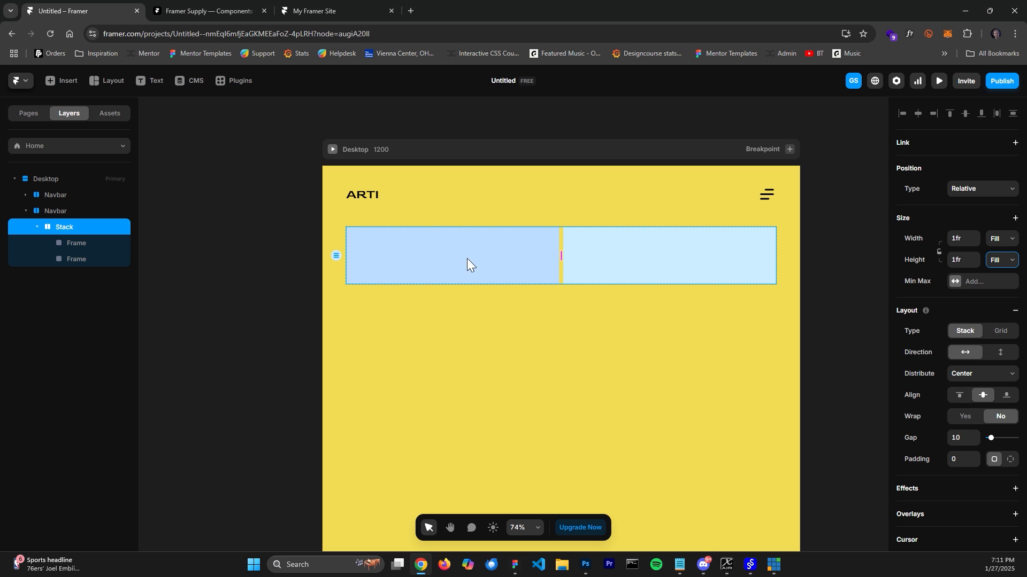
Duplicate the second Frame in the Stack to make a third column
click(82, 242)
click(84, 259)
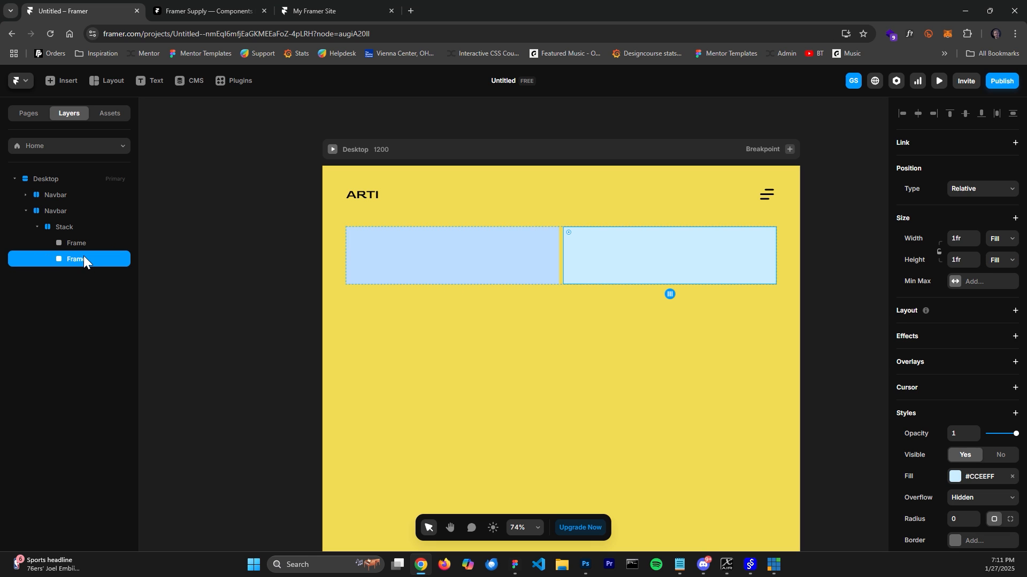
key(ctrl+d)
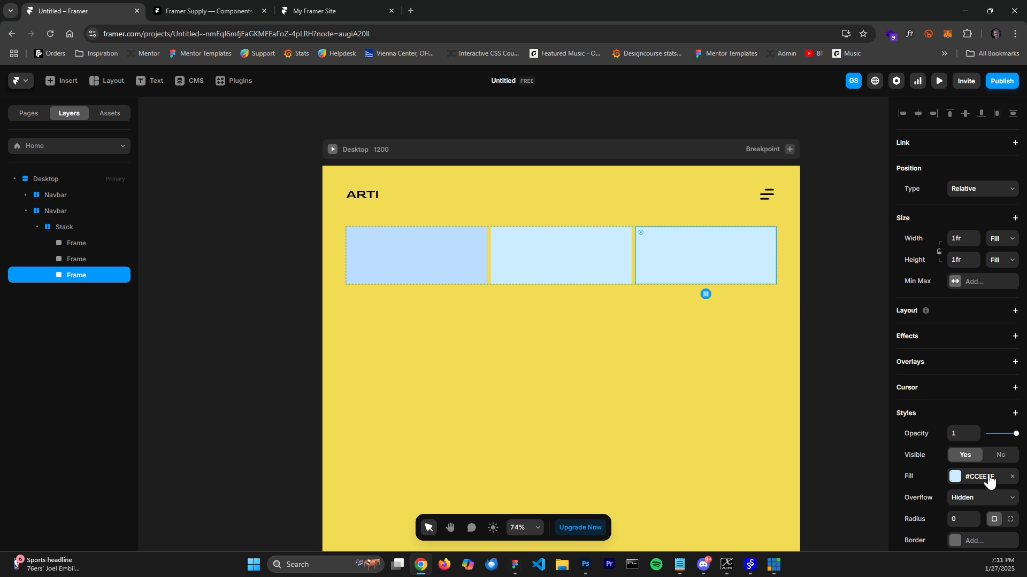
Remove the blue fill colour from all three column Frames in the Stack
click(1011, 477)
click(604, 274)
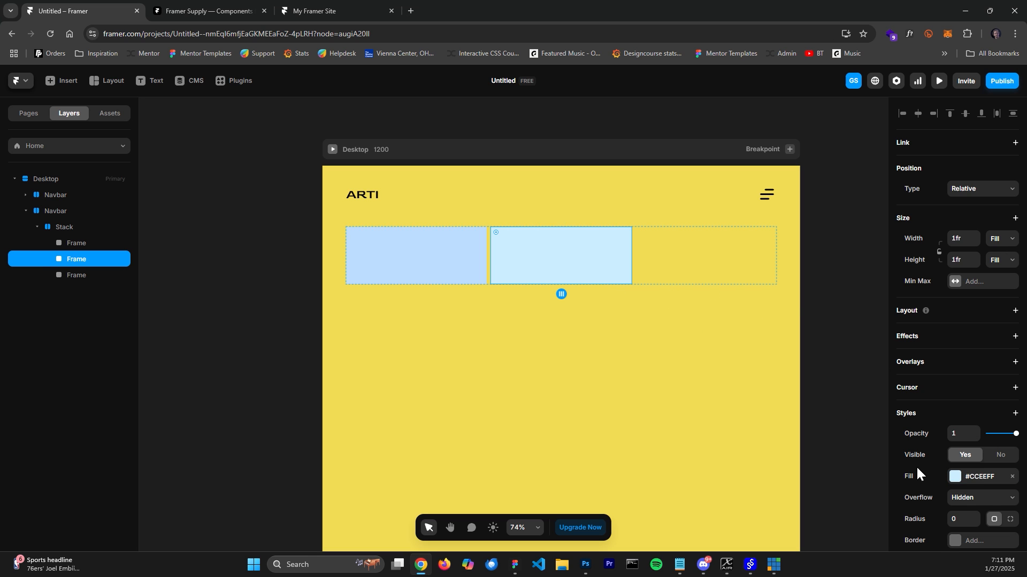
click(1012, 477)
click(393, 235)
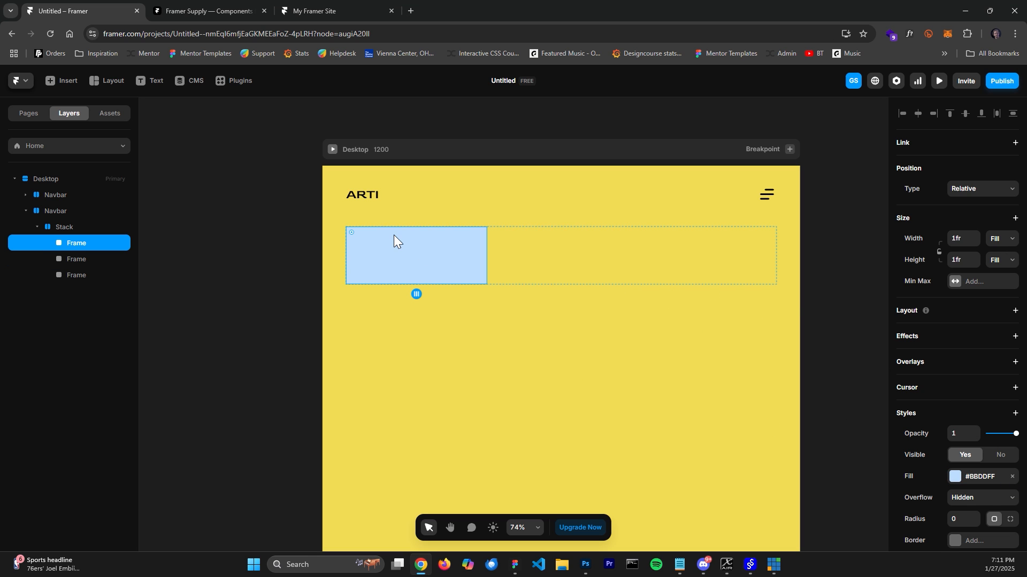
click(1011, 477)
Stretch the duplicated Navbar downward to a height of about 292
click(47, 224)
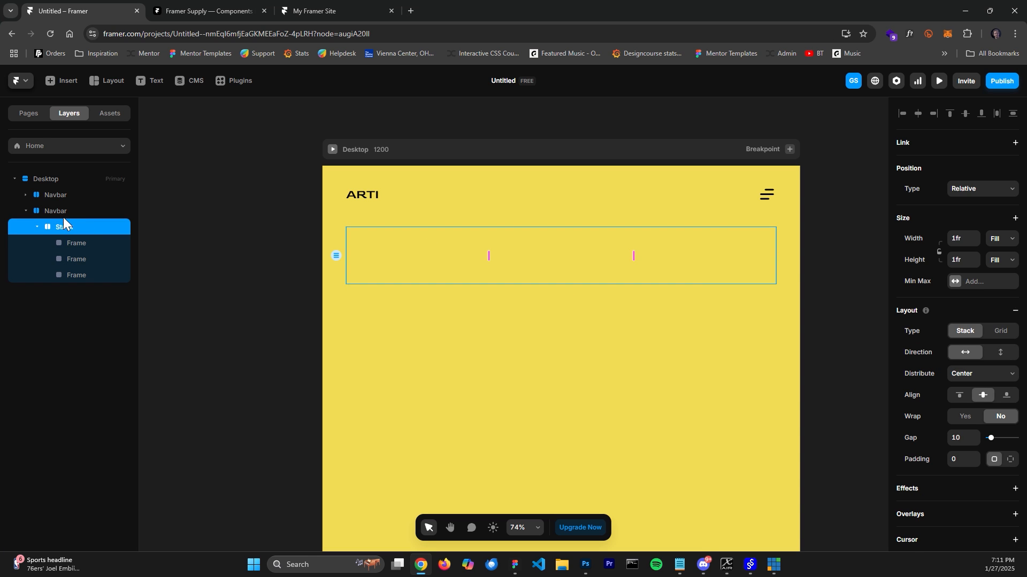
click(61, 215)
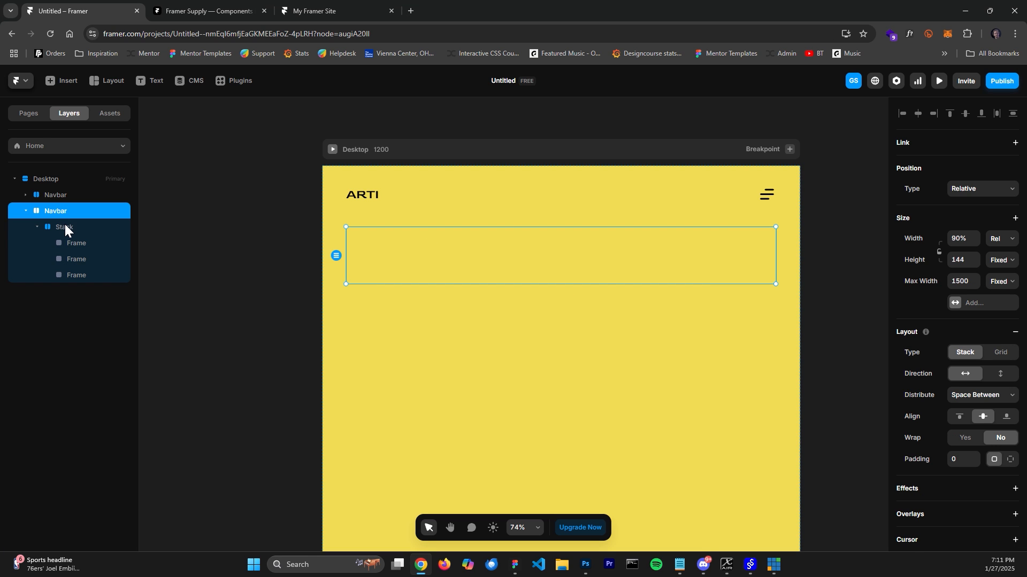
click(65, 223)
click(332, 257)
drag(562, 292, 567, 350)
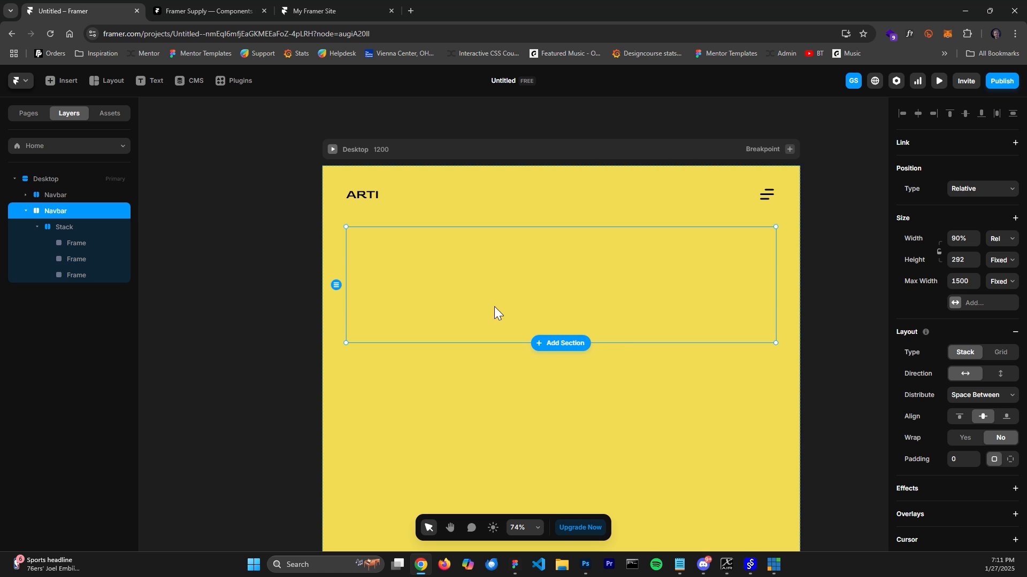
Select the first column Frame nested in the duplicated Navbar's Stack, without adding any text to it
double_click(419, 255)
double_click(427, 258)
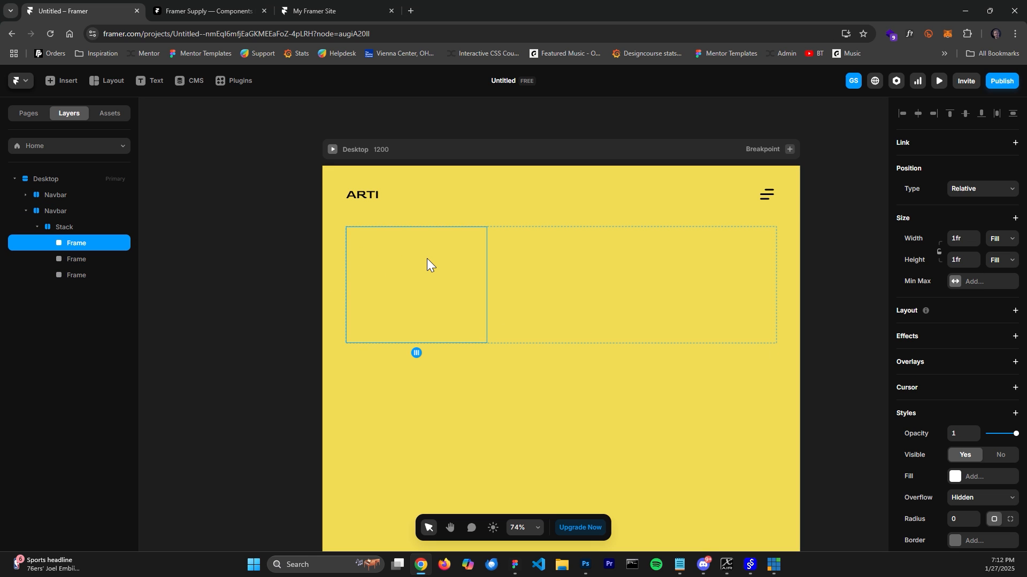
double_click(427, 258)
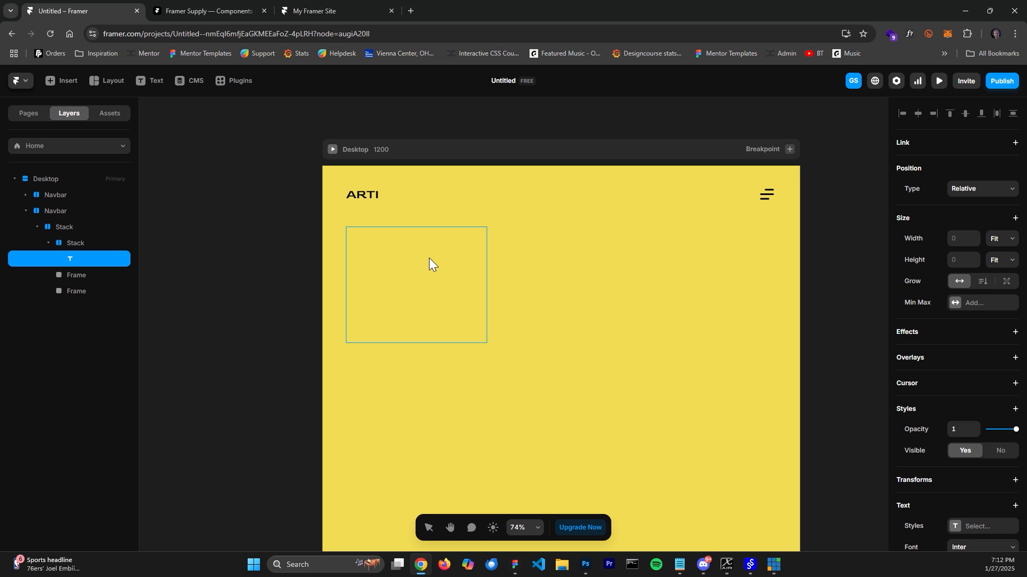
key(Escape)
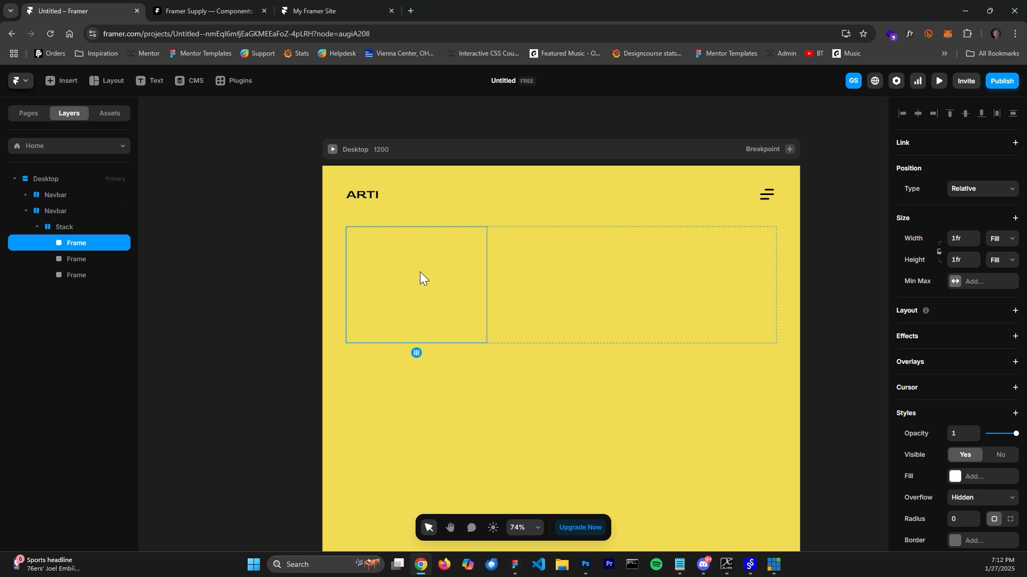
Switch to Figma, examine the first column's black bar, heading, paragraph and GET ARTI button individually, and return to Framer
click(514, 568)
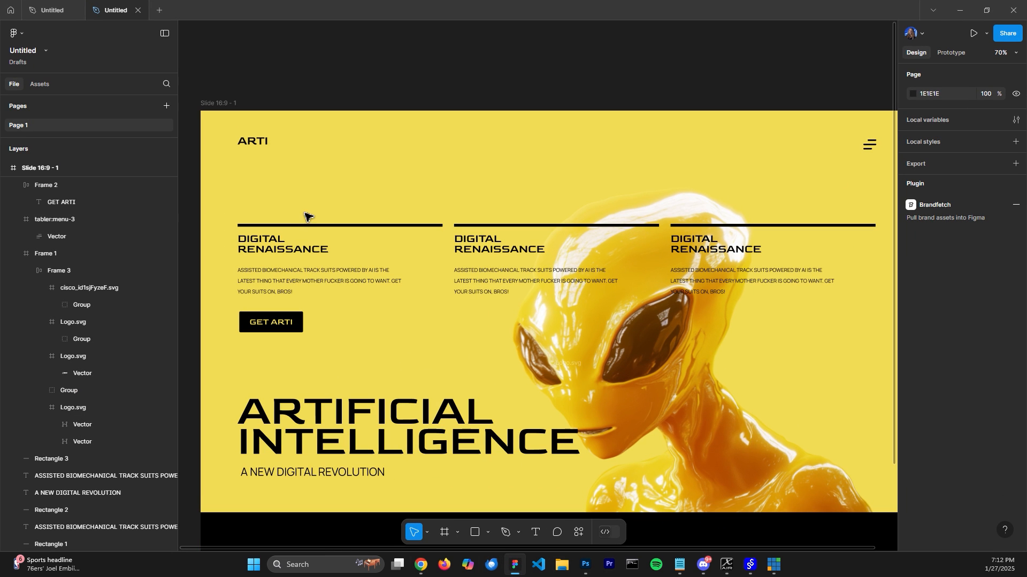
ctrl+scroll(243, 241, up, 5)
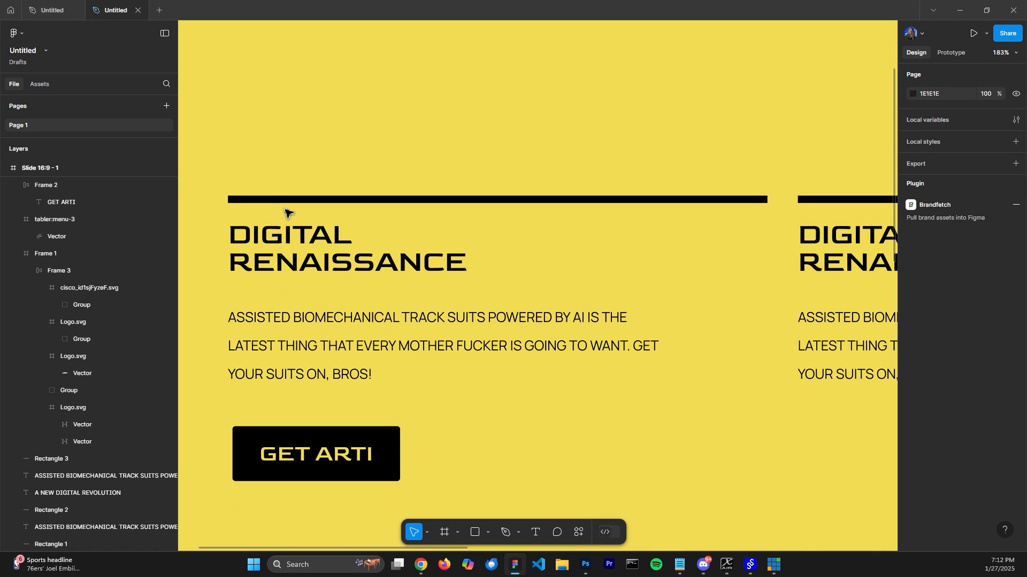
click(287, 202)
click(287, 245)
click(302, 342)
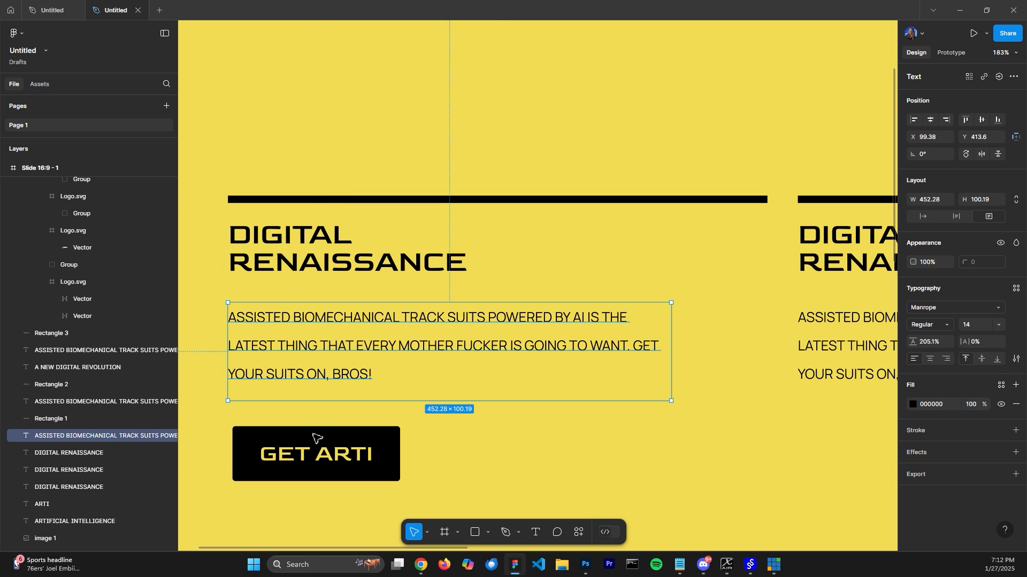
click(315, 438)
click(452, 408)
ctrl+scroll(492, 390, down, 2)
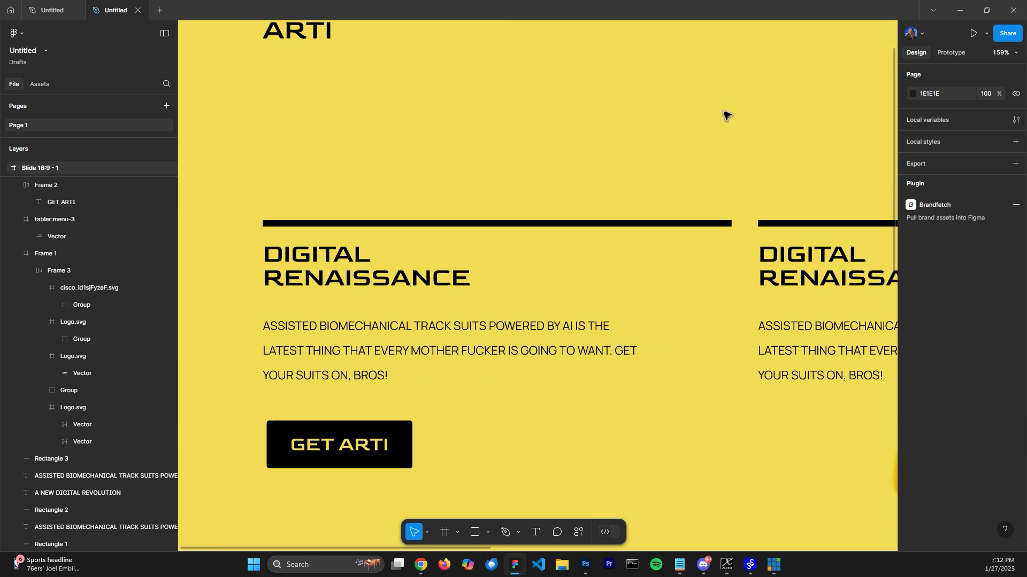
click(958, 10)
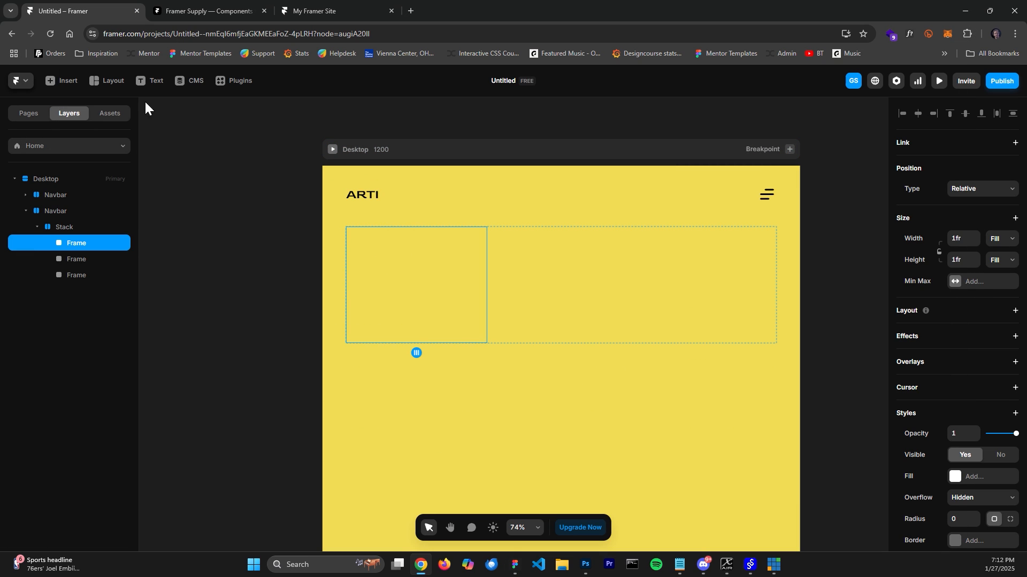
click(107, 80)
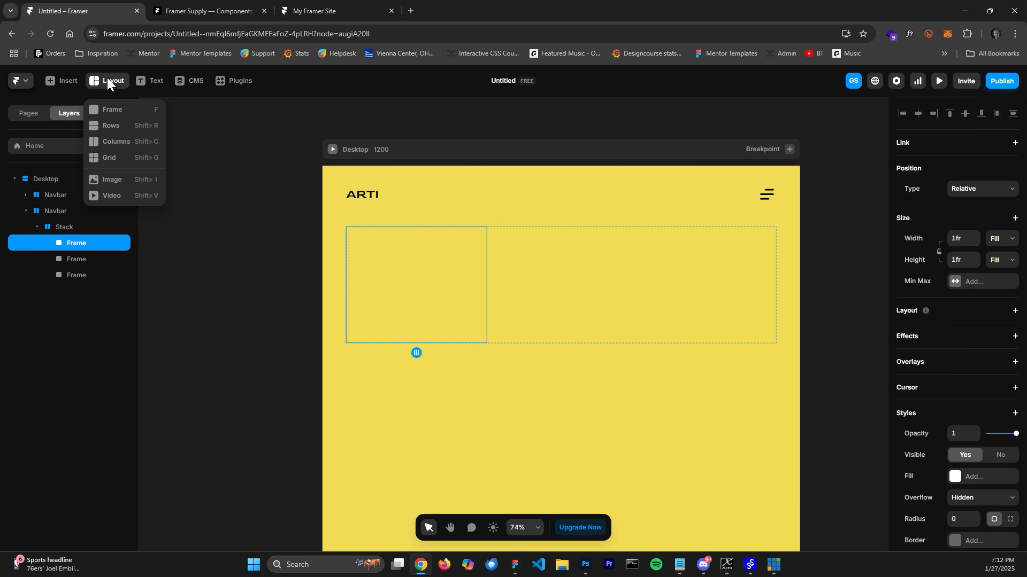
click(107, 81)
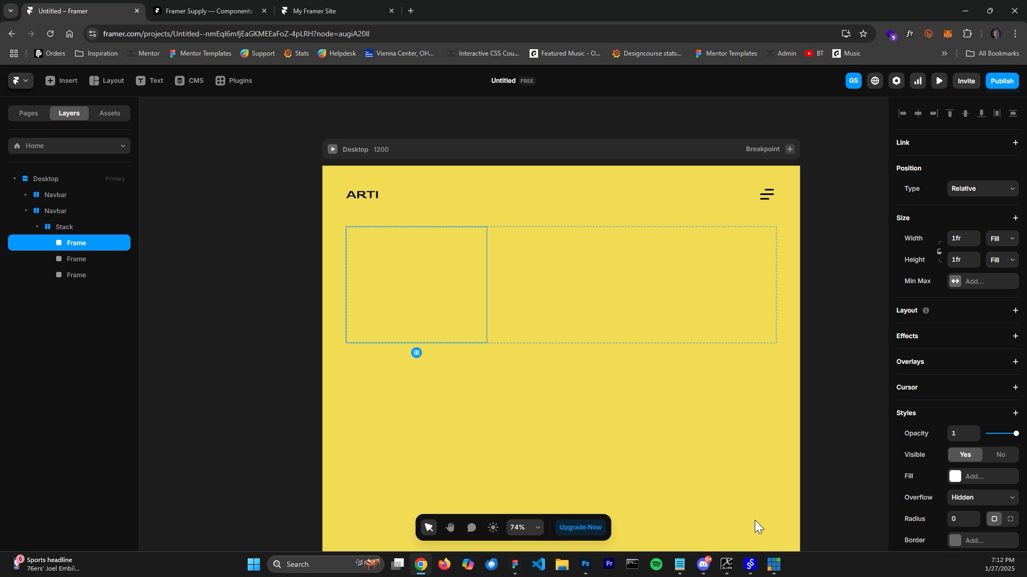
Switch to Figma and select the first column's bar, heading, paragraph and GET ARTI button together to examine how they stack vertically
click(514, 565)
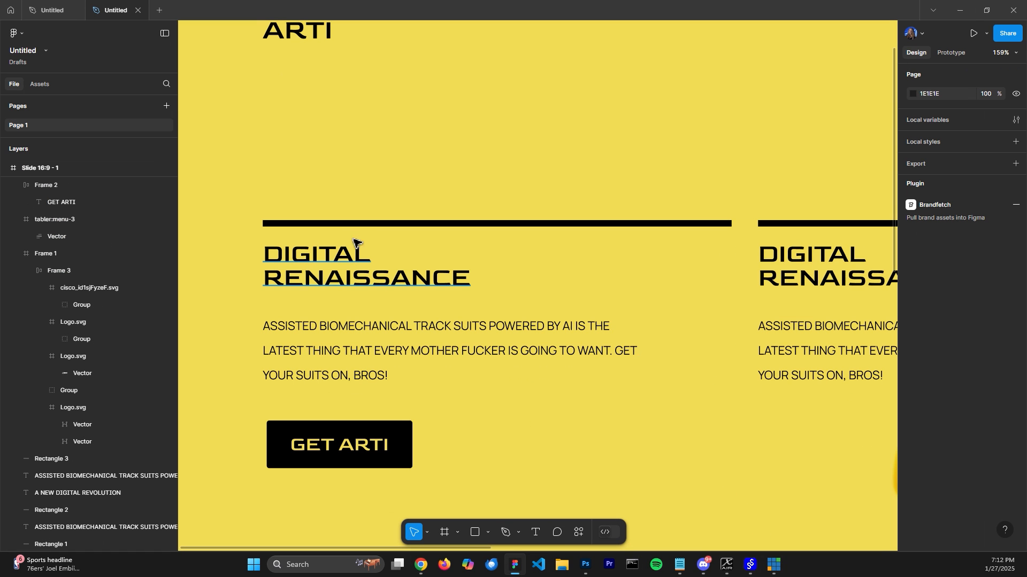
click(346, 225)
shift+click(343, 267)
shift+click(348, 324)
shift+click(344, 444)
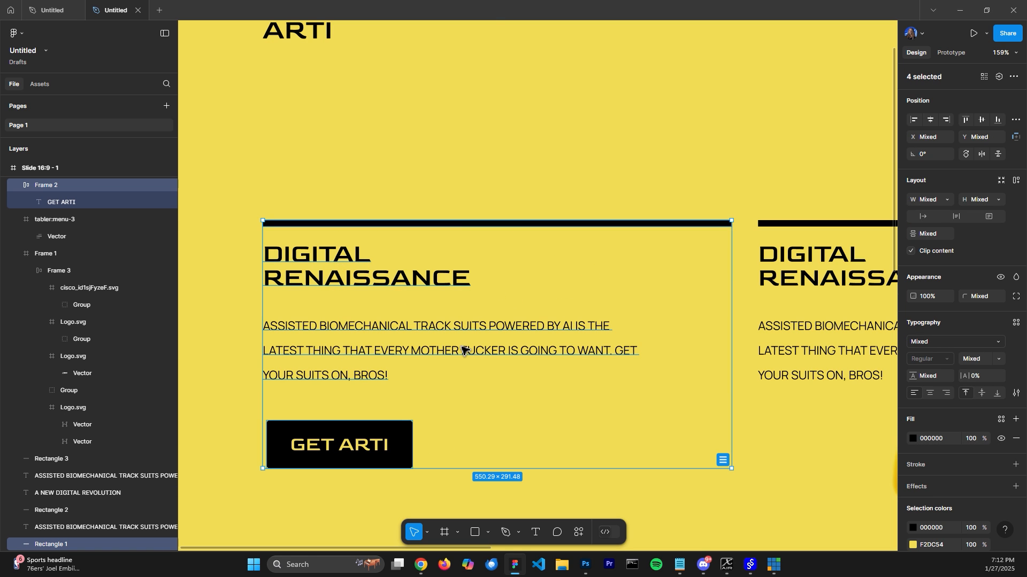
click(464, 182)
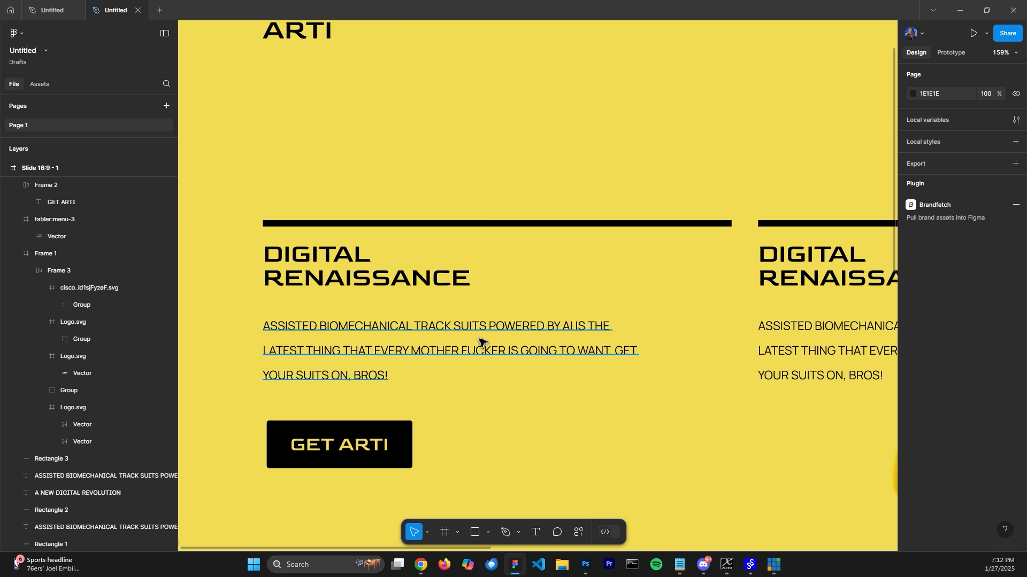
click(477, 356)
click(476, 376)
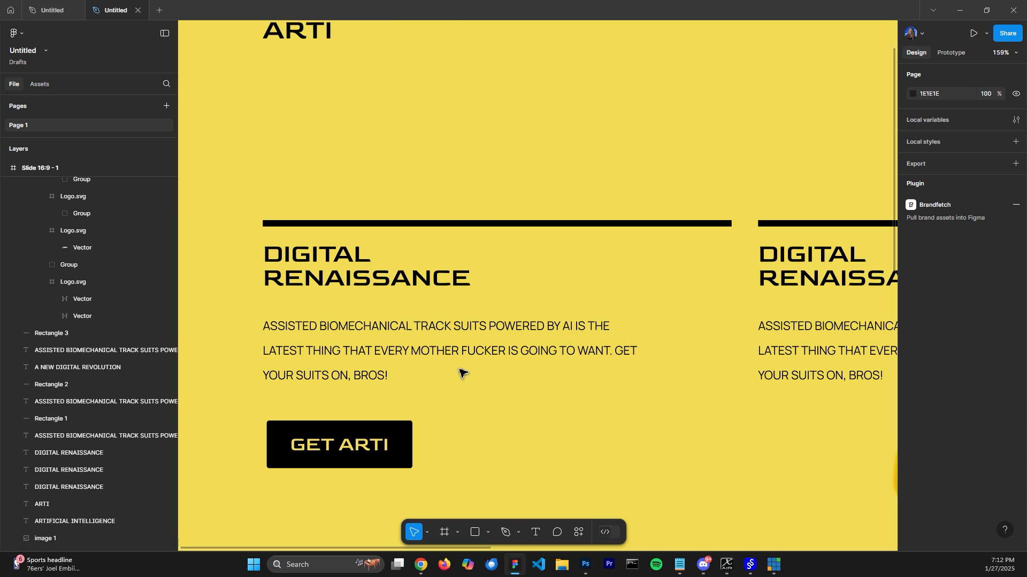
Copy the first column's bar, heading, paragraph and button with the Figma to HTML with Framer plugin and paste them into Framer's first column Frame
click(454, 369)
click(362, 227)
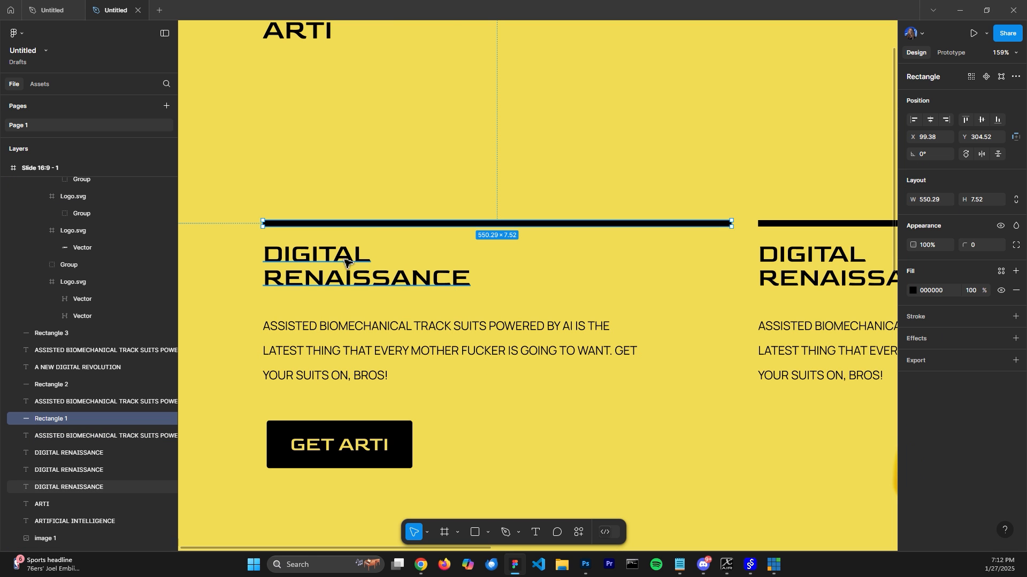
shift+click(339, 259)
shift+click(351, 351)
shift+click(363, 450)
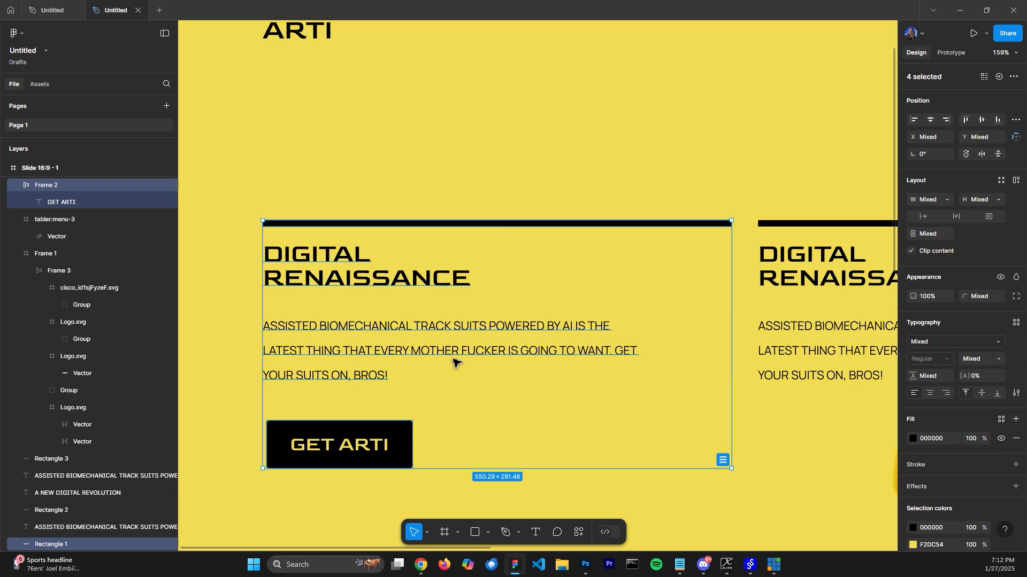
mouse_move(499, 222)
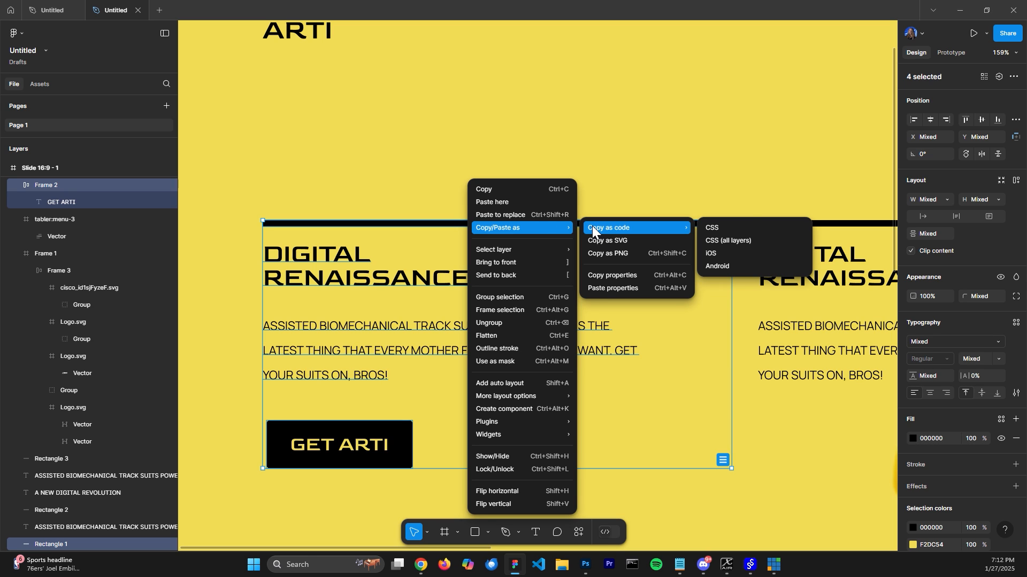
mouse_move(523, 434)
mouse_move(562, 422)
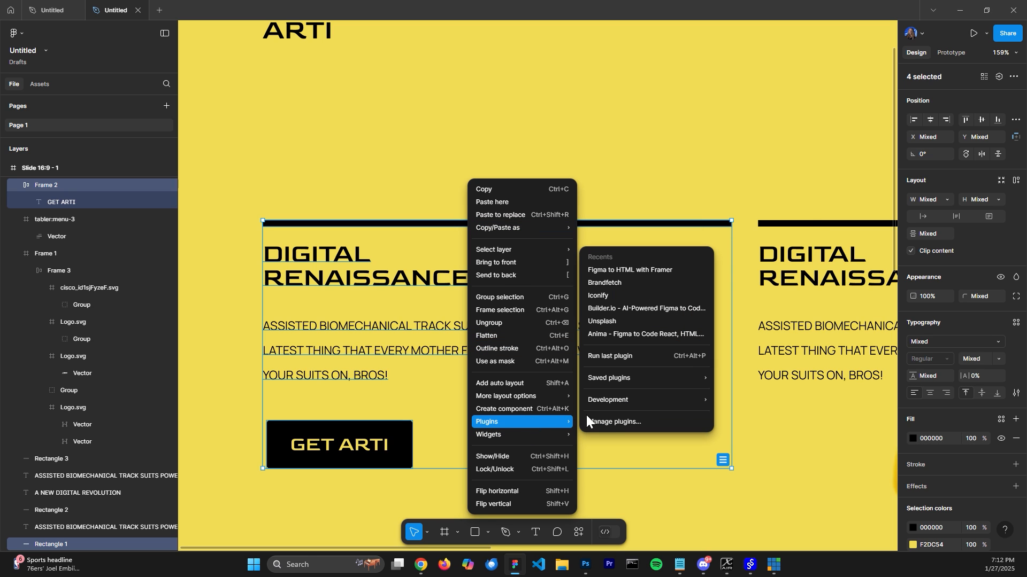
click(617, 273)
click(961, 10)
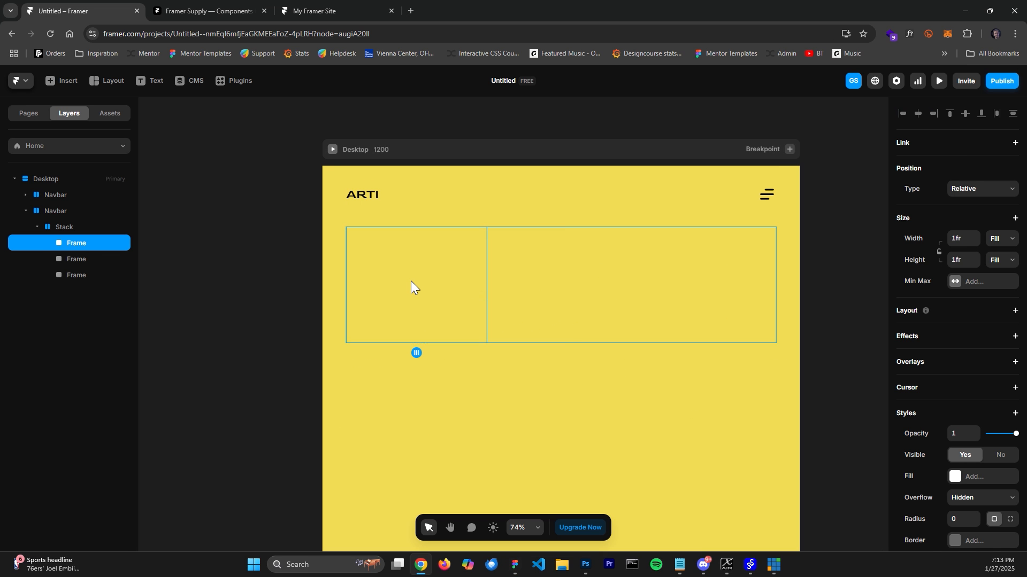
key(ctrl+v)
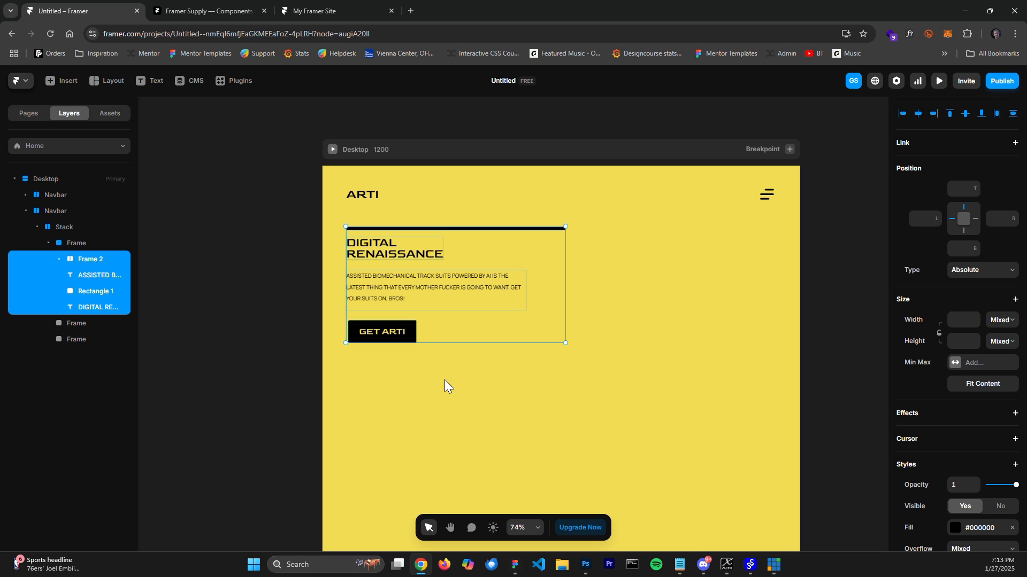
Examine how the pasted layers nest inside the first column Frame, and collapse Frame 2
click(80, 259)
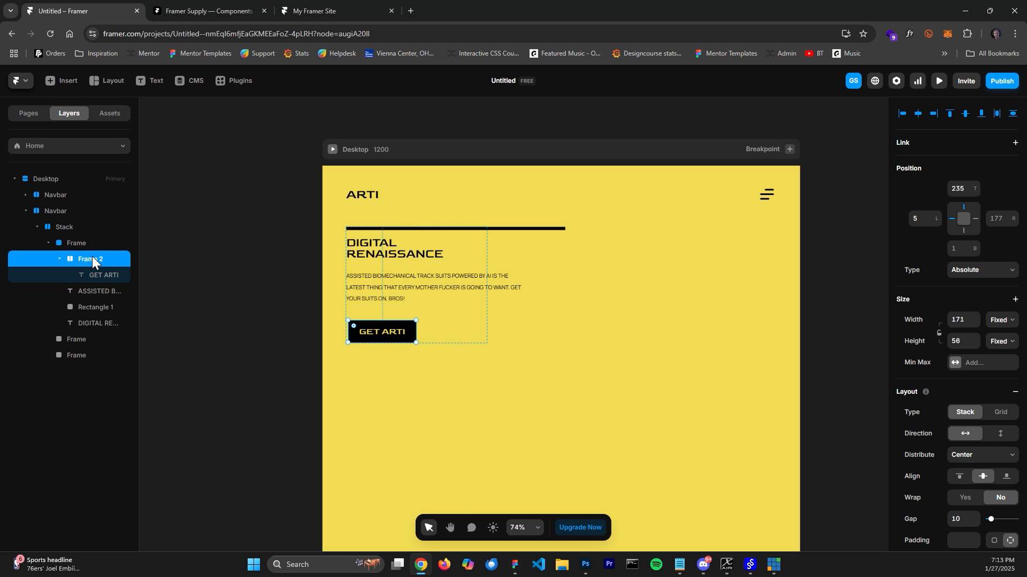
click(79, 242)
click(67, 214)
click(82, 244)
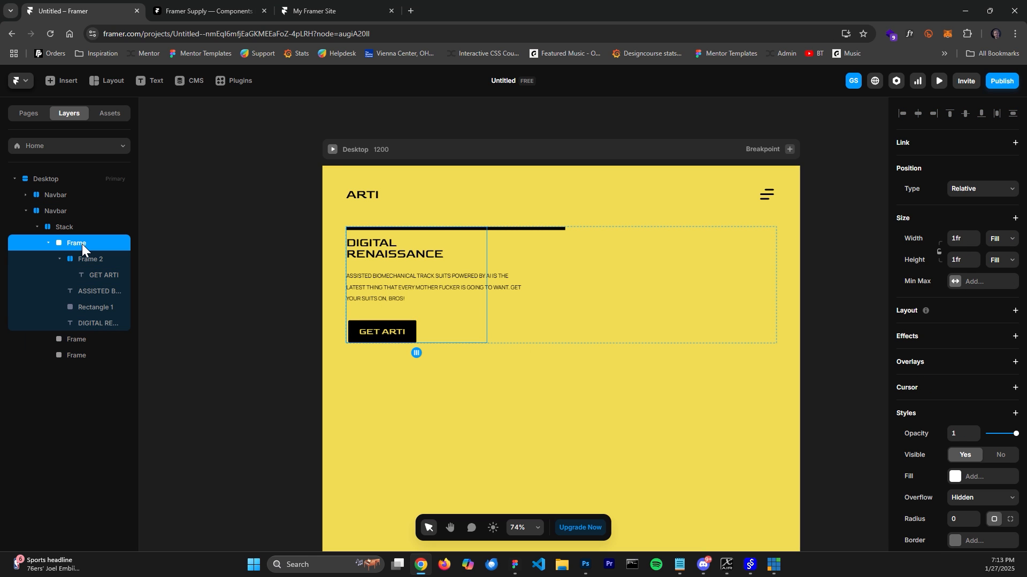
click(88, 259)
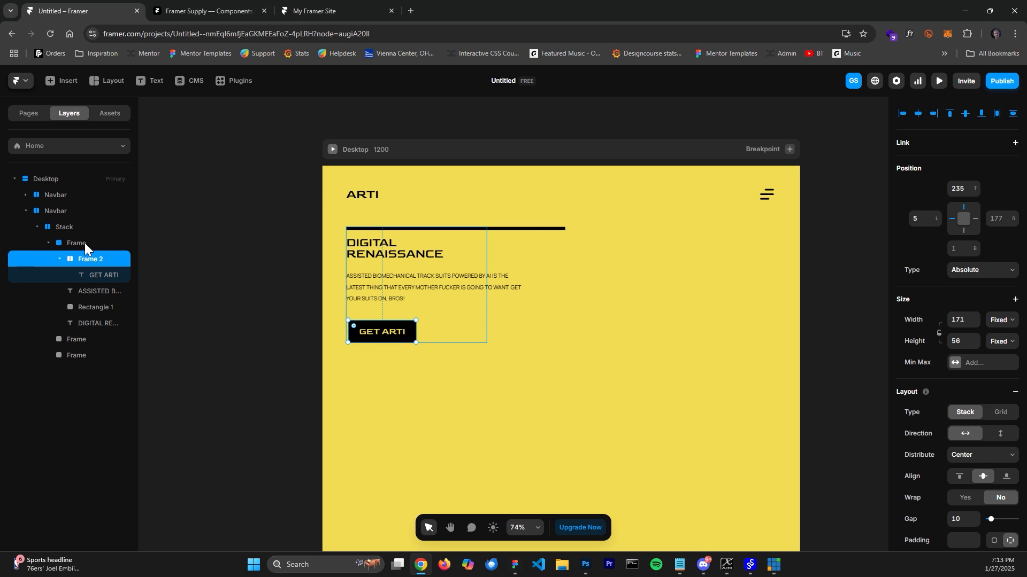
click(82, 242)
click(91, 259)
click(59, 259)
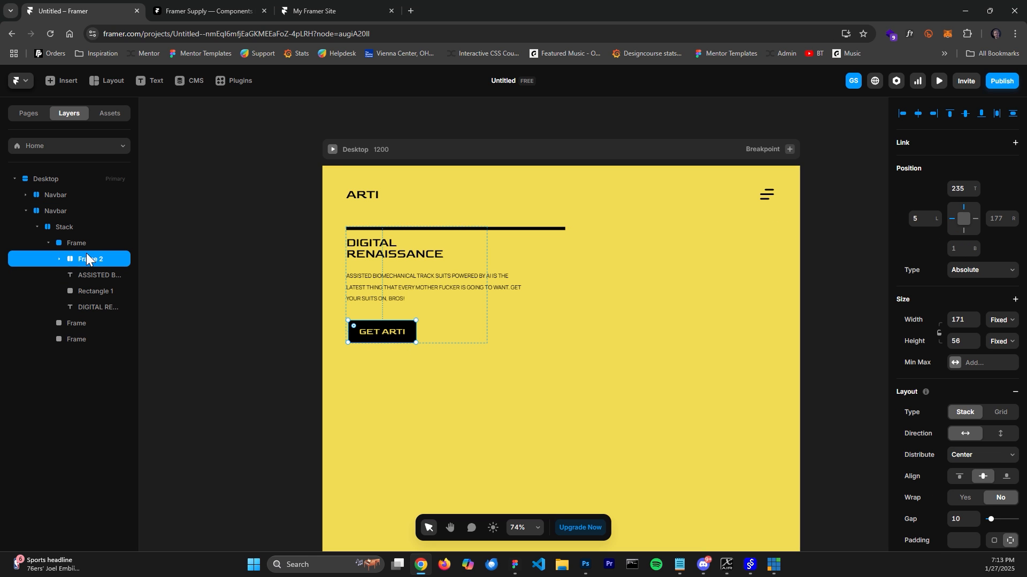
click(78, 242)
click(50, 244)
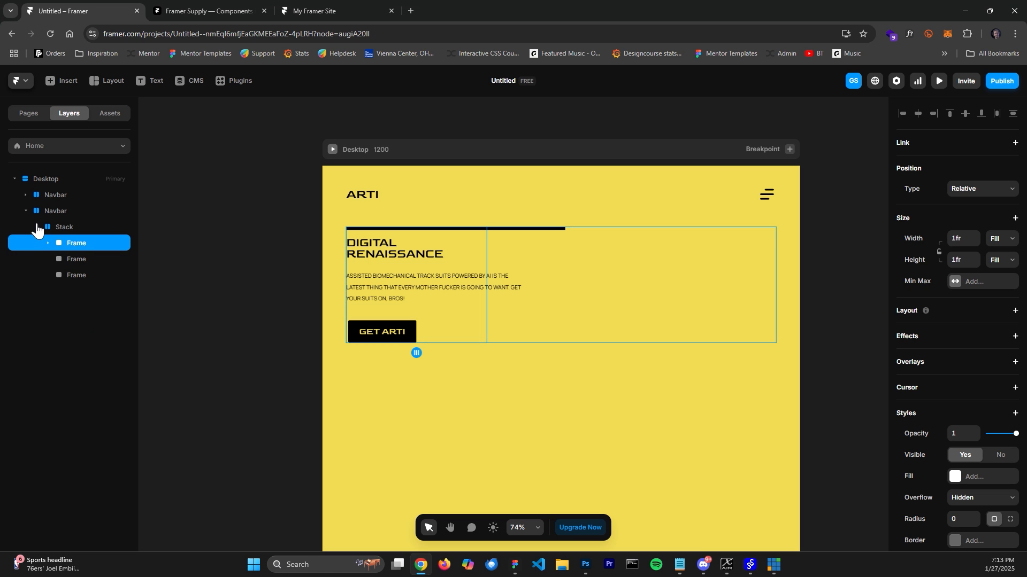
click(50, 242)
Reorder the column's layers so Frame 2 comes last and Rectangle 1 comes first
click(93, 259)
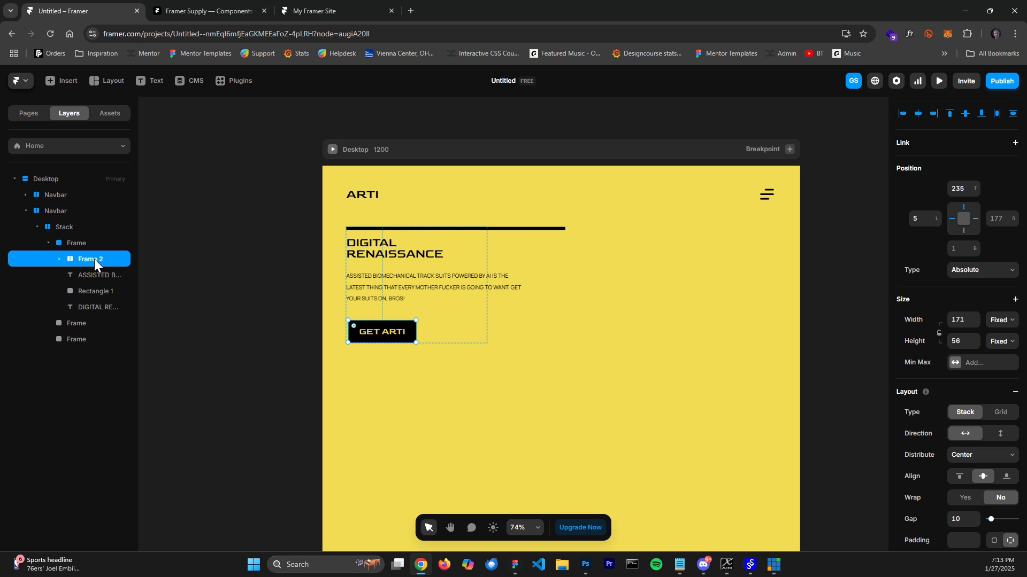
drag(94, 259, 90, 313)
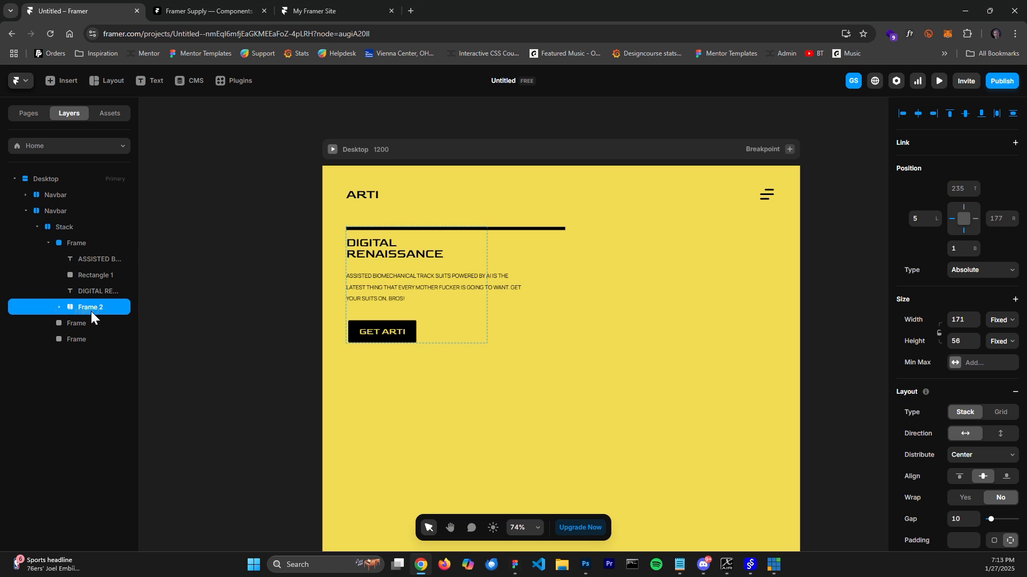
click(89, 258)
click(94, 275)
mouse_move(94, 272)
mouse_down()
mouse_move(99, 290)
mouse_move(89, 254)
mouse_move(100, 255)
mouse_up()
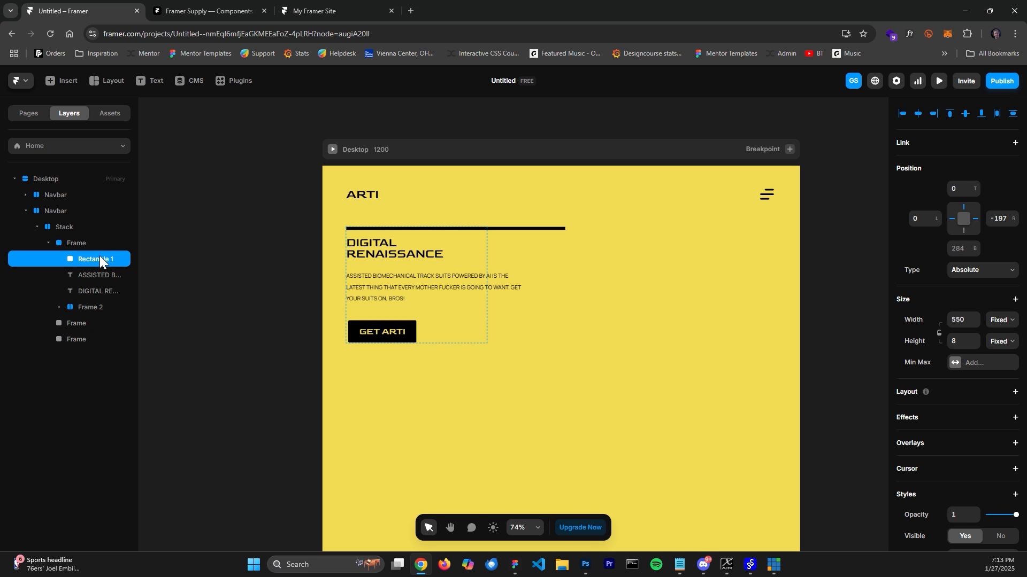
Rename the Rectangle 1 layer to Header
double_click(100, 259)
text(Header)
key(Return)
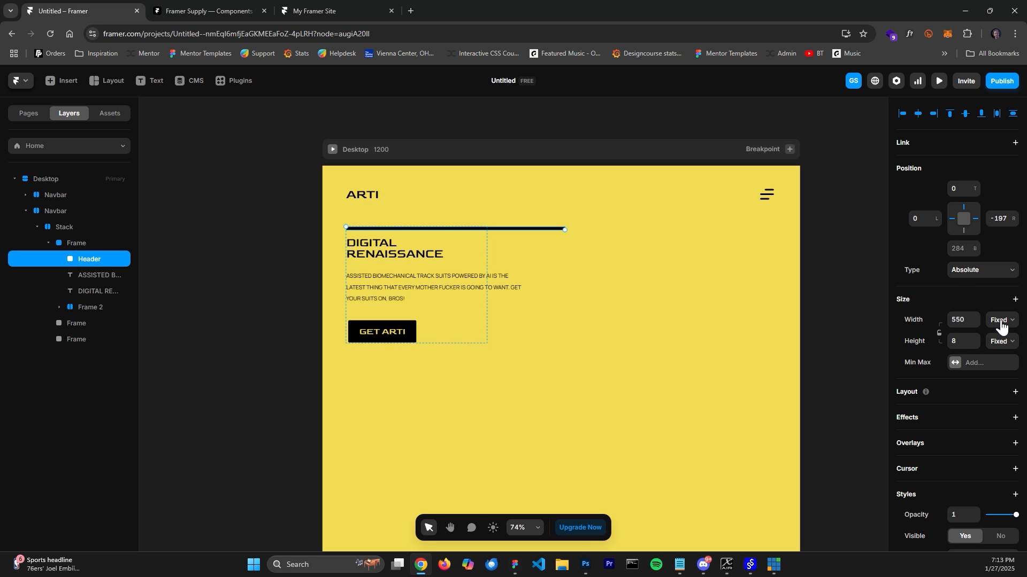
Add a vertical Stack layout to the first column Frame and check the Header bar's sizing
click(75, 243)
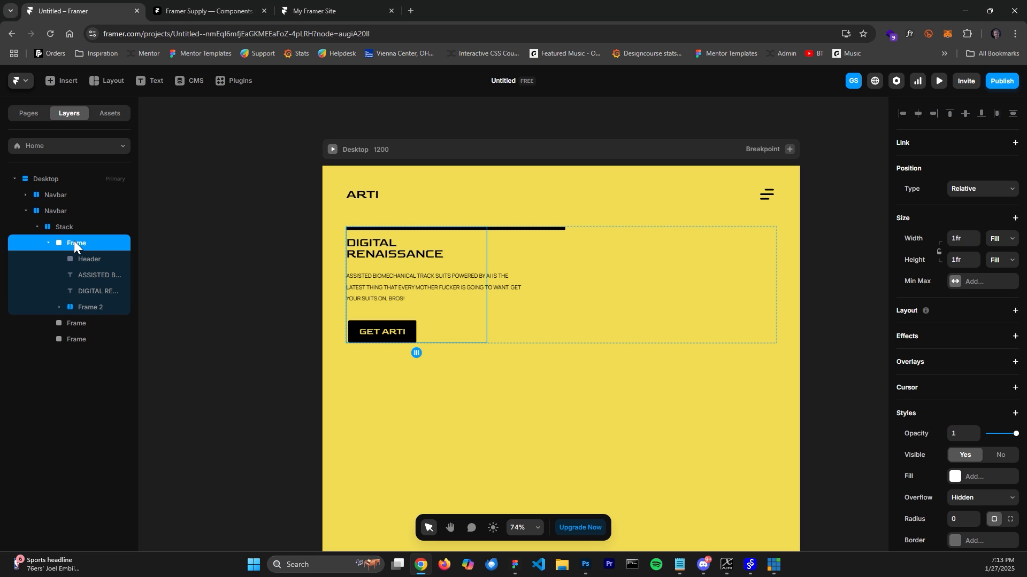
click(1015, 311)
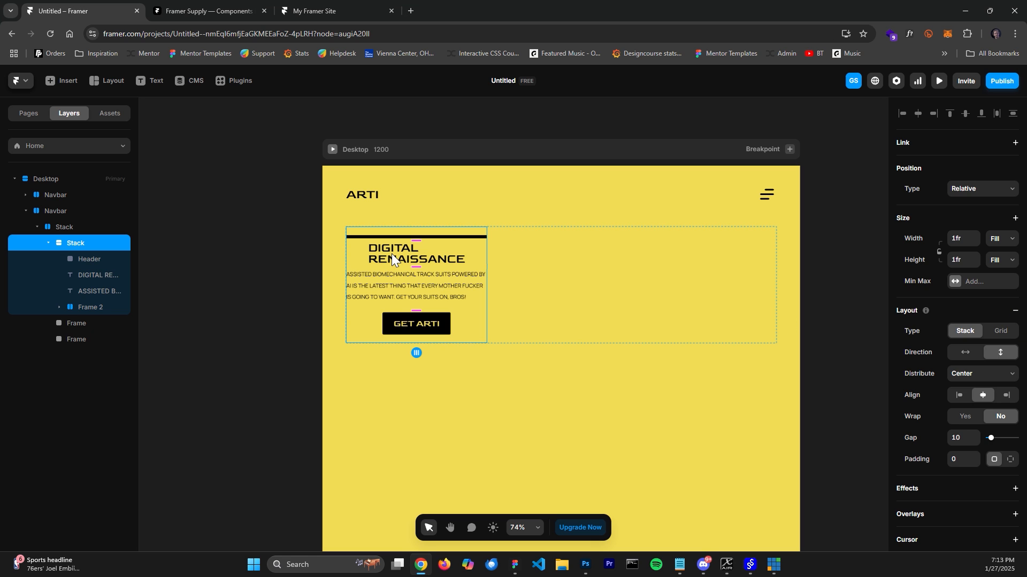
click(89, 257)
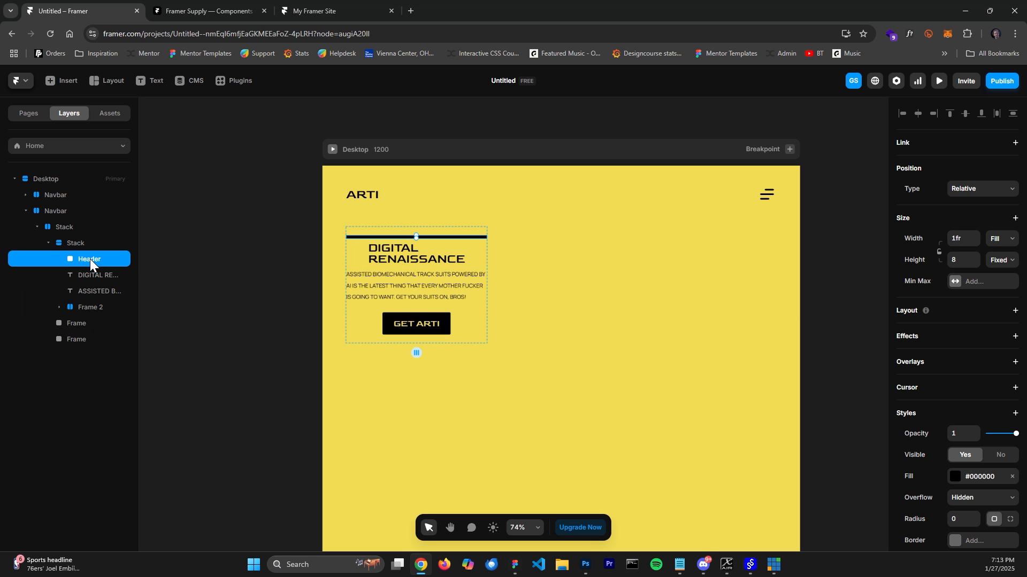
click(361, 232)
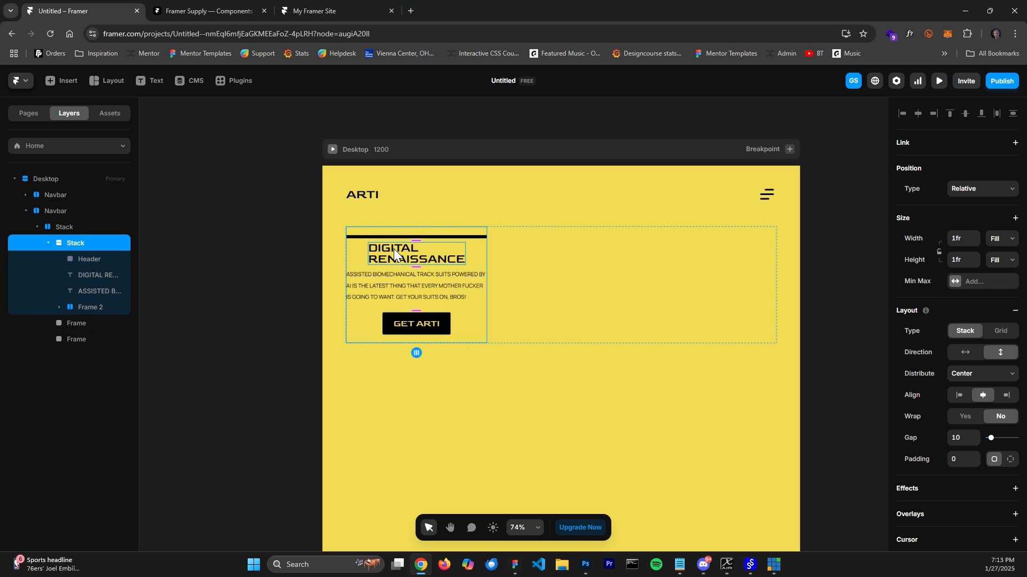
Set the first column Stack's distribution to Start and align its contents to the left
scroll(380, 236, up, 5)
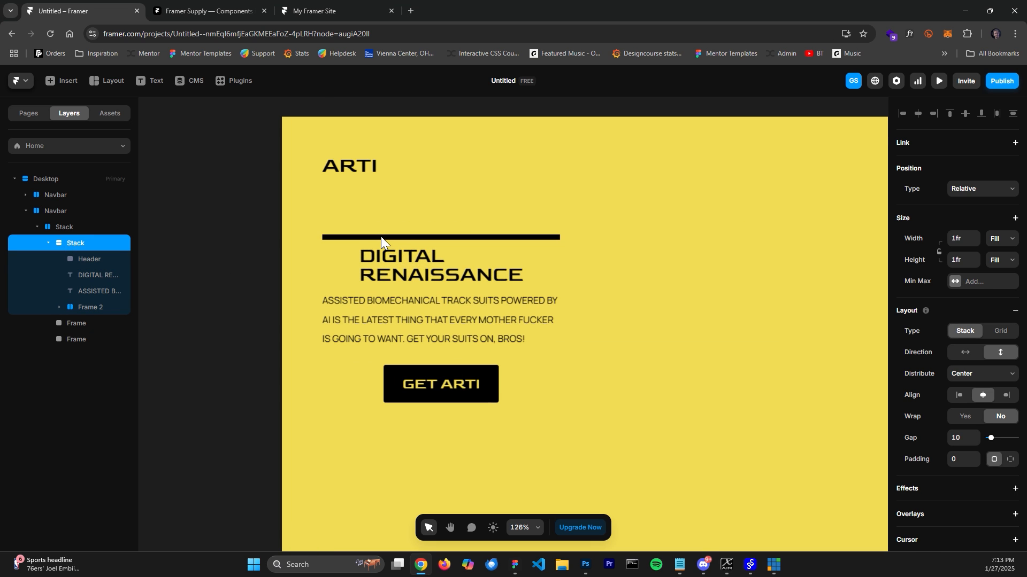
click(966, 374)
click(964, 387)
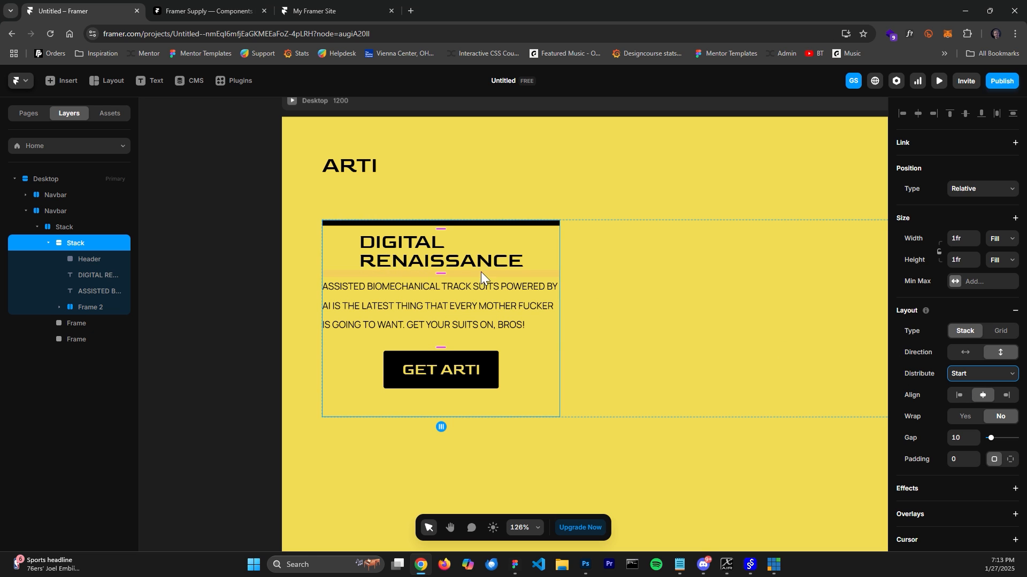
click(480, 223)
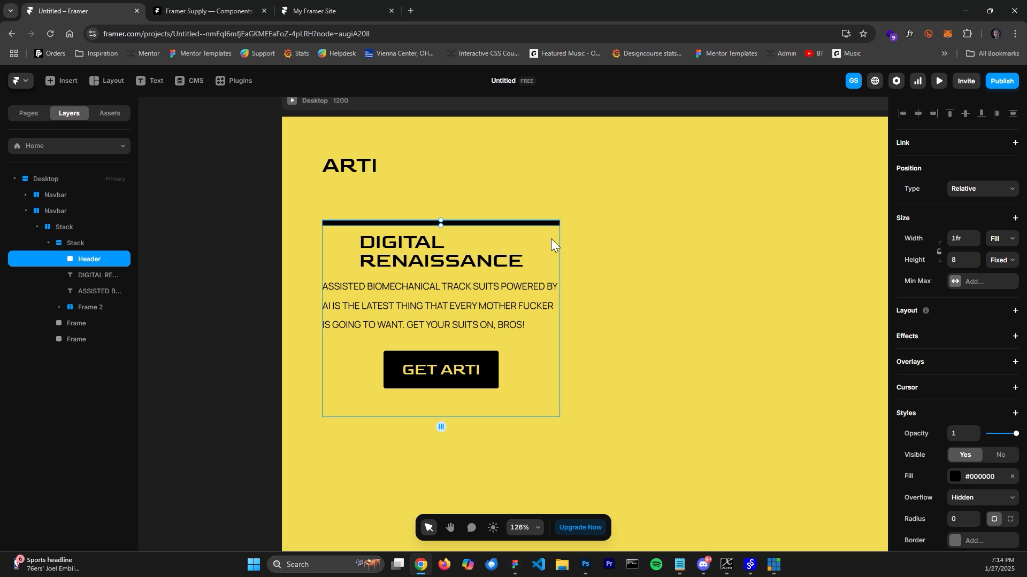
click(432, 245)
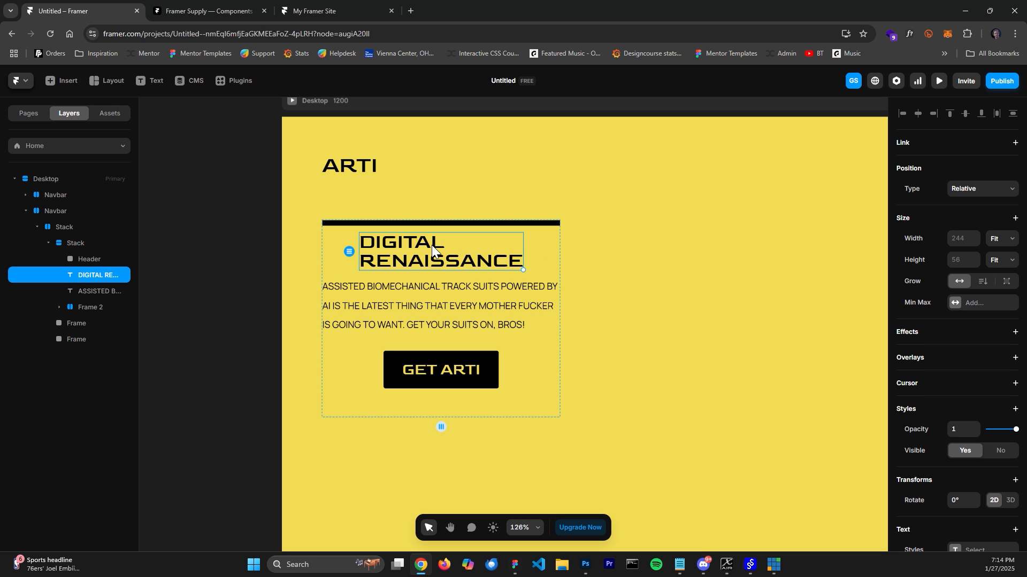
click(535, 246)
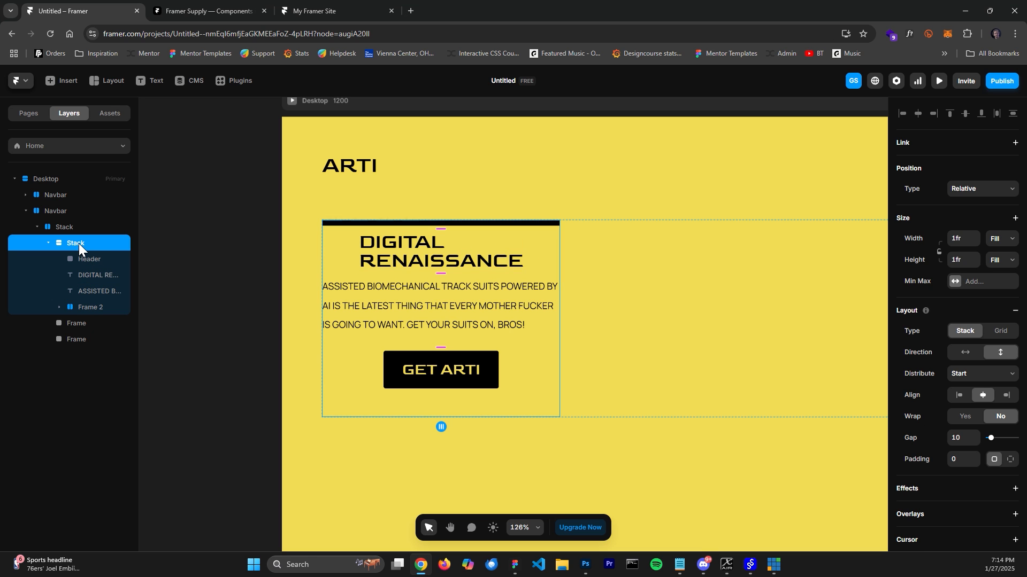
click(958, 396)
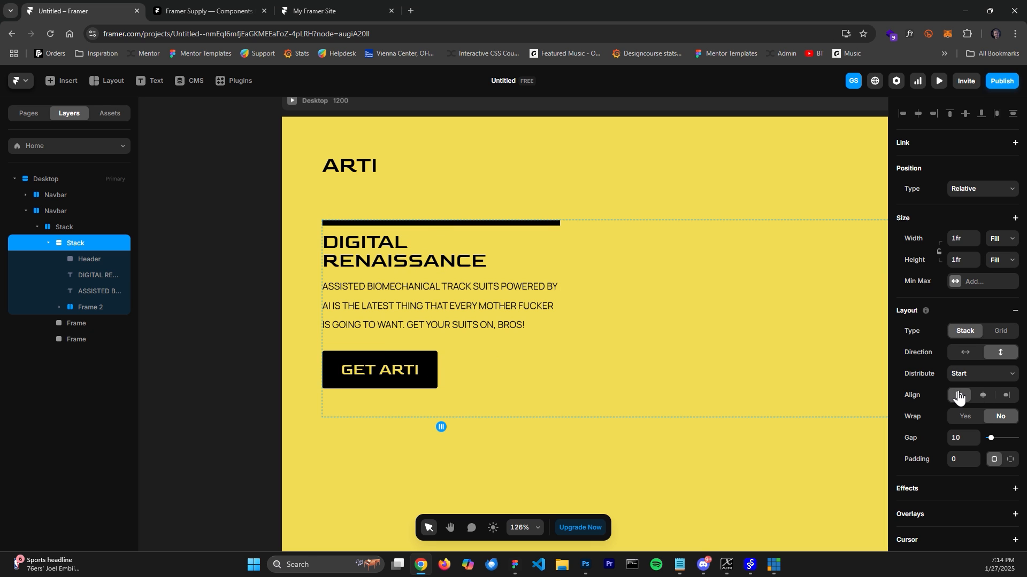
Examine the text settings of the first column's paragraph, and select the DIGITAL RENAISSANCE heading
double_click(516, 313)
scroll(983, 519, down, 3)
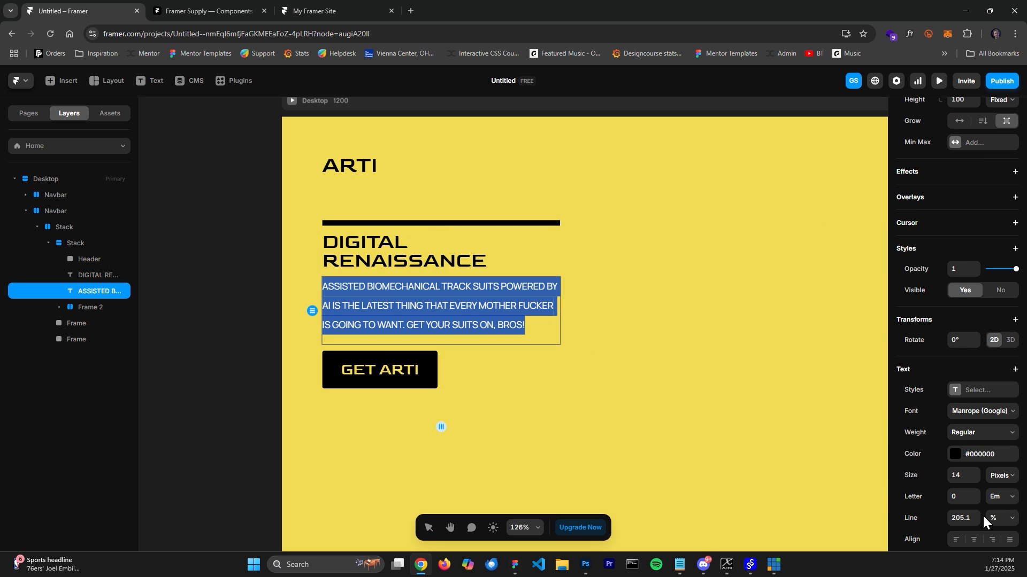
key(Escape)
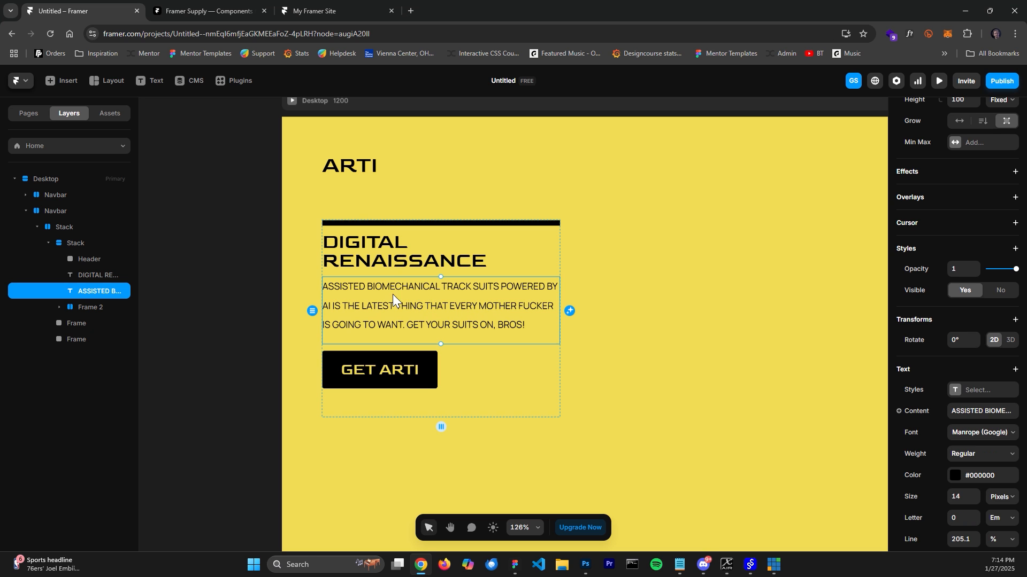
click(370, 254)
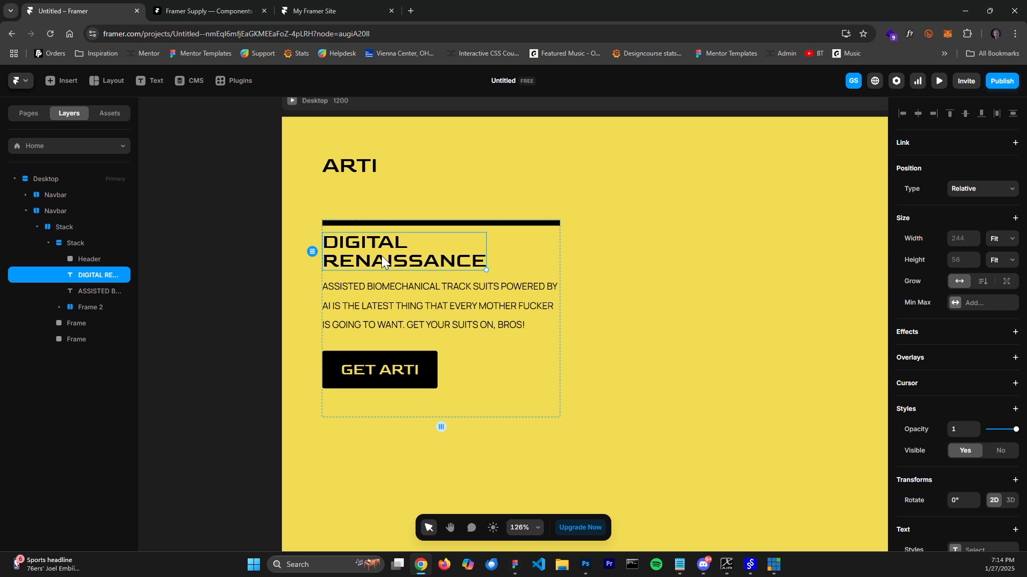
scroll(397, 340, down, 1)
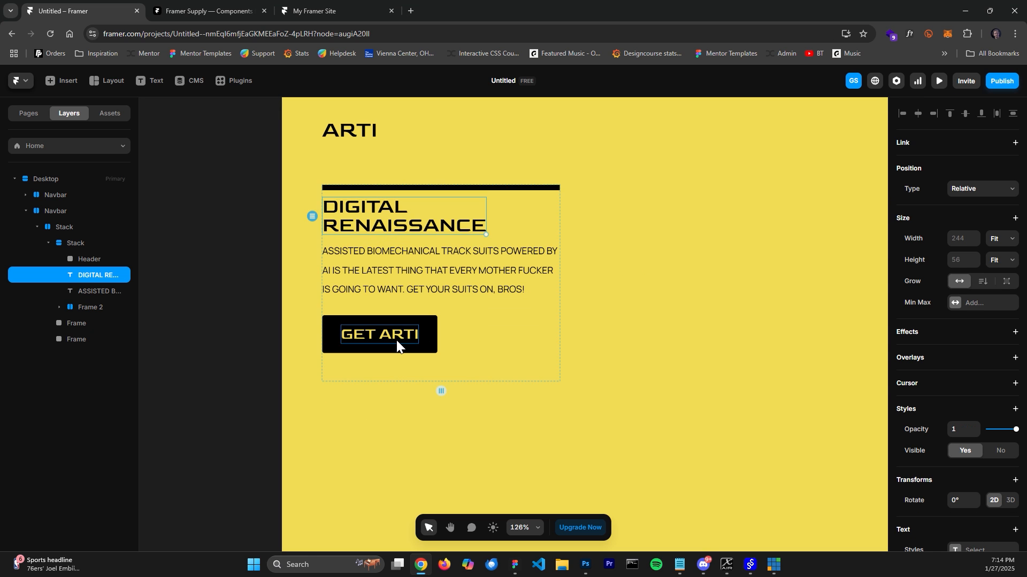
Set the GET ARTI button label's text size to 20 pixels
click(396, 340)
scroll(963, 433, down, 5)
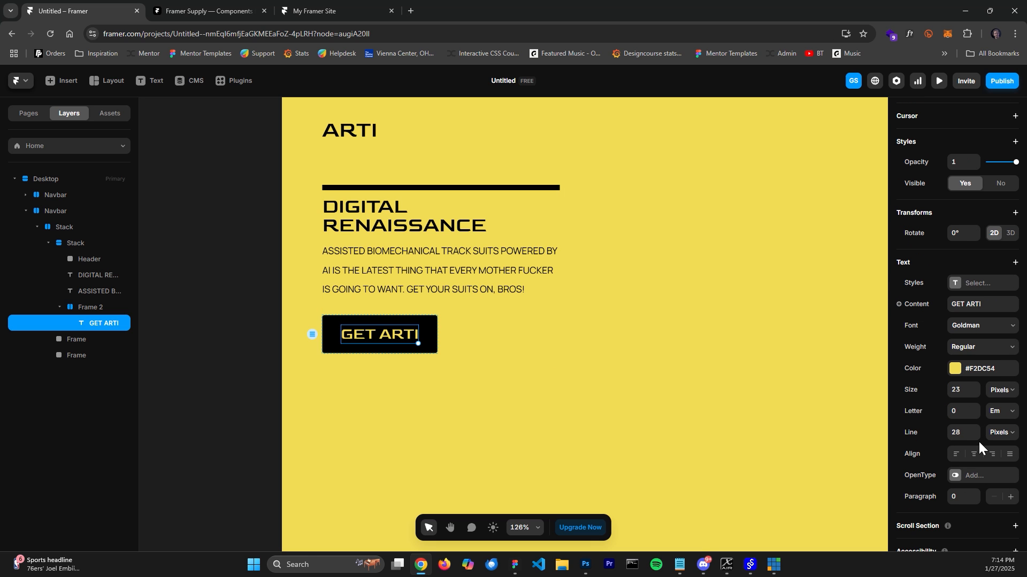
click(966, 391)
text(20)
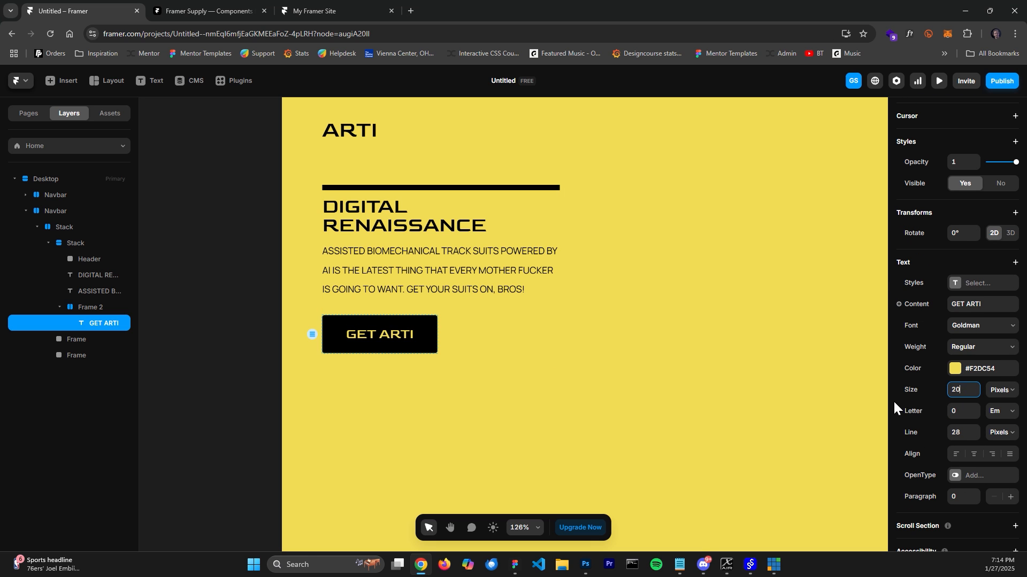
Shrink the GET ARTI button's frame to about 140 by 47
click(426, 340)
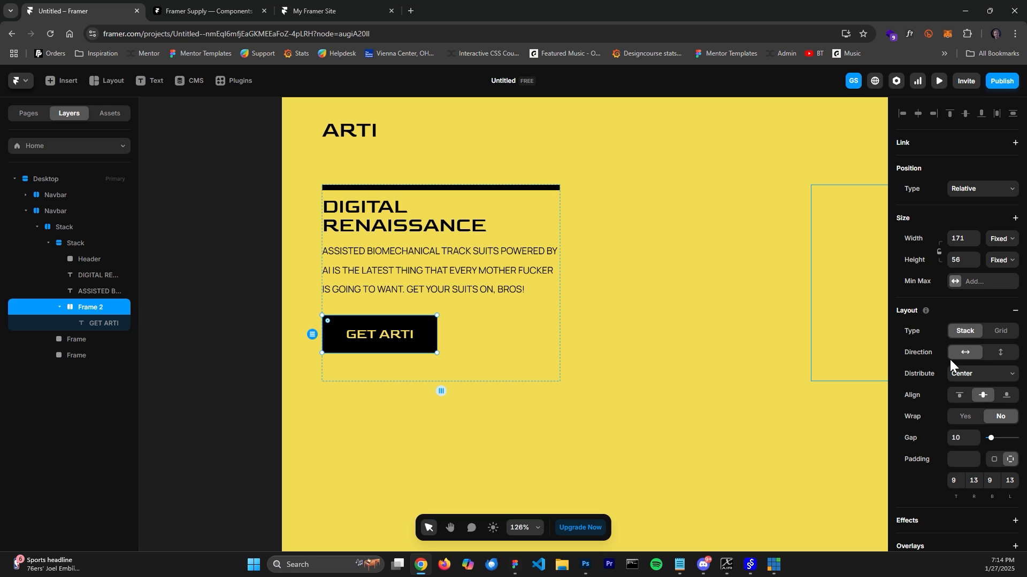
drag(442, 355, 420, 353)
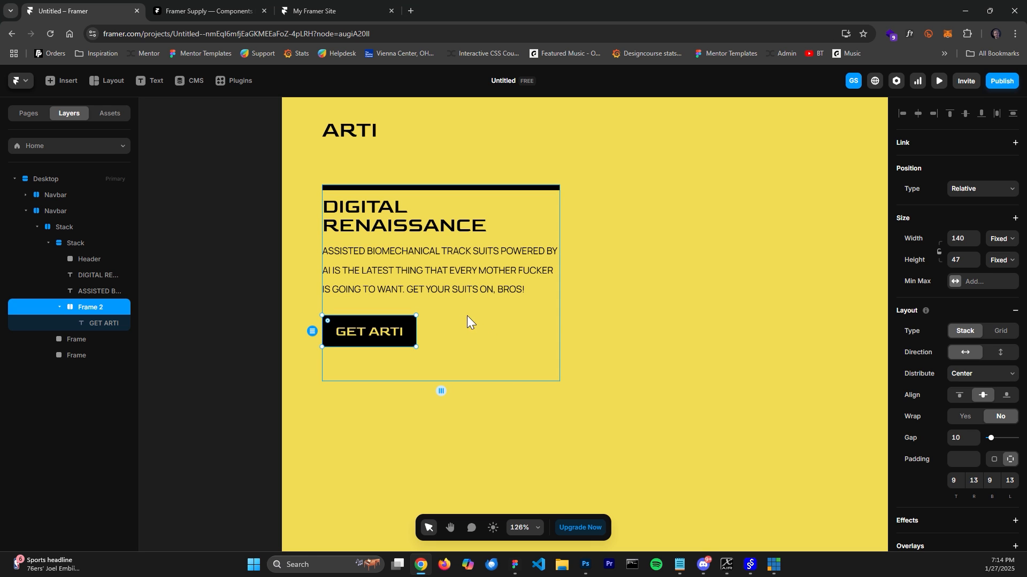
click(253, 280)
Reduce the line height of the first column's paragraph to 165.1%
scroll(253, 284, down, 5)
scroll(254, 284, up, 4)
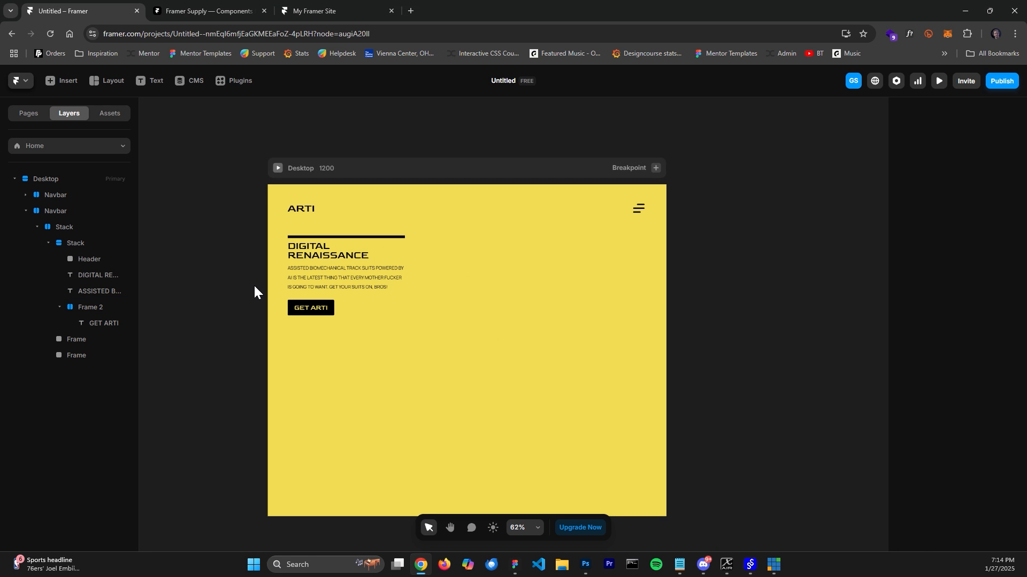
click(413, 268)
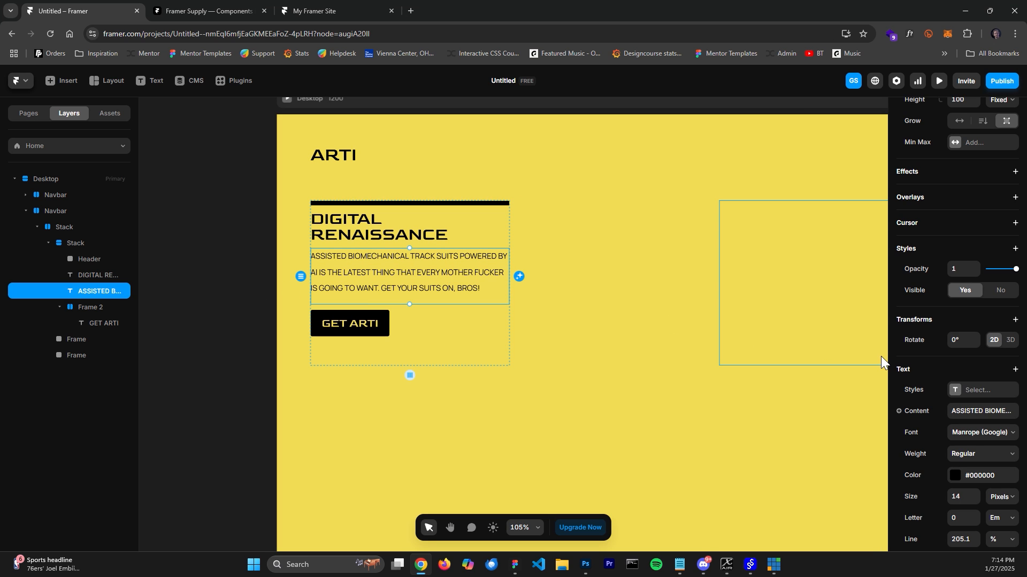
scroll(961, 499, down, 2)
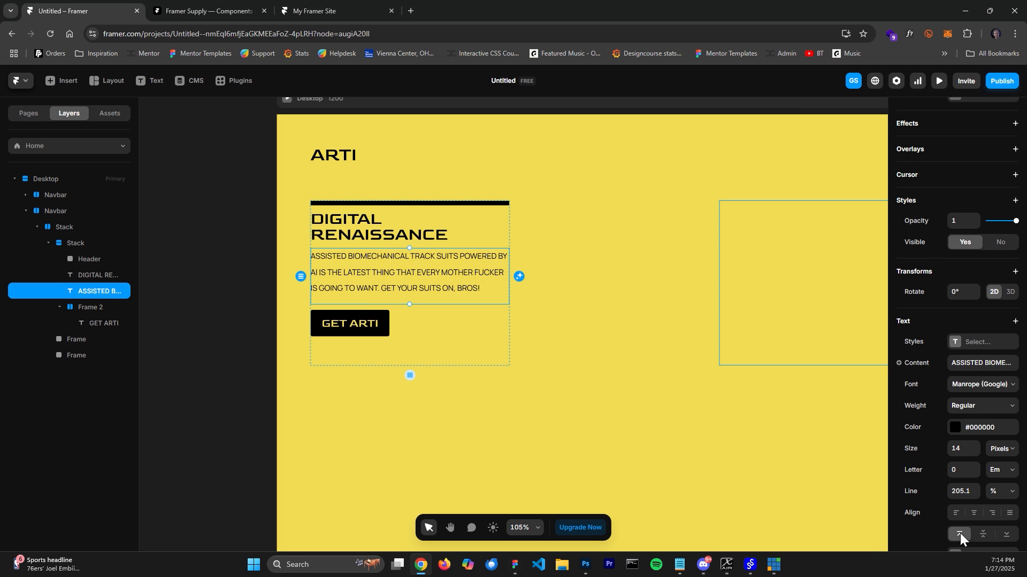
click(967, 488)
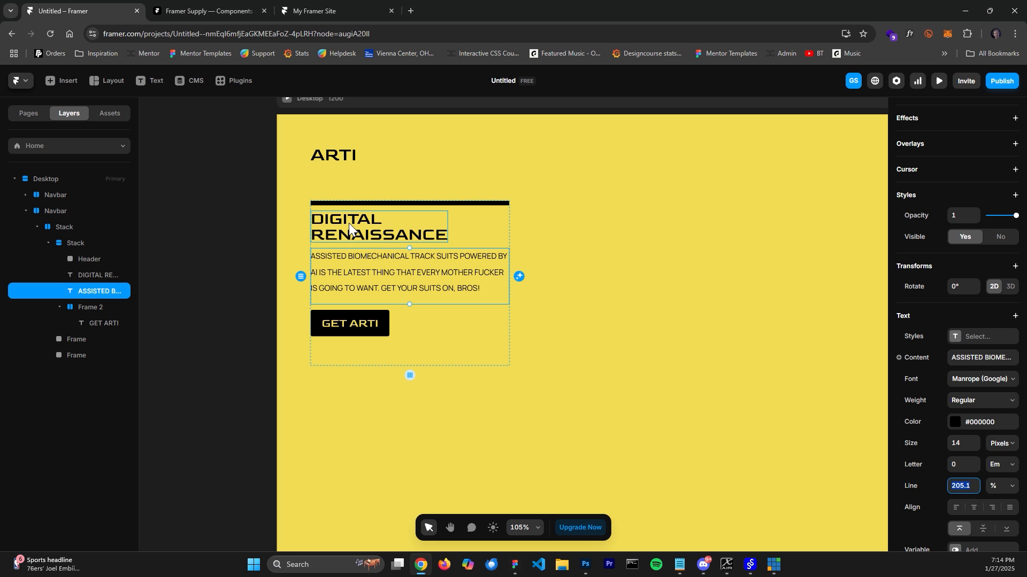
key(shift+Down)
key(shift+Down)
key(shift+Down)
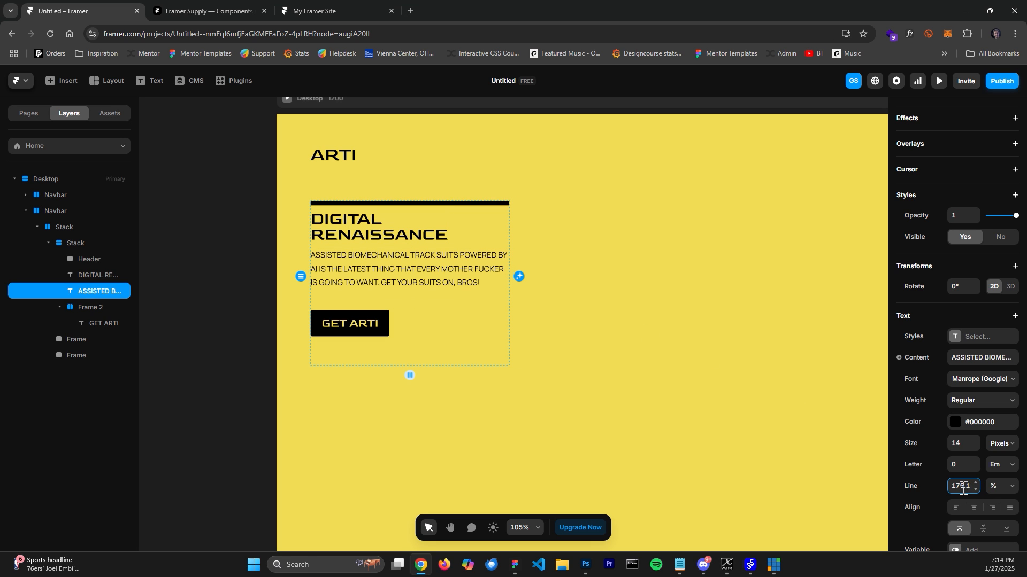
key(shift+Down)
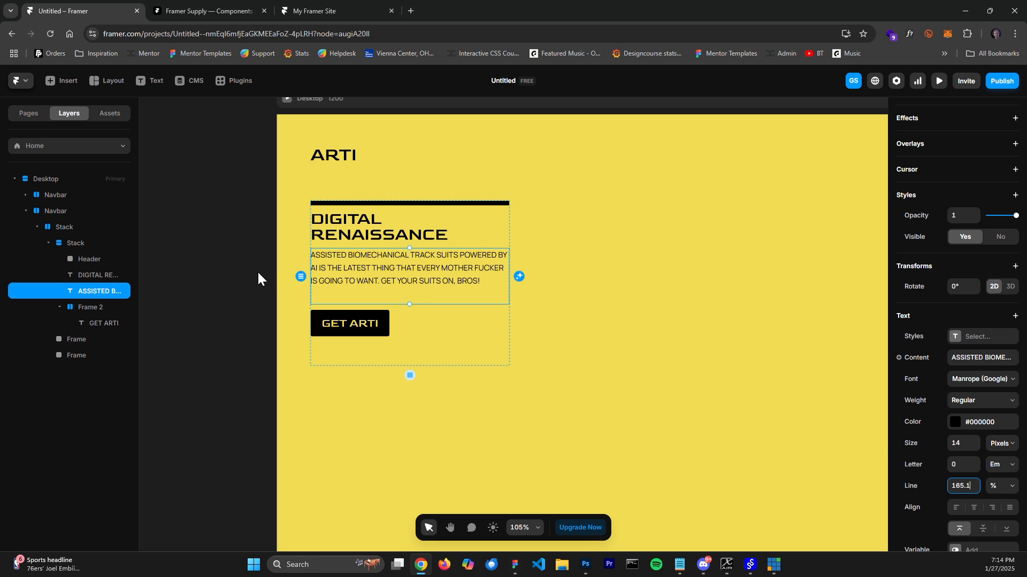
click(257, 278)
click(412, 271)
Rename the GET ARTI button's frame as CTA and turn it into a component with that name
click(353, 329)
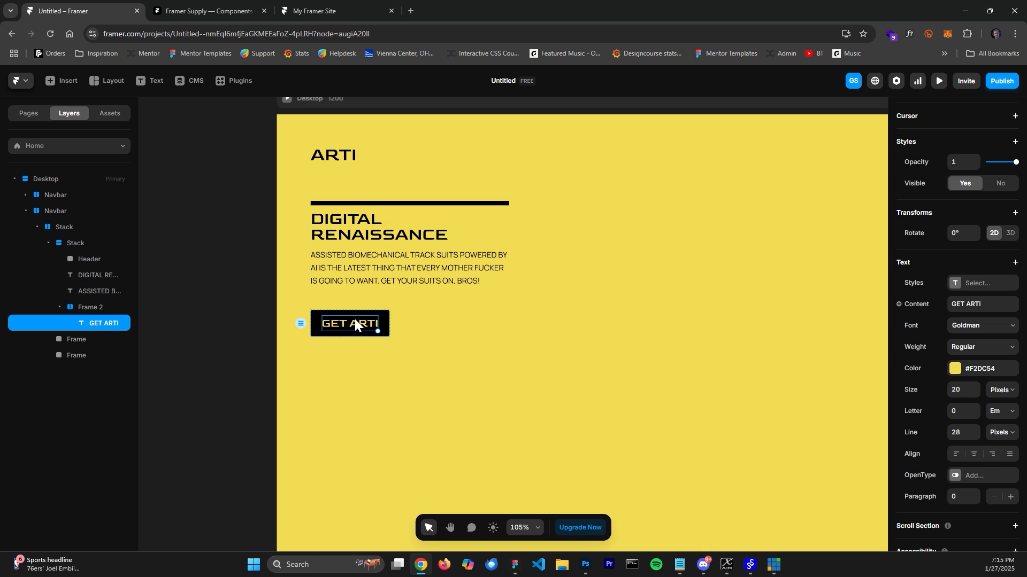
click(98, 307)
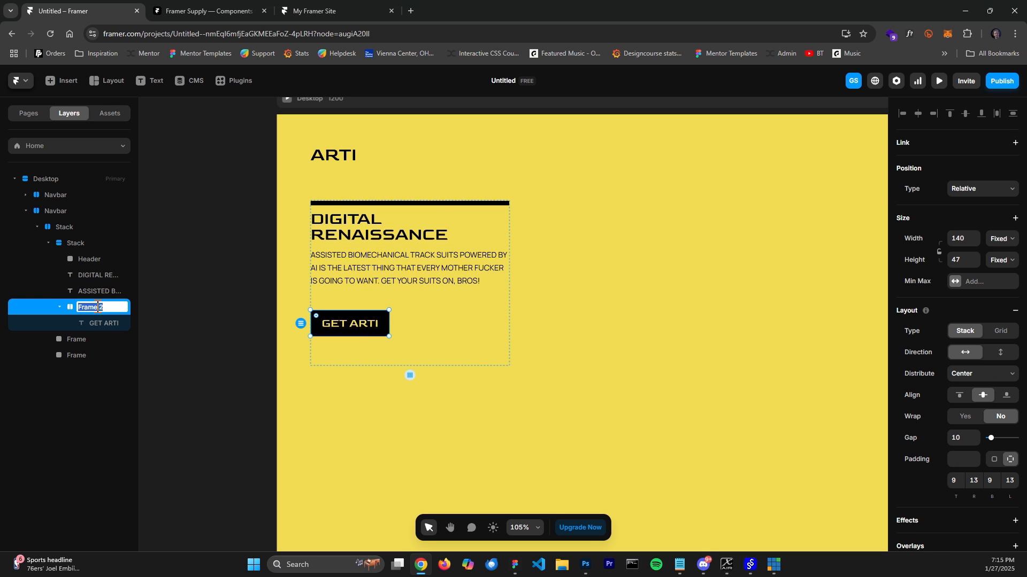
text(CTA)
right_click(84, 310)
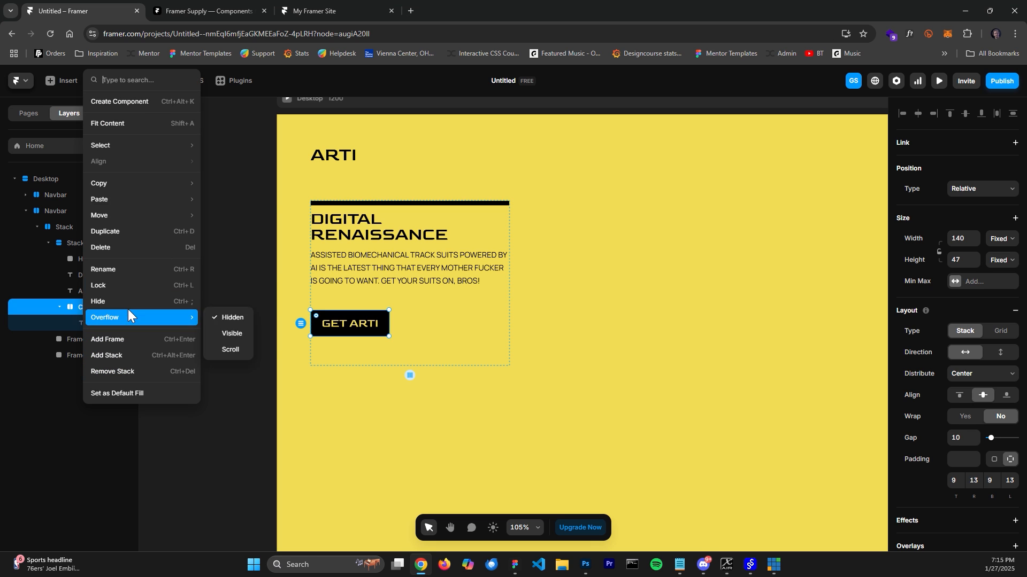
click(109, 98)
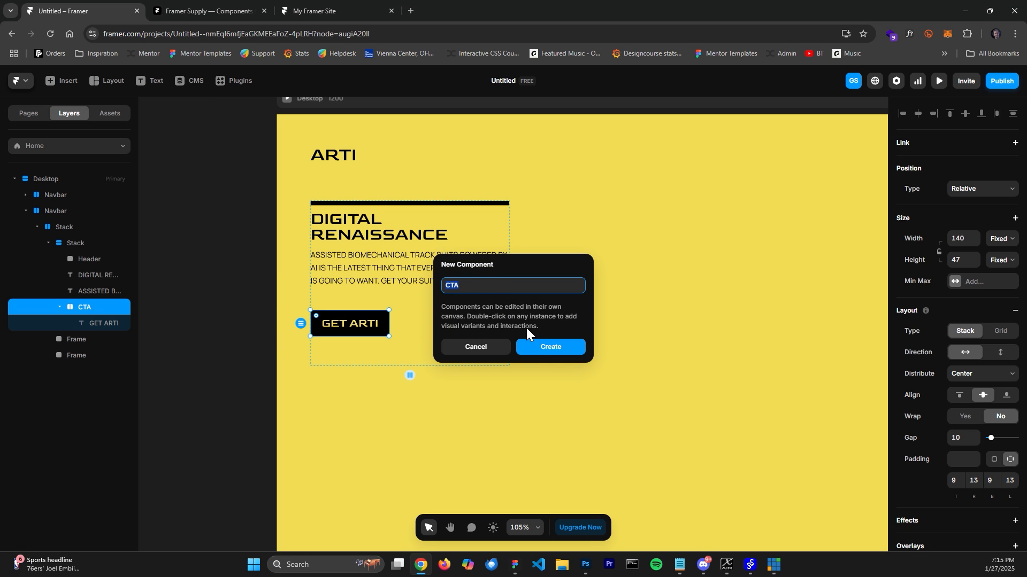
click(543, 346)
click(541, 373)
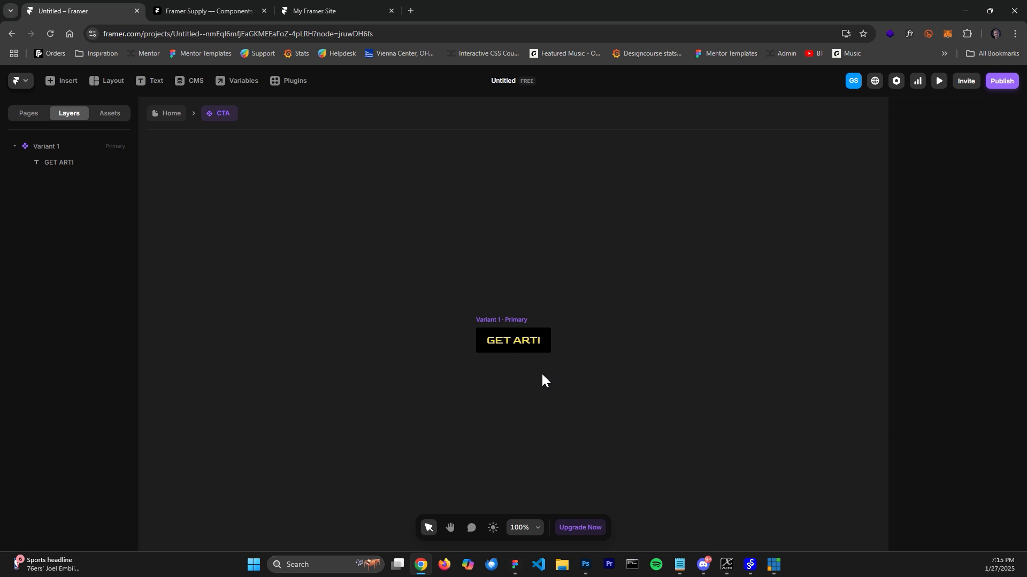
Add a Hover variant to the CTA component's primary variant
scroll(542, 374, up, 4)
scroll(549, 360, down, 3)
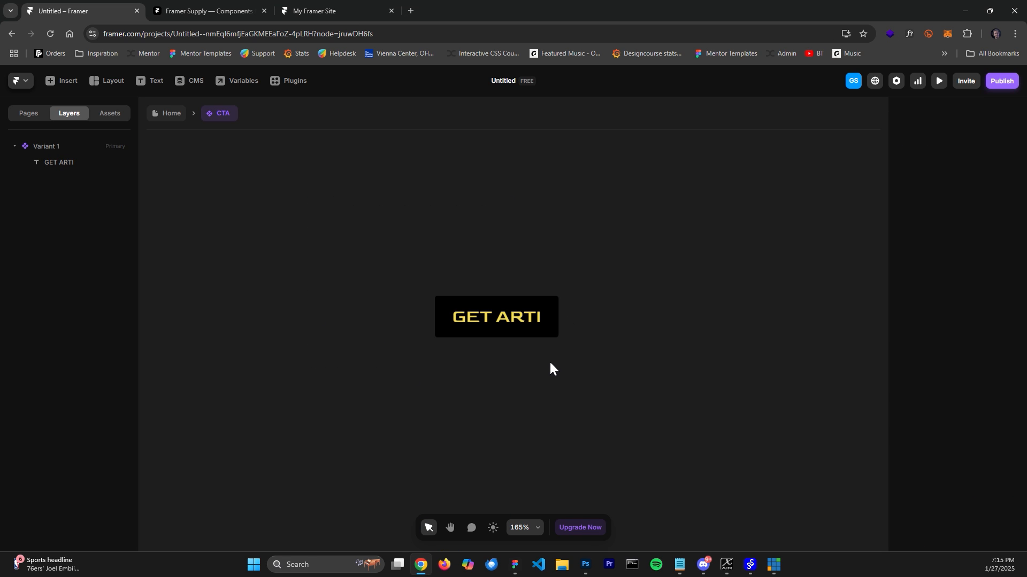
click(426, 272)
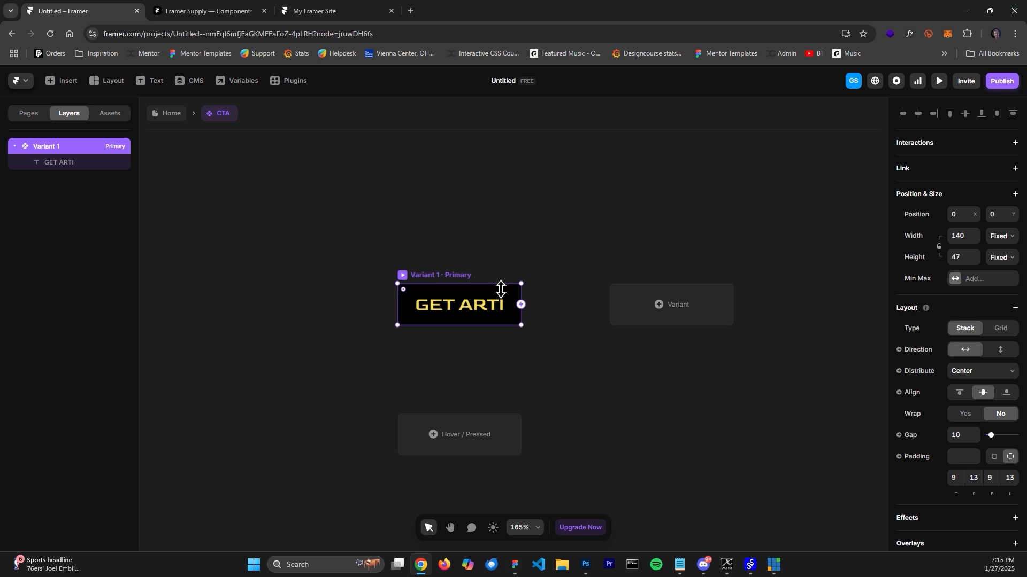
click(449, 431)
click(460, 443)
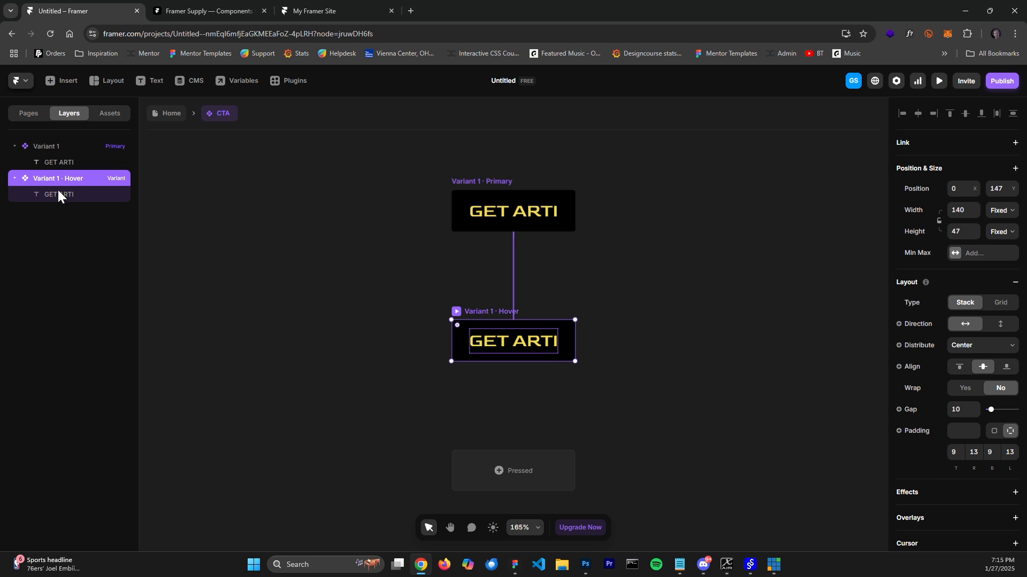
Set the Hover variant's fill to #F2DC54 by sampling the yellow of the primary variant's label
scroll(989, 409, down, 4)
scroll(989, 409, down, 1)
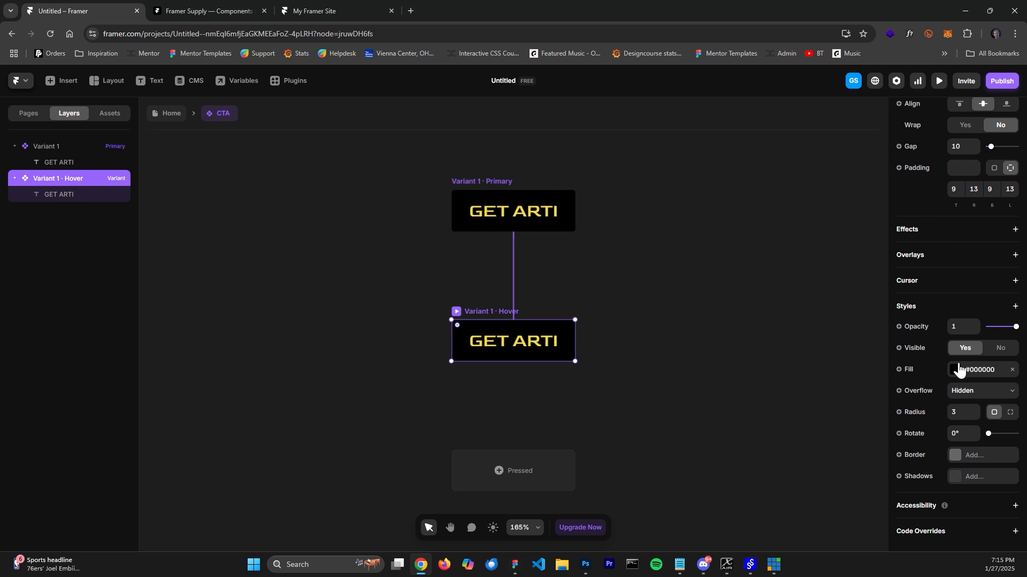
click(955, 369)
click(856, 483)
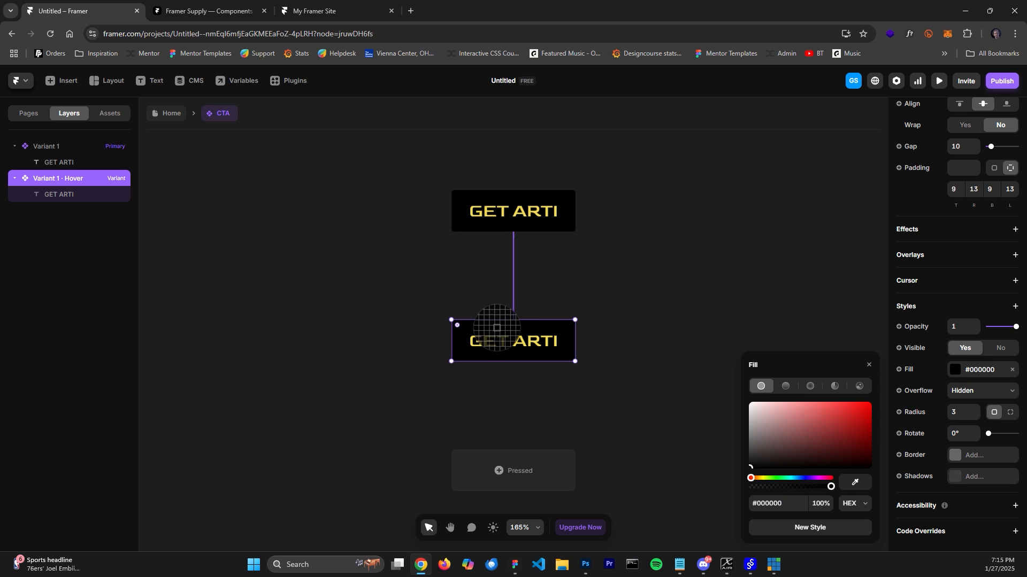
click(516, 209)
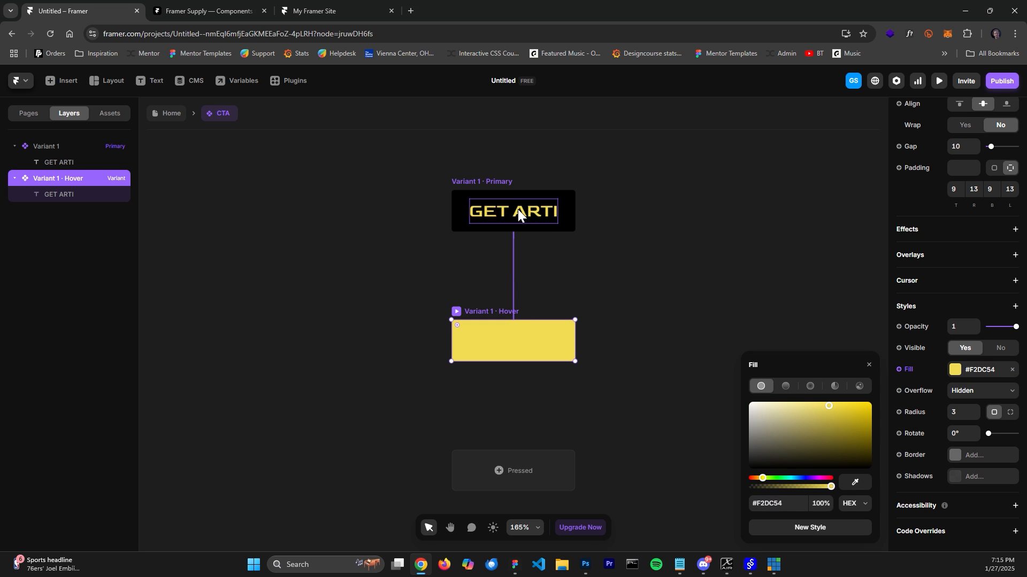
Set the Hover variant's GET ARTI label to black by sampling the primary variant's background
click(522, 348)
scroll(970, 409, down, 6)
click(954, 324)
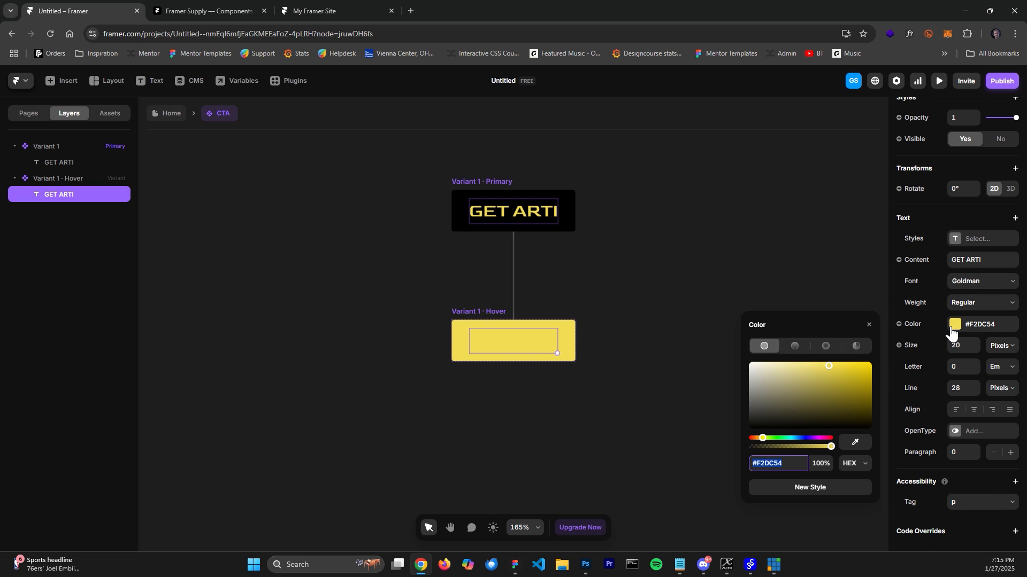
click(854, 443)
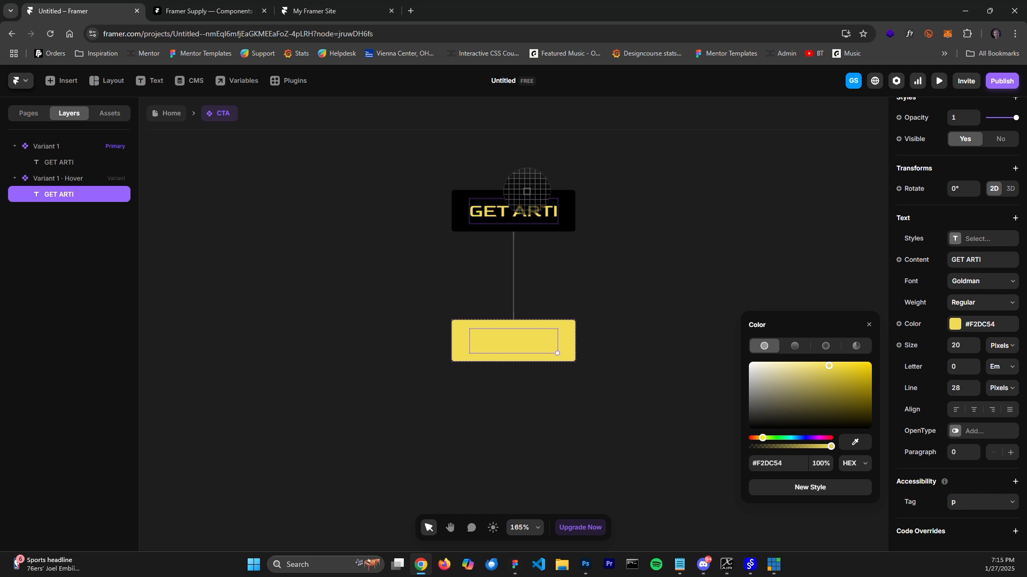
click(563, 193)
click(666, 308)
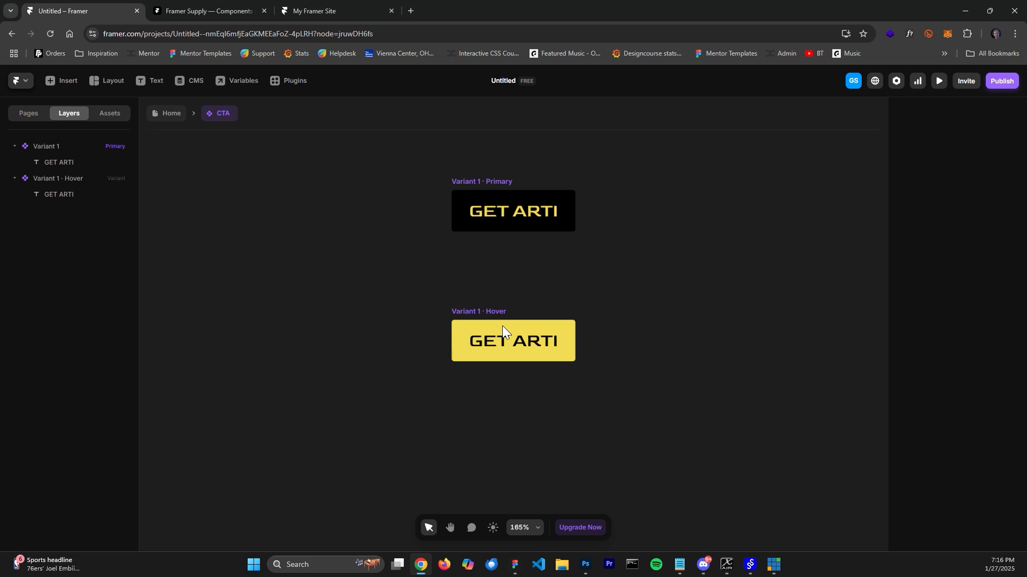
Add a solid #000000 border with a width of 1 to the CTA's Hover variant
click(65, 181)
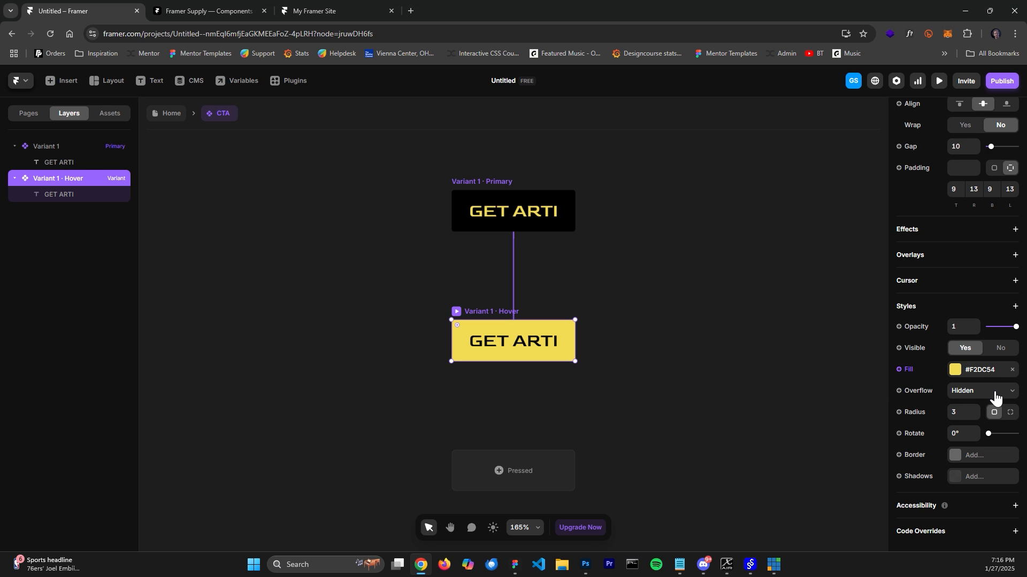
click(955, 456)
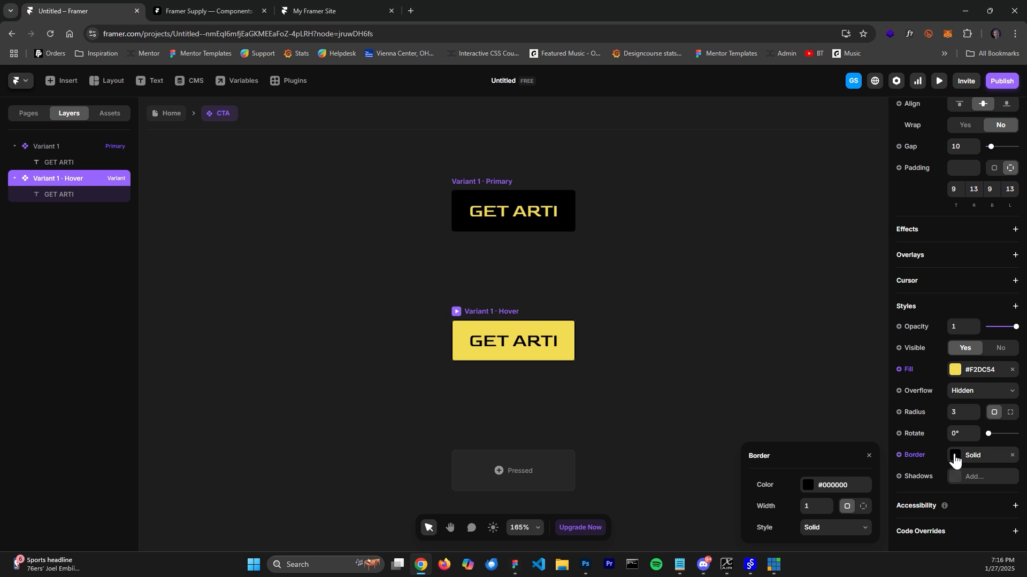
click(816, 509)
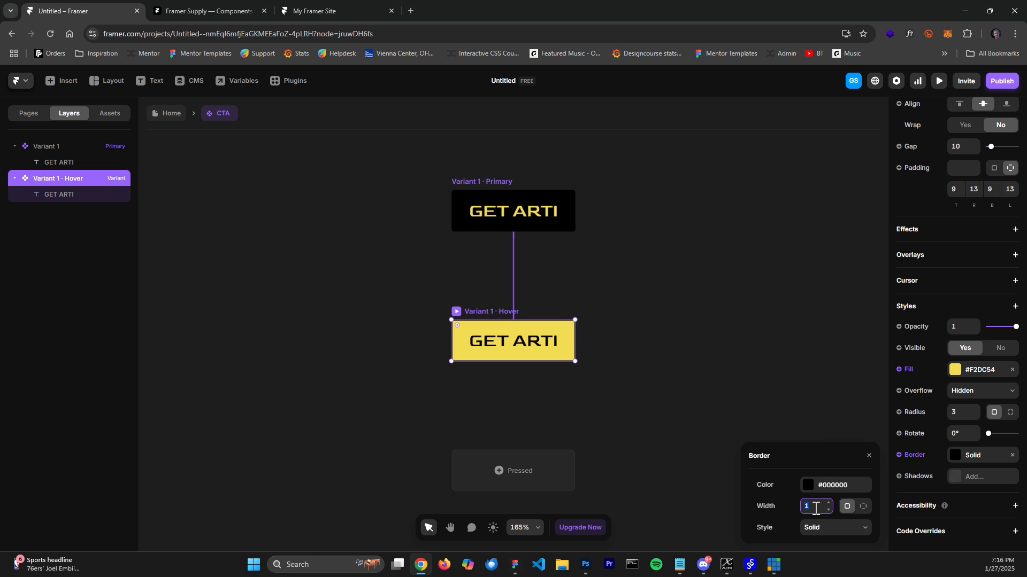
click(791, 378)
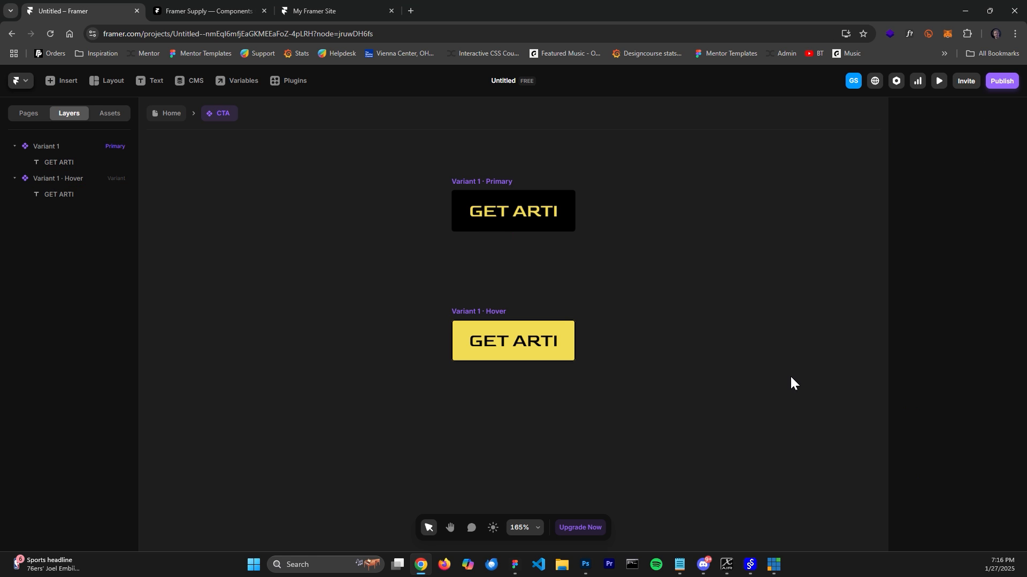
Return to the Home page and preview the site to check the GET ARTI button
click(166, 113)
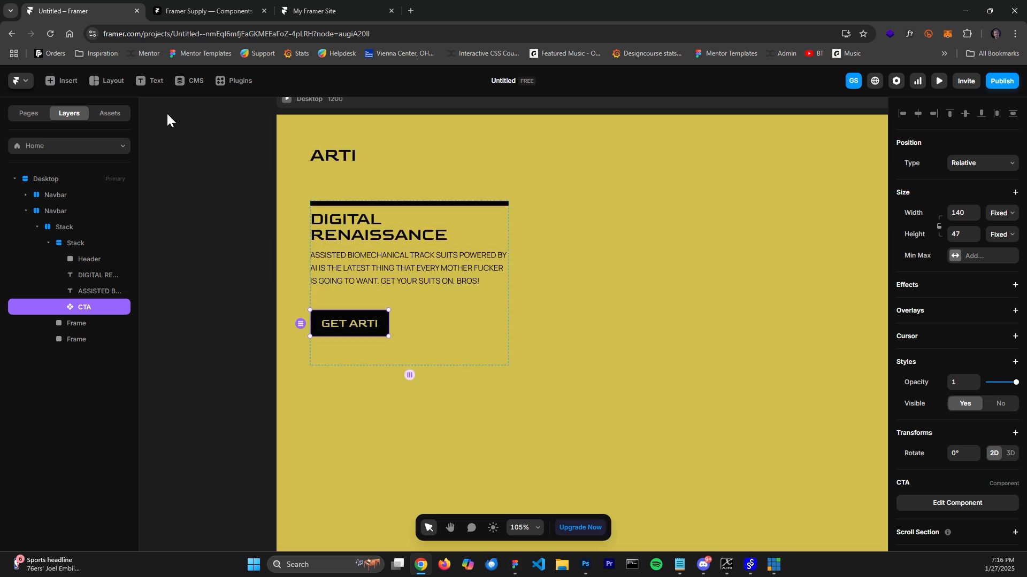
click(939, 80)
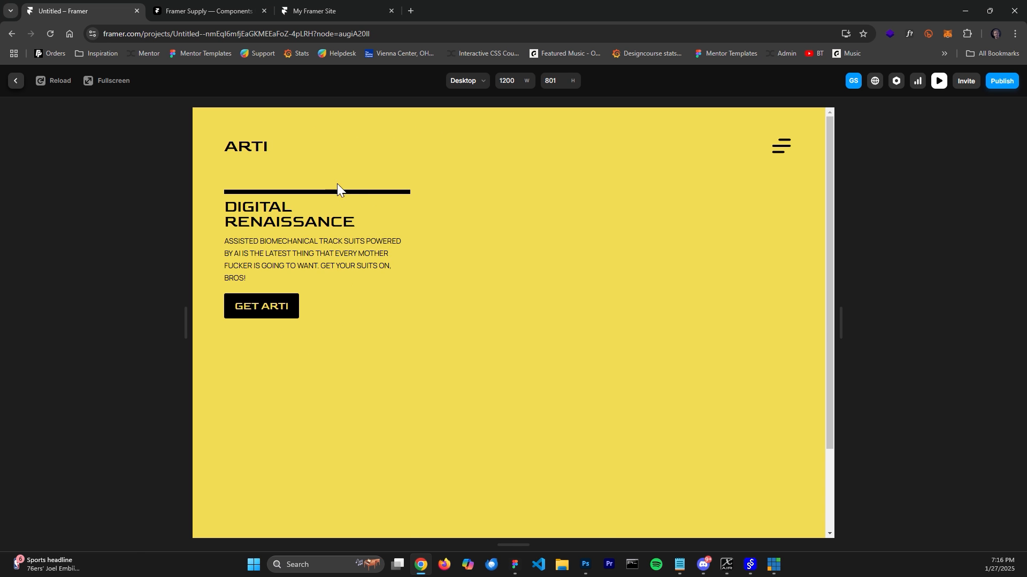
key(Escape)
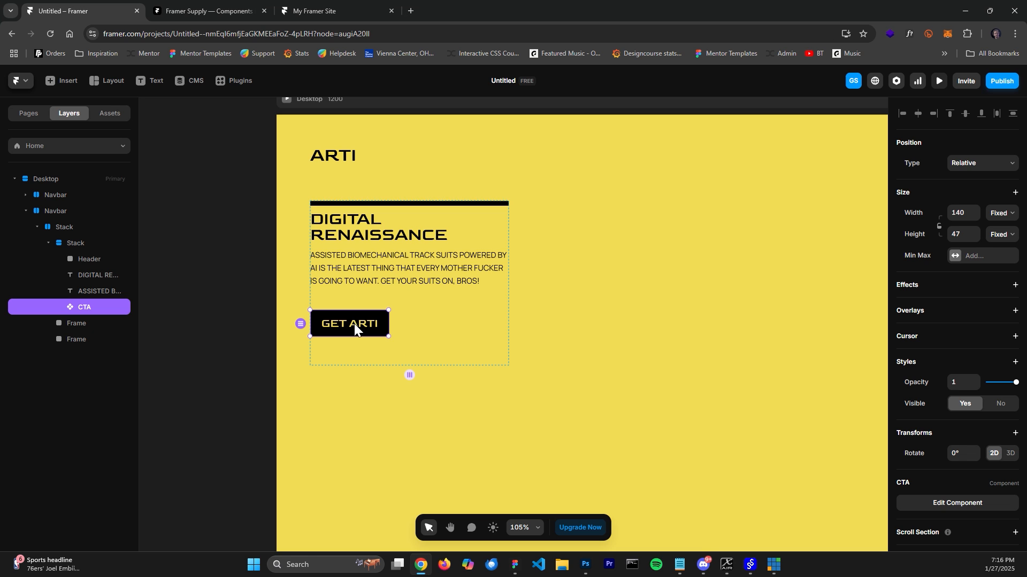
Set the height of the first column's paragraph to Fit Content, and select the black Header bar above the heading
click(369, 225)
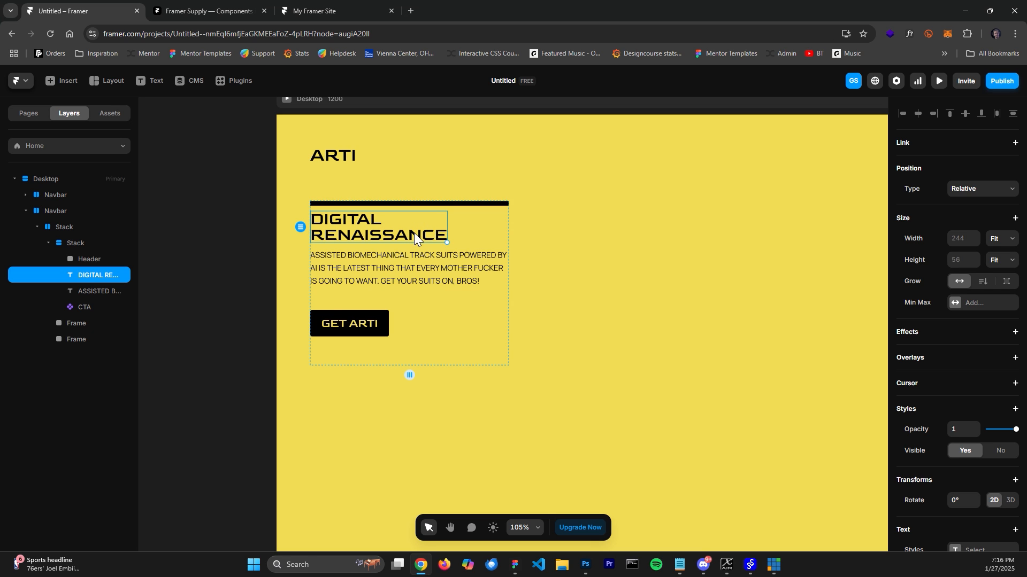
click(418, 262)
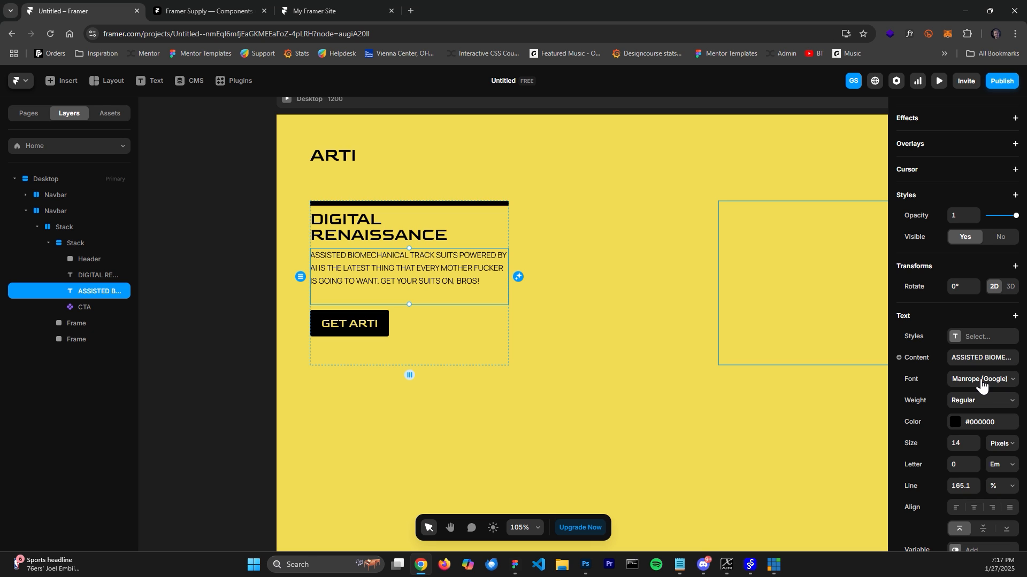
scroll(987, 268, up, 4)
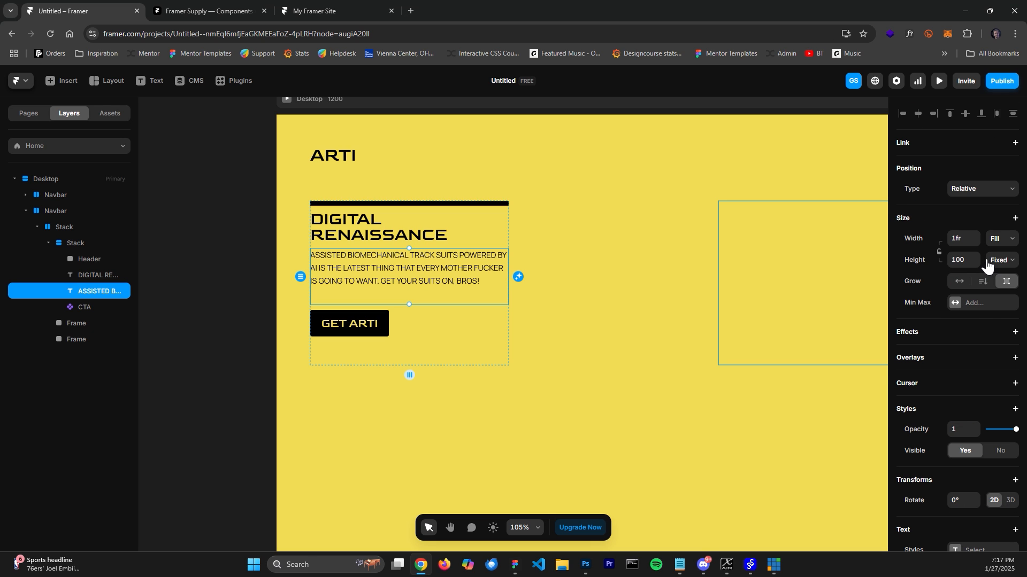
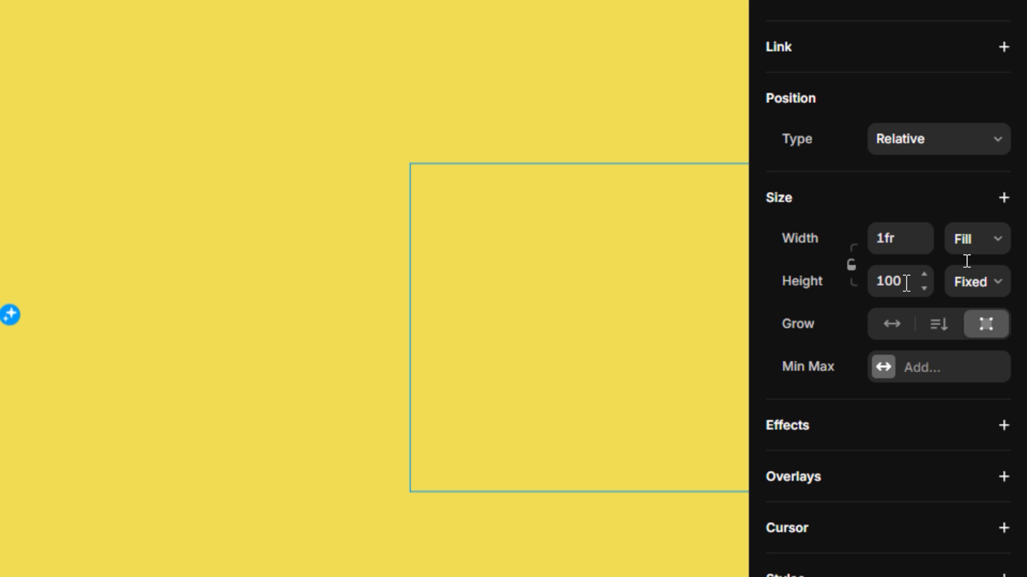
click(977, 291)
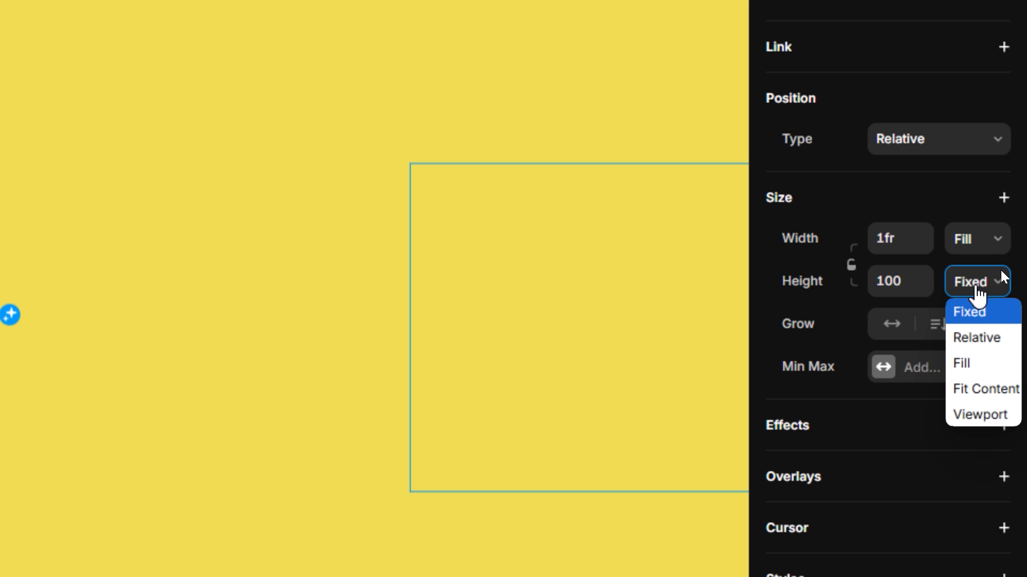
click(978, 391)
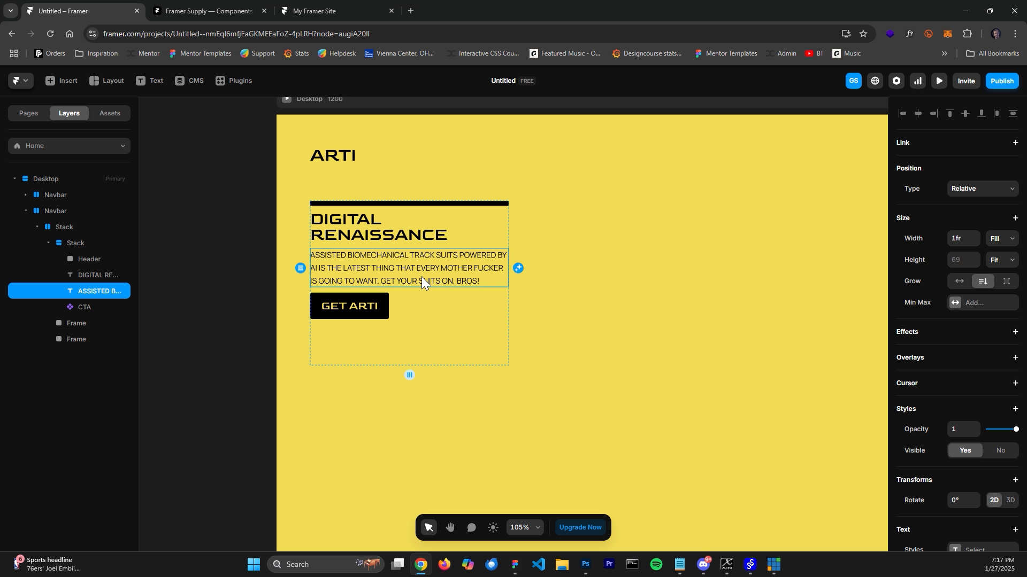
click(379, 229)
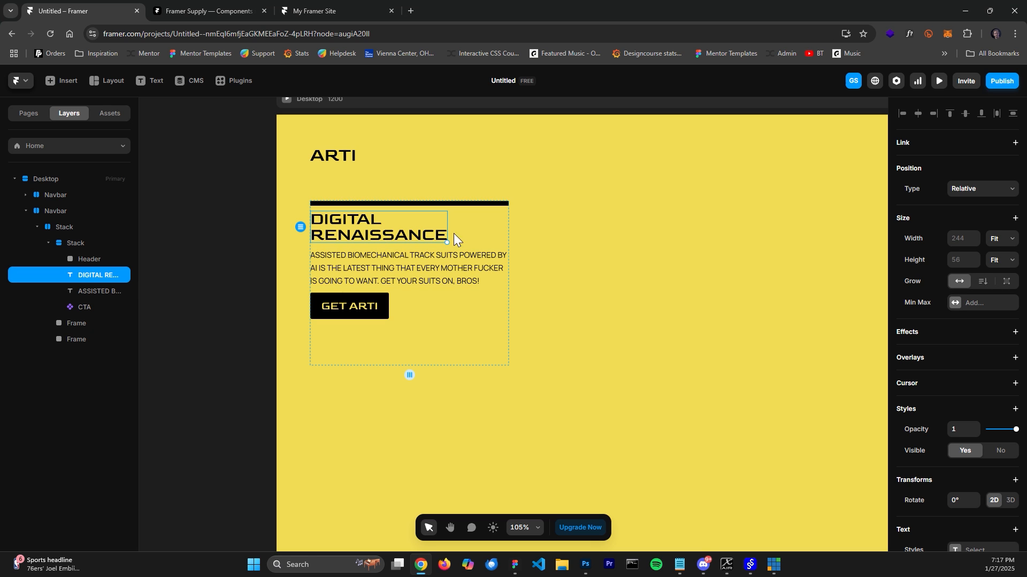
click(403, 204)
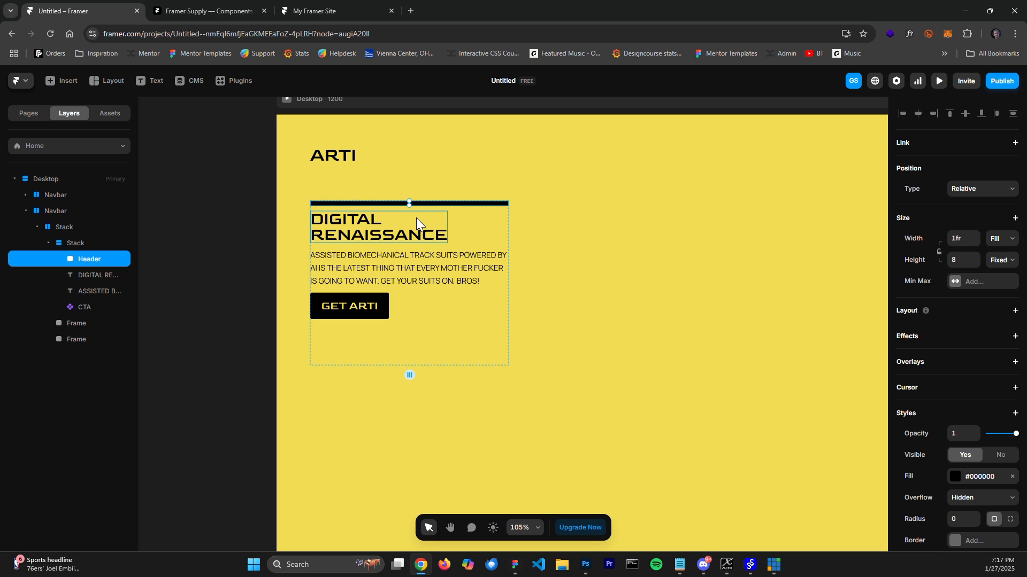
Reduce the black Header bar's height to 4 and set the first column stack's gap to 23
drag(419, 207, 429, 208)
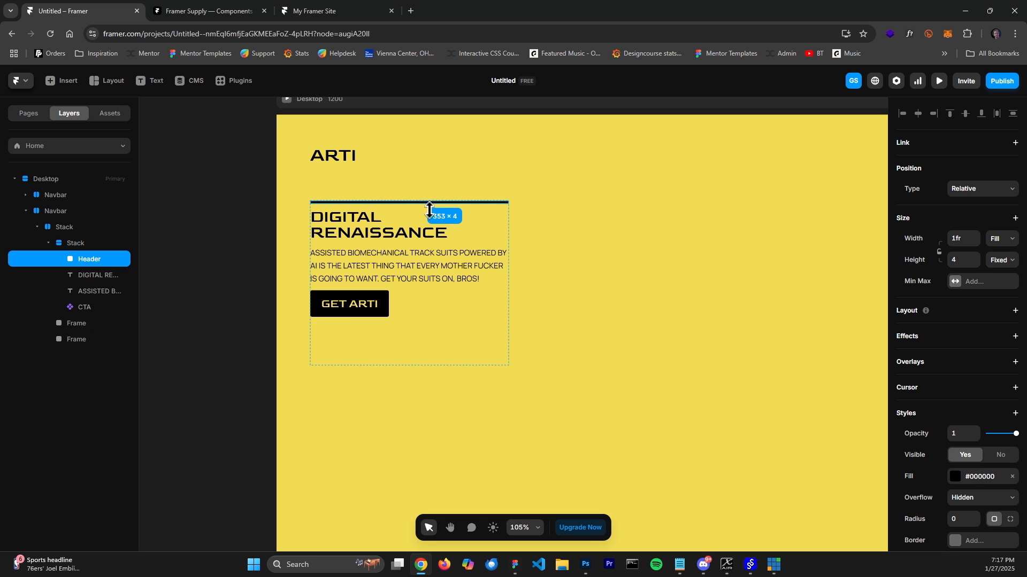
click(250, 329)
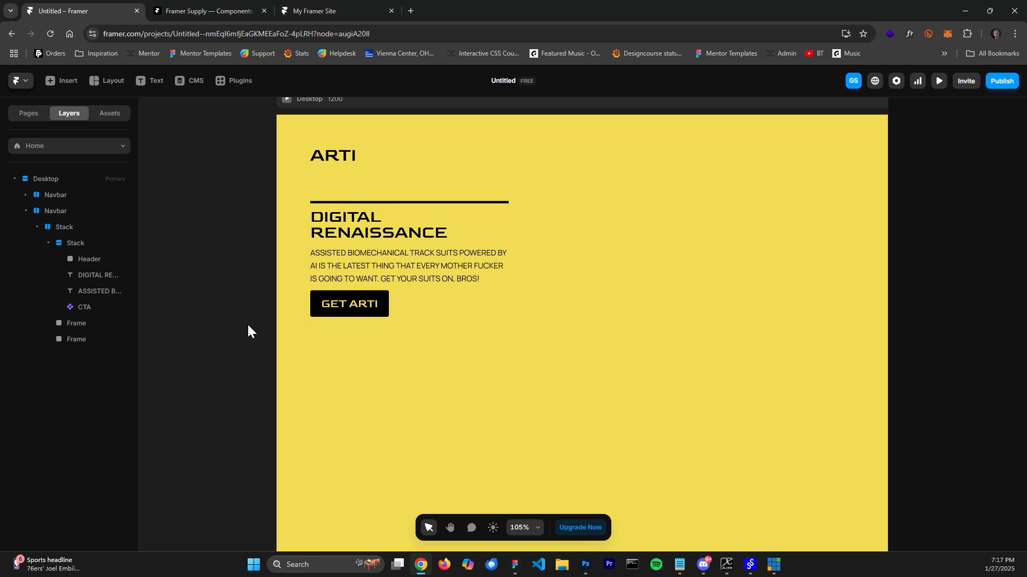
click(401, 258)
click(434, 312)
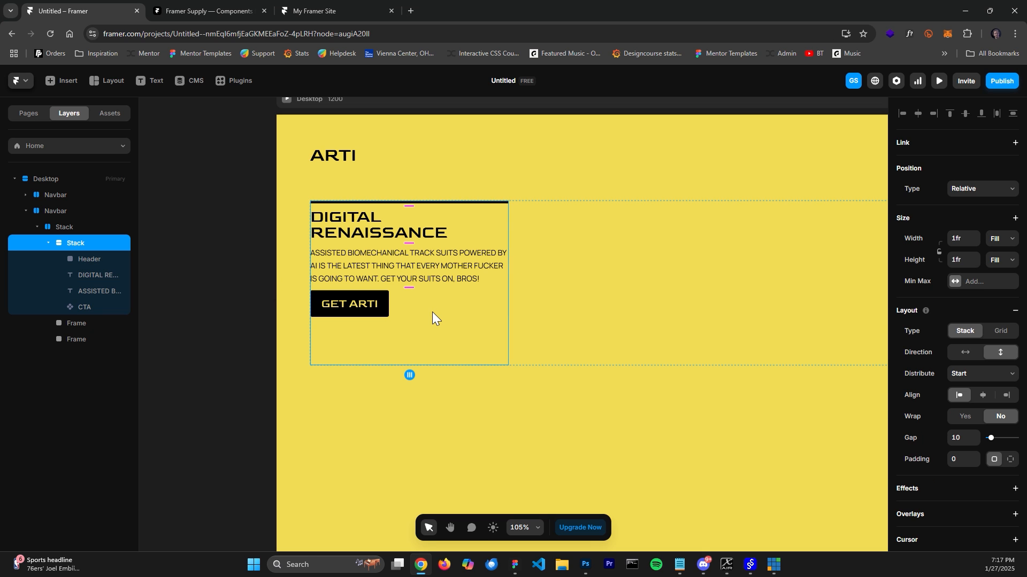
drag(415, 290, 415, 302)
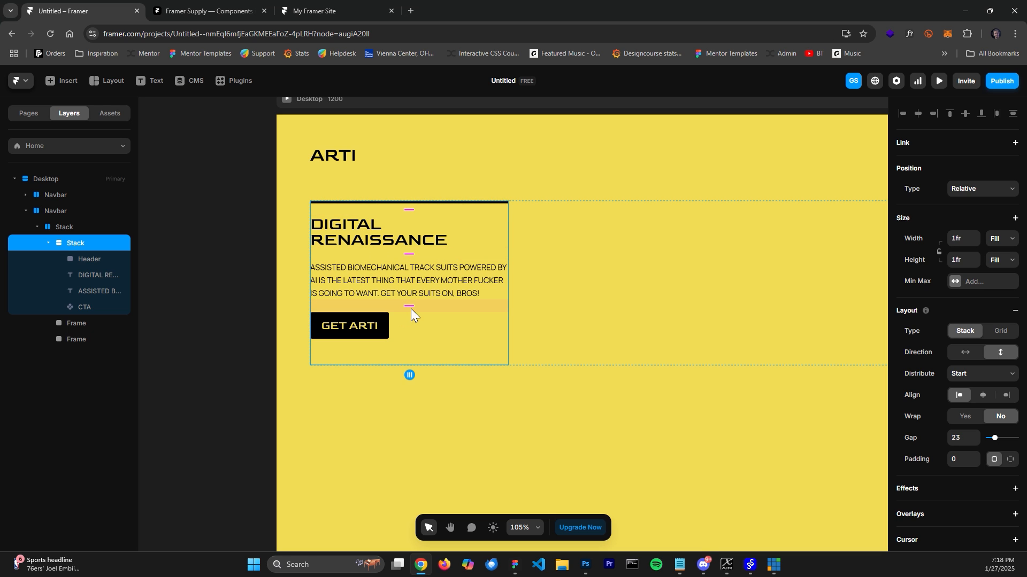
drag(410, 309, 426, 309)
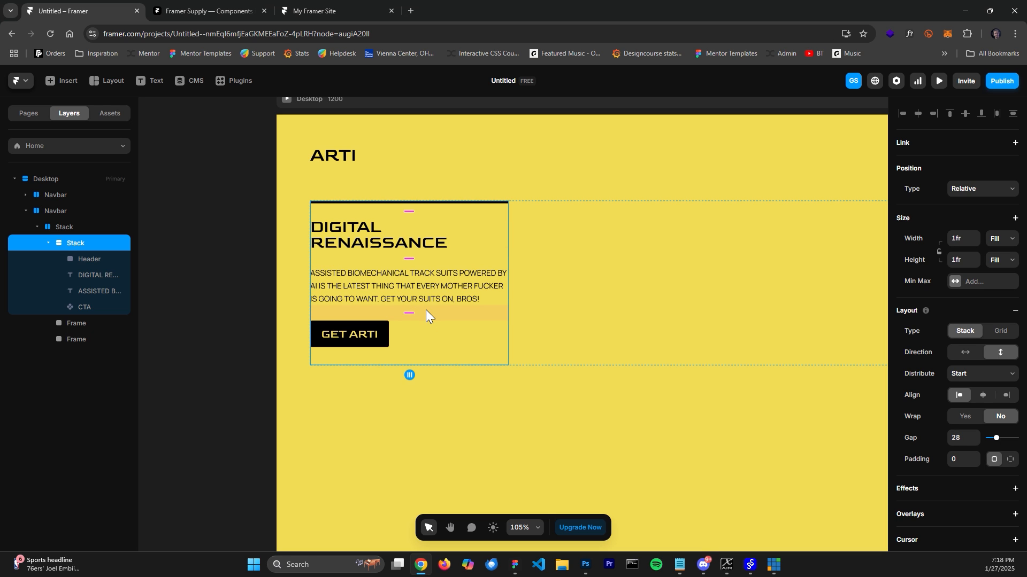
key(ctrl+z)
Wrap the Header bar, the DIGITAL RENAISSANCE heading and the paragraph together in a new frame
click(405, 275)
shift+click(380, 229)
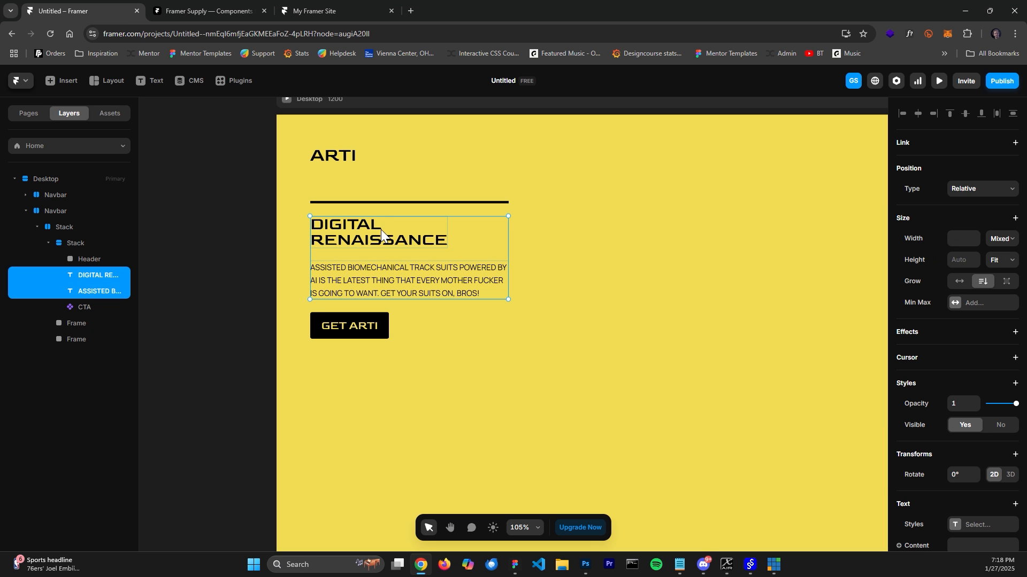
click(99, 261)
shift+click(98, 274)
shift+click(97, 292)
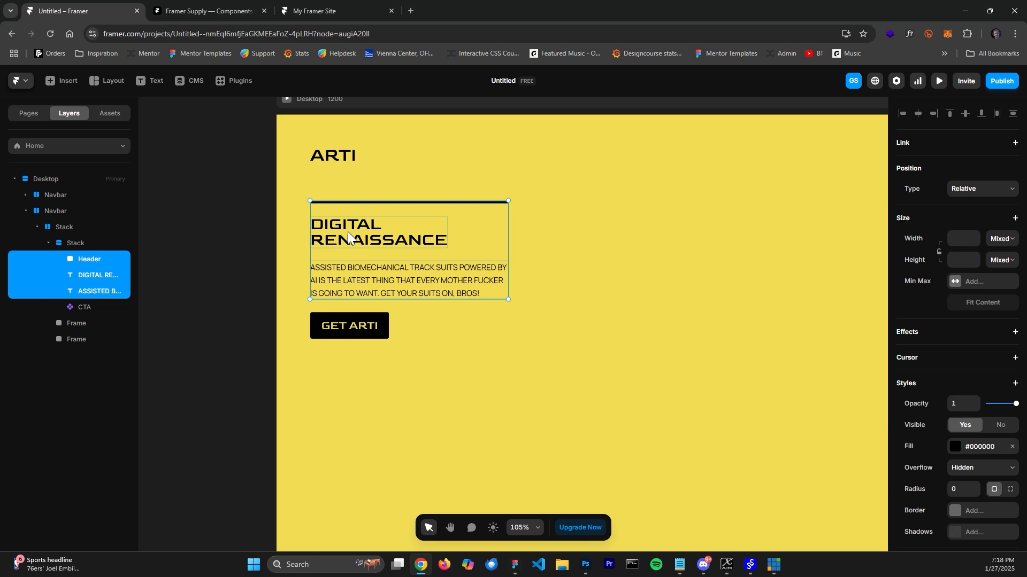
right_click(352, 233)
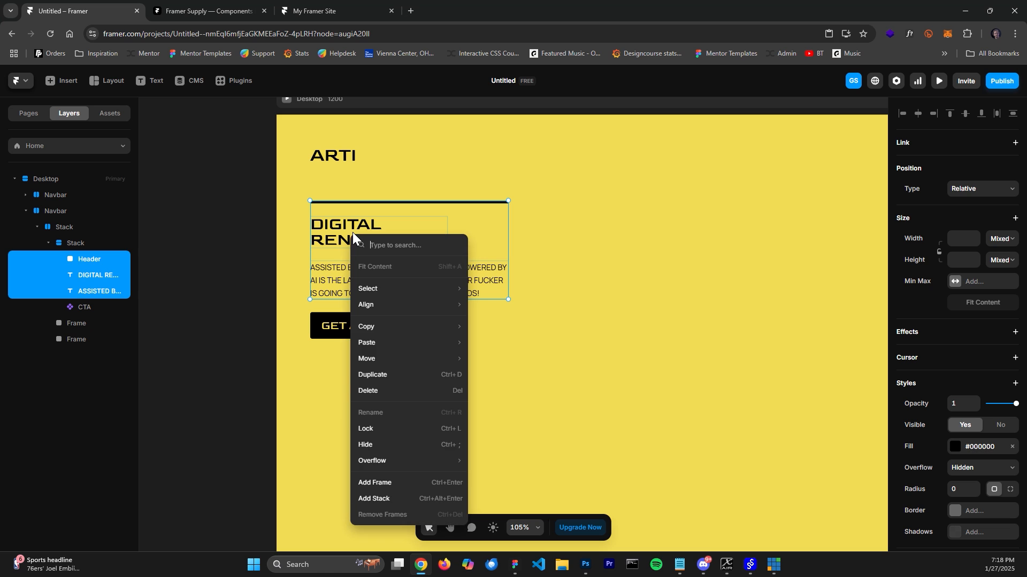
click(393, 483)
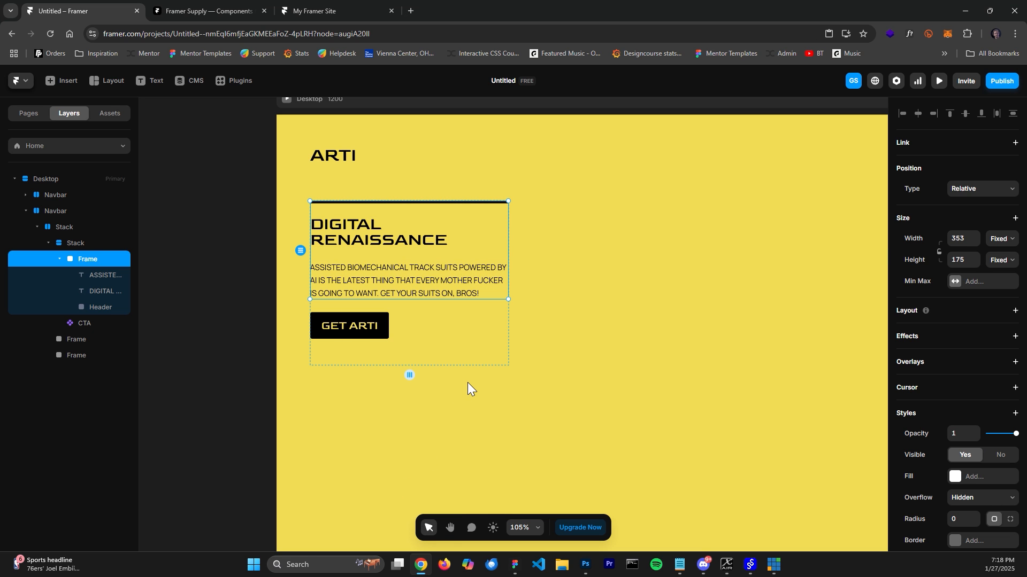
Give the new frame a vertical stack layout aligned left, distributed from Start, with its height set to Fit Content
click(1014, 310)
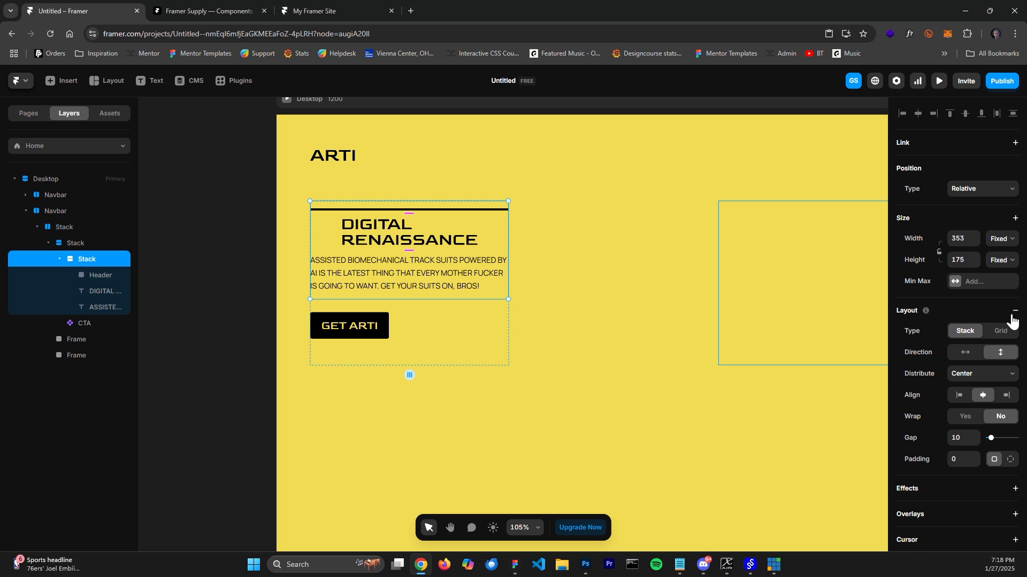
click(956, 396)
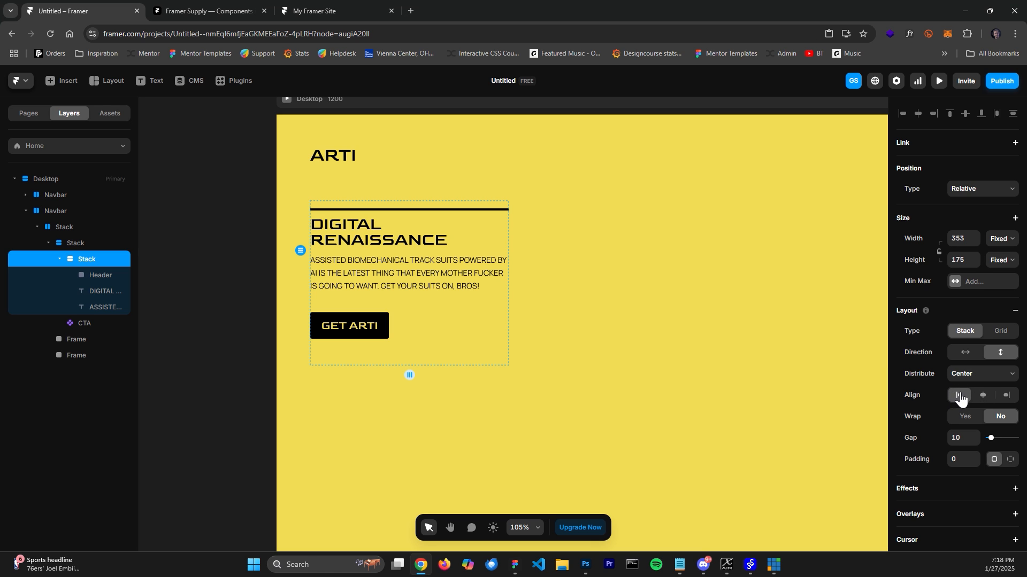
click(962, 374)
click(961, 389)
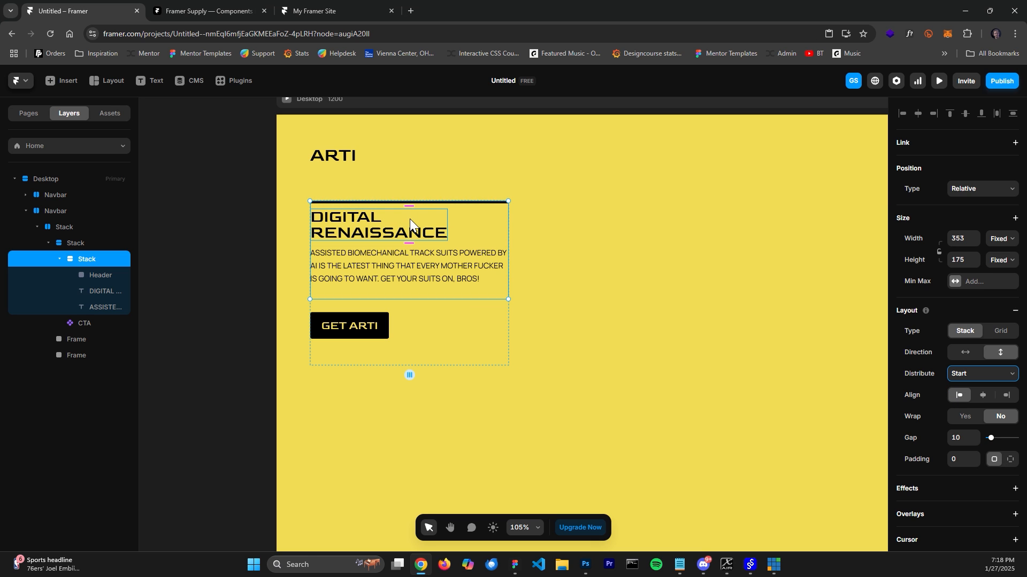
mouse_move(415, 213)
mouse_down()
mouse_move(421, 222)
mouse_move(409, 216)
mouse_up()
key(ctrl+z)
click(1000, 261)
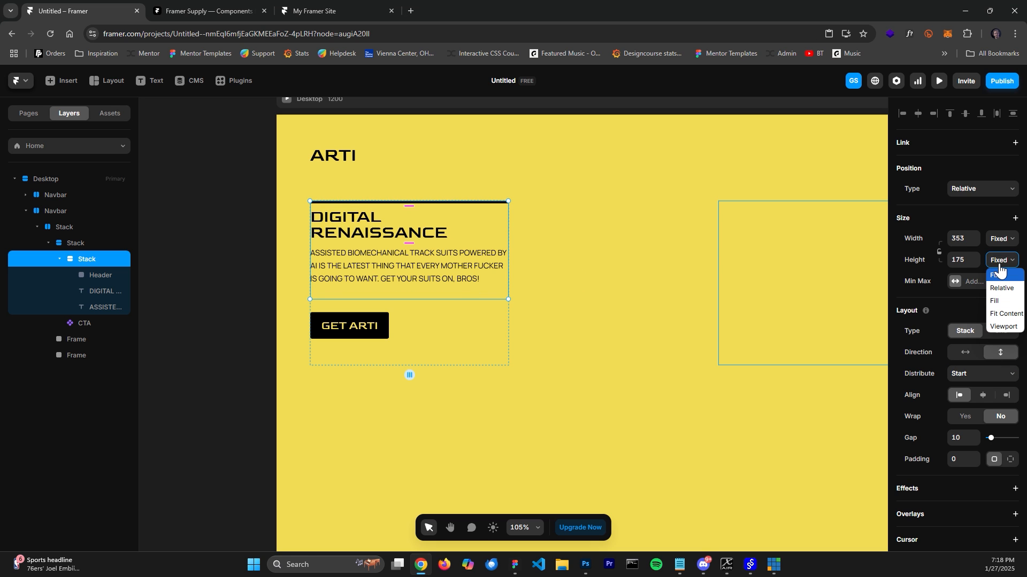
click(998, 316)
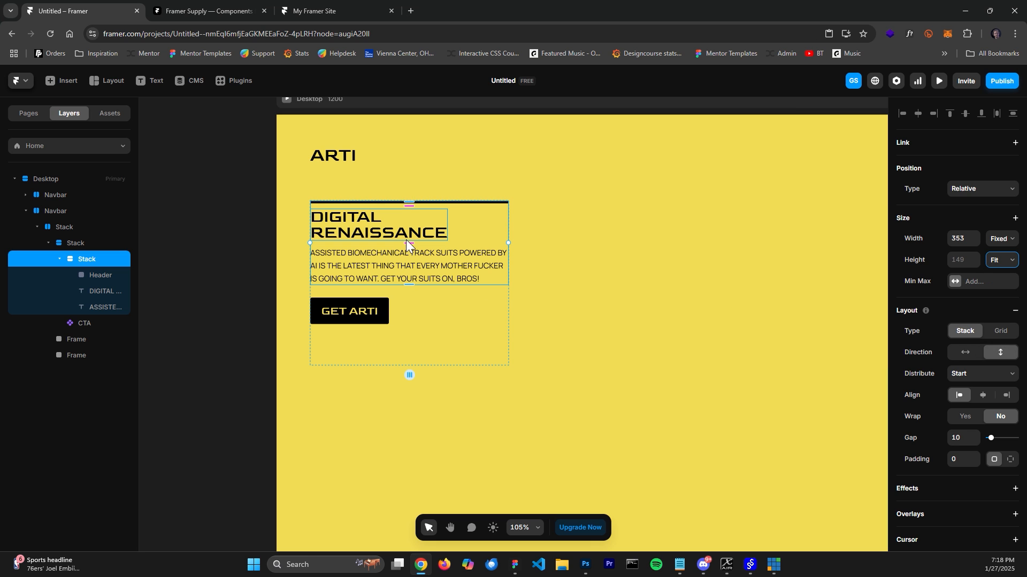
Set the outer column stack's gap to 48 and widen the inner stack's gap between bar, heading and paragraph slightly
mouse_move(416, 248)
mouse_down()
mouse_move(419, 277)
mouse_move(422, 256)
mouse_move(406, 249)
mouse_up()
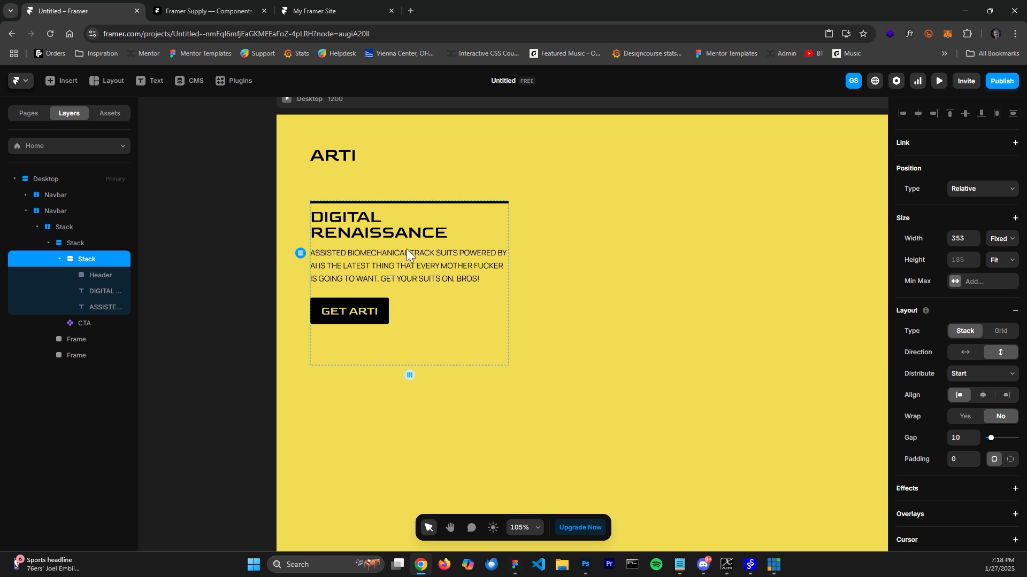
click(416, 296)
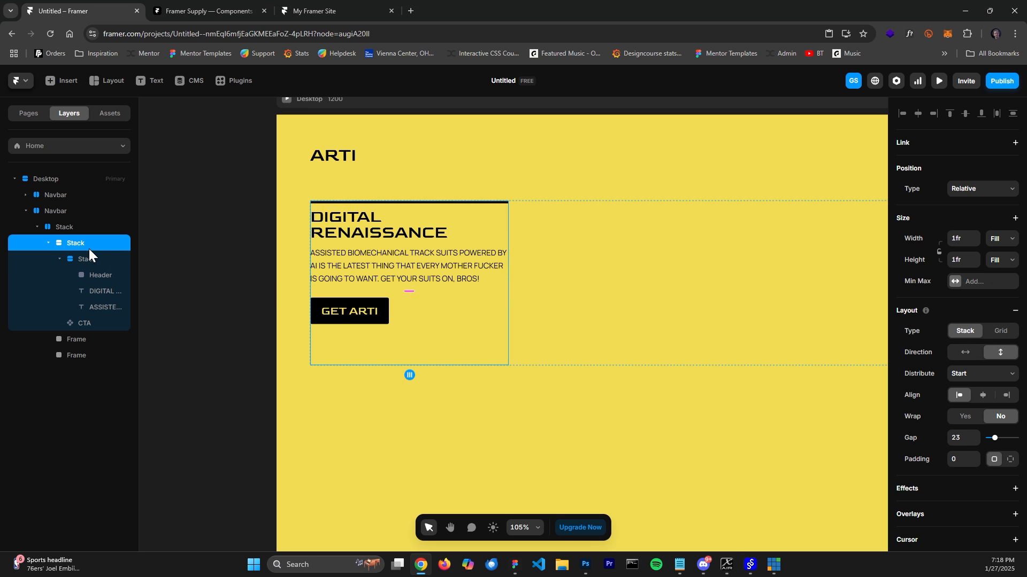
drag(411, 297, 412, 311)
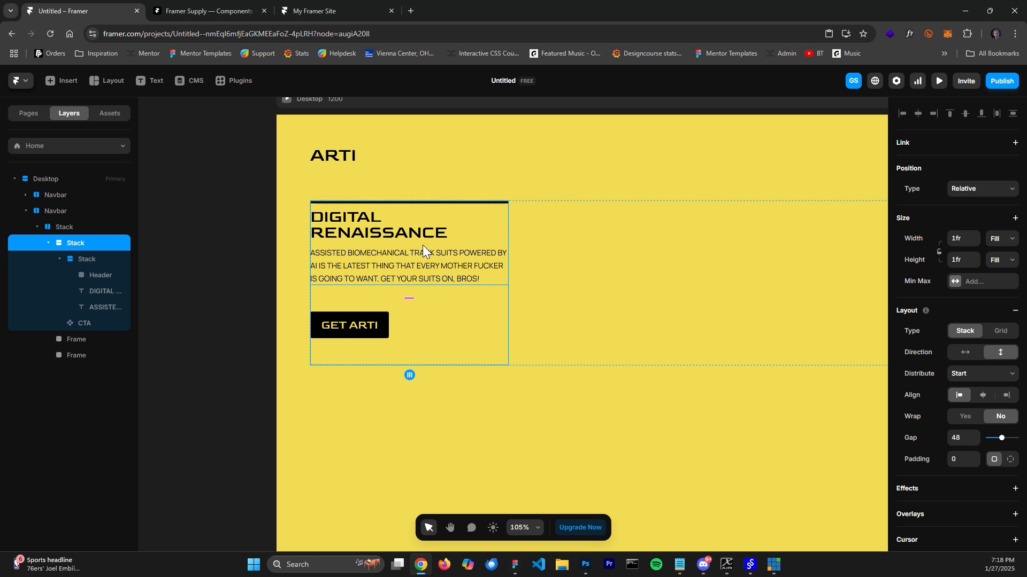
click(95, 260)
drag(417, 250, 418, 262)
click(271, 245)
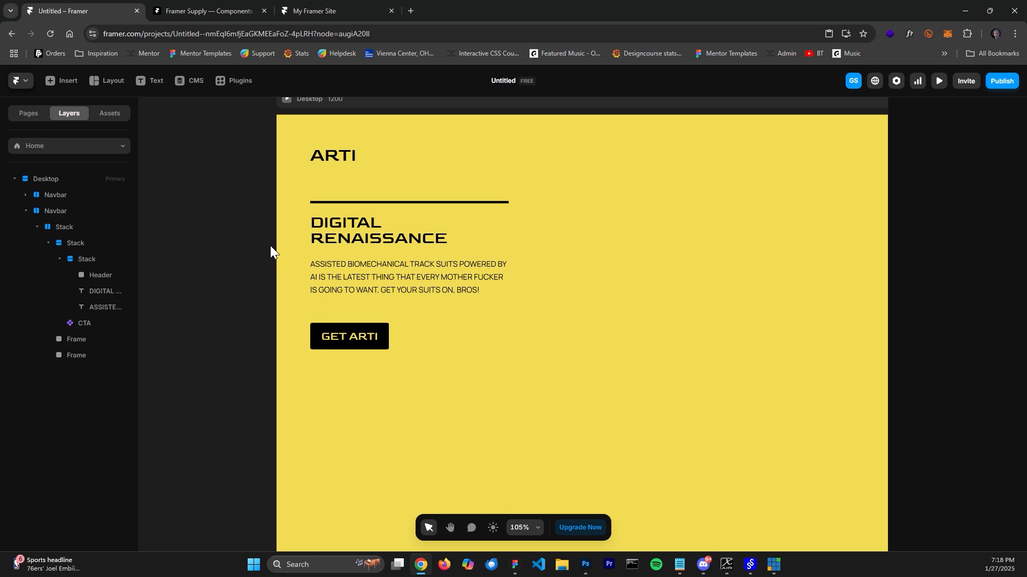
click(447, 304)
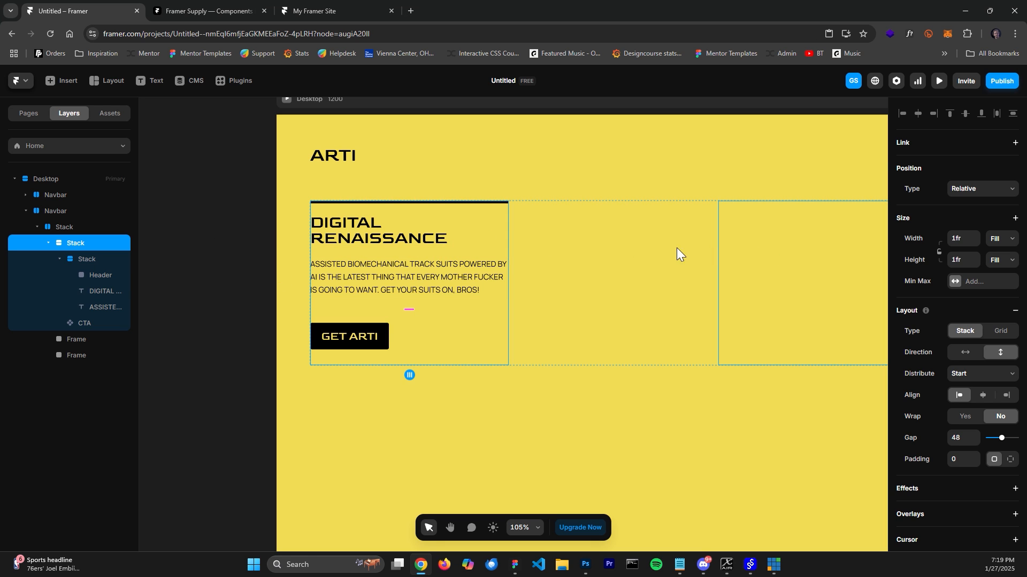
scroll(676, 248, right, 3)
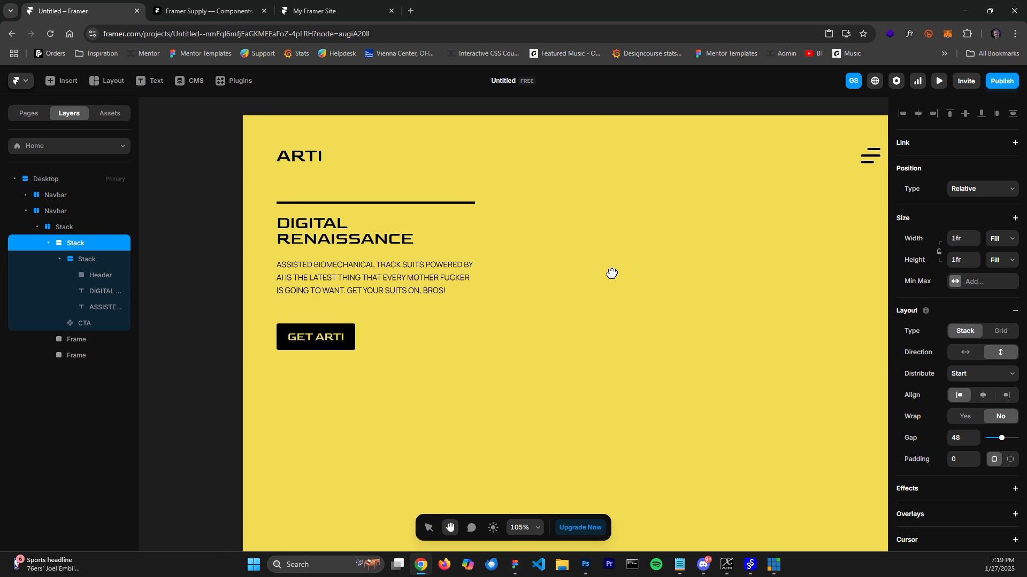
click(351, 238)
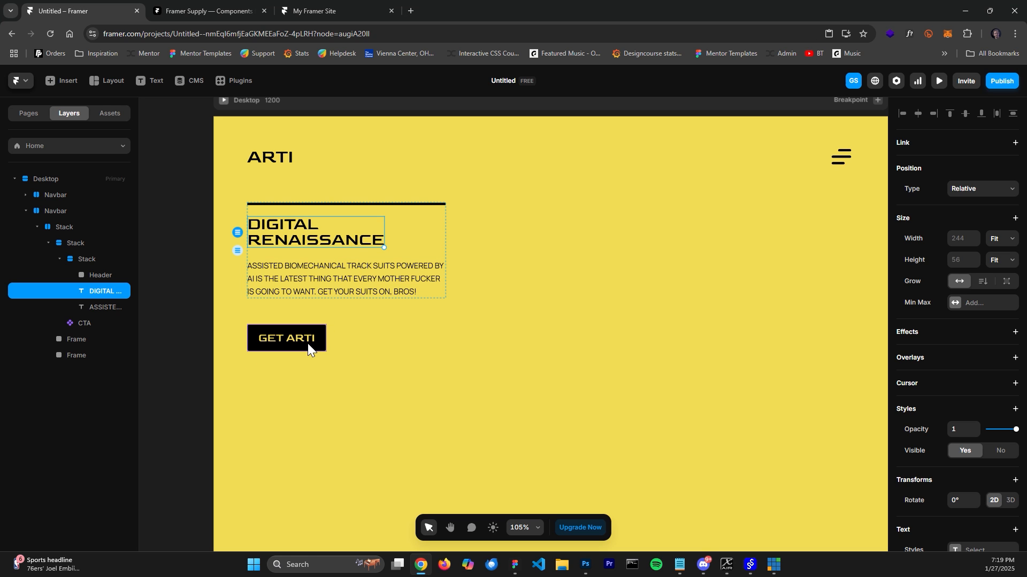
click(353, 314)
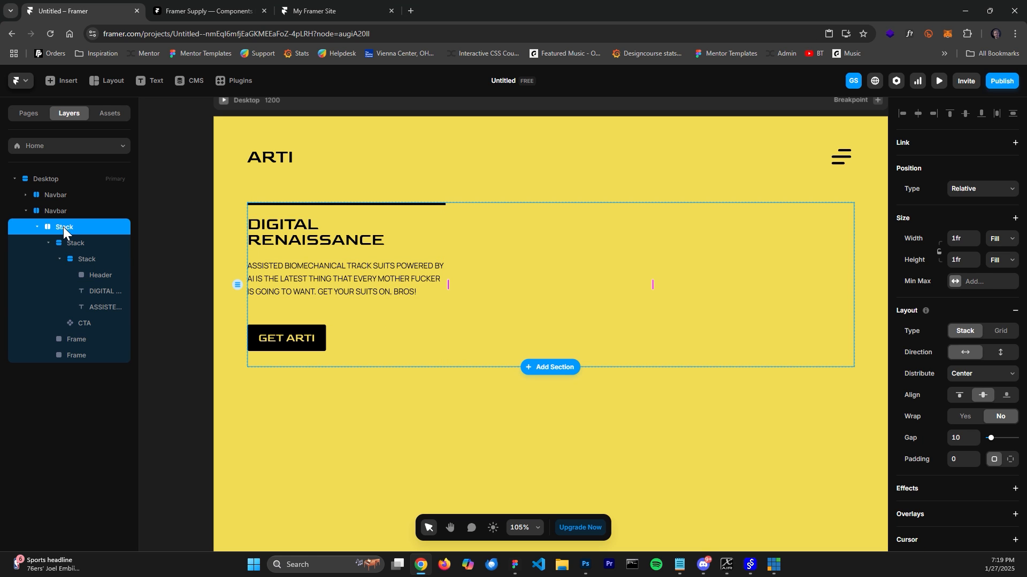
Rename the first column's stack as Card and turn it into a component
double_click(79, 244)
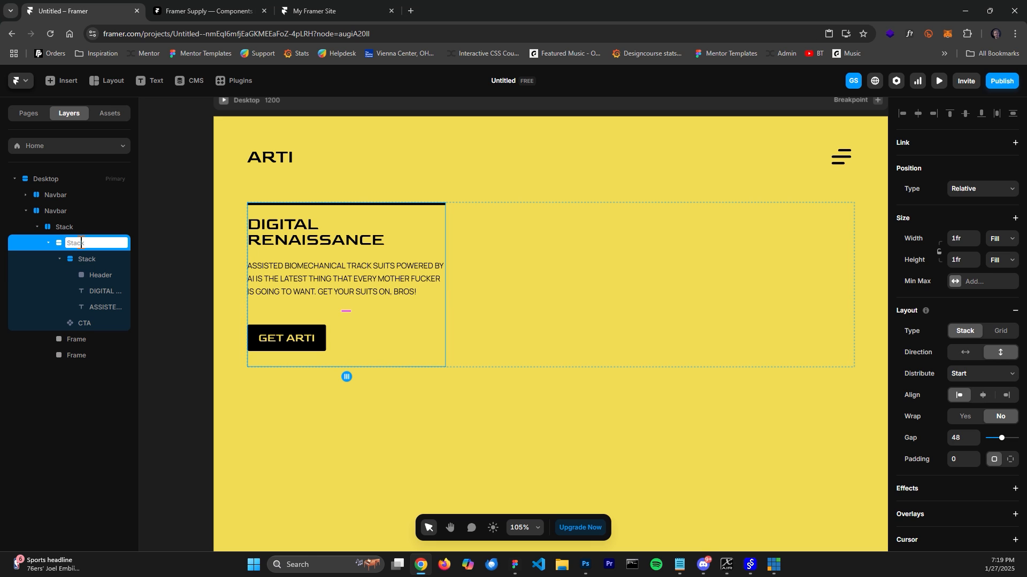
text(Card)
key(Return)
right_click(75, 240)
click(75, 243)
right_click(78, 241)
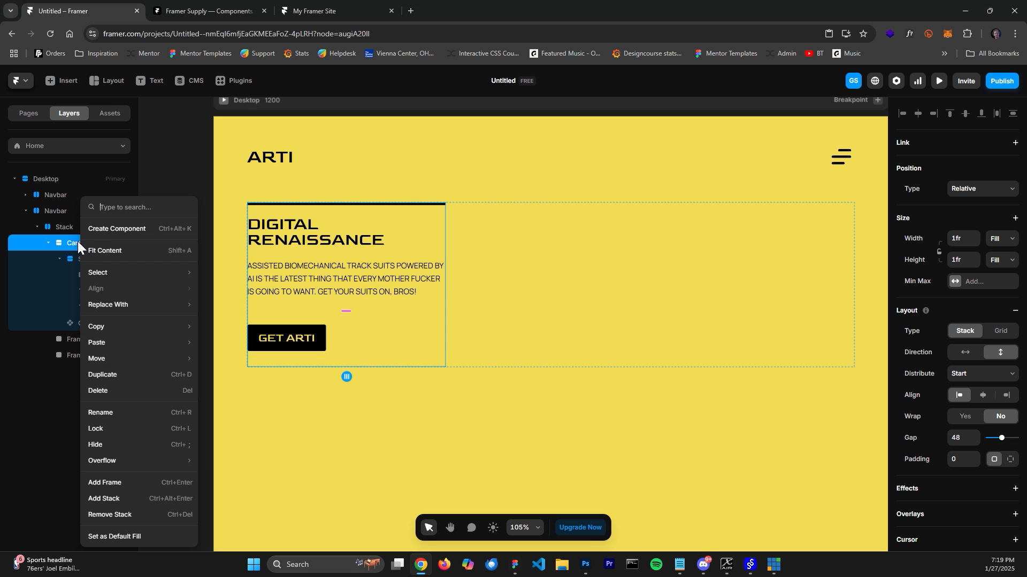
click(106, 228)
click(540, 345)
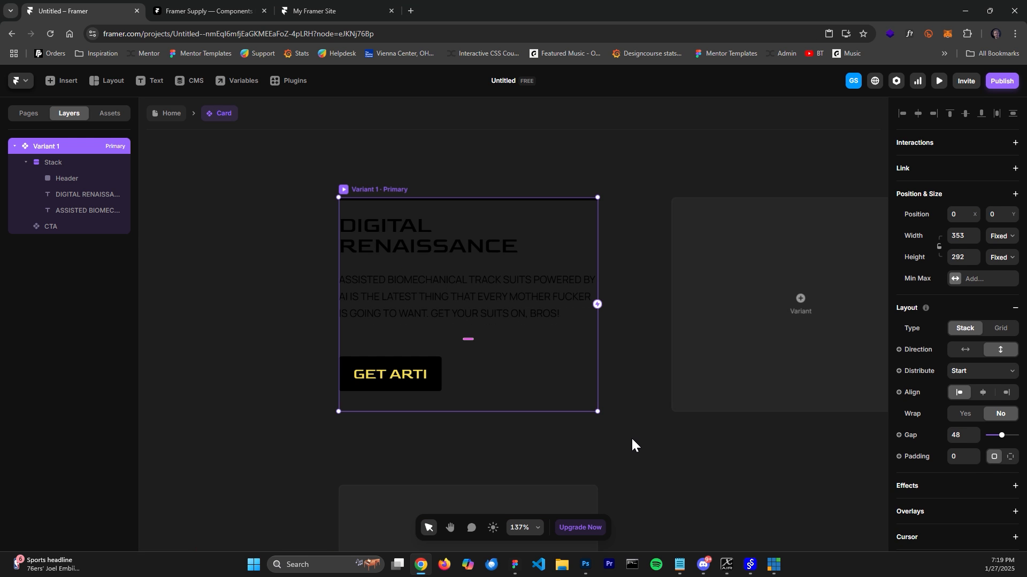
Add a second variant to the Card component and hide the CTA in it
scroll(642, 445, down, 3)
drag(524, 405, 513, 407)
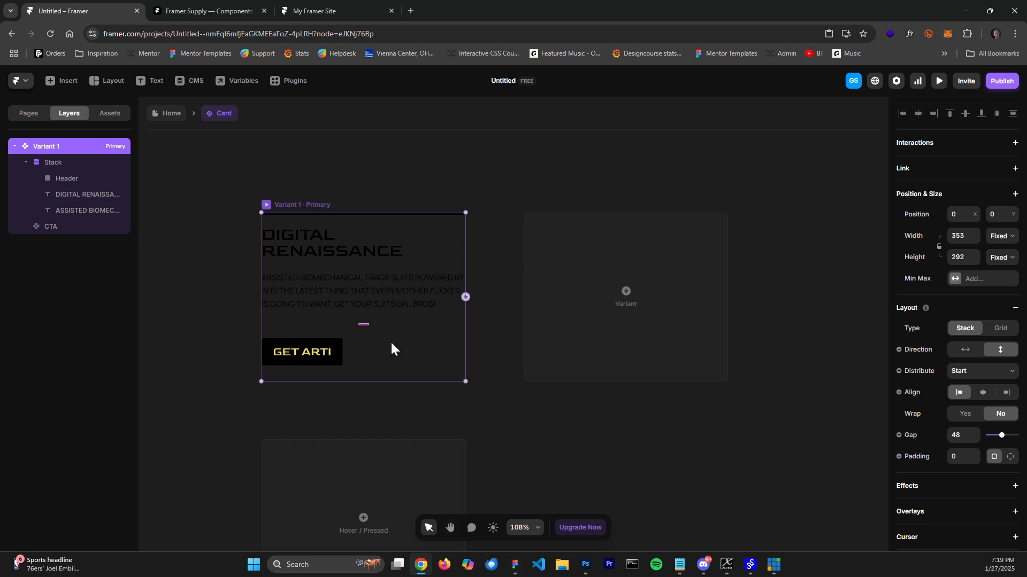
click(637, 306)
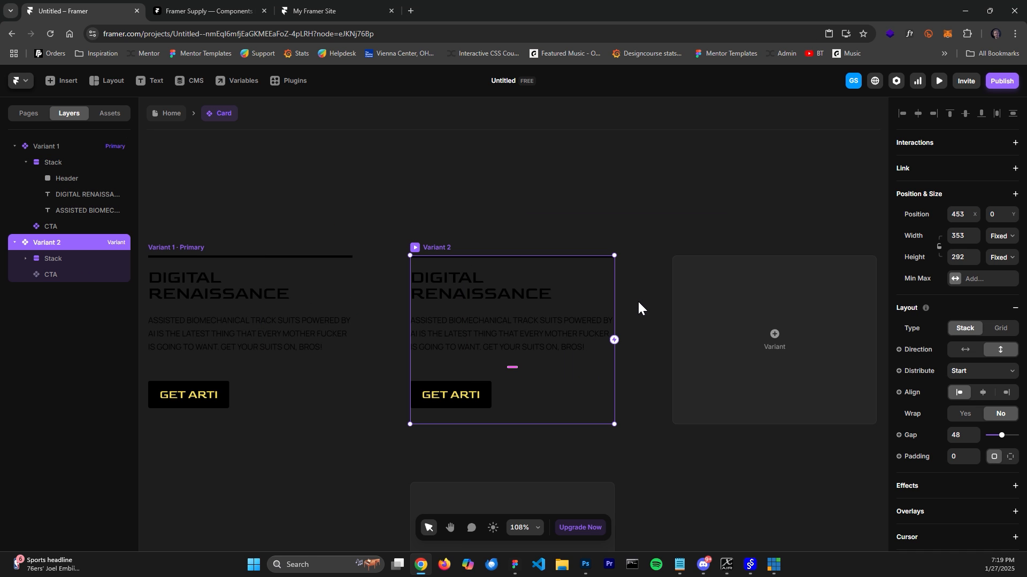
click(592, 348)
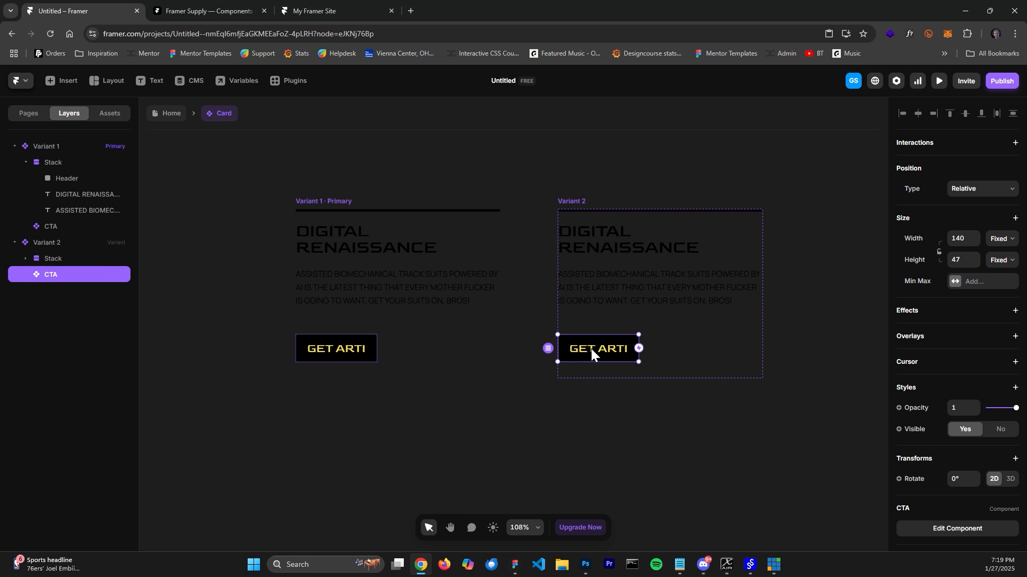
right_click(79, 272)
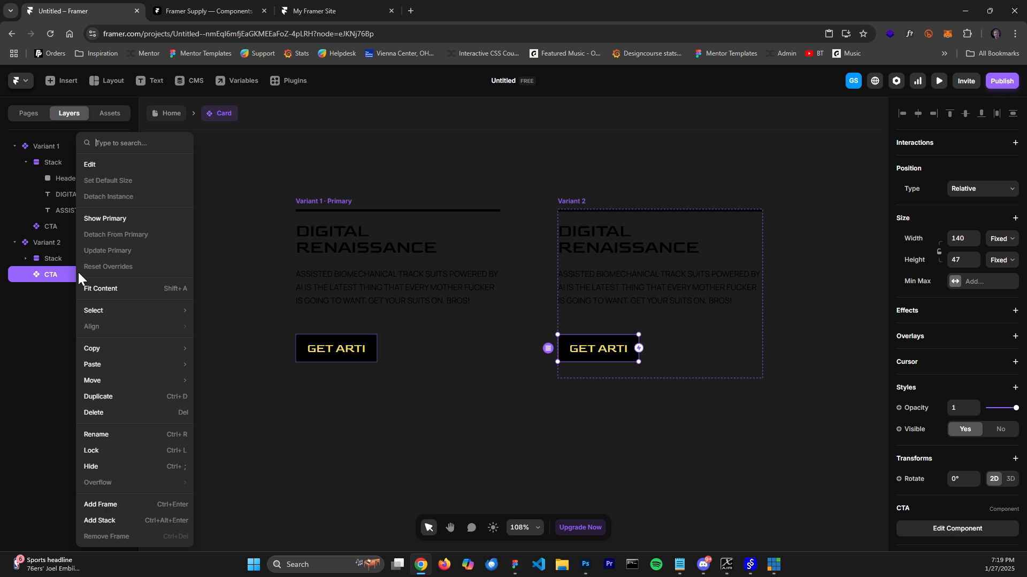
click(101, 468)
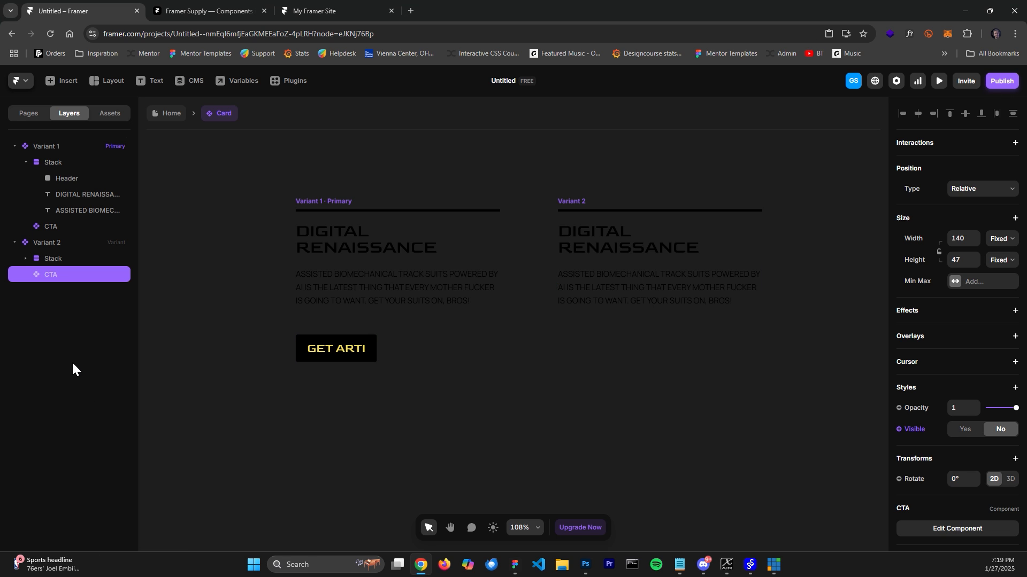
Rename the second Card variant as With no CTA and the primary variant as With CTA
click(573, 201)
double_click(102, 242)
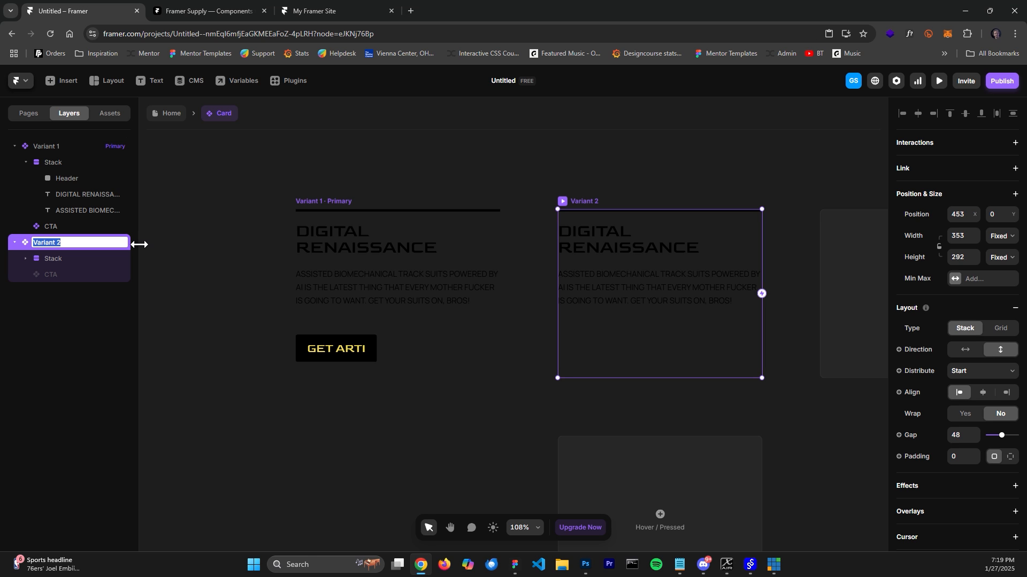
text(With no CTA)
key(Return)
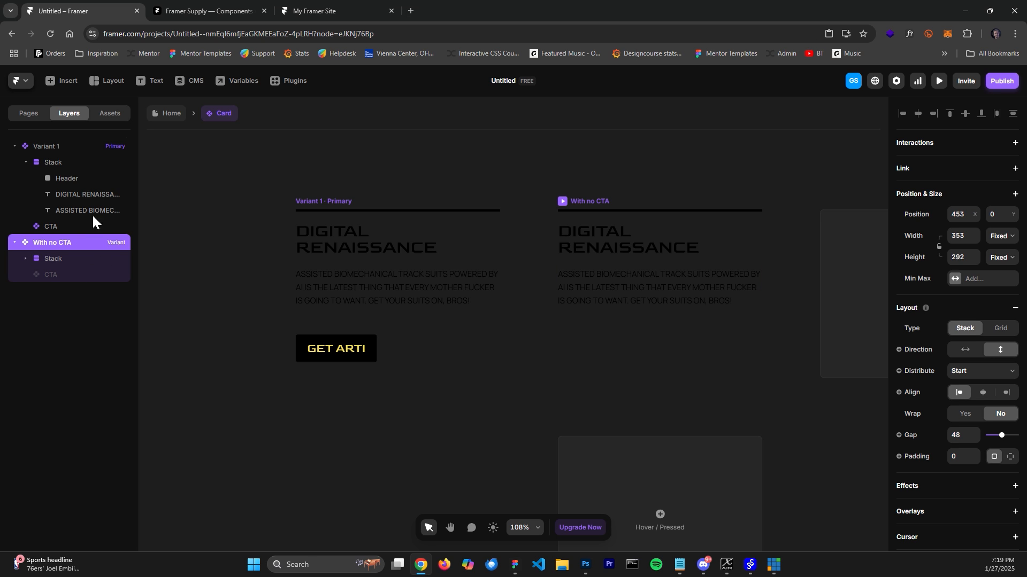
click(49, 145)
double_click(50, 146)
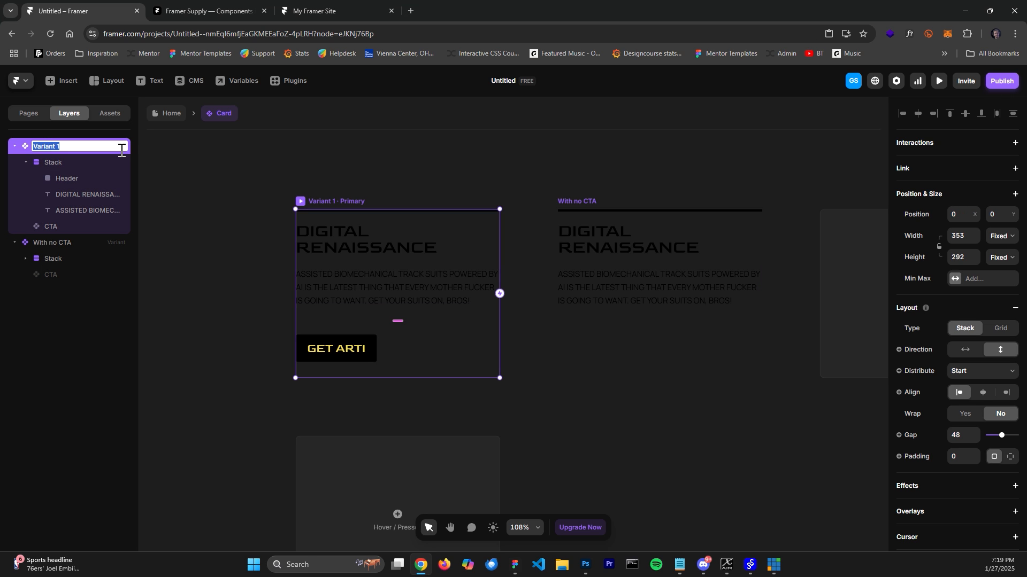
text(With CTA)
key(Return)
click(255, 263)
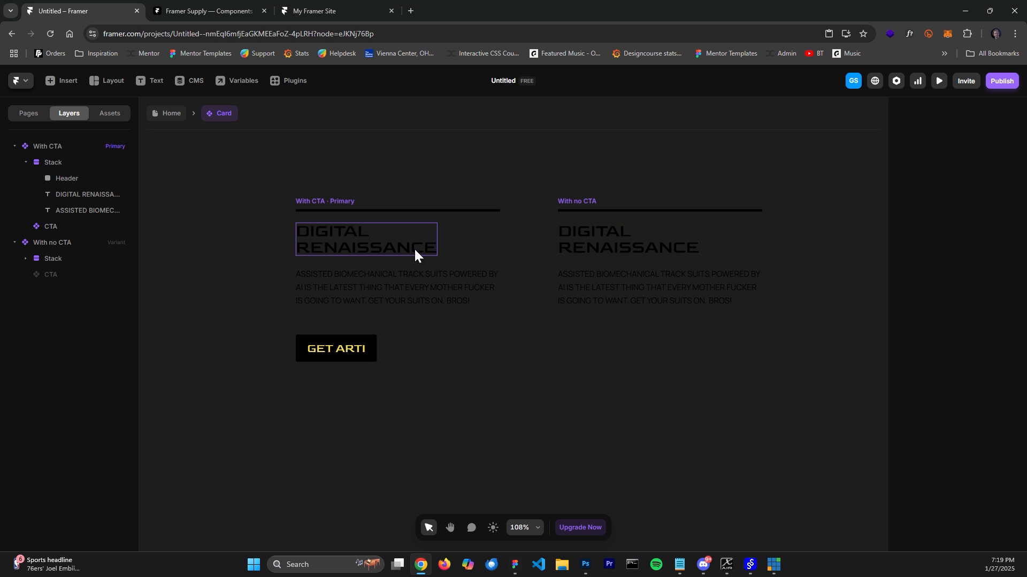
Return to the Home page, duplicate the Card, and delete one of the two empty placeholder frames beside it
click(167, 115)
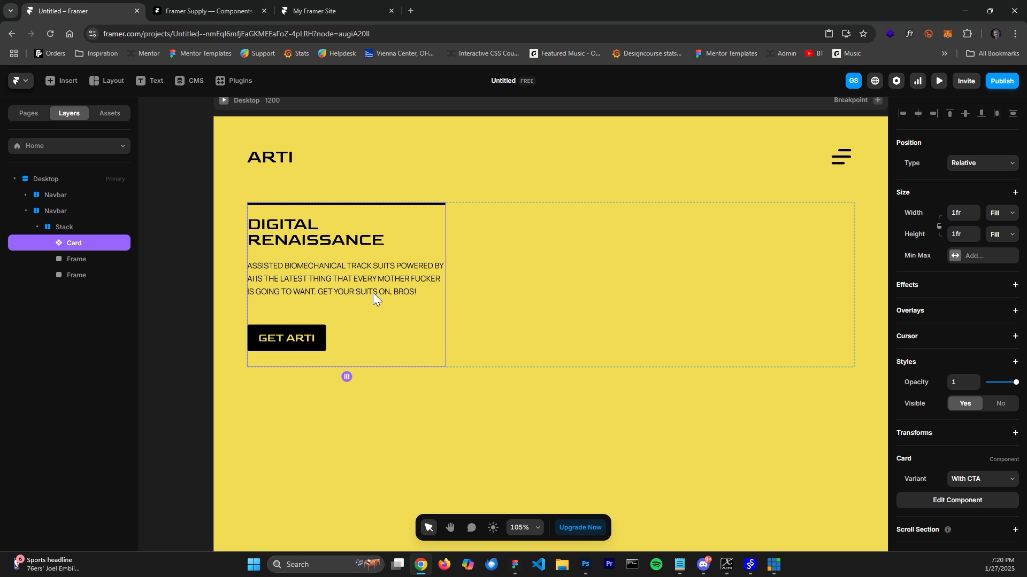
key(ctrl+d)
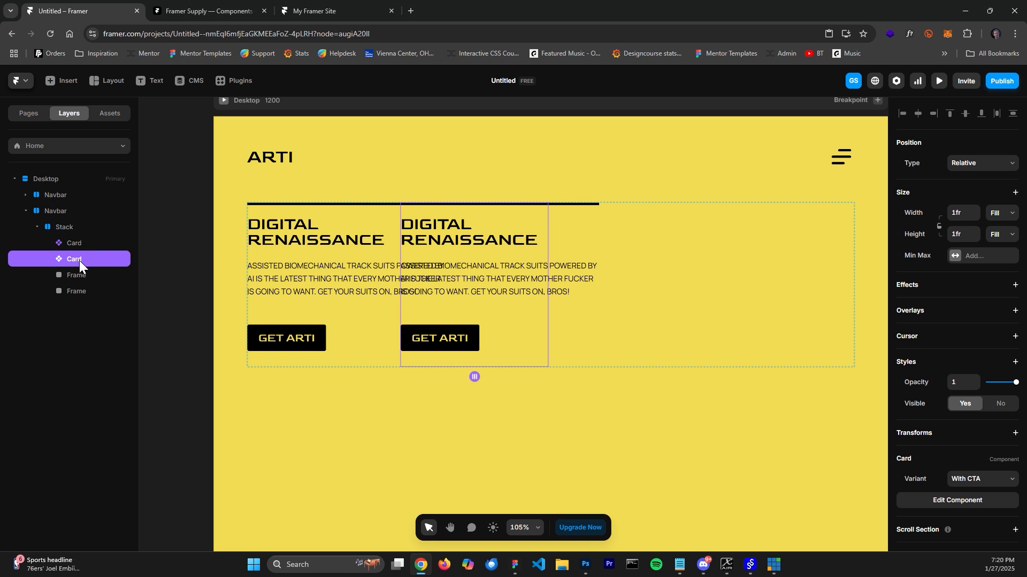
click(84, 275)
key(Delete)
click(535, 267)
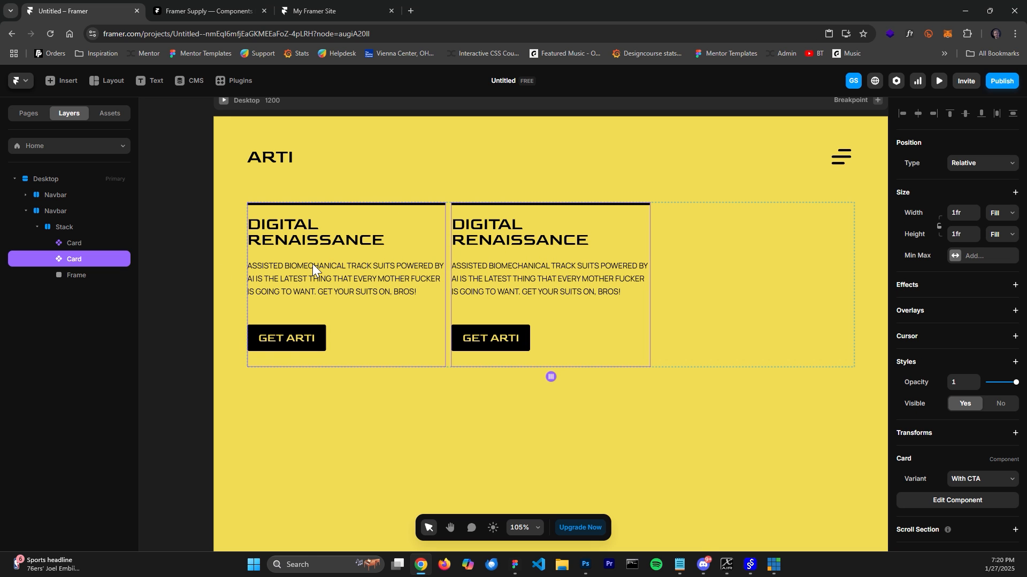
Open the Card component's With CTA variant for editing from the first card on the Home page
double_click(496, 244)
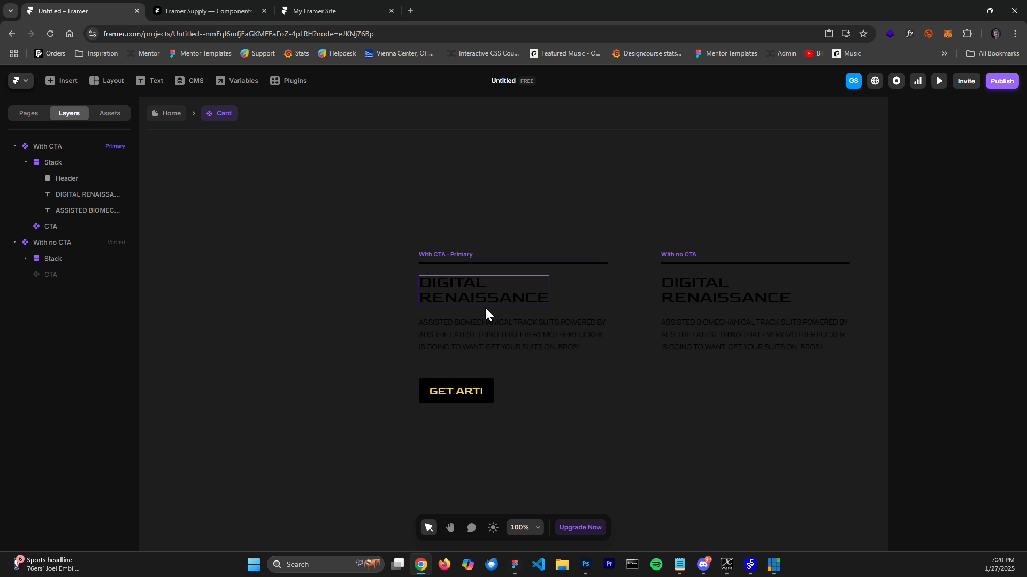
click(166, 115)
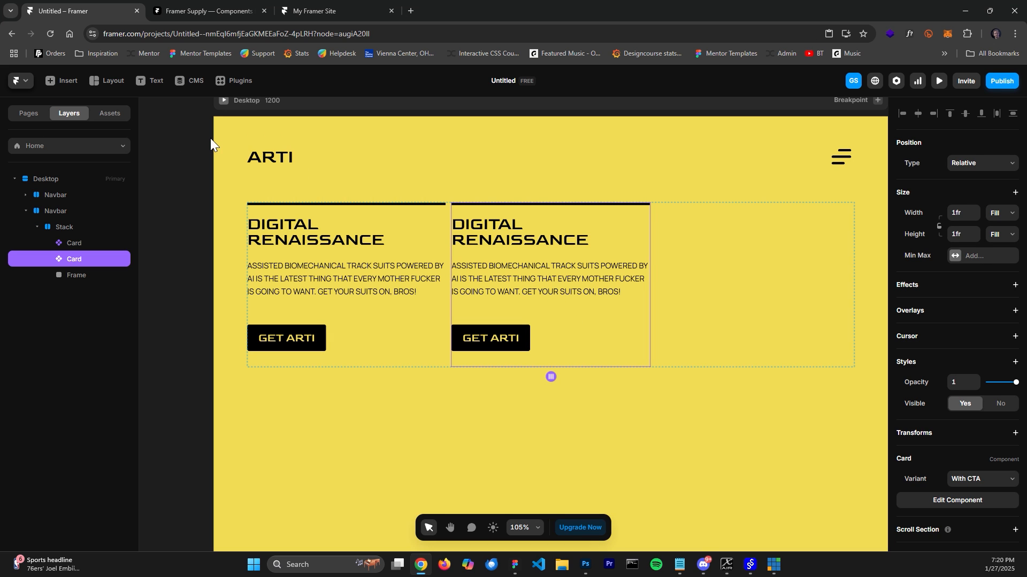
double_click(318, 245)
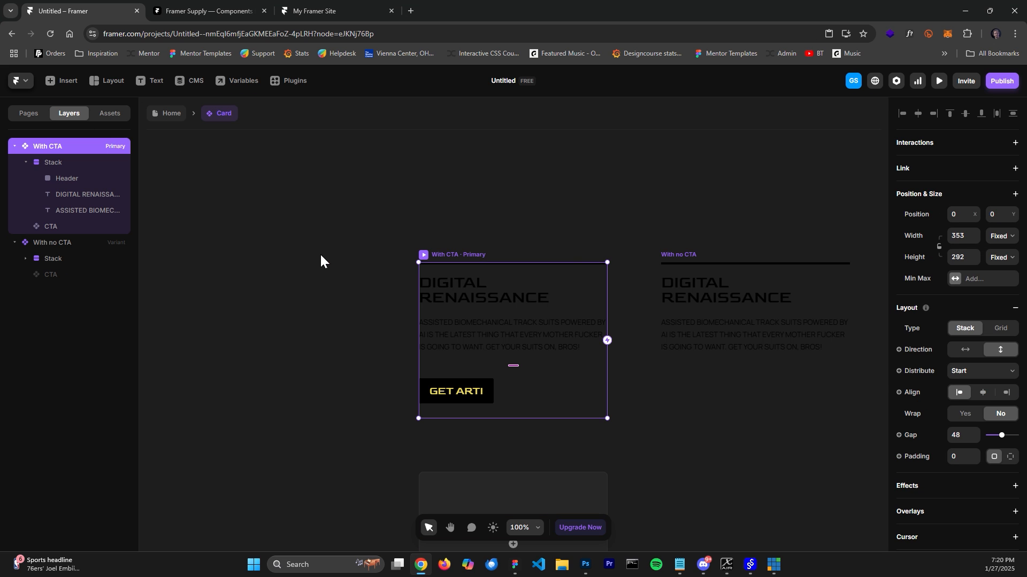
Create a plain-text variable for the content of the DIGITAL RENAISSANCE heading in the With CTA variant
click(473, 297)
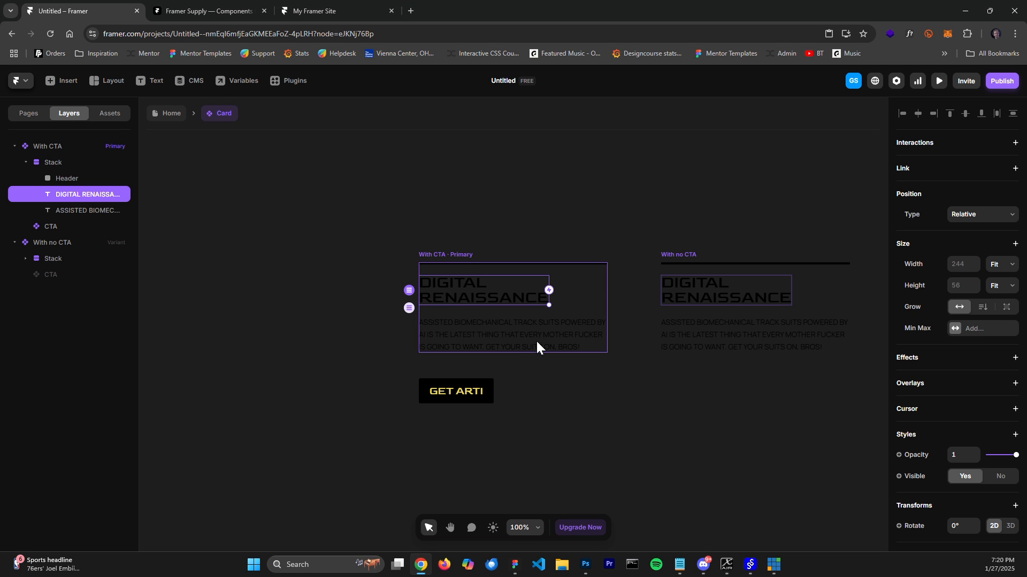
scroll(537, 347, up, 5)
scroll(983, 481, down, 6)
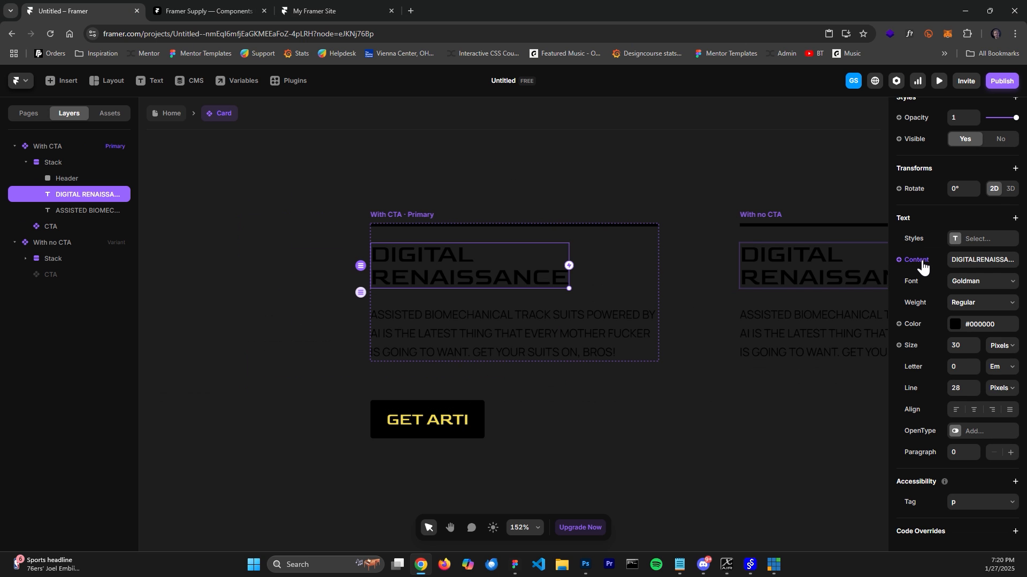
click(818, 258)
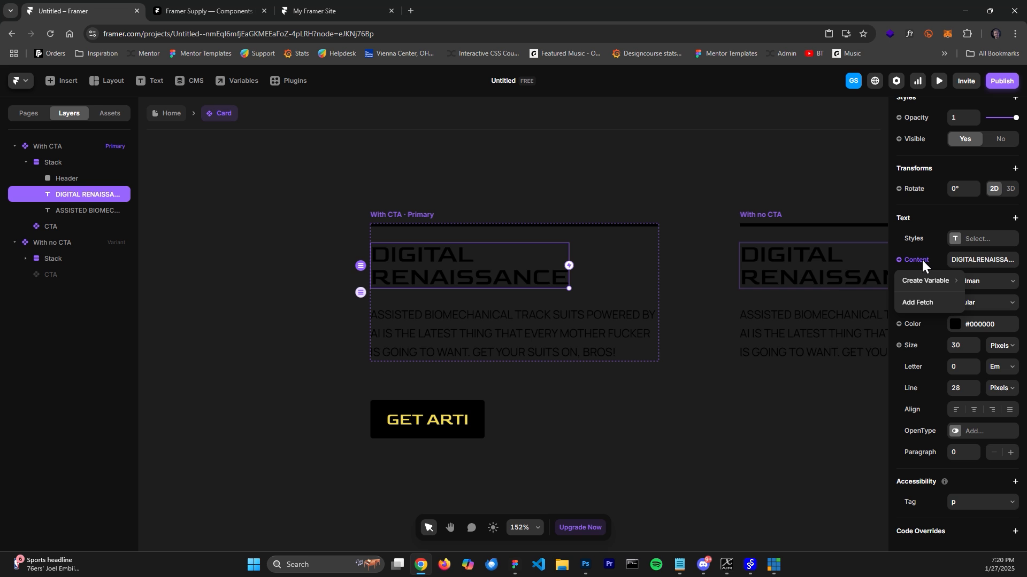
mouse_move(921, 284)
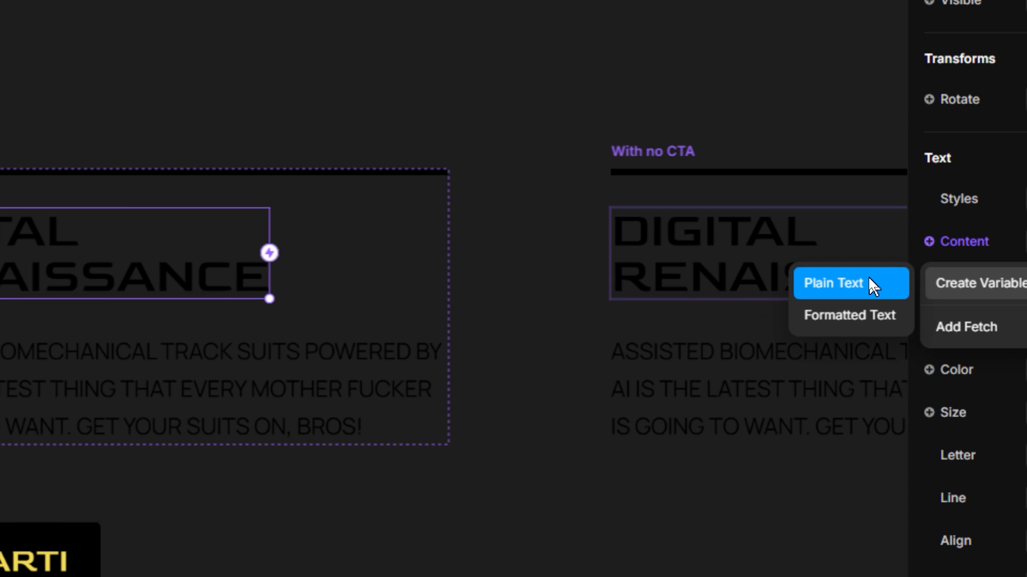
click(869, 277)
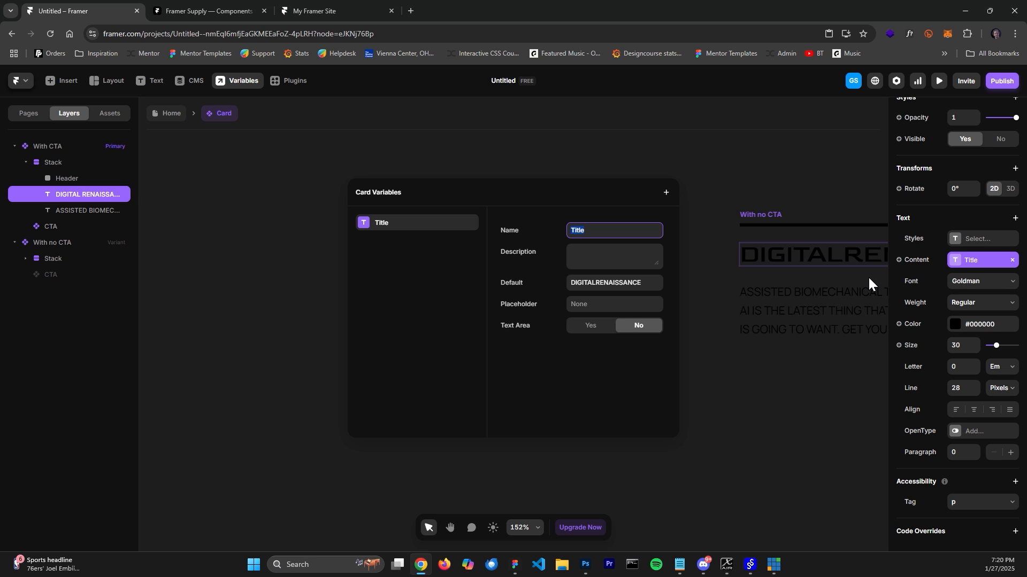
click(704, 143)
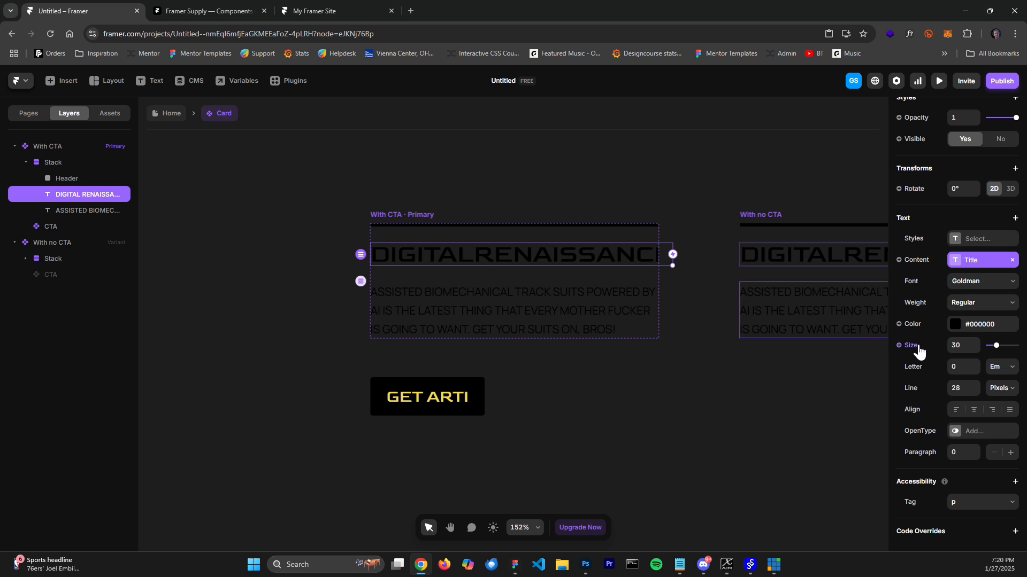
Create a variable named Desc for the content of the description paragraph in the With CTA variant
click(527, 285)
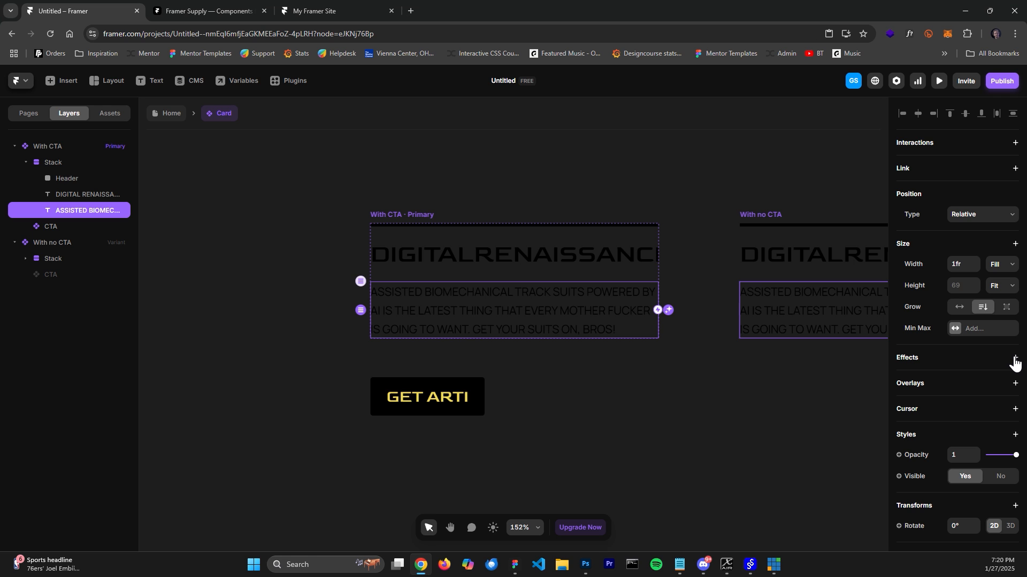
scroll(1014, 363, down, 7)
click(917, 237)
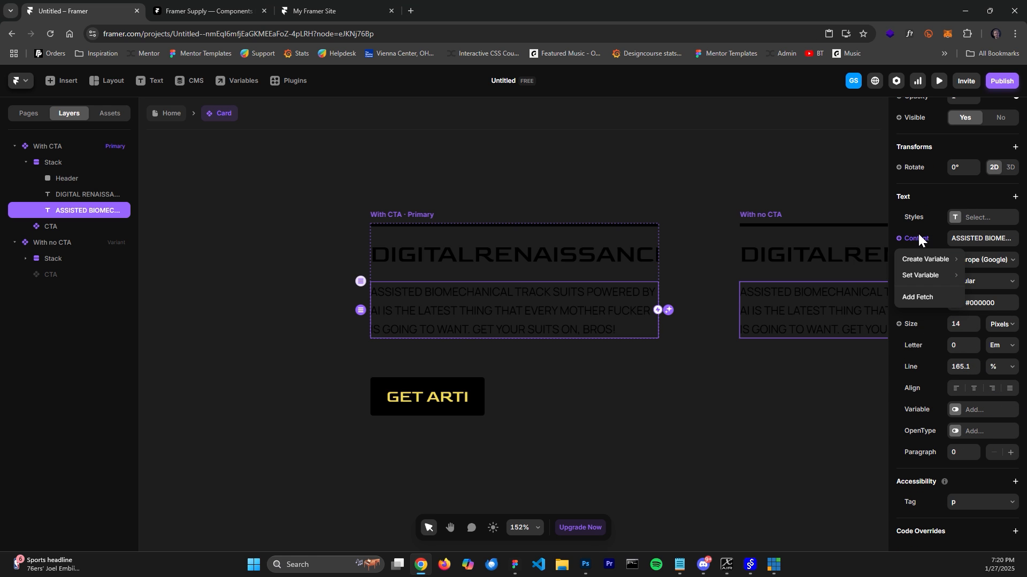
mouse_move(919, 258)
click(864, 262)
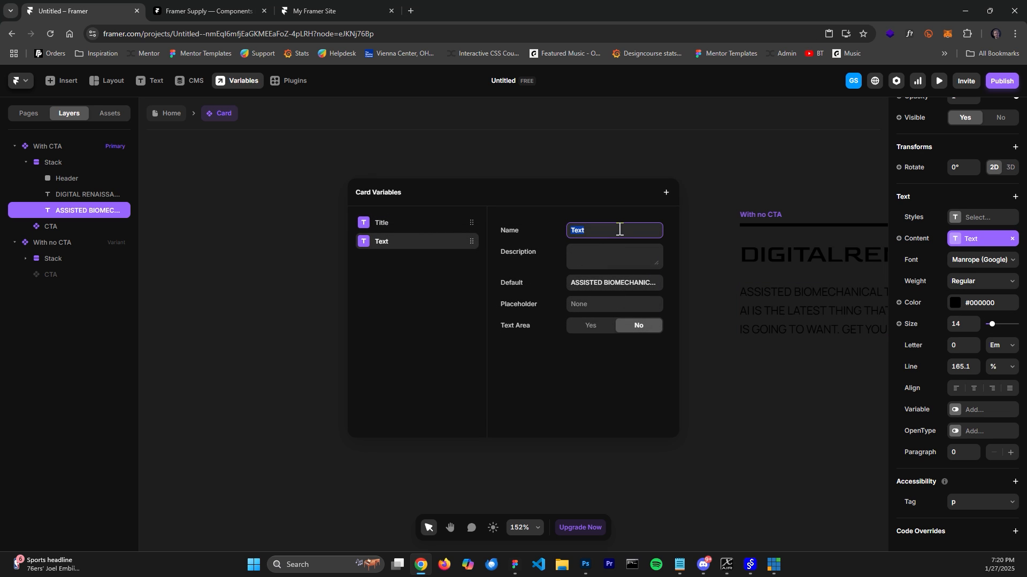
text(Desc)
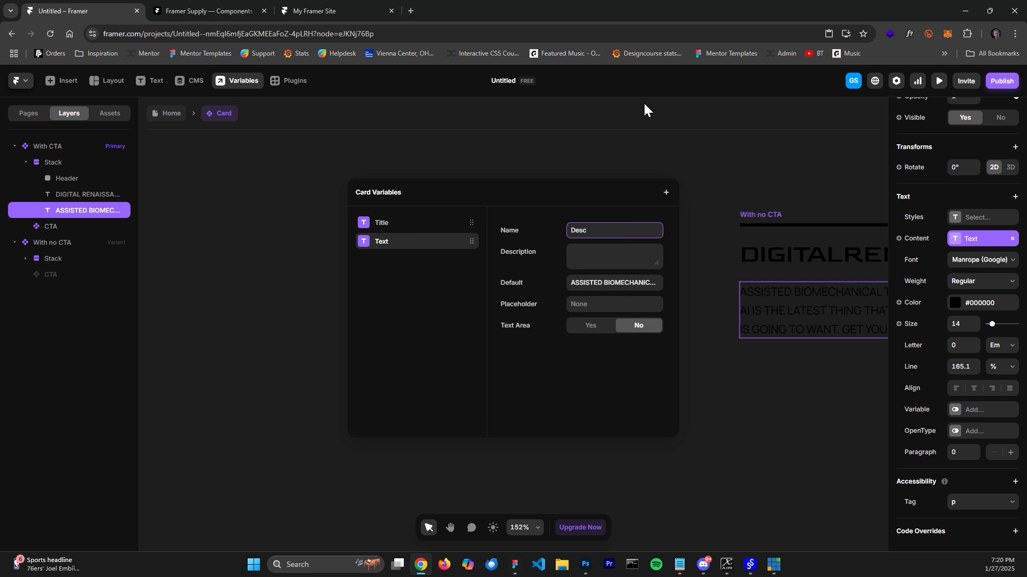
click(655, 144)
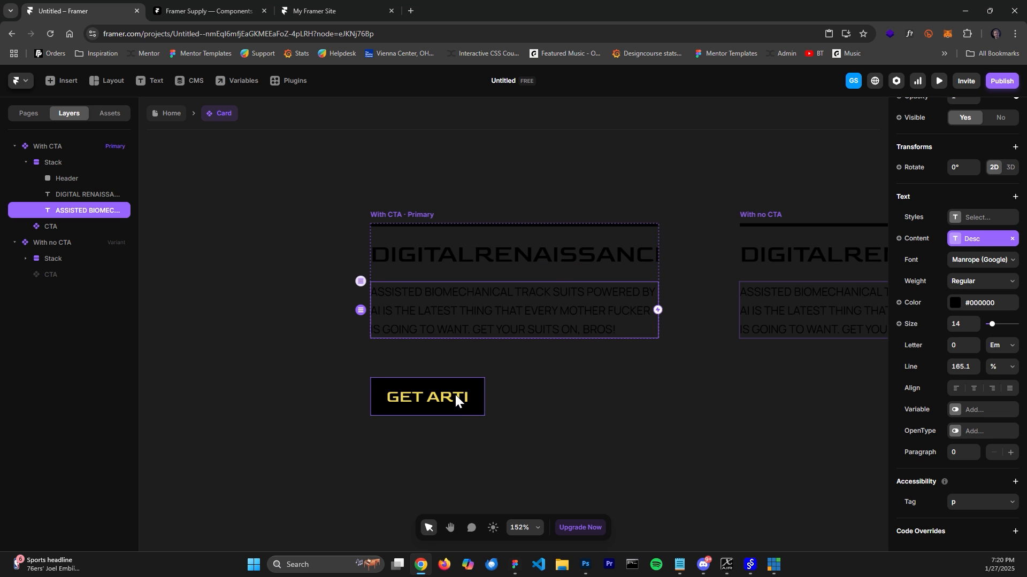
Return to the Home page and set the second card's title to EPIC AI STORIES
click(179, 115)
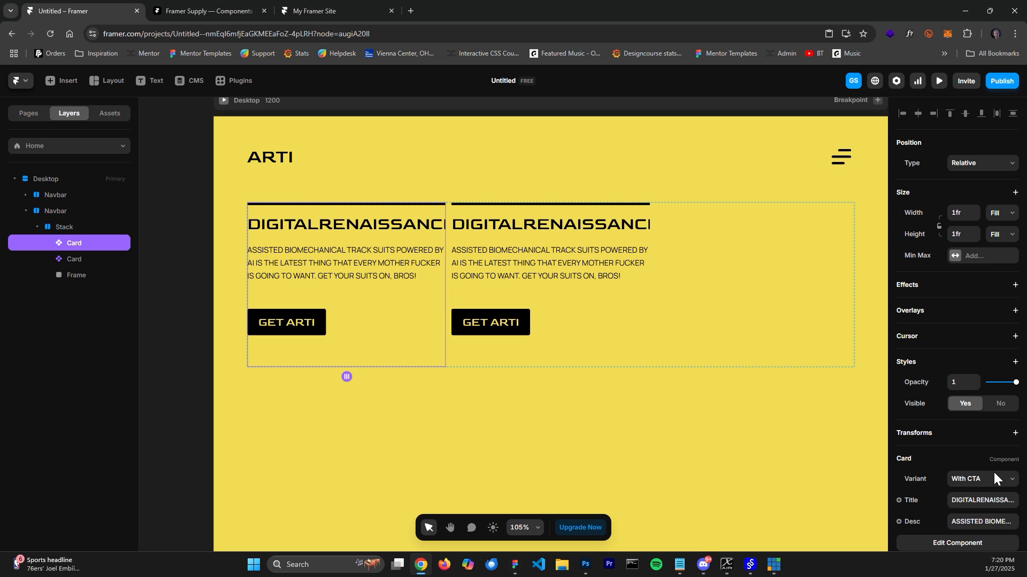
click(531, 242)
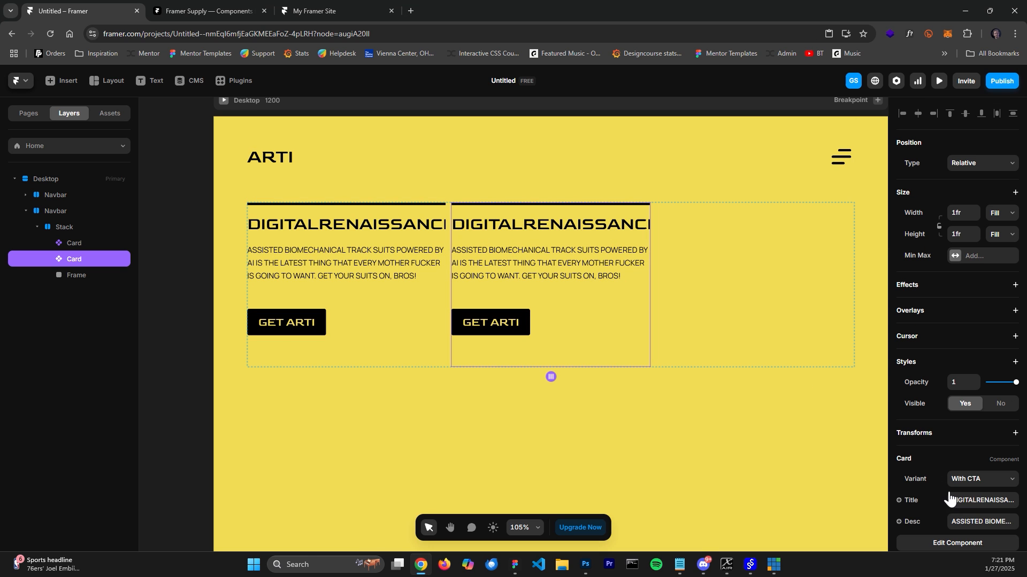
click(982, 505)
click(980, 505)
double_click(979, 506)
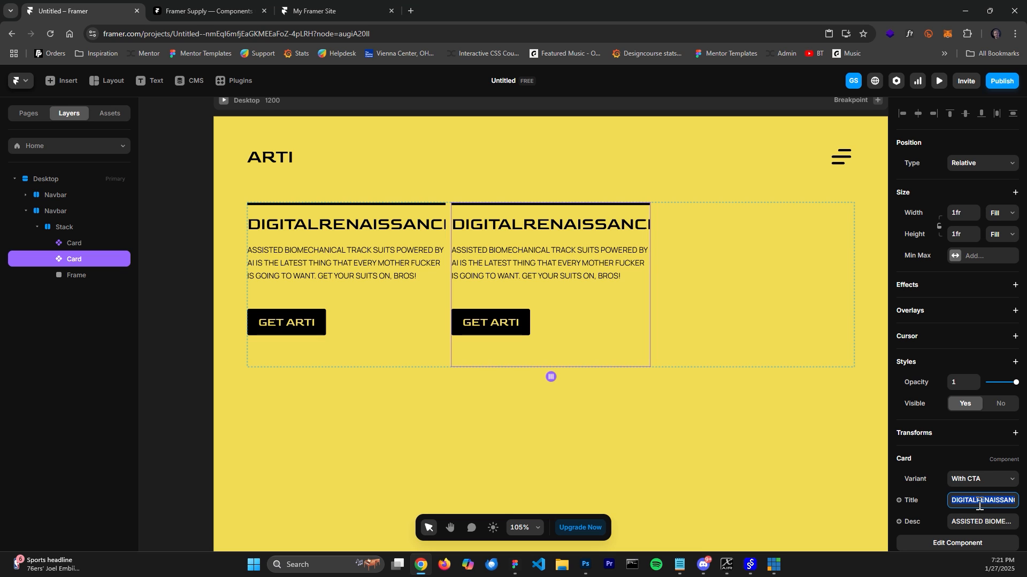
text(EPIC AI STORIES)
click(801, 432)
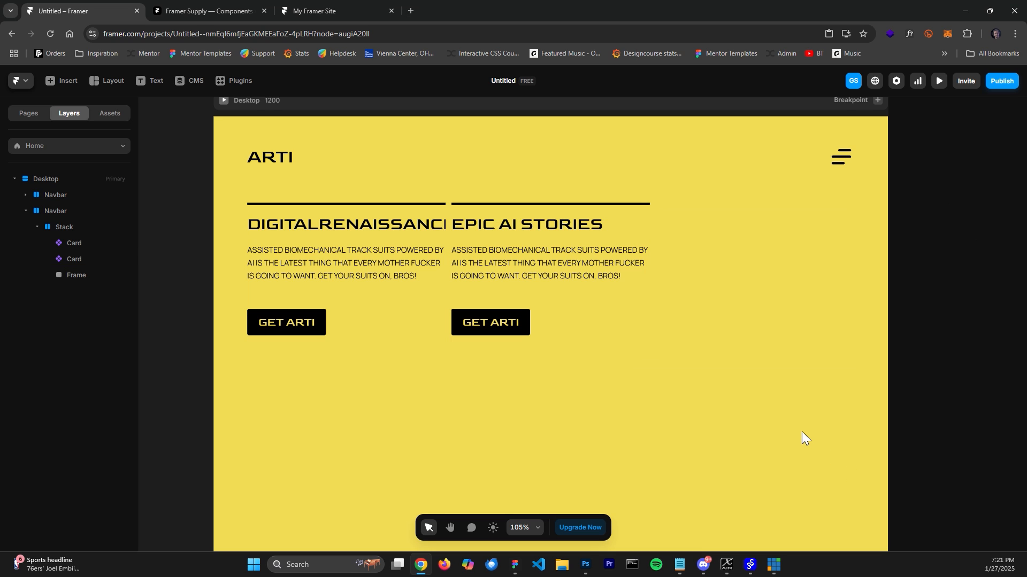
Open the Card component from the first card and set the With CTA heading's width to Fill
click(395, 231)
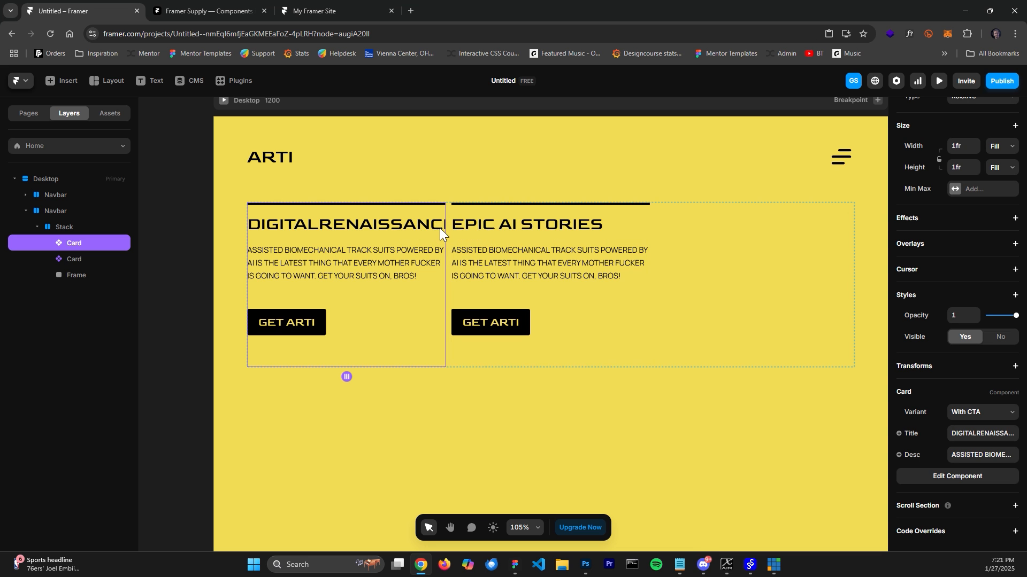
scroll(439, 228, up, 5)
scroll(455, 224, down, 5)
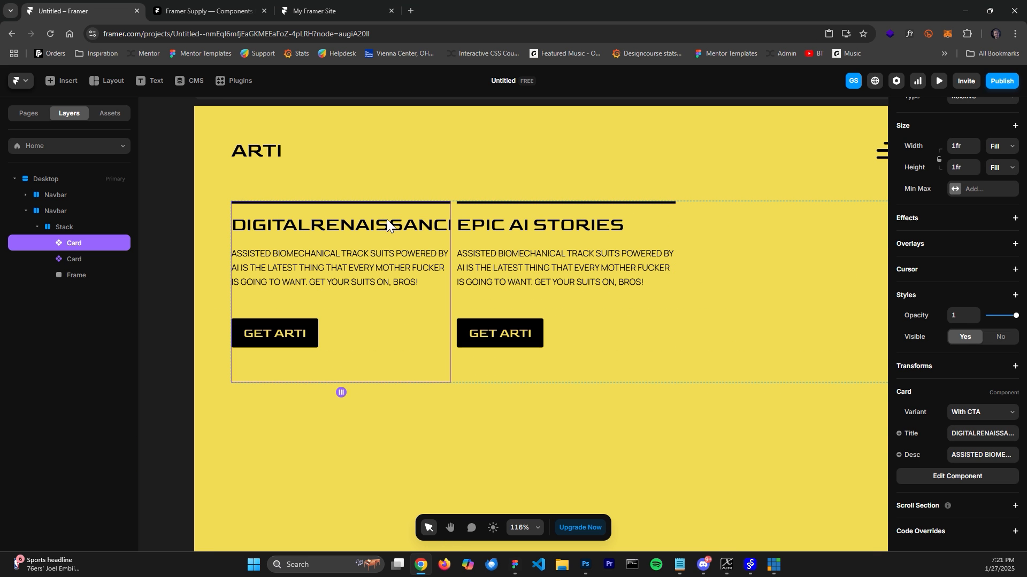
double_click(391, 256)
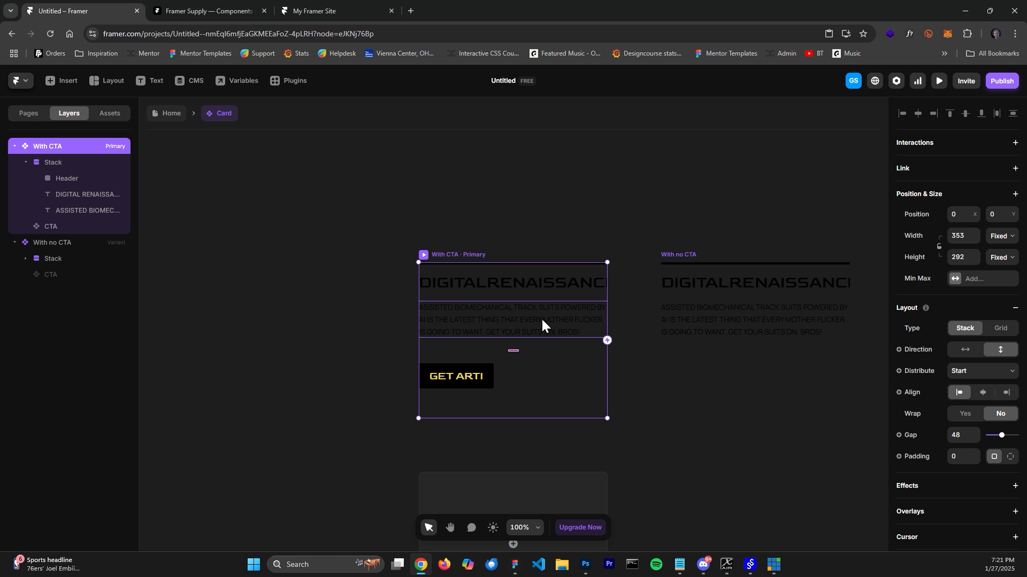
click(549, 281)
scroll(588, 282, up, 3)
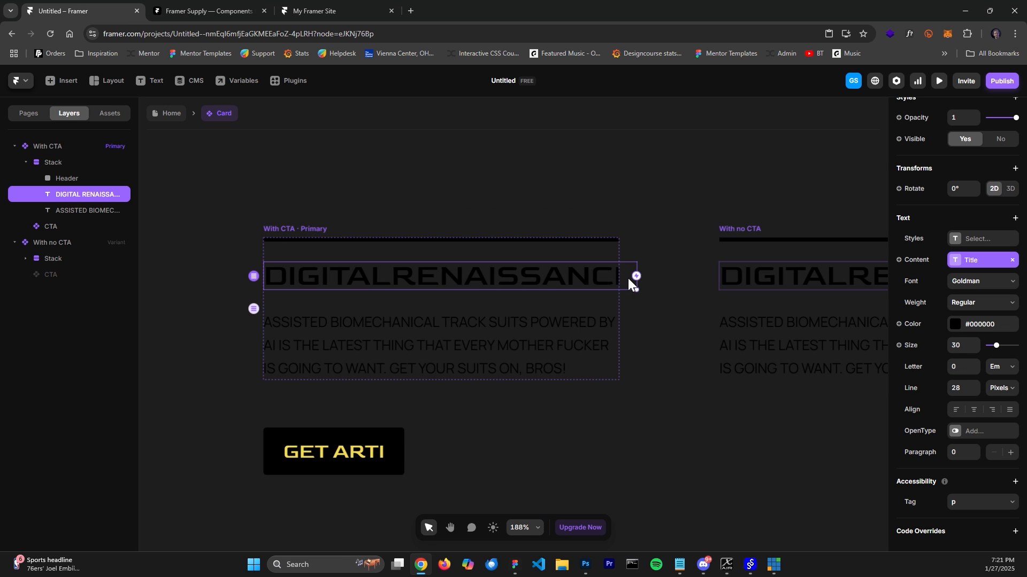
scroll(941, 214, up, 6)
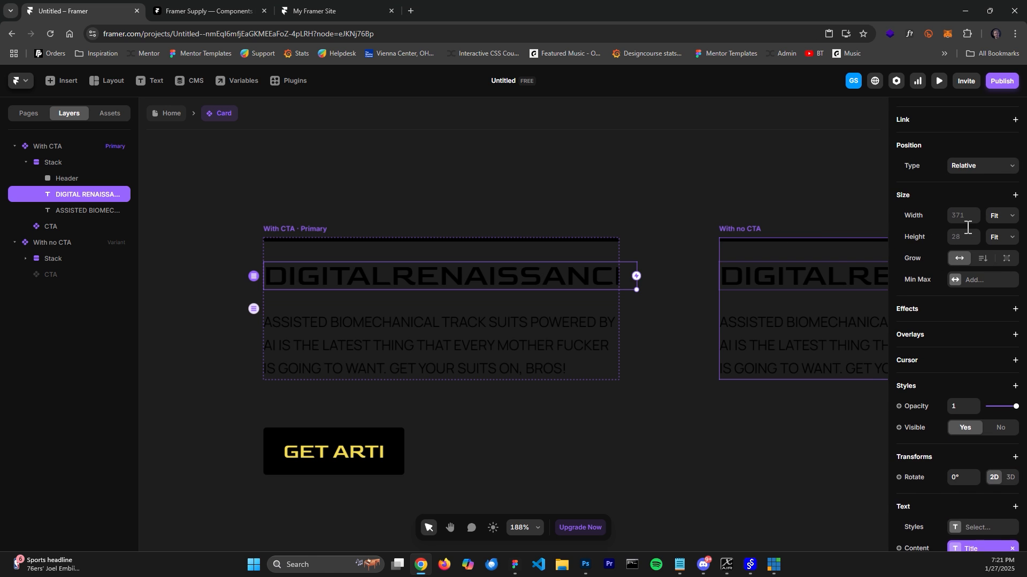
click(991, 267)
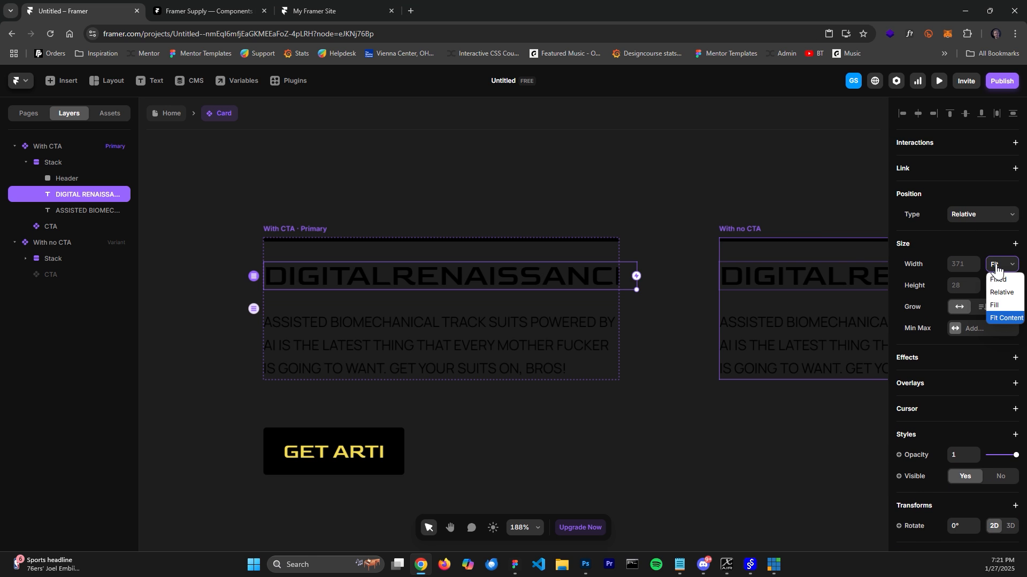
click(1000, 309)
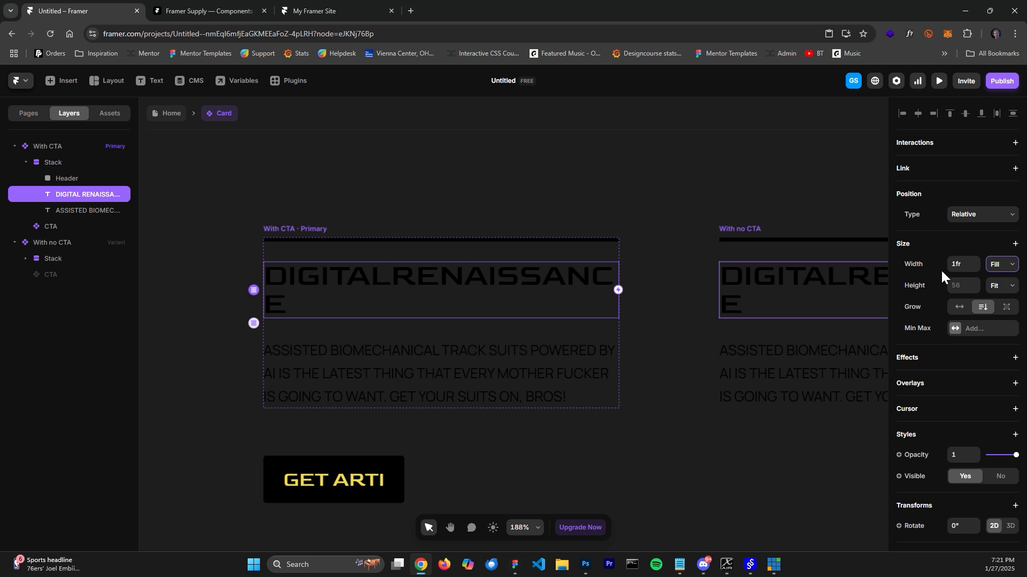
Set the font size of the With CTA variant's heading to 25
scroll(944, 406, down, 5)
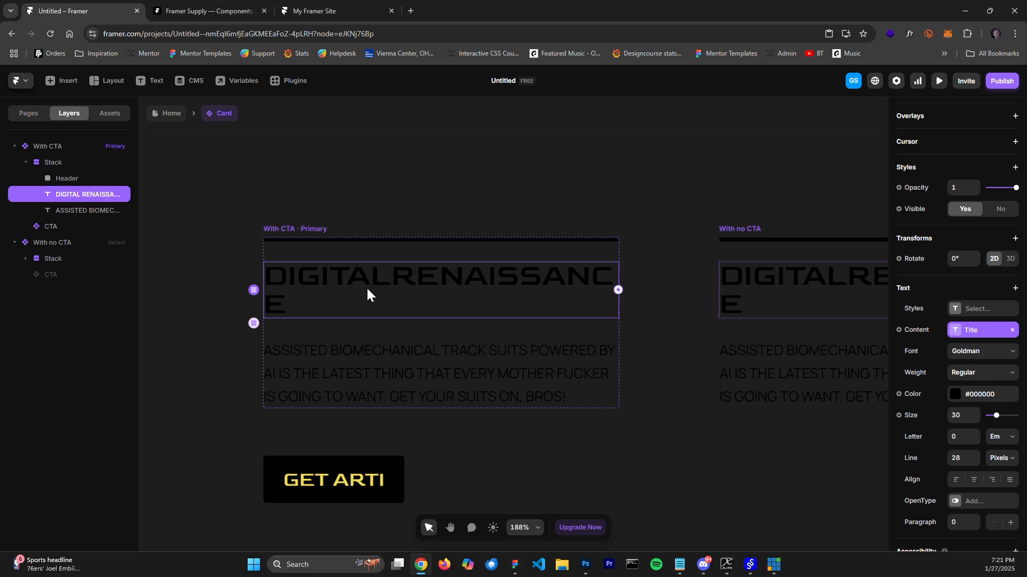
scroll(944, 372, down, 2)
click(960, 348)
key(Down)
key(Down)
key(Down)
key(Down)
key(Down)
key(Down)
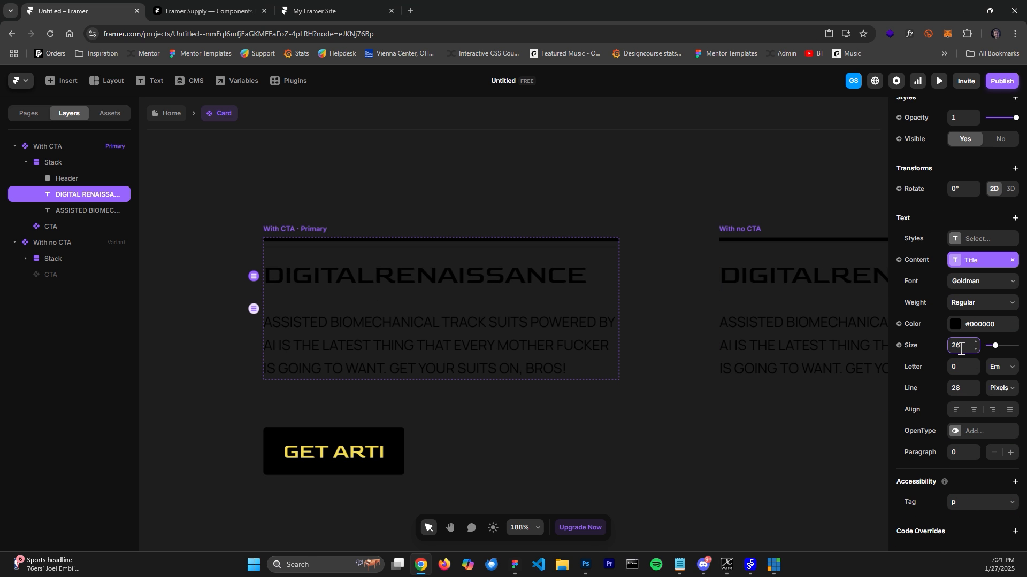
key(Up)
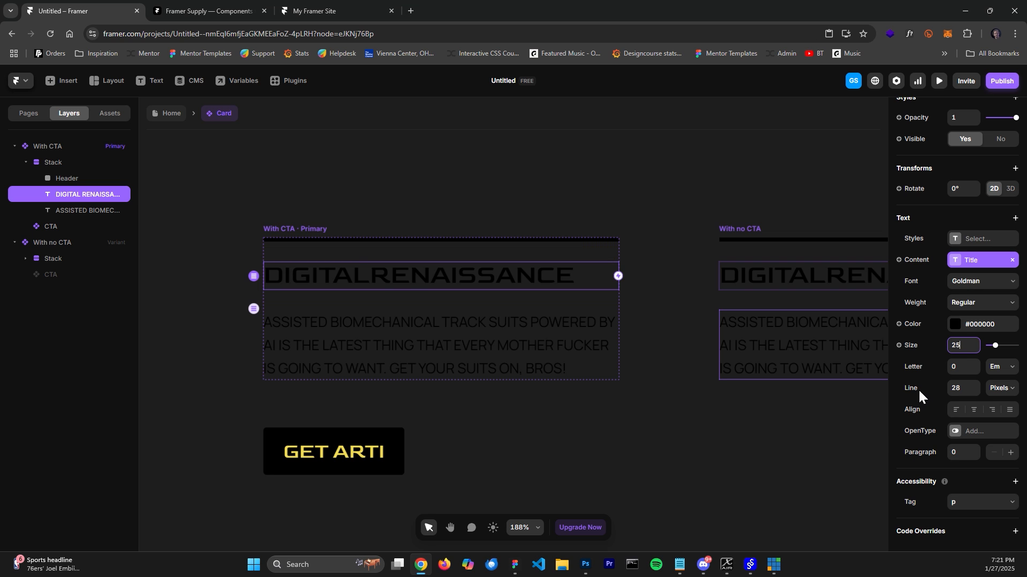
click(968, 343)
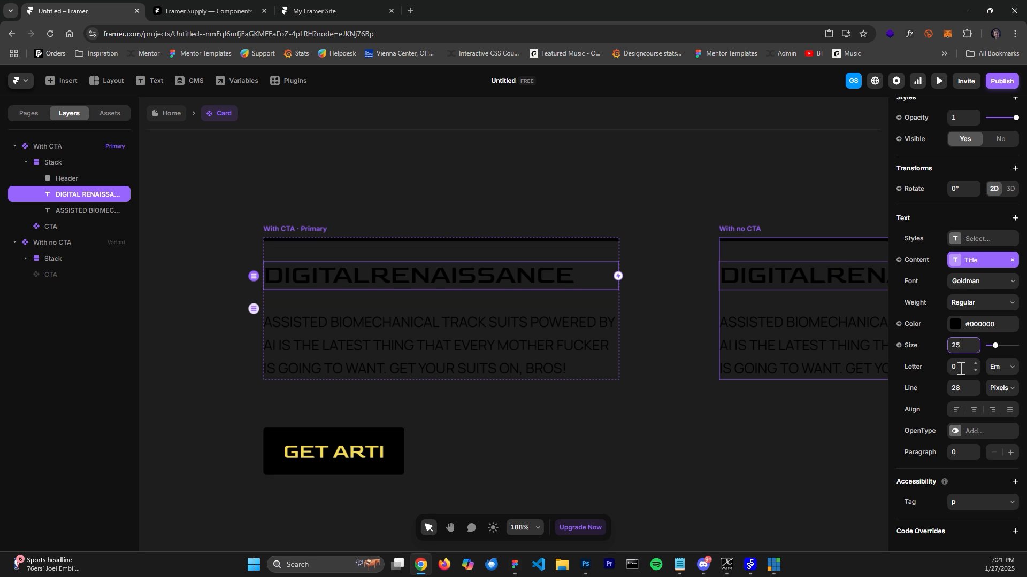
Compare the heading's text settings in the With no CTA variant with those in the primary variant
click(808, 266)
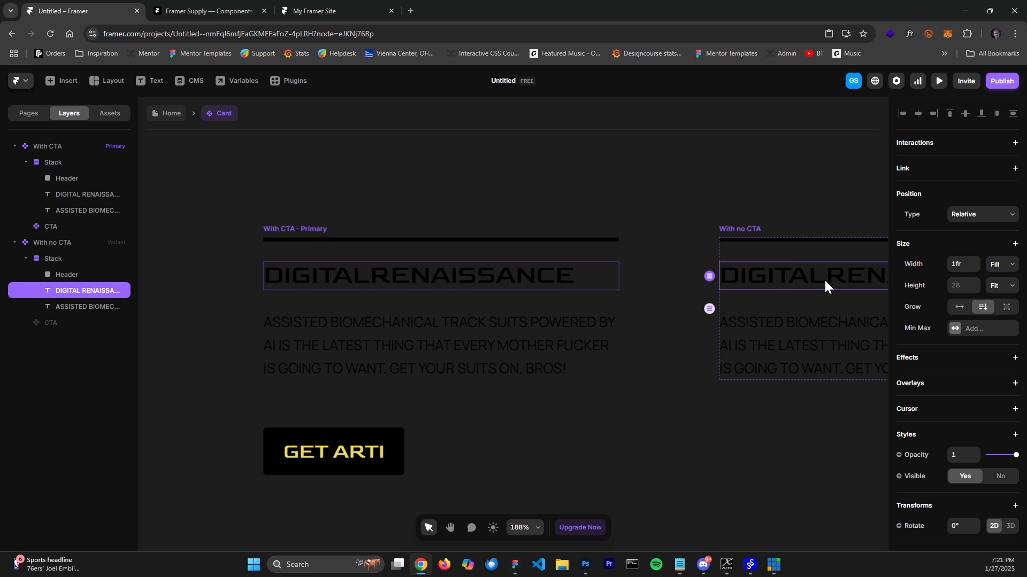
scroll(979, 422, down, 4)
scroll(977, 420, down, 3)
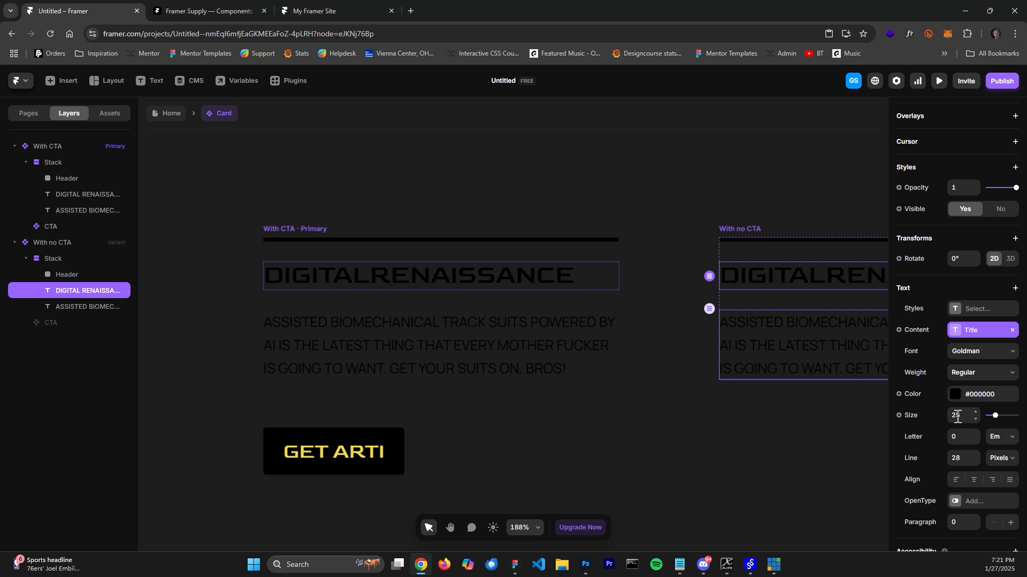
scroll(794, 406, down, 3)
key(space)
drag(787, 440, 743, 378)
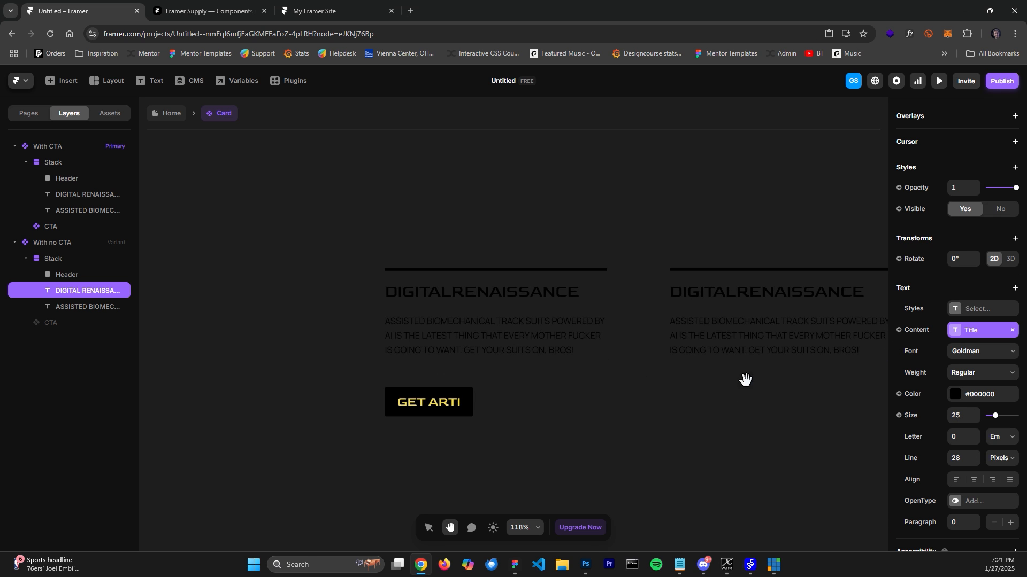
click(522, 290)
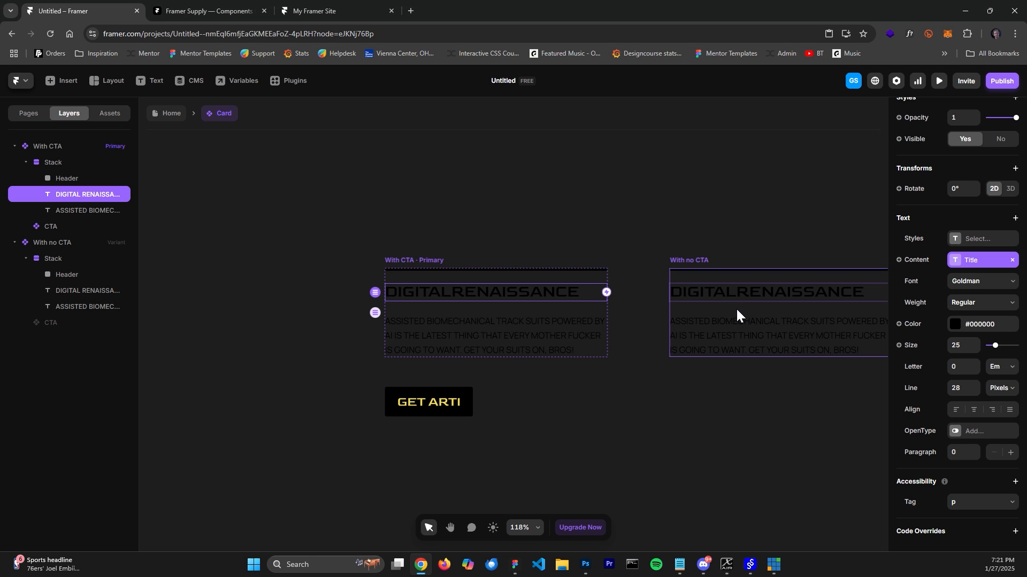
Return to the Home page and switch the EPIC AI STORIES card to the With no CTA variant
click(172, 120)
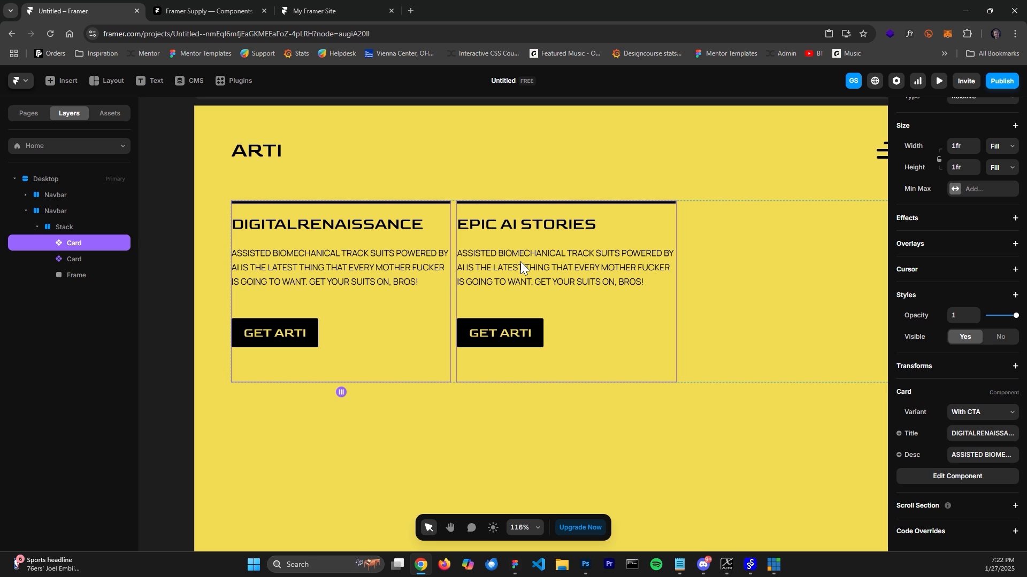
click(524, 228)
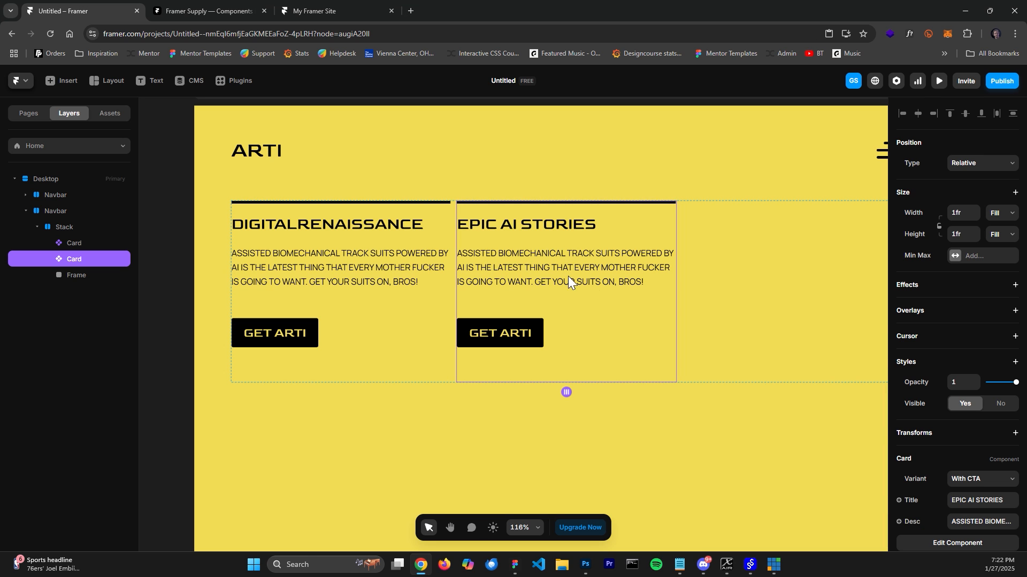
scroll(963, 390, down, 2)
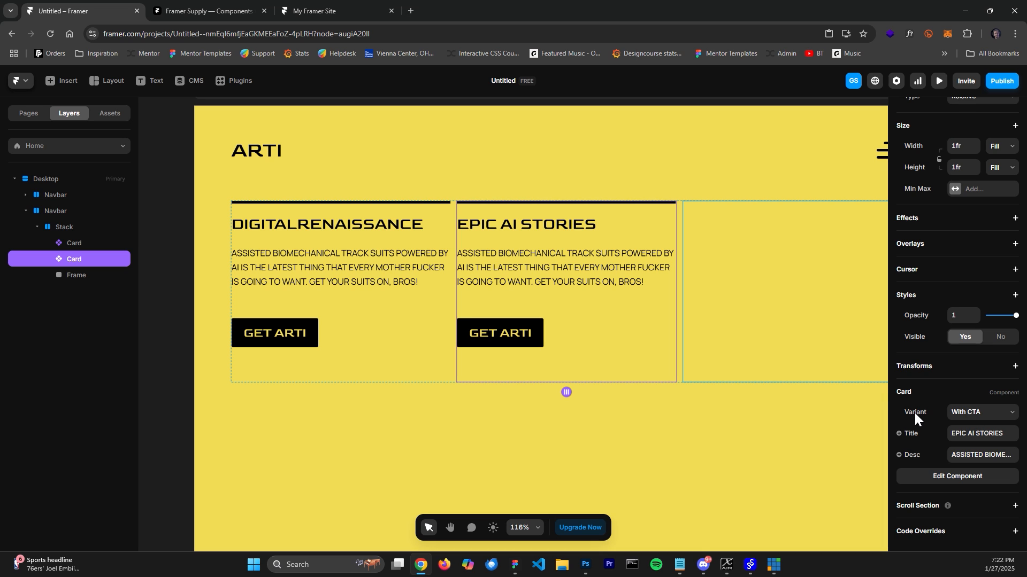
click(957, 416)
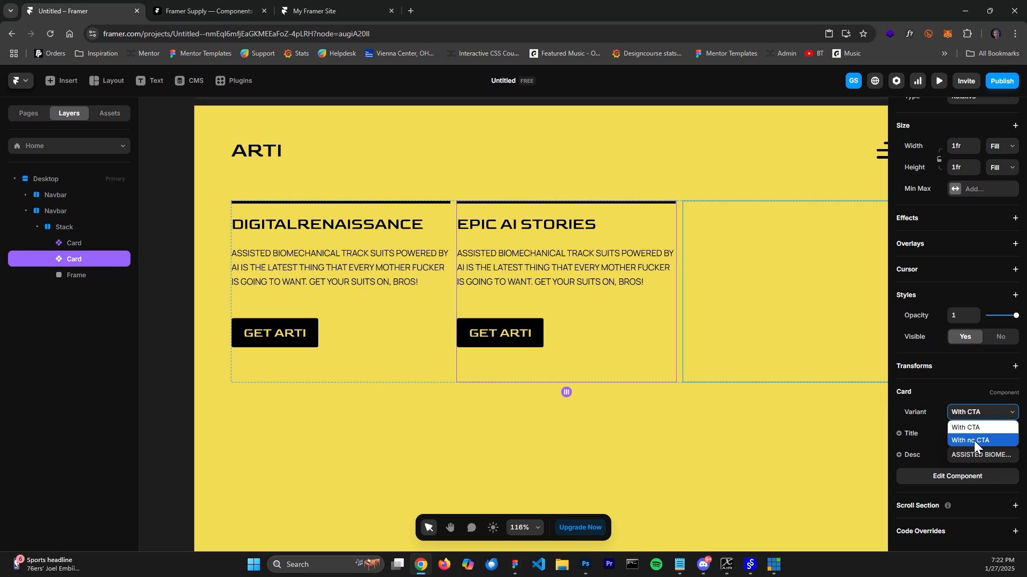
click(973, 441)
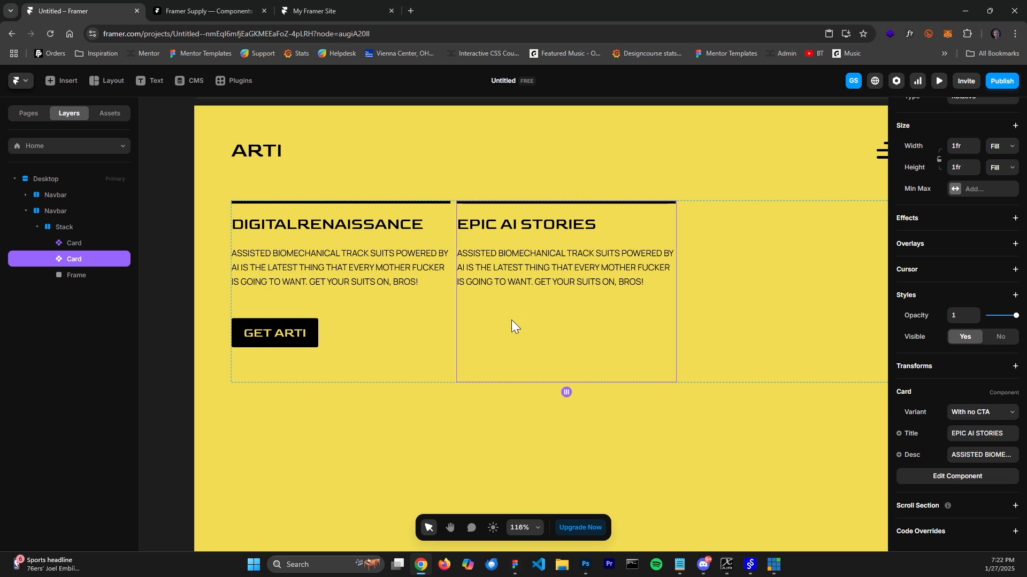
Delete the empty frame from the card stack and duplicate the EPIC AI STORIES card to fill the third column
click(81, 275)
key(Delete)
click(74, 259)
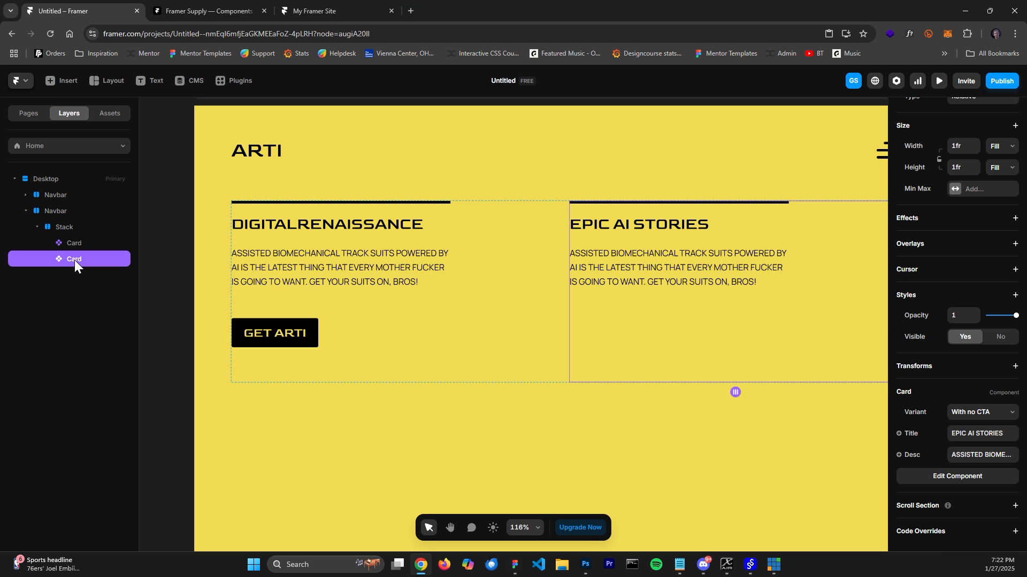
key(ctrl+d)
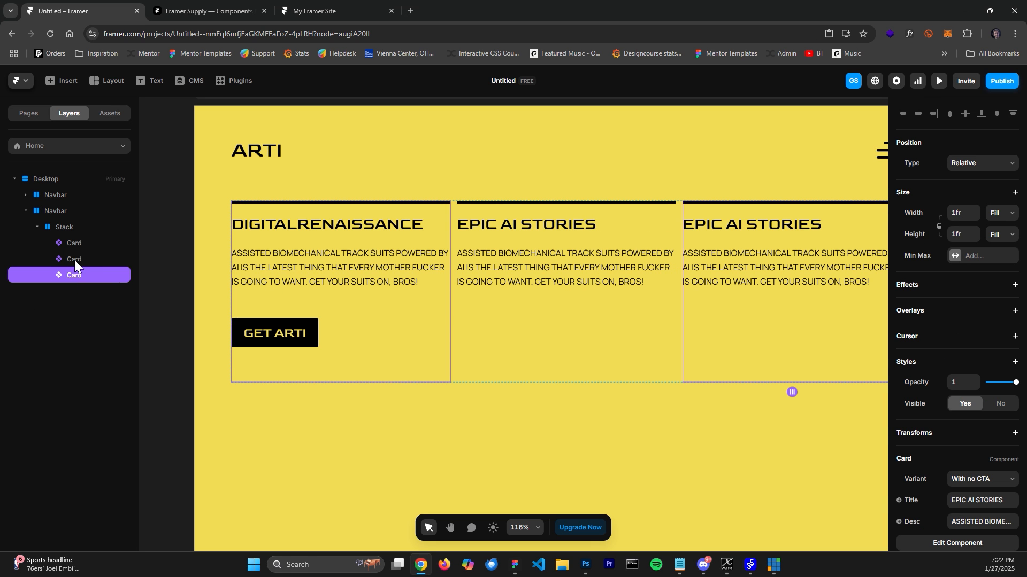
scroll(532, 342, down, 2)
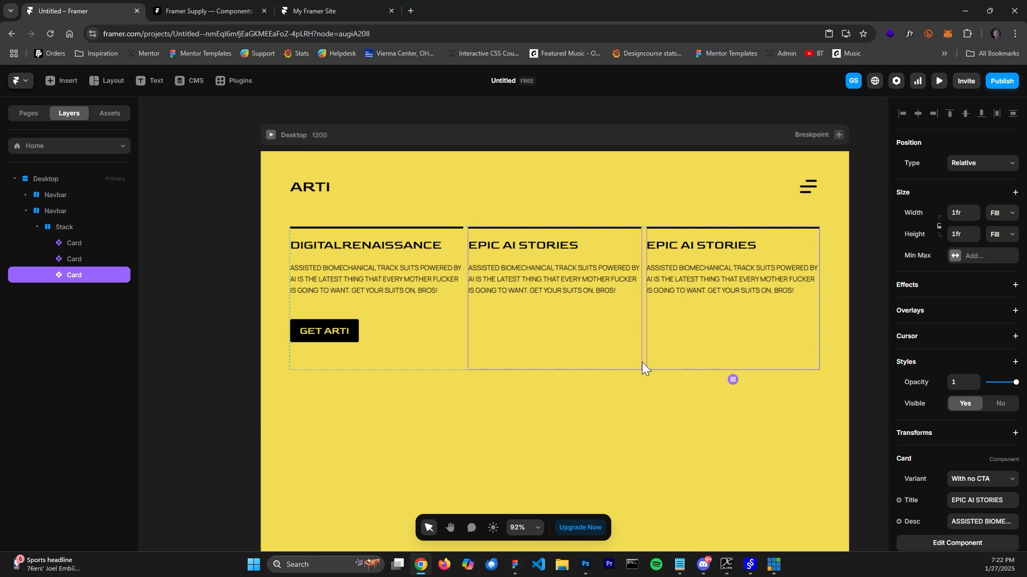
scroll(687, 354, up, 2)
scroll(686, 354, down, 2)
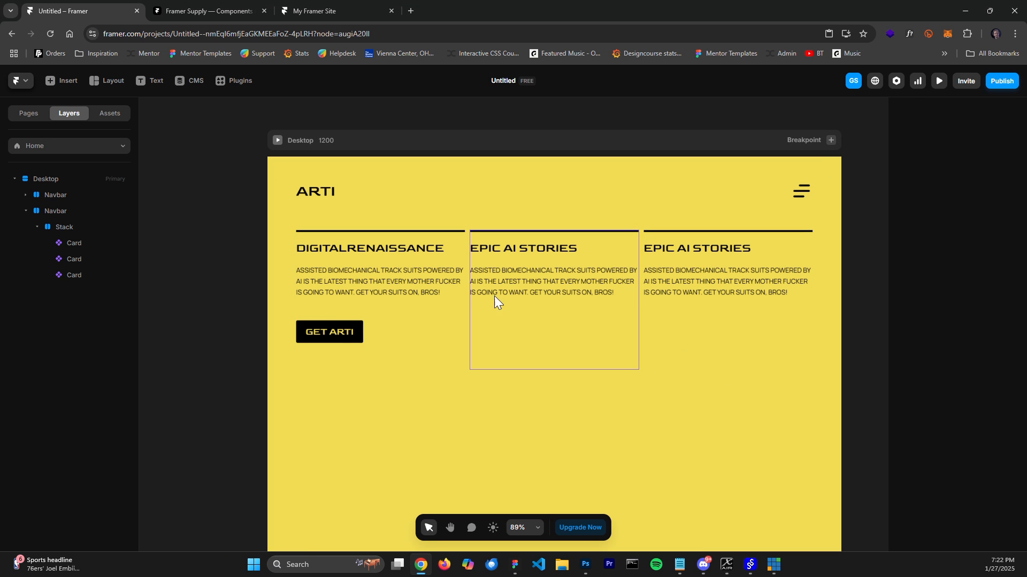
Widen the gap between the cards in the stack to about 57
click(451, 246)
click(466, 246)
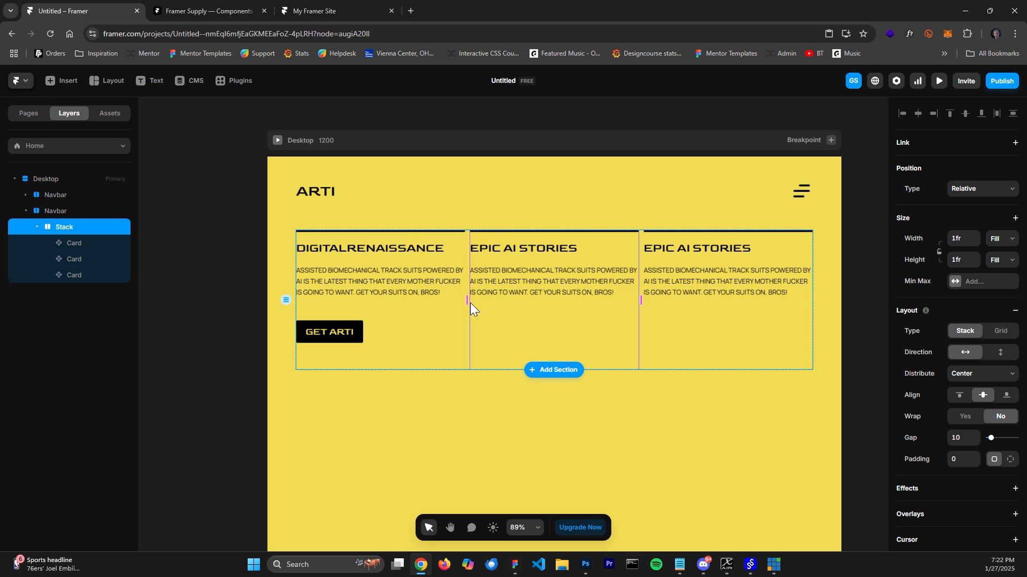
drag(470, 302, 490, 305)
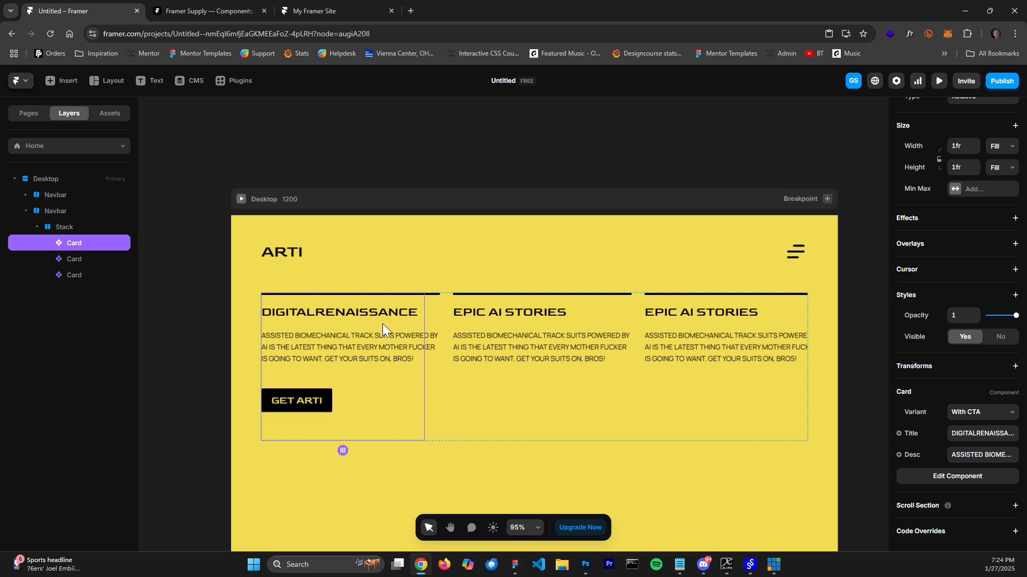
scroll(426, 330, up, 5)
scroll(407, 323, down, 5)
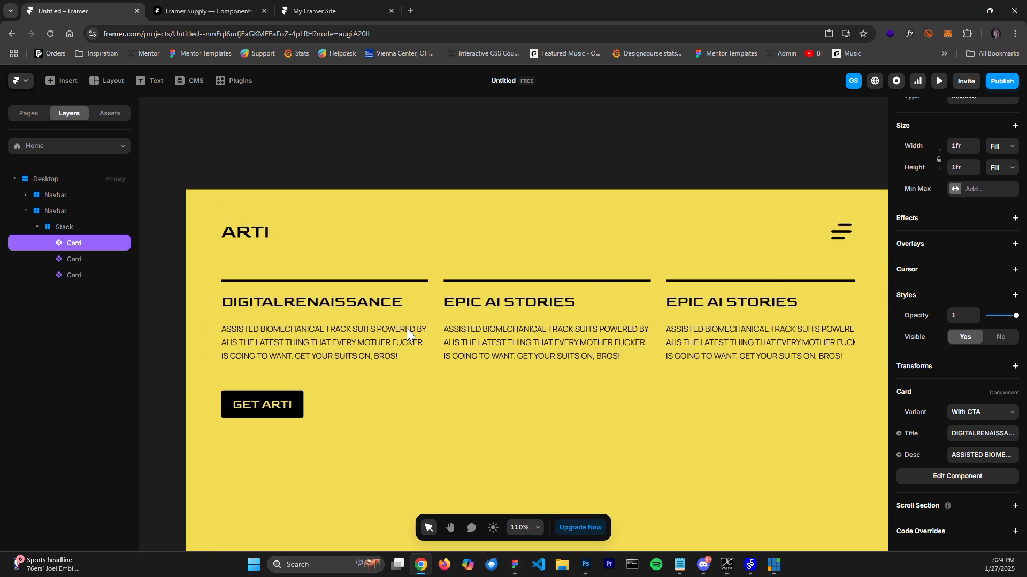
Set the width of the inner stack in the Card component's With CTA variant to Fill and return to the Home page
double_click(351, 319)
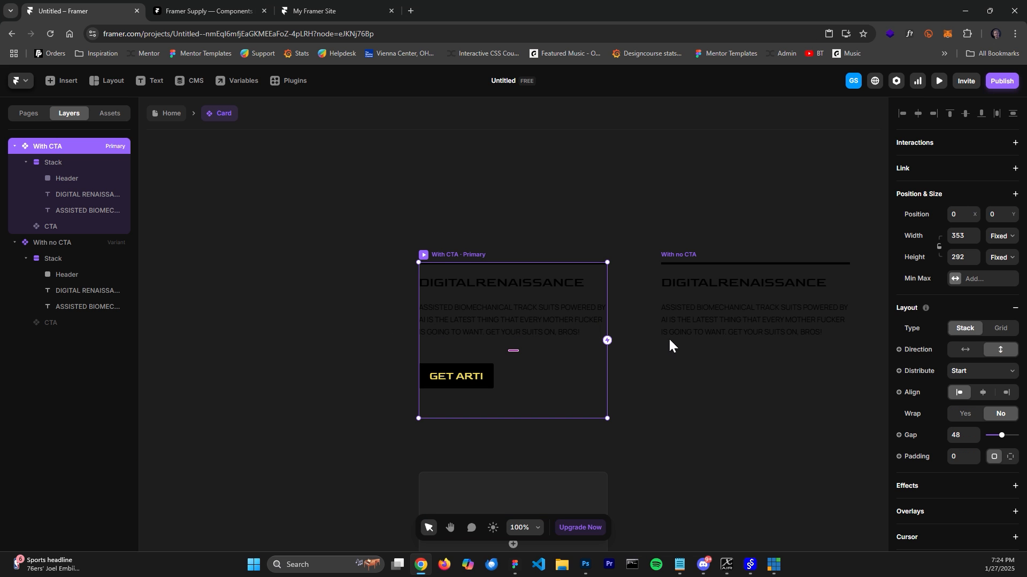
click(54, 163)
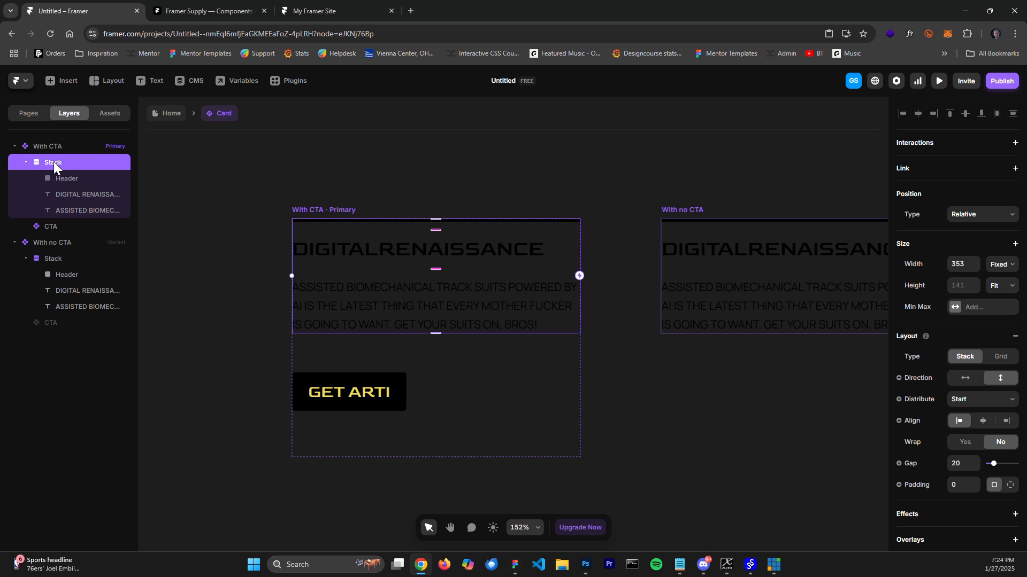
click(1001, 265)
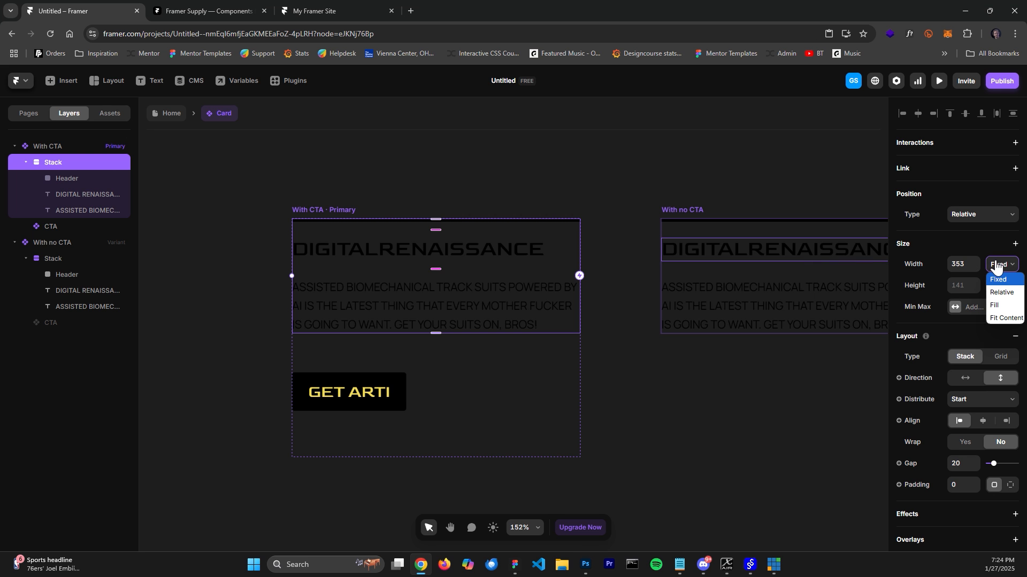
click(994, 305)
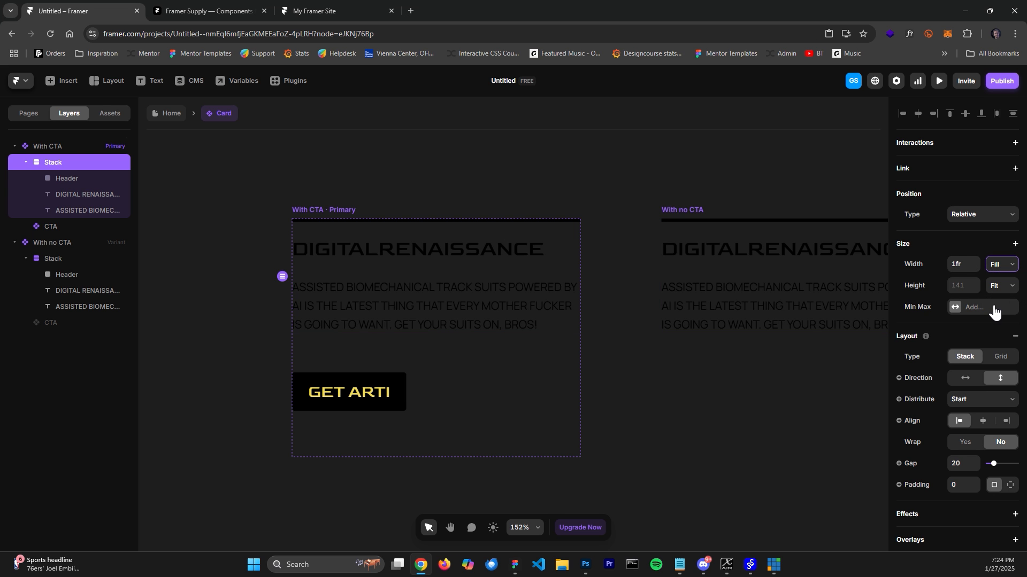
click(167, 115)
scroll(403, 368, up, 5)
scroll(599, 331, down, 9)
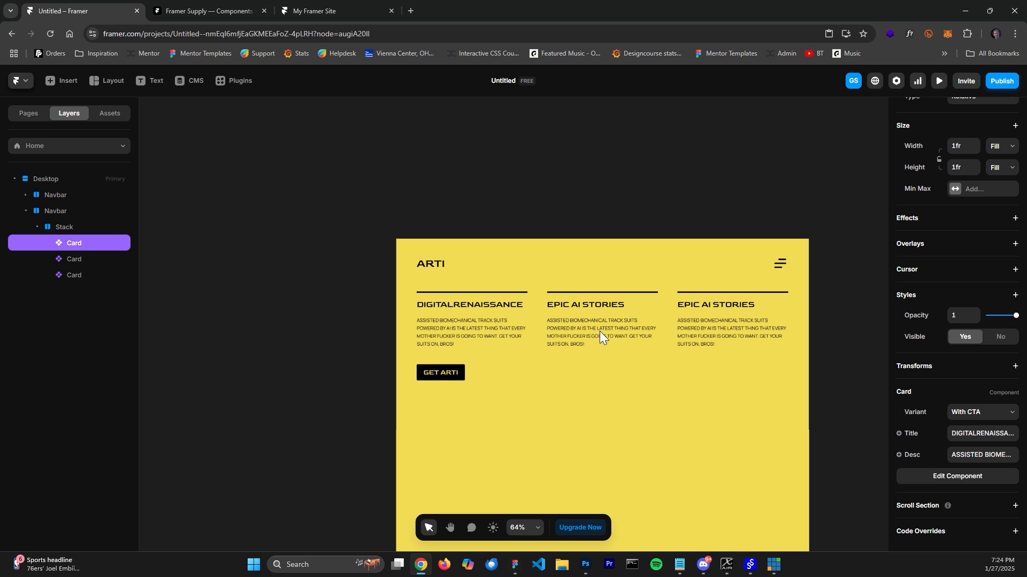
scroll(633, 360, up, 4)
scroll(634, 360, down, 5)
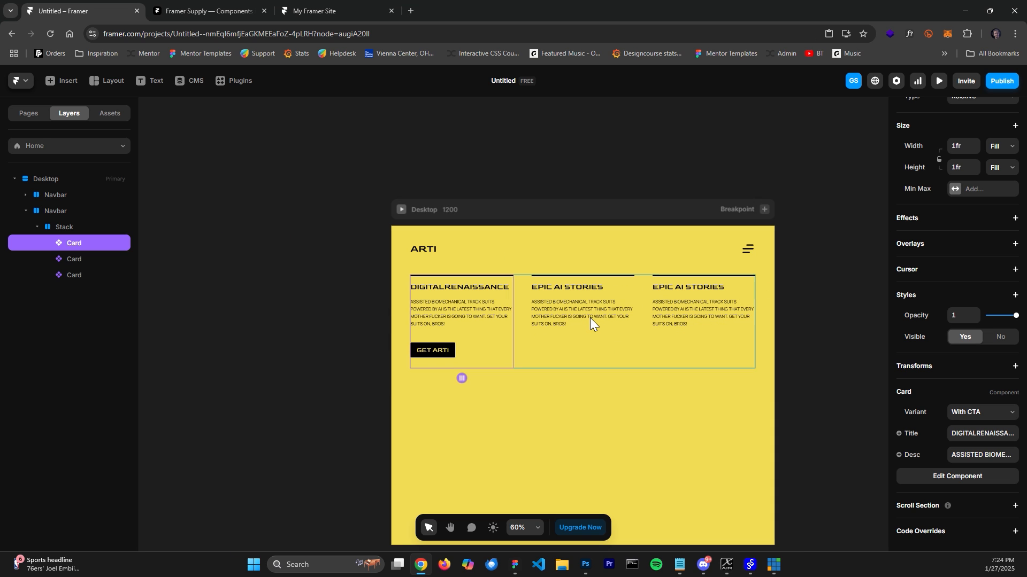
Reduce the gap between the cards in the Home page stack to 29
click(519, 318)
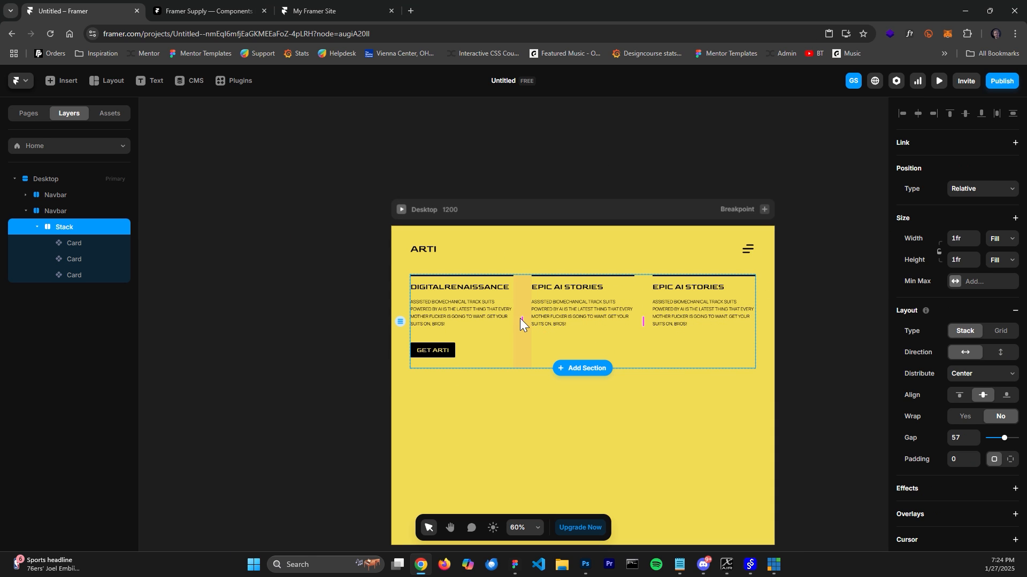
drag(522, 322, 518, 322)
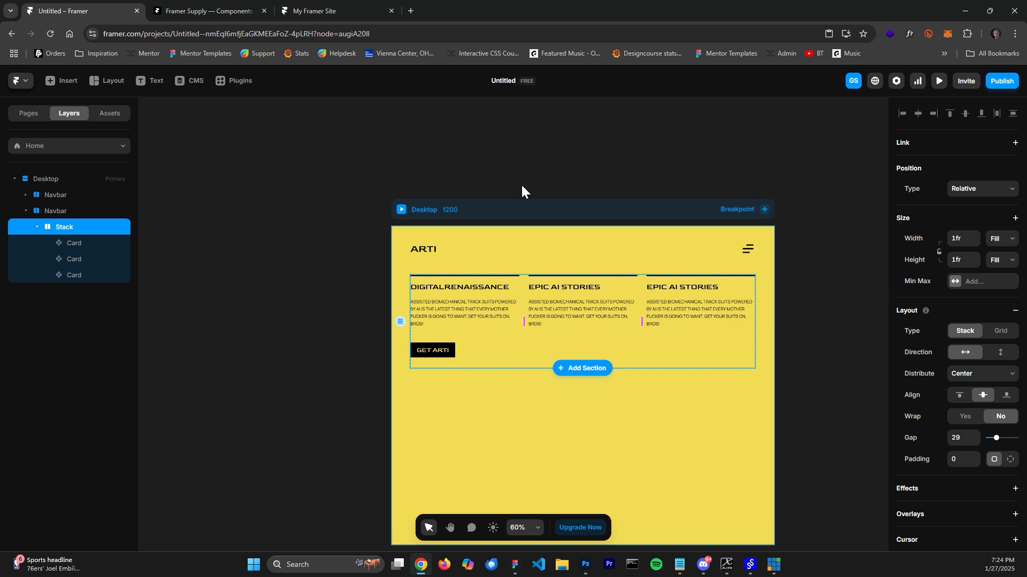
click(515, 165)
click(522, 339)
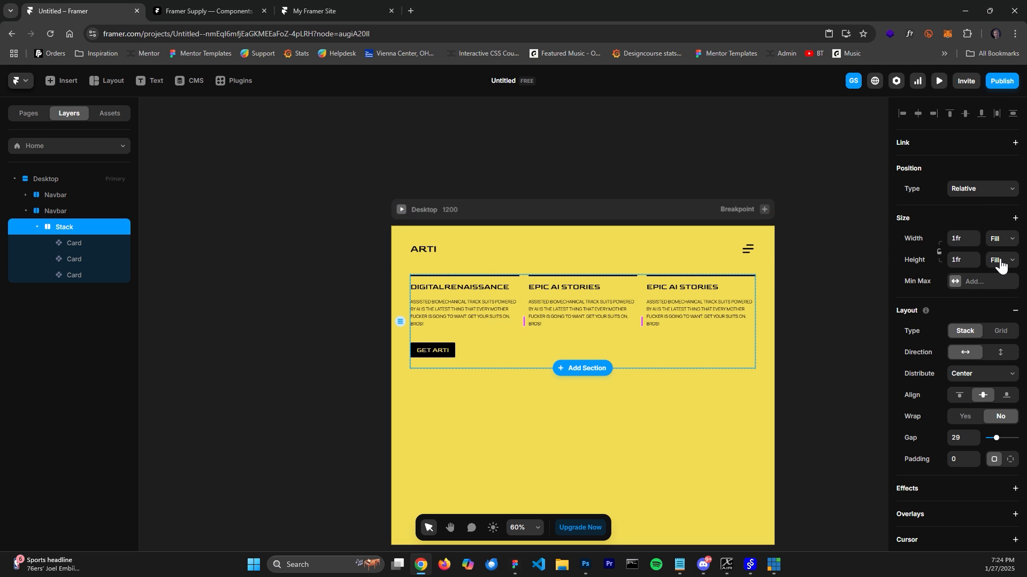
Set the height of the lower Navbar container that holds the card stack to Fit Content
click(59, 211)
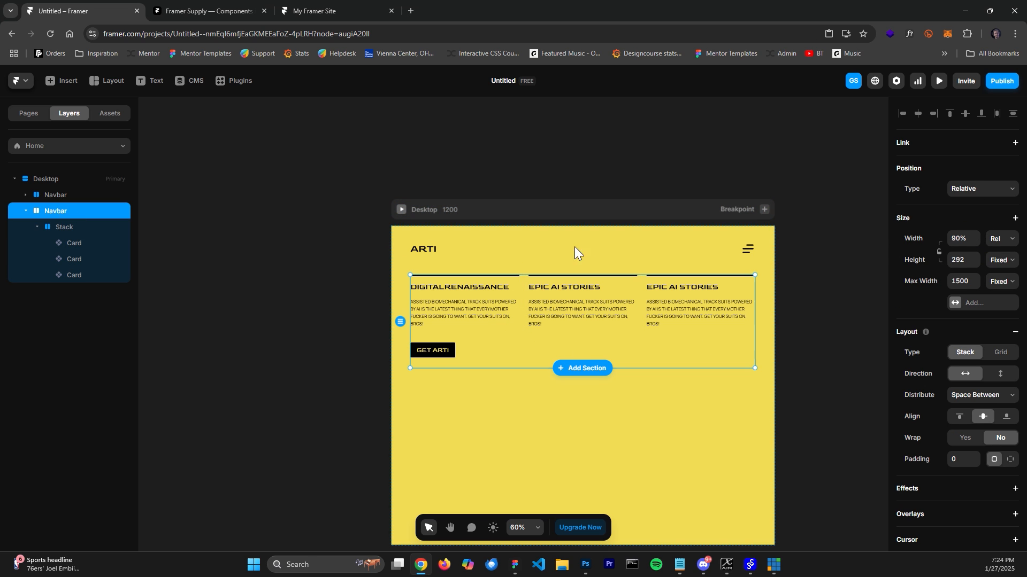
click(1001, 260)
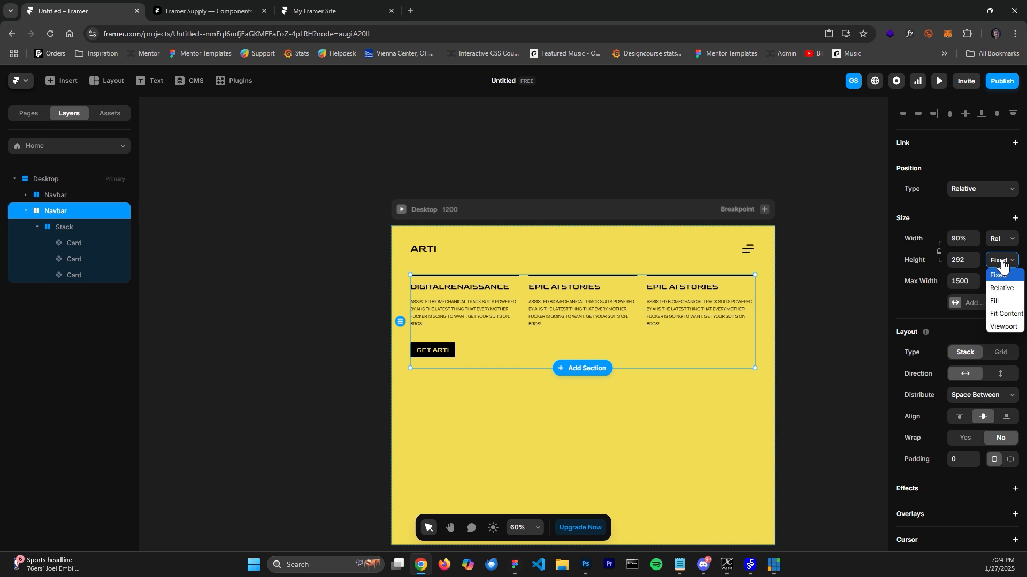
click(999, 312)
scroll(454, 355, up, 5)
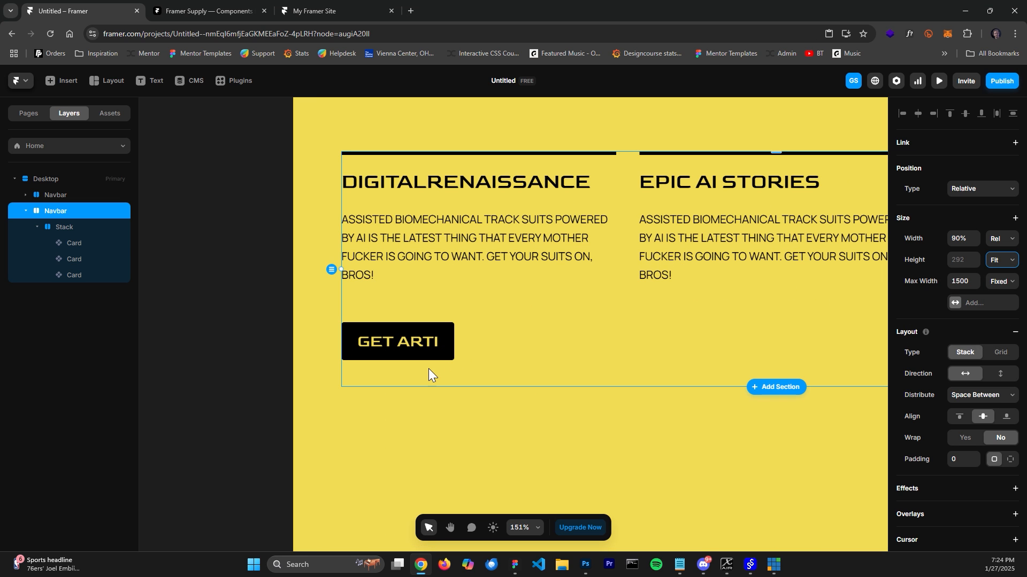
Set the height of the stack holding the three cards to Fit Content
click(72, 228)
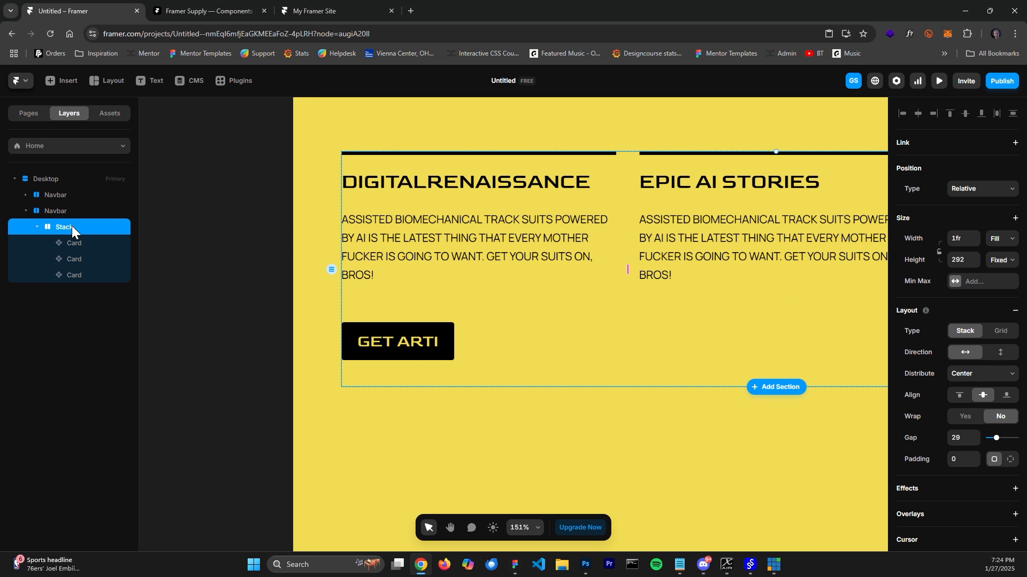
scroll(717, 358, down, 6)
scroll(845, 404, up, 3)
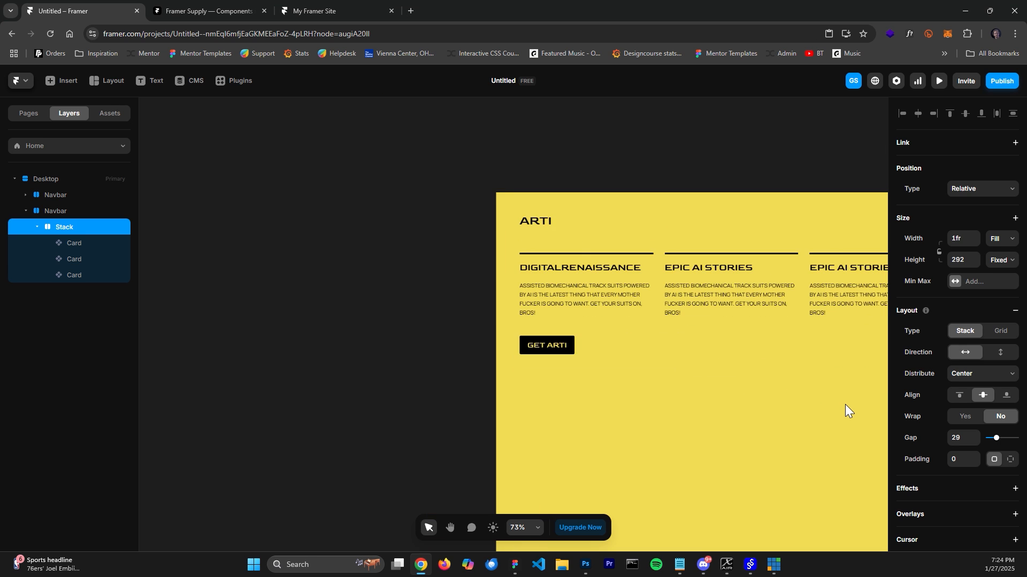
key(space)
drag(795, 402, 580, 393)
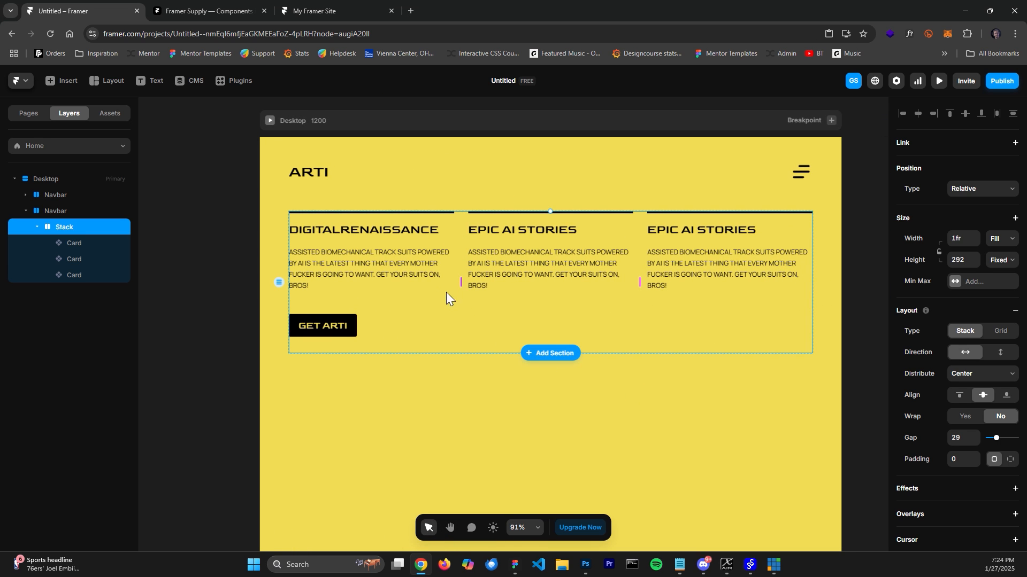
click(1000, 260)
click(998, 315)
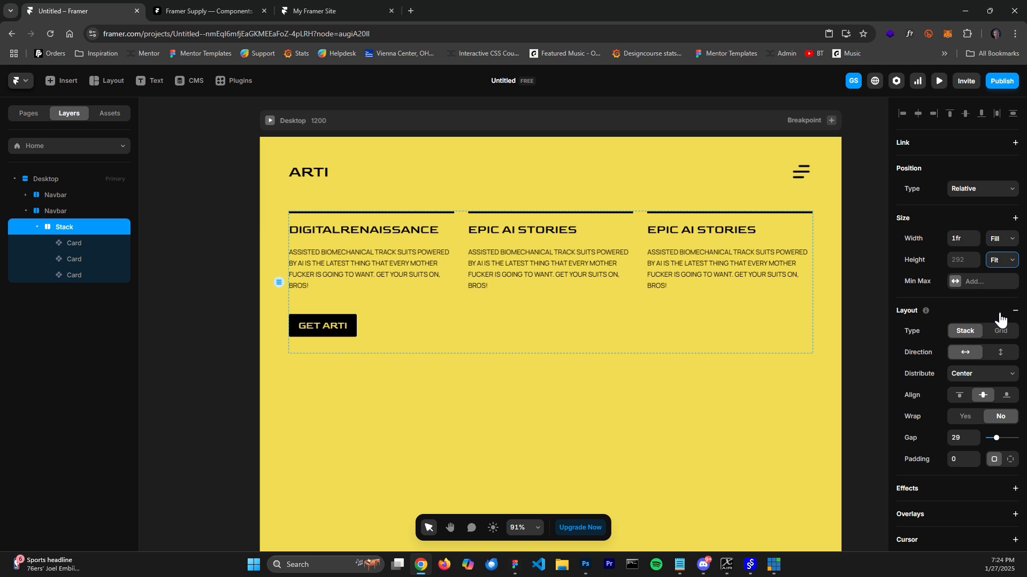
click(996, 261)
click(998, 275)
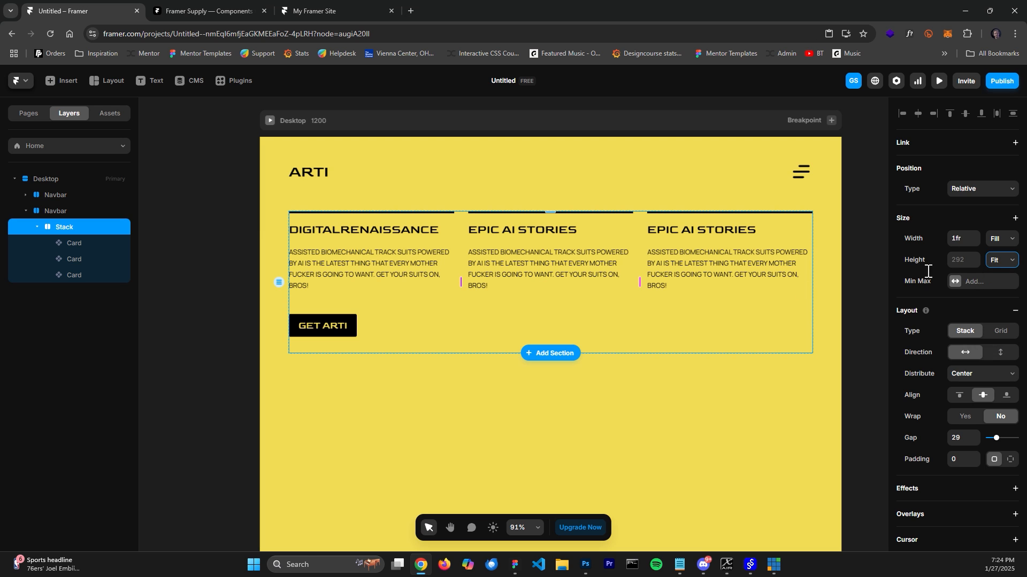
Set the height of all three cards to Fit Content and check the sizing of the cards and their stack
click(73, 240)
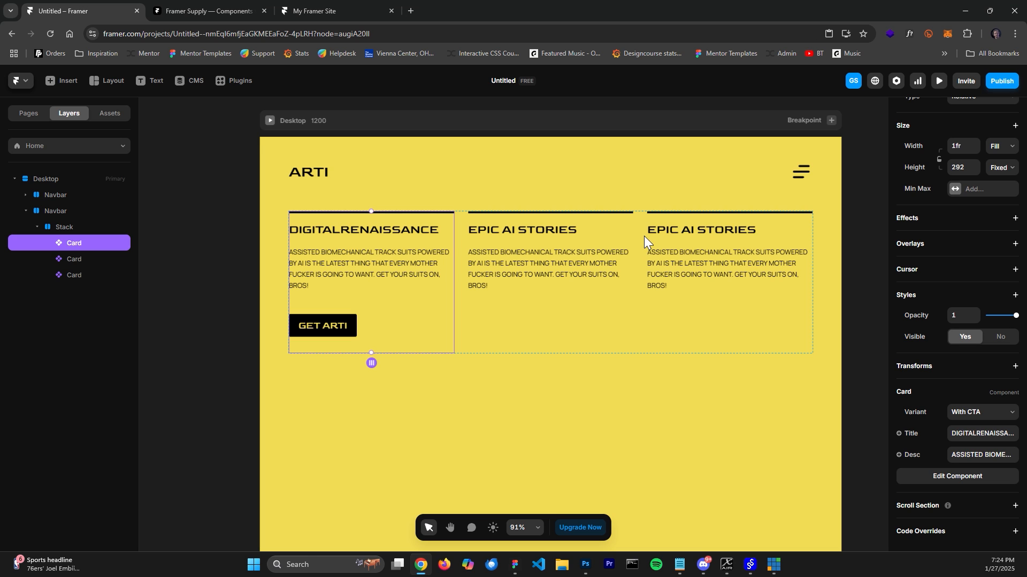
scroll(982, 238, up, 2)
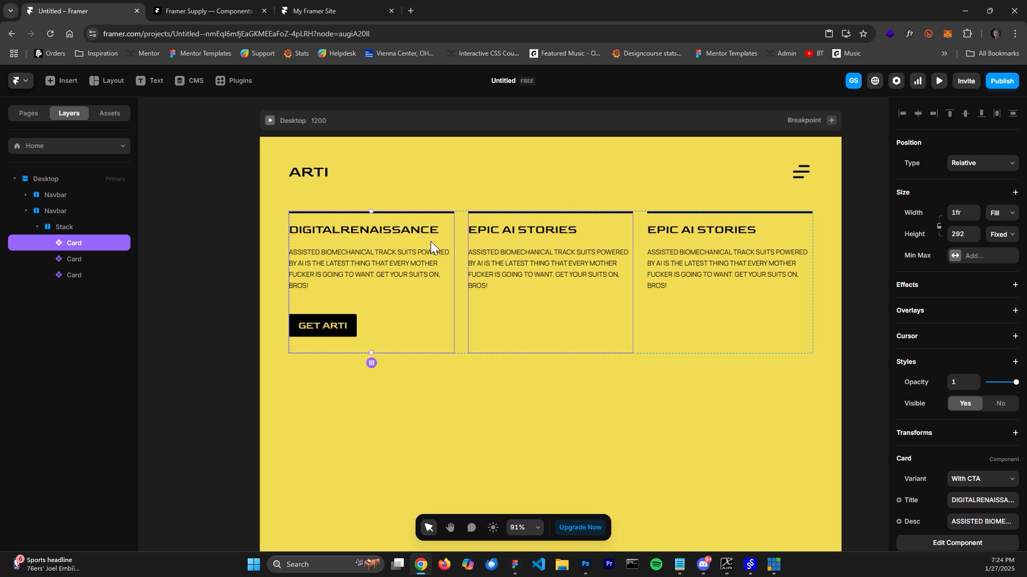
shift+click(80, 273)
click(1004, 239)
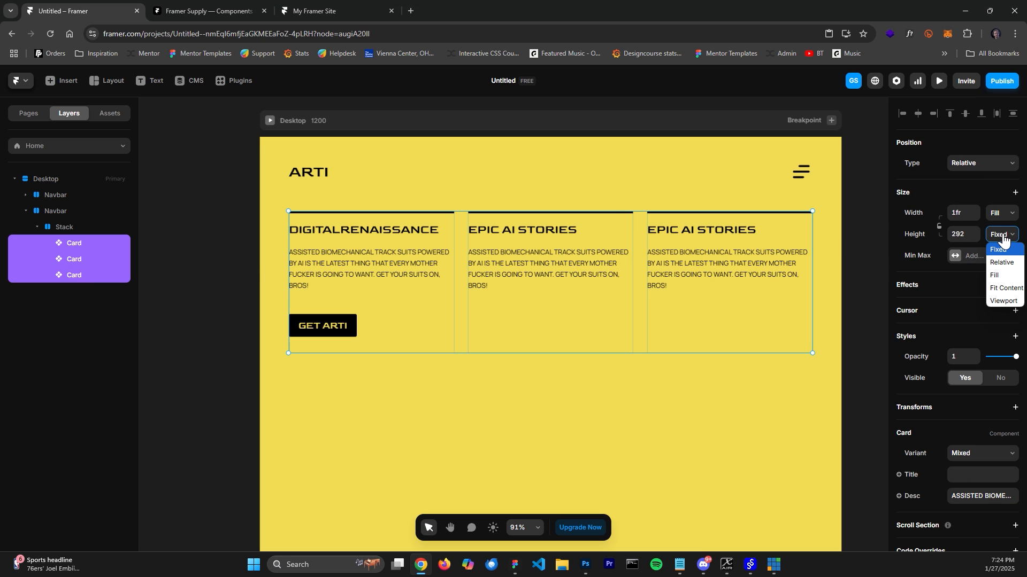
click(1000, 289)
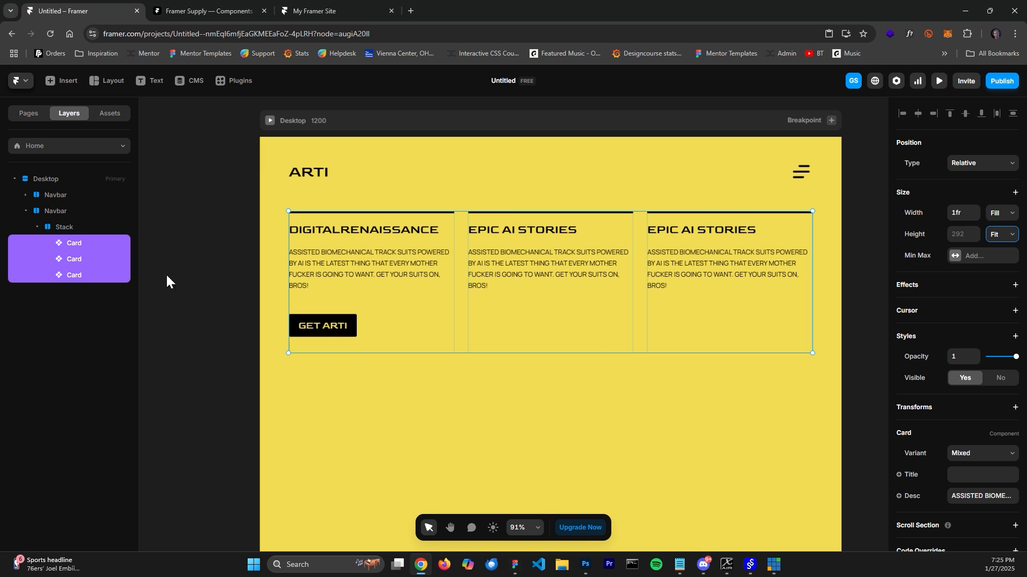
click(72, 242)
click(71, 259)
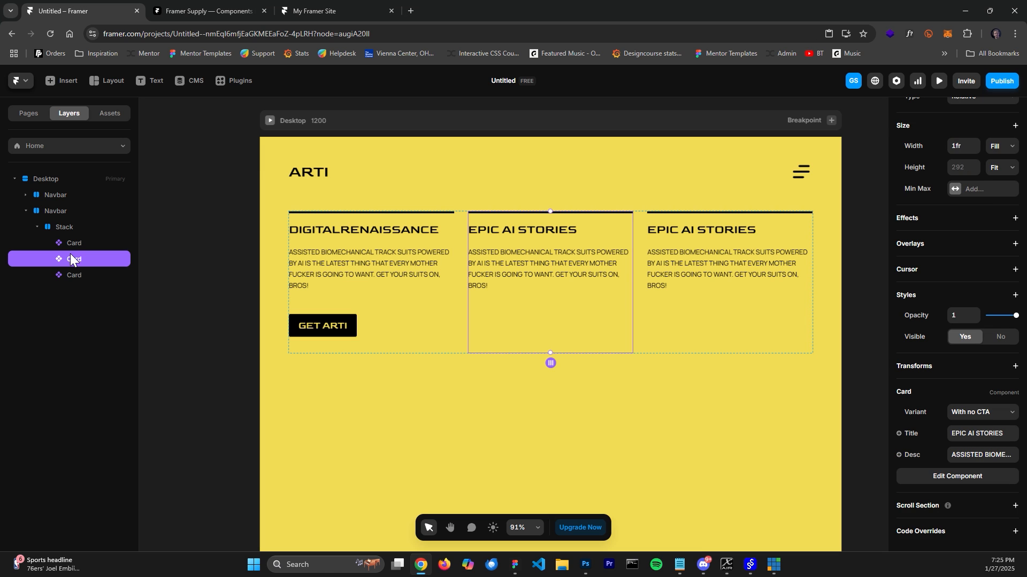
click(66, 227)
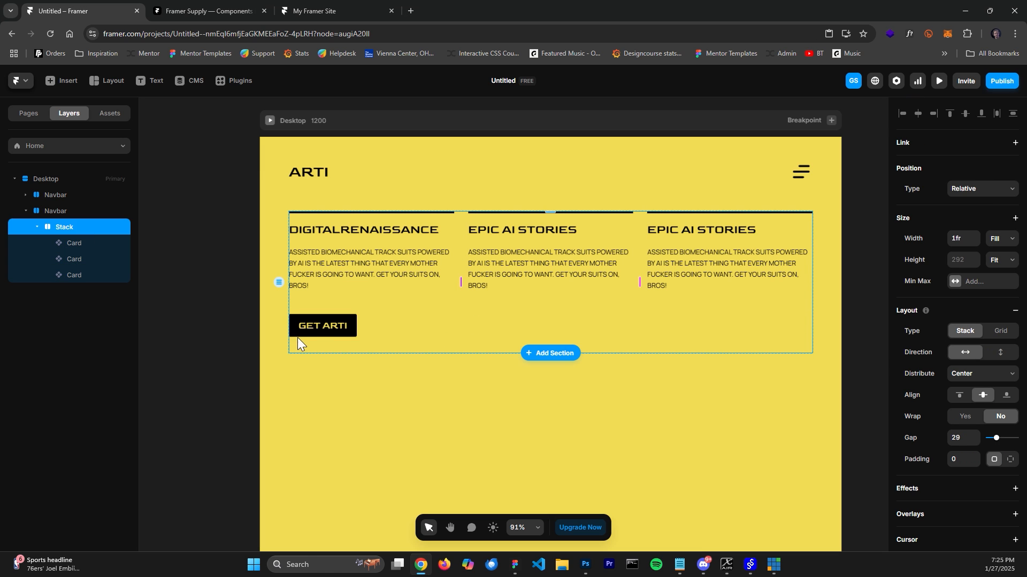
Open the Card component from the first card and set the width of both its variants to Fit Content
click(313, 326)
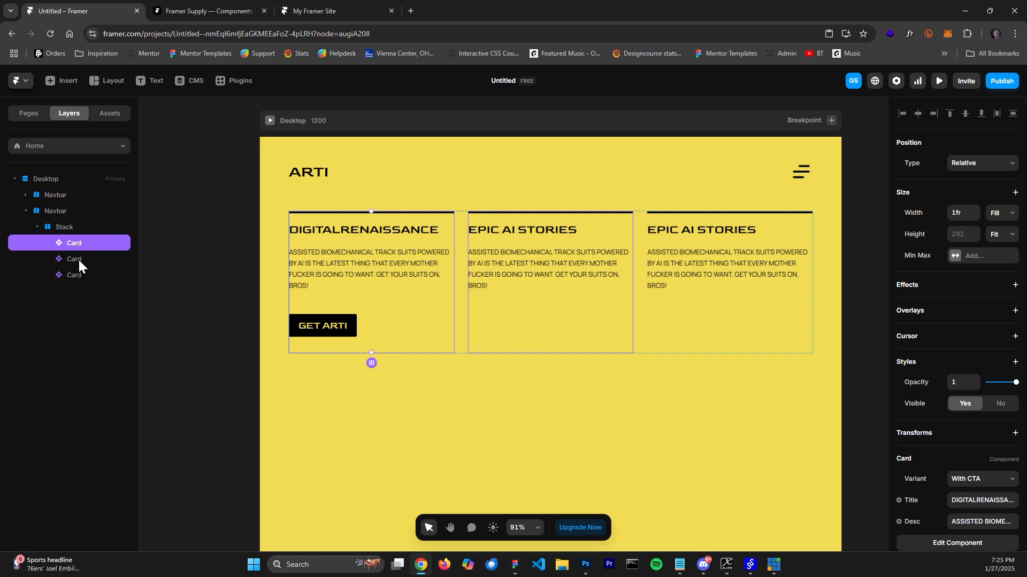
double_click(335, 324)
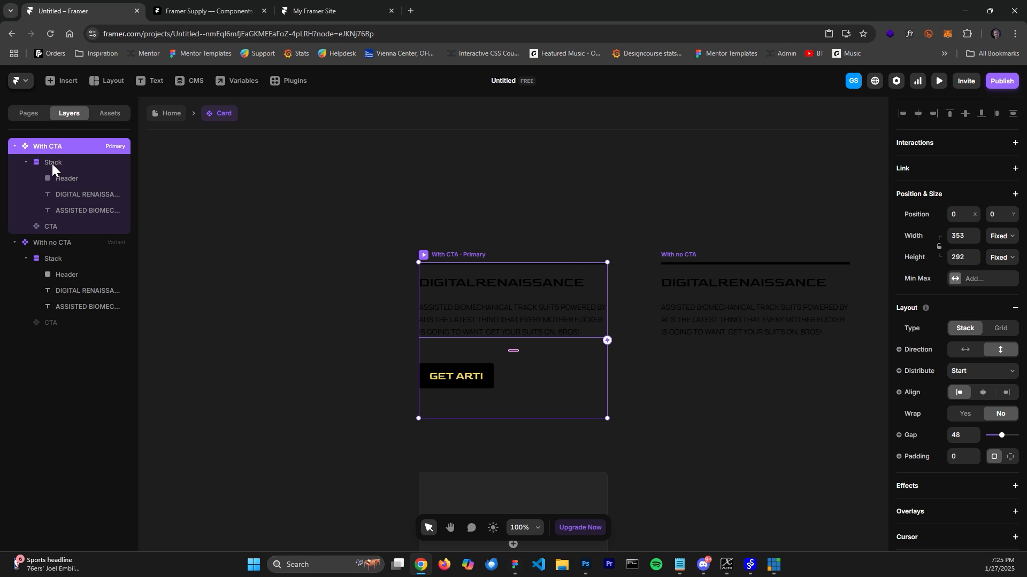
shift+click(49, 242)
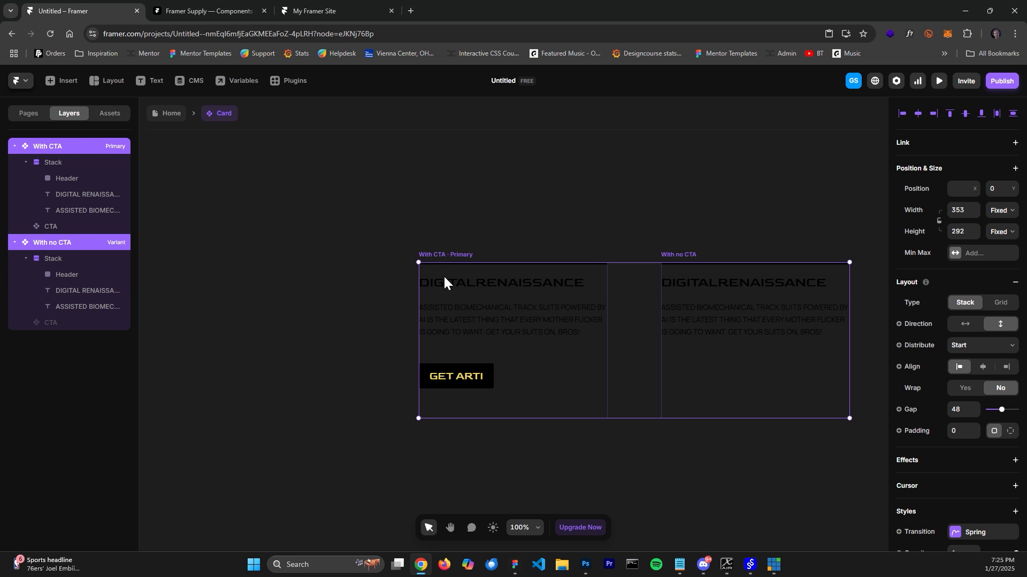
click(1003, 211)
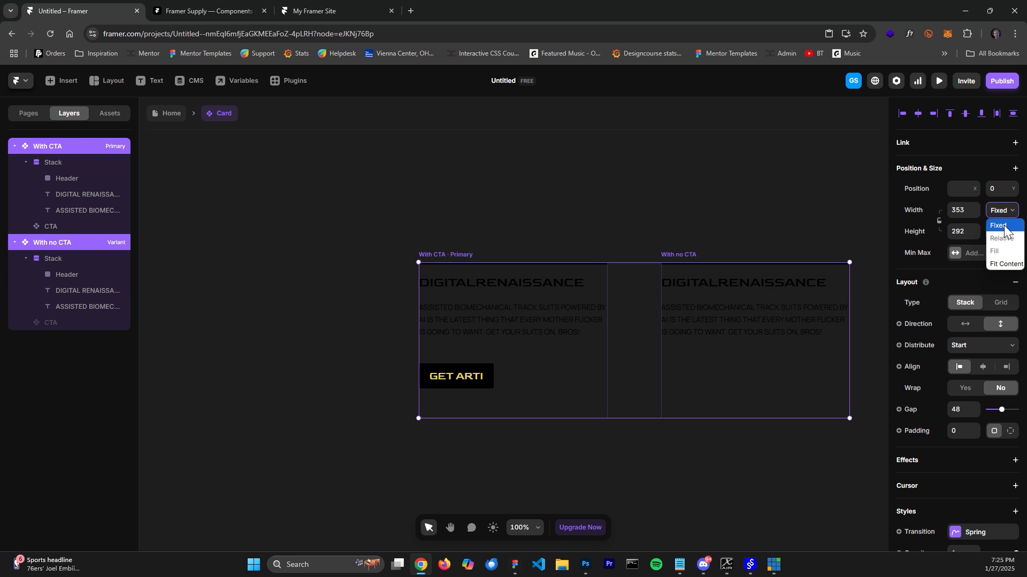
click(1004, 264)
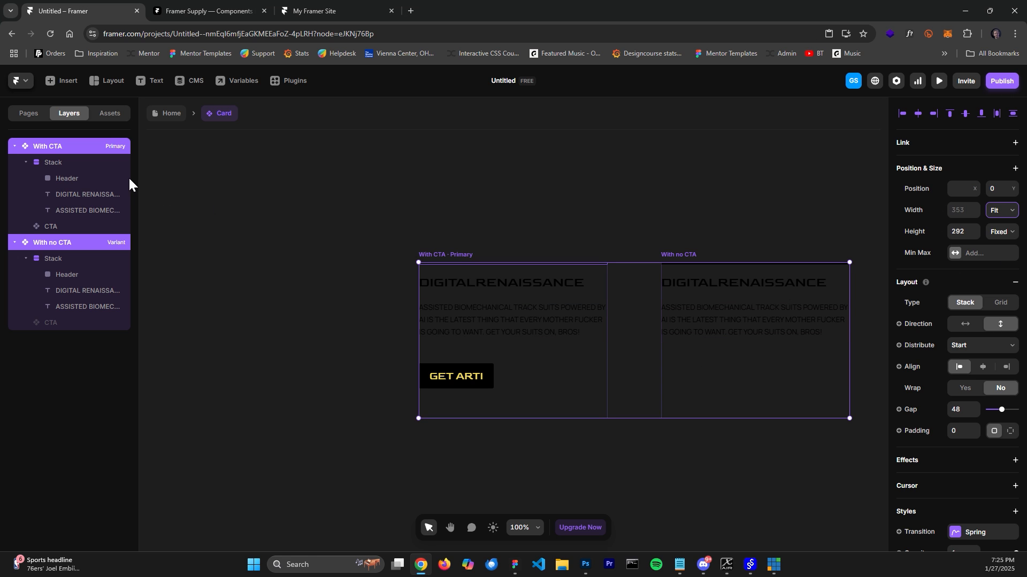
Set the height of both Card variants to Fit Content and return to the Home page
click(1001, 233)
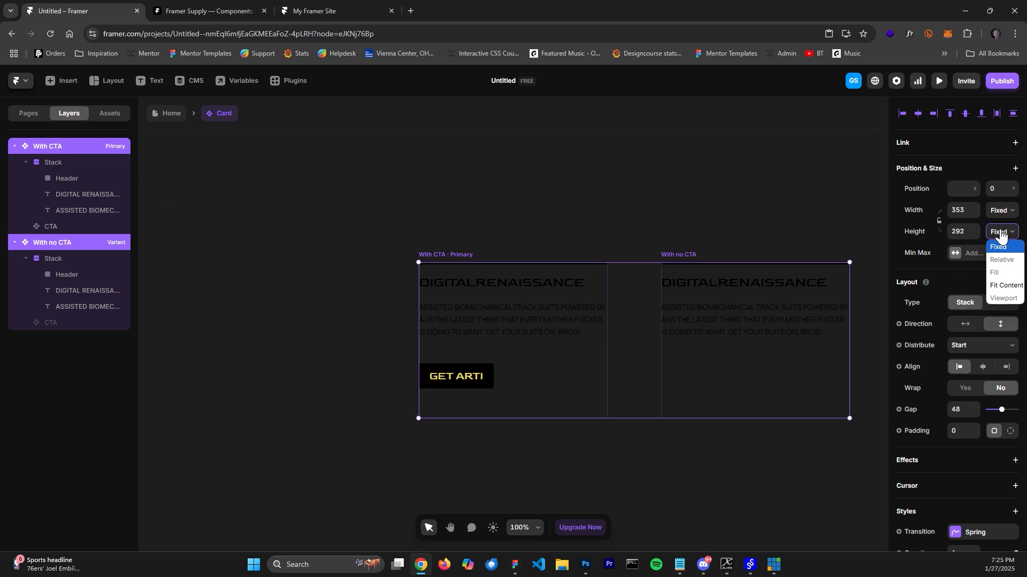
click(1004, 285)
click(173, 114)
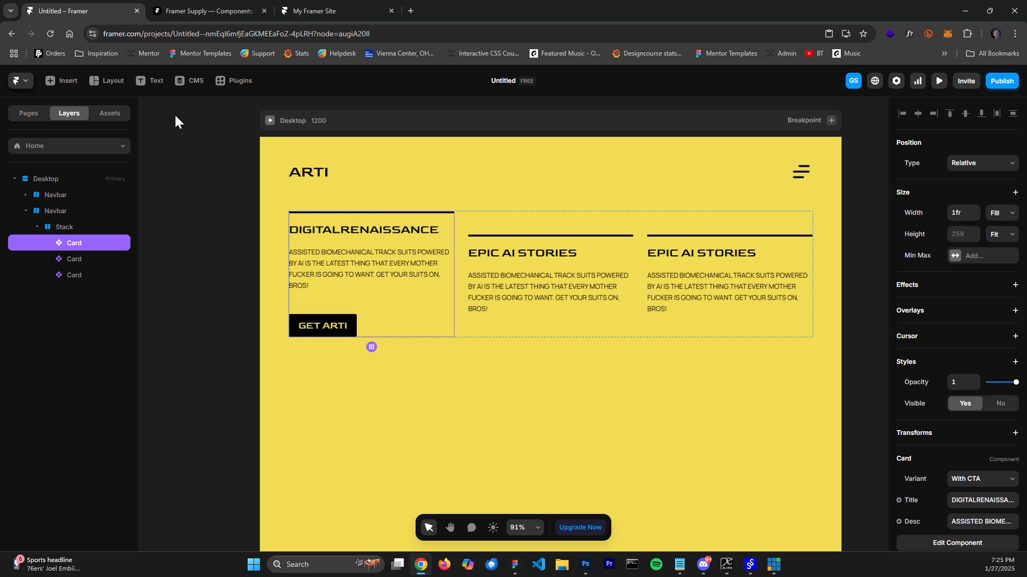
Align the three cards to the top edge of the stack that holds them on the Home page
click(536, 225)
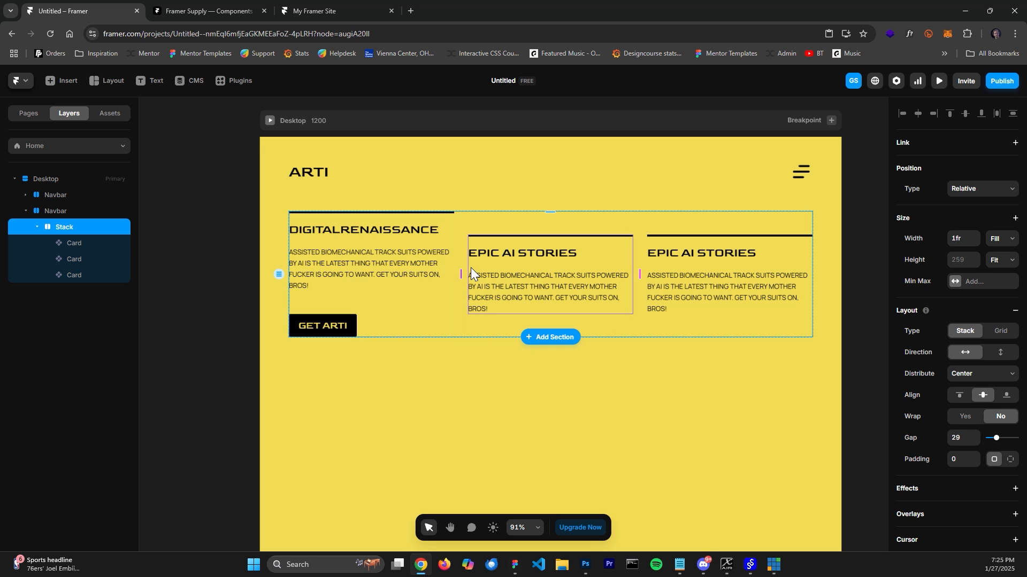
double_click(430, 262)
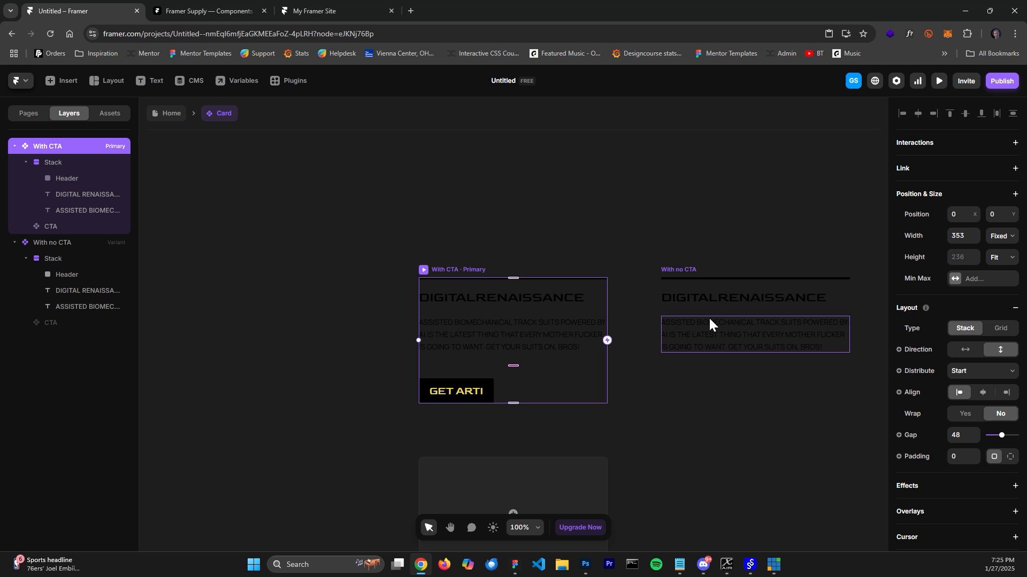
click(167, 116)
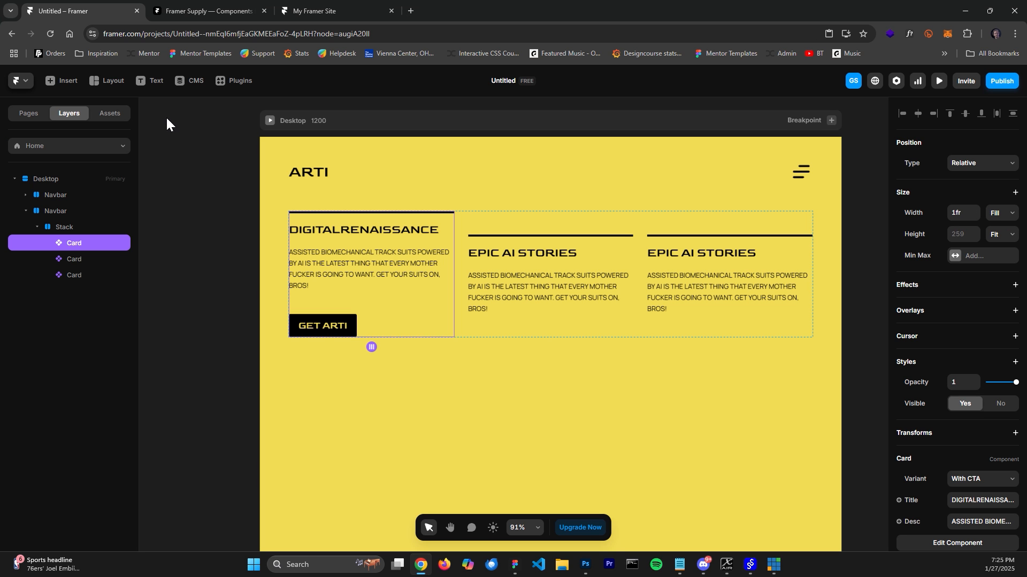
click(60, 228)
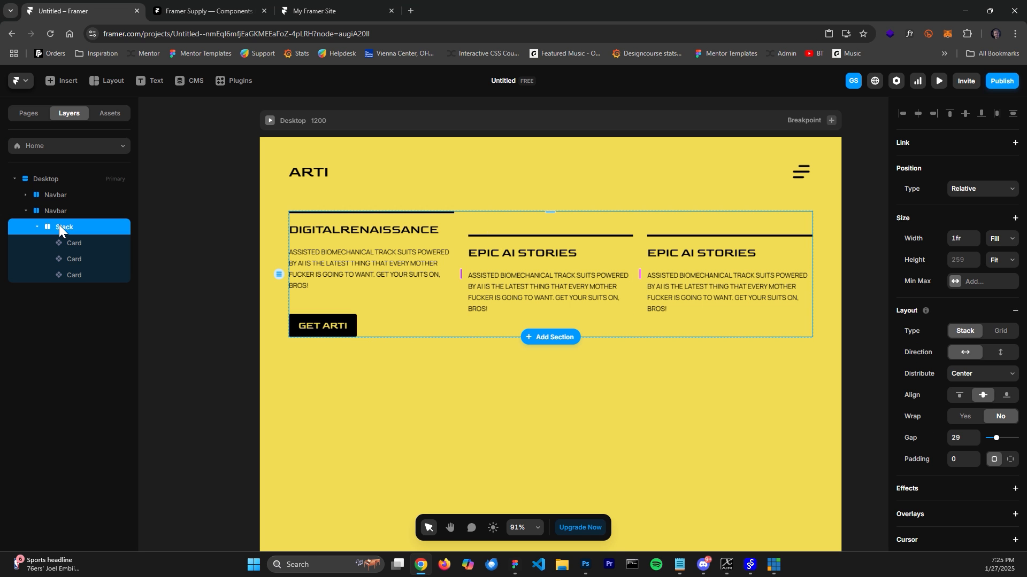
click(957, 397)
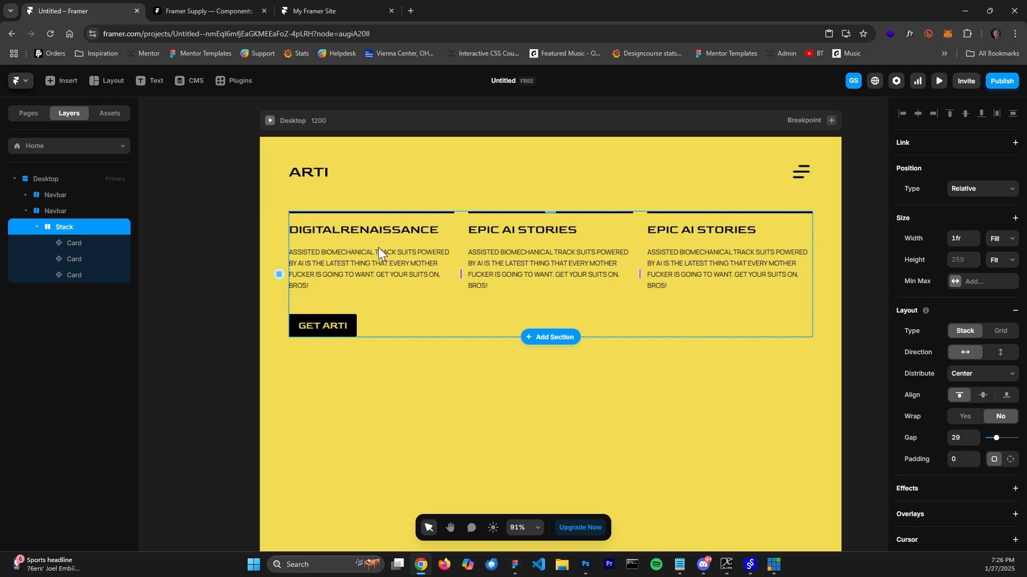
click(218, 203)
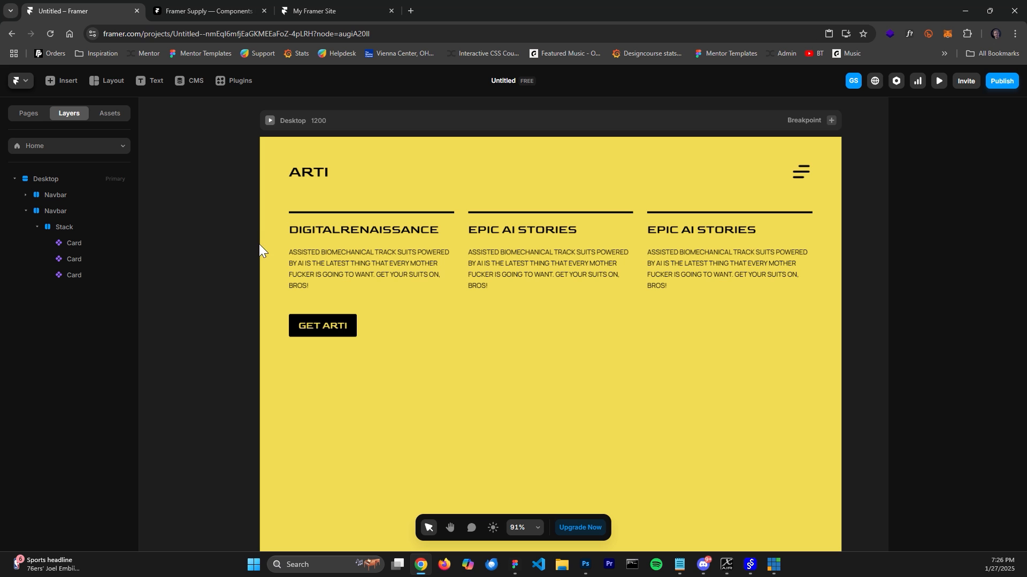
Preview the Home page, check the card row at a width of 1184, and return to the editor
scroll(268, 244, down, 1)
click(939, 81)
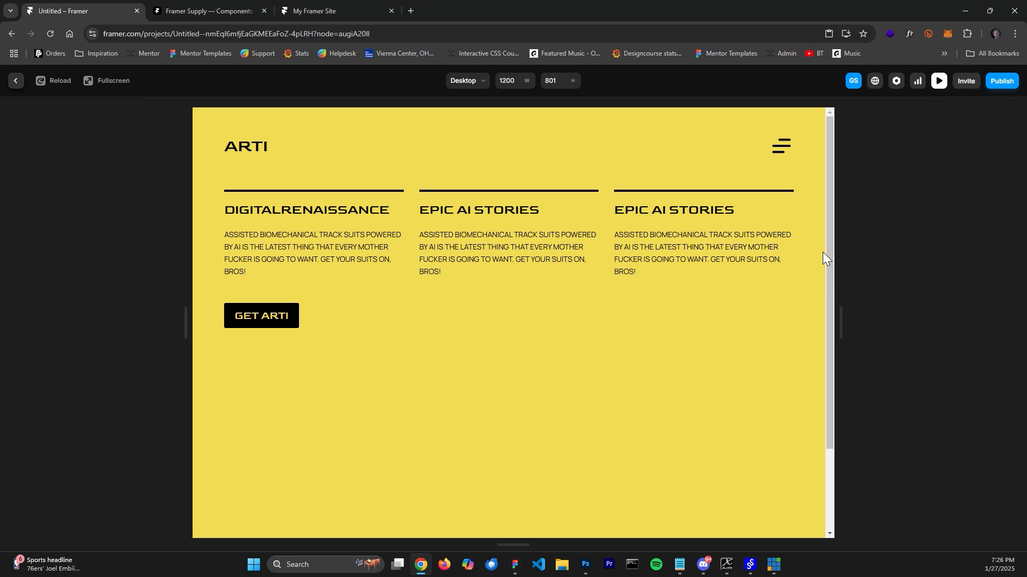
mouse_move(838, 340)
mouse_down()
mouse_move(993, 336)
mouse_move(665, 326)
mouse_move(930, 350)
mouse_move(690, 332)
mouse_move(873, 344)
mouse_move(718, 344)
mouse_move(834, 346)
mouse_up()
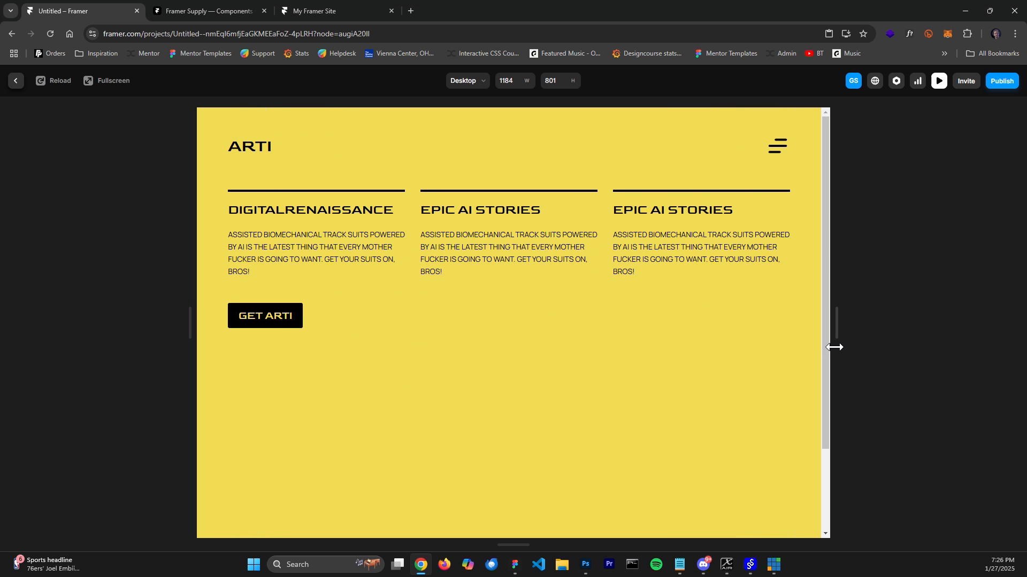
click(15, 80)
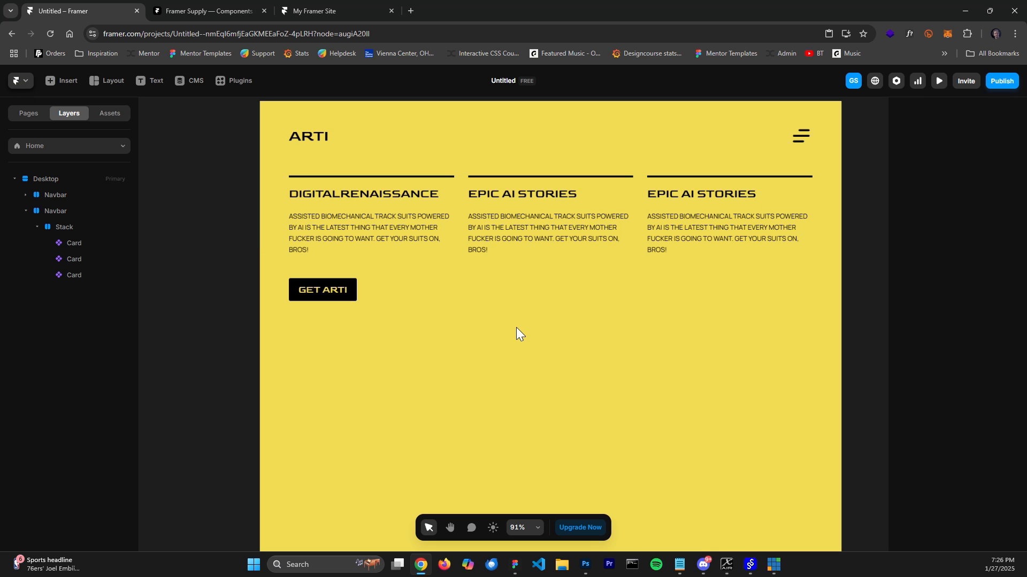
Rename the lower Navbar container, which holds the card stack, to Hero
click(404, 230)
click(64, 196)
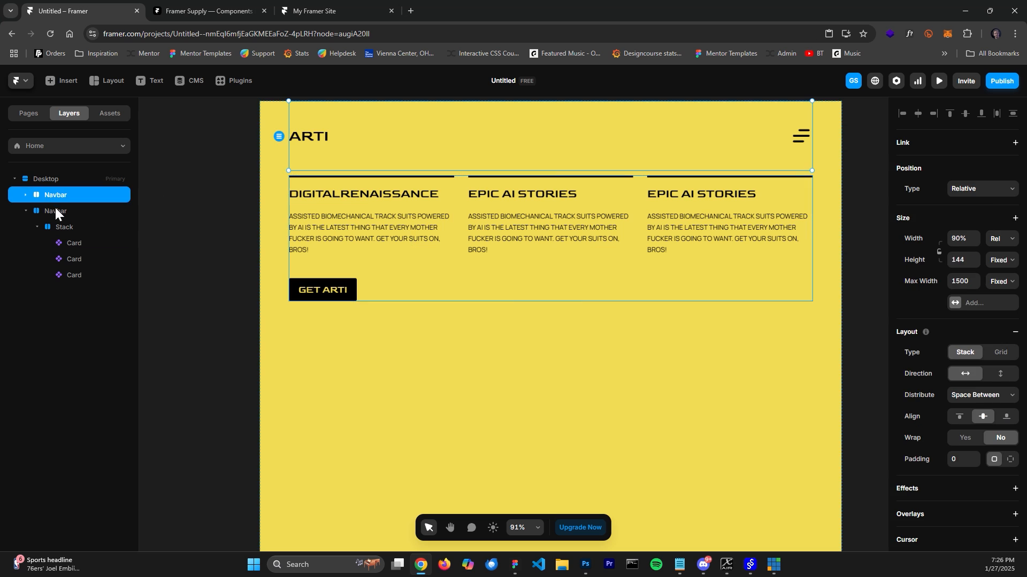
click(55, 209)
double_click(56, 210)
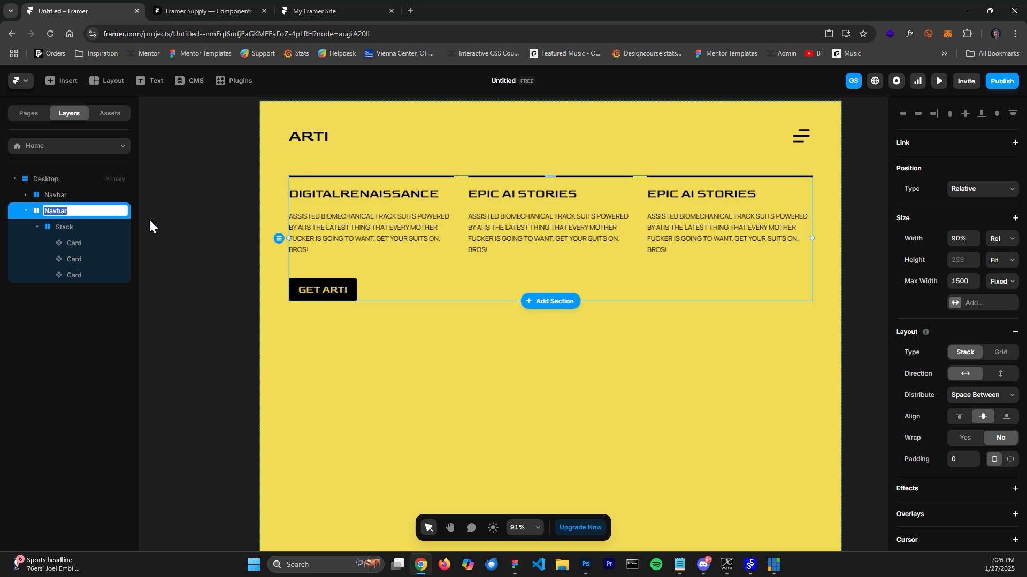
text(HERO)
key(Return)
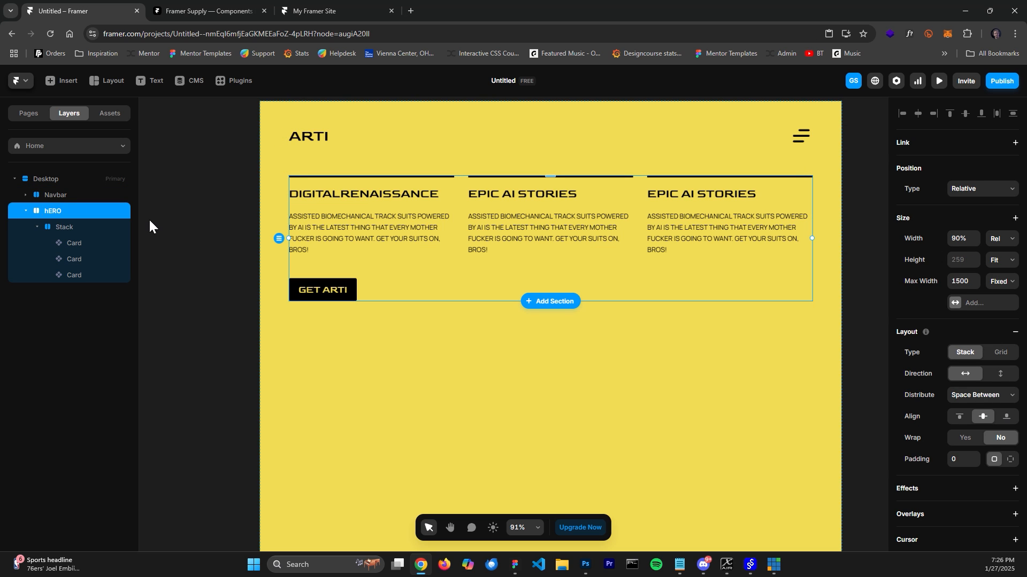
double_click(49, 209)
text(HJe)
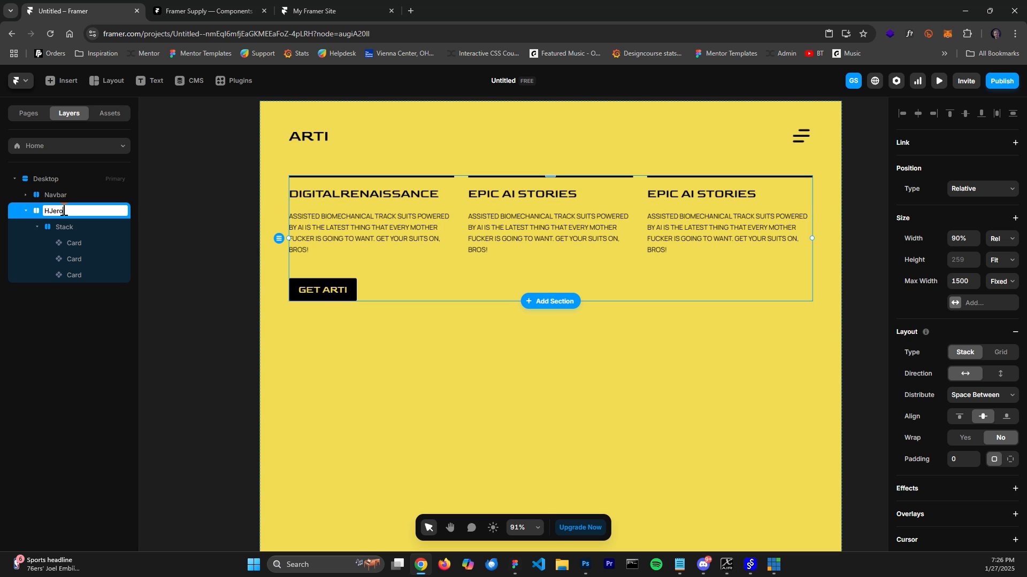
text(ro)
key(Return)
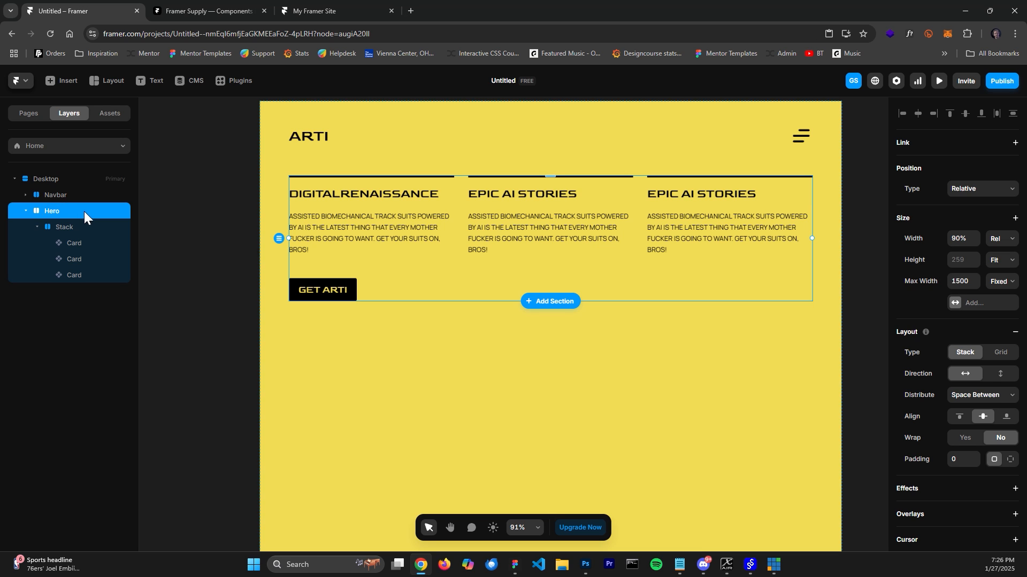
Duplicate the Hero container and delete the card stack from the copy
click(25, 212)
key(ctrl+d)
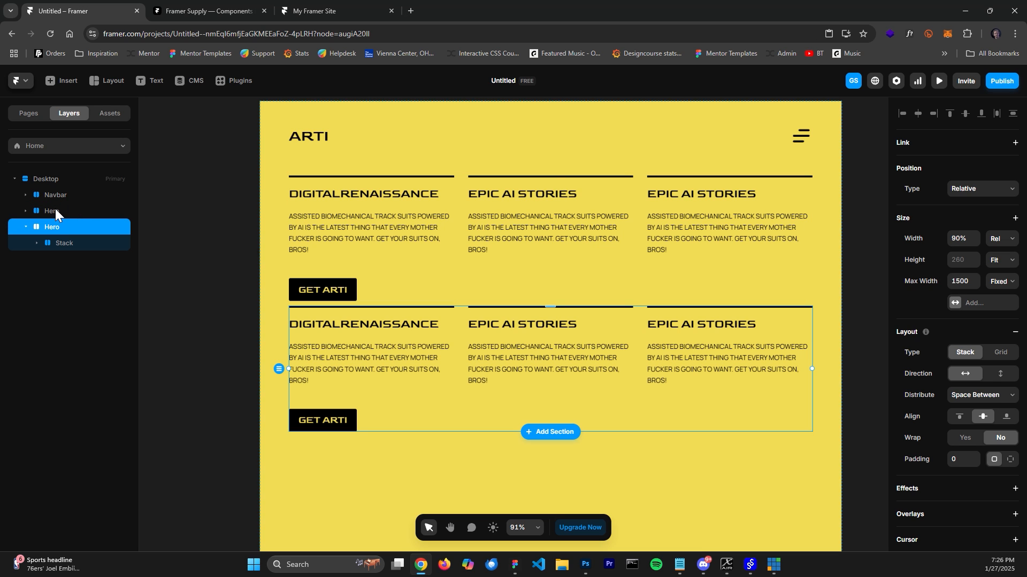
click(57, 243)
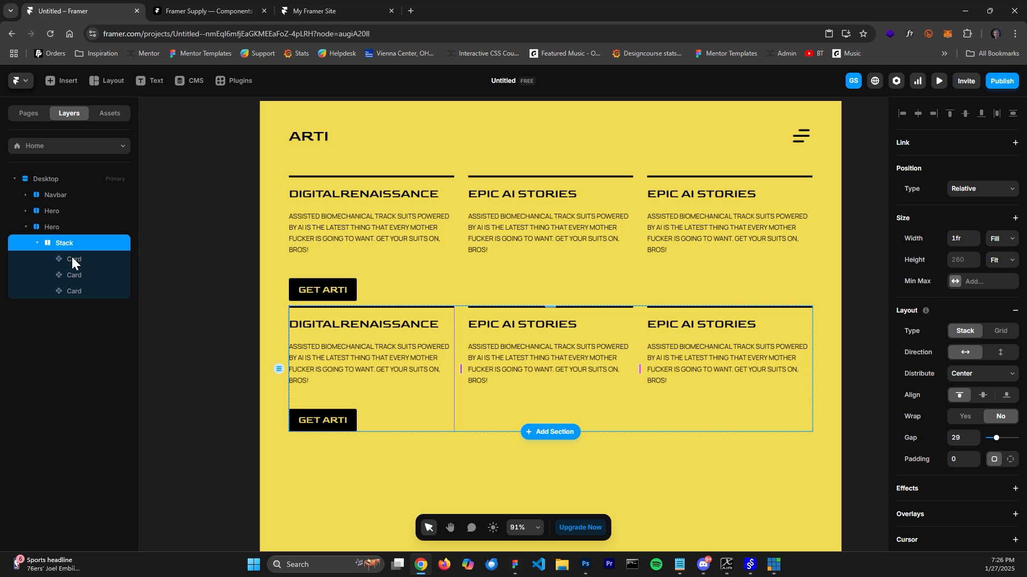
click(72, 258)
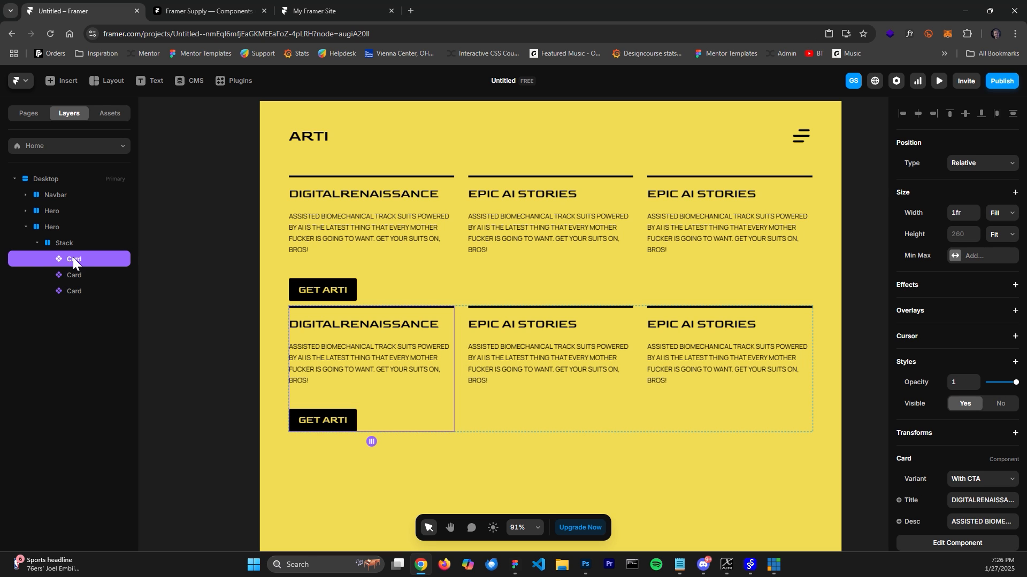
click(66, 244)
key(Delete)
click(53, 227)
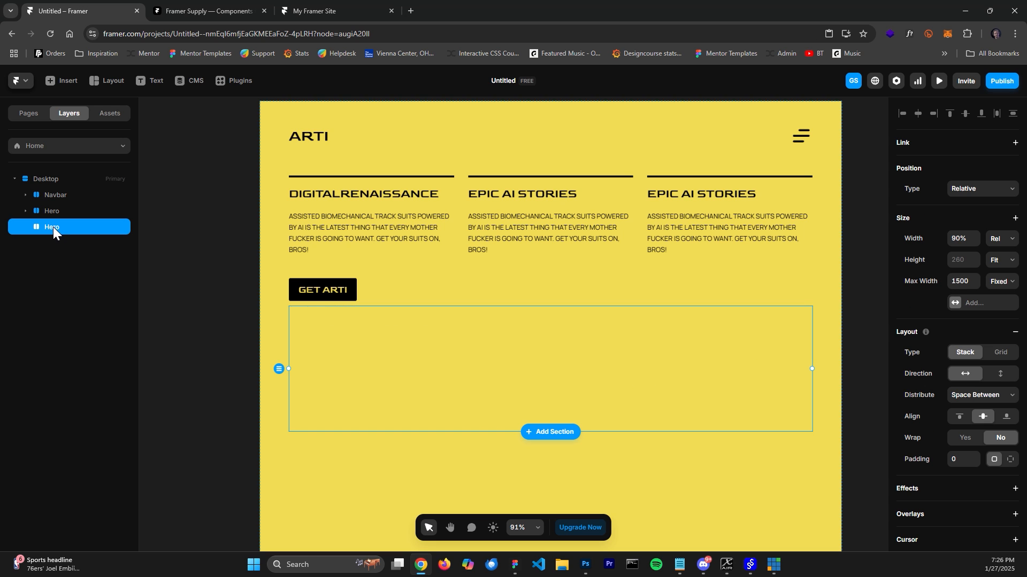
click(106, 81)
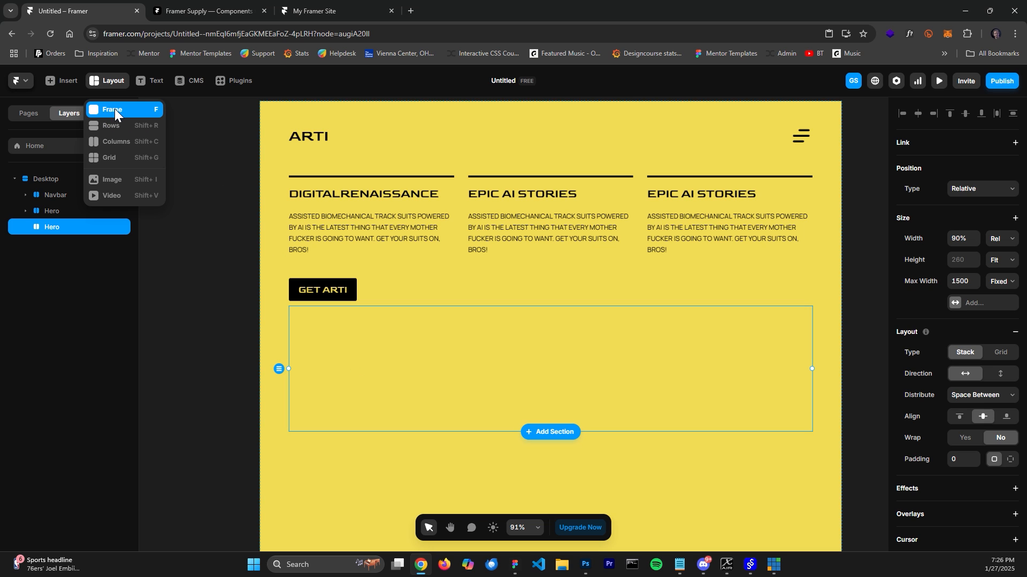
click(198, 330)
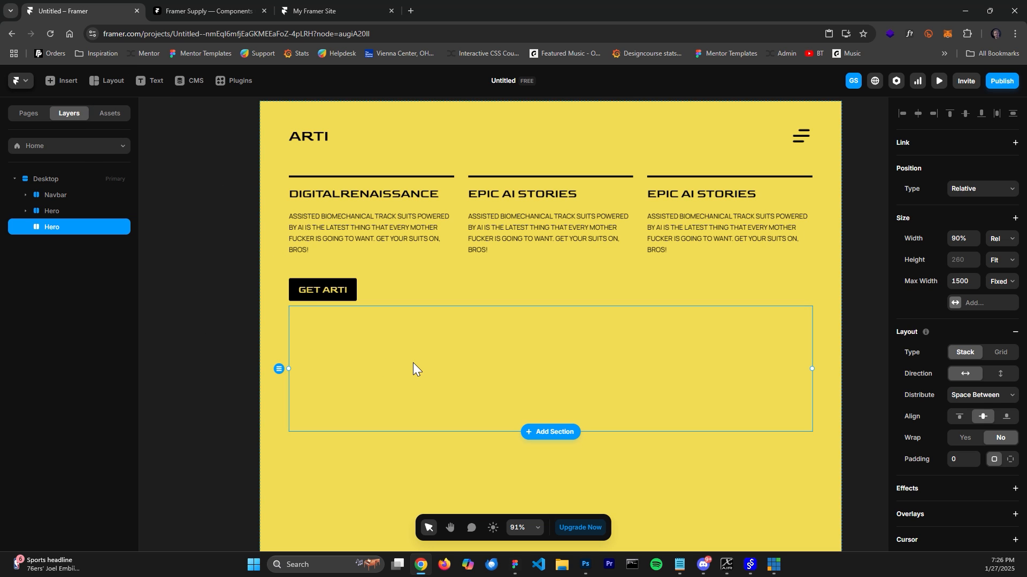
Copy the ARTIFICIAL INTELLIGENCE headline and its subtitle from Figma using Figma to HTML with Framer, and paste them into the empty Hero container in Framer
click(514, 565)
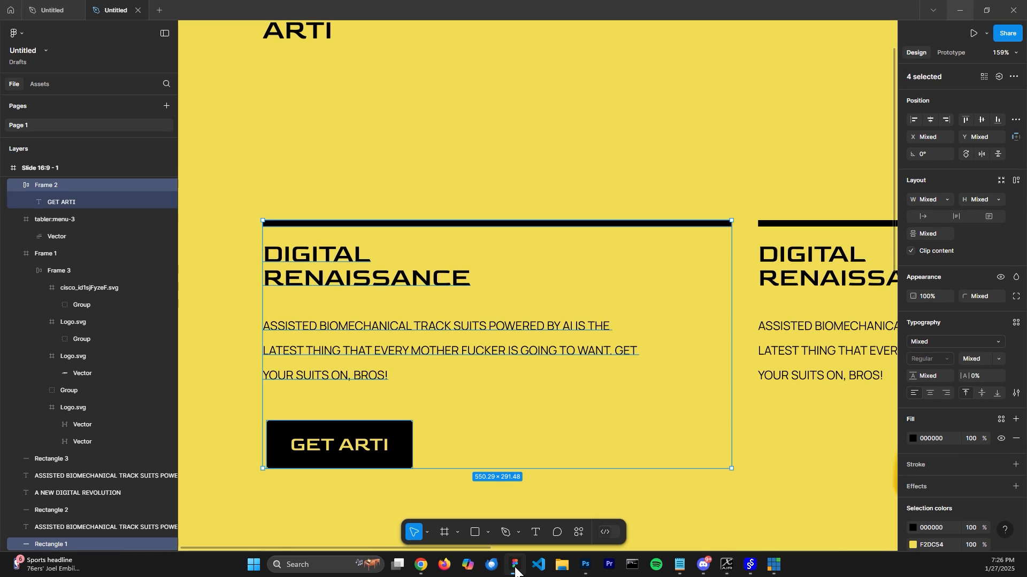
scroll(585, 406, down, 5)
scroll(639, 422, down, 6)
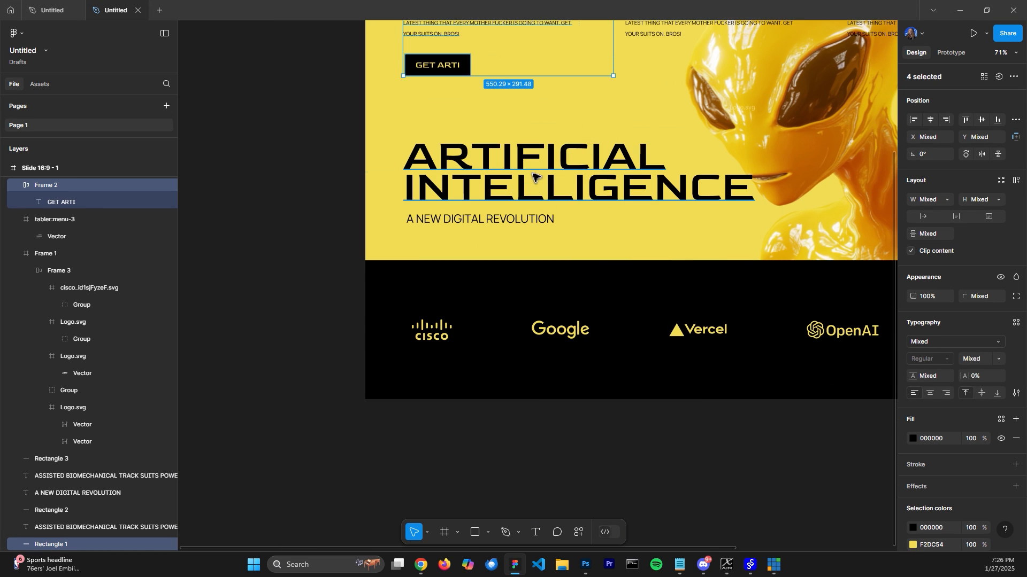
click(568, 158)
shift+click(512, 226)
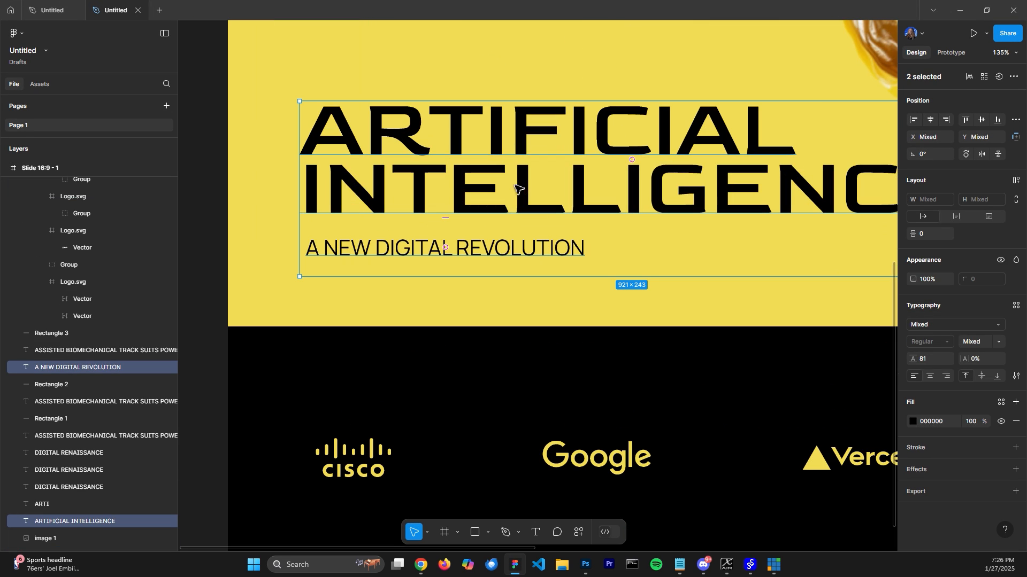
scroll(514, 235, up, 4)
right_click(537, 156)
mouse_move(588, 202)
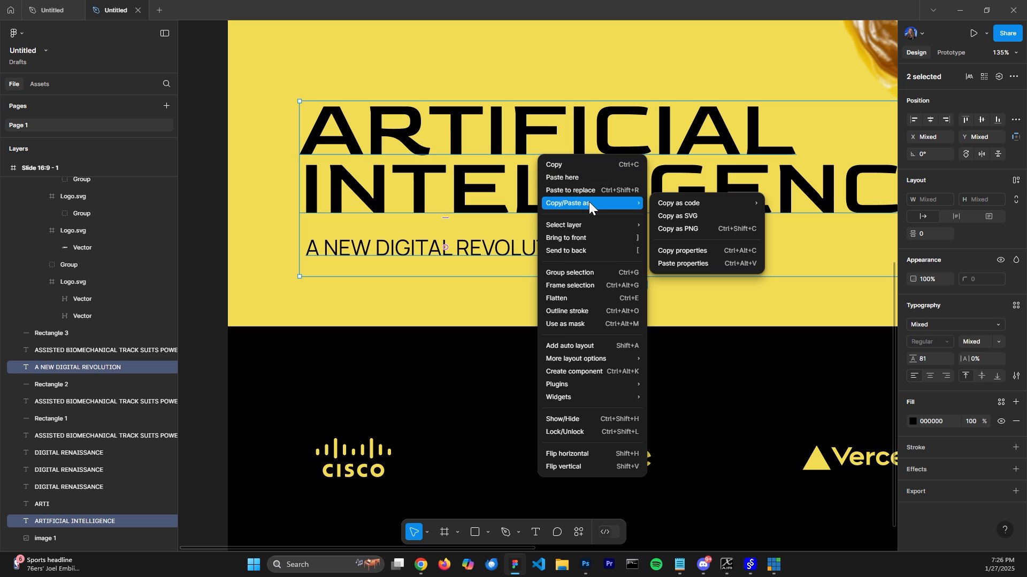
mouse_move(598, 384)
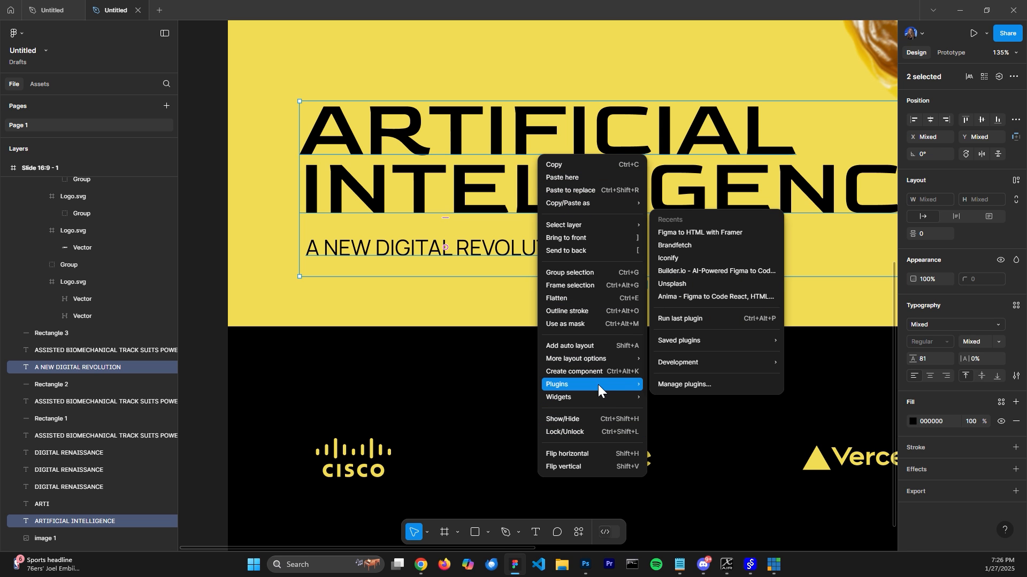
click(690, 232)
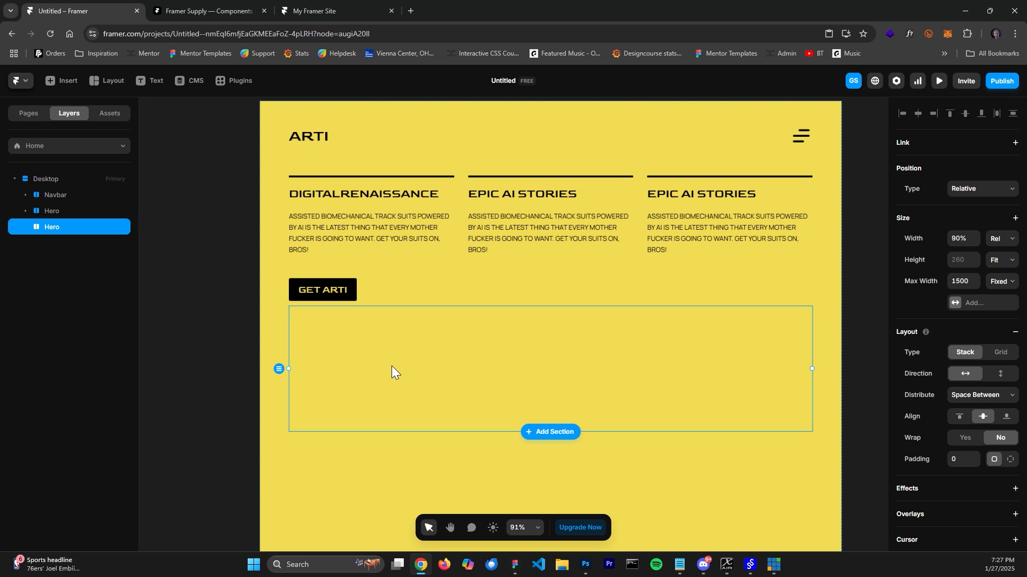
key(ctrl+v)
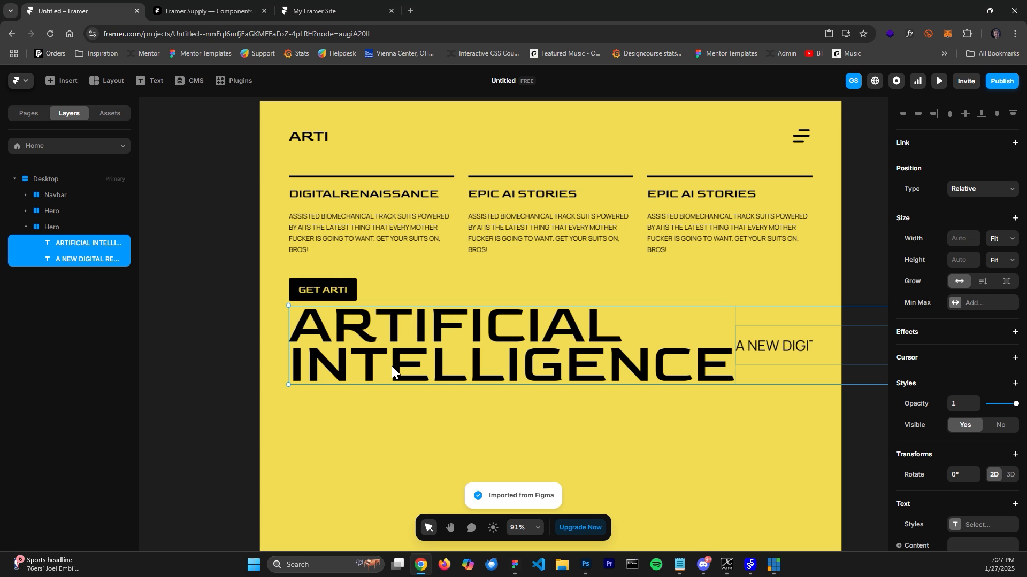
Rename the lower Hero container, which holds the two pasted texts, to Headline
click(56, 229)
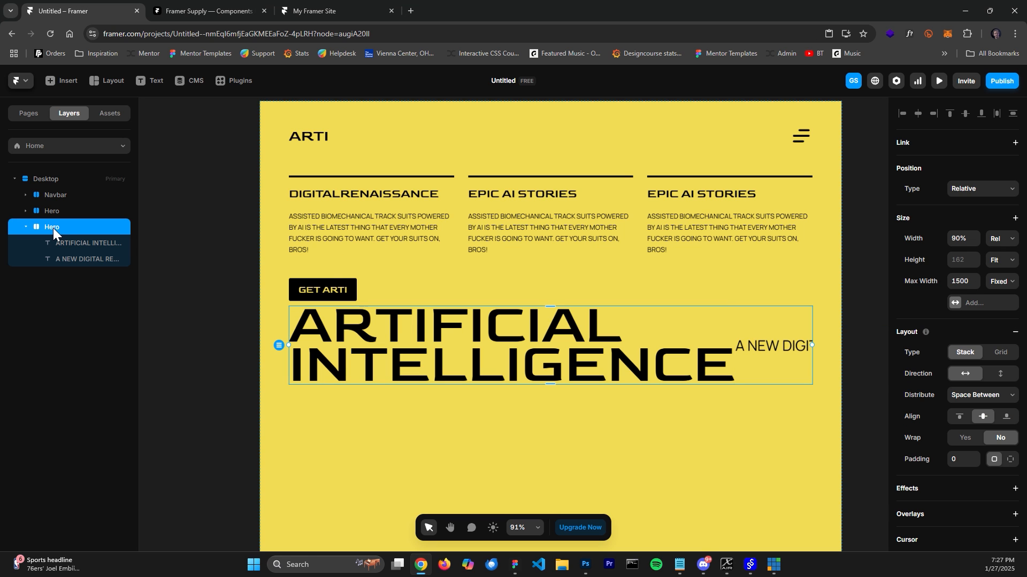
double_click(52, 227)
text(He)
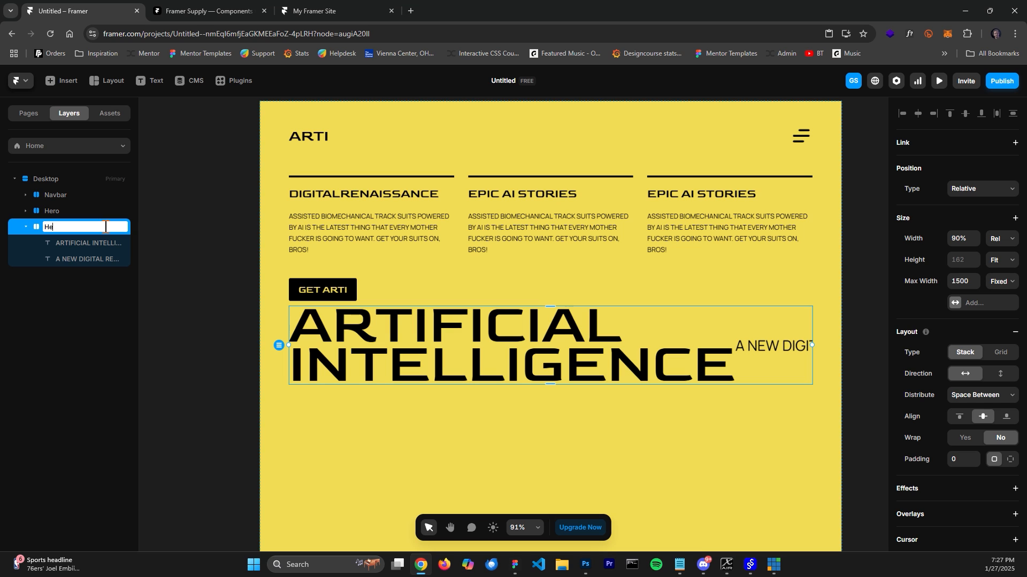
key(Return)
double_click(87, 227)
click(66, 227)
text(ne)
key(Return)
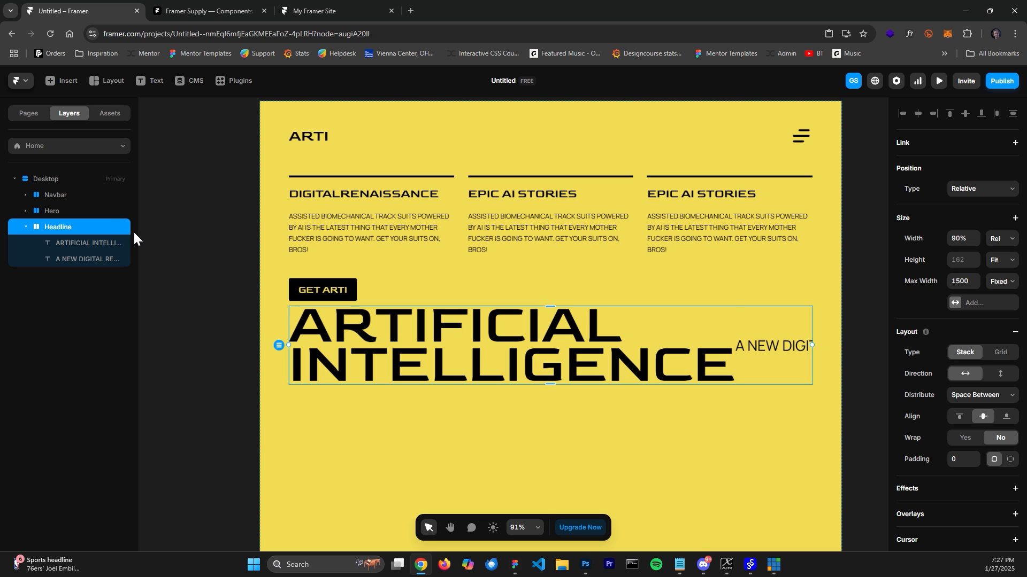
Stack the Headline container's two texts vertically with left alignment, and select the Navbar container
click(1000, 376)
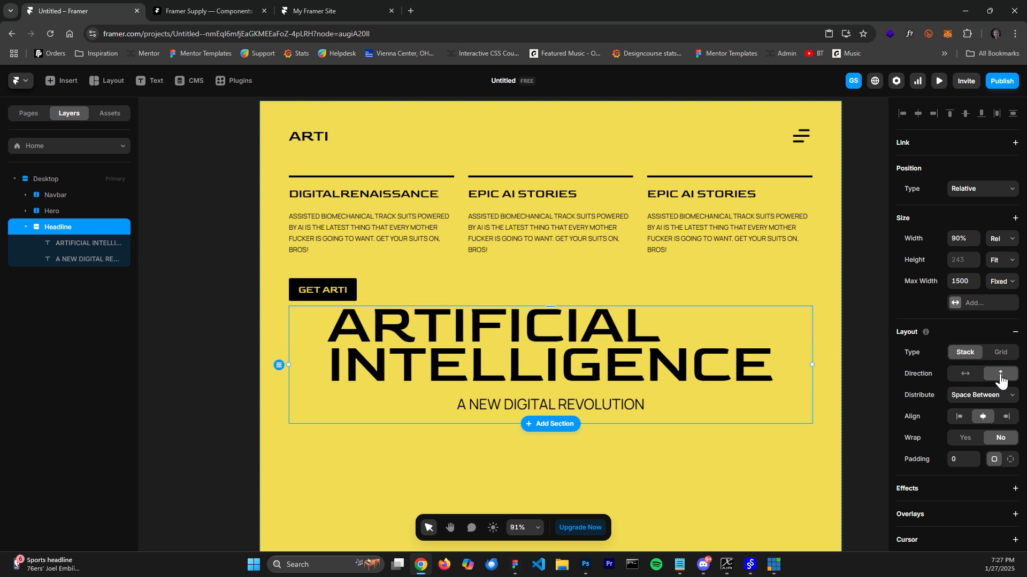
click(958, 420)
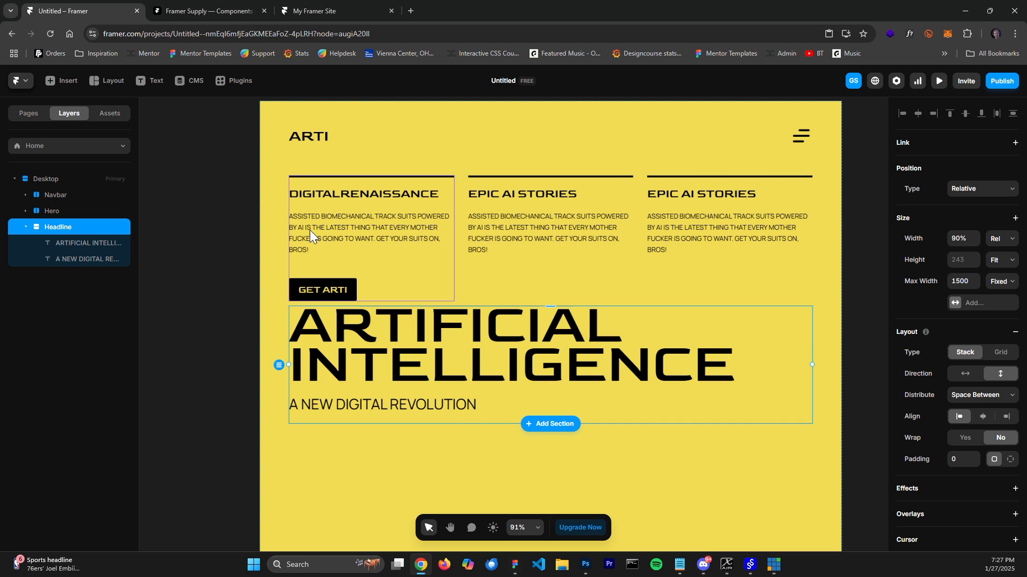
click(314, 111)
click(361, 110)
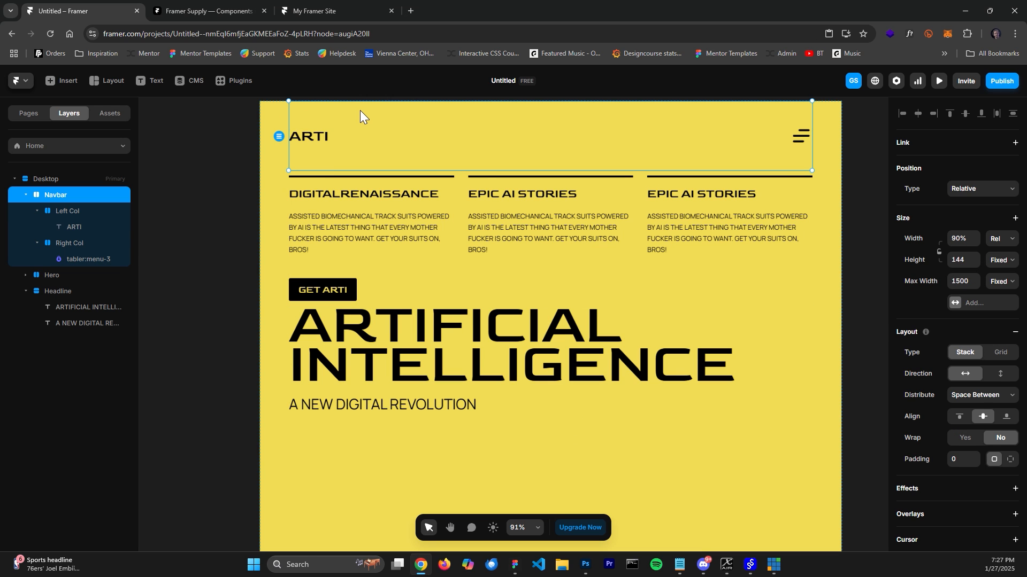
Set the gap between the Desktop frame's sections to 48
scroll(270, 95, up, 1)
click(388, 114)
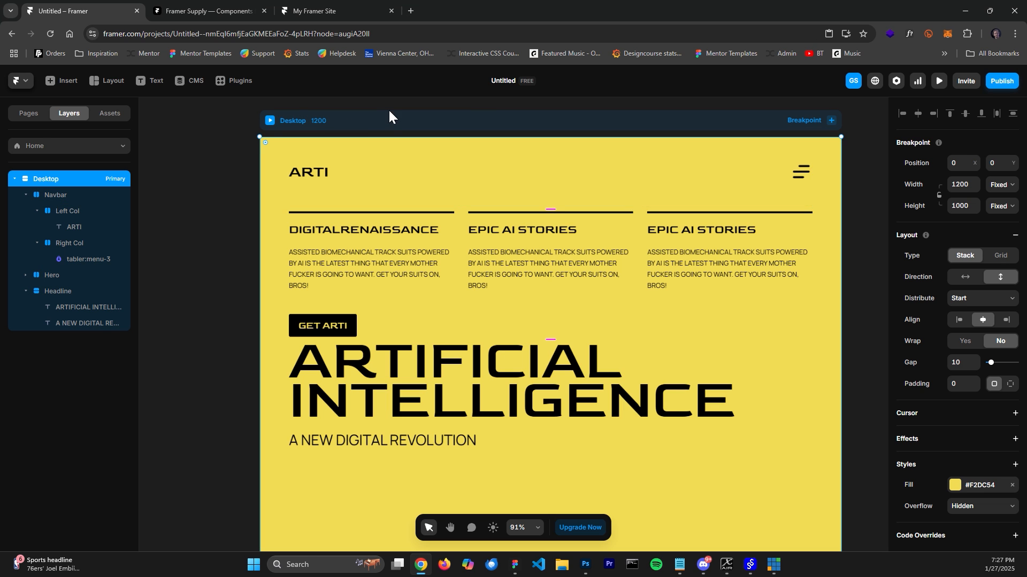
drag(558, 343, 557, 363)
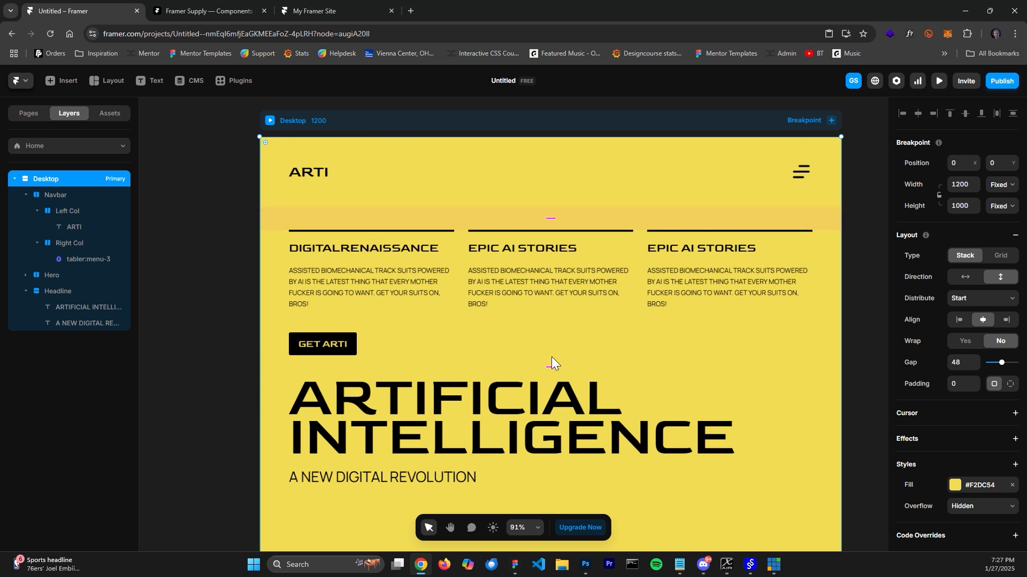
Switch to Figma and move the three-card row with the GET ARTI button up closer to the navbar, leaving the alien image in place
scroll(551, 363, down, 1)
click(514, 564)
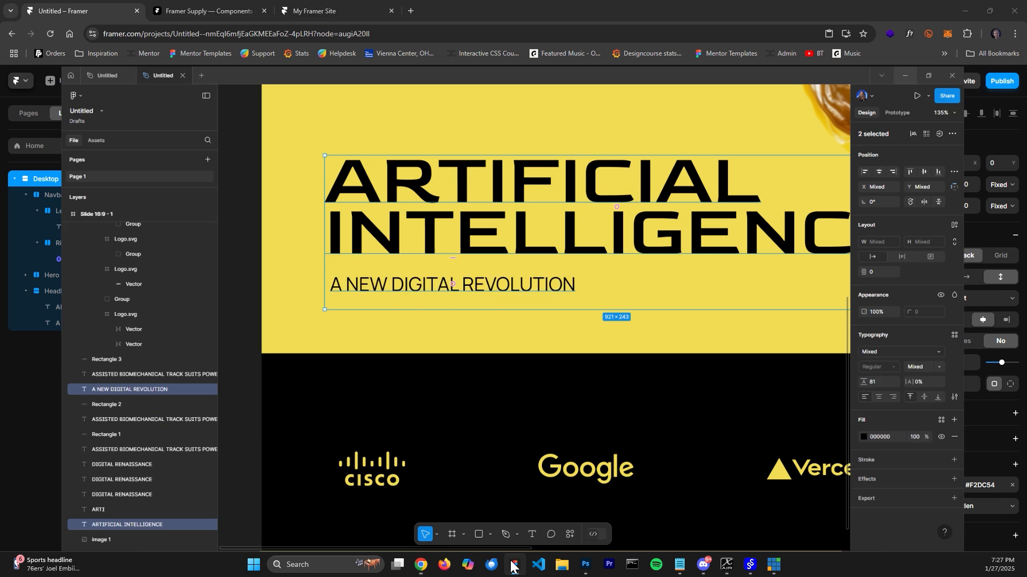
scroll(596, 351, down, 6)
drag(675, 477, 554, 531)
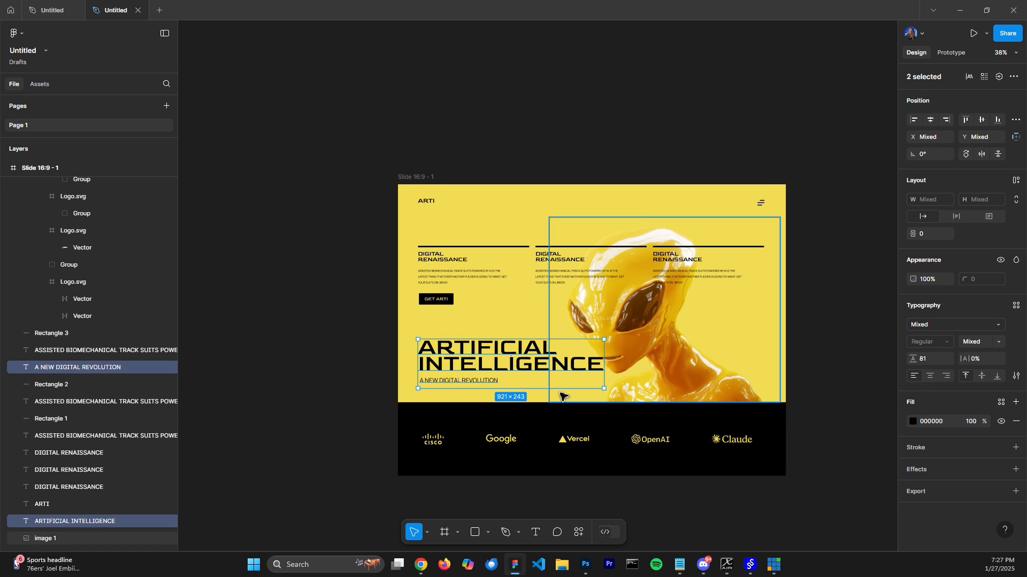
scroll(560, 396, up, 3)
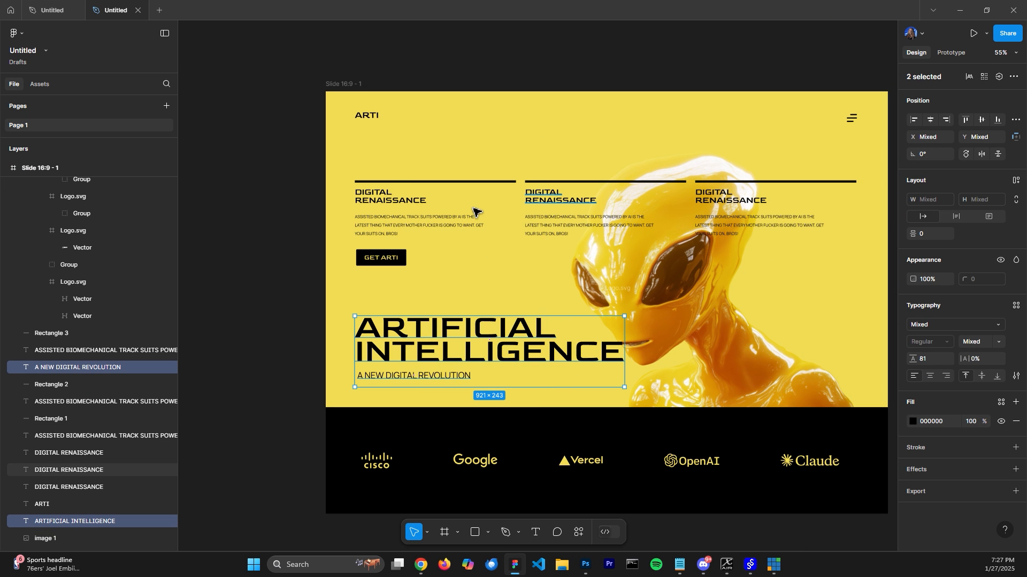
drag(284, 169, 812, 290)
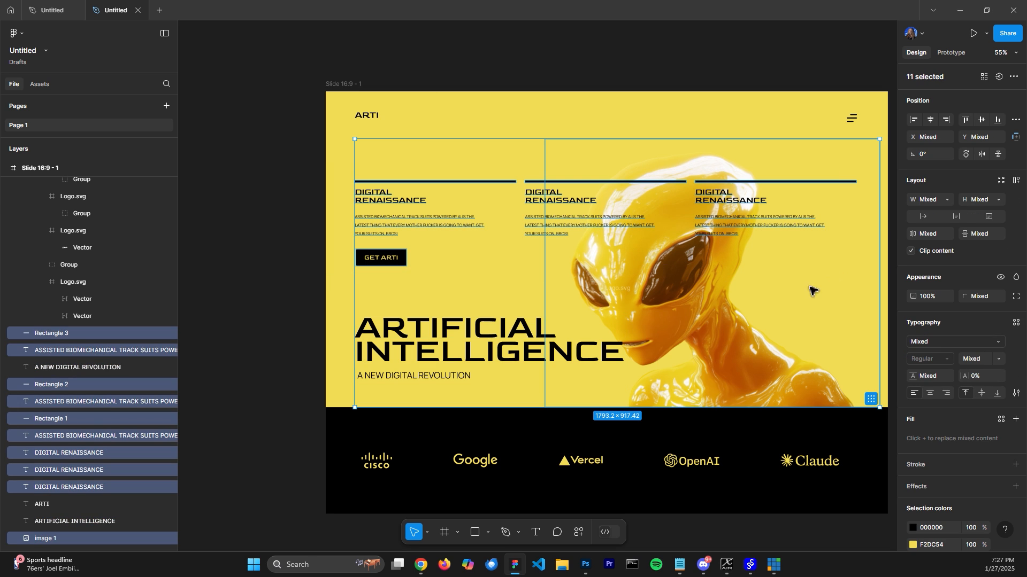
shift+click(634, 258)
drag(569, 227, 569, 201)
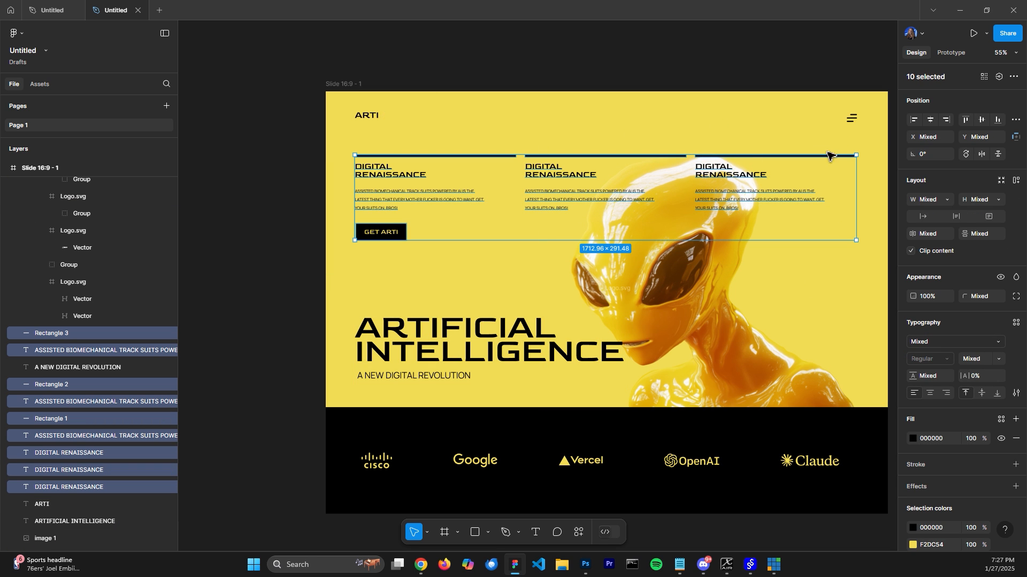
Examine the ARTIFICIAL INTELLIGENCE headline and its subtitle in the Figma design, and return to Framer
click(422, 289)
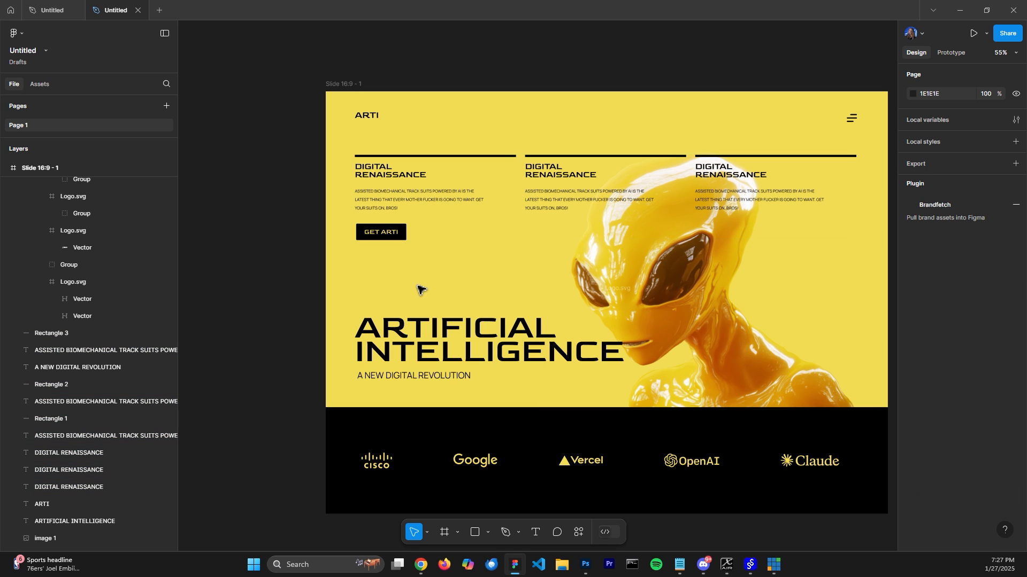
click(413, 355)
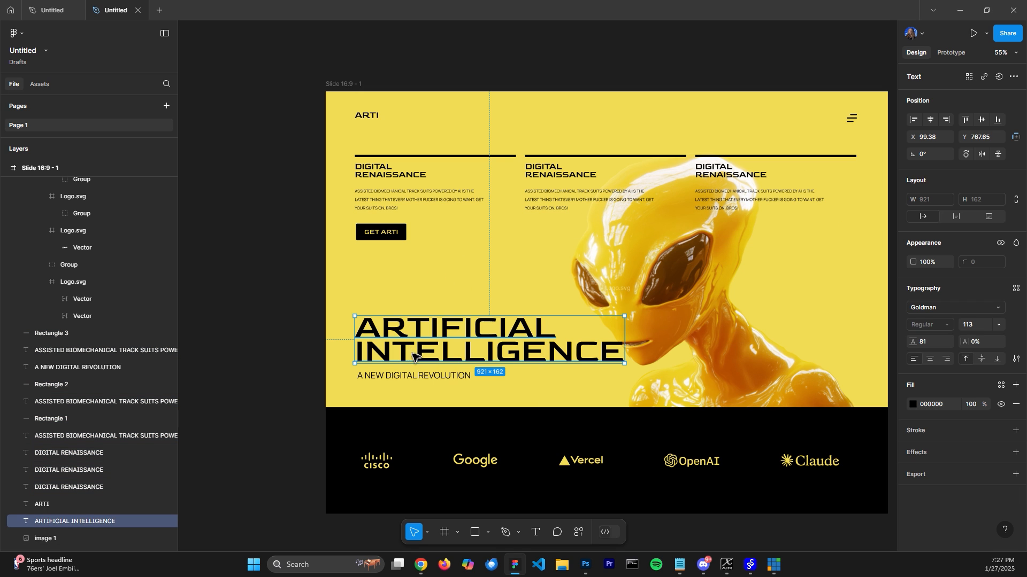
click(427, 381)
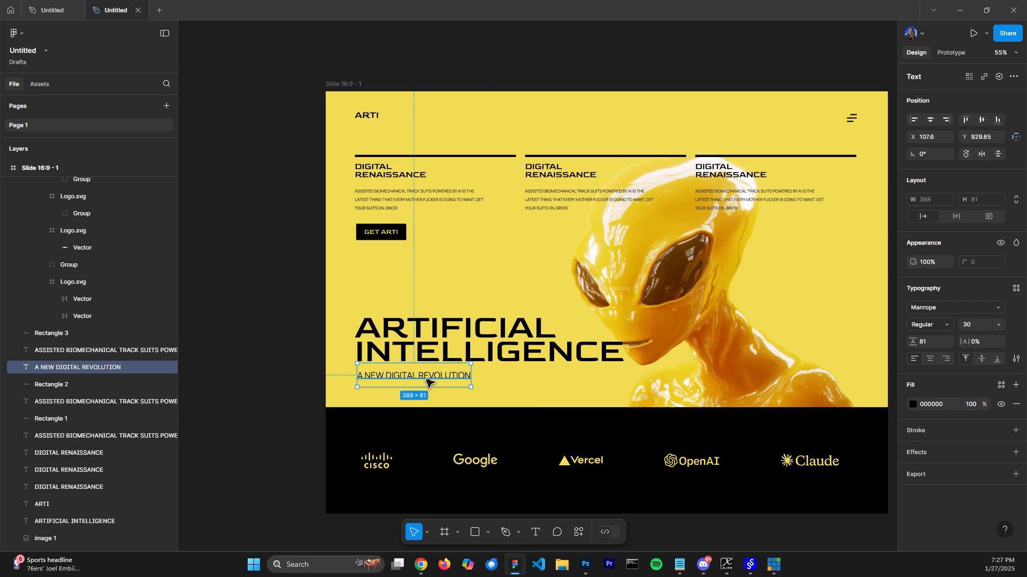
click(433, 328)
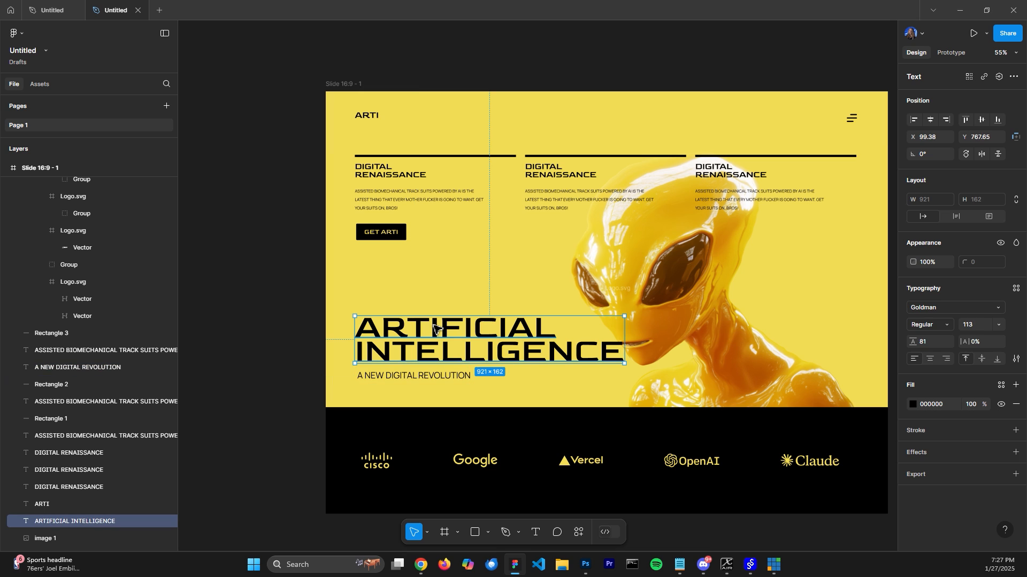
click(434, 379)
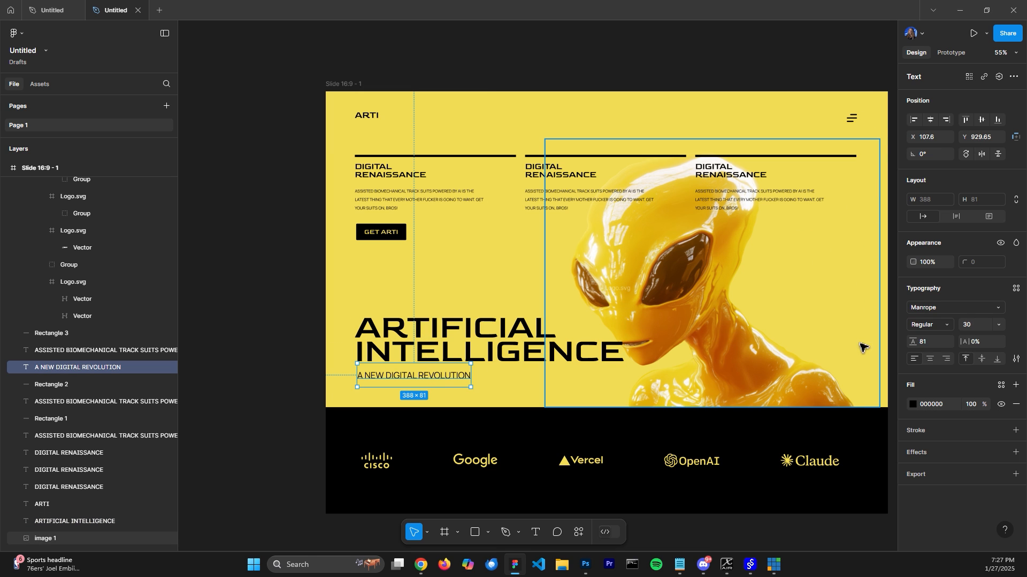
click(957, 16)
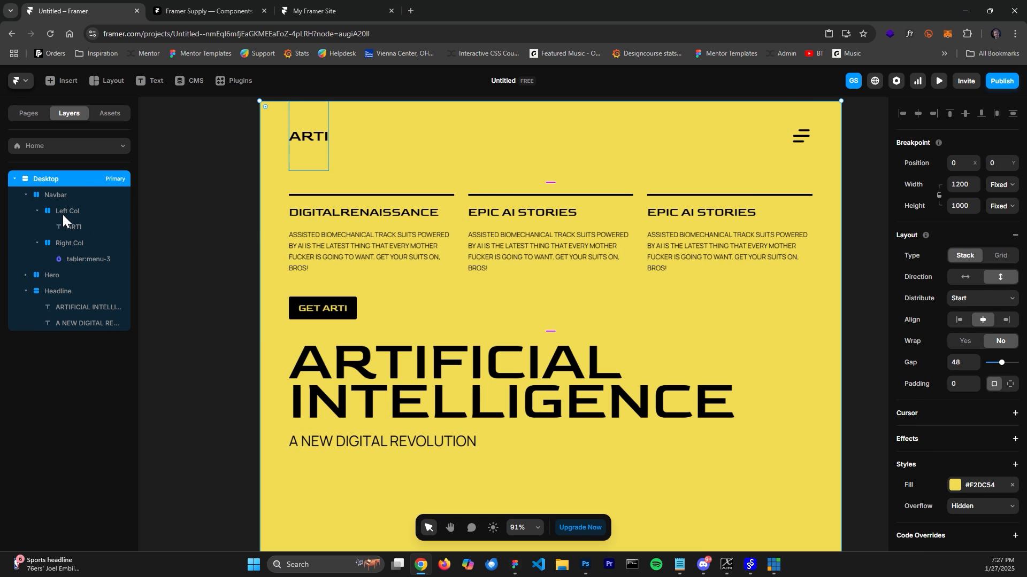
Wrap the Navbar and Hero containers together in a new stack
click(55, 273)
click(26, 195)
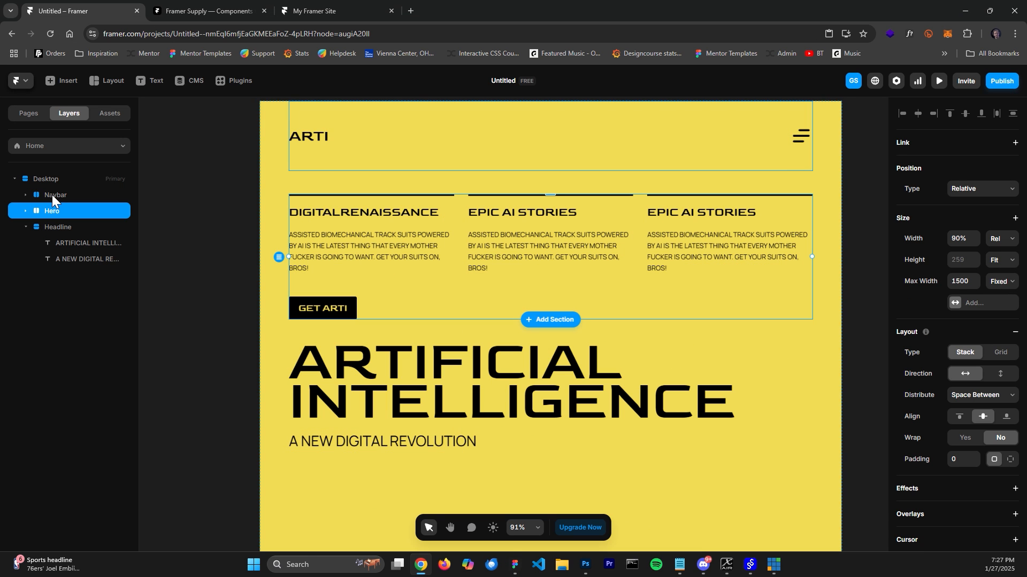
shift+click(58, 196)
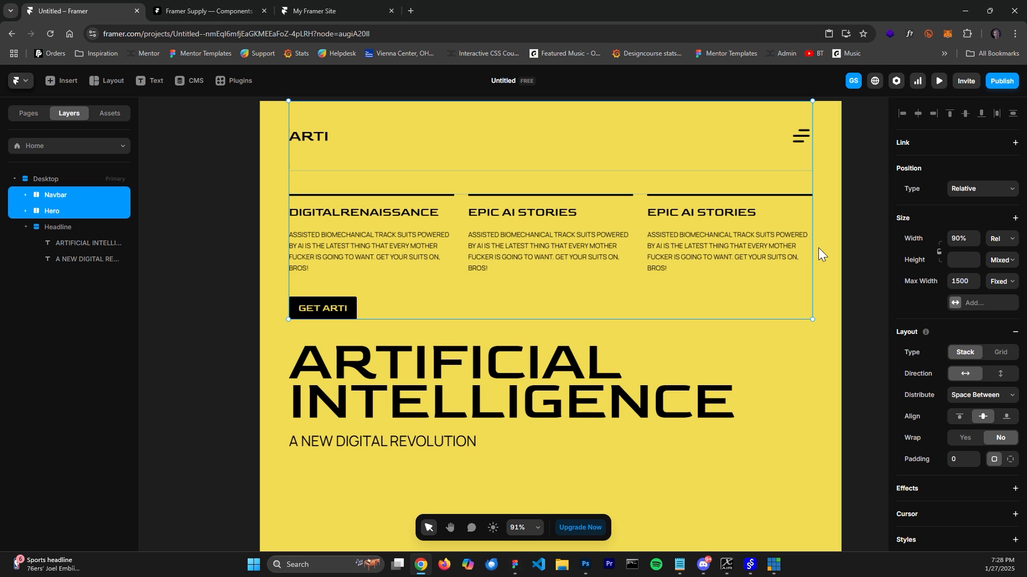
right_click(97, 192)
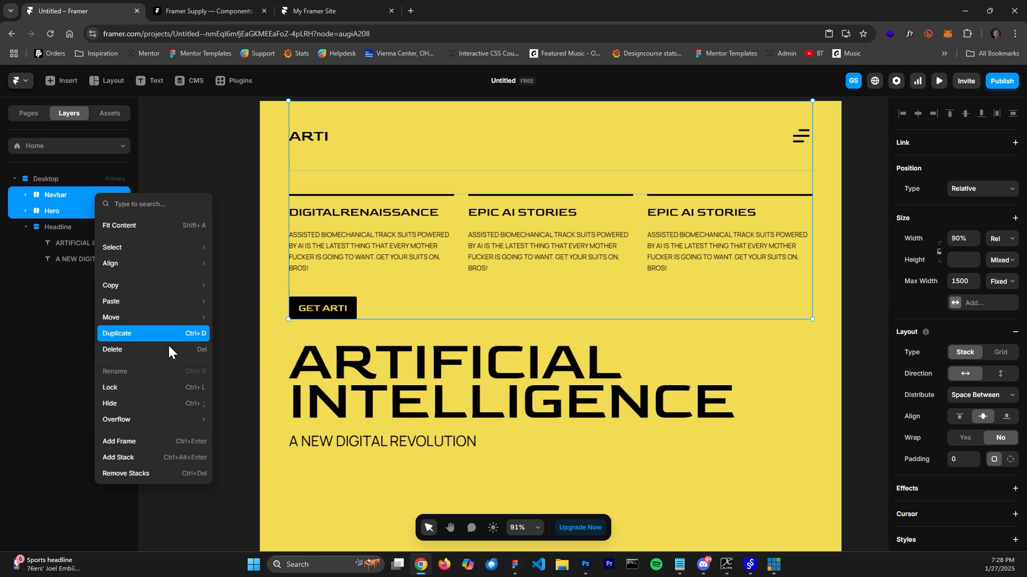
click(159, 456)
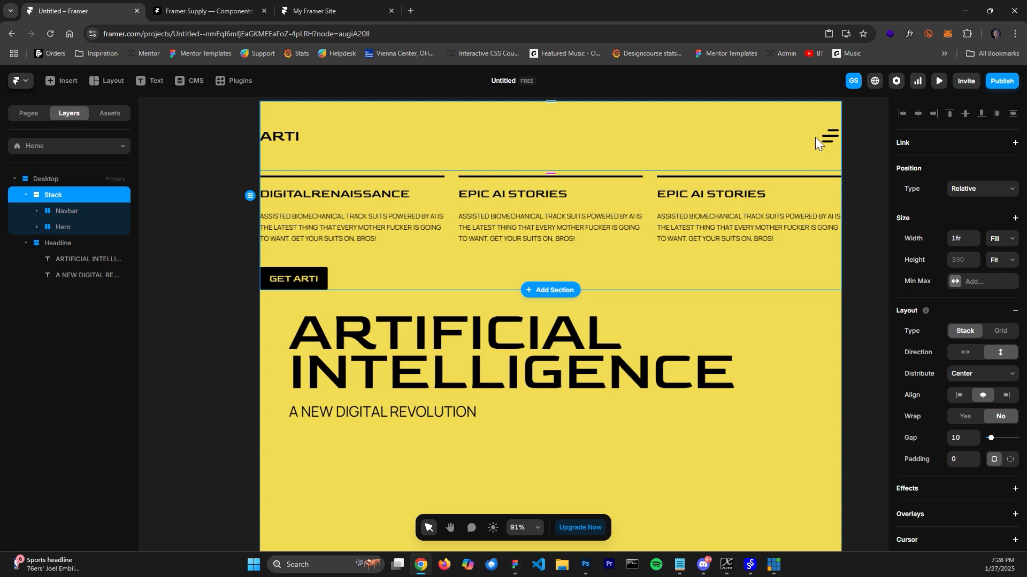
Set the new stack's width to Relative 90% and reduce its gap to 1
click(997, 247)
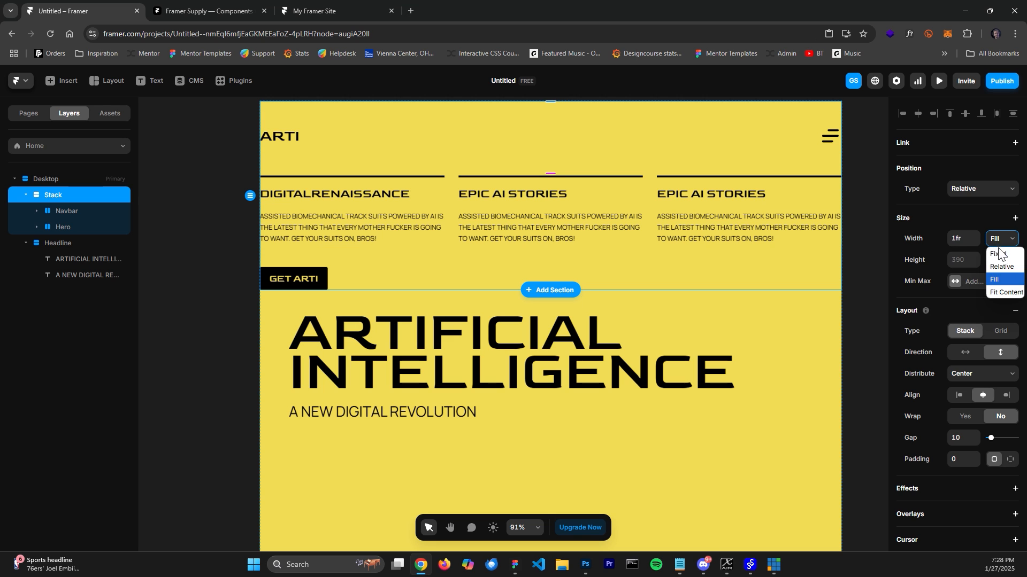
click(1000, 269)
click(967, 243)
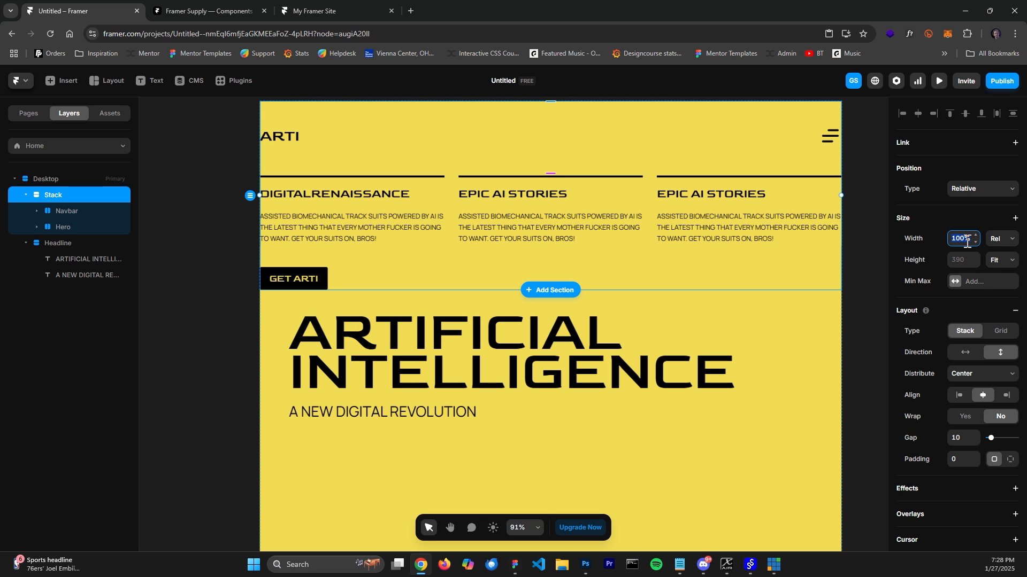
text(90)
key(Return)
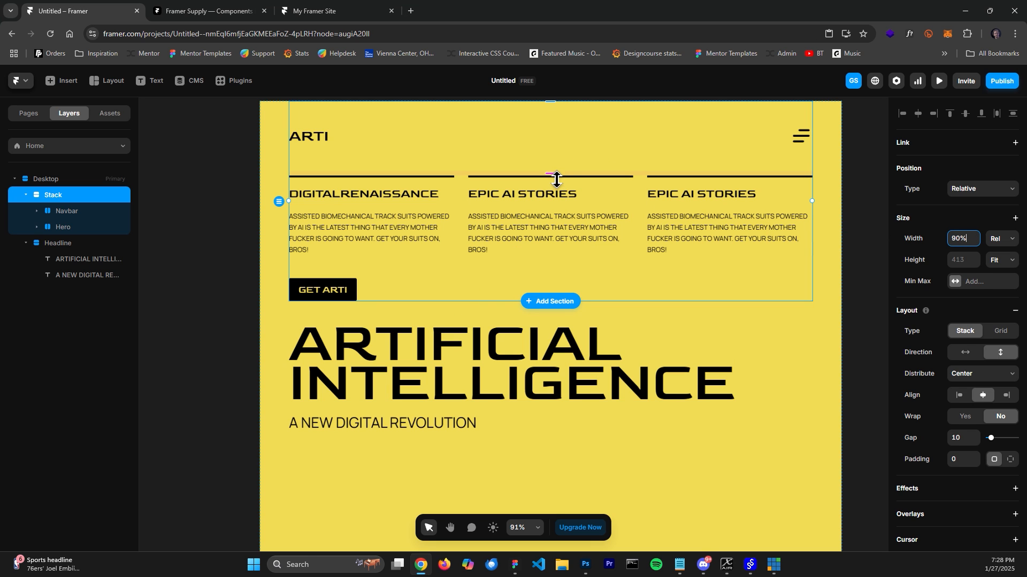
mouse_move(556, 180)
mouse_down()
mouse_move(561, 204)
mouse_move(558, 175)
mouse_up()
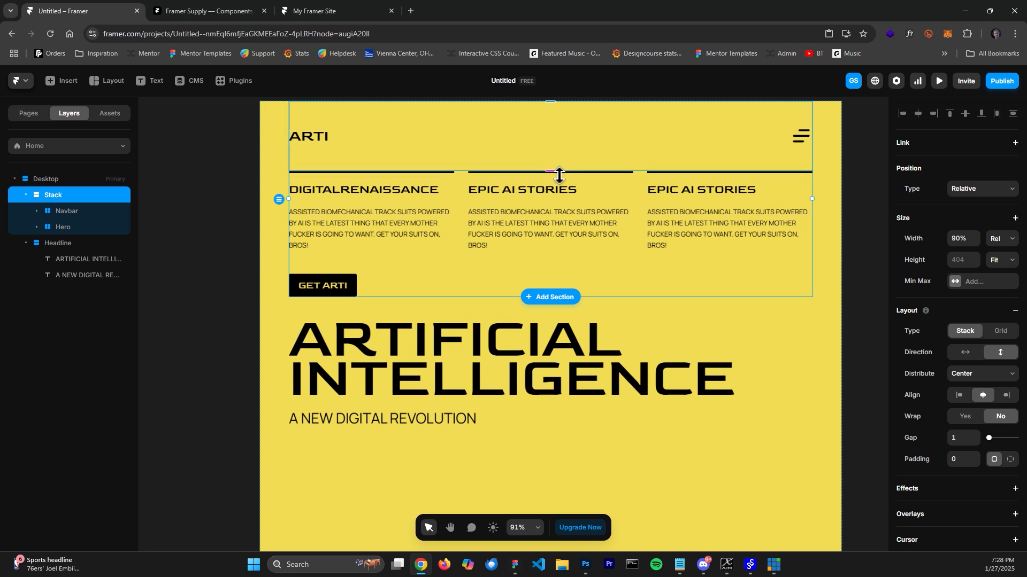
Collapse the Headline layer and rename the stack that holds Navbar and Hero to Upper Hero
click(27, 243)
shift+click(59, 243)
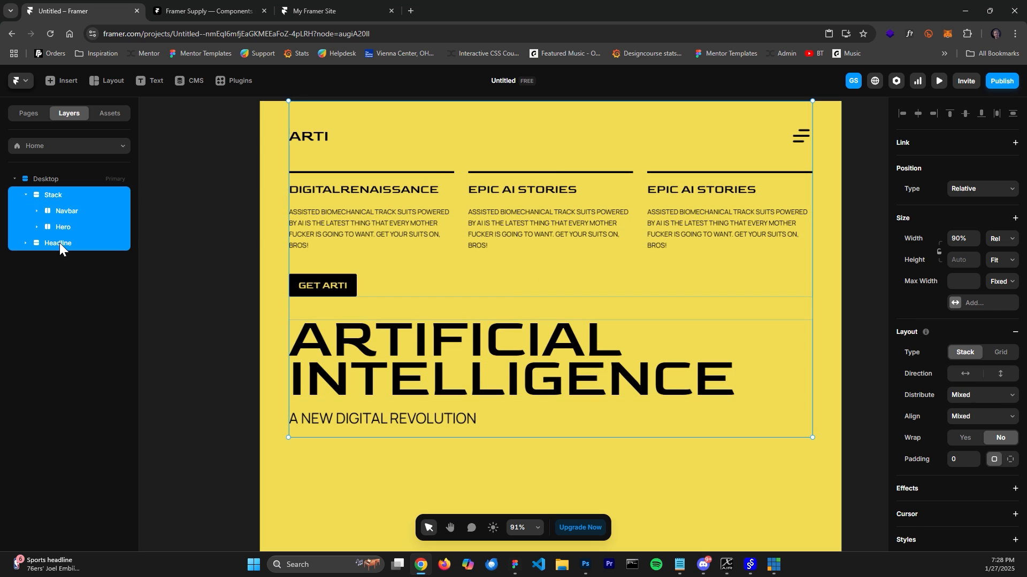
click(60, 244)
shift+click(56, 194)
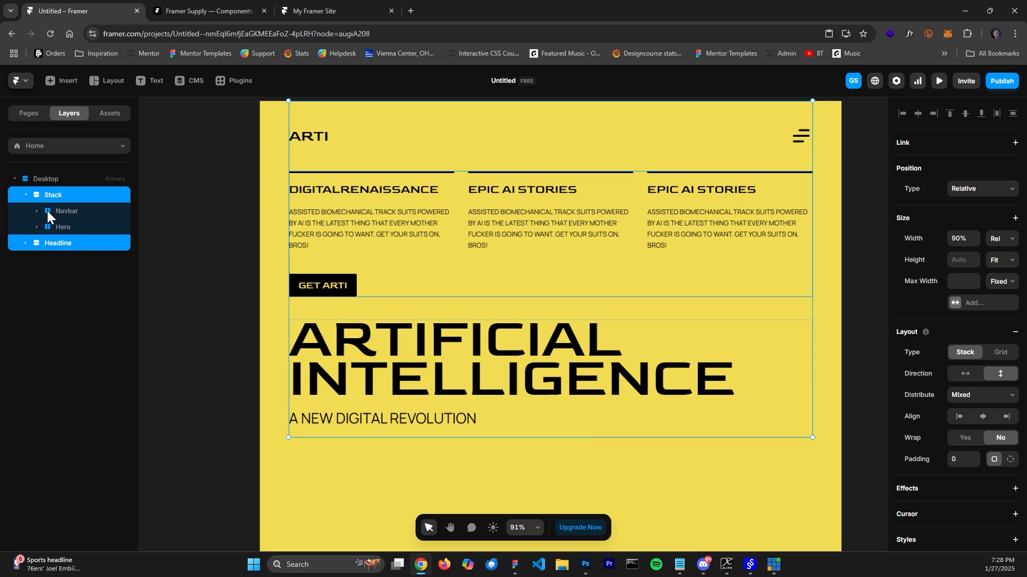
double_click(56, 193)
text(Upper Hero)
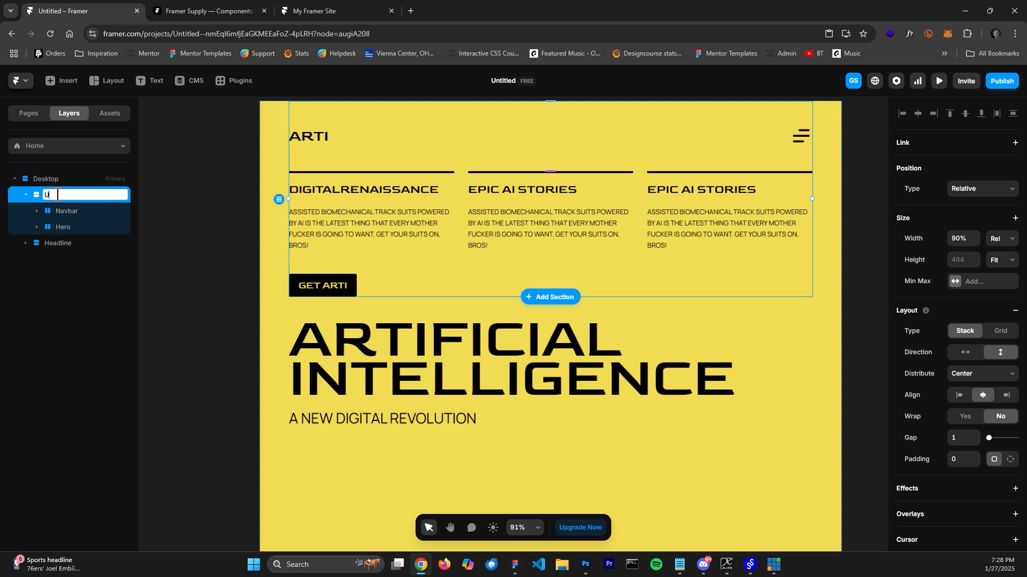
key(Return)
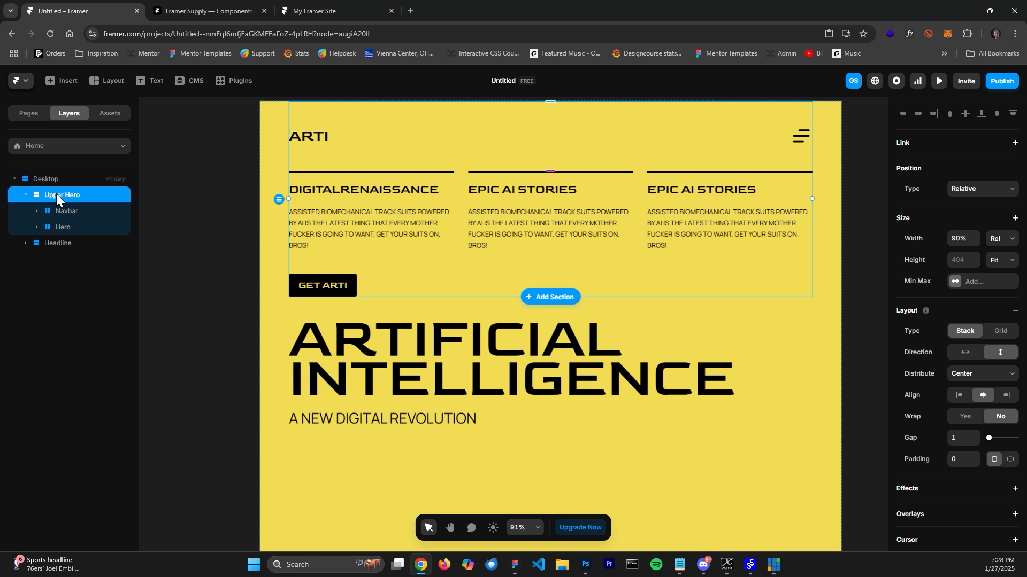
Wrap the Upper Hero stack and the Headline container in a common frame stack
shift+click(54, 242)
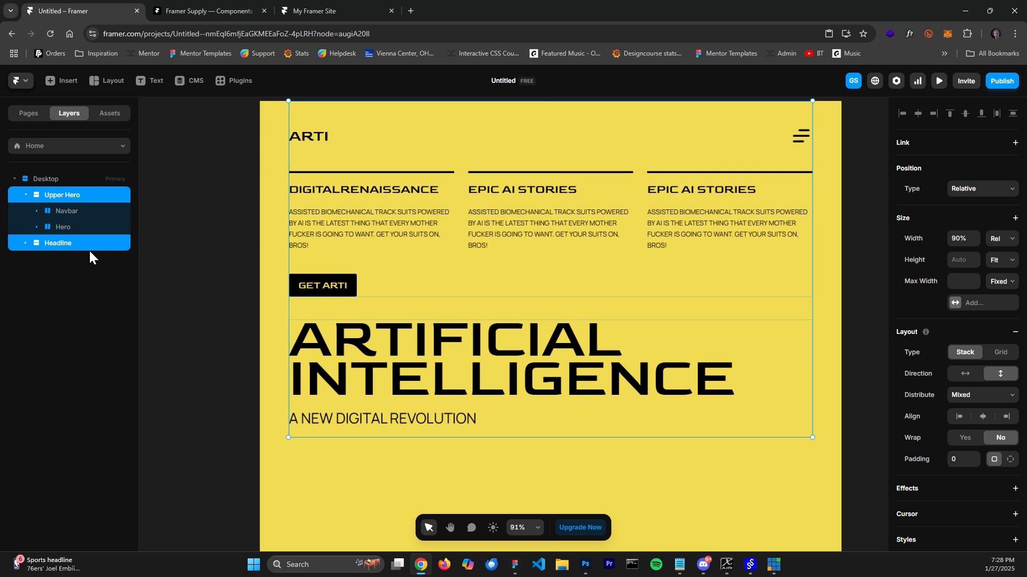
right_click(100, 198)
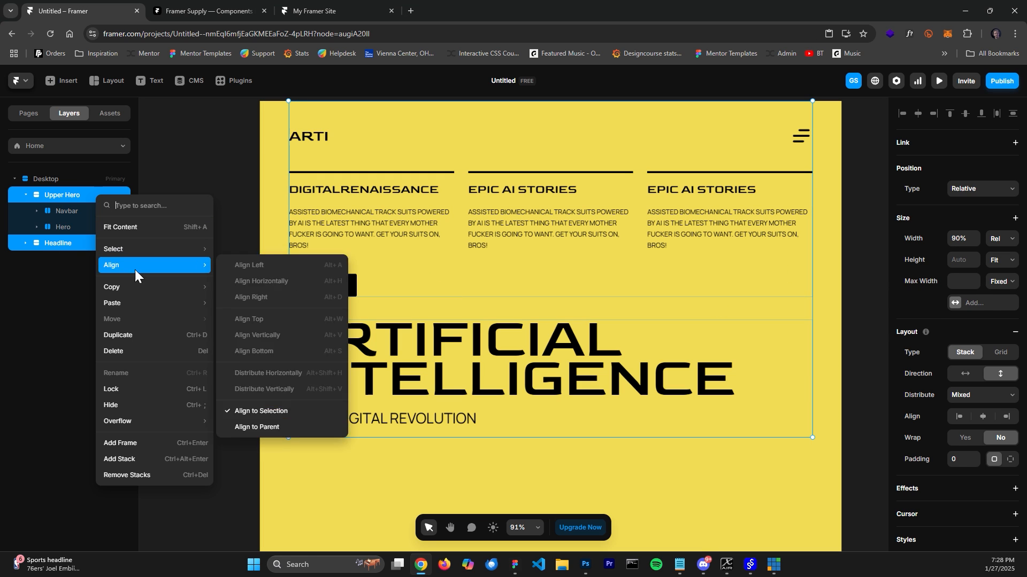
click(142, 447)
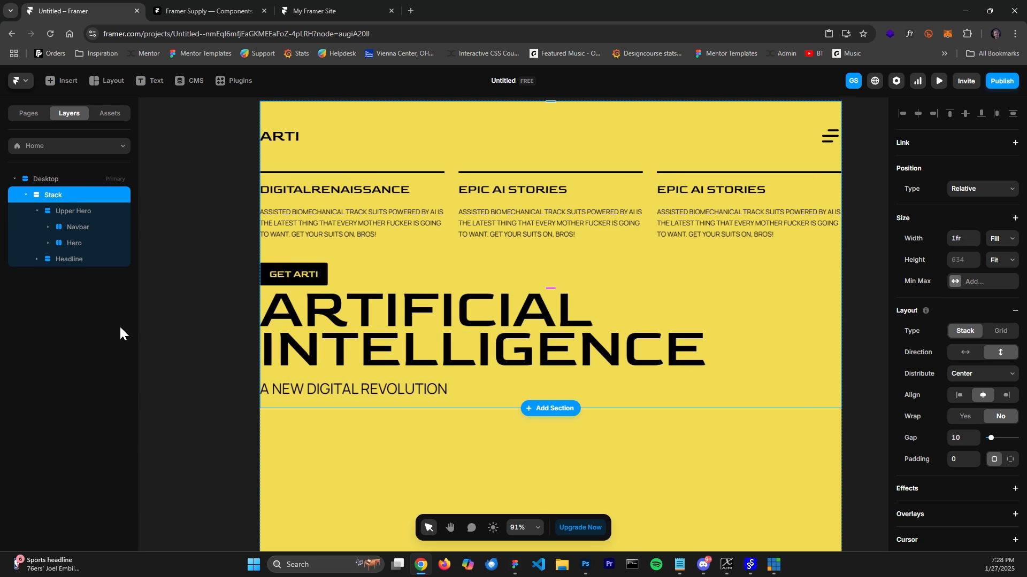
Set the outer stack's width to 0.9fr and widen the gap between Upper Hero and Headline to 96
click(963, 238)
text(0.9)
key(Return)
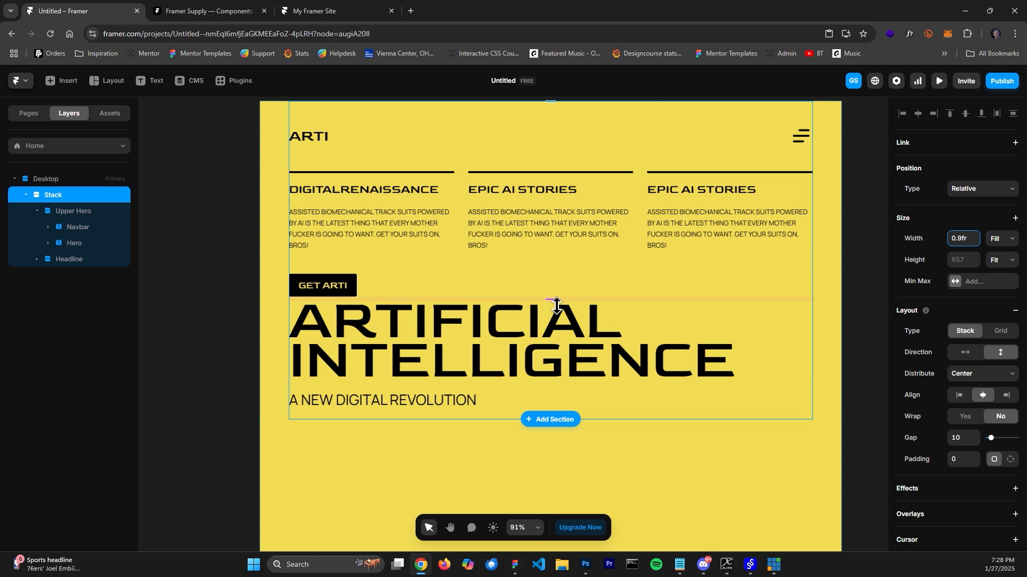
drag(557, 306, 571, 349)
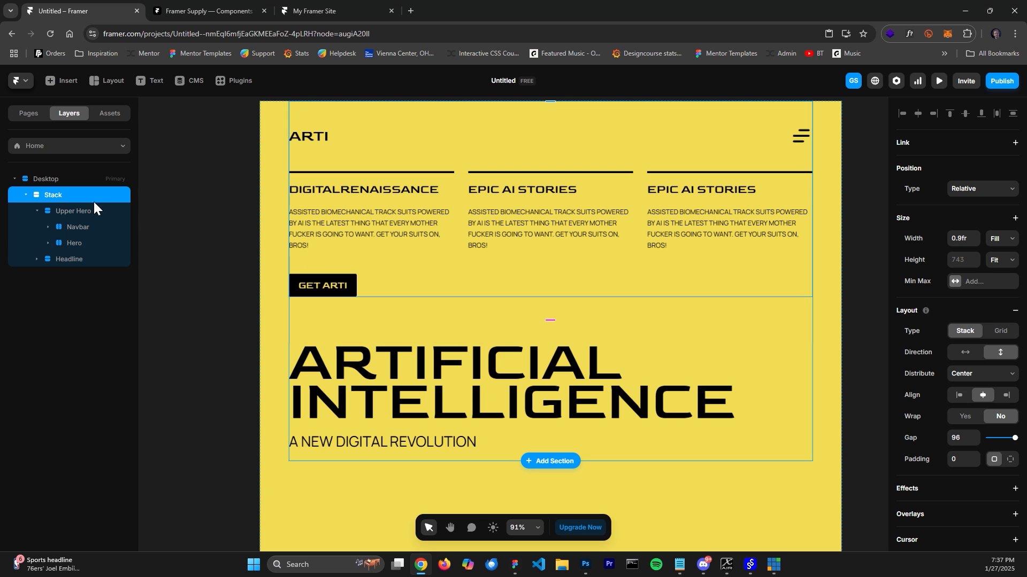
Set the outer stack's distribution to Space Between and its height to Viewport
click(984, 377)
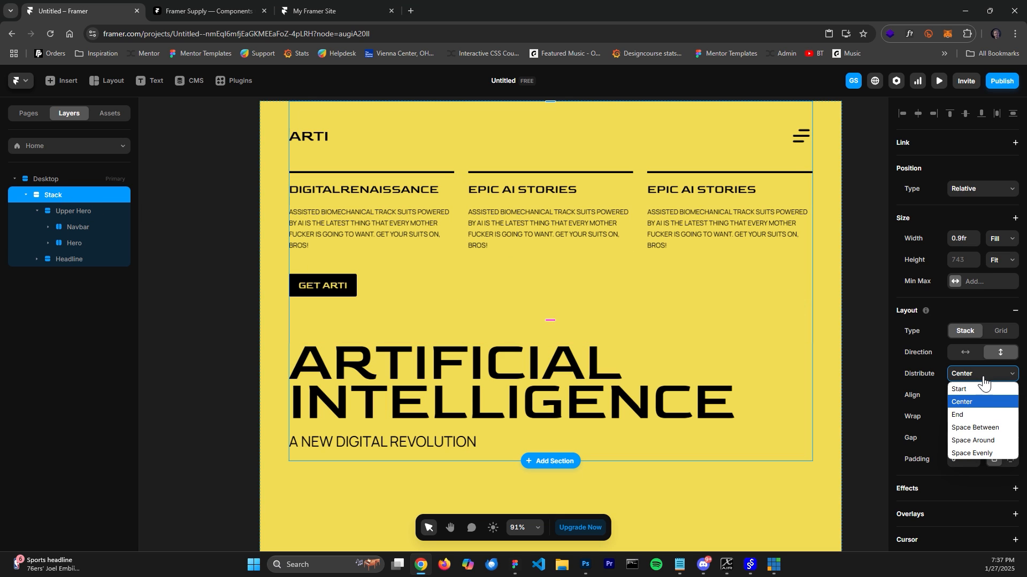
click(978, 427)
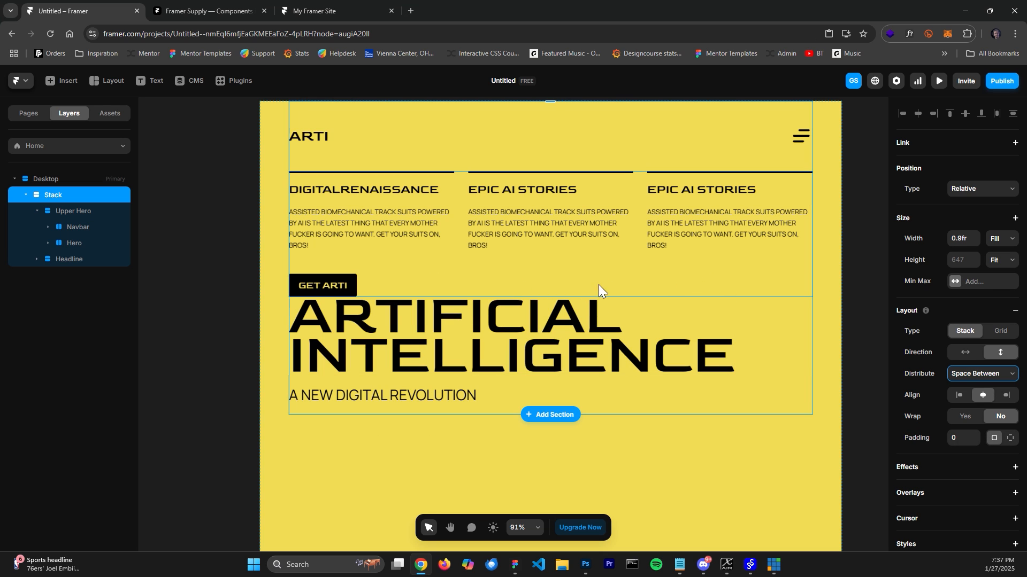
scroll(592, 291, up, 1)
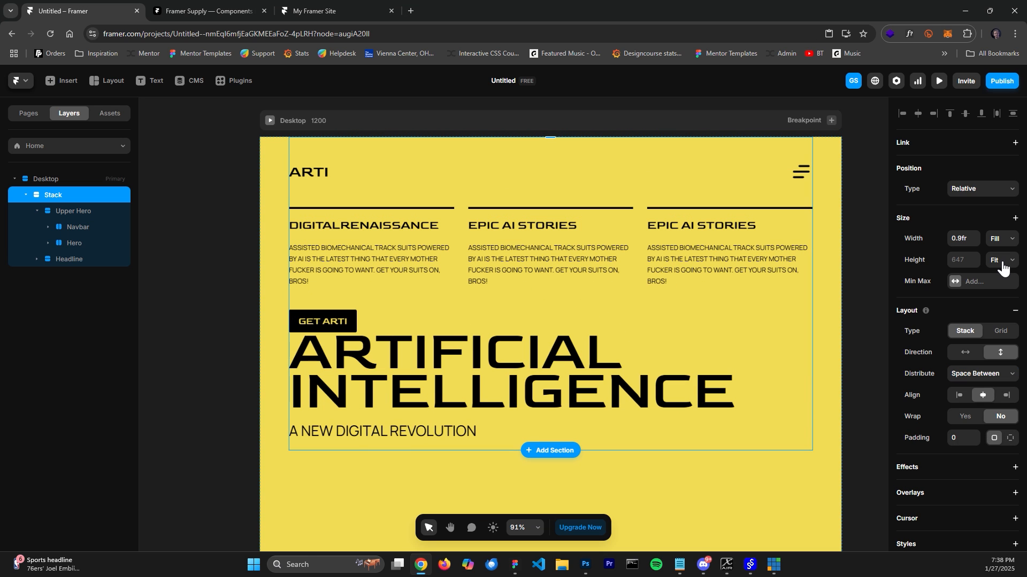
click(1002, 261)
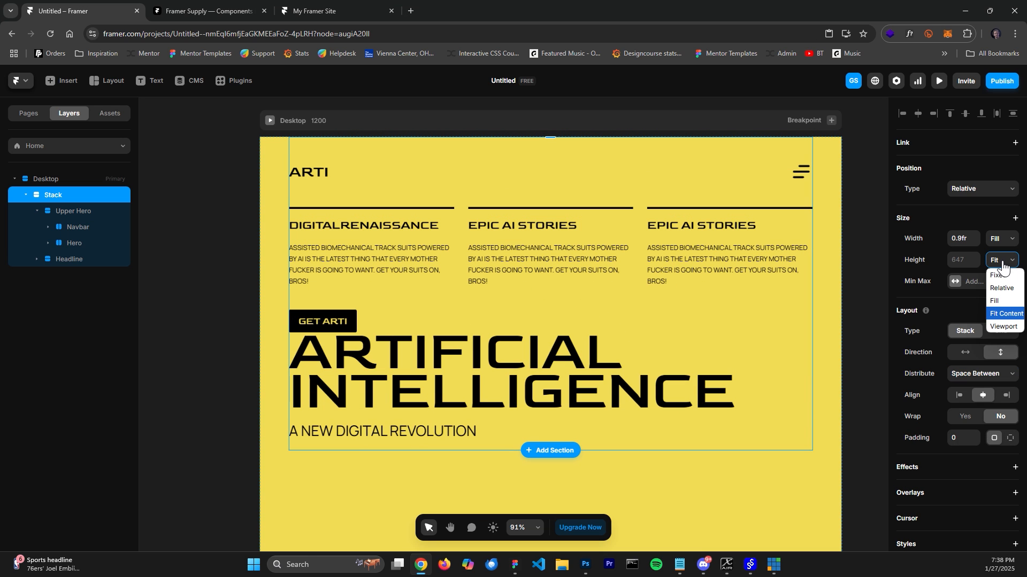
click(1003, 327)
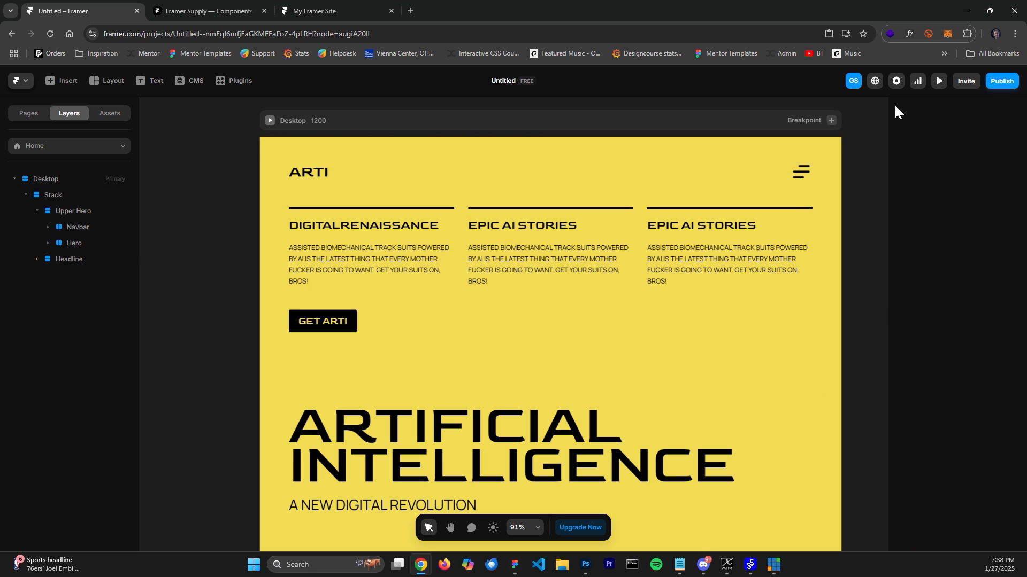
Preview the Home page at desktop size, check its full length from hero to headline, and return to the canvas
click(939, 81)
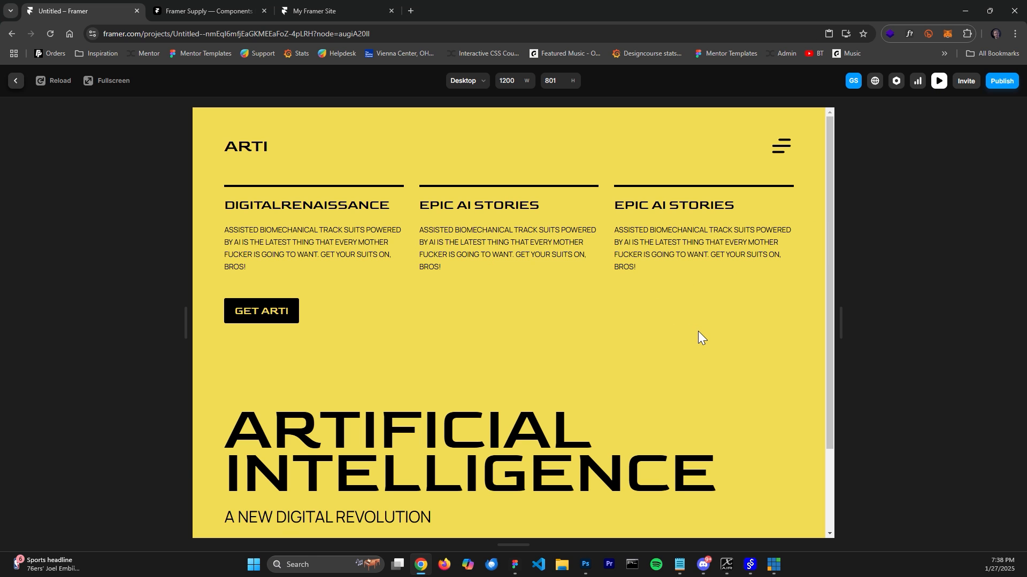
scroll(703, 347, down, 3)
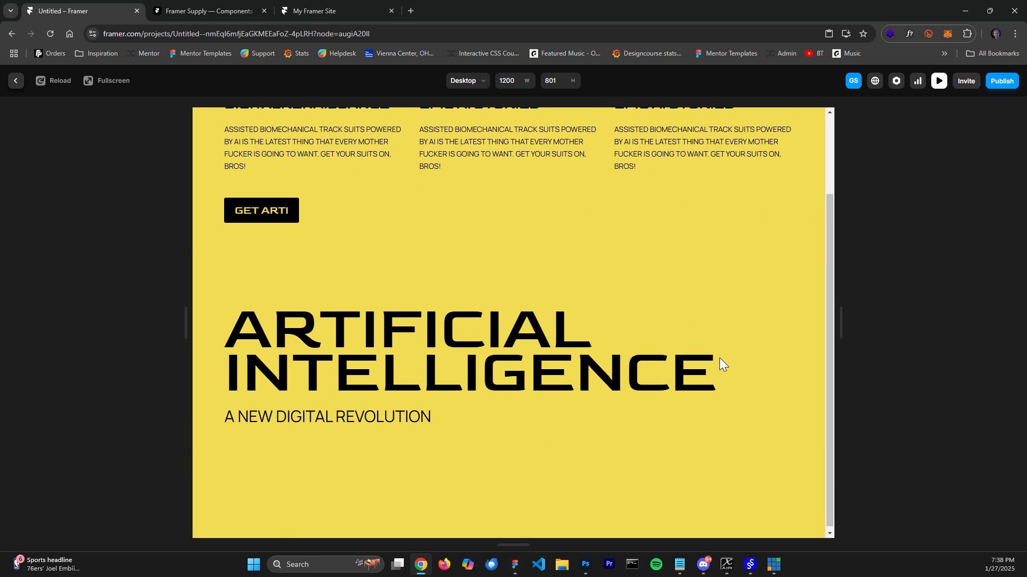
scroll(719, 359, up, 3)
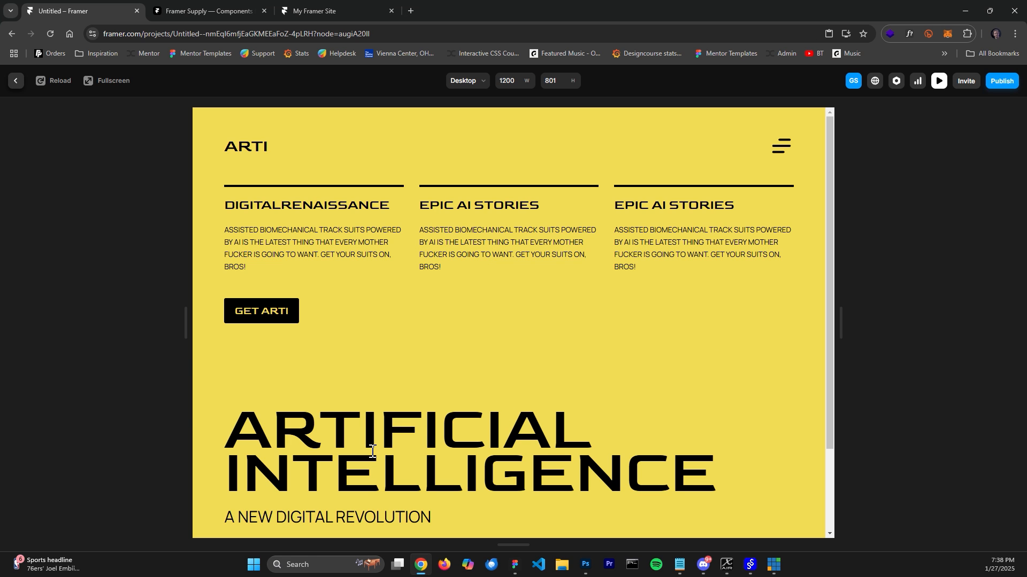
click(16, 81)
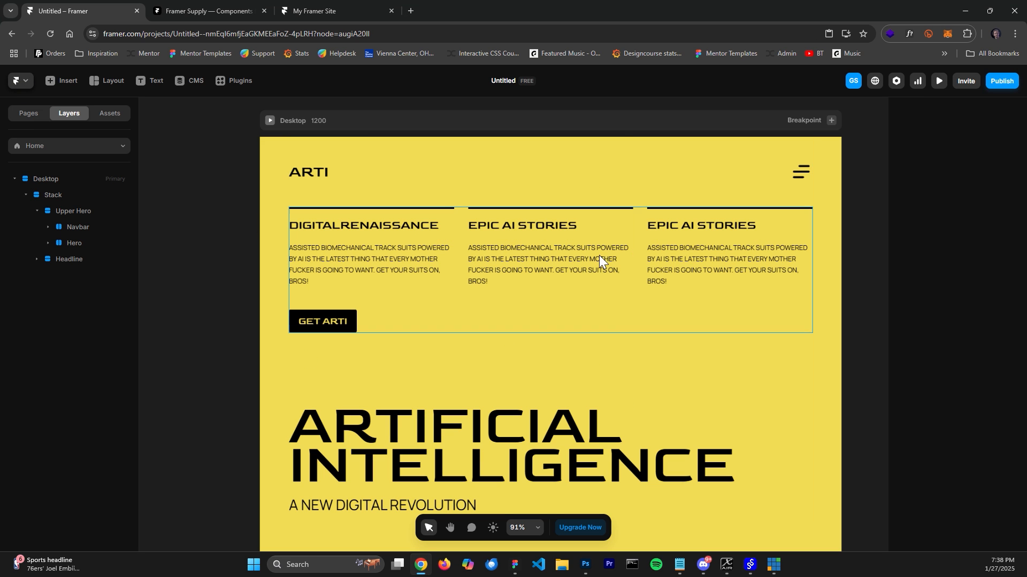
Set the Desktop breakpoint's fixed height to 1500
click(620, 119)
scroll(608, 371, down, 3)
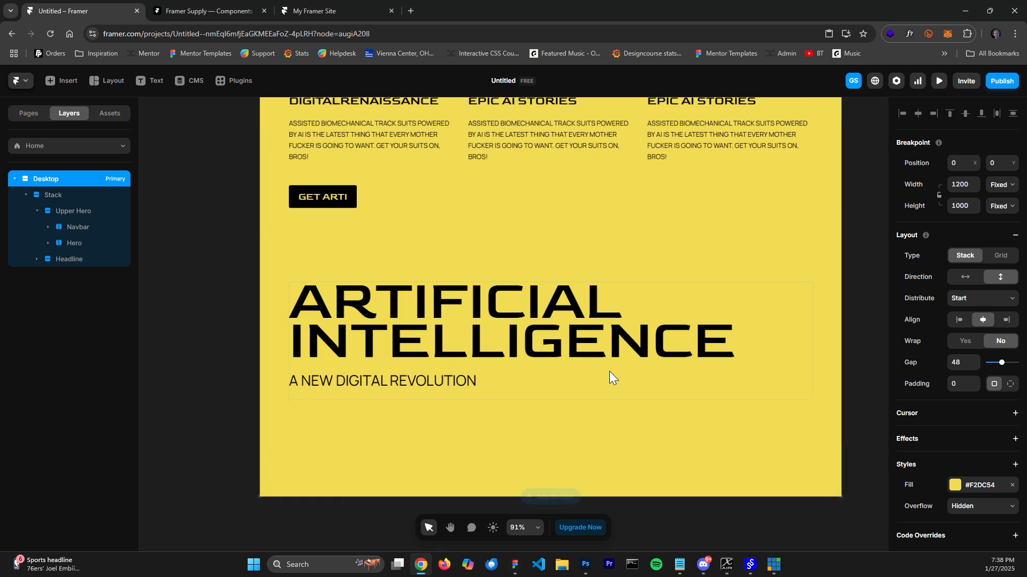
scroll(608, 371, down, 5)
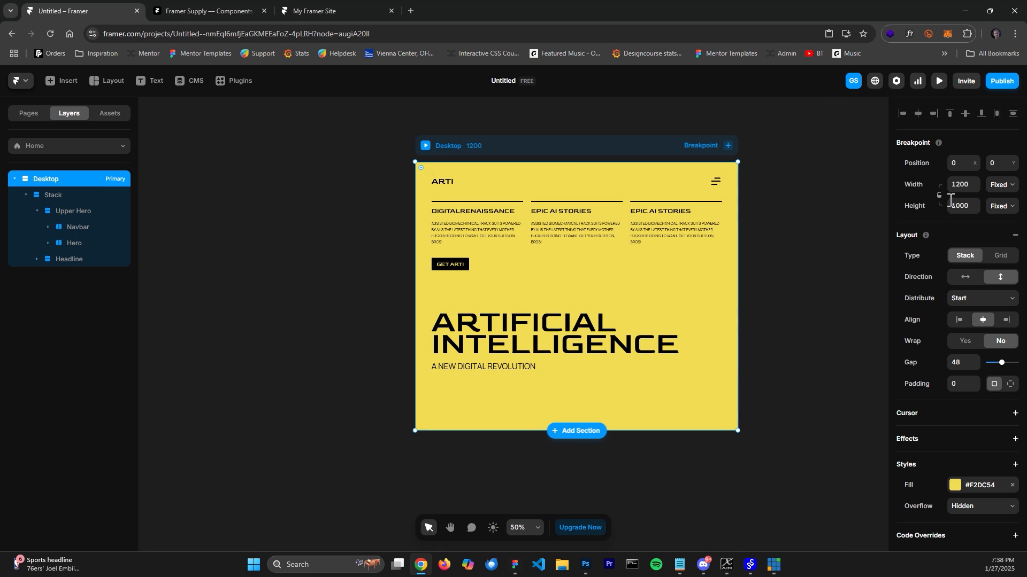
click(961, 206)
text(1500)
key(Return)
click(801, 194)
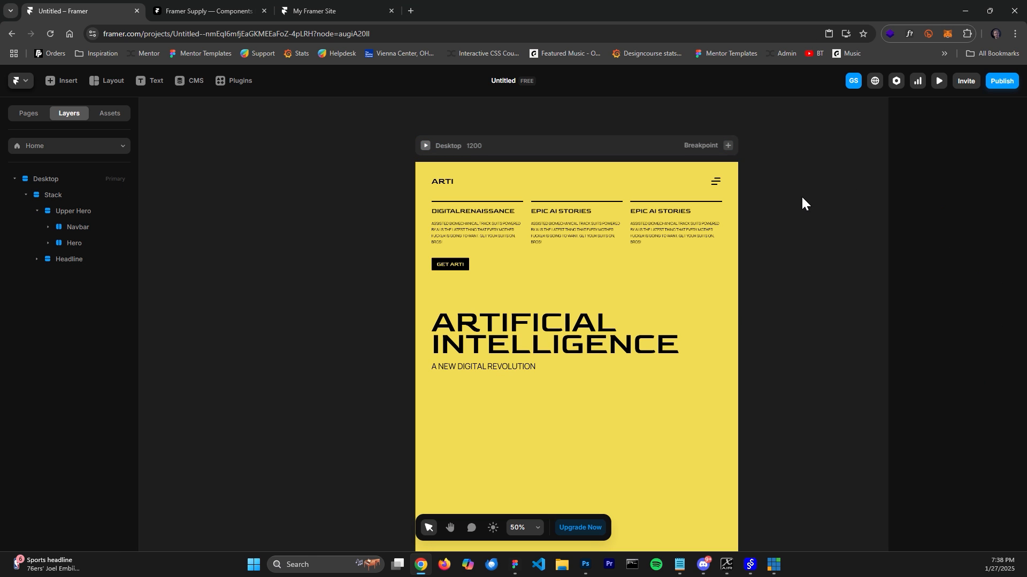
Preview the page with the taller Desktop breakpoint and return to the canvas
scroll(690, 239, up, 2)
click(939, 82)
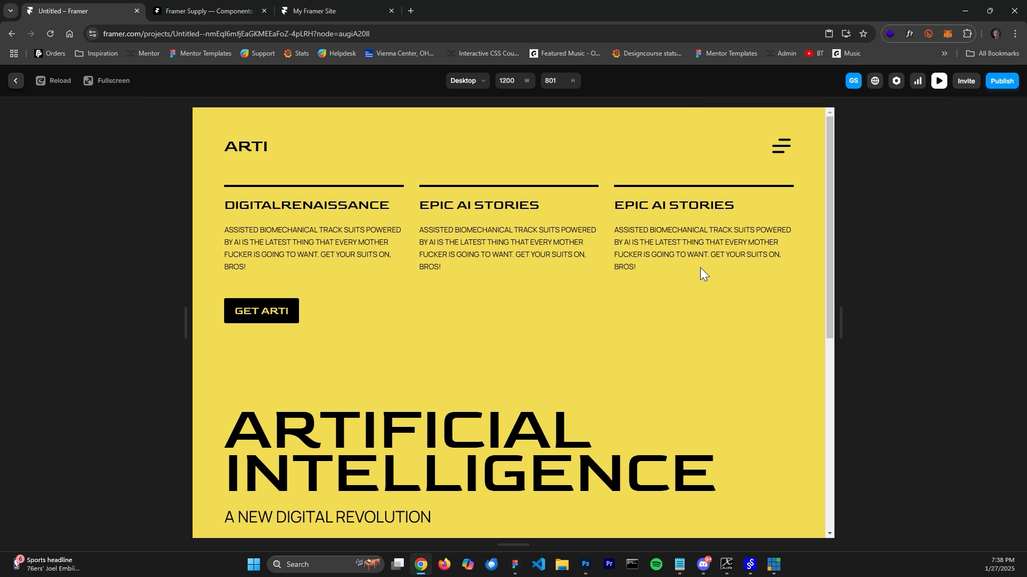
click(15, 80)
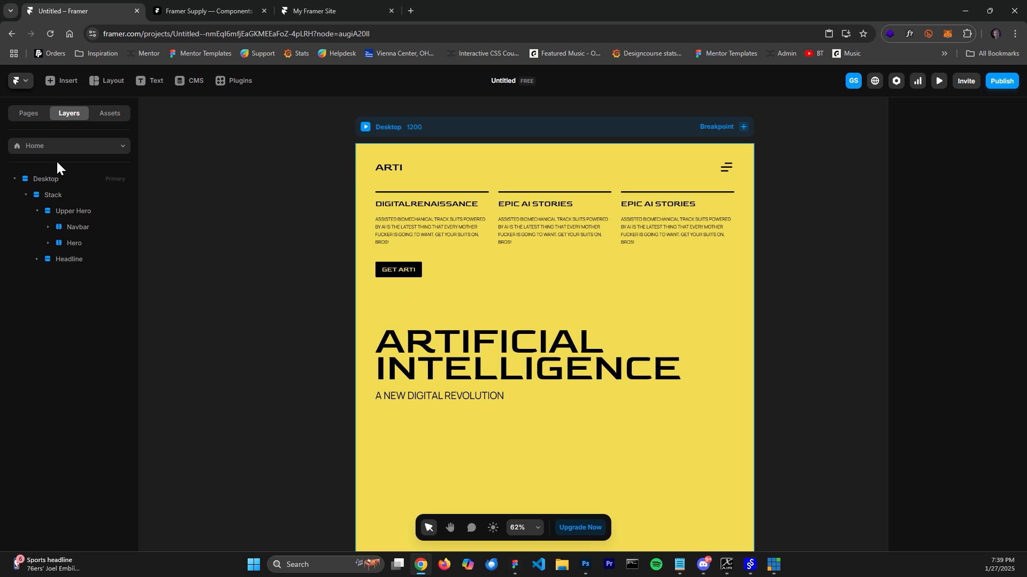
Set the outer stack's height to 140vh and preview how the headline's position changes
click(51, 193)
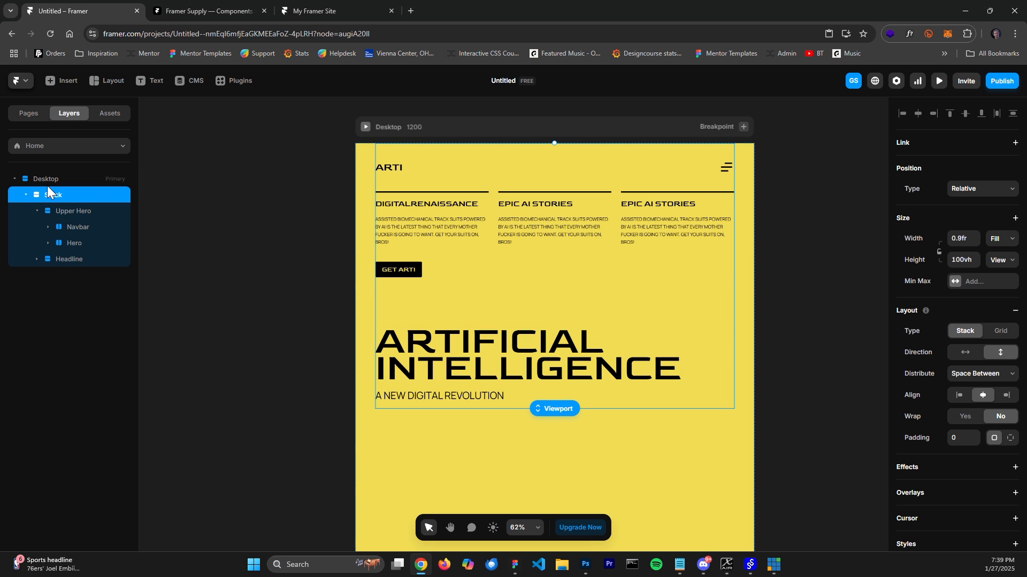
click(962, 259)
text(140vh)
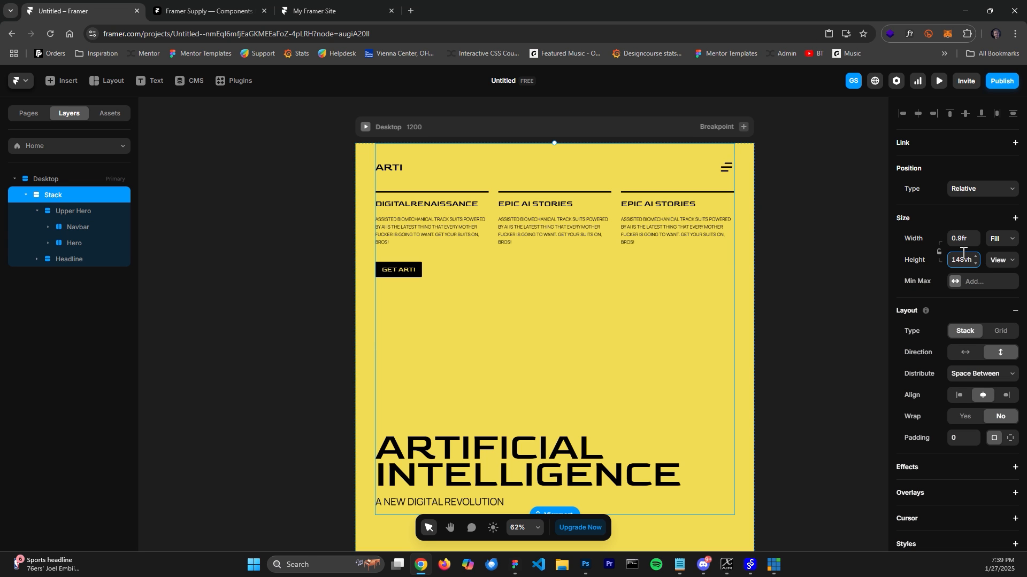
click(939, 81)
scroll(659, 278, down, 5)
scroll(659, 278, up, 6)
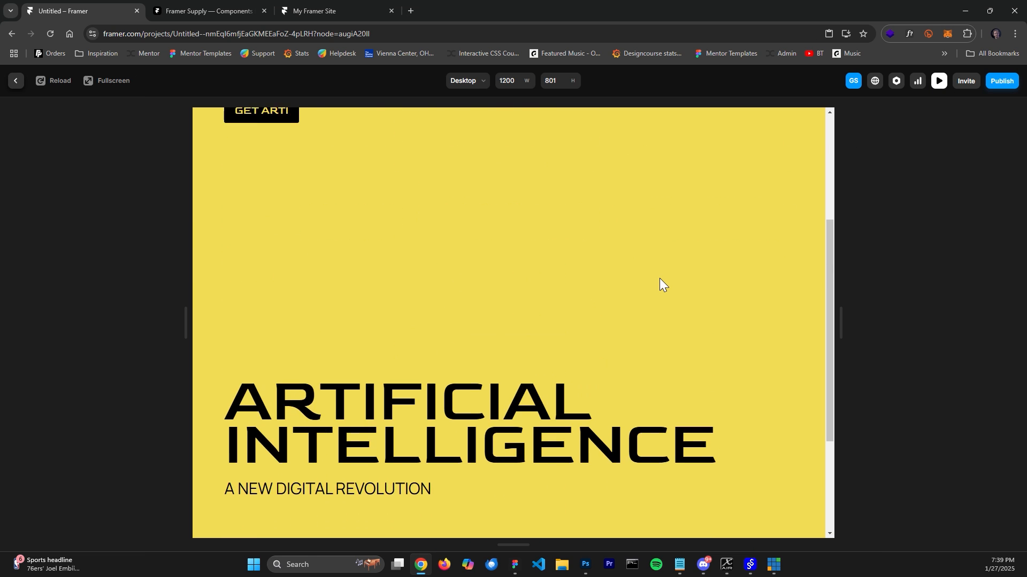
click(16, 82)
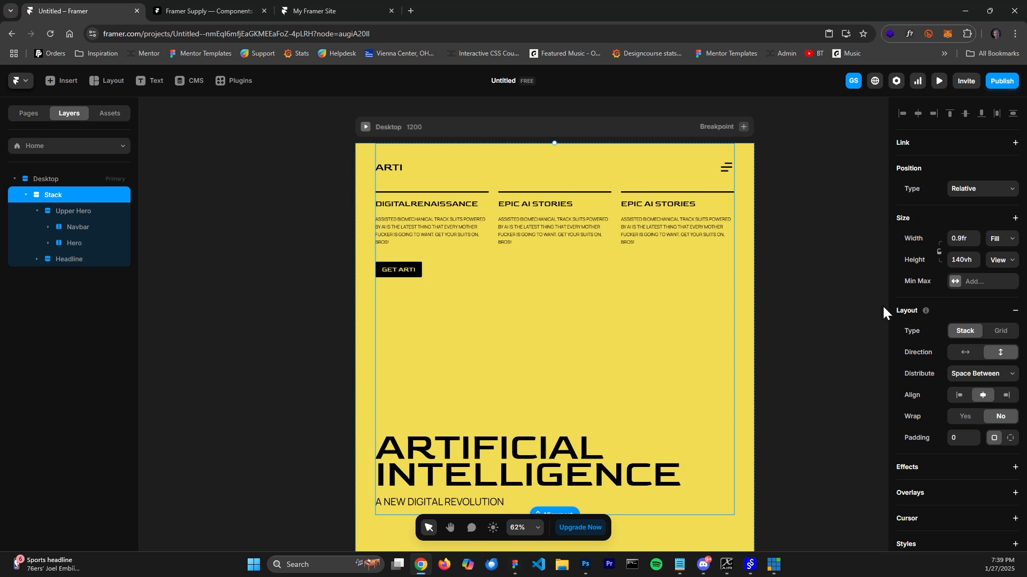
Set the outer stack's height back to 100vh
click(957, 259)
text(100)
key(Return)
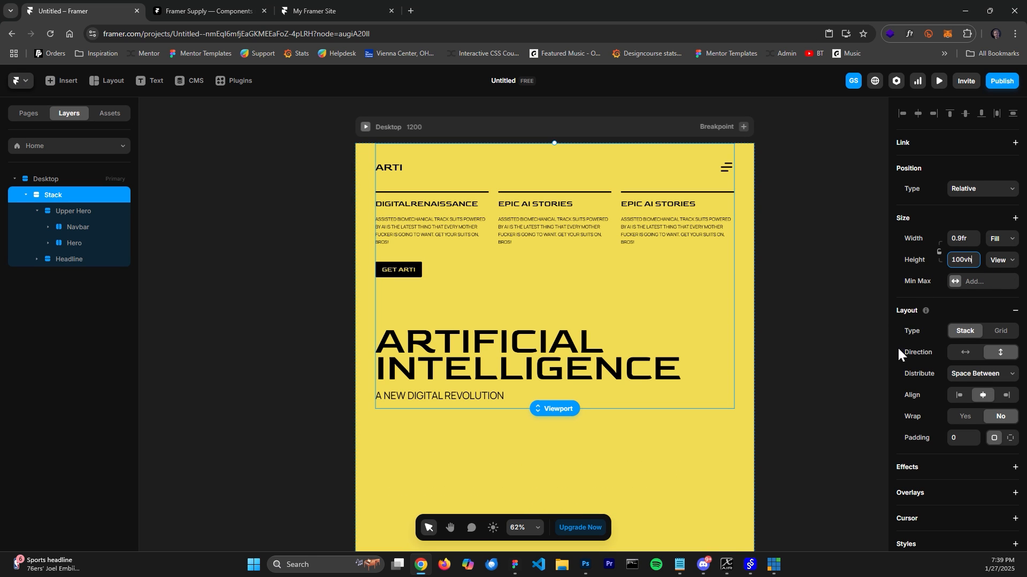
click(839, 363)
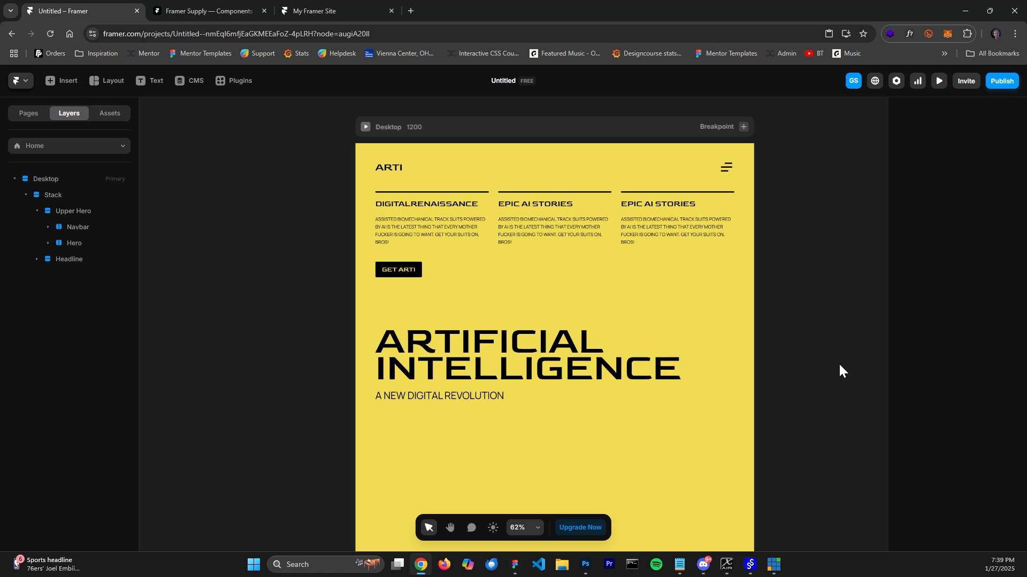
click(583, 292)
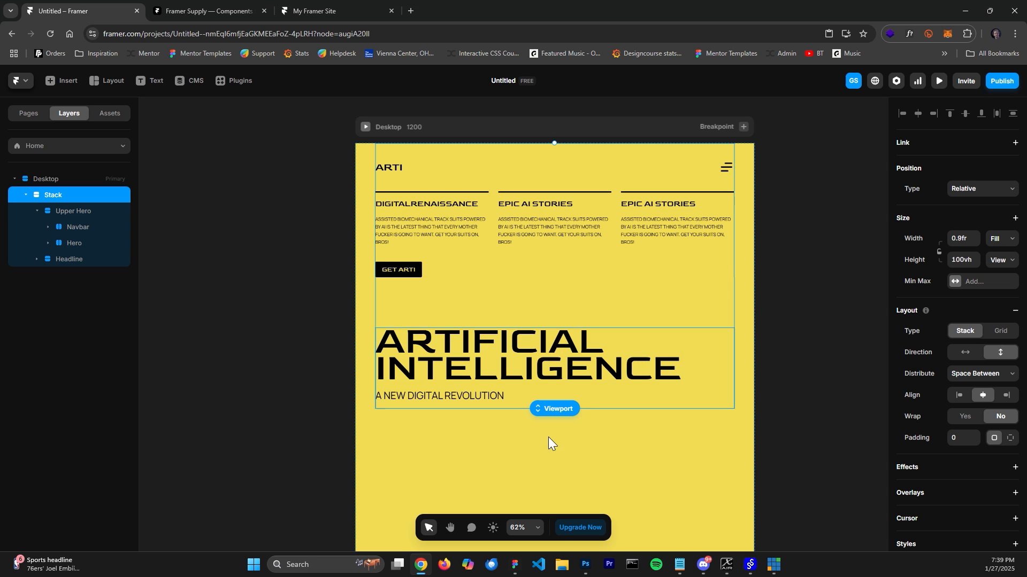
click(560, 447)
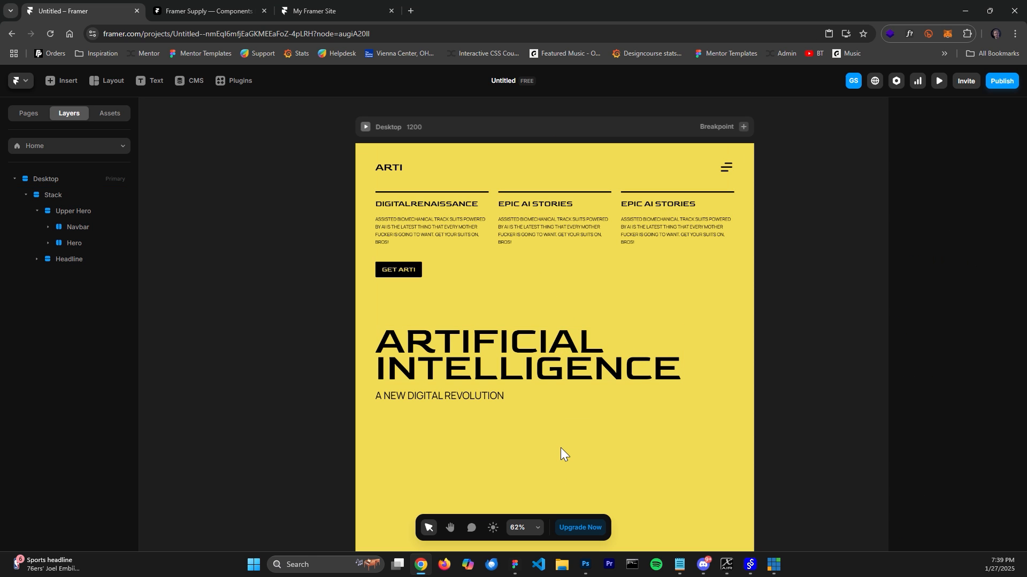
click(462, 306)
Switch to Figma, examine the headline and the black logo strip below it, and return to Framer
click(514, 565)
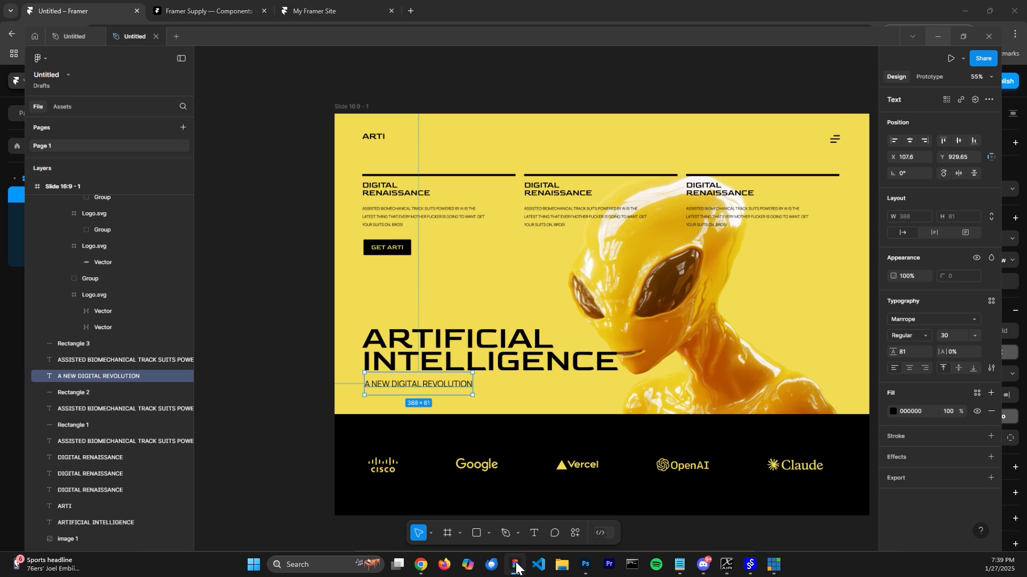
click(392, 430)
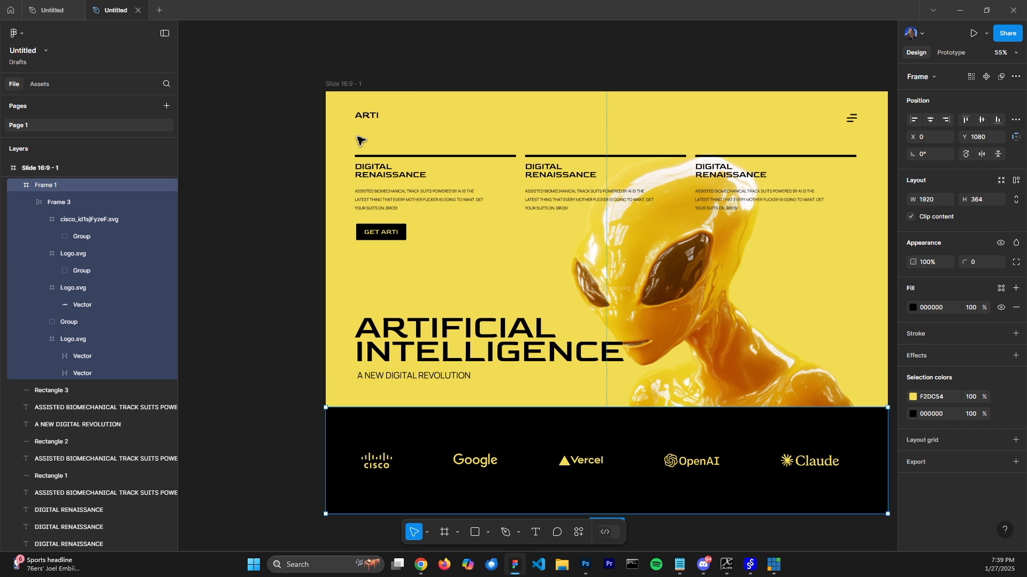
scroll(359, 357, up, 5)
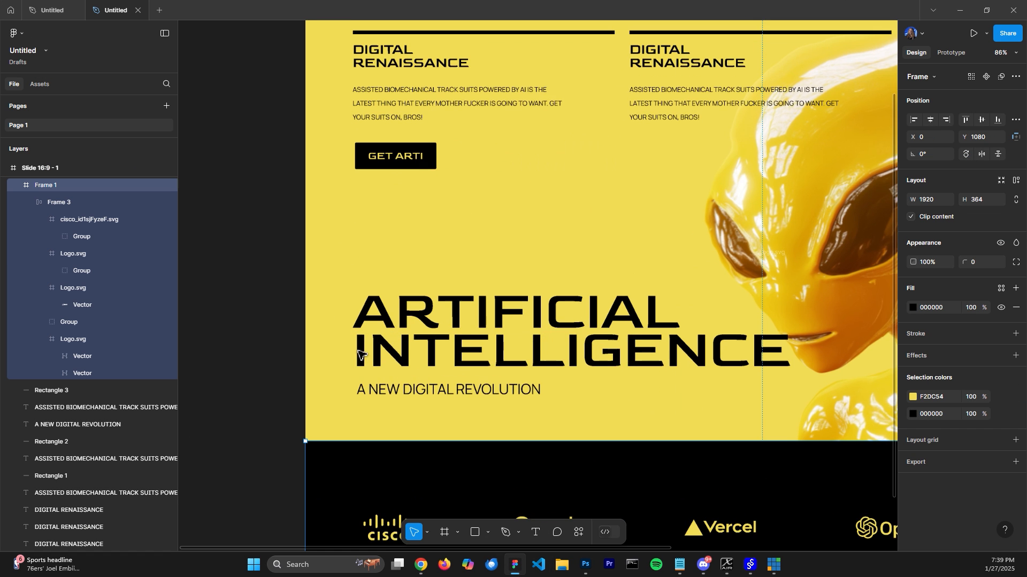
scroll(342, 304, up, 3)
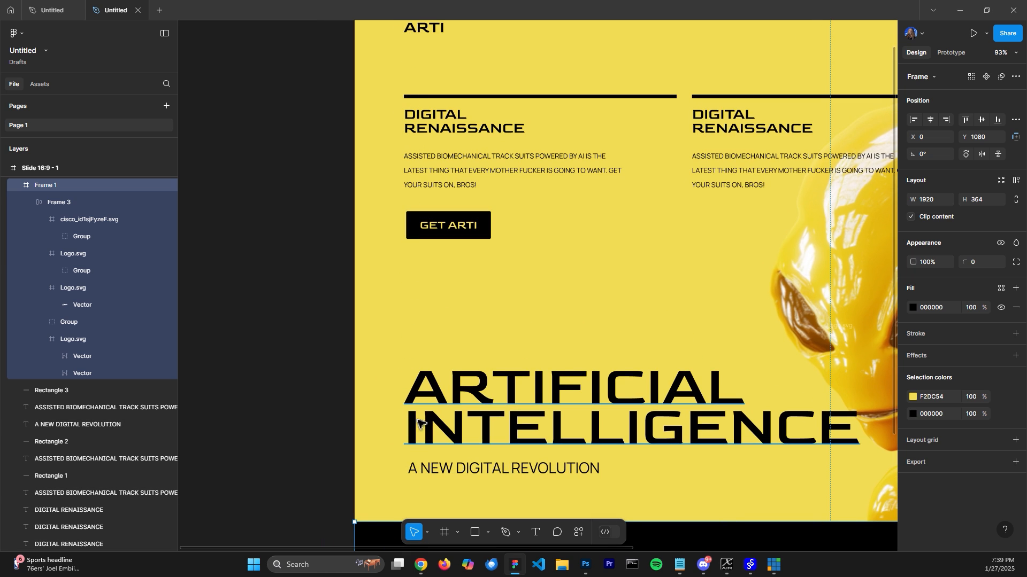
scroll(408, 468, down, 5)
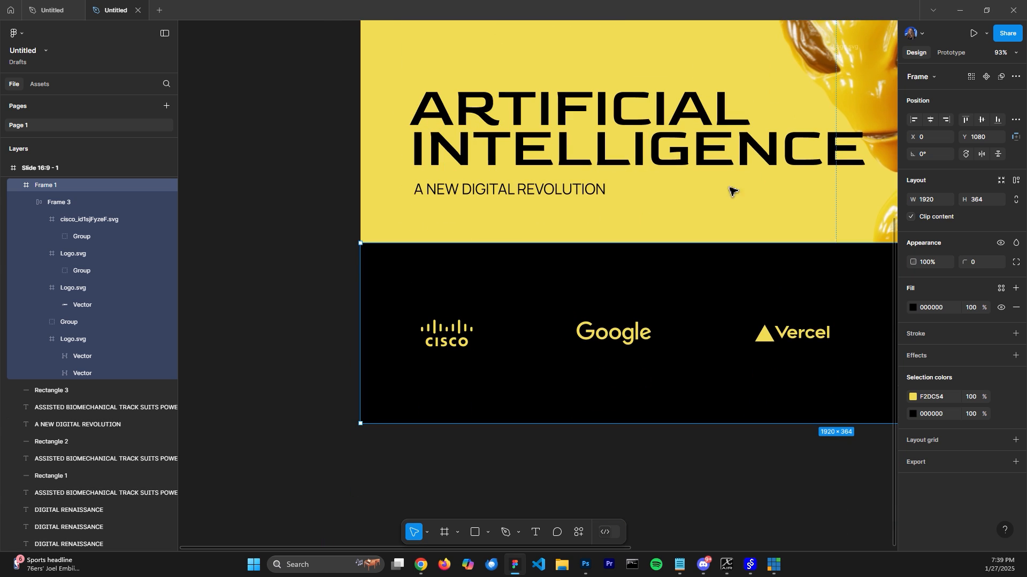
click(957, 9)
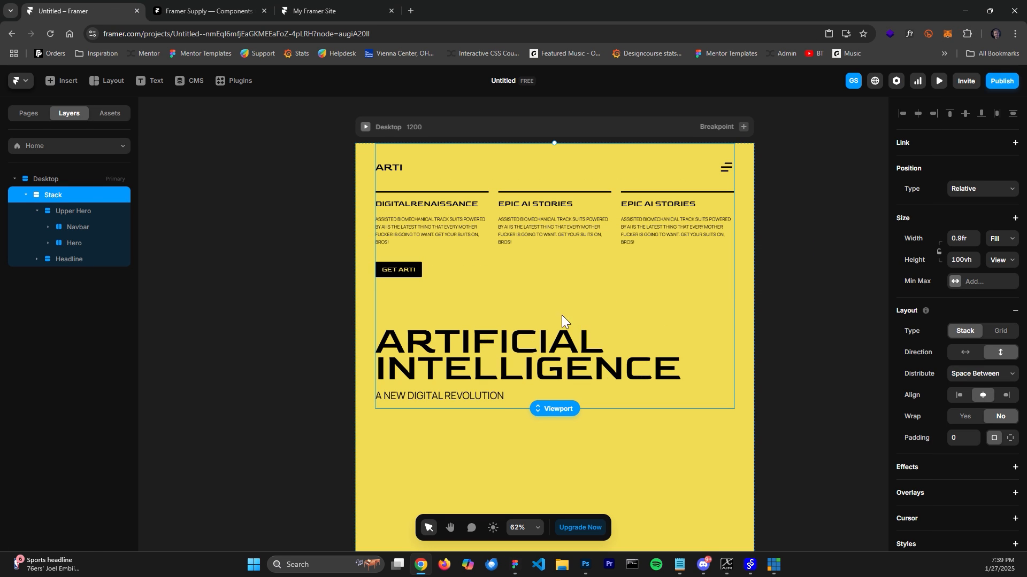
Rename the outer stack that holds Upper Hero and Headline to Top container
scroll(471, 428, down, 1)
click(501, 276)
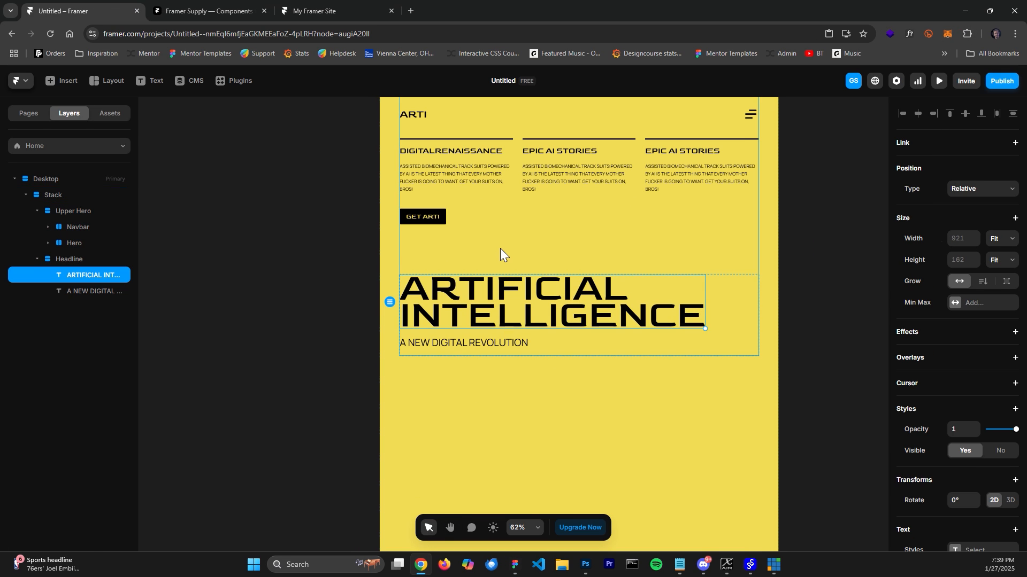
click(500, 248)
double_click(55, 195)
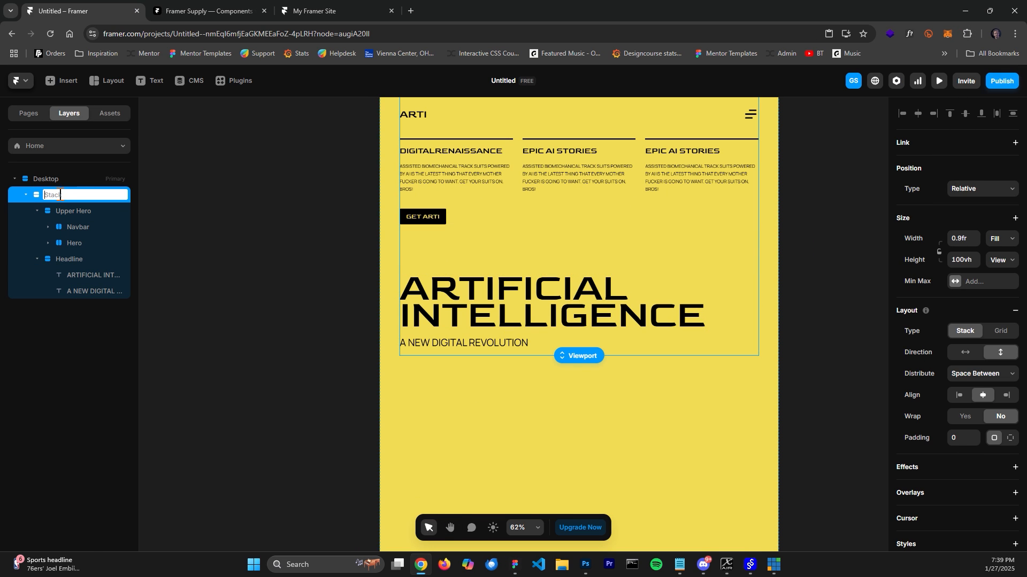
text(Top container)
key(Return)
Duplicate Top container and delete the Upper Hero and Headline layers from the copy
key(ctrl+d)
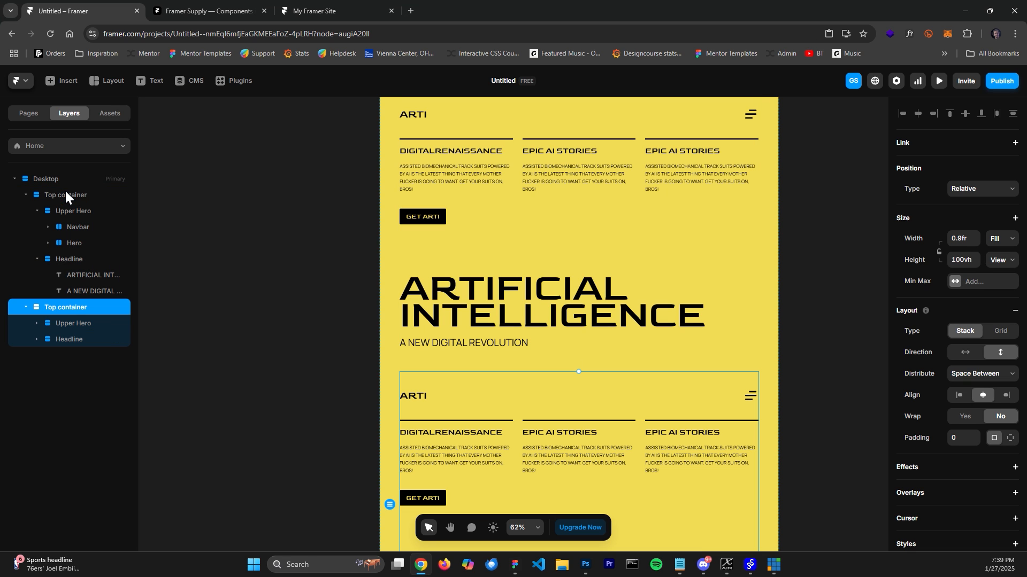
click(68, 322)
key(Delete)
click(65, 324)
key(Delete)
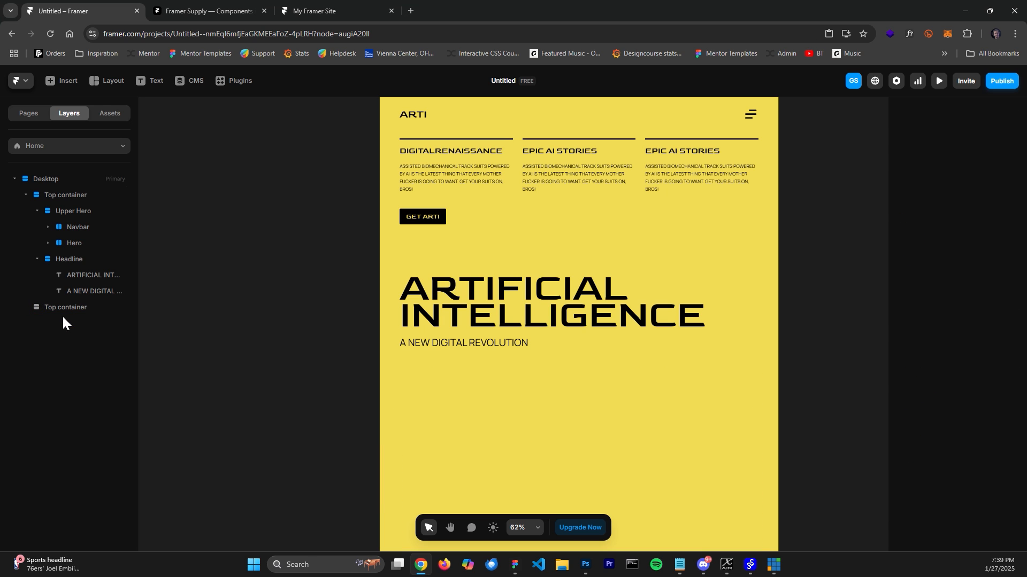
Give the empty duplicate container a fixed height of about 152 and a width of 1fr
click(64, 308)
scroll(641, 358, down, 2)
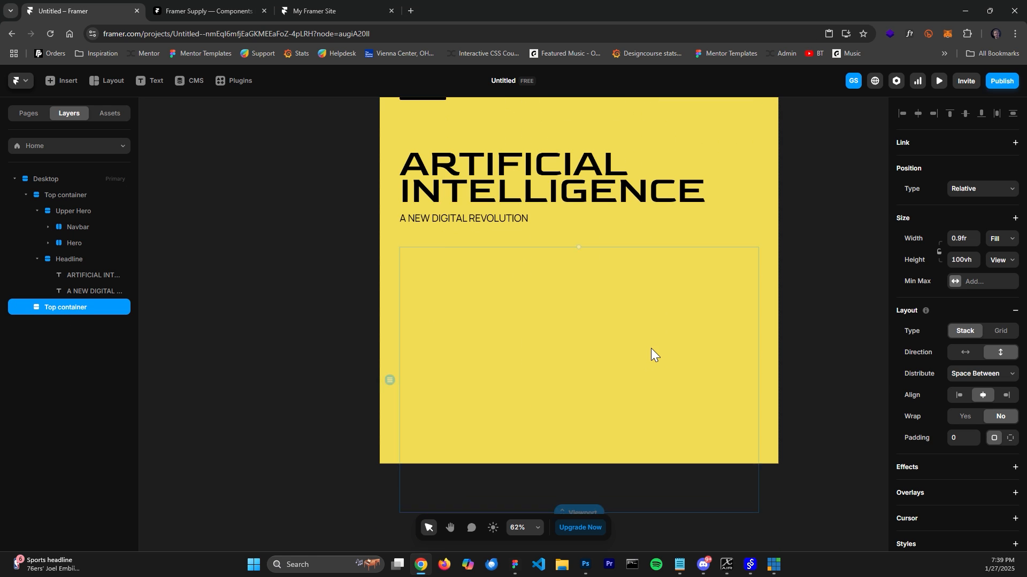
click(966, 260)
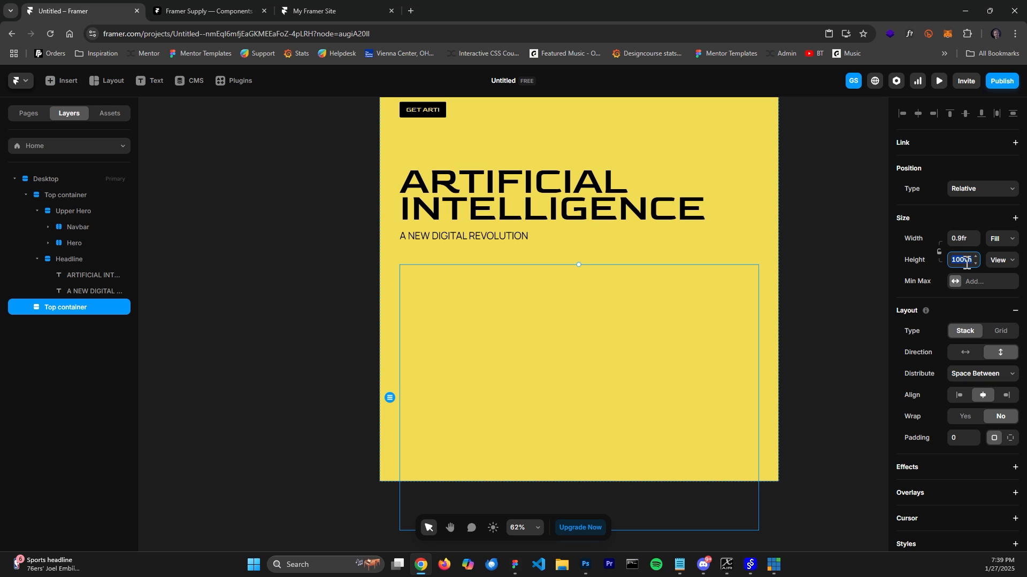
click(995, 262)
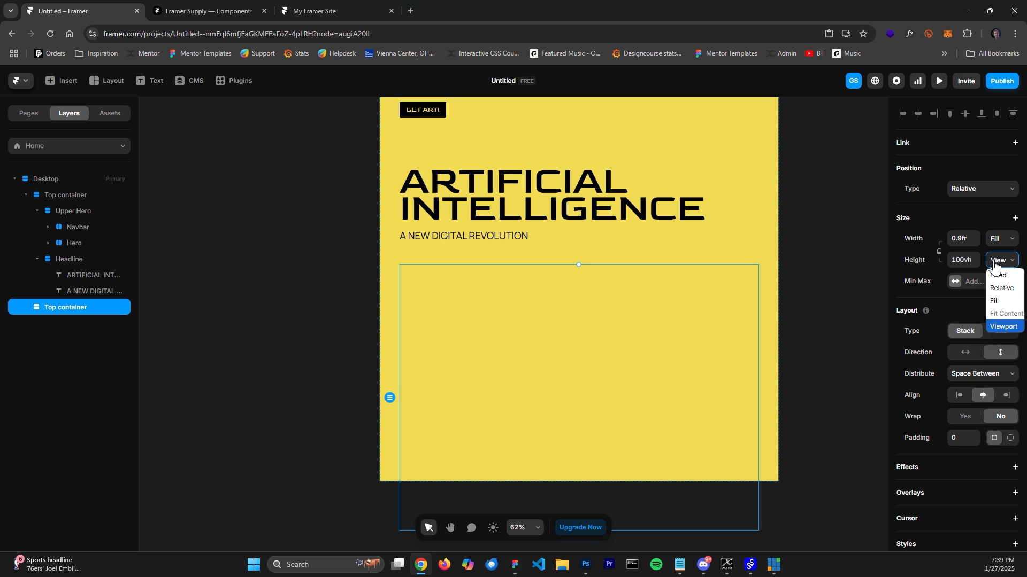
click(997, 275)
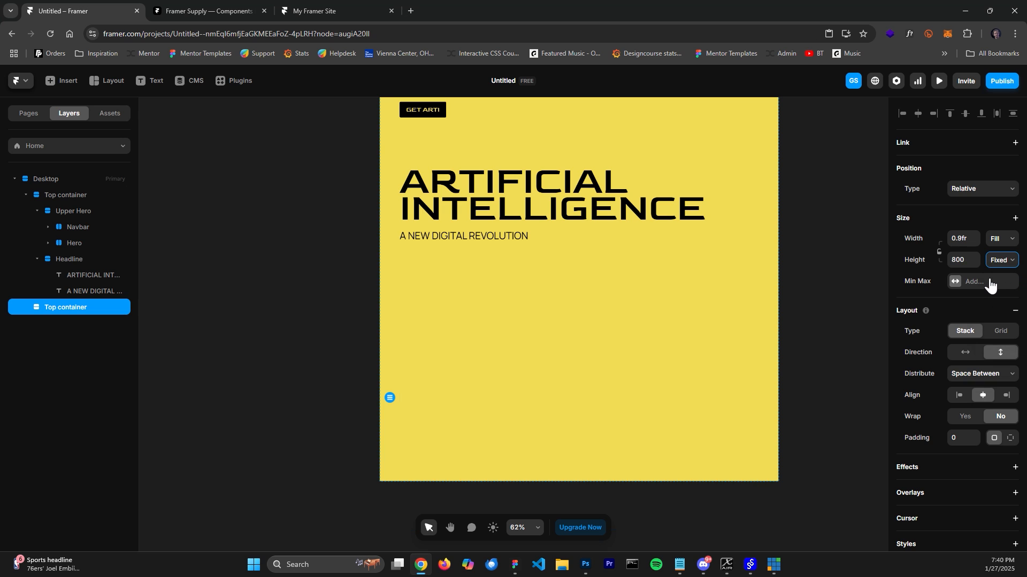
click(969, 262)
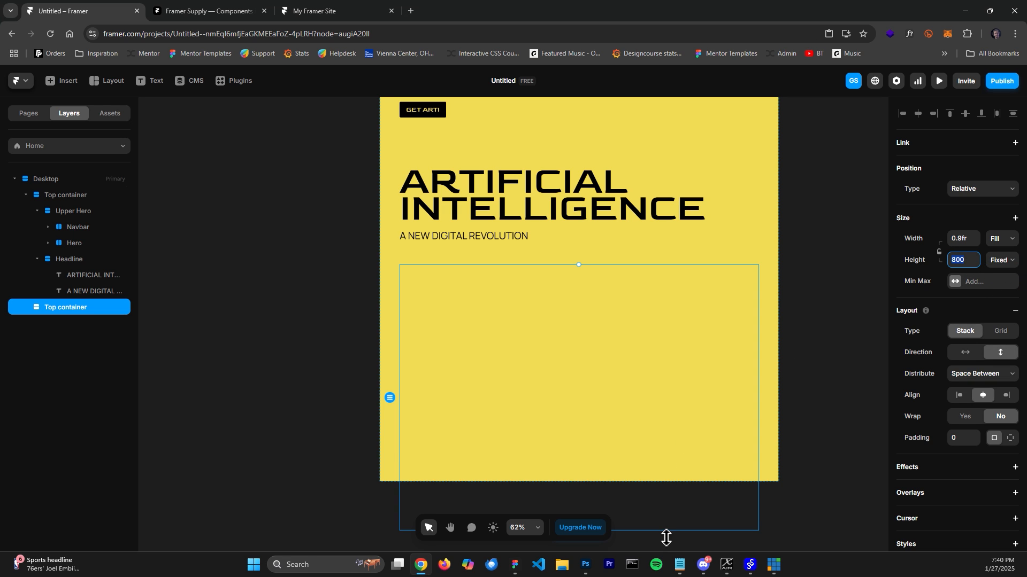
drag(666, 537, 668, 321)
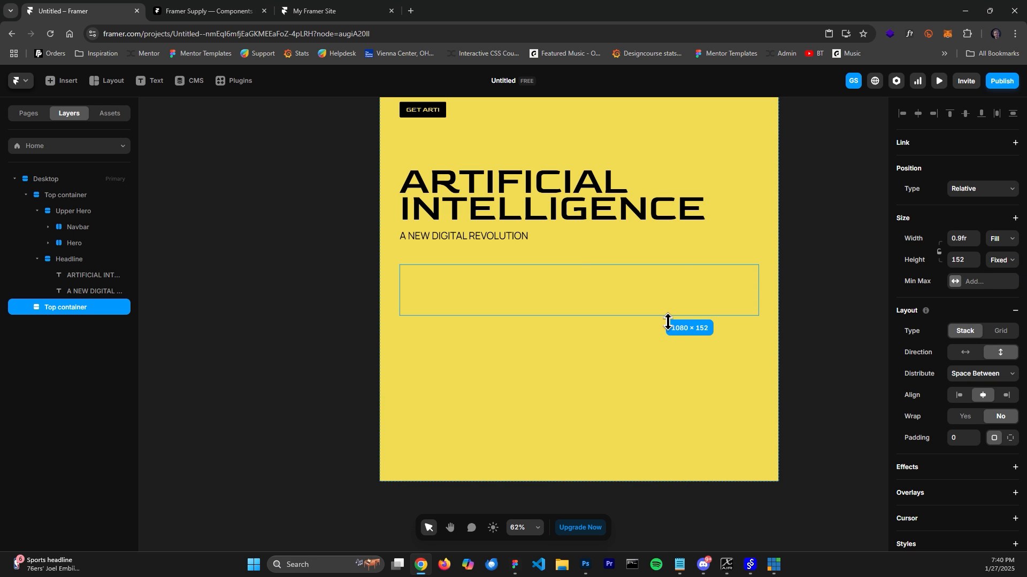
click(965, 239)
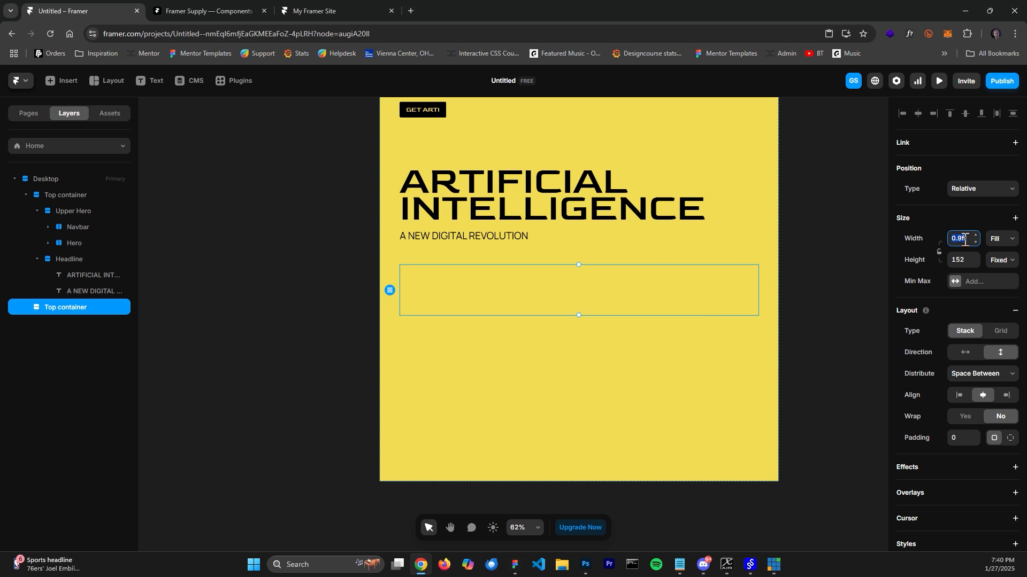
text(1)
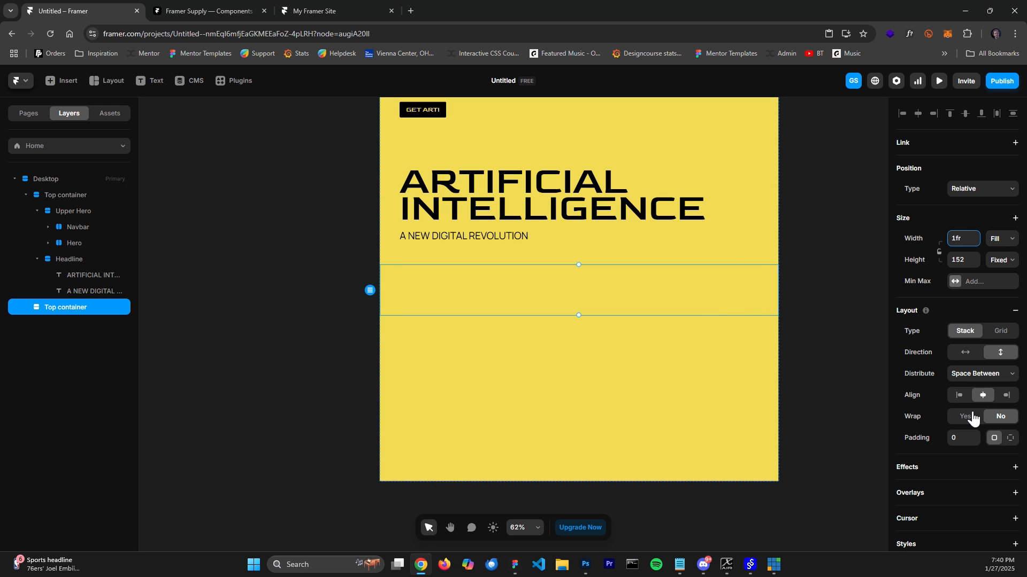
Fill the empty duplicate container below the headline with solid black, #000000
scroll(971, 422, down, 5)
click(963, 340)
drag(865, 385, 750, 445)
click(824, 256)
click(607, 302)
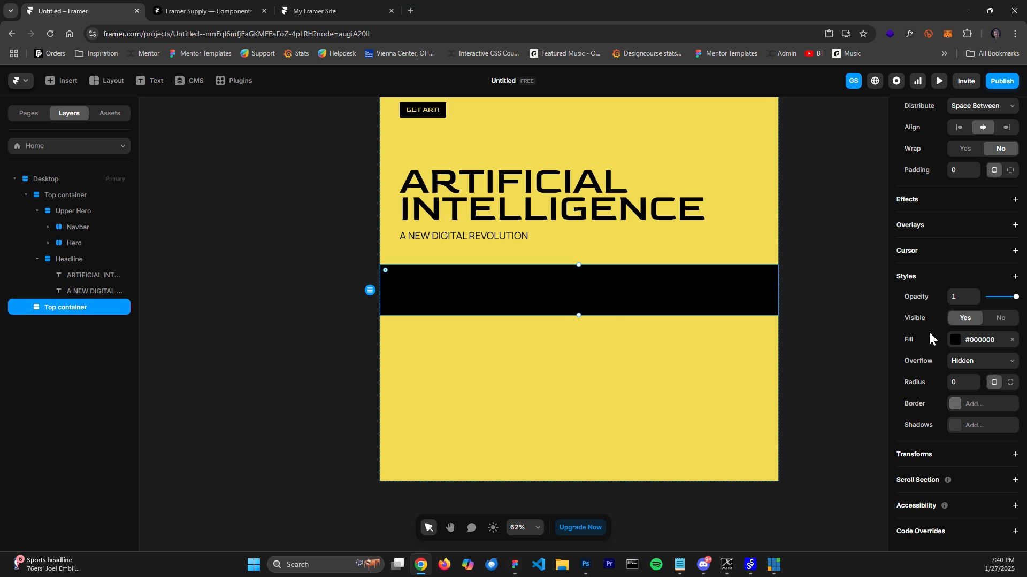
Make the black container's stack horizontal with Center distribution and increase its fixed height to about 178
scroll(996, 231, up, 5)
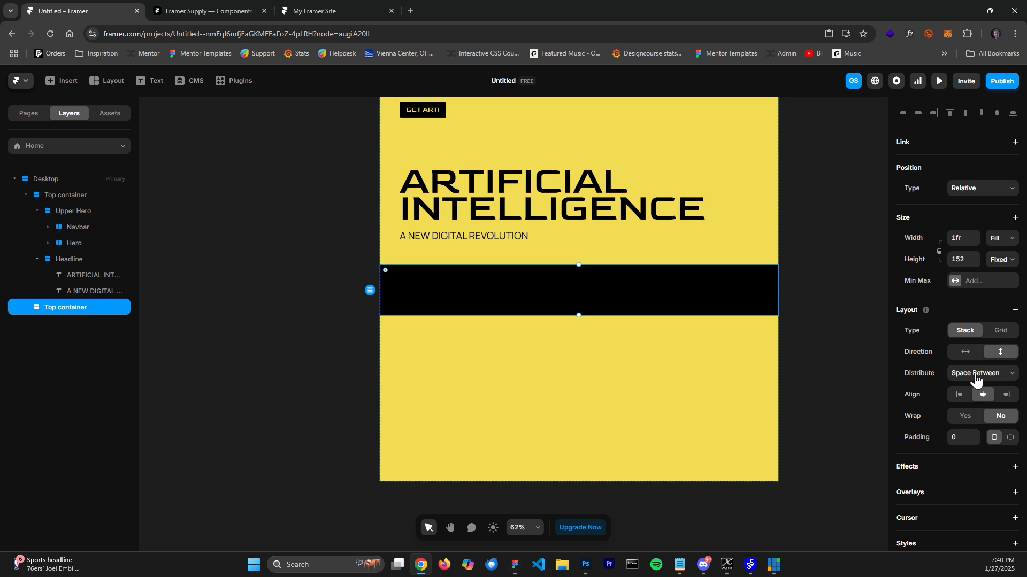
click(965, 352)
click(976, 373)
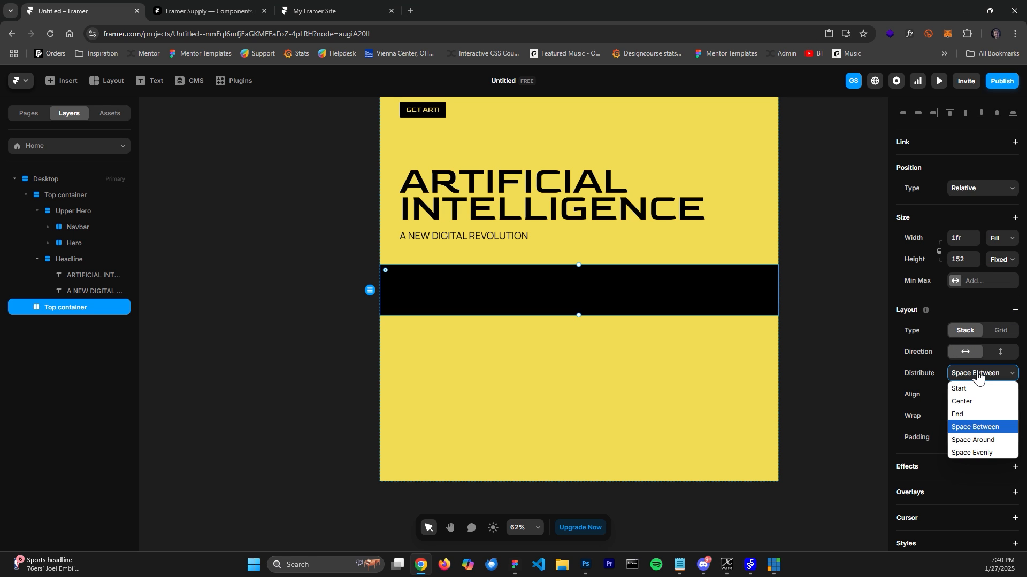
click(978, 387)
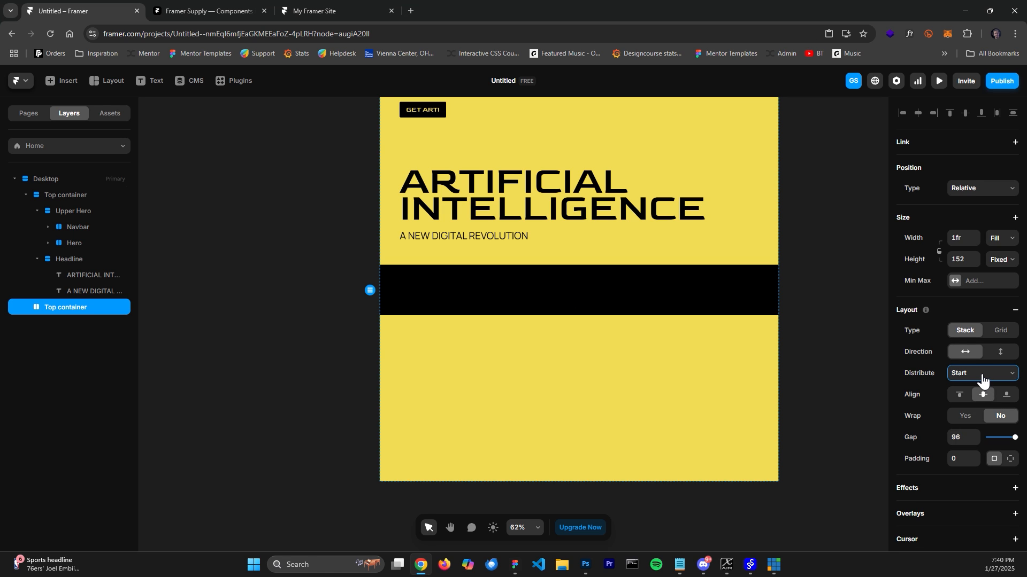
click(982, 374)
click(975, 405)
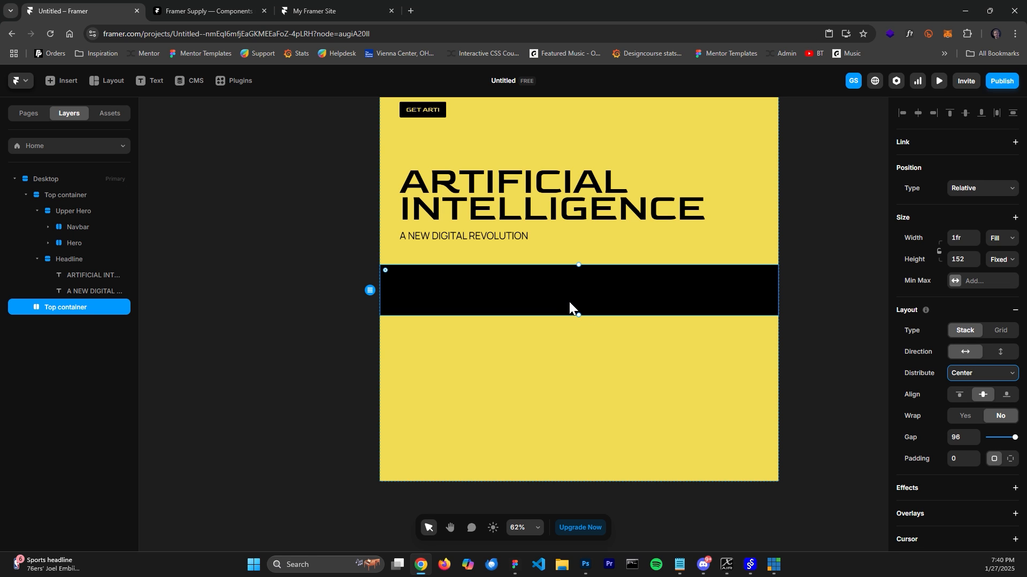
drag(584, 321, 582, 324)
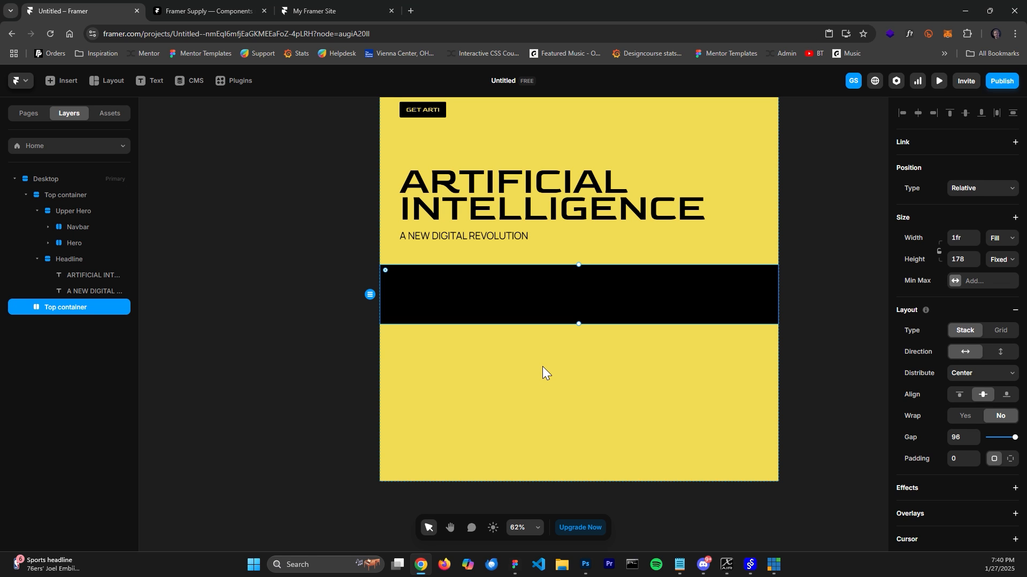
Find the Ticker element among the insertable elements and place it inside the black container
click(66, 81)
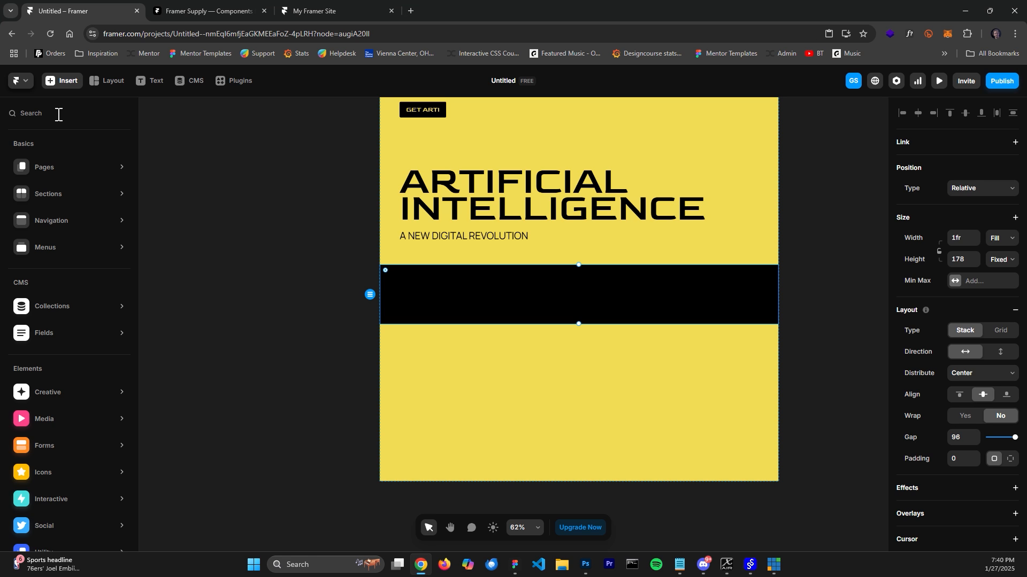
text(ticker)
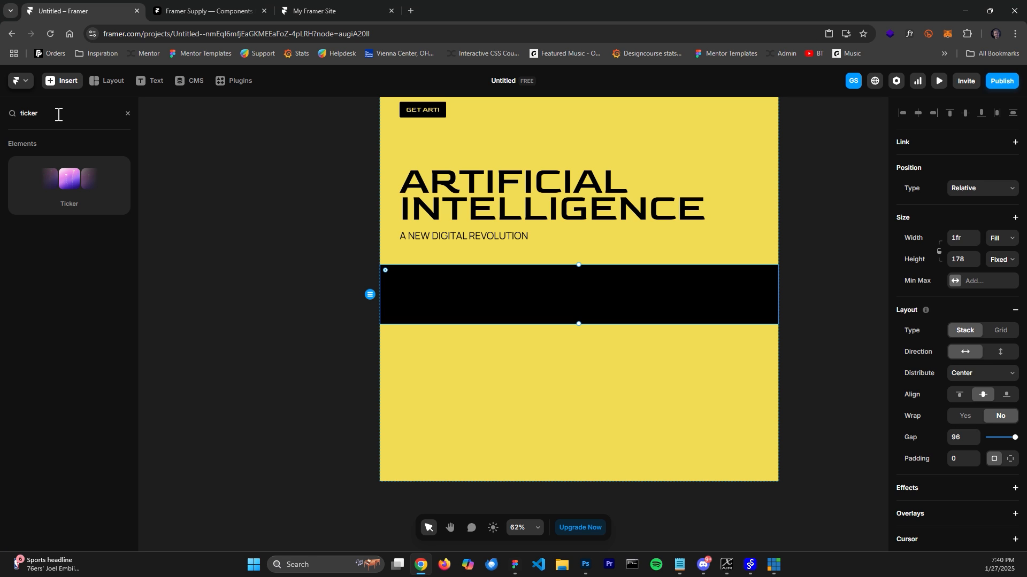
drag(64, 184, 552, 300)
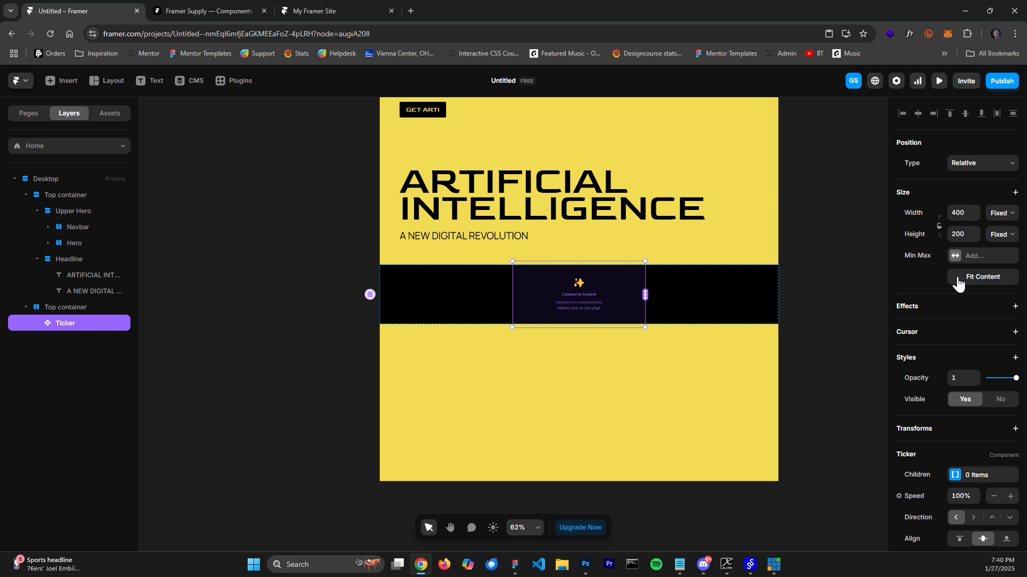
Set the Ticker's width to Fill at 1fr and reduce its fixed height to about 155
click(964, 212)
click(1001, 212)
click(1000, 256)
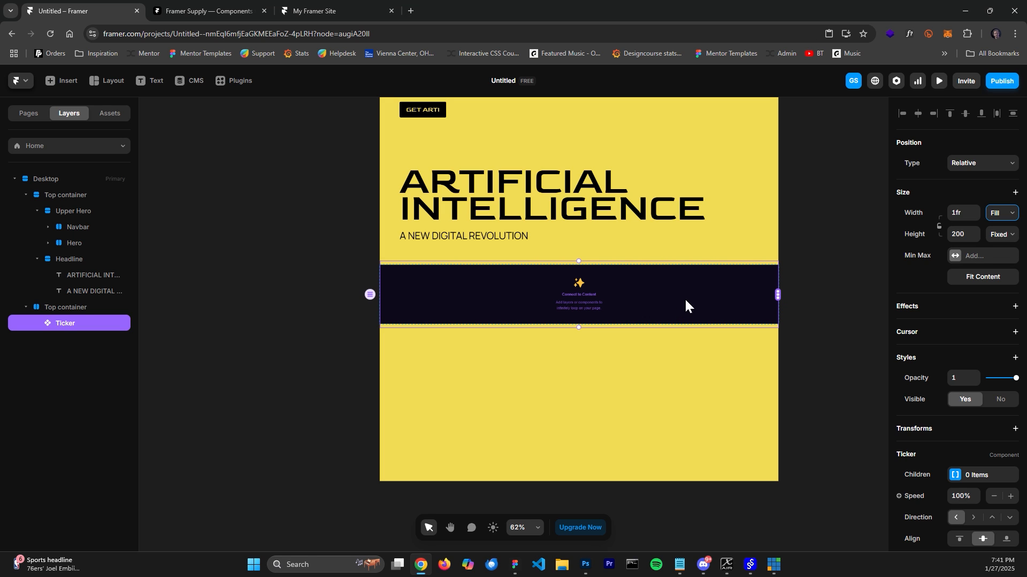
click(1000, 236)
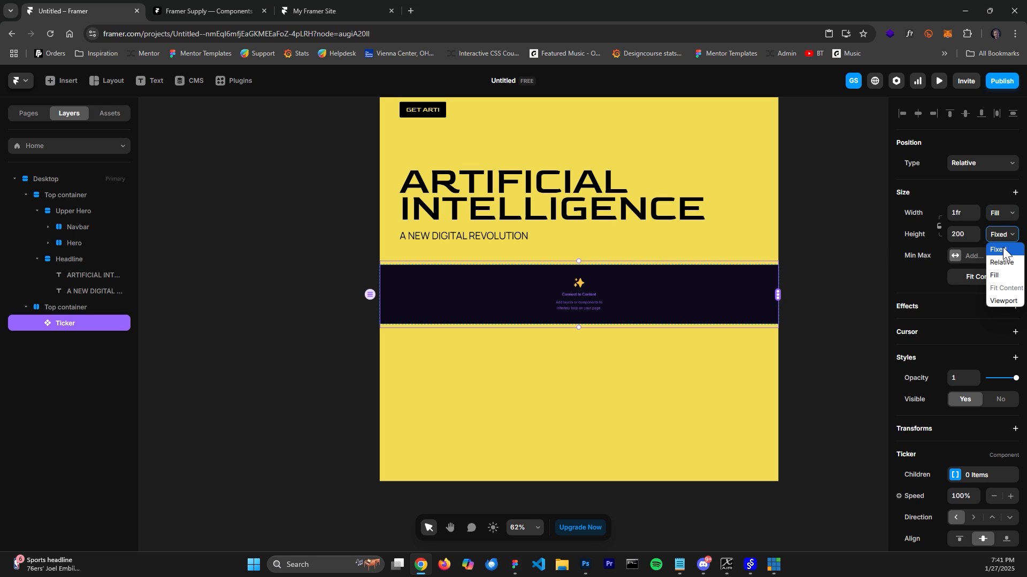
click(1003, 250)
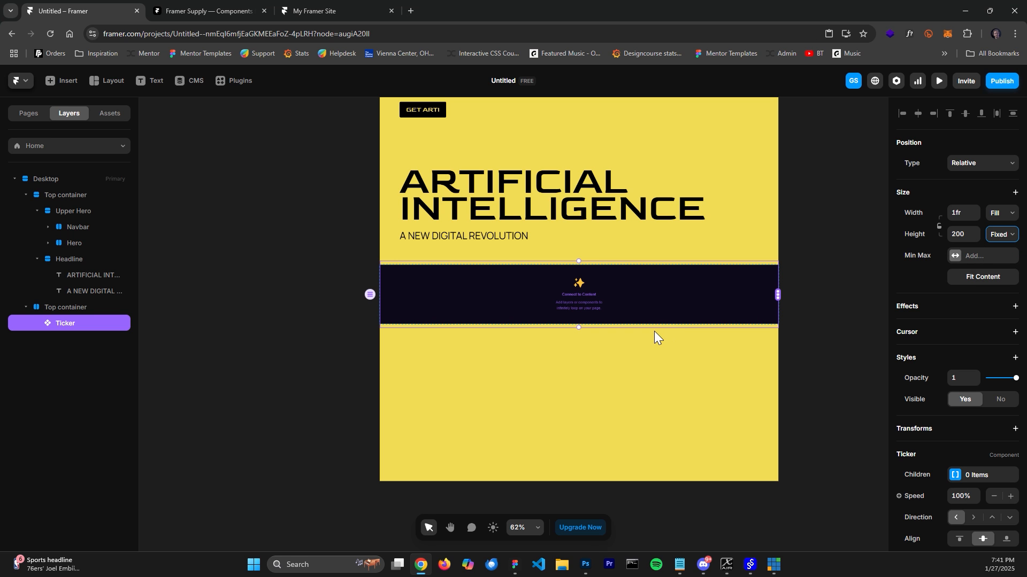
drag(653, 330, 656, 321)
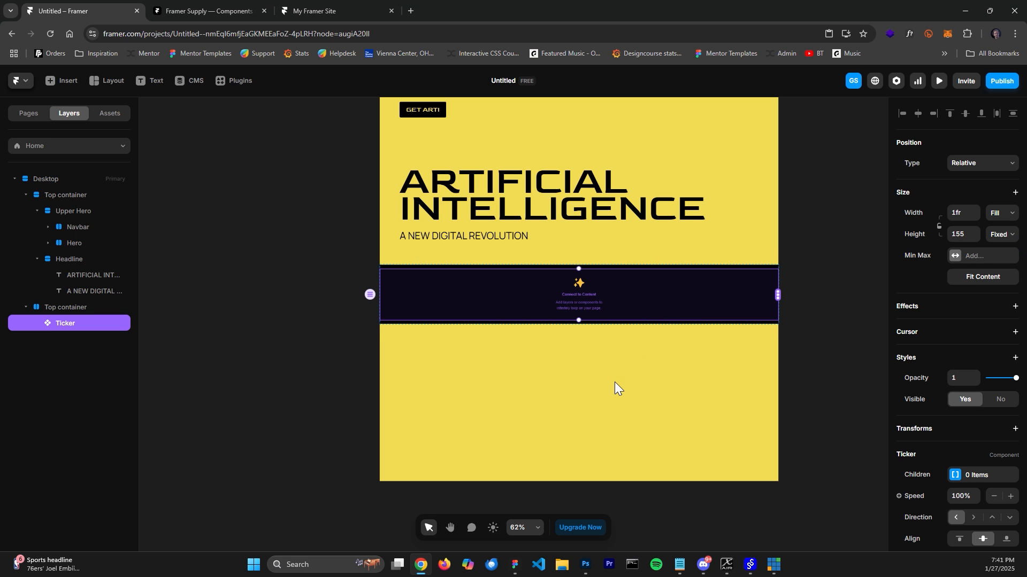
Switch to Figma and select the Cisco, Google, Vercel, OpenAI and Claude logos individually inside Frame 3
key(shift+2)
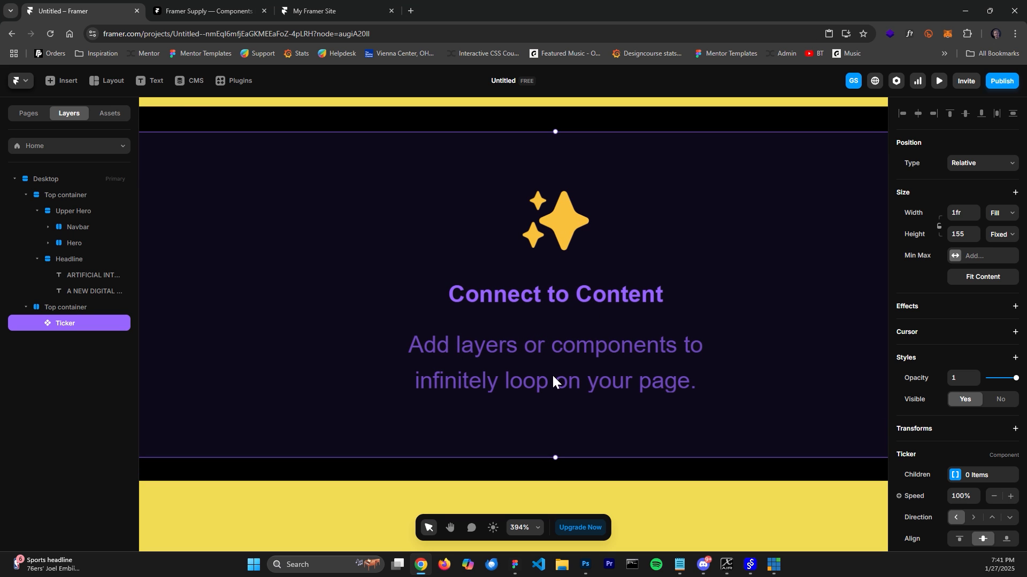
scroll(625, 383, down, 10)
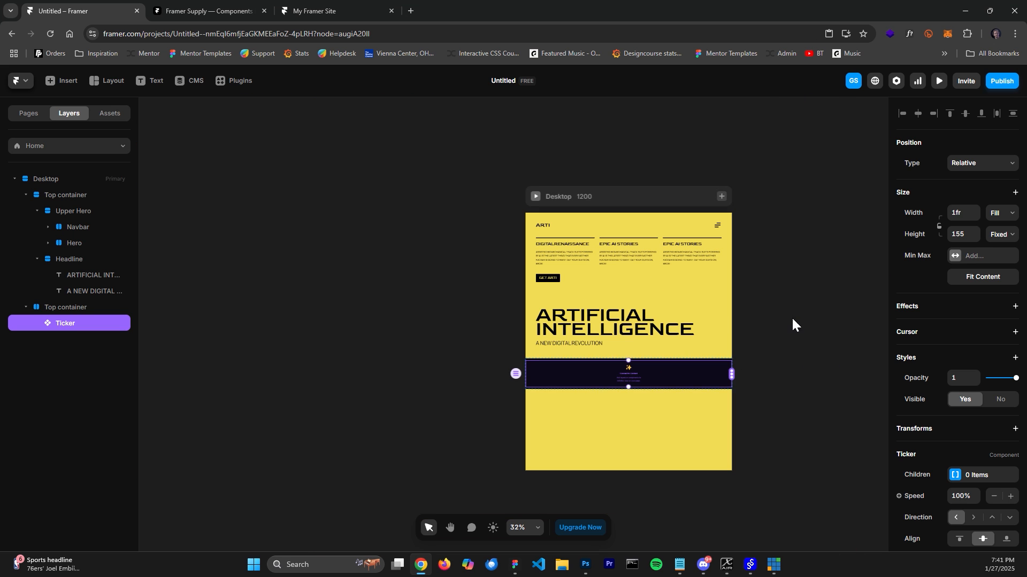
click(733, 321)
click(516, 567)
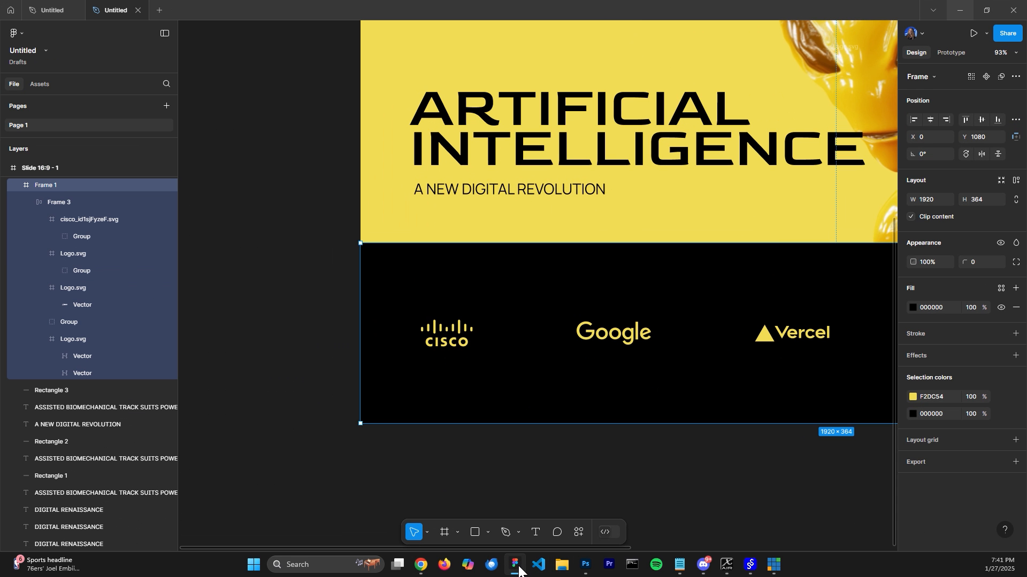
scroll(733, 374, down, 5)
scroll(562, 378, up, 3)
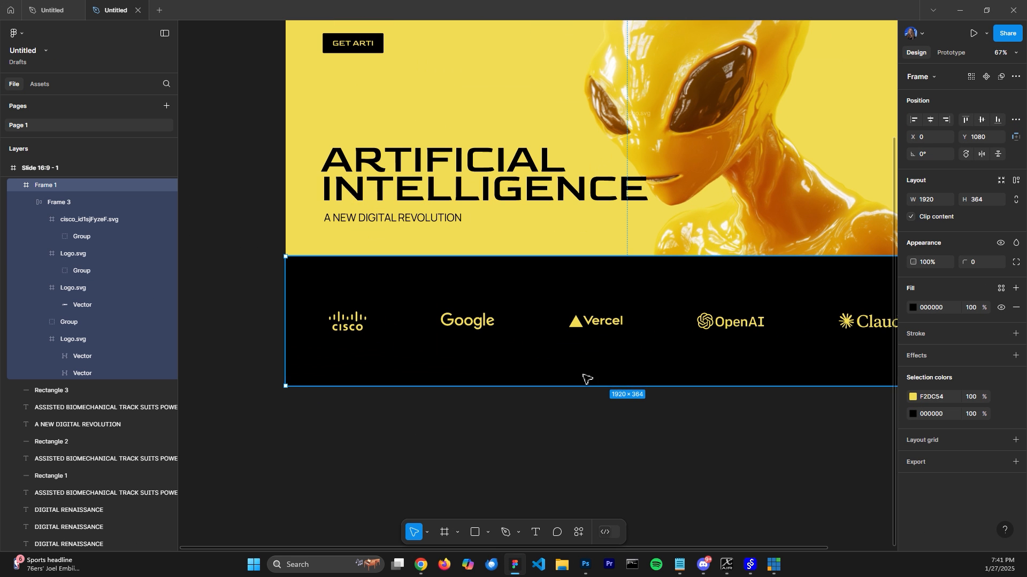
scroll(508, 374, right, 2)
click(300, 323)
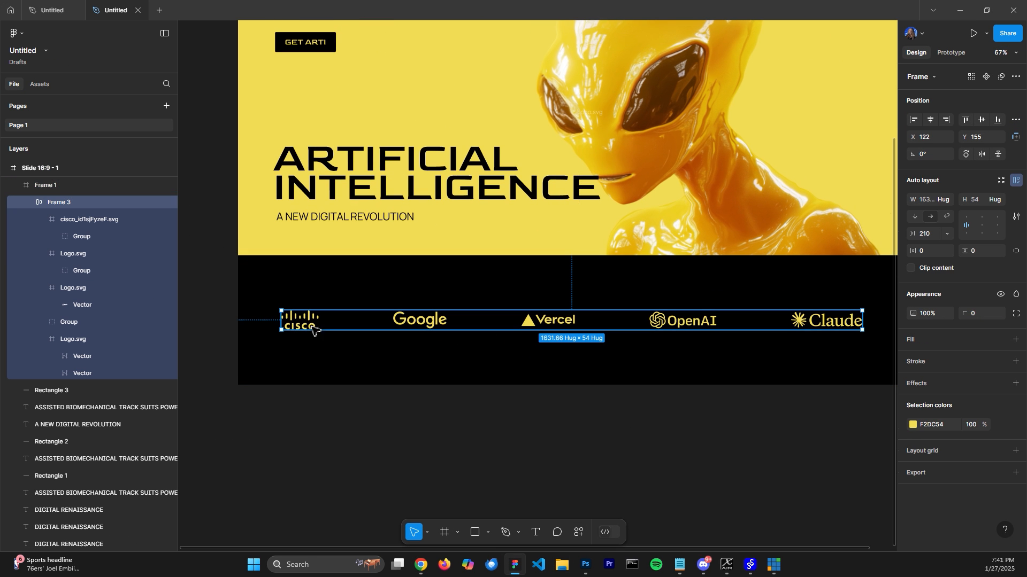
click(308, 324)
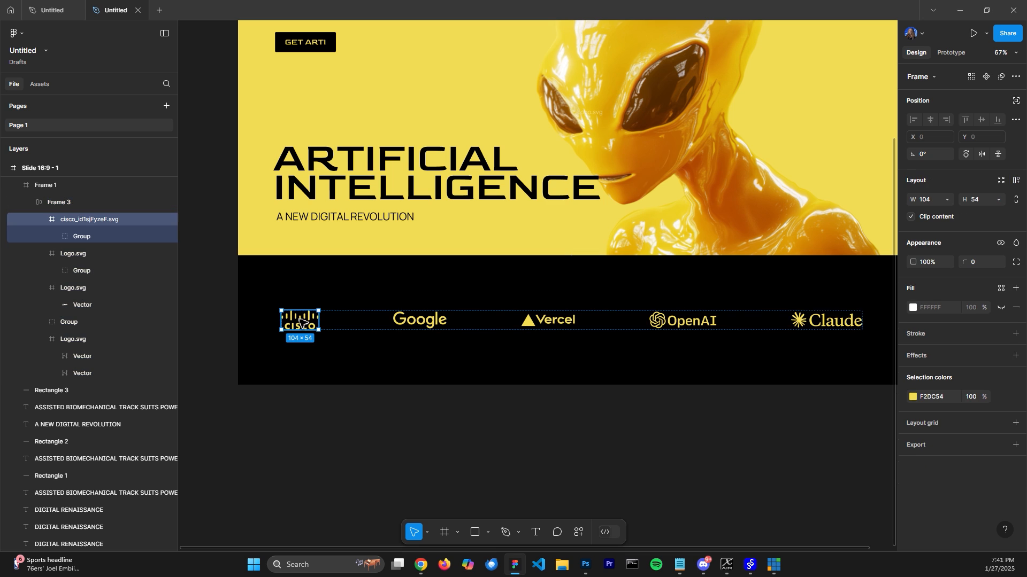
shift+click(434, 324)
shift+click(556, 323)
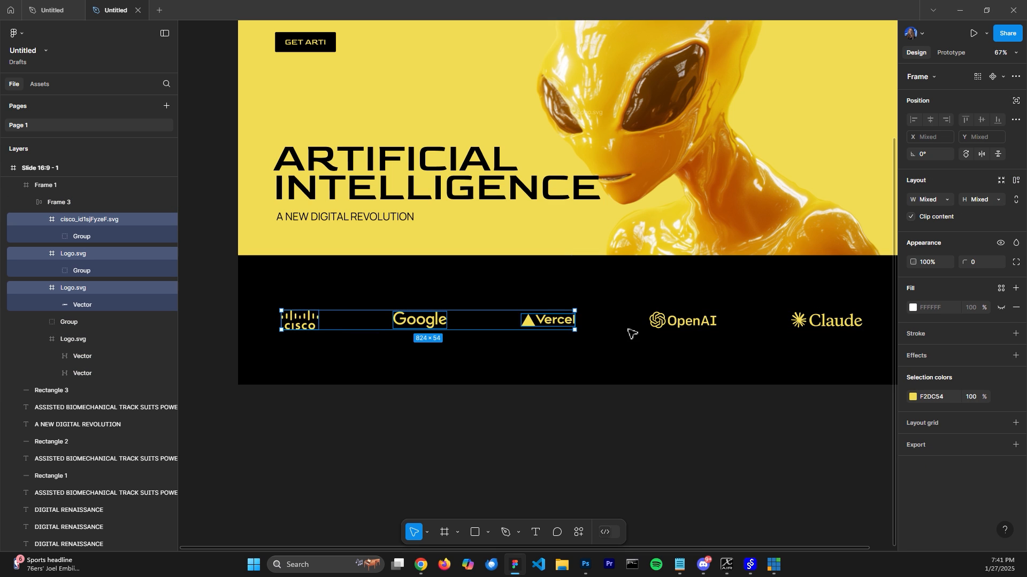
shift+click(696, 323)
shift+click(839, 325)
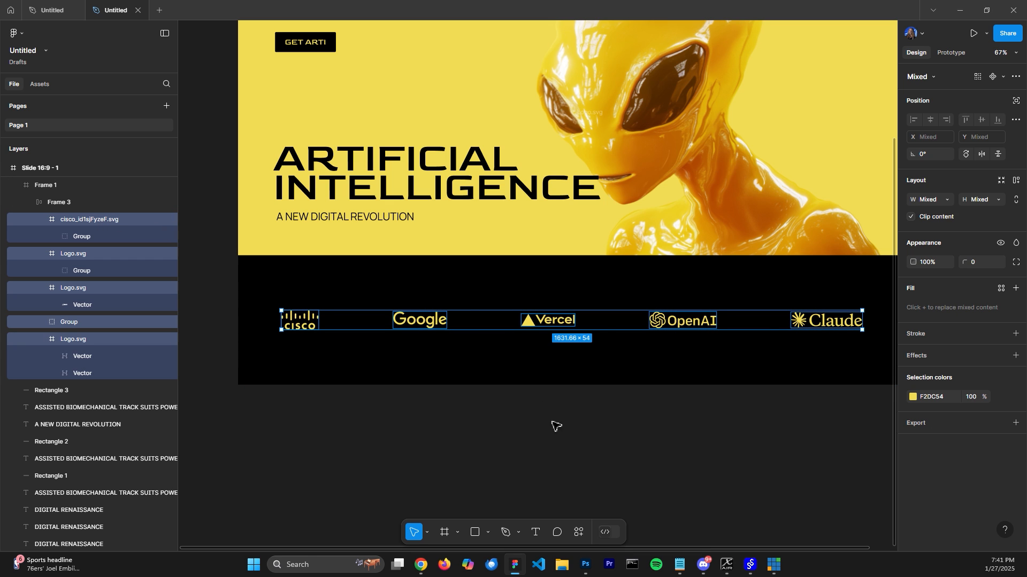
Copy the five selected logos with the Figma to HTML with Framer plugin and return to Framer
right_click(554, 402)
mouse_move(585, 490)
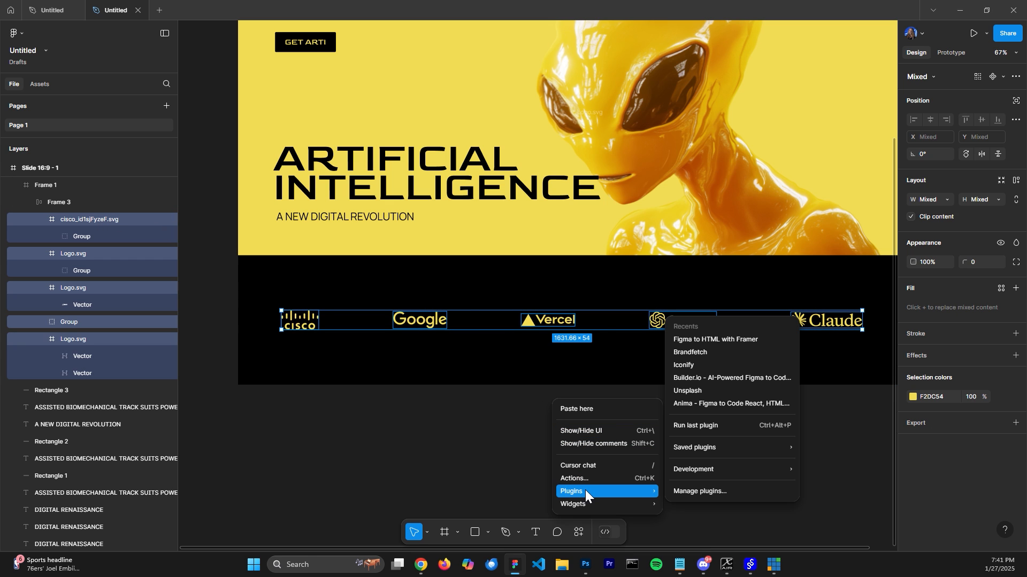
click(701, 339)
click(960, 10)
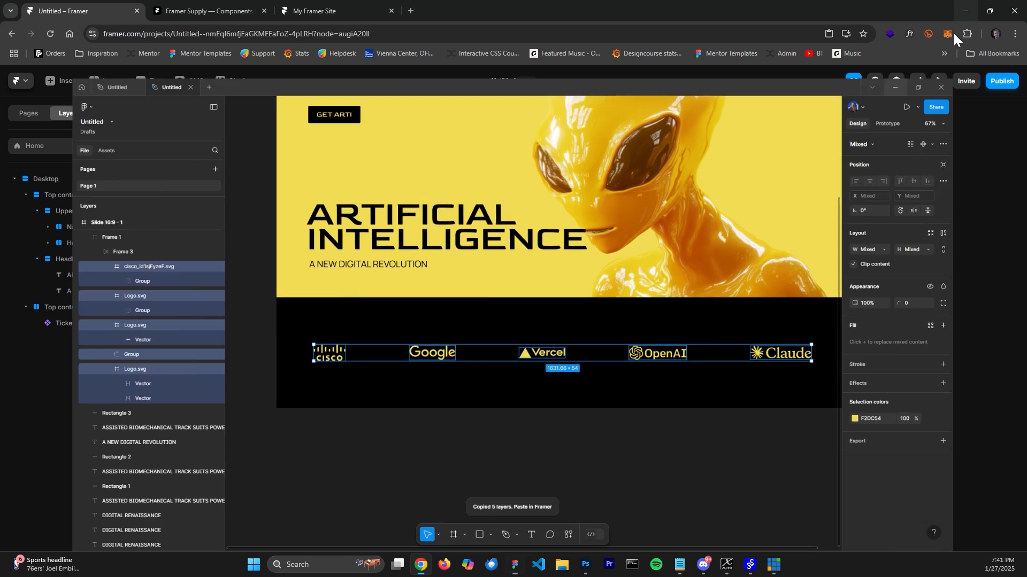
Paste the five logos into the Framer project and move them out of the page onto the empty canvas above it
scroll(578, 390, up, 5)
scroll(623, 374, down, 5)
drag(766, 221, 674, 289)
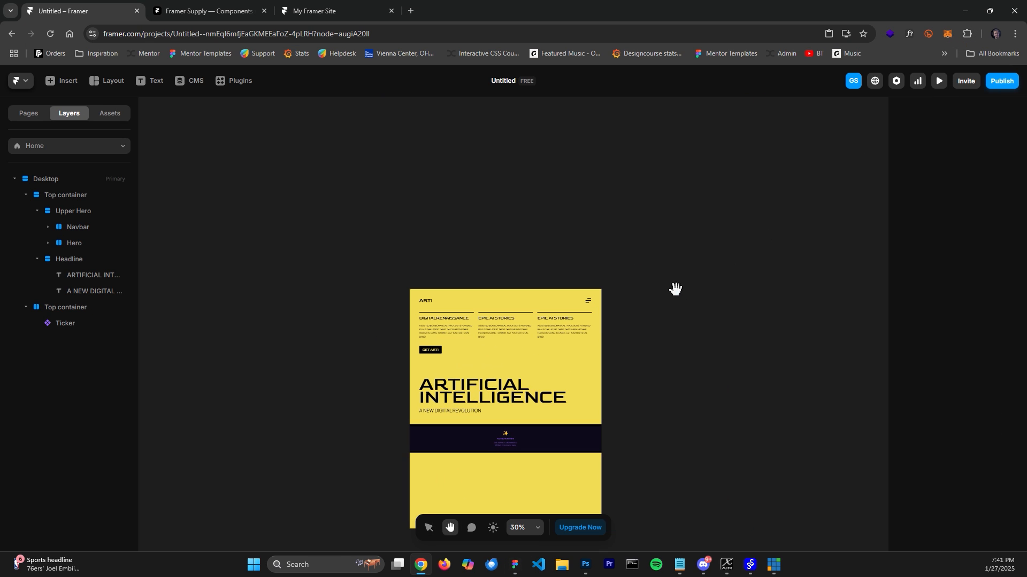
key(ctrl+v)
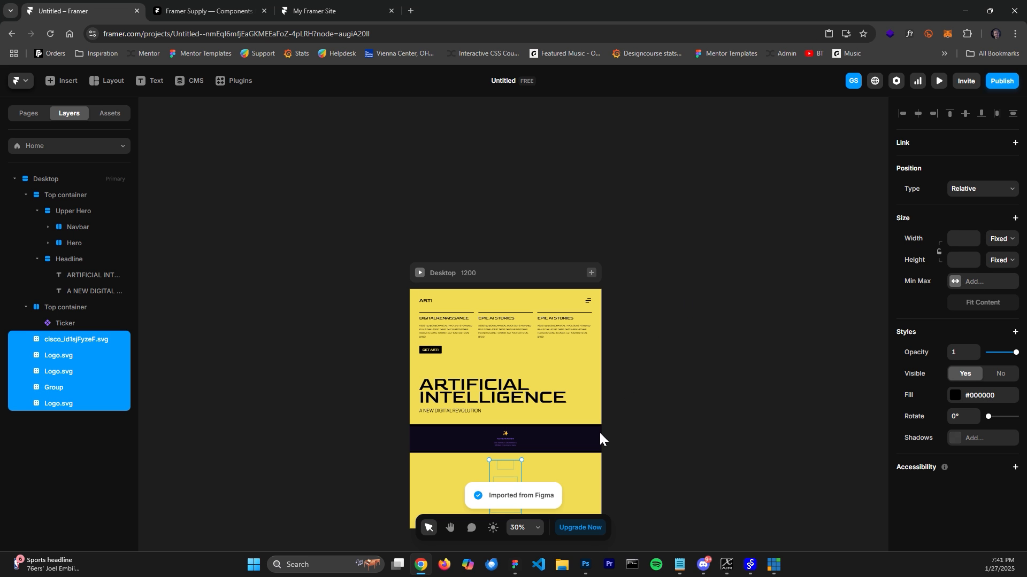
drag(653, 453, 690, 344)
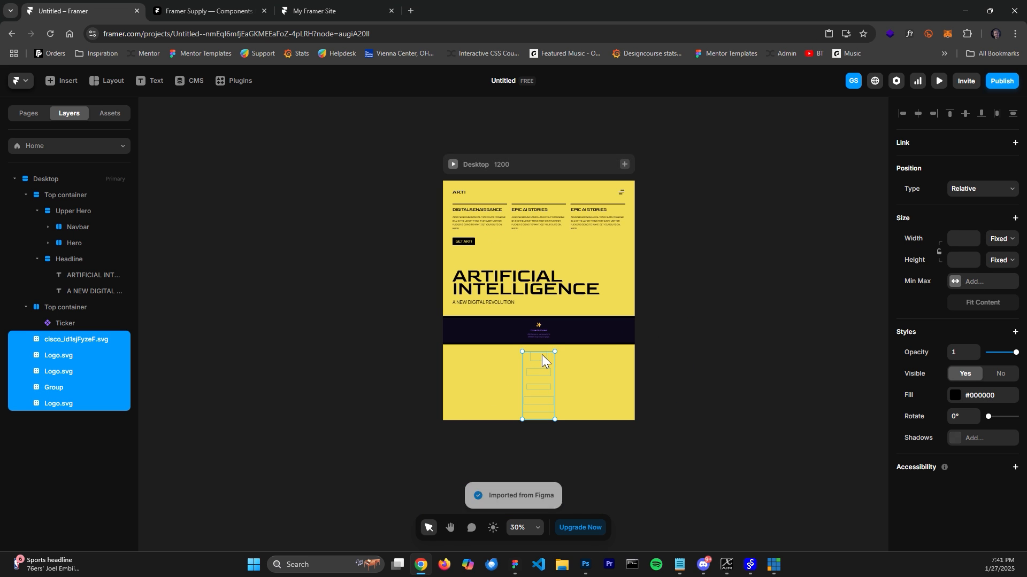
drag(538, 357, 688, 122)
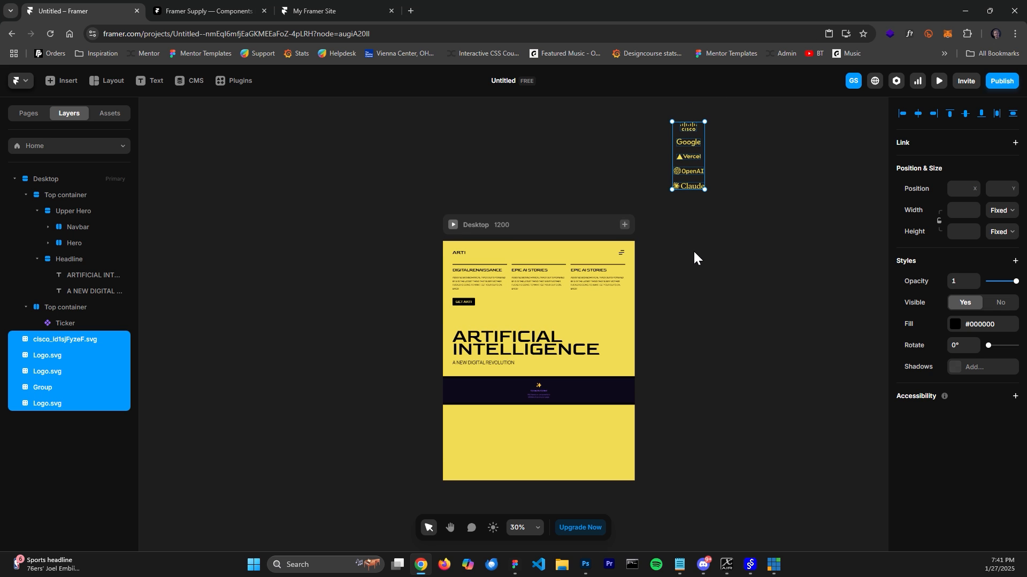
Select the Ticker in the black container and examine its connector handle for attaching content
scroll(633, 362, up, 3)
scroll(666, 329, down, 3)
drag(671, 314, 642, 355)
click(641, 358)
click(585, 422)
scroll(615, 418, up, 6)
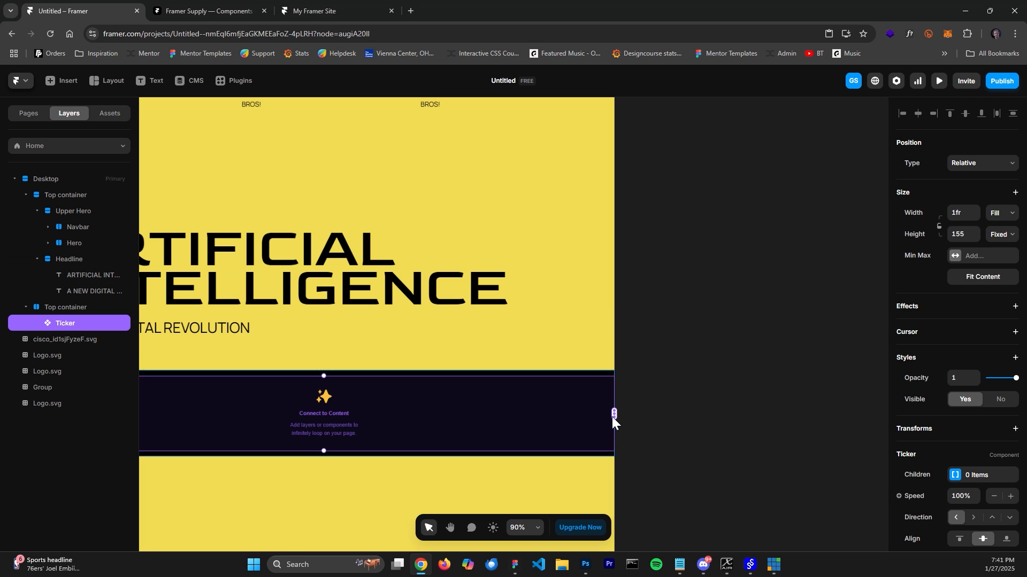
Try to turn the Claude logo into a component named Logo.svg, and return to the Home page
scroll(614, 417, down, 5)
drag(591, 451, 658, 252)
click(666, 178)
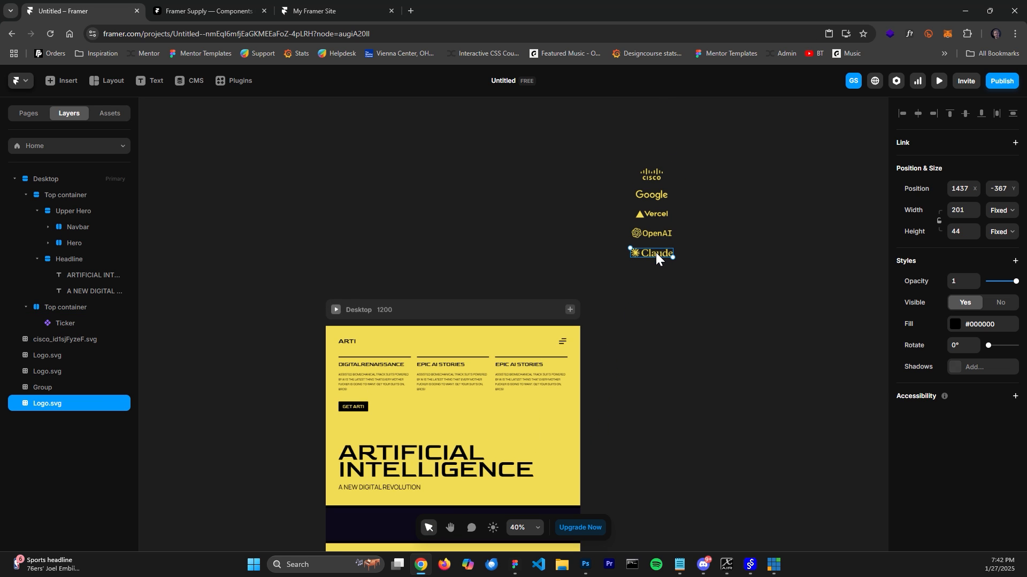
right_click(656, 253)
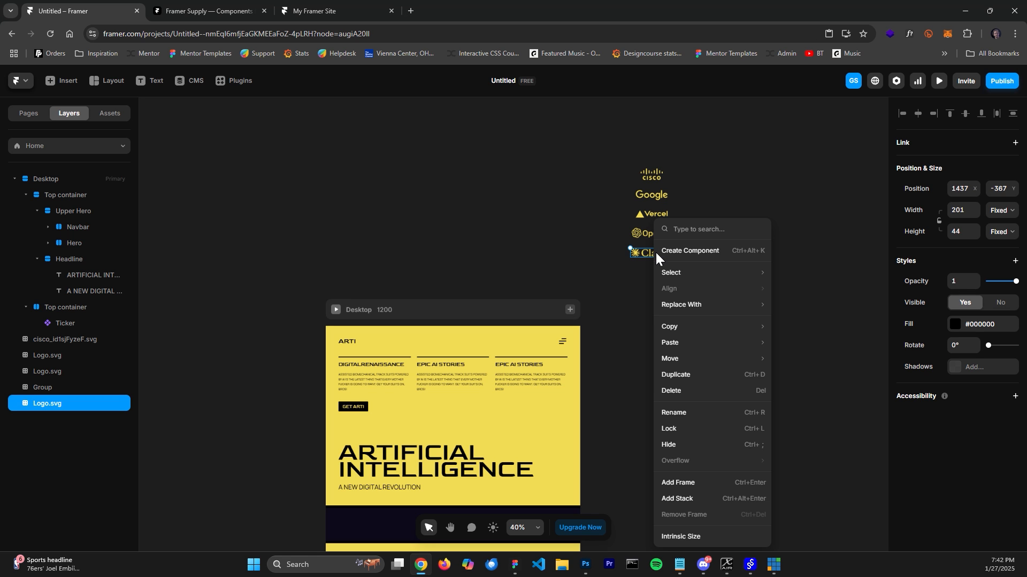
click(697, 252)
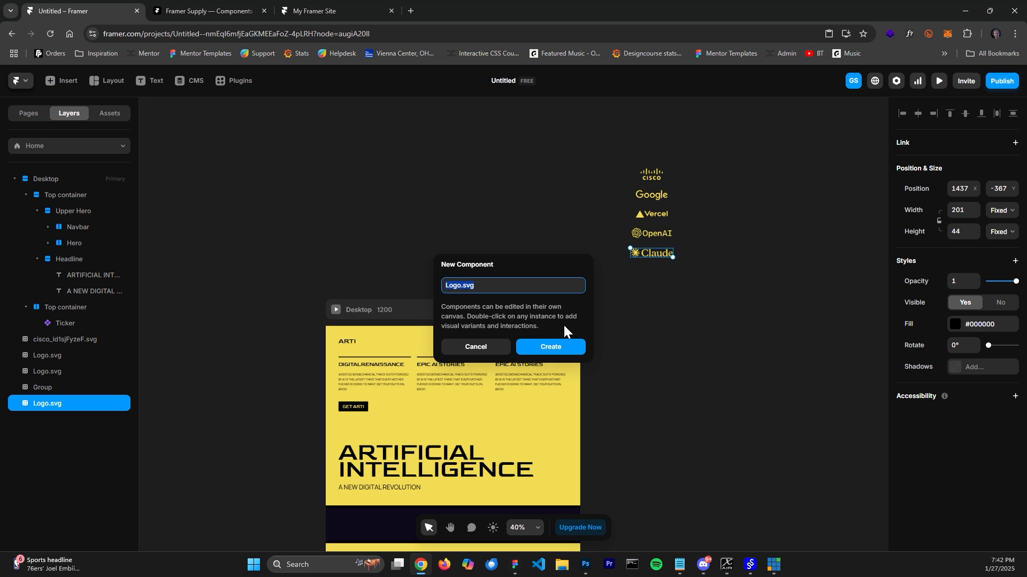
click(554, 348)
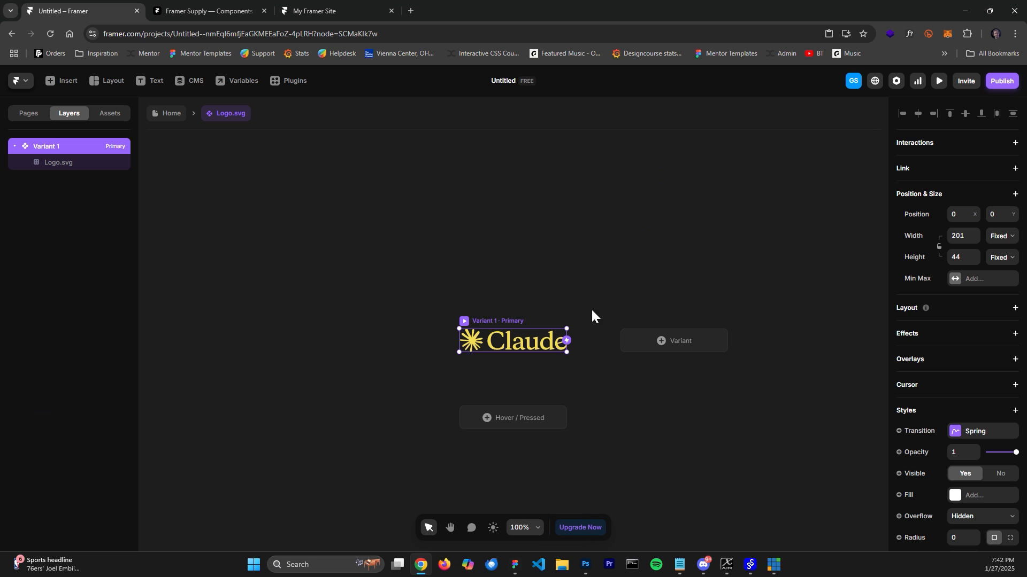
click(172, 113)
click(674, 291)
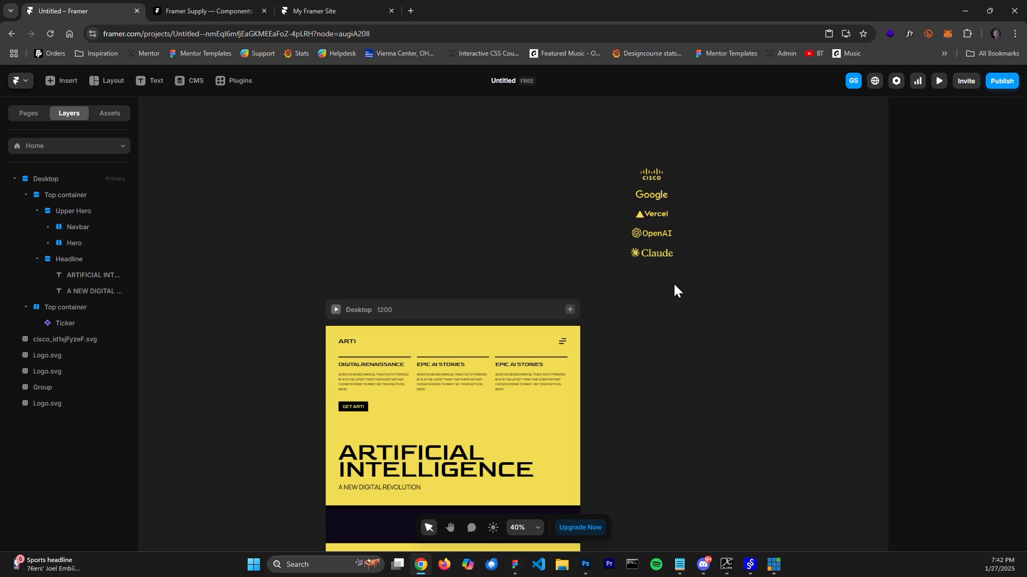
Wrap the Claude logo on the empty canvas in a frame
click(654, 254)
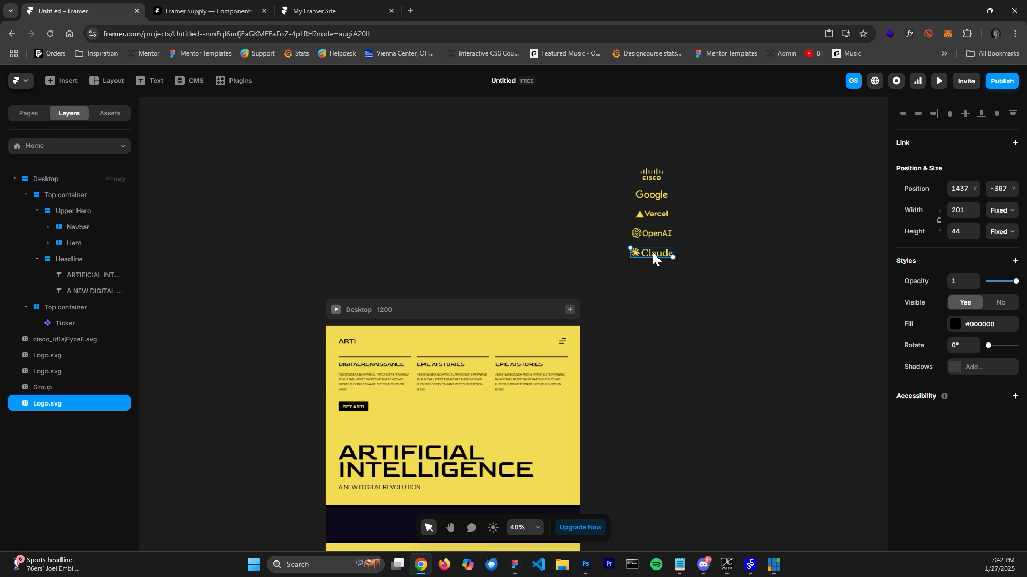
right_click(652, 257)
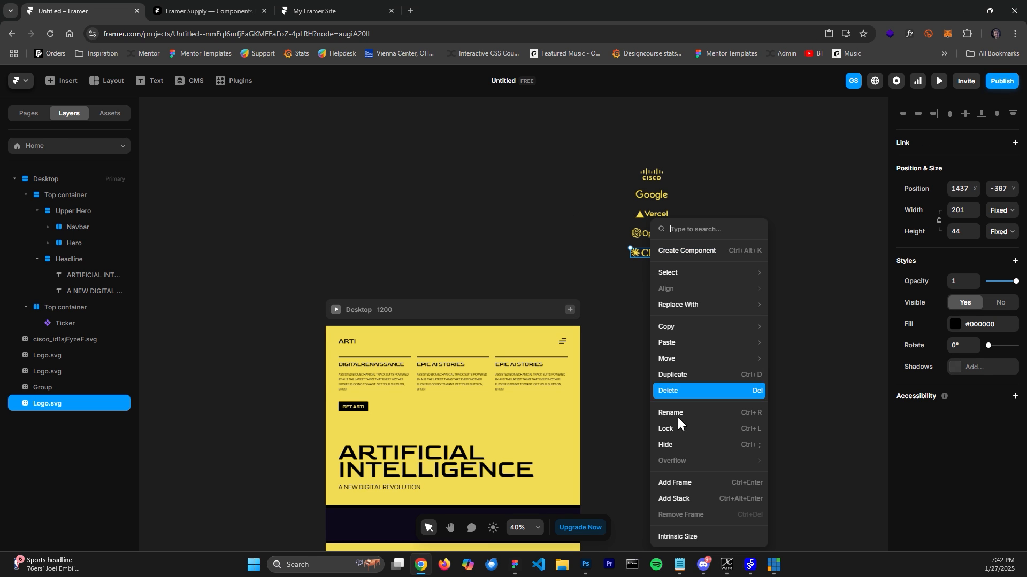
click(669, 483)
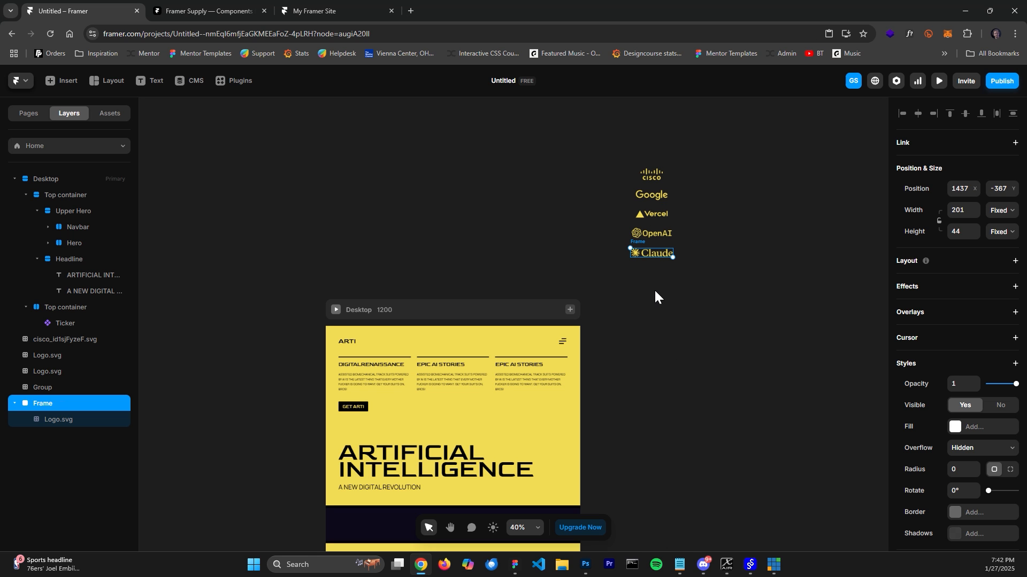
Connect the Ticker in the black container to the Claude logo's frame
key(space)
drag(651, 399, 620, 364)
click(548, 484)
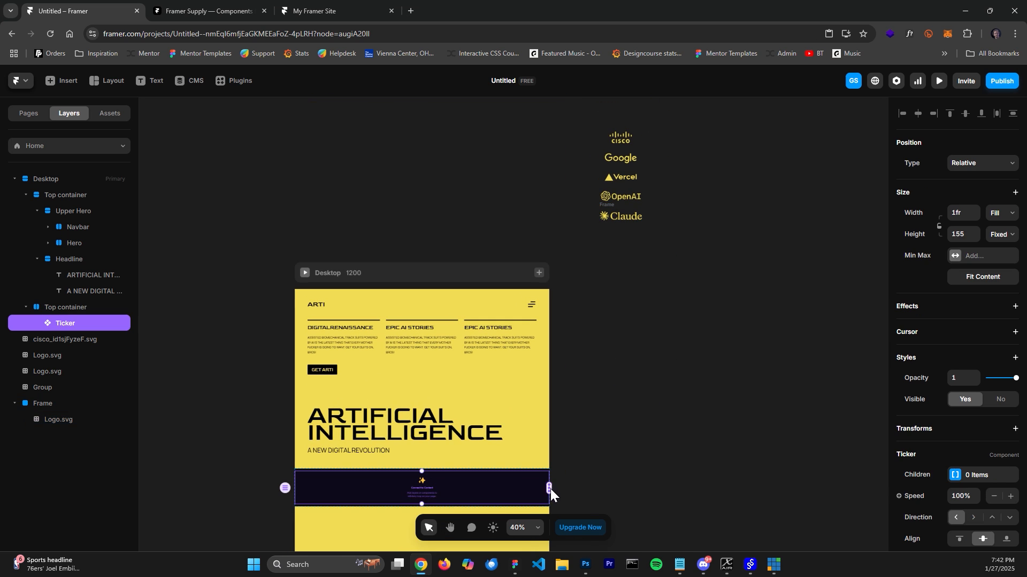
drag(551, 489, 624, 209)
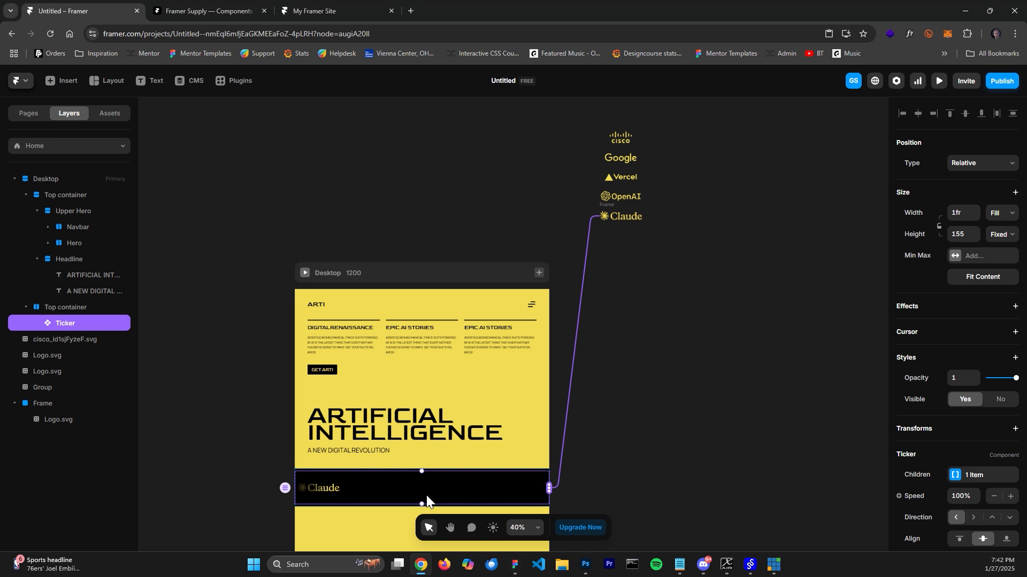
scroll(425, 496, up, 3)
scroll(334, 506, down, 1)
scroll(319, 488, down, 4)
Wrap the OpenAI logo above the Claude logo in its own frame
key(space)
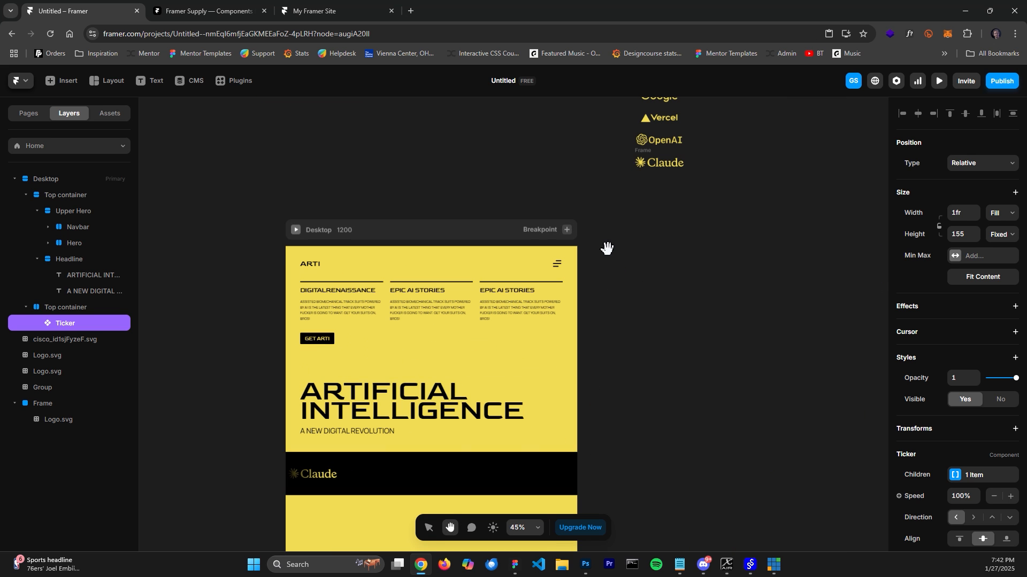
scroll(607, 248, up, 2)
click(617, 181)
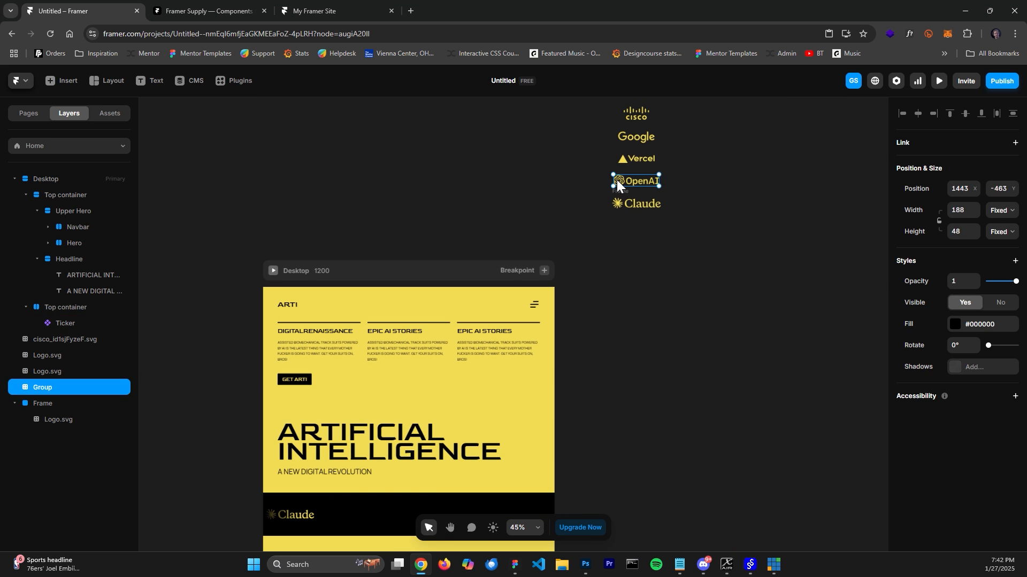
click(524, 505)
click(636, 182)
key(space)
drag(636, 182, 620, 294)
right_click(620, 294)
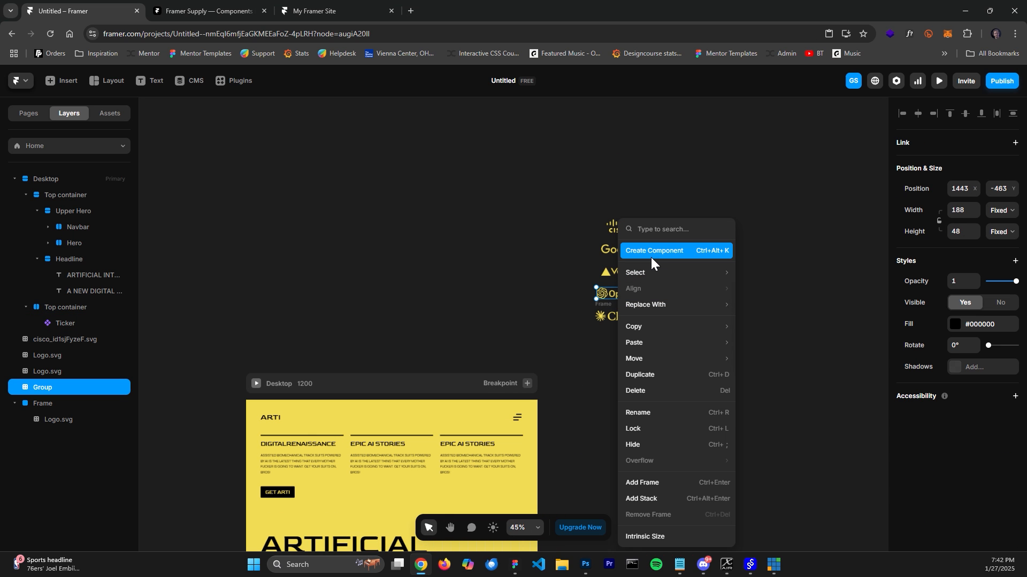
click(644, 482)
Wrap the Vercel, Google and Cisco logos each in a separate frame
click(616, 270)
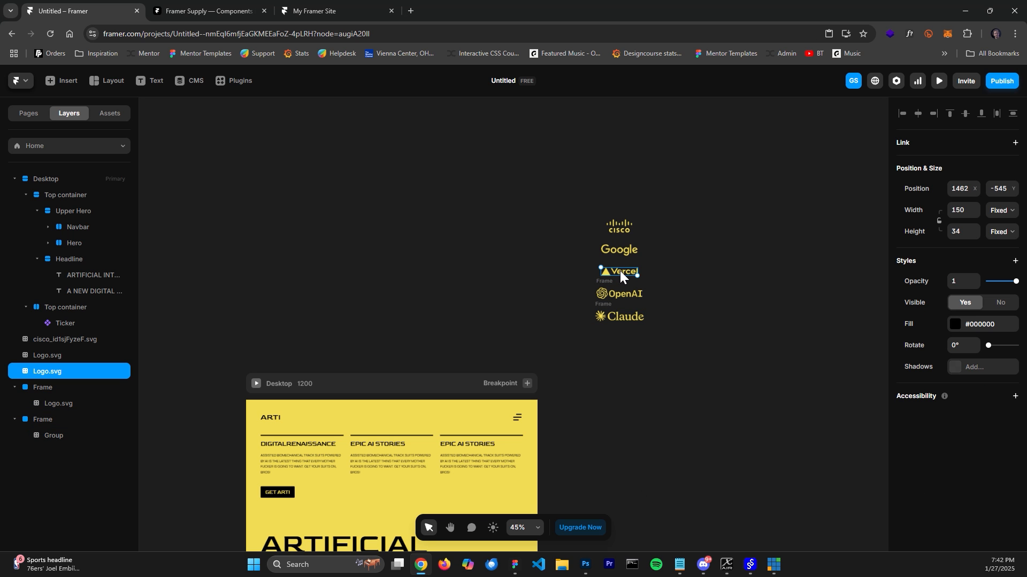
key(ctrl+alt+Return)
click(622, 251)
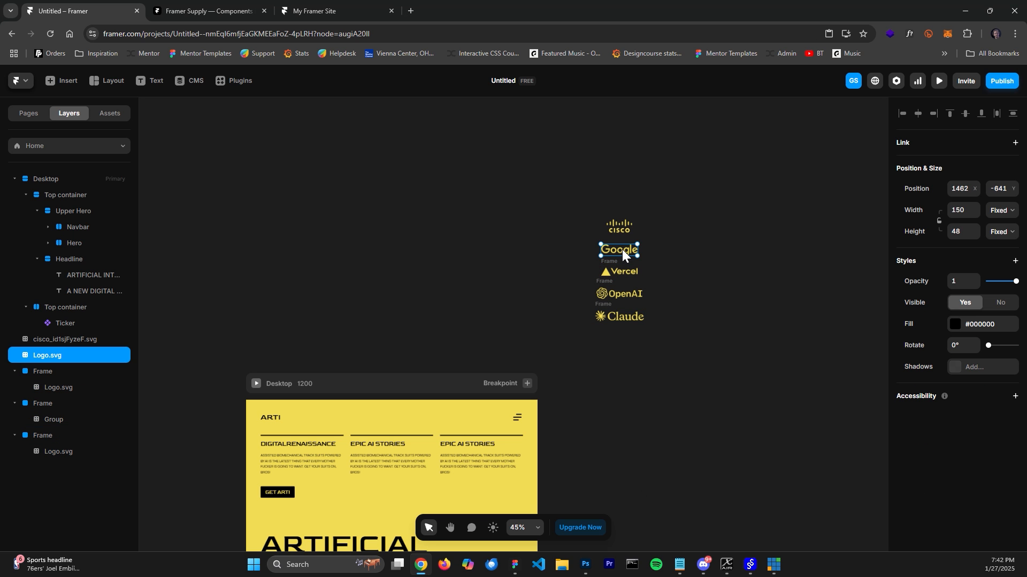
key(ctrl+alt+Return)
click(627, 229)
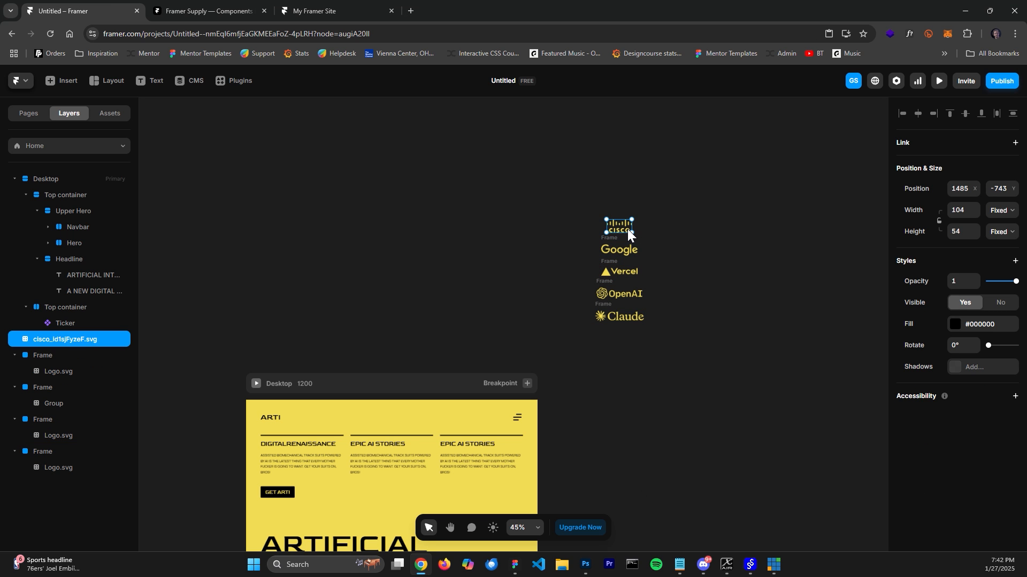
key(ctrl+alt+Return)
Connect the Ticker to the OpenAI, Vercel and Cisco logo frames, in that order
key(space)
drag(682, 399, 585, 297)
scroll(585, 298, down, 1)
key(space)
drag(463, 424, 484, 401)
click(463, 476)
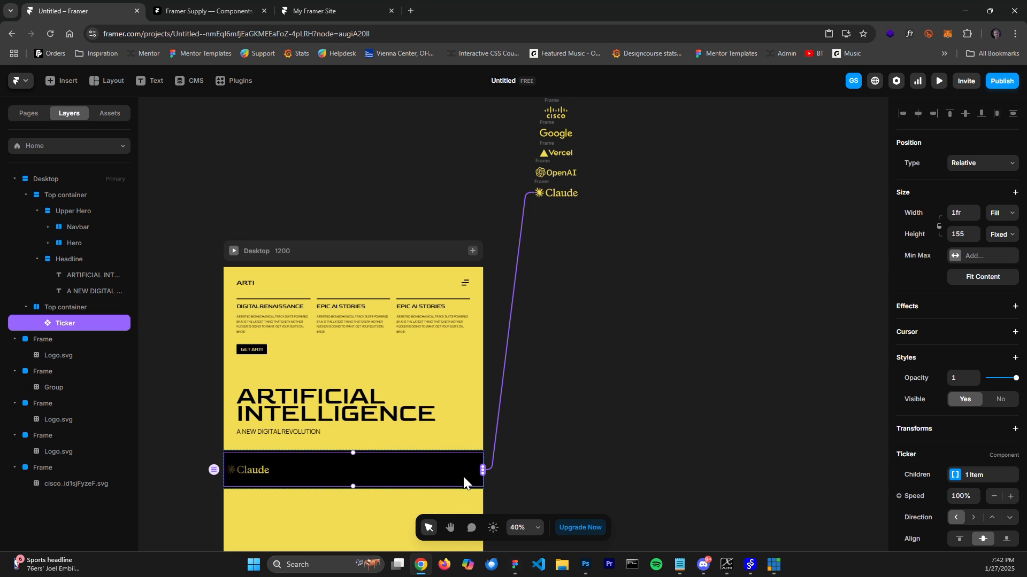
drag(481, 476, 540, 173)
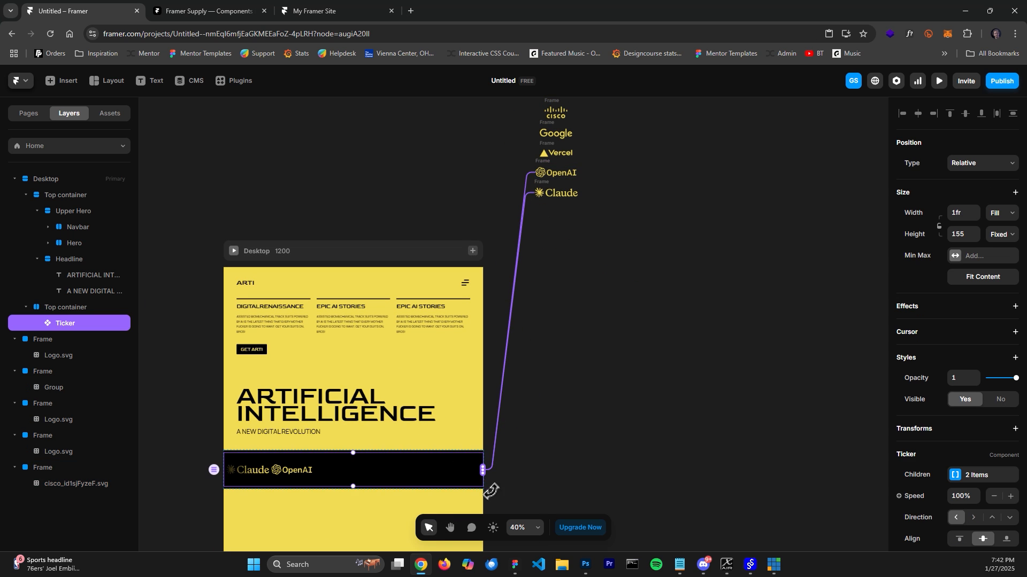
drag(531, 326, 543, 154)
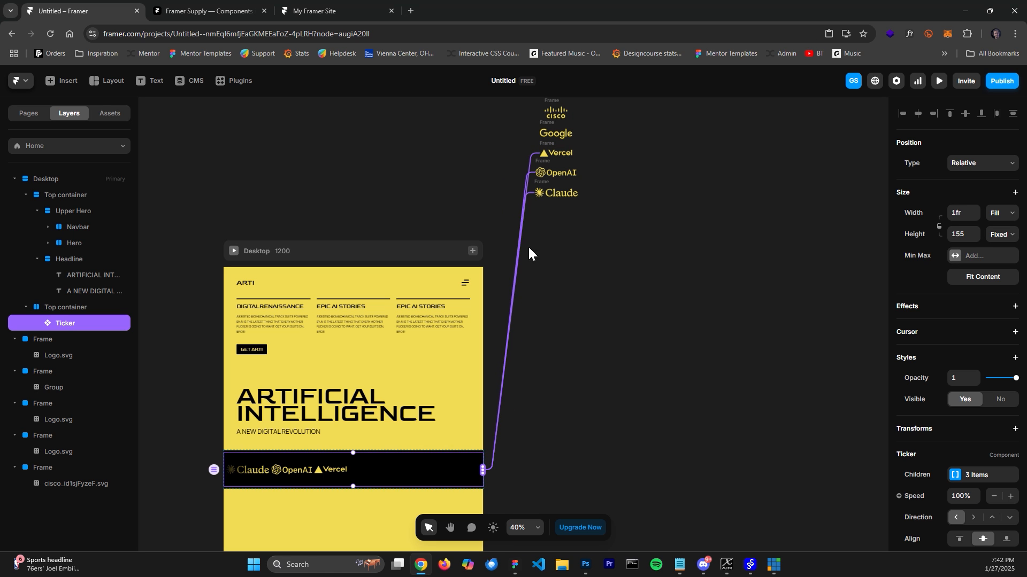
drag(483, 470, 552, 115)
Connect the Ticker to the Google logo frame as its fifth item
key(space)
drag(619, 233, 621, 298)
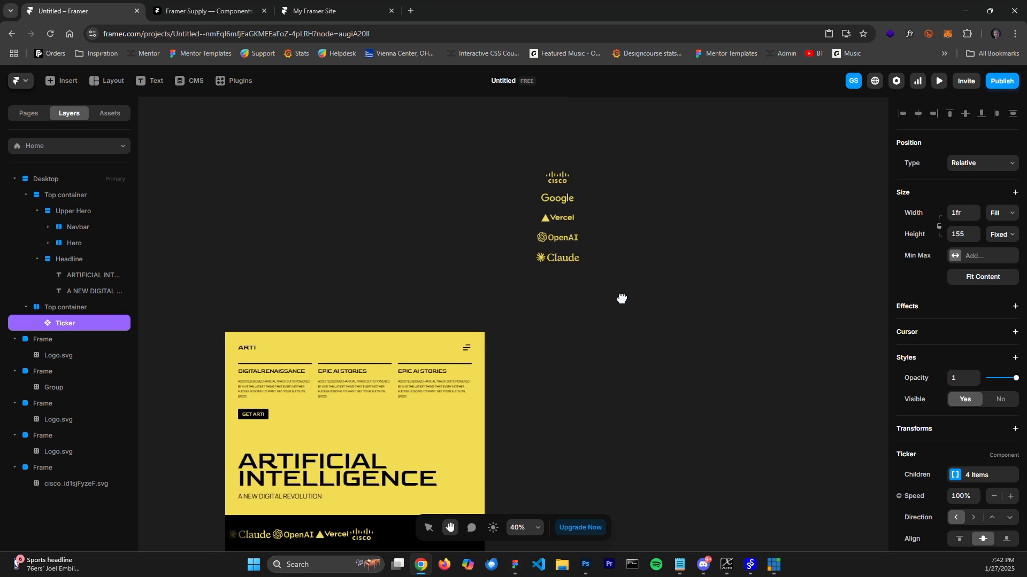
key(space)
drag(545, 460, 550, 402)
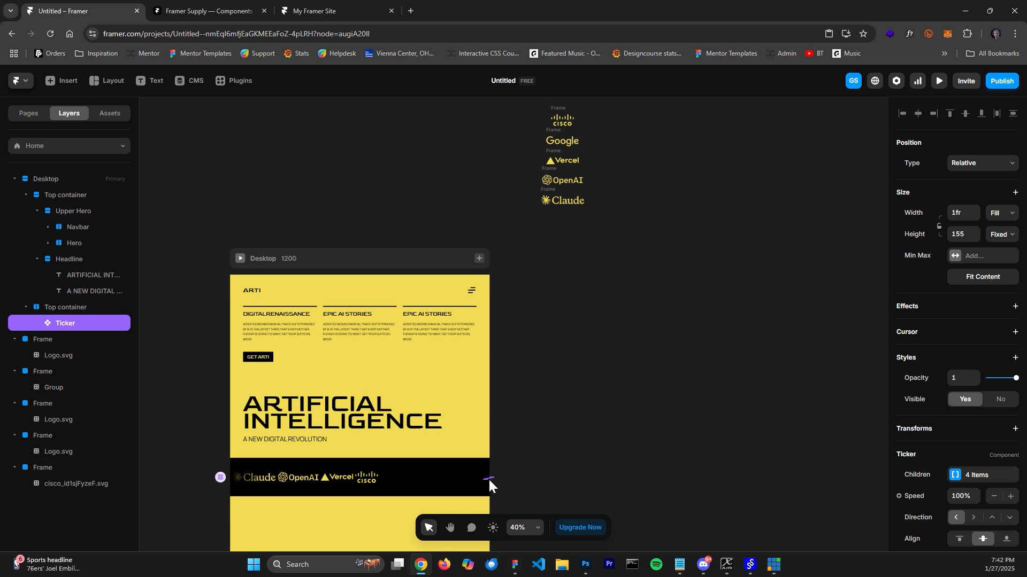
drag(489, 478, 556, 153)
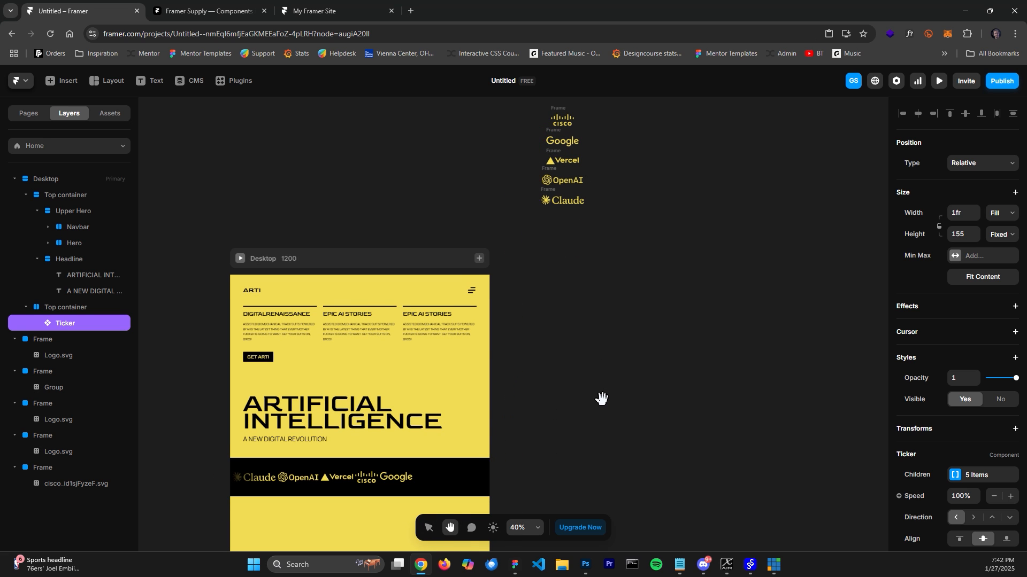
Set the gap between the Ticker's logos to 100
scroll(600, 396, up, 5)
key(space)
drag(502, 393, 580, 431)
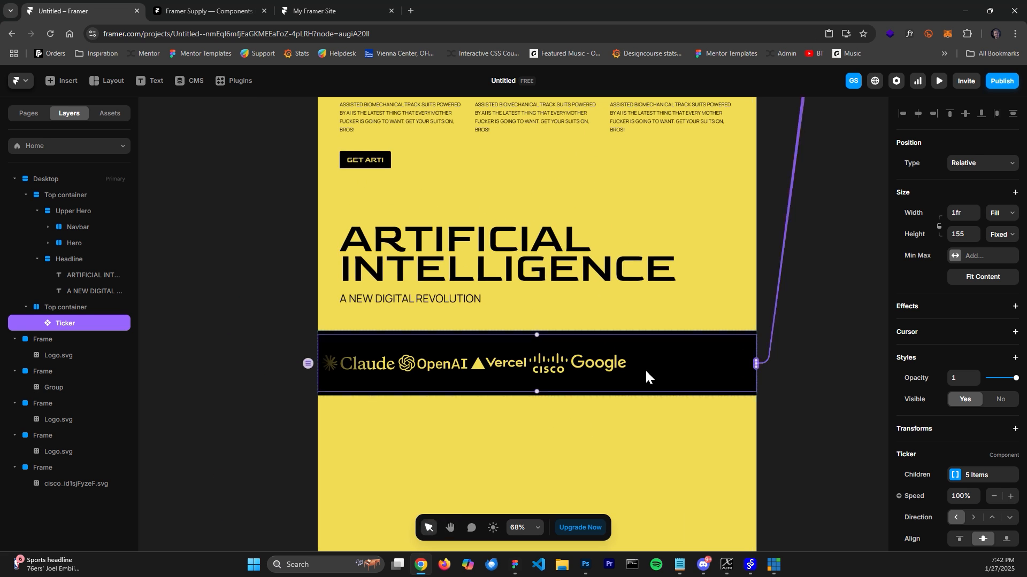
scroll(960, 414, down, 4)
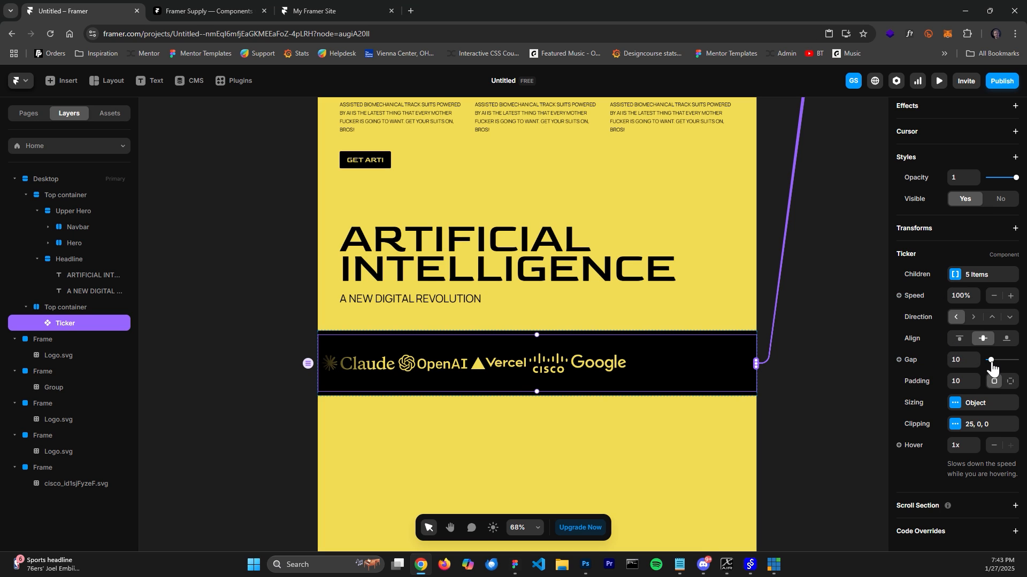
drag(991, 361, 1017, 364)
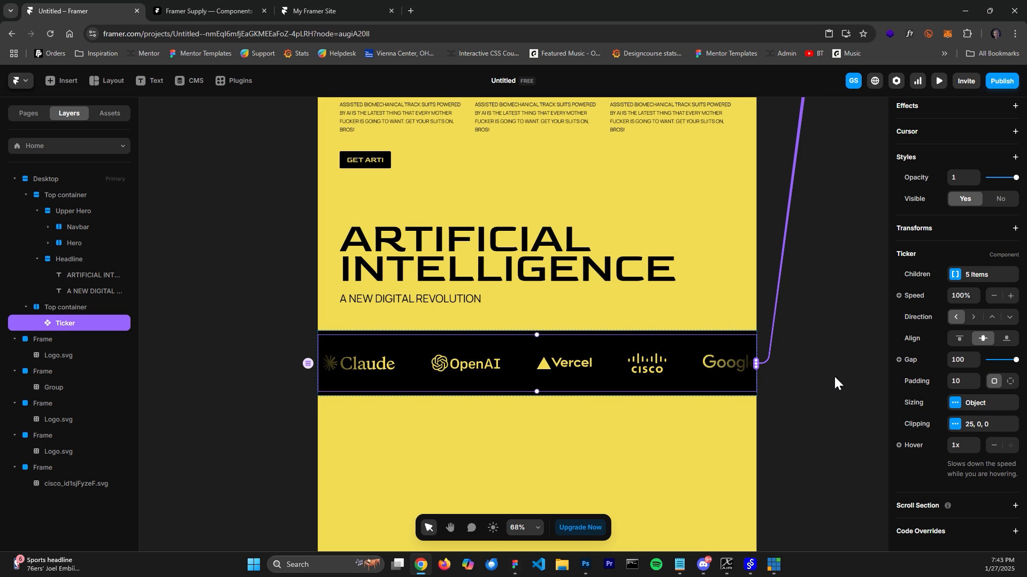
Select all five logo frames on the canvas and scale them down slightly together
click(839, 320)
drag(850, 262, 714, 447)
drag(829, 268, 720, 526)
drag(724, 401, 622, 204)
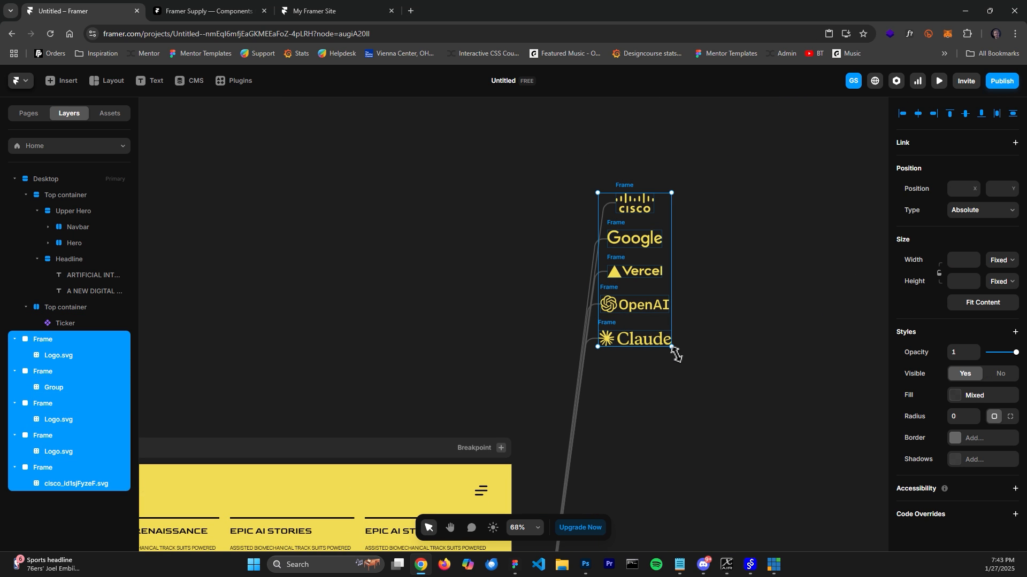
drag(674, 350, 664, 336)
click(689, 423)
Extend the black container around the Ticker downward to a height of 652
drag(694, 472, 784, 196)
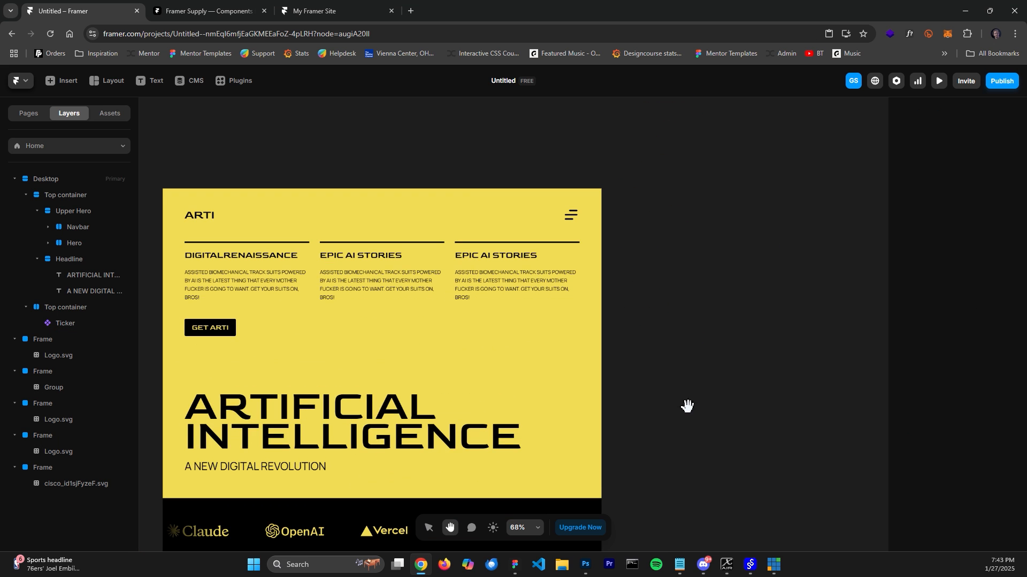
drag(667, 450, 809, 262)
scroll(543, 339, up, 5)
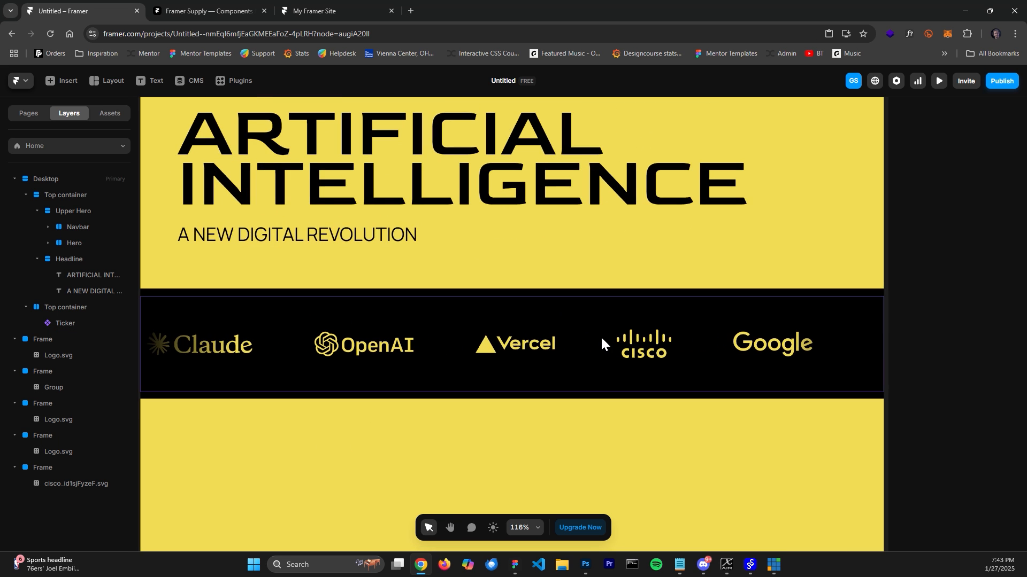
scroll(601, 343, down, 6)
scroll(603, 339, up, 3)
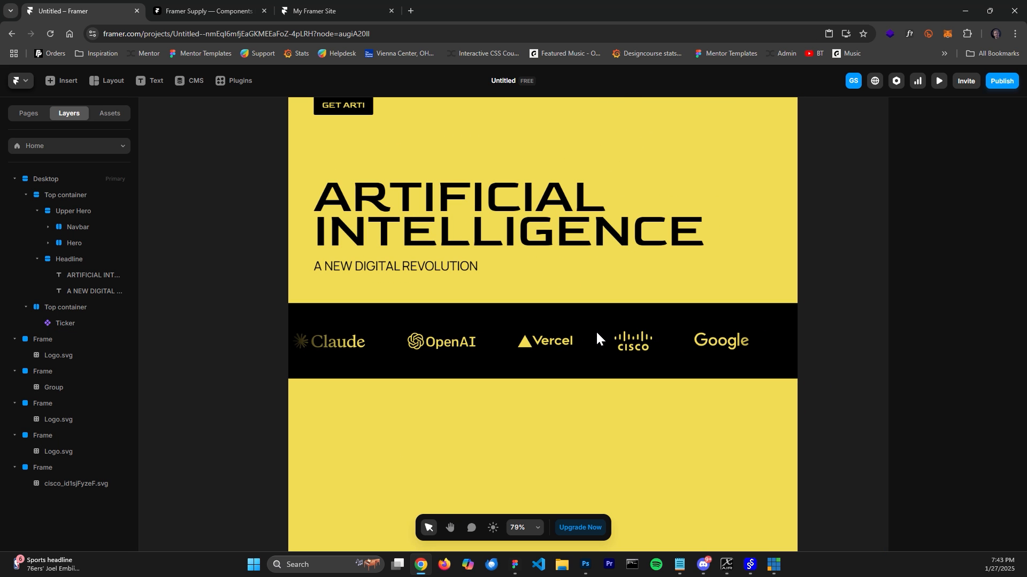
click(631, 375)
scroll(612, 338, down, 5)
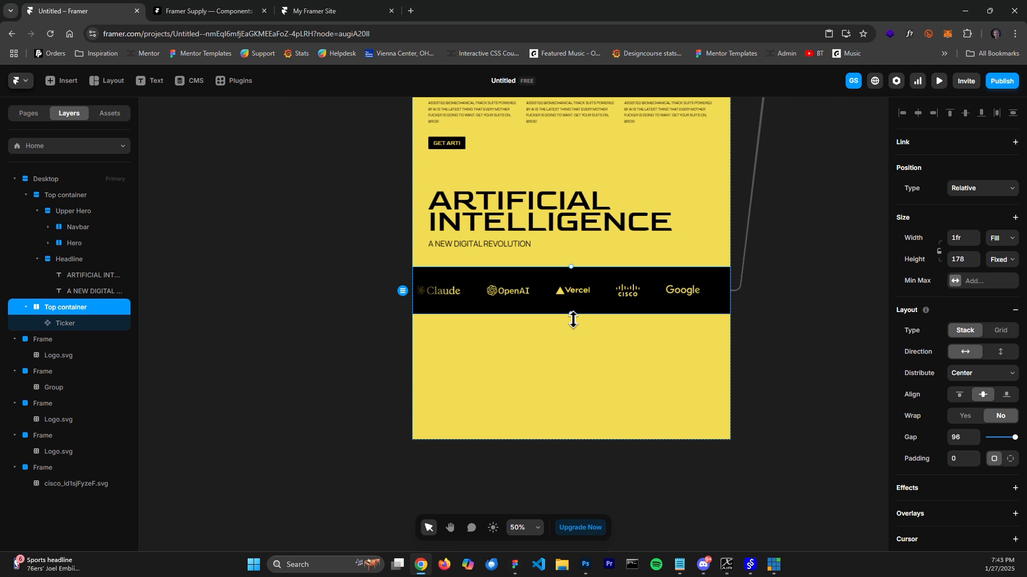
drag(582, 329, 604, 447)
scroll(602, 408, up, 5)
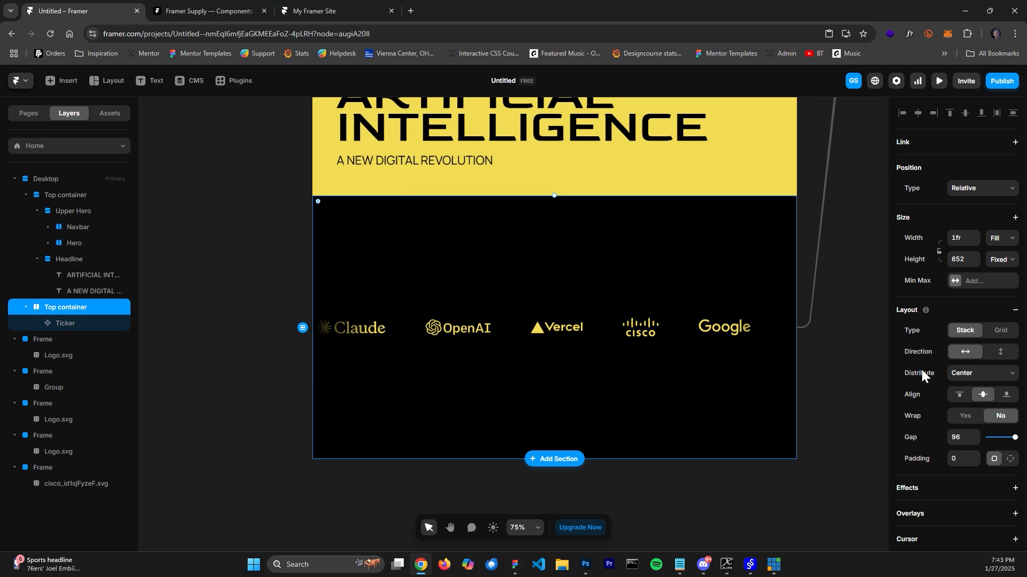
Set the black container's distribution to Start and align the Ticker to its upper edge
click(962, 374)
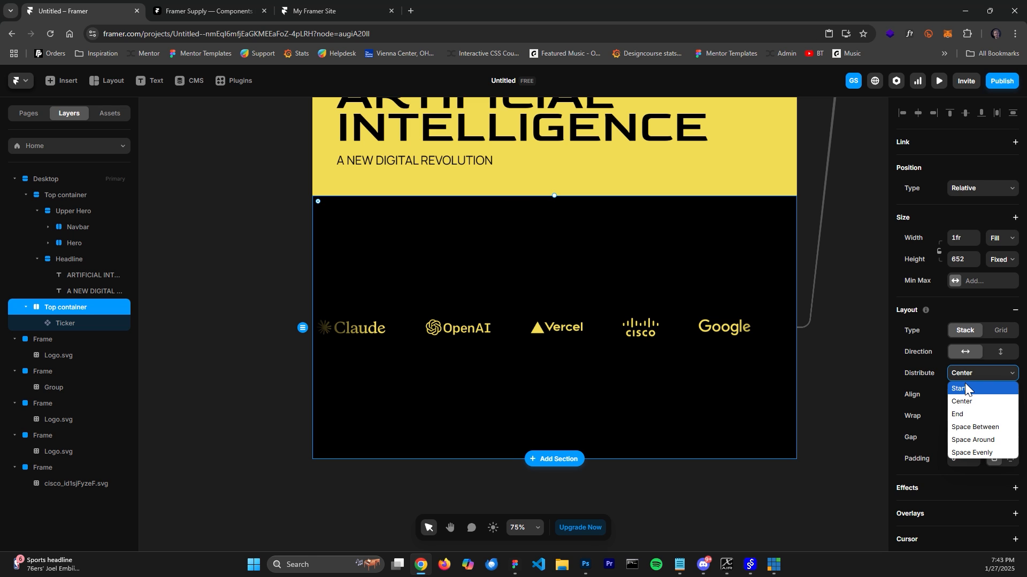
click(965, 387)
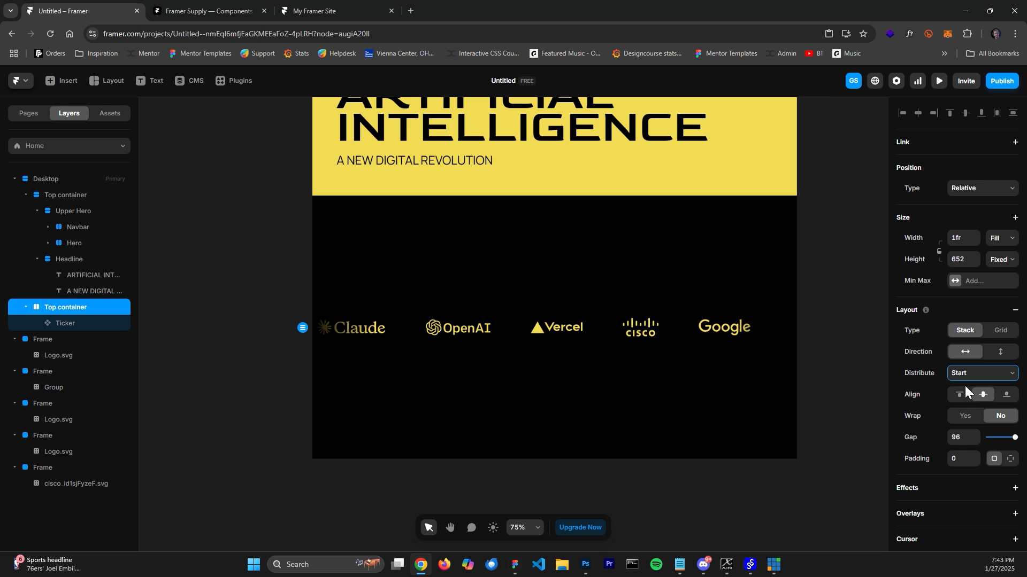
click(841, 254)
scroll(840, 268, up, 4)
Select the Ticker, preview the page to examine how the logo strip scrolls, and return to the canvas
click(598, 359)
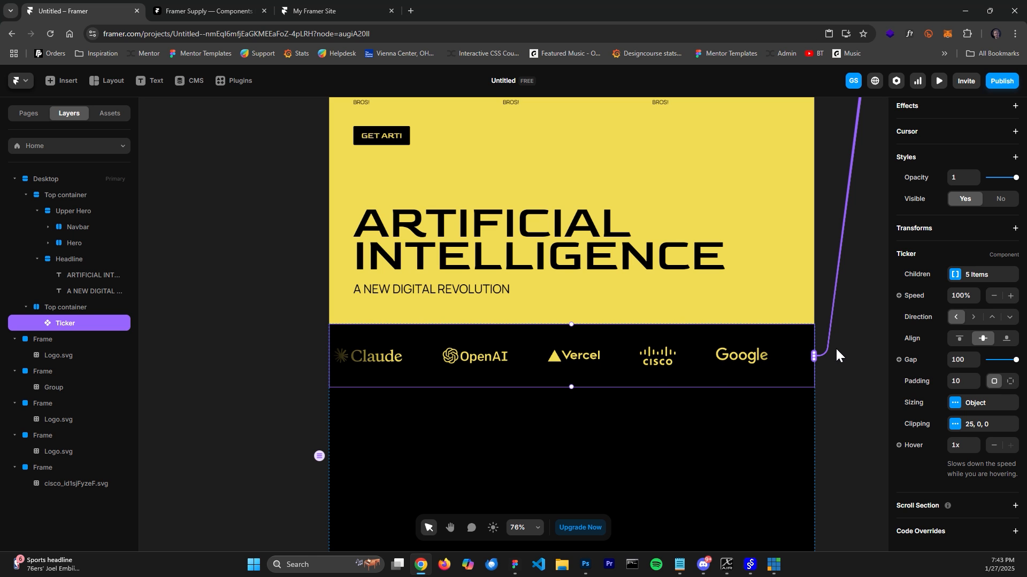
click(938, 81)
scroll(567, 279, down, 5)
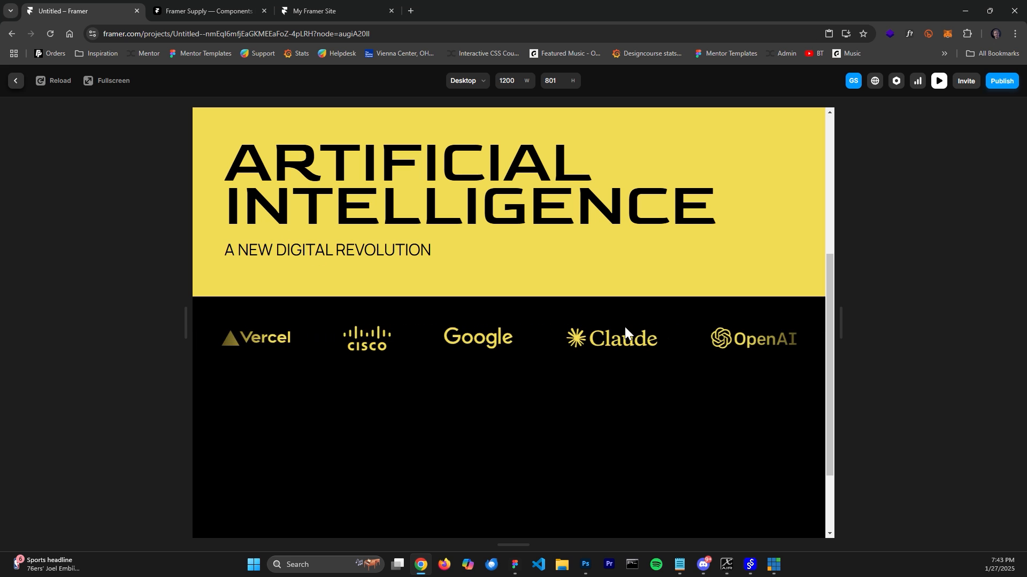
click(17, 81)
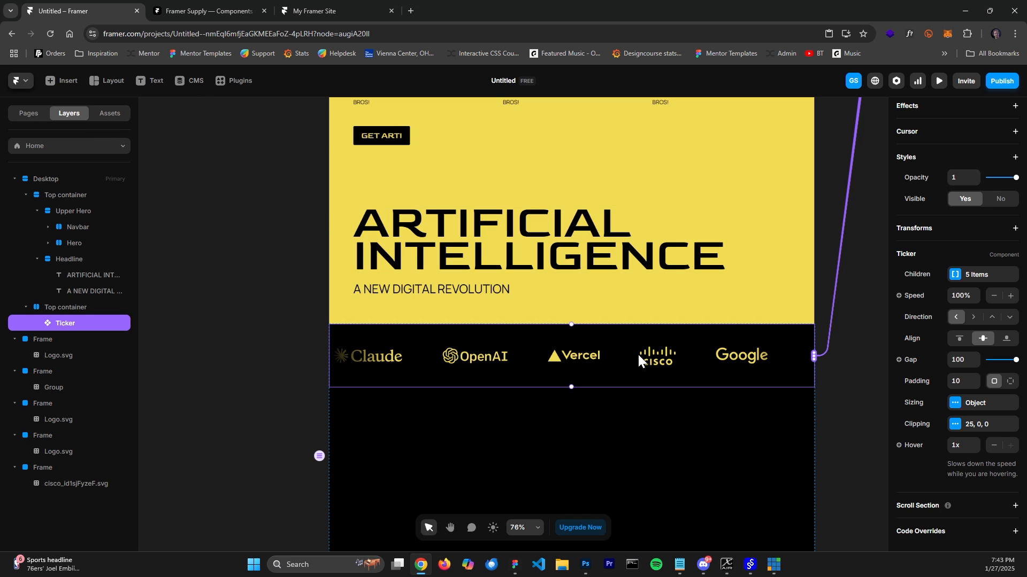
Set the Ticker's speed to 50% and its hover speed to 0.7x
drag(634, 348, 598, 330)
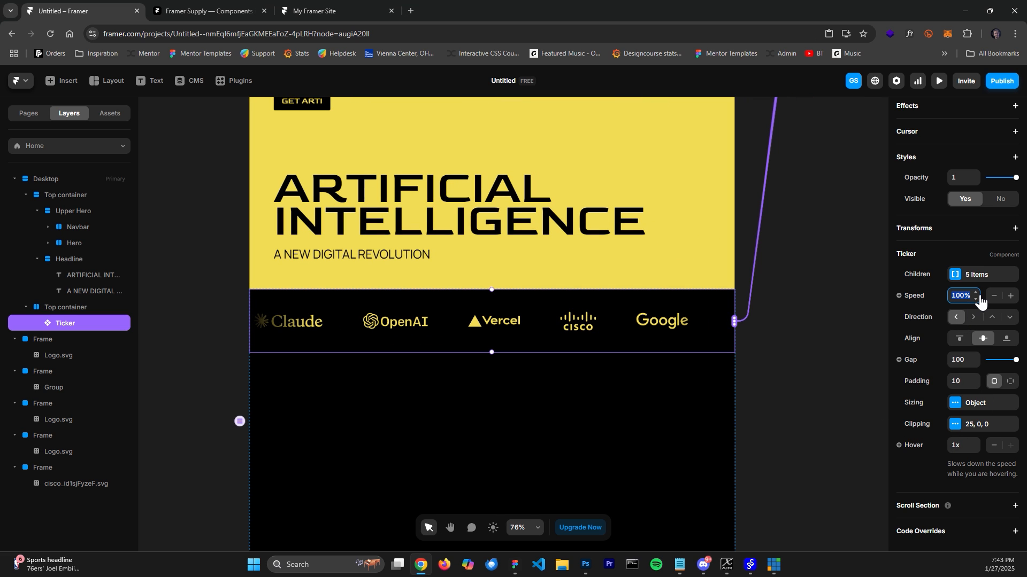
text(50%)
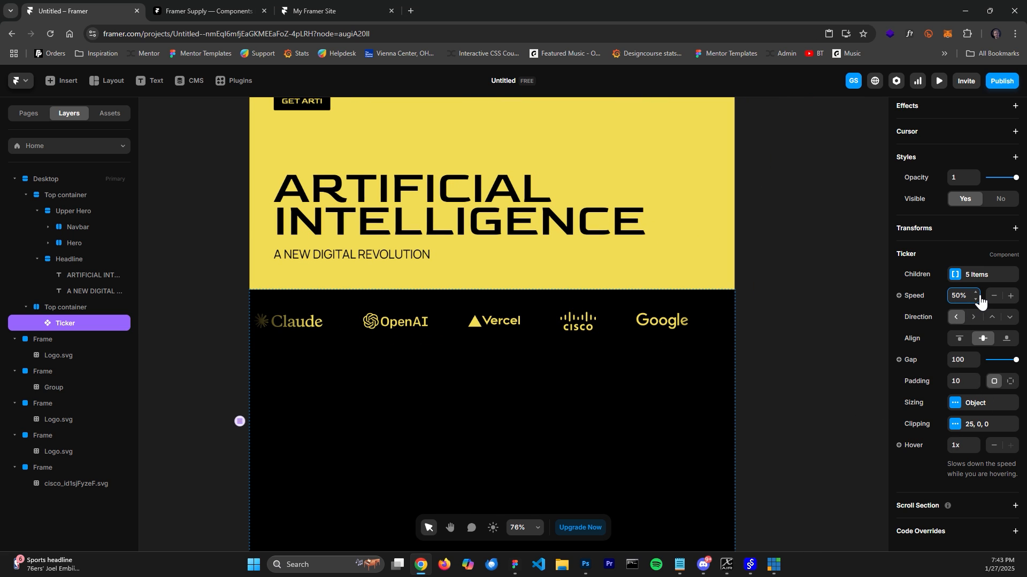
key(Return)
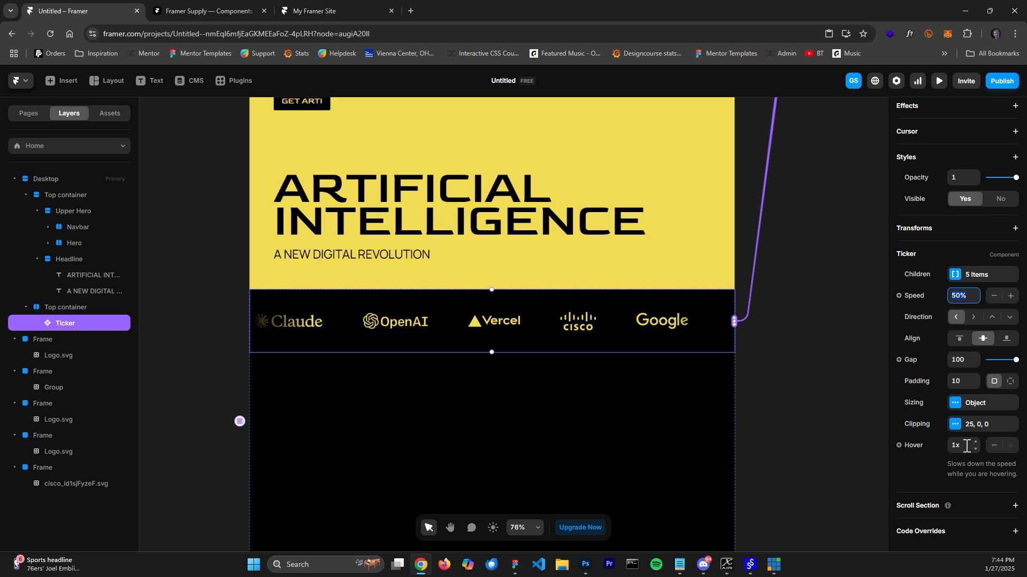
click(967, 445)
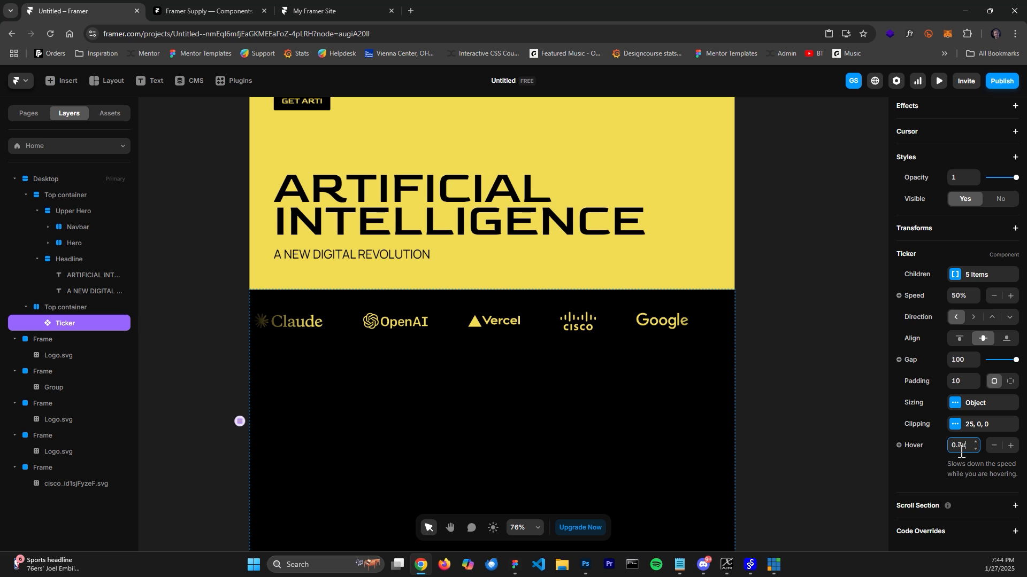
Preview the page to examine the slowed logo strip and the layout at a narrower width, and return to the canvas
click(939, 83)
scroll(668, 300, down, 5)
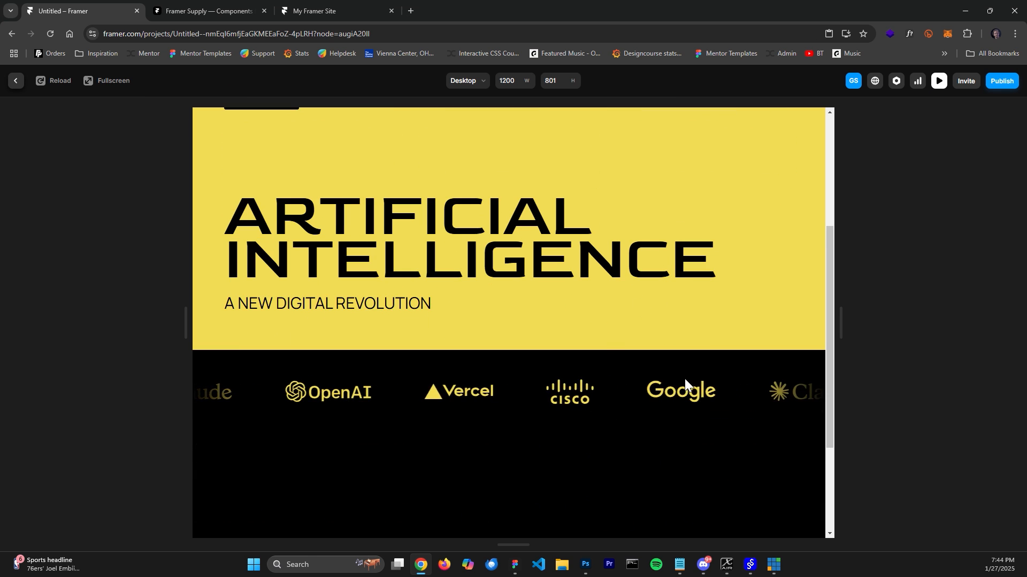
scroll(606, 374, down, 1)
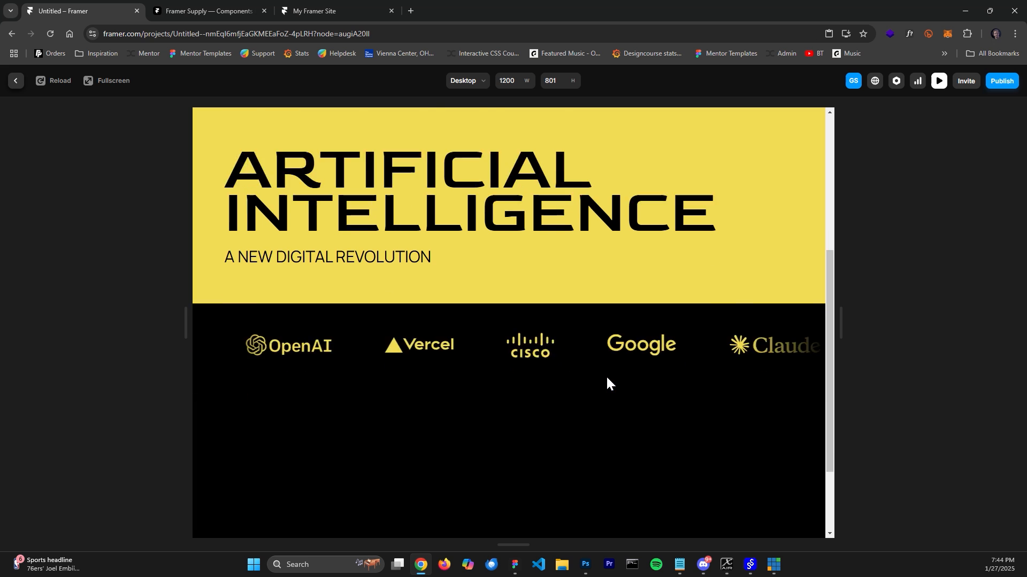
scroll(606, 377, up, 3)
scroll(605, 388, down, 1)
scroll(588, 417, down, 2)
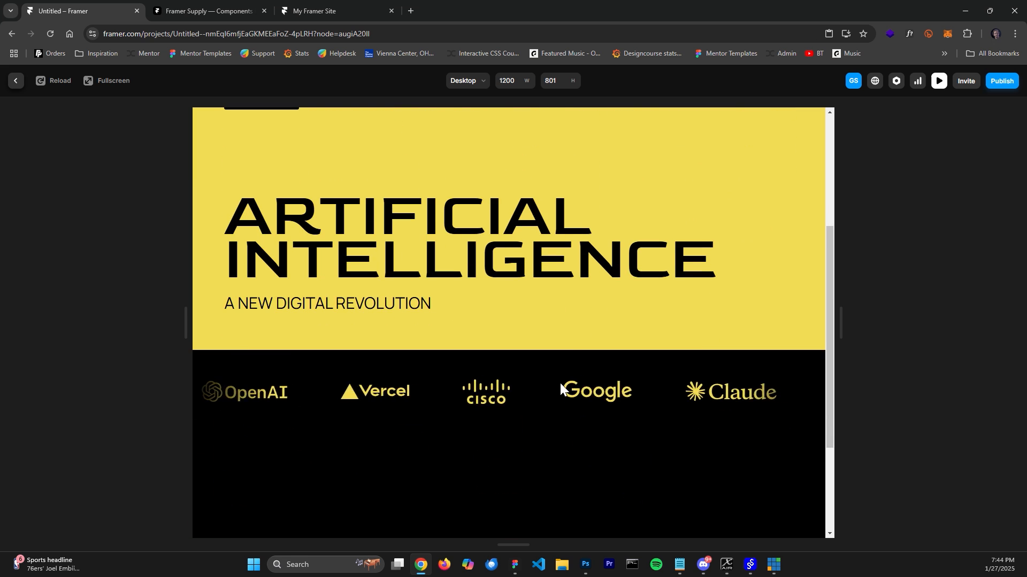
scroll(559, 382, up, 4)
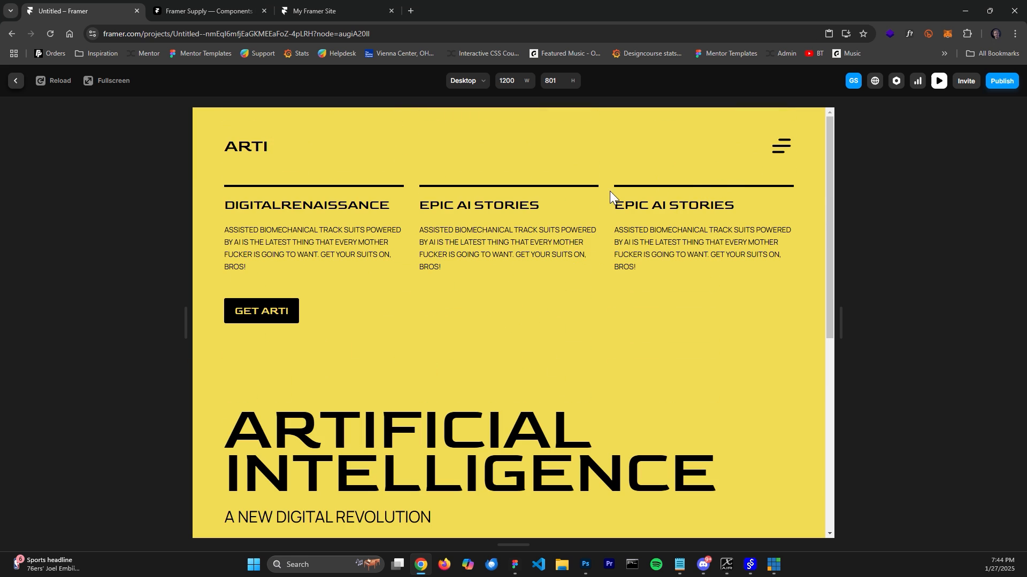
drag(837, 303, 808, 342)
scroll(714, 357, down, 5)
click(15, 80)
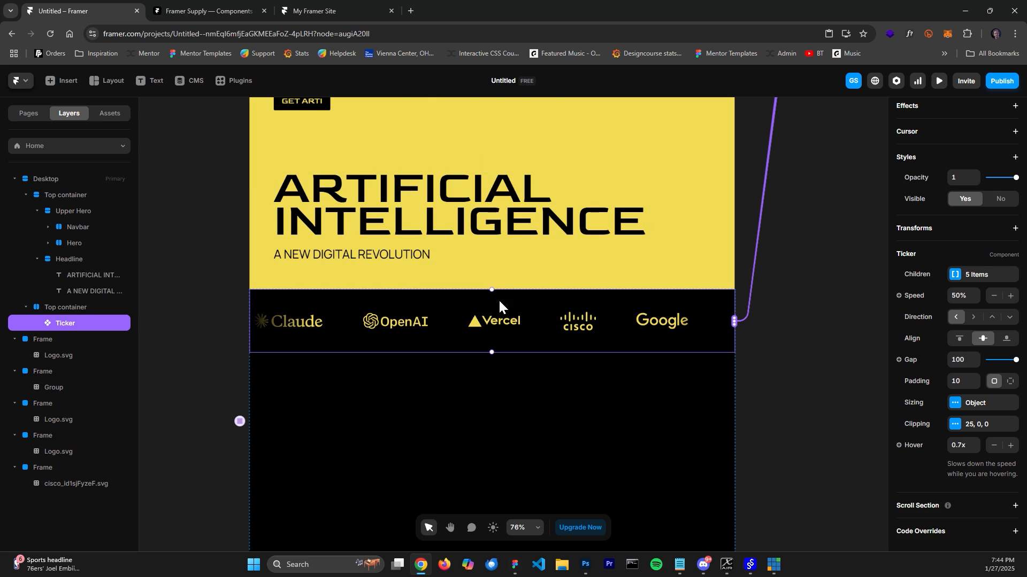
Select the "A NEW DIGITAL REVOLUTION" text inside its frame and remove its minimum width
scroll(482, 297, up, 2)
click(458, 263)
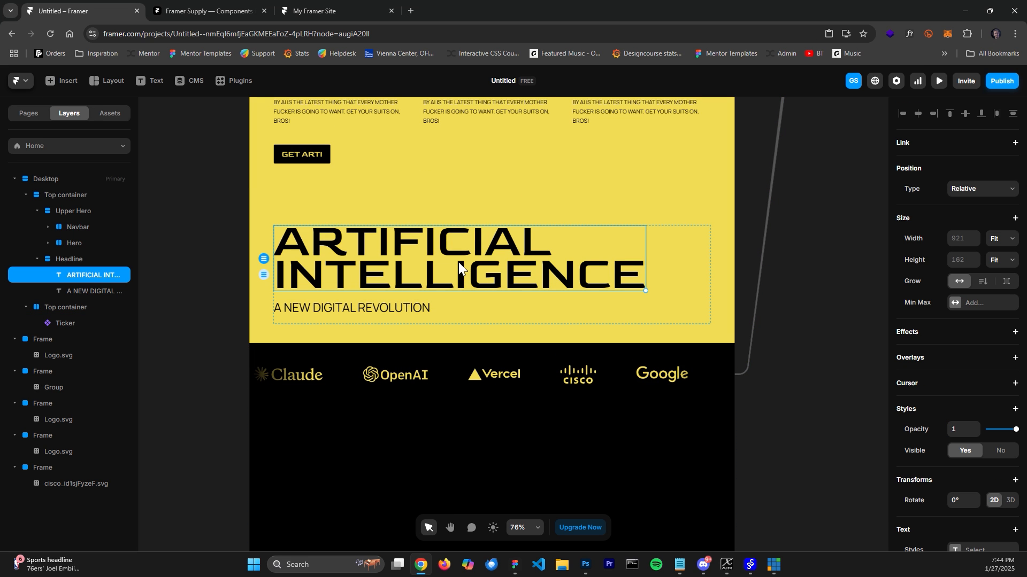
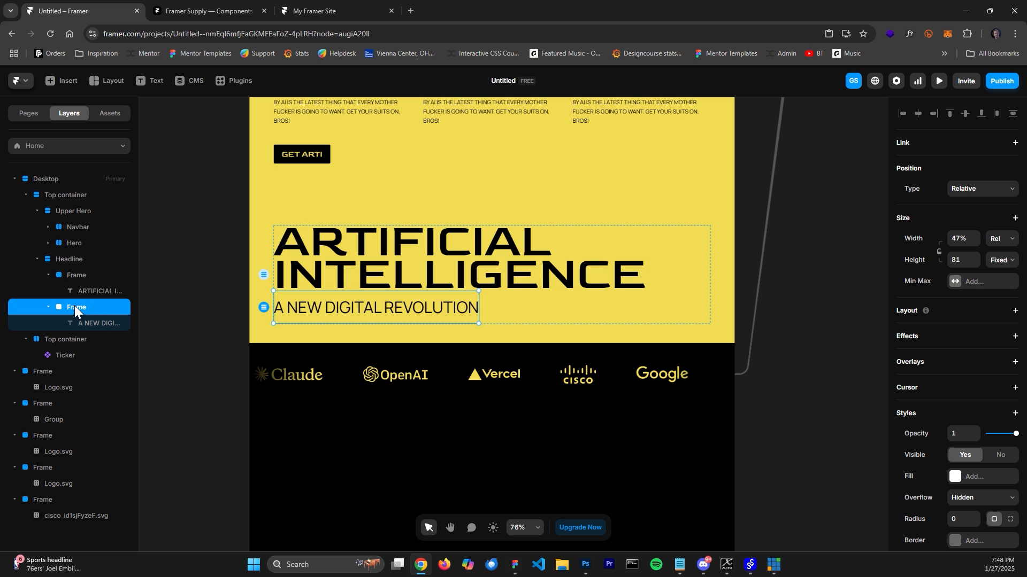
click(88, 323)
scroll(566, 297, up, 2)
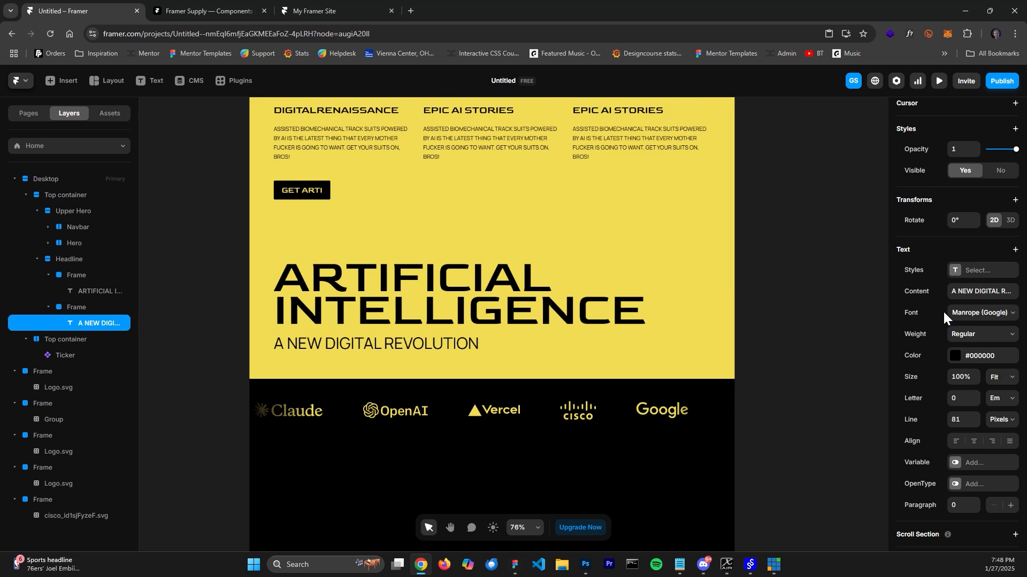
scroll(947, 313, up, 7)
scroll(968, 356, down, 1)
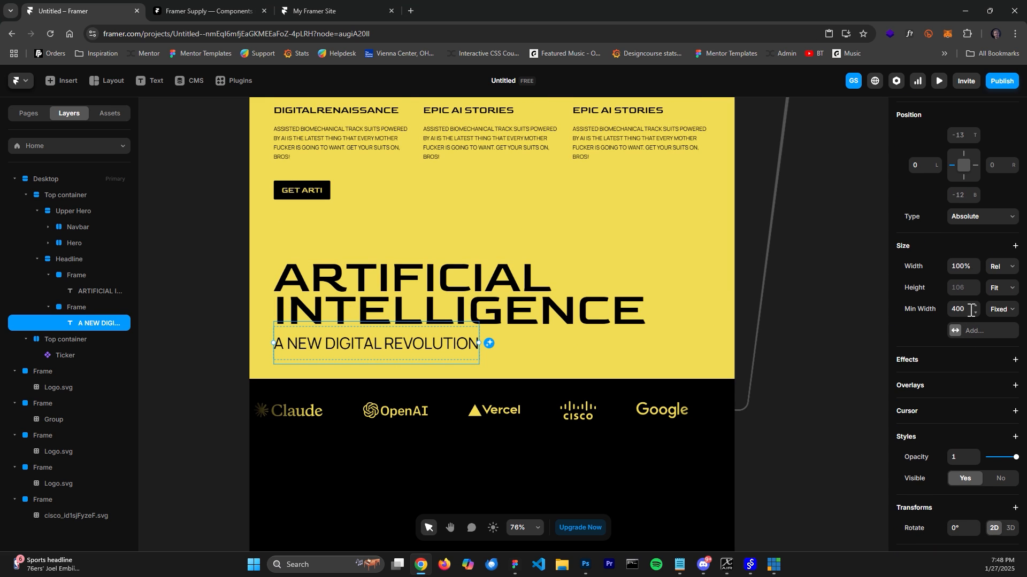
click(81, 310)
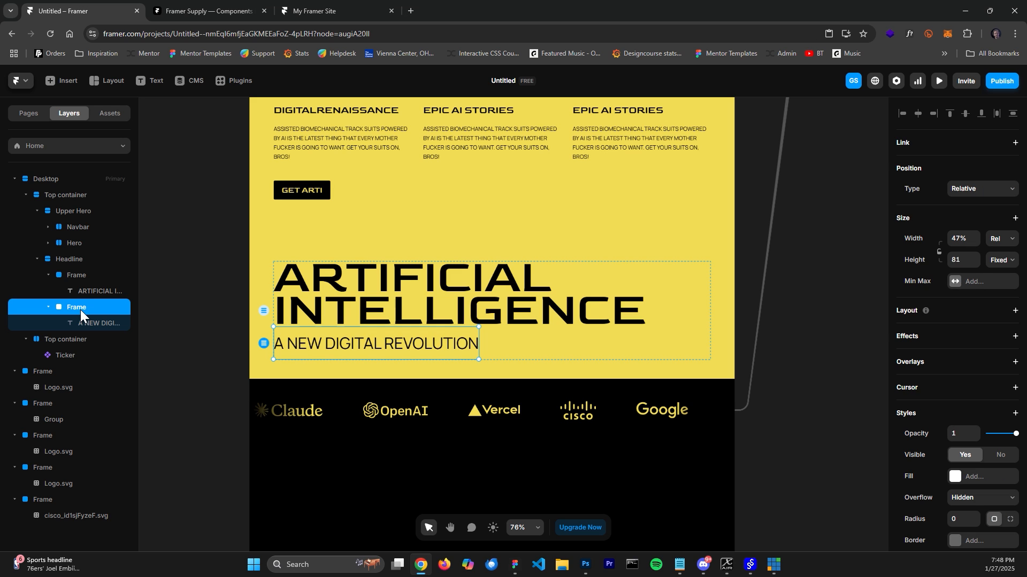
click(97, 325)
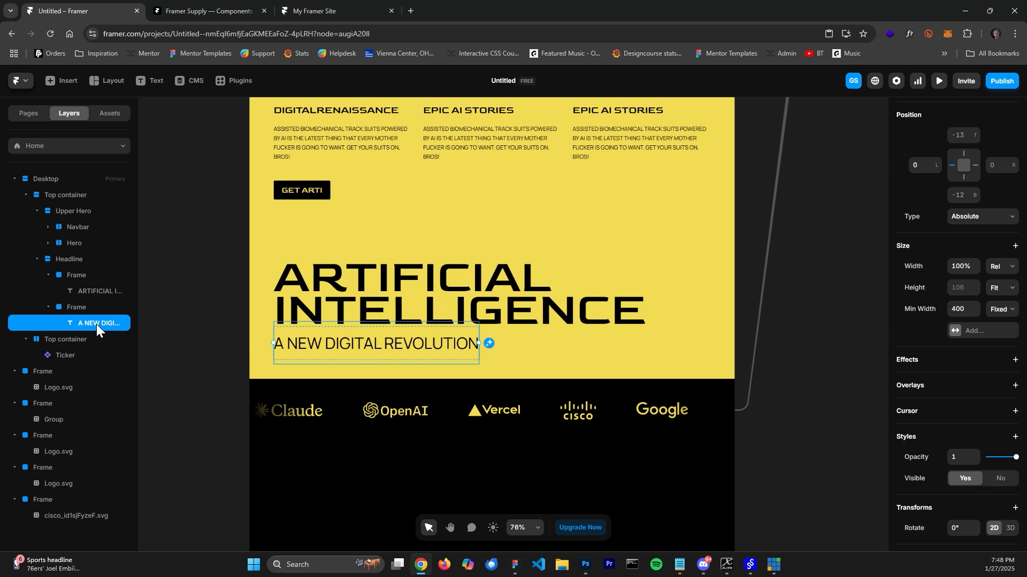
Add a minimum width of 350 to the frame holding the "A NEW DIGITAL REVOLUTION" text
click(93, 311)
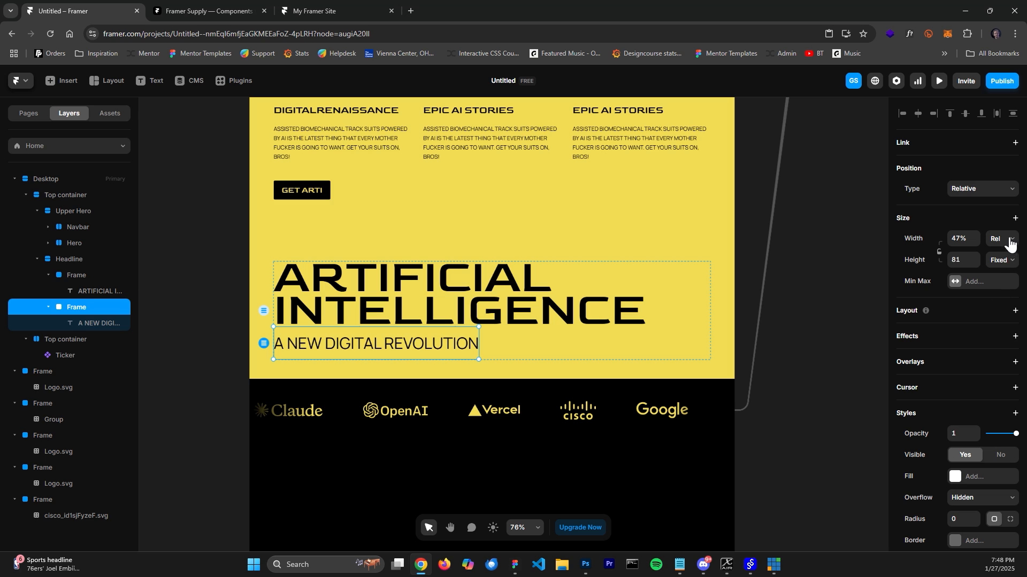
click(978, 281)
click(969, 309)
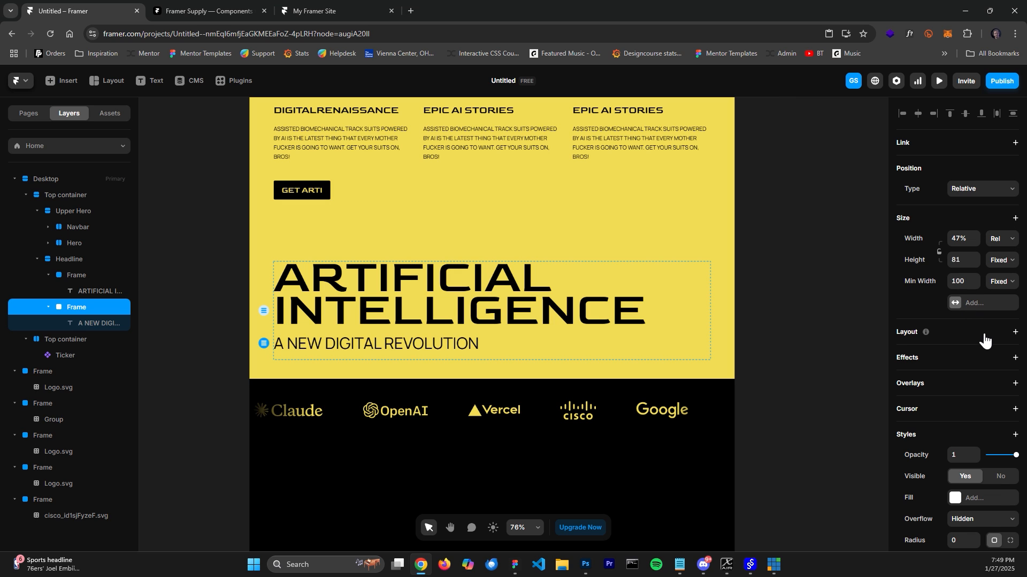
click(970, 283)
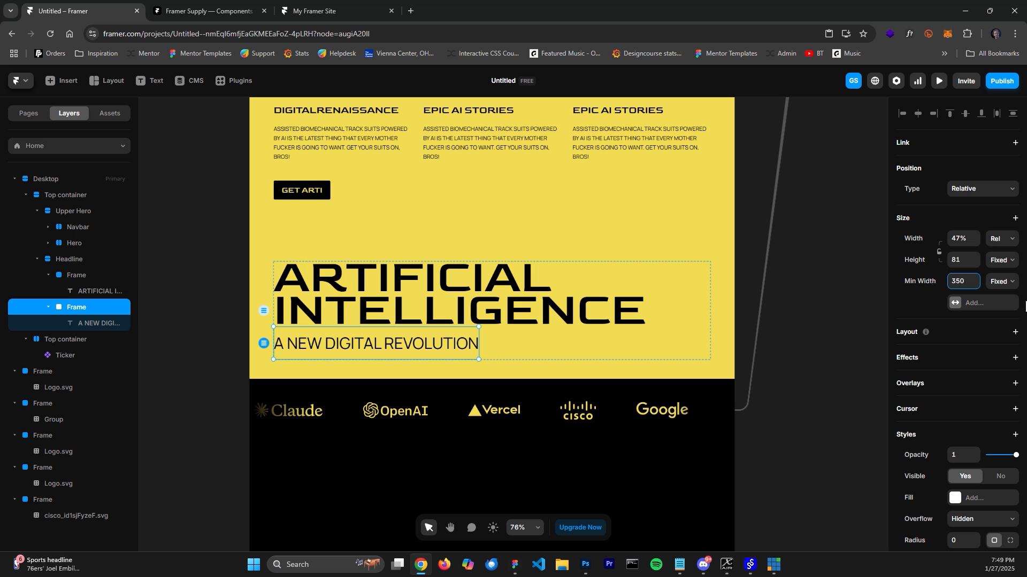
Preview the page and narrow the viewport to examine how the headline texts scale, and return to the canvas
click(939, 81)
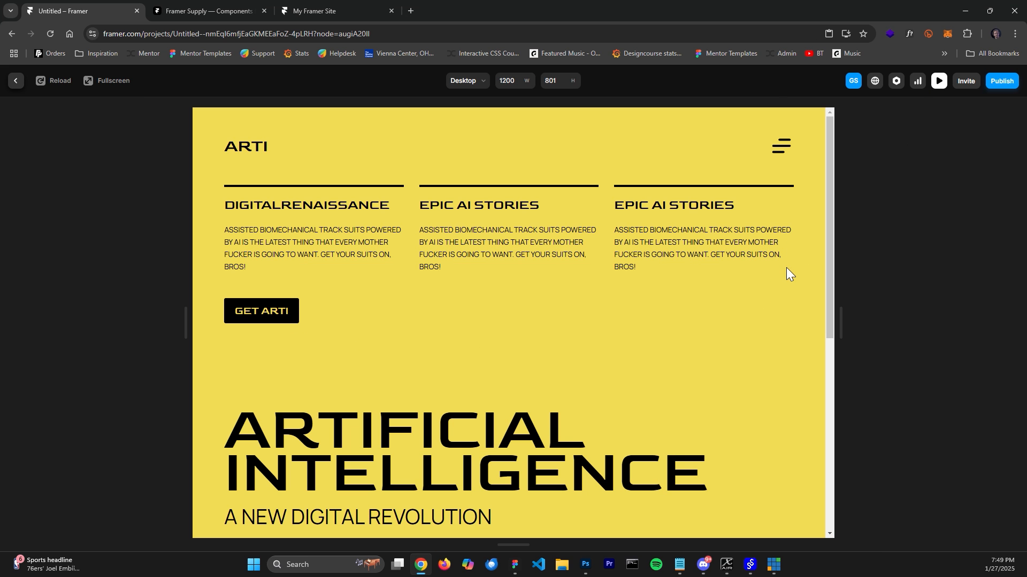
scroll(786, 267, down, 4)
drag(841, 316, 834, 337)
click(16, 80)
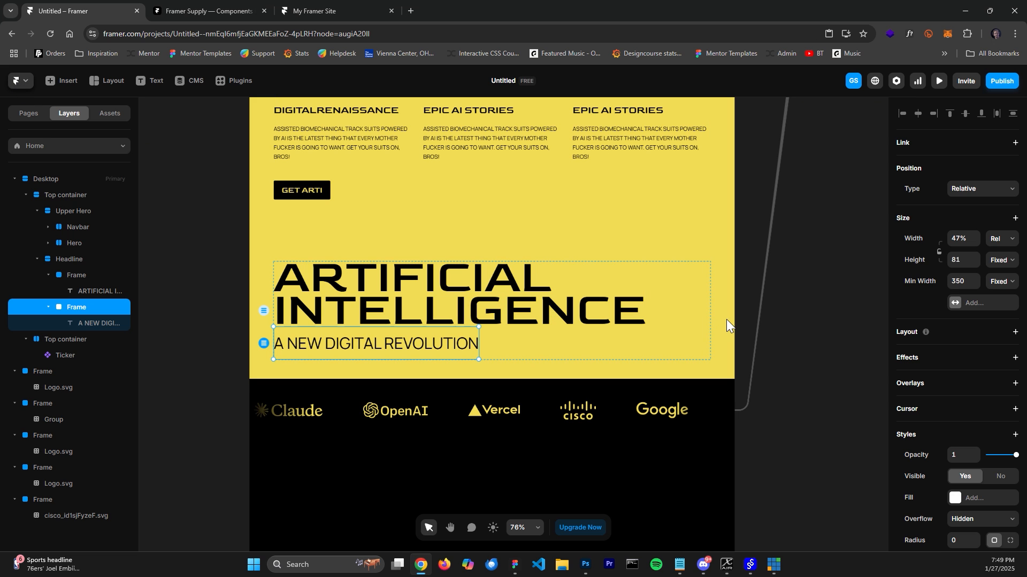
Try setting the Headline stack's distribution to Center
click(672, 312)
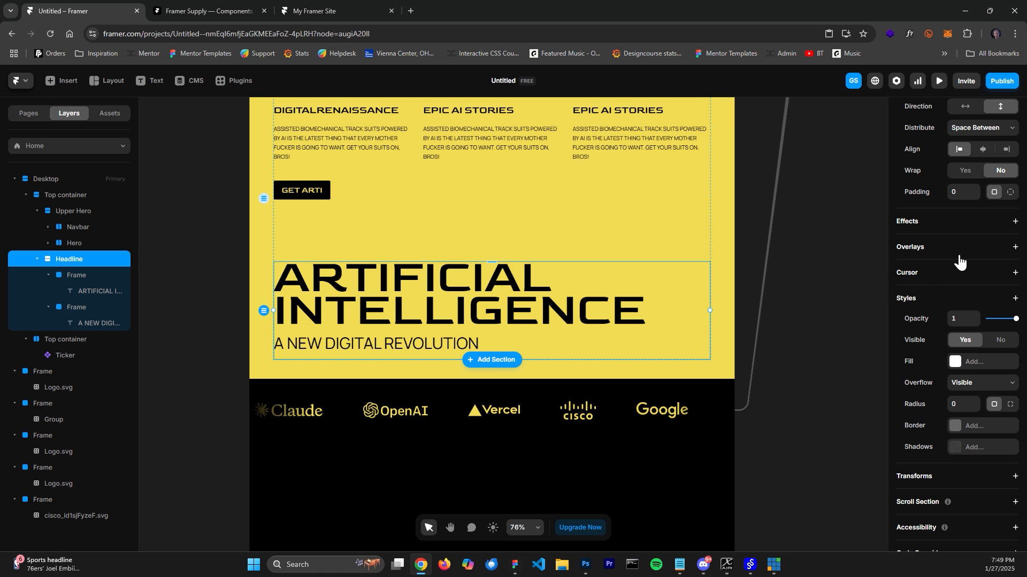
scroll(960, 262, up, 4)
click(982, 341)
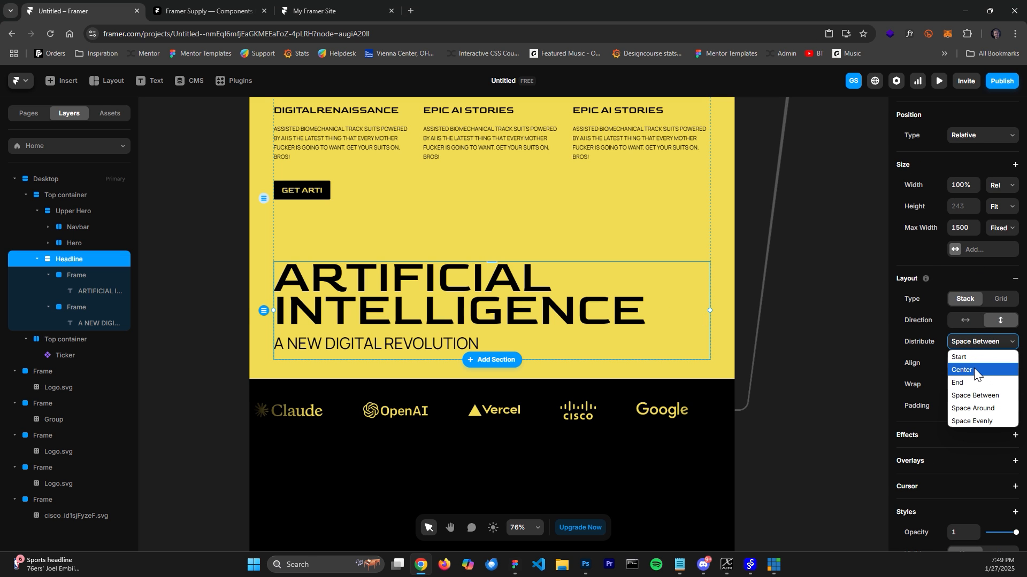
click(973, 369)
Preview the page at a width of about 1092 to examine the spacing between heading and tagline, and return to the canvas
click(939, 81)
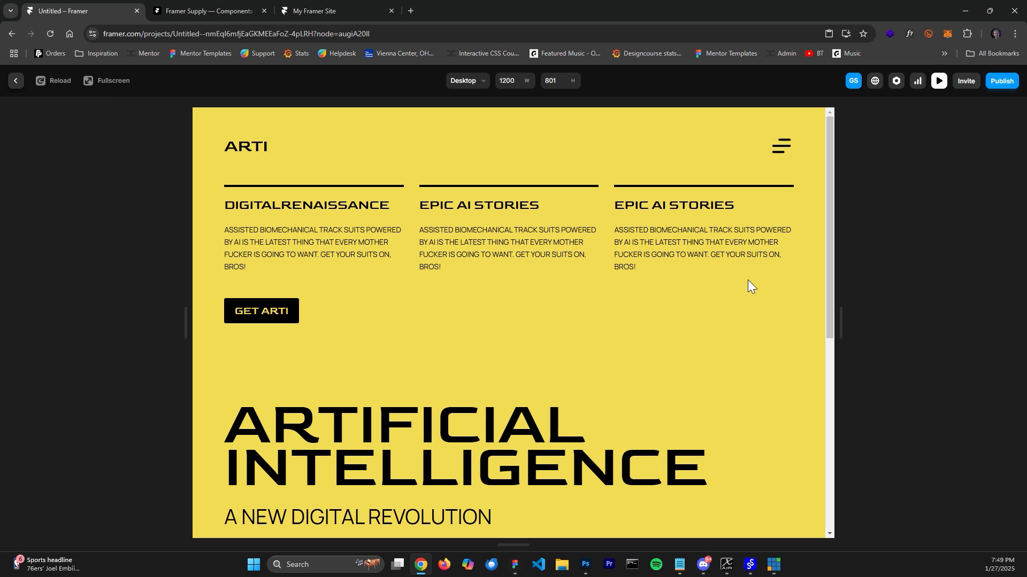
scroll(791, 337, down, 2)
drag(841, 323, 809, 345)
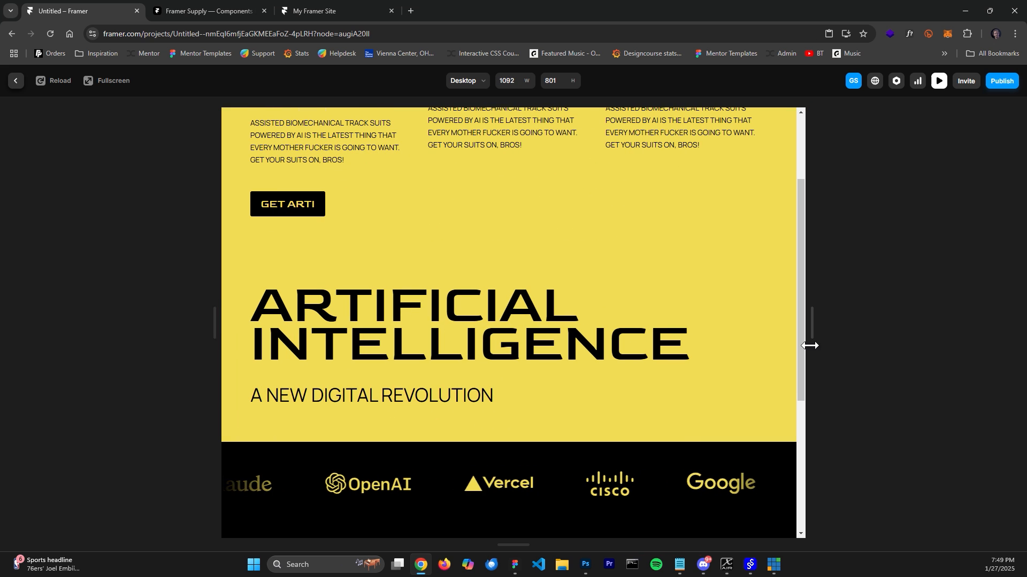
key(Escape)
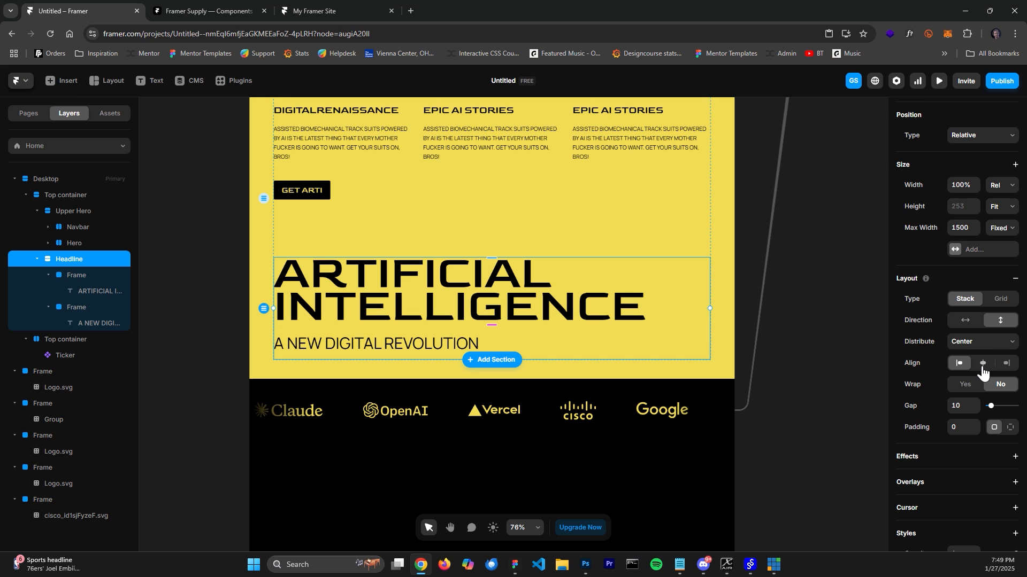
Set the Headline stack's distribution to Start and check the page in the preview at a width of about 742
click(980, 342)
click(969, 355)
key(ctrl+p)
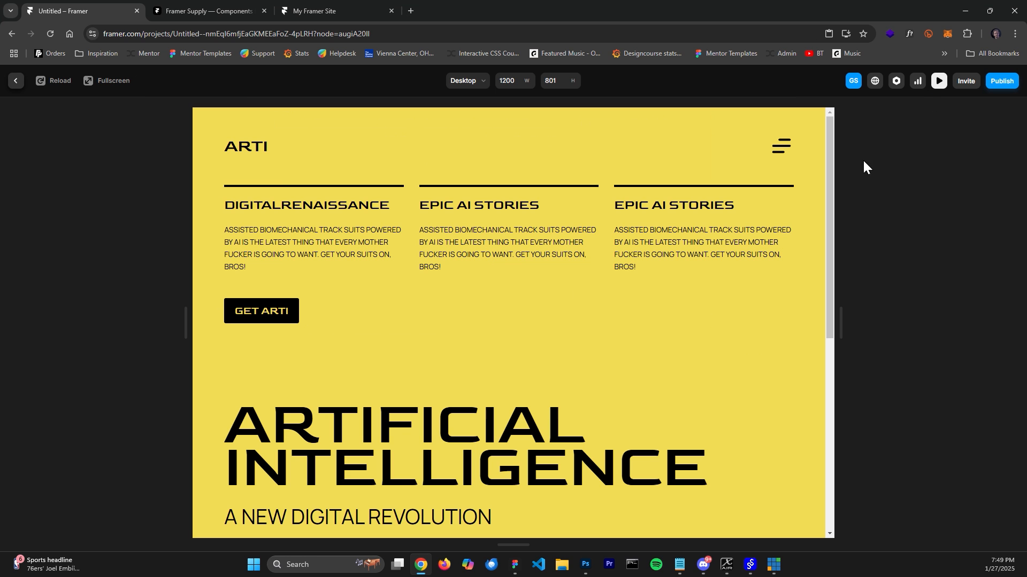
drag(843, 312, 714, 321)
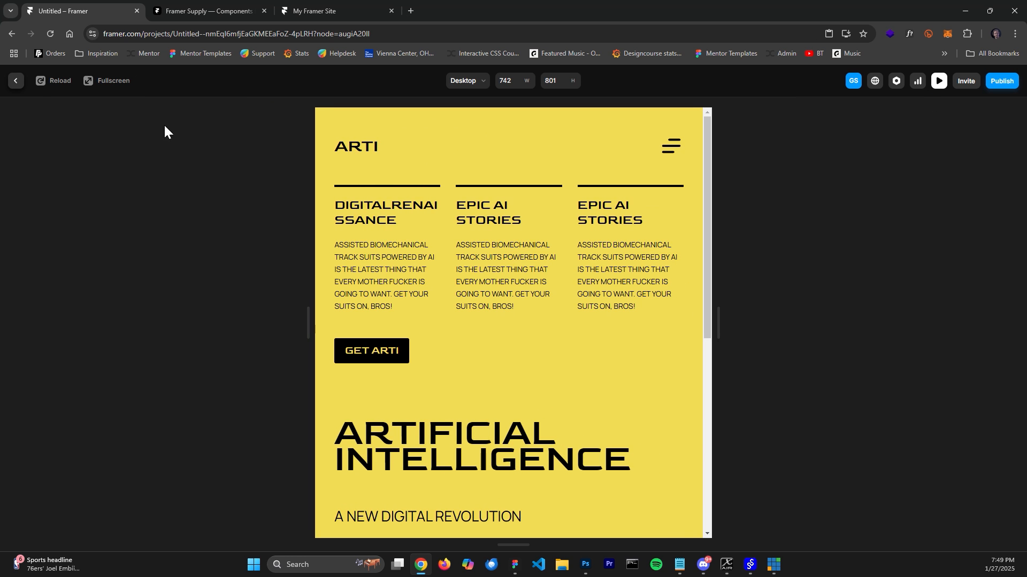
click(15, 80)
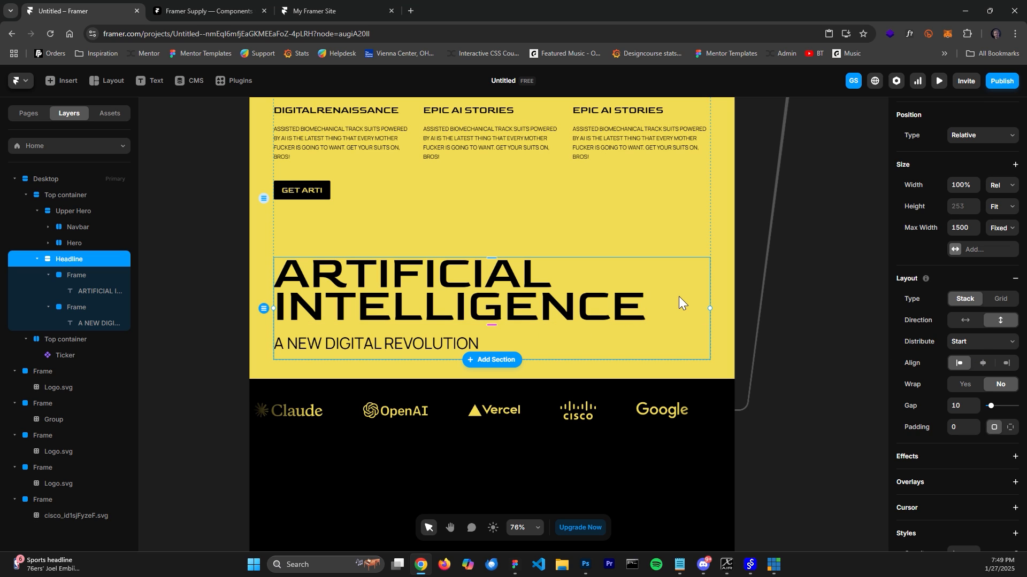
Set the height of the frame around the "ARTIFICIAL INTELLIGENCE" heading to Fit Content
scroll(961, 262, up, 2)
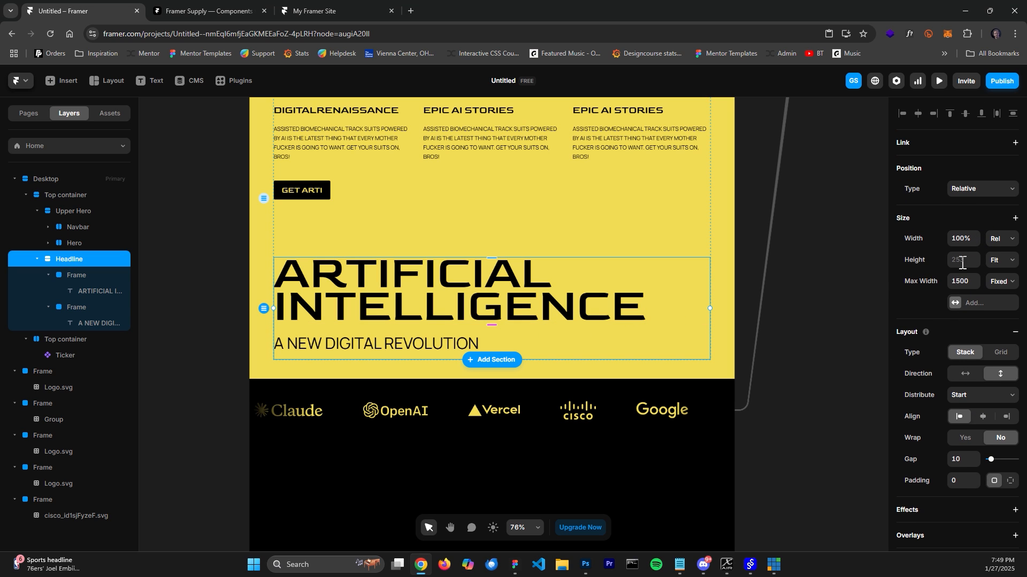
click(997, 262)
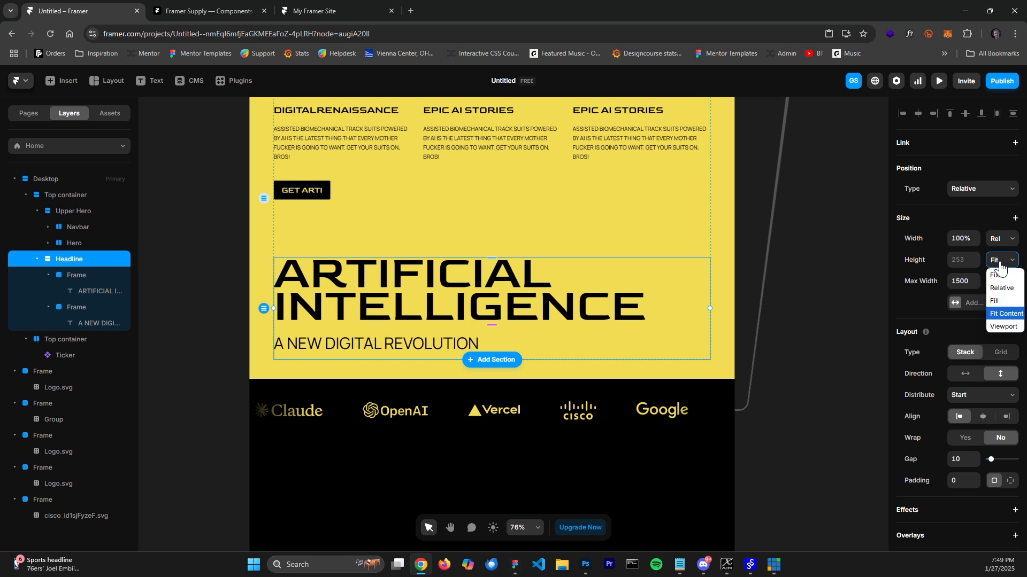
click(1001, 267)
click(76, 275)
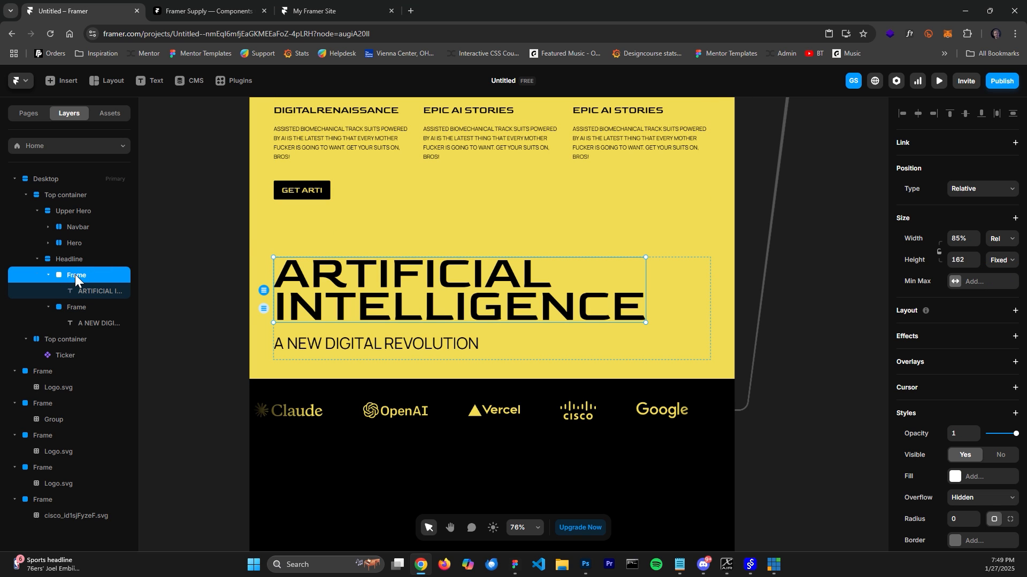
click(1001, 259)
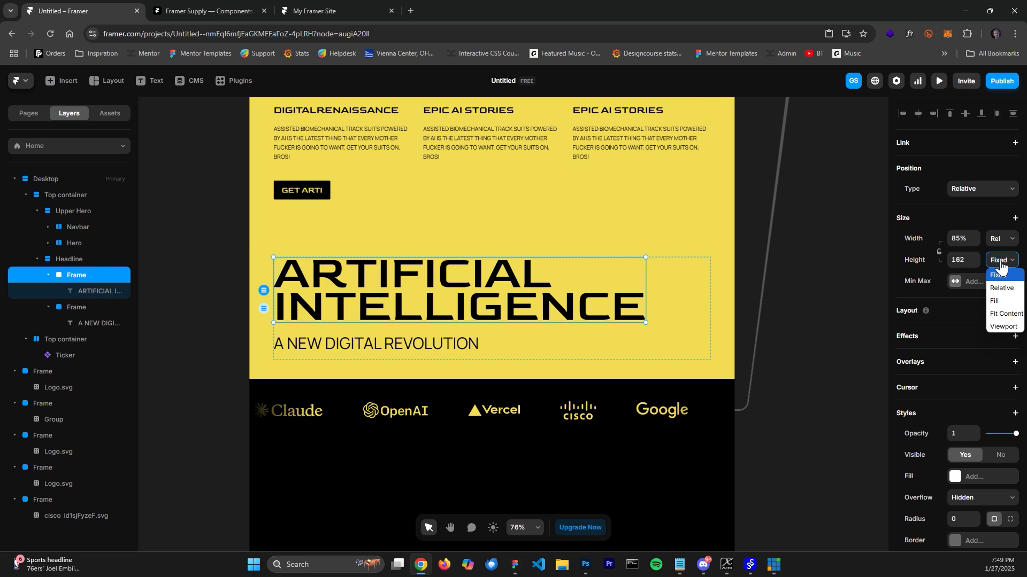
click(1000, 314)
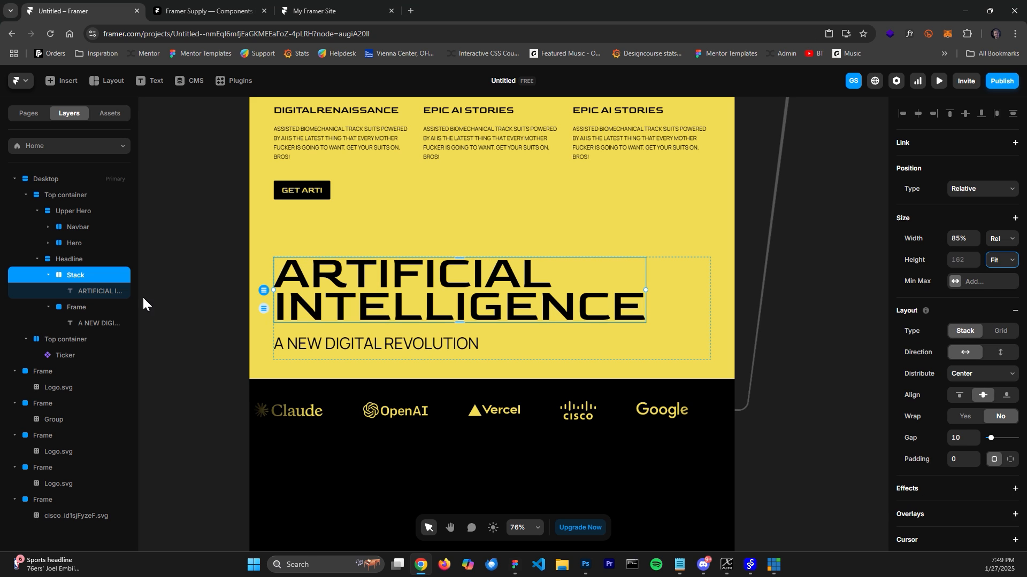
Inspect the size settings of the tagline and heading texts, and check their scaling in the preview at a width of about 542
click(85, 318)
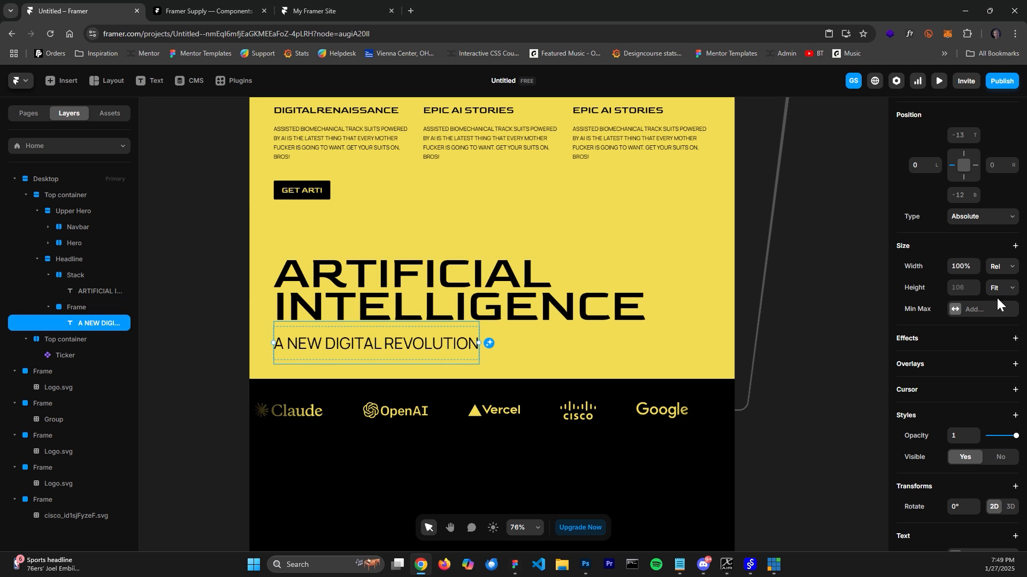
click(93, 291)
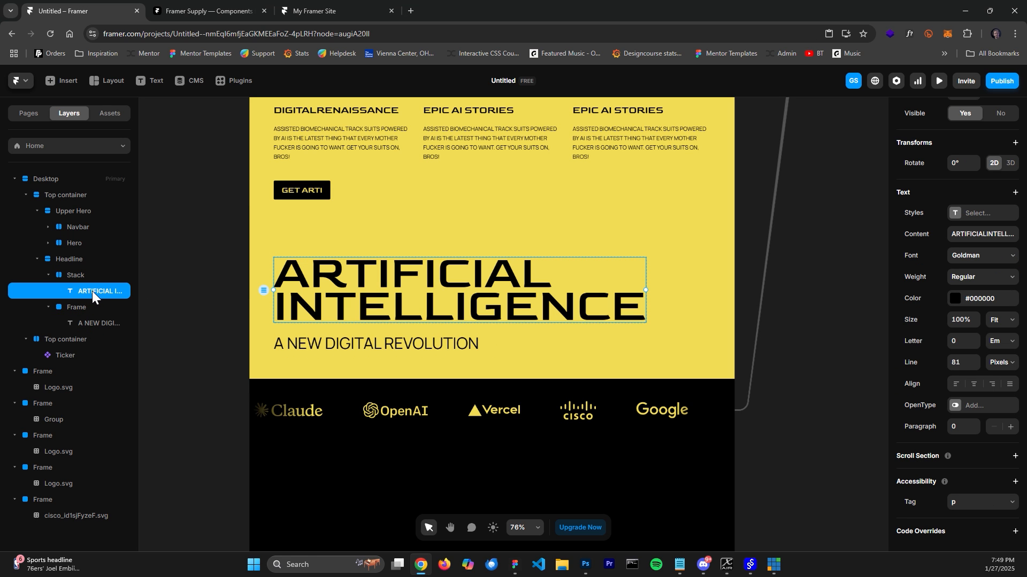
scroll(950, 264, up, 6)
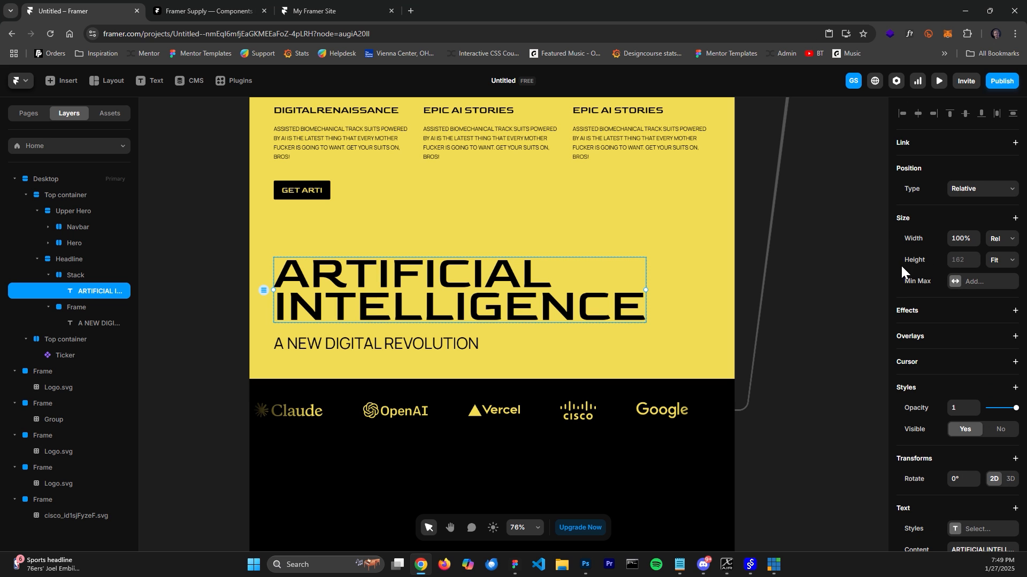
click(939, 80)
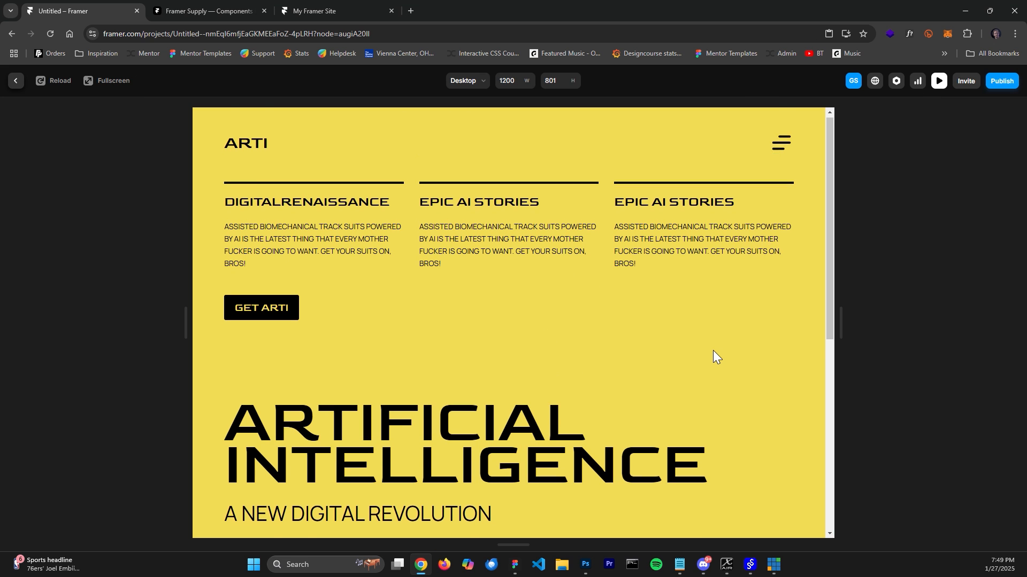
drag(843, 335, 669, 344)
drag(432, 380, 575, 381)
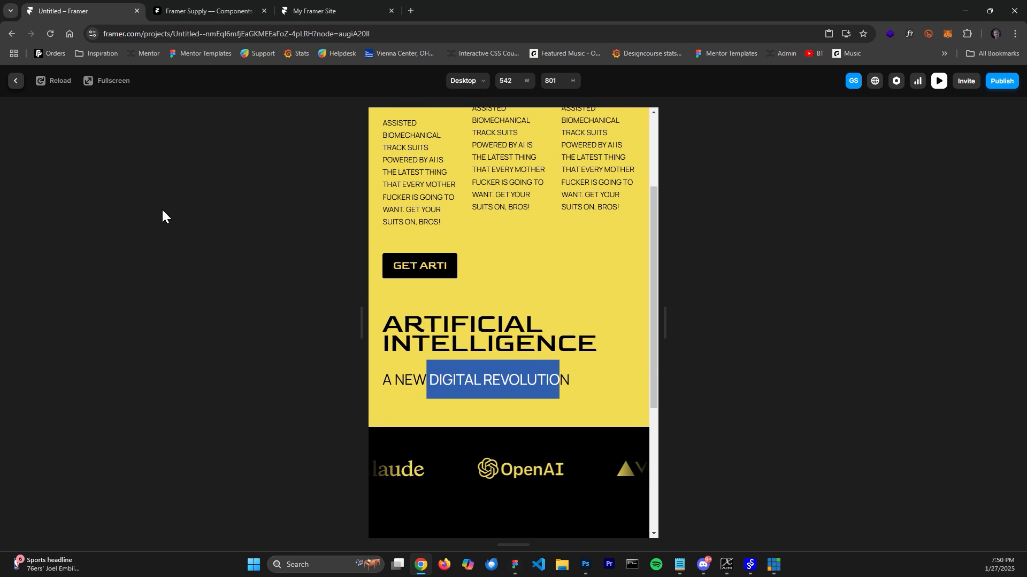
click(16, 81)
Set the minimum width of the frame around the "A NEW DIGITAL REVOLUTION" tagline to 300
click(78, 309)
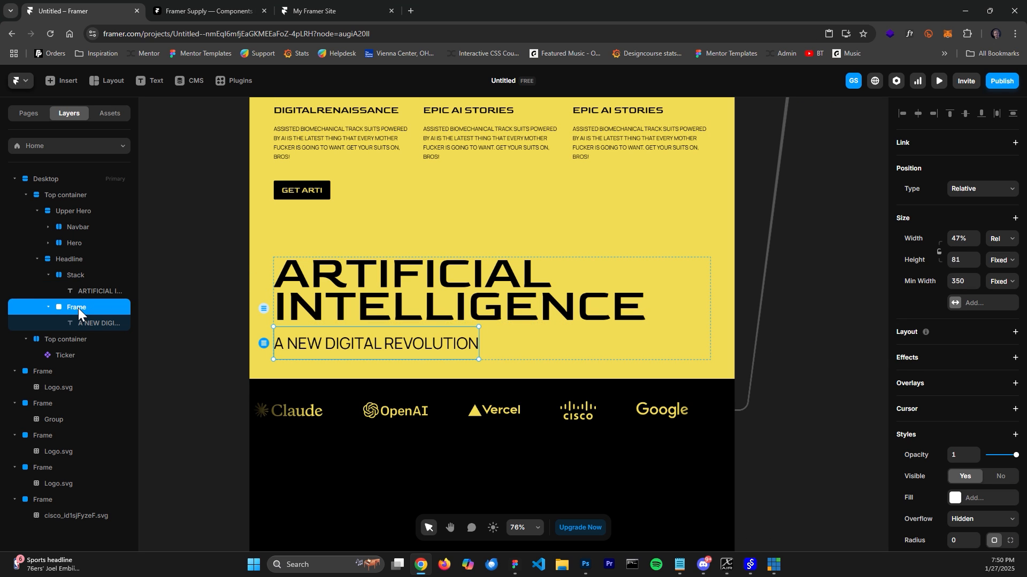
click(965, 281)
text(300)
key(Return)
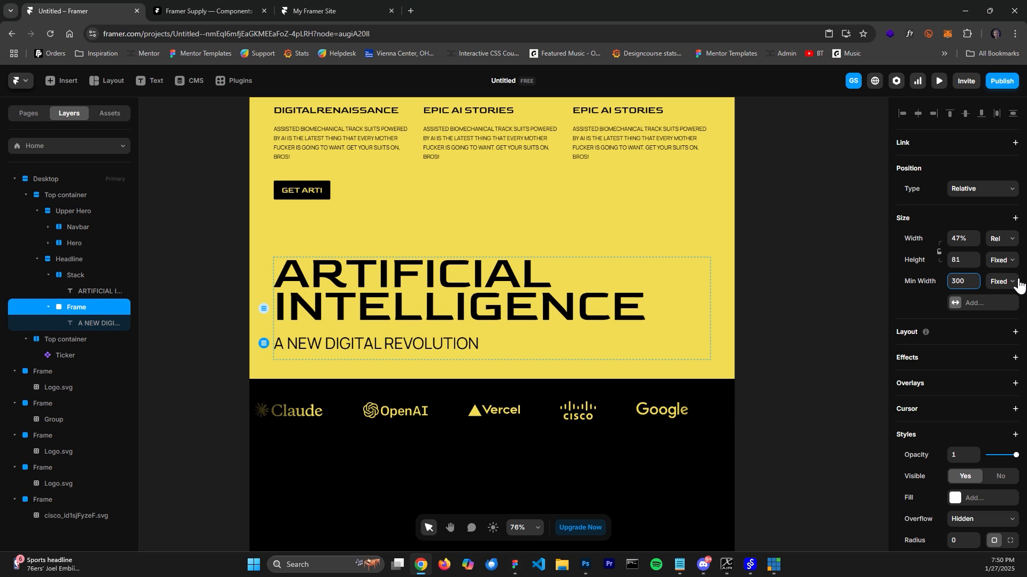
Preview the page and narrow it to a width of about 620 to examine how the headline and tagline scale
click(940, 83)
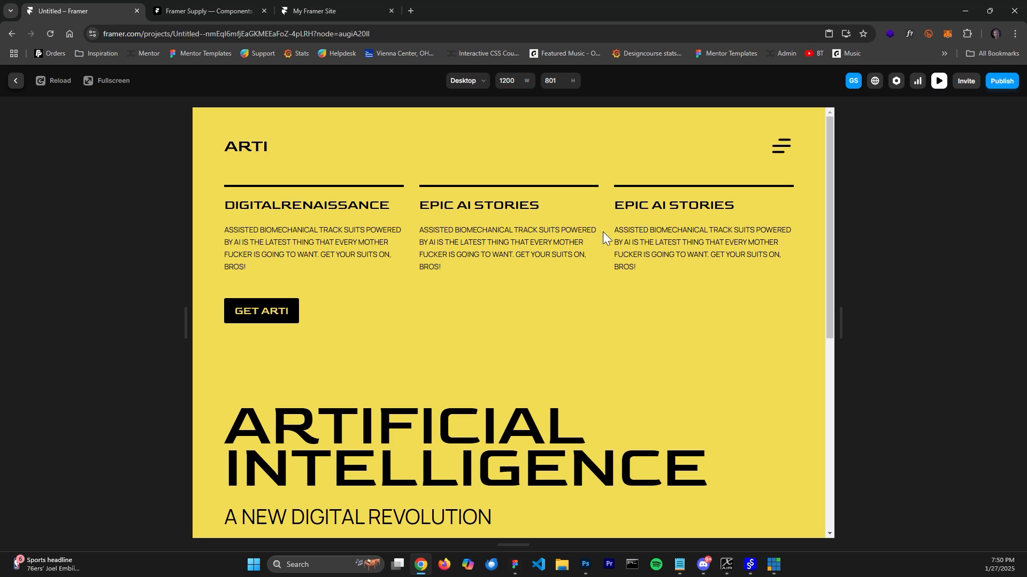
scroll(604, 233, down, 4)
scroll(758, 231, up, 1)
drag(839, 307, 684, 321)
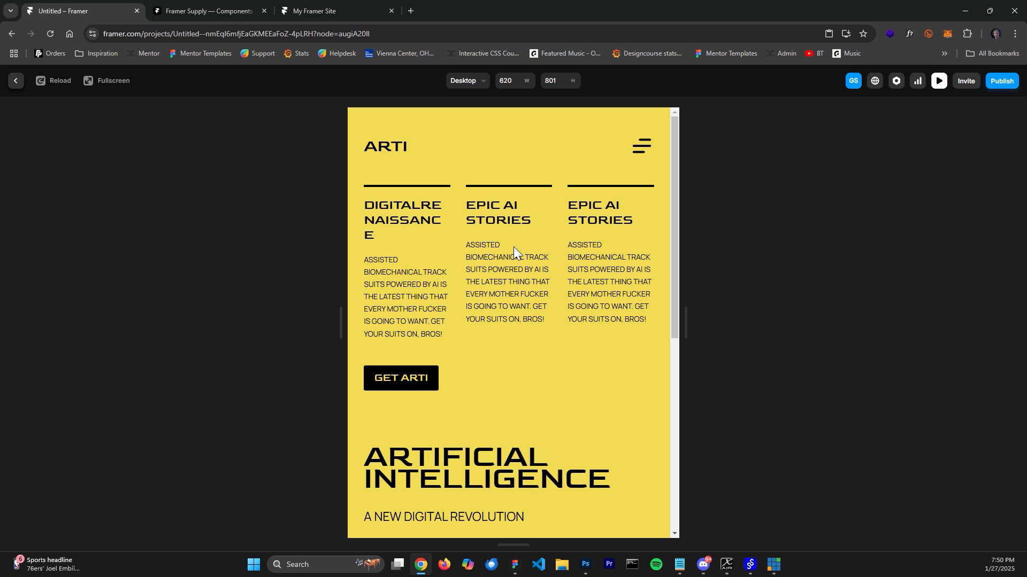
Preview the page widened to about 1100 px, check the hero and logo sections, and return to the canvas
drag(687, 332, 815, 346)
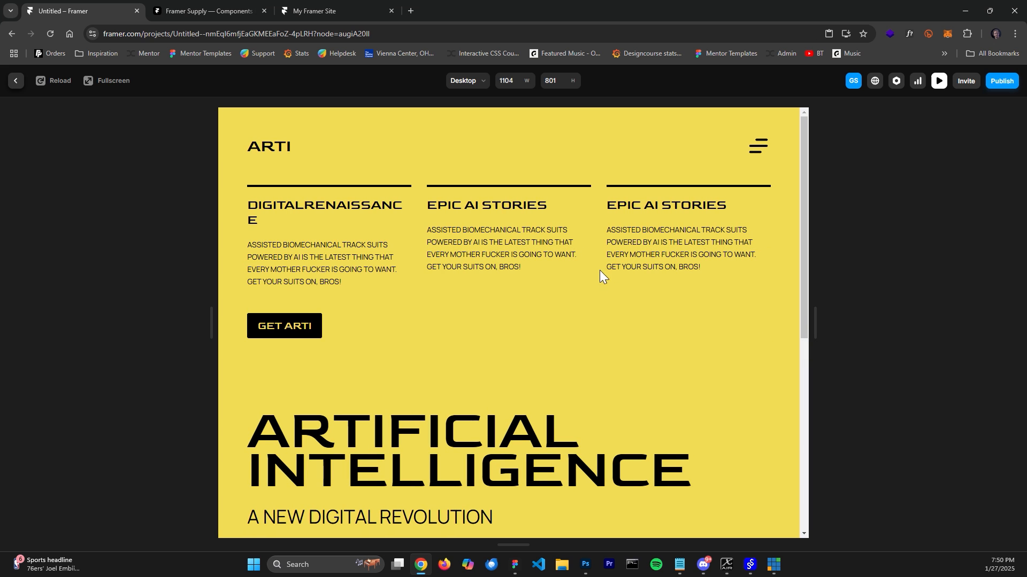
mouse_move(813, 305)
mouse_down()
mouse_move(864, 305)
mouse_move(807, 309)
mouse_up()
scroll(576, 344, down, 1)
scroll(567, 350, down, 3)
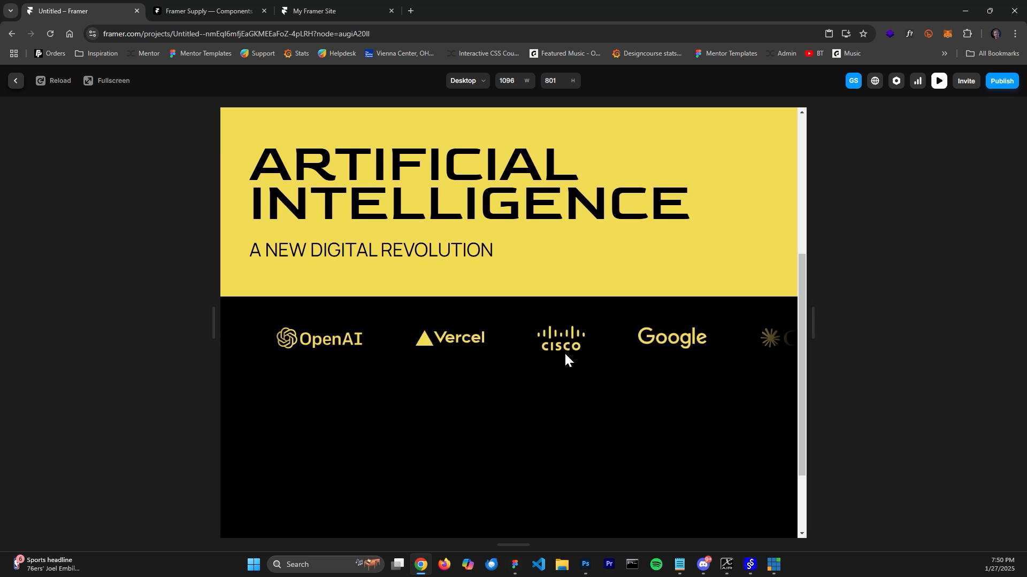
scroll(564, 351, up, 4)
drag(817, 325, 809, 325)
click(13, 81)
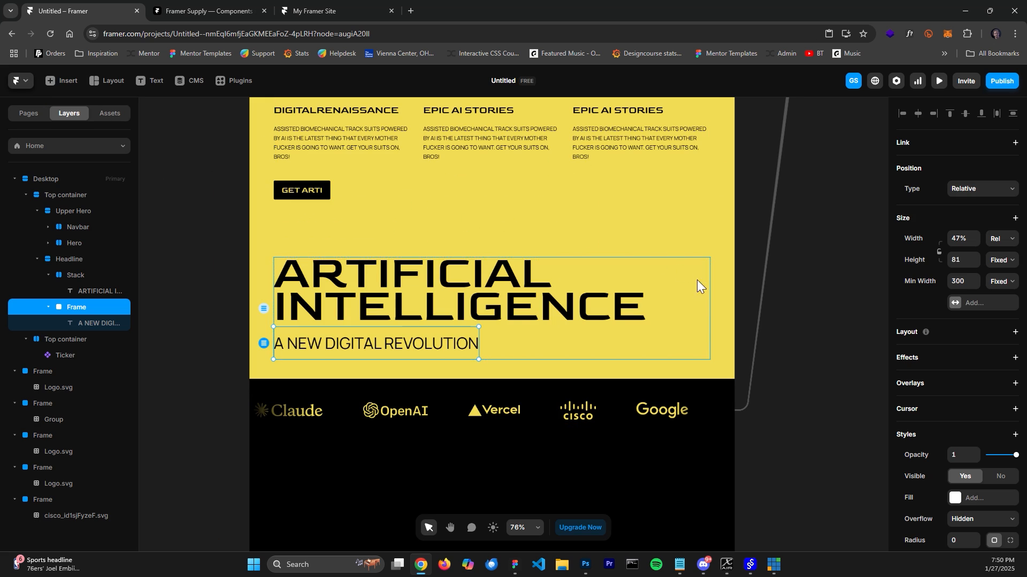
Add a Tablet breakpoint to the desktop page
scroll(697, 280, up, 5)
click(587, 229)
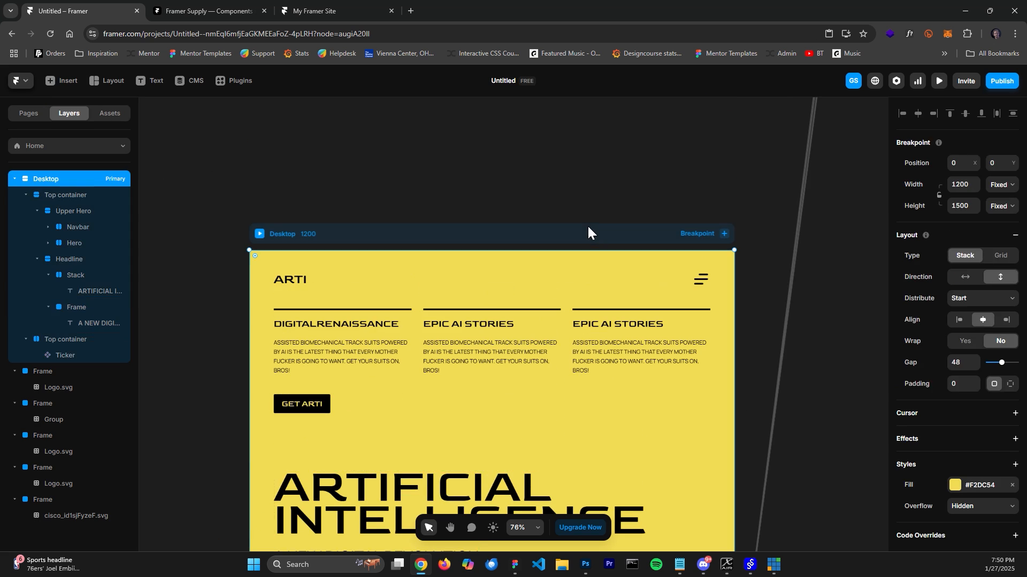
click(714, 234)
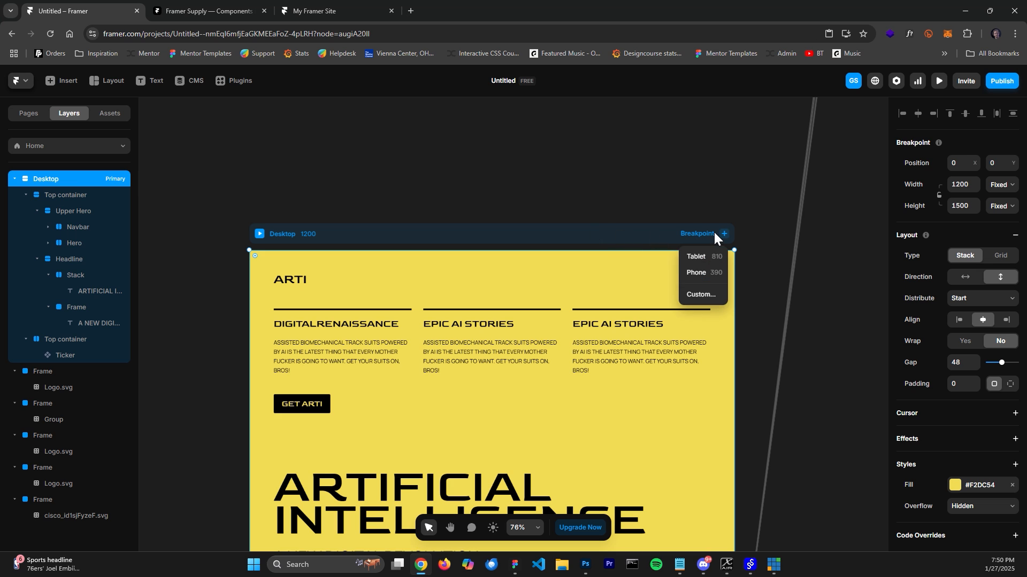
click(712, 260)
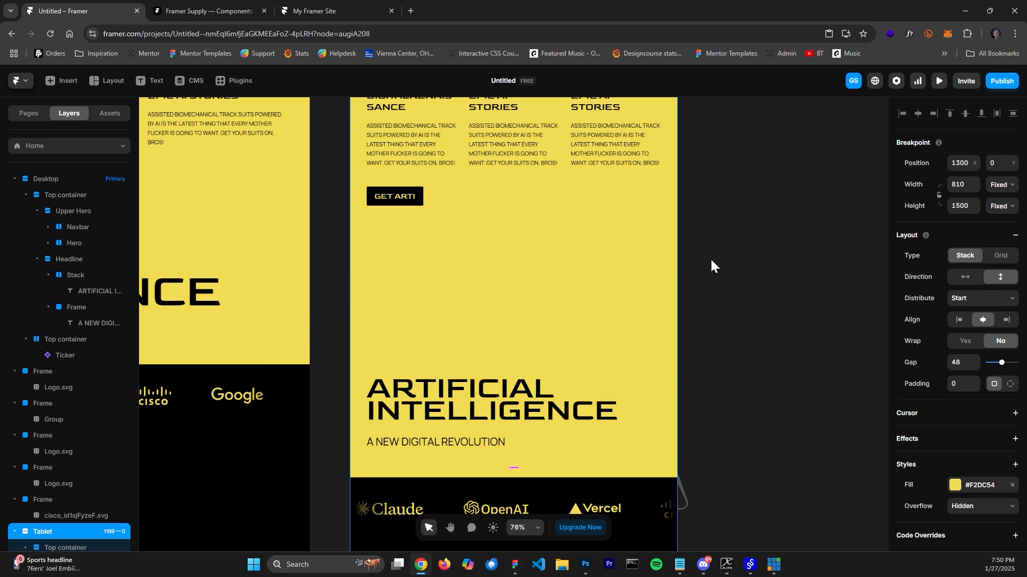
Narrow the tablet breakpoint frame to a width of 712
key(space)
drag(739, 232, 797, 339)
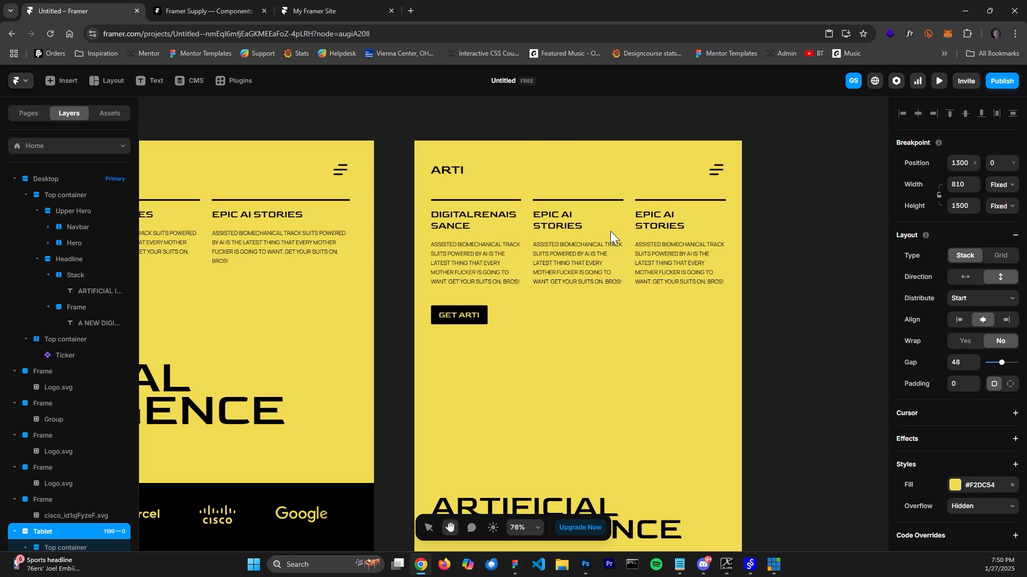
drag(749, 189, 708, 190)
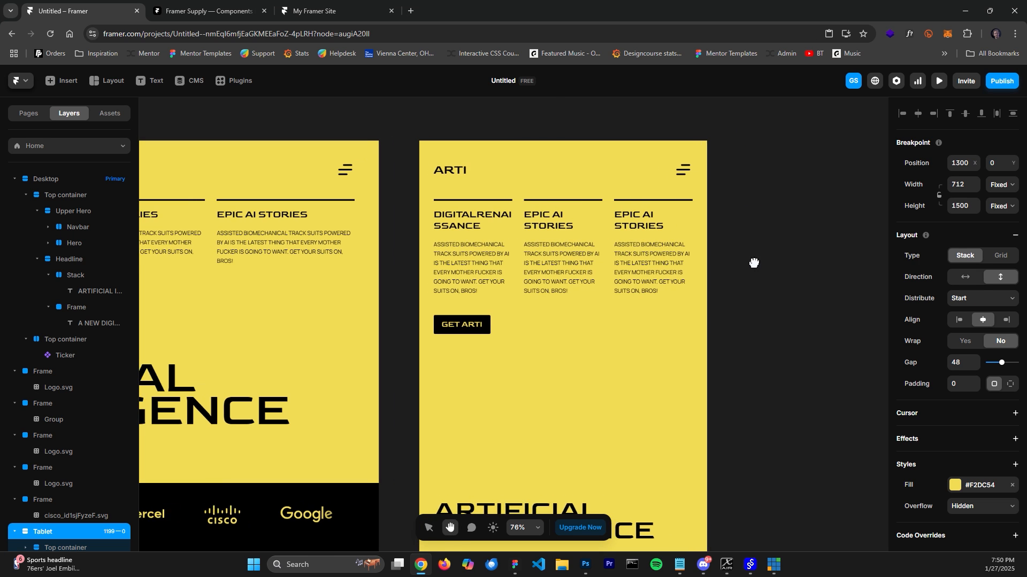
Set the direction of the hero's card stack to vertical on the tablet breakpoint
scroll(695, 246, left, 2)
click(566, 209)
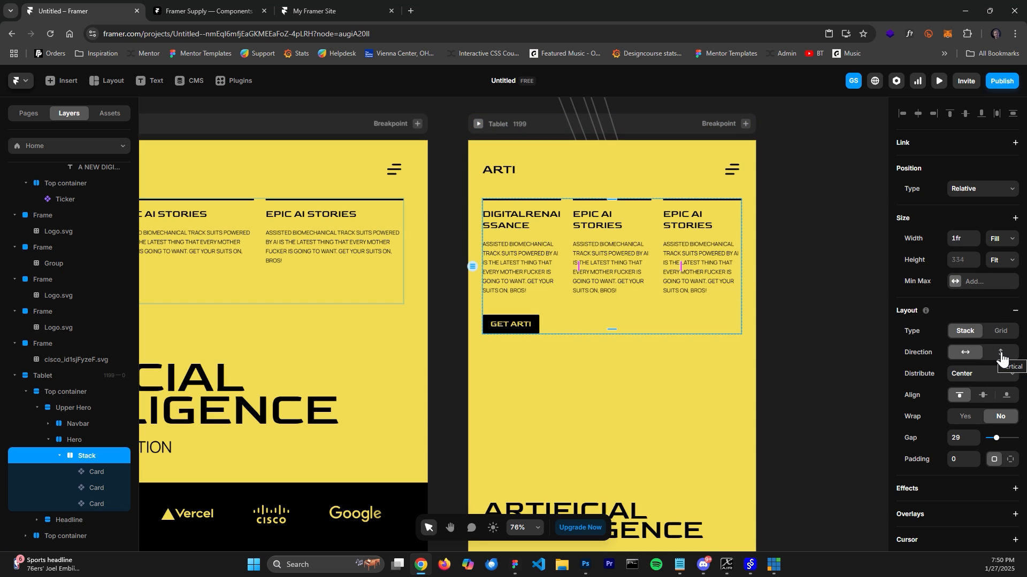
click(1001, 354)
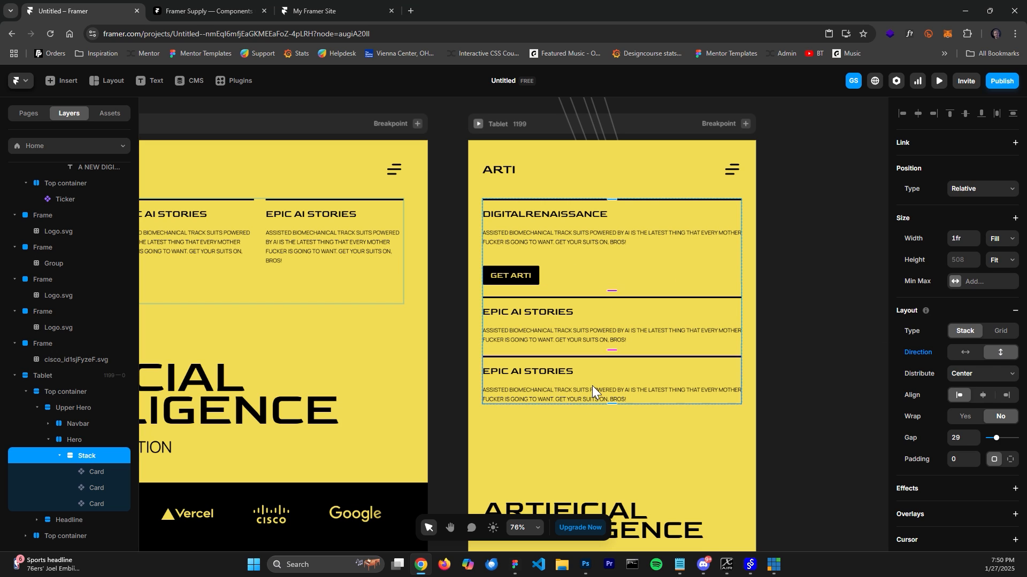
click(812, 252)
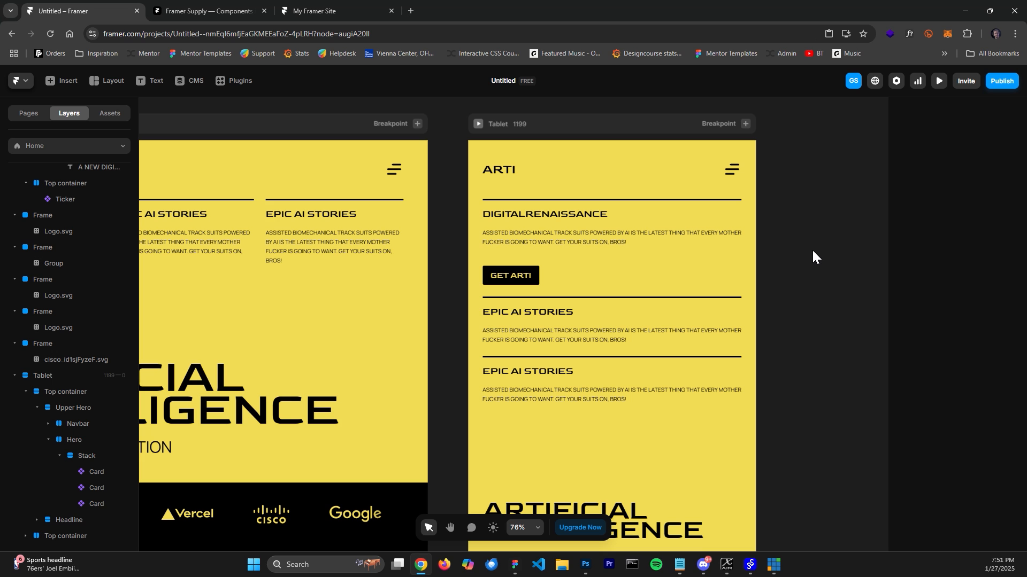
Compare the headline and card layout of the tablet breakpoint with the desktop version
scroll(797, 299, down, 3)
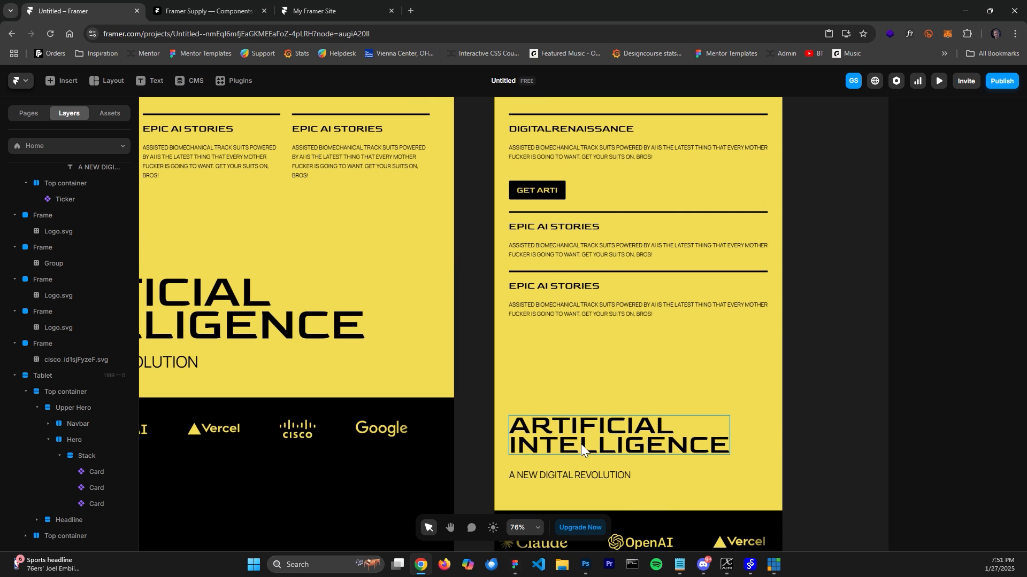
scroll(581, 444, down, 3)
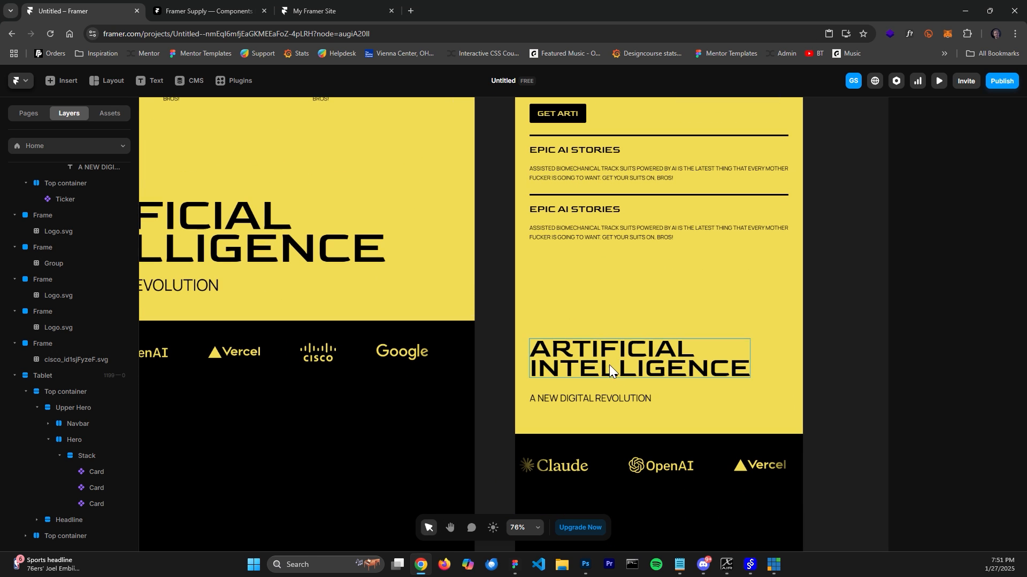
click(668, 389)
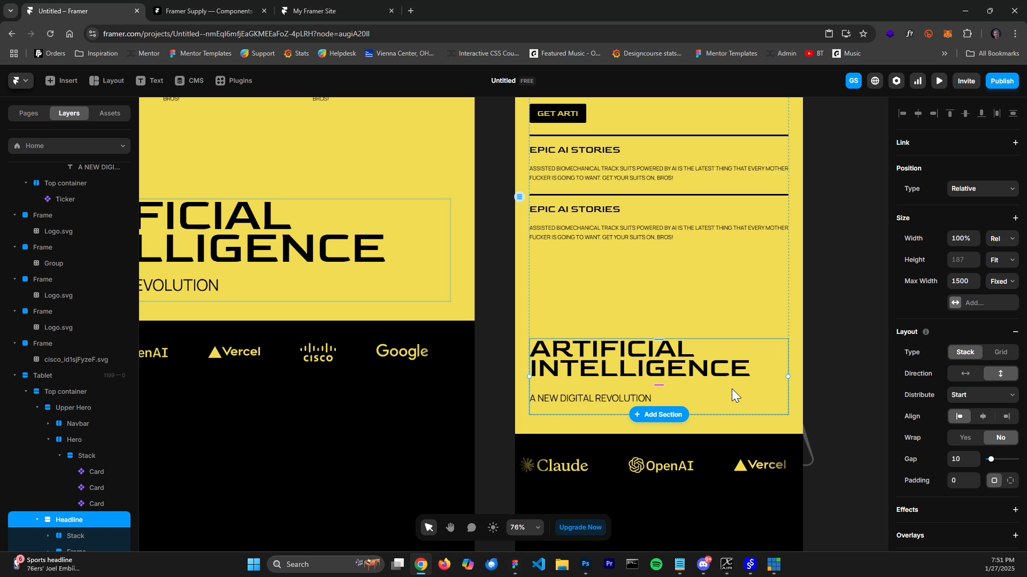
click(865, 278)
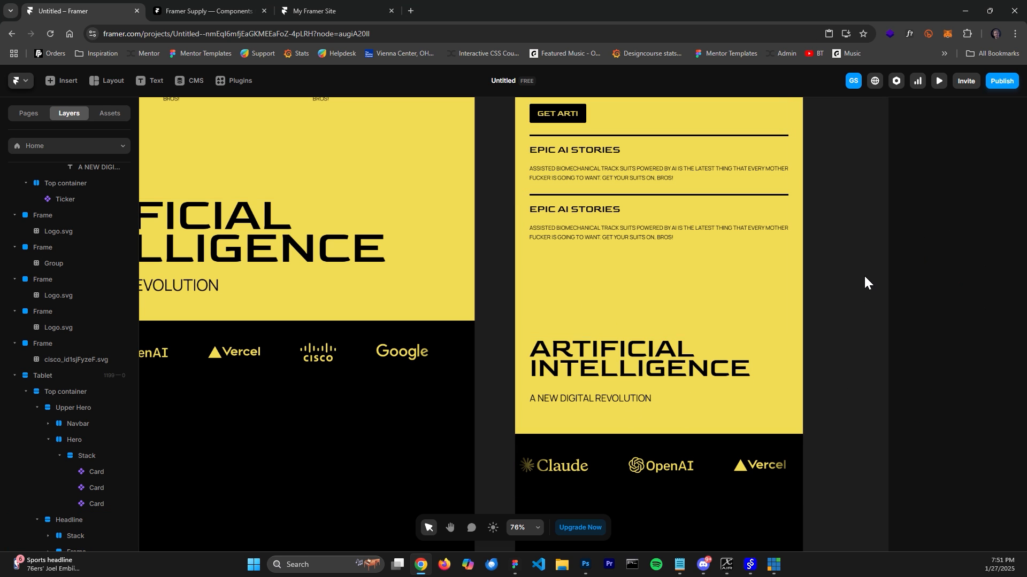
scroll(839, 264, down, 5)
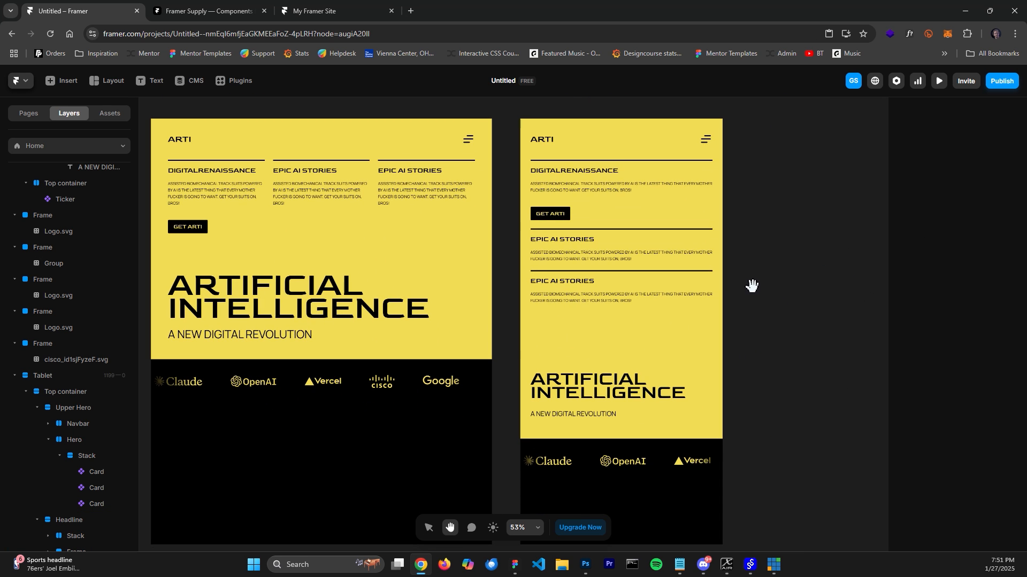
click(609, 383)
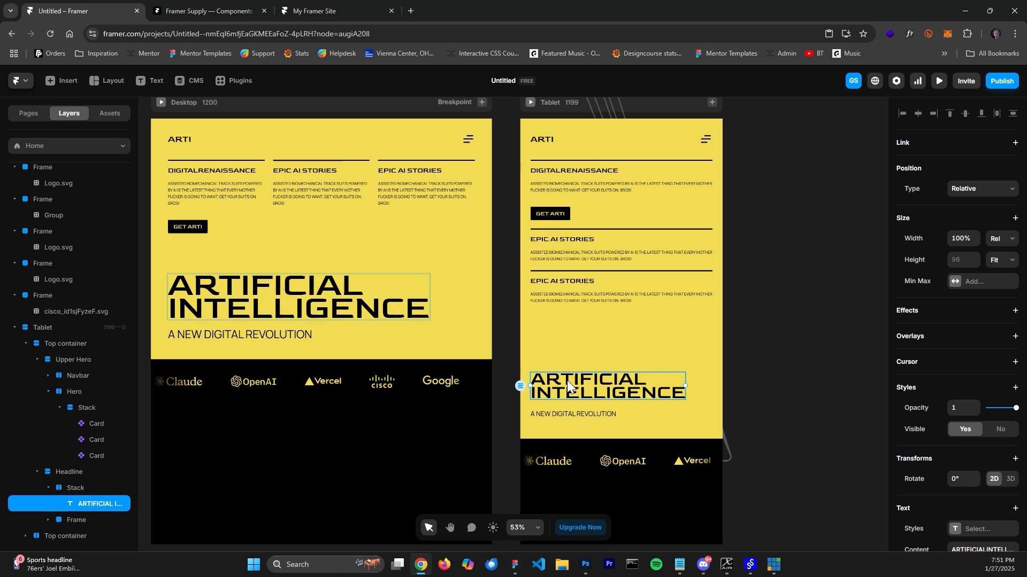
click(255, 272)
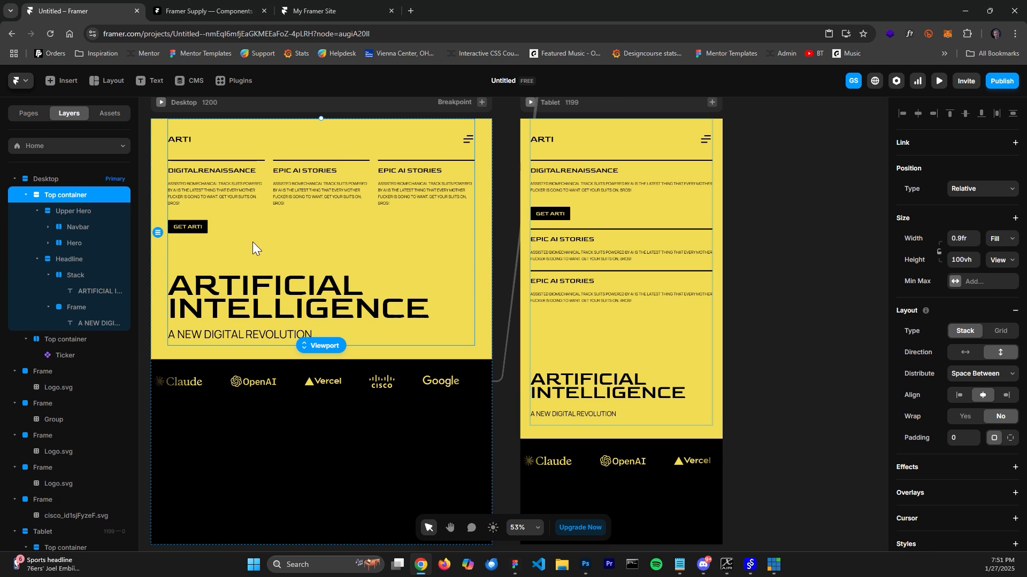
click(165, 245)
click(177, 207)
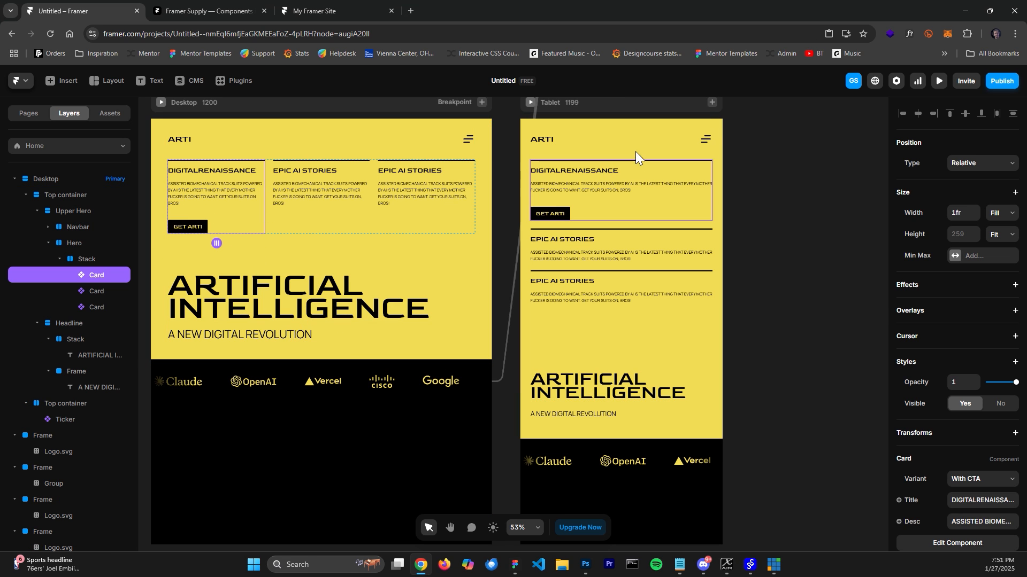
click(826, 219)
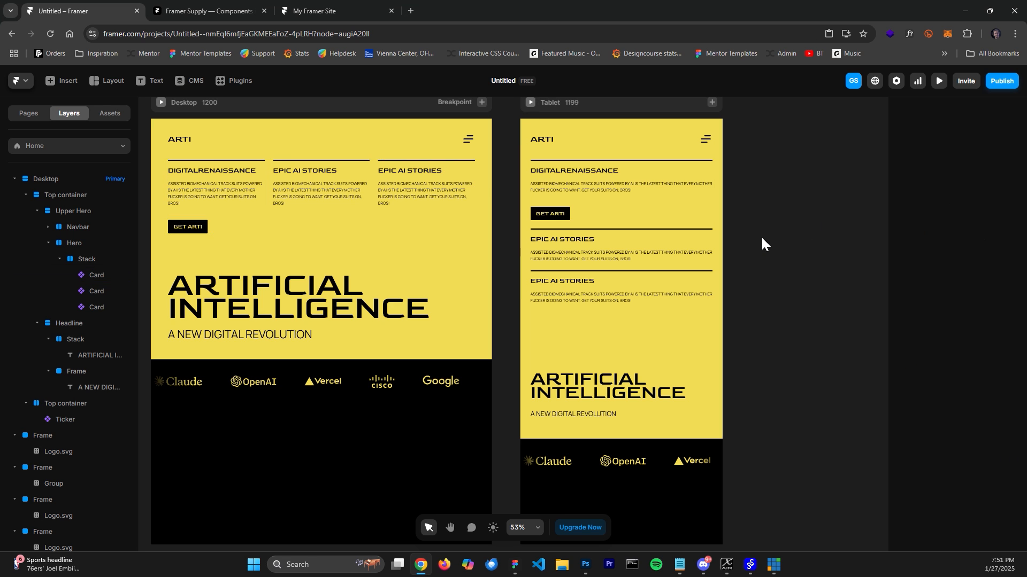
key(space)
mouse_move(753, 214)
mouse_down()
mouse_move(728, 229)
mouse_move(779, 211)
mouse_move(756, 220)
mouse_up()
key(space)
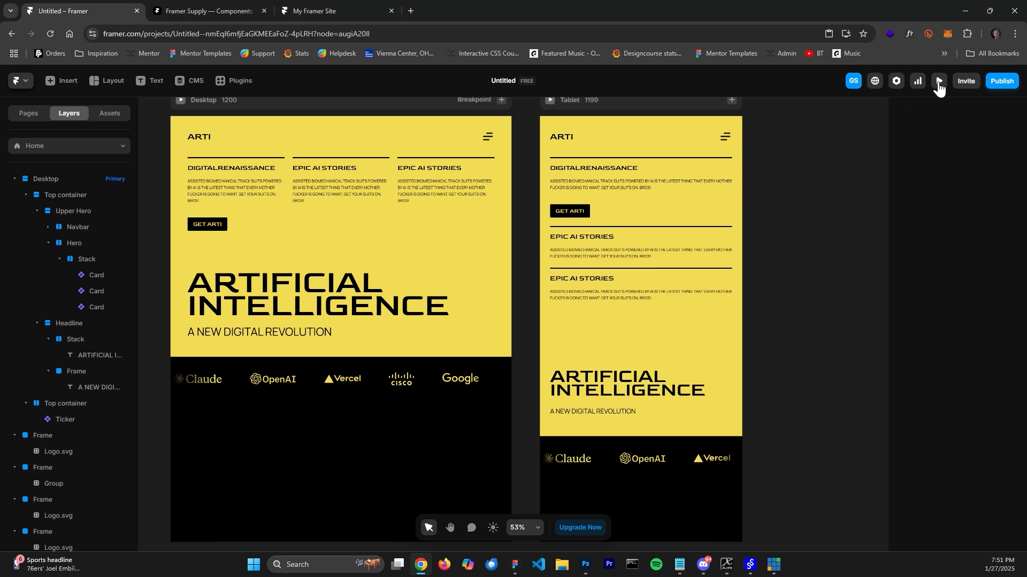
Preview the tablet layout at widths of 666 and 1058, checking the spacing between the cards and the headline
click(939, 82)
drag(836, 260, 697, 262)
scroll(547, 339, down, 5)
scroll(471, 377, up, 2)
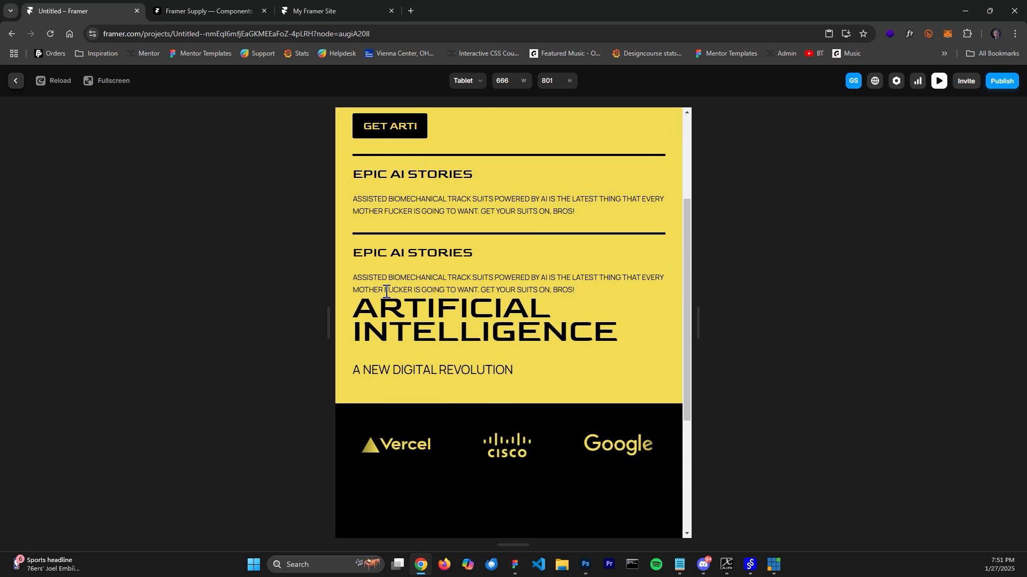
drag(698, 321, 806, 328)
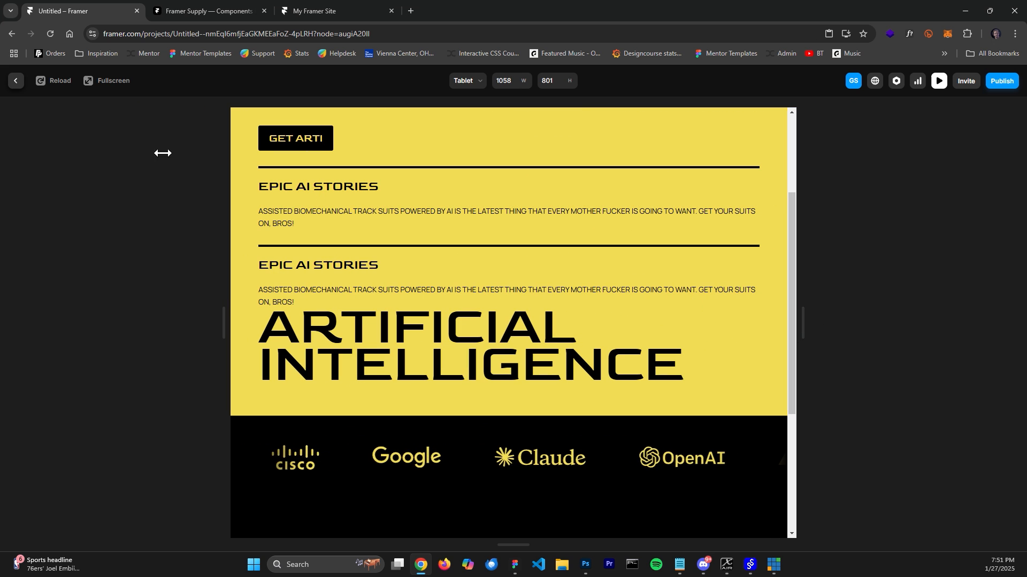
click(16, 80)
Set the tablet's top container to distribute from Start with a gap of 116
click(652, 324)
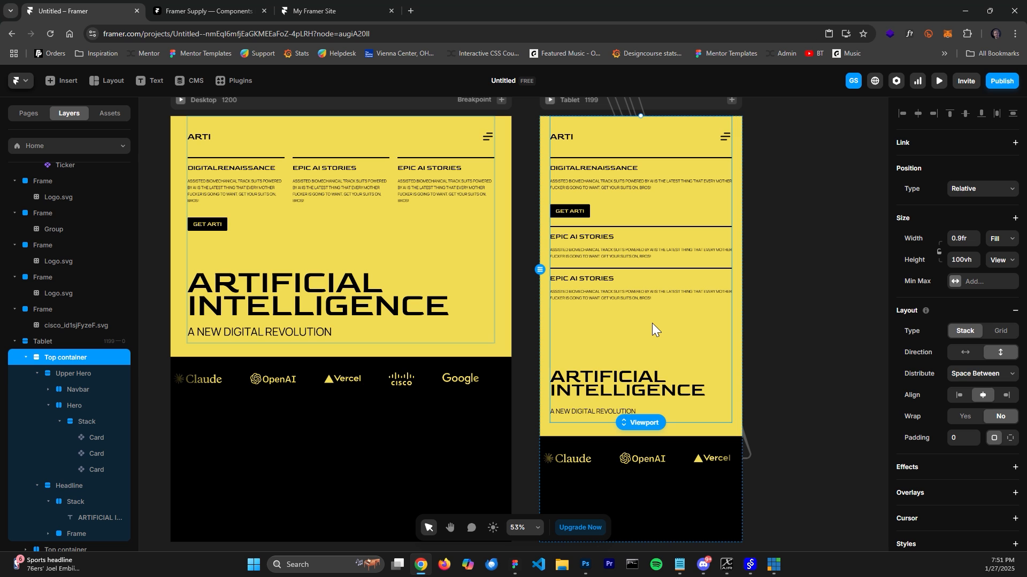
scroll(732, 336, up, 2)
drag(650, 323, 573, 356)
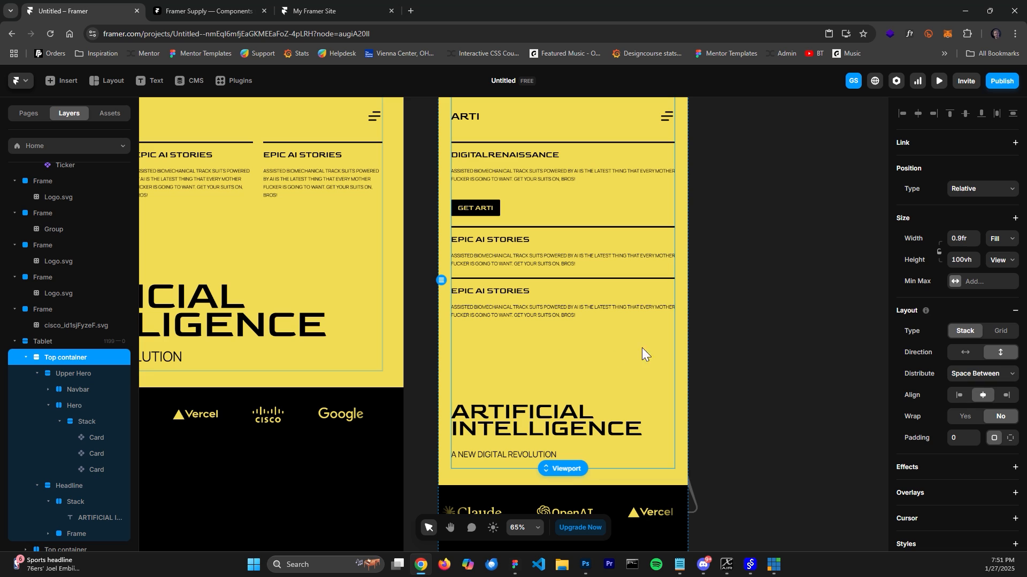
click(967, 375)
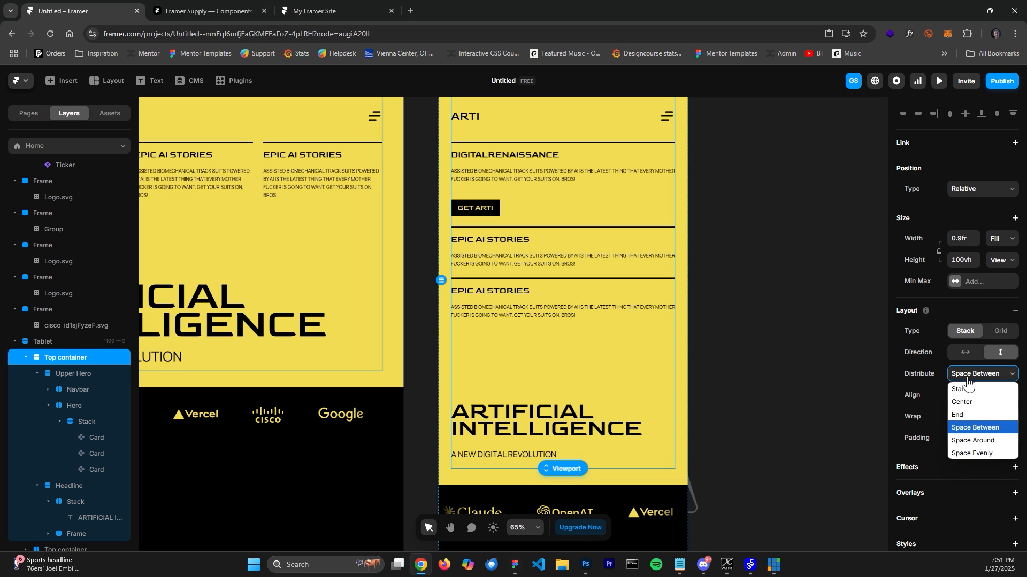
click(961, 389)
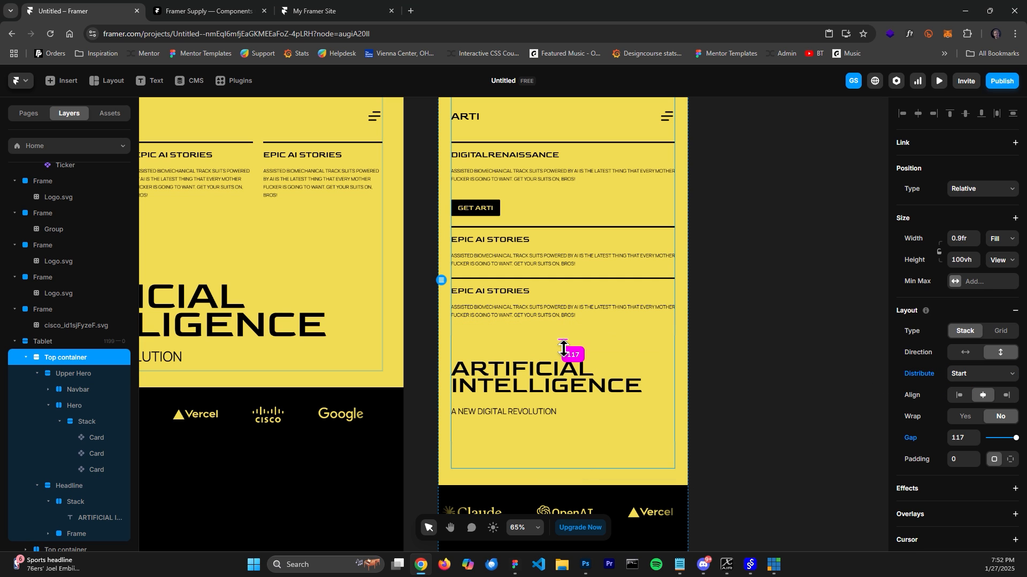
Preview the tablet page at 712 wide and check how the headline fits above the logo ticker
click(939, 81)
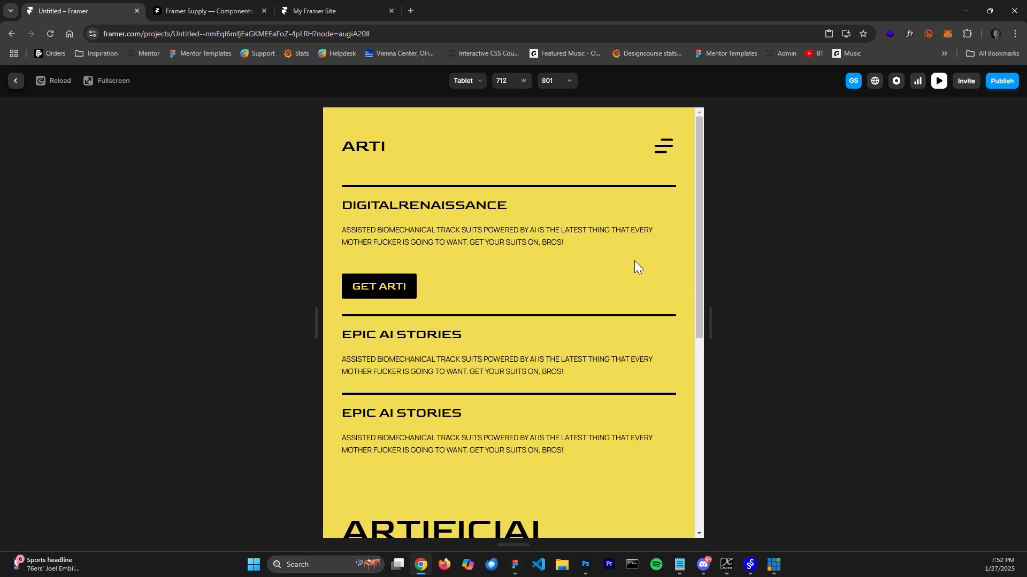
scroll(616, 253, down, 5)
scroll(589, 252, up, 3)
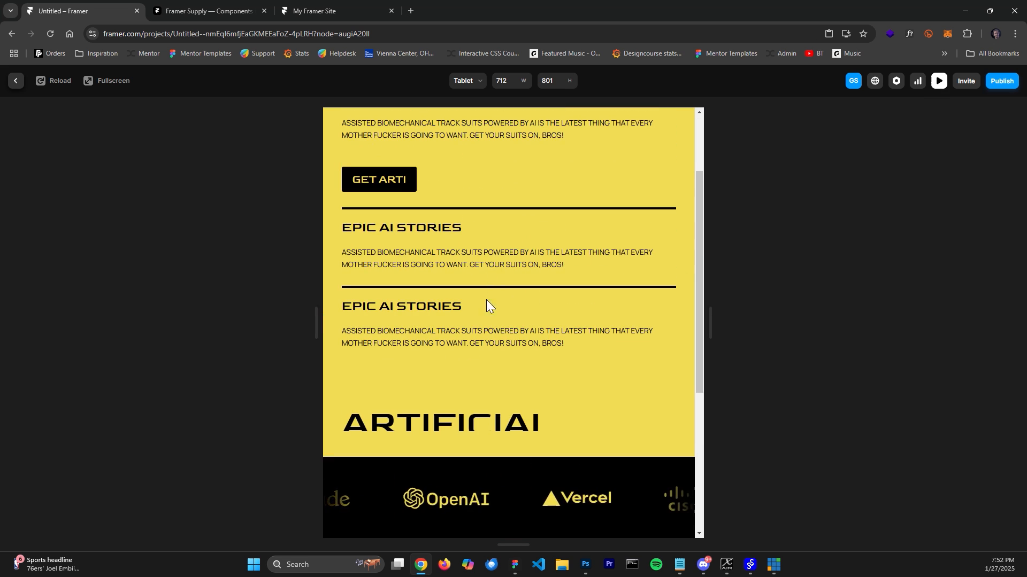
scroll(486, 300, up, 1)
click(15, 81)
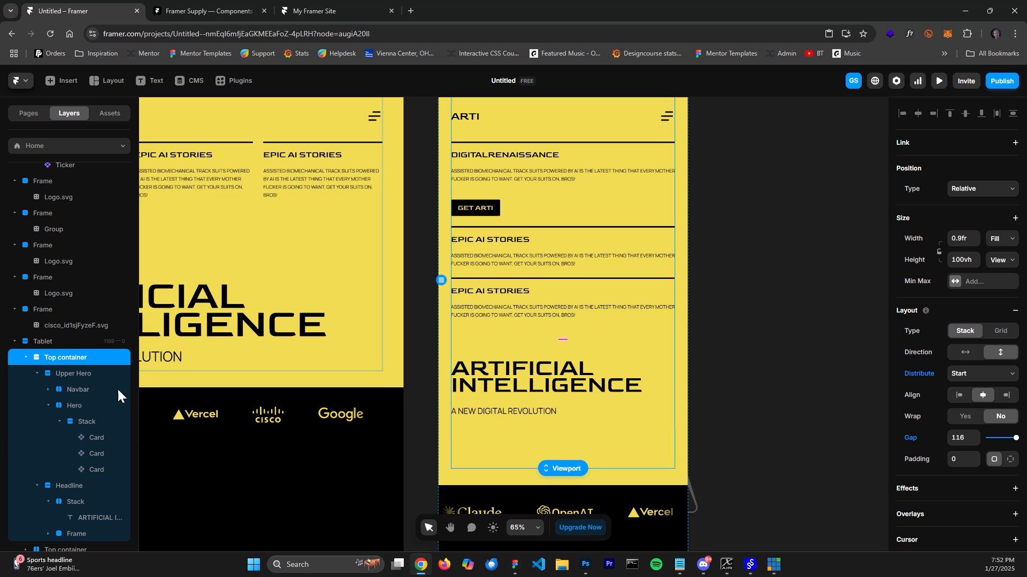
Change the height of the tablet's top container to Fit Content
click(43, 343)
click(54, 361)
click(1001, 260)
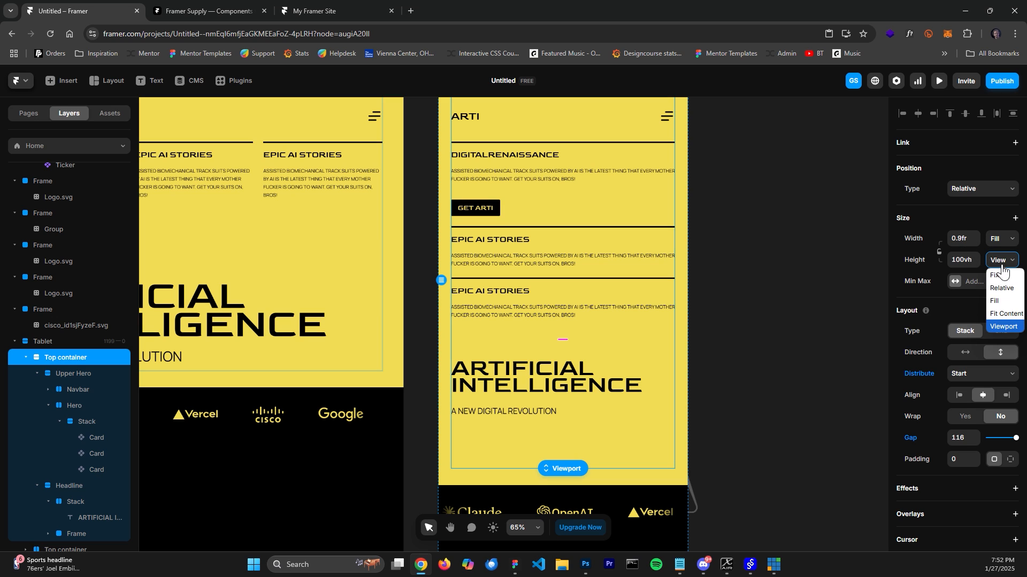
click(1001, 317)
Preview the tablet page at 712 and wider to check the headline and logo section, and return to the canvas
key(ctrl+p)
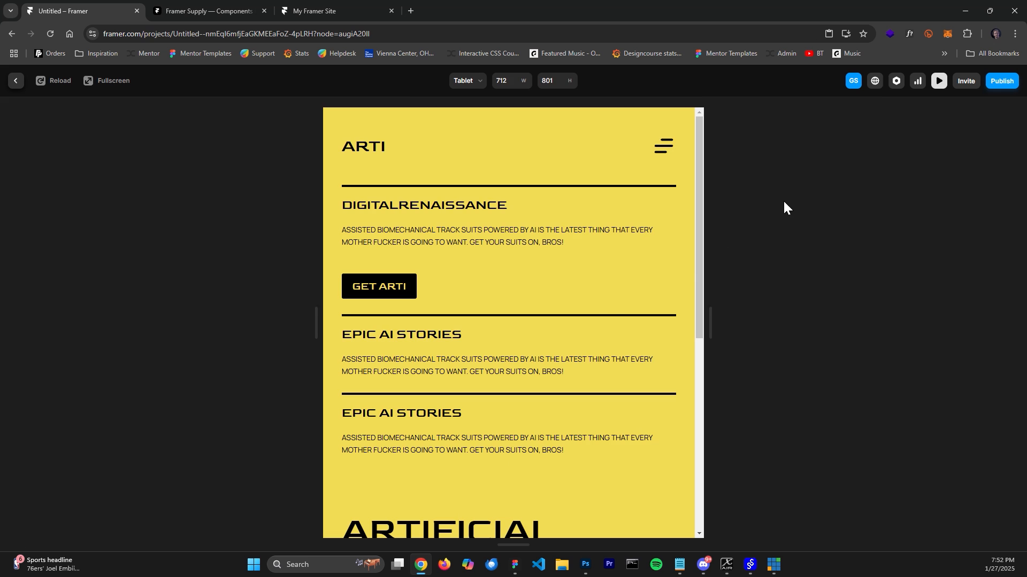
scroll(615, 254, down, 5)
scroll(658, 275, up, 3)
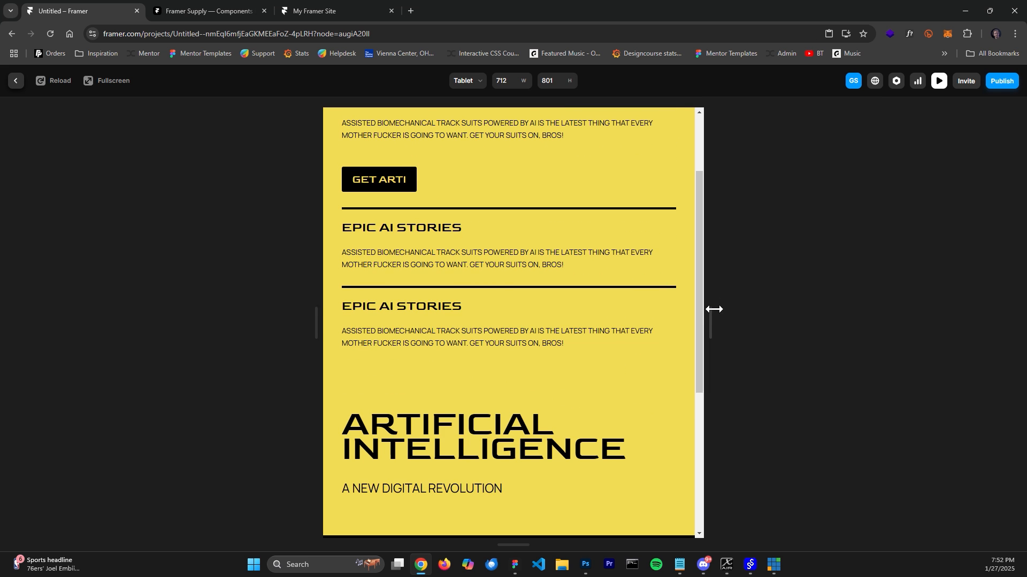
drag(711, 308, 861, 334)
scroll(534, 342, down, 5)
scroll(537, 339, up, 6)
click(16, 83)
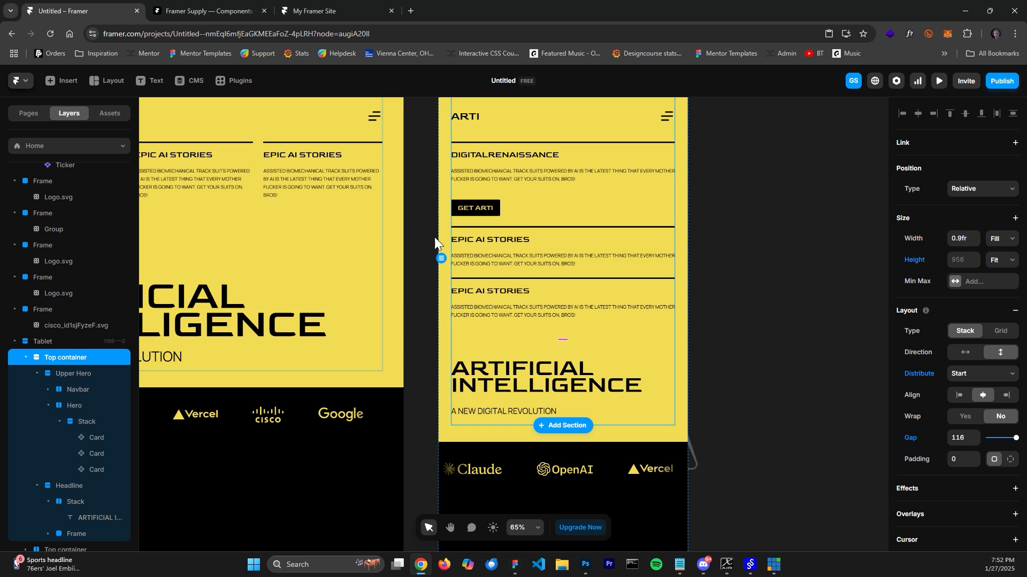
click(749, 307)
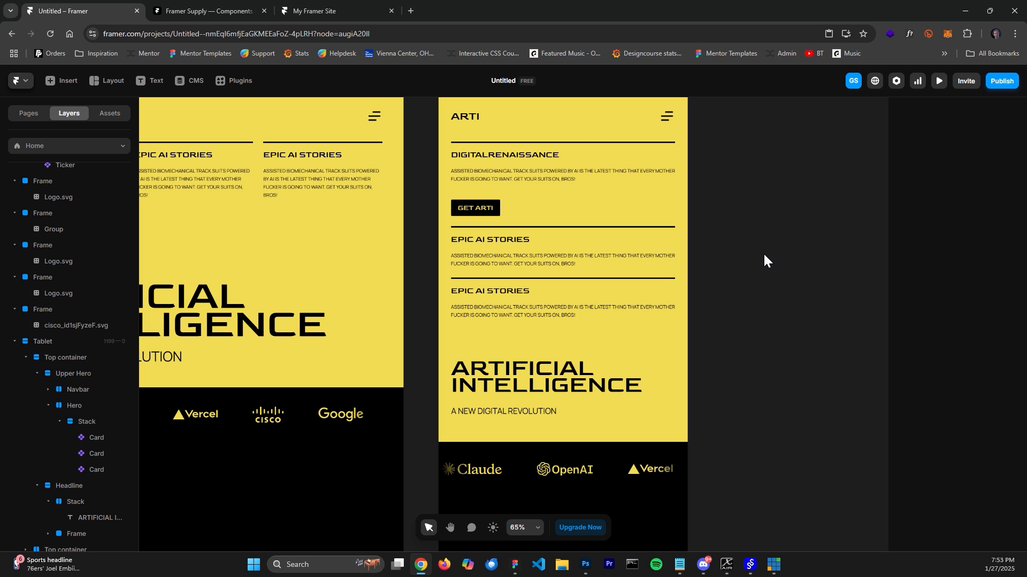
Examine the desktop Navbar's left and right columns in the layer structure, ending with the Navbar selected
drag(411, 213, 701, 266)
key(v)
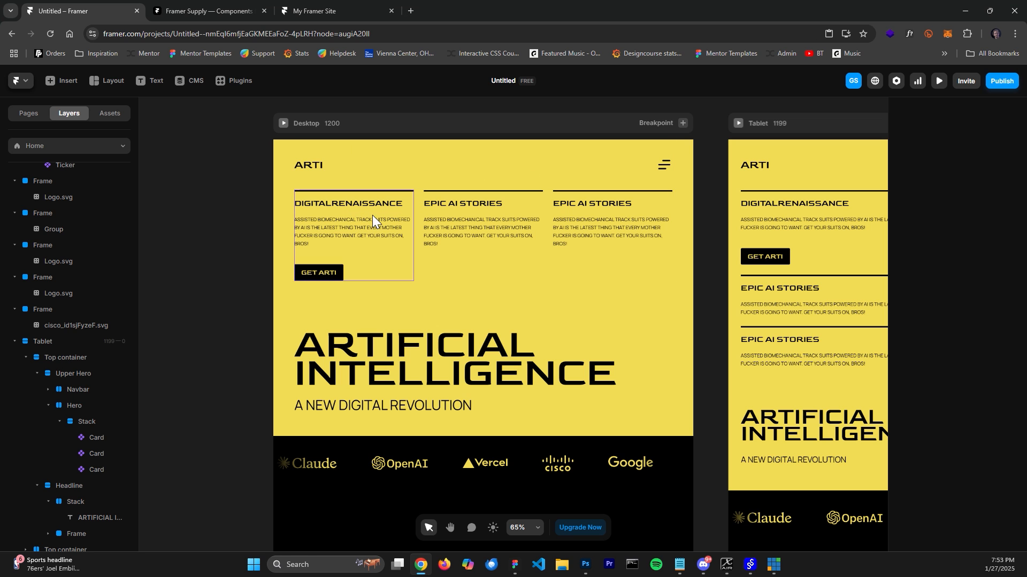
scroll(494, 185, up, 2)
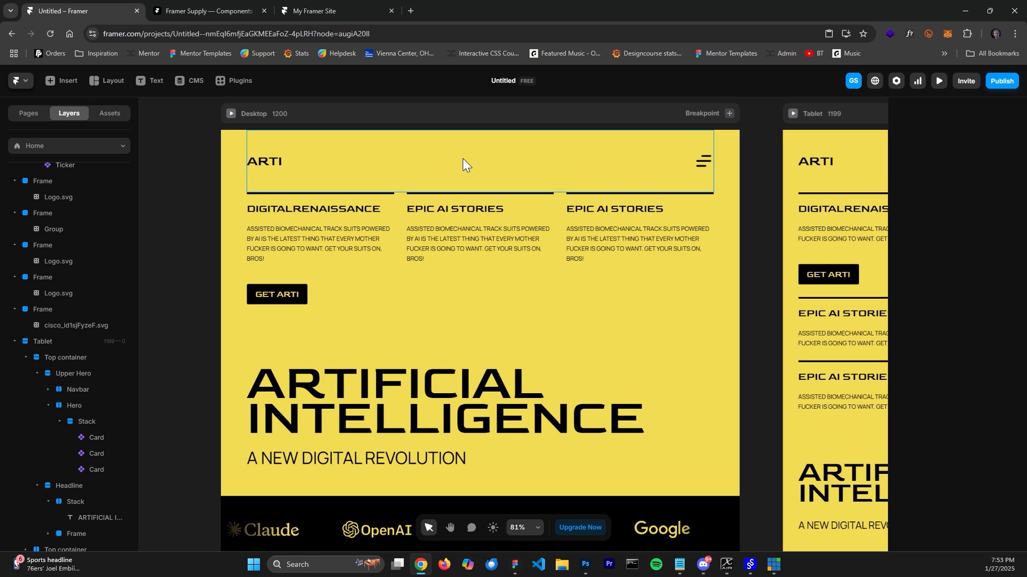
click(470, 166)
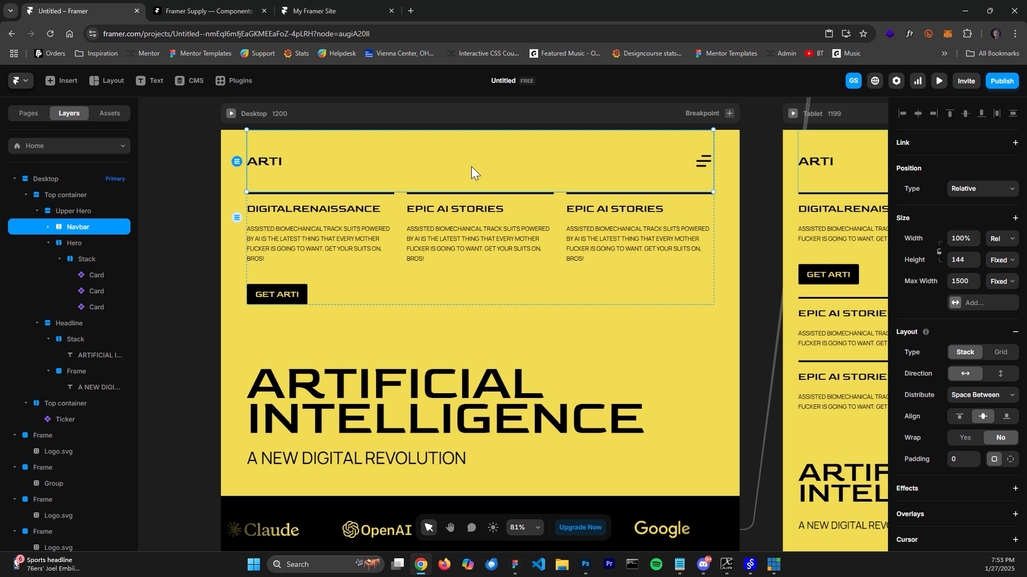
click(48, 227)
click(94, 241)
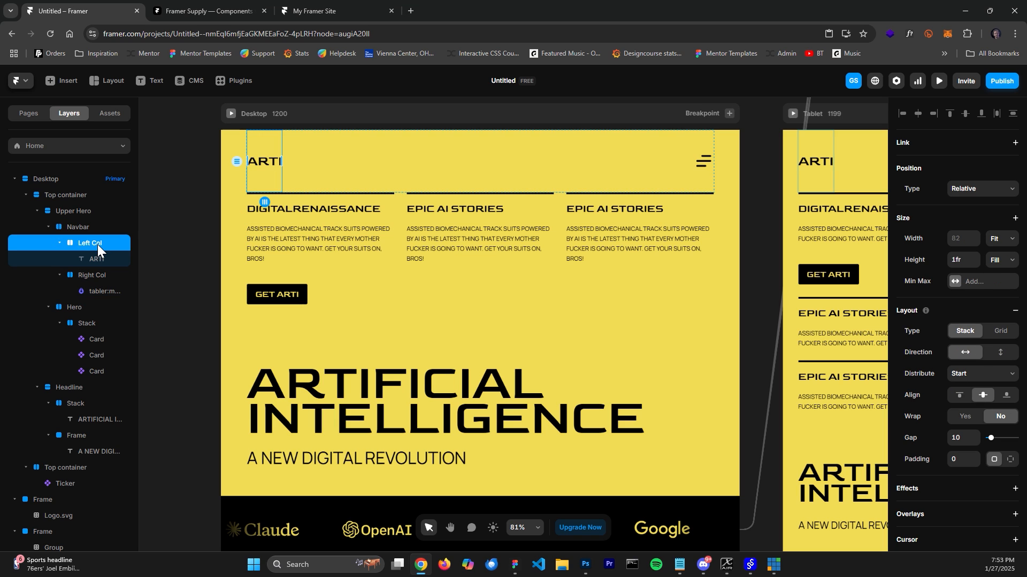
click(95, 276)
click(82, 225)
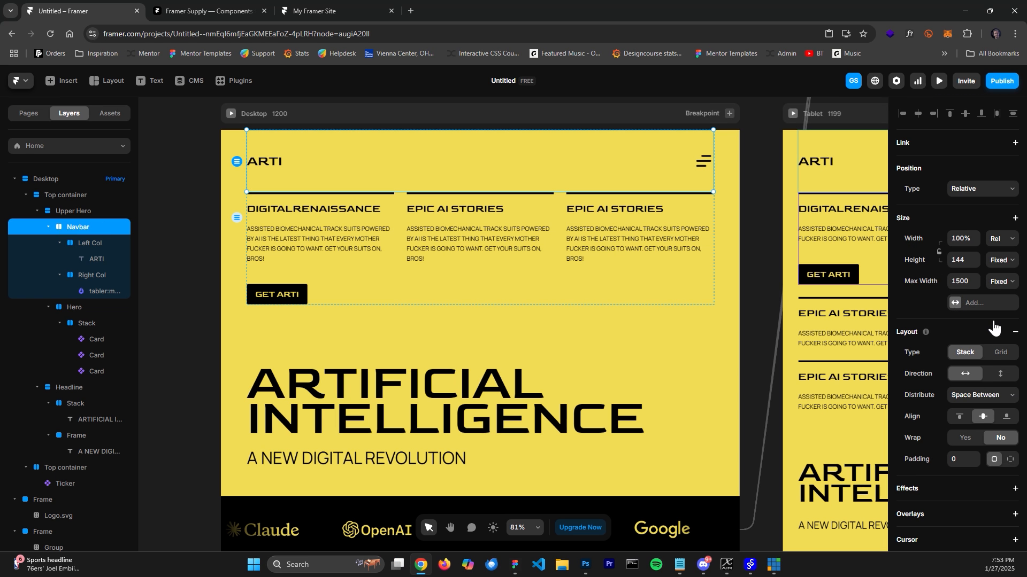
Add an Appear effect to the desktop Navbar with the On Appear trigger and the Slide In Top preset
scroll(980, 321, down, 1)
scroll(980, 321, down, 5)
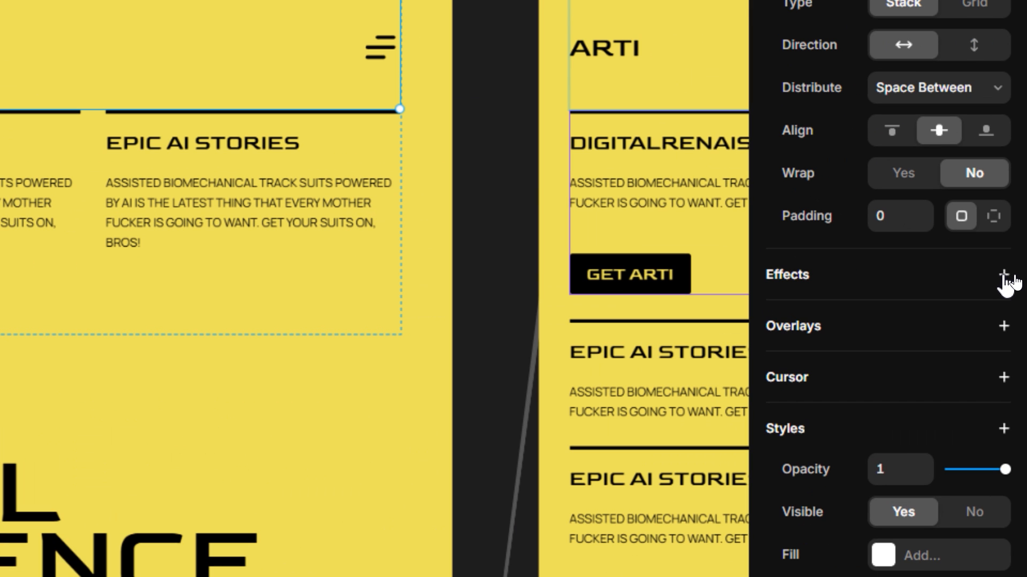
click(1004, 276)
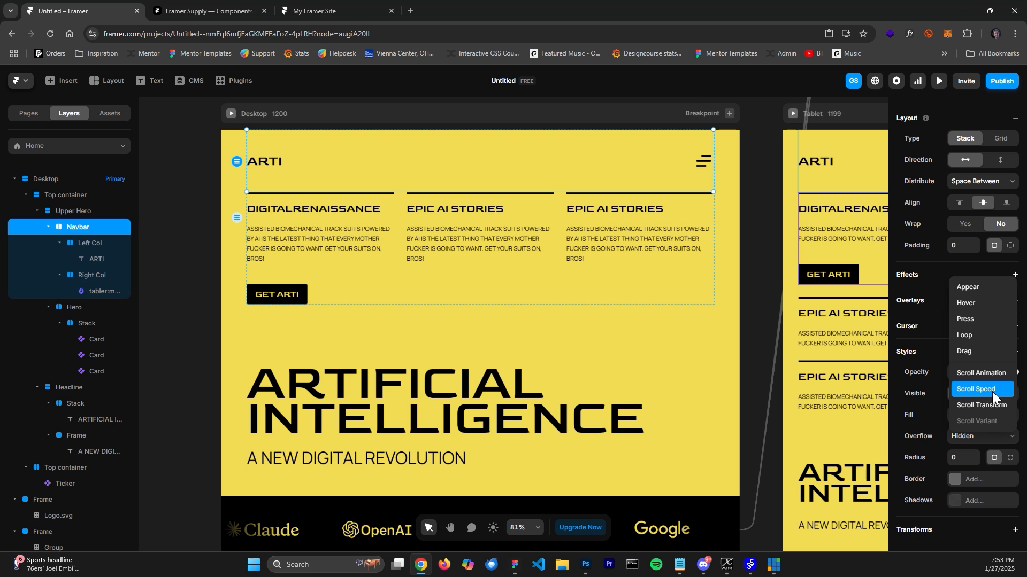
click(968, 290)
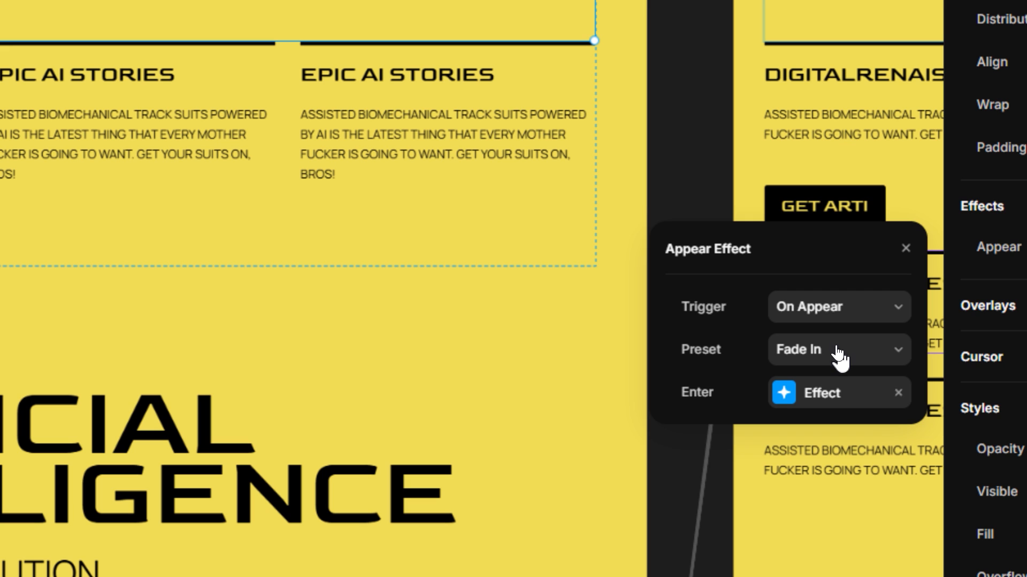
click(838, 322)
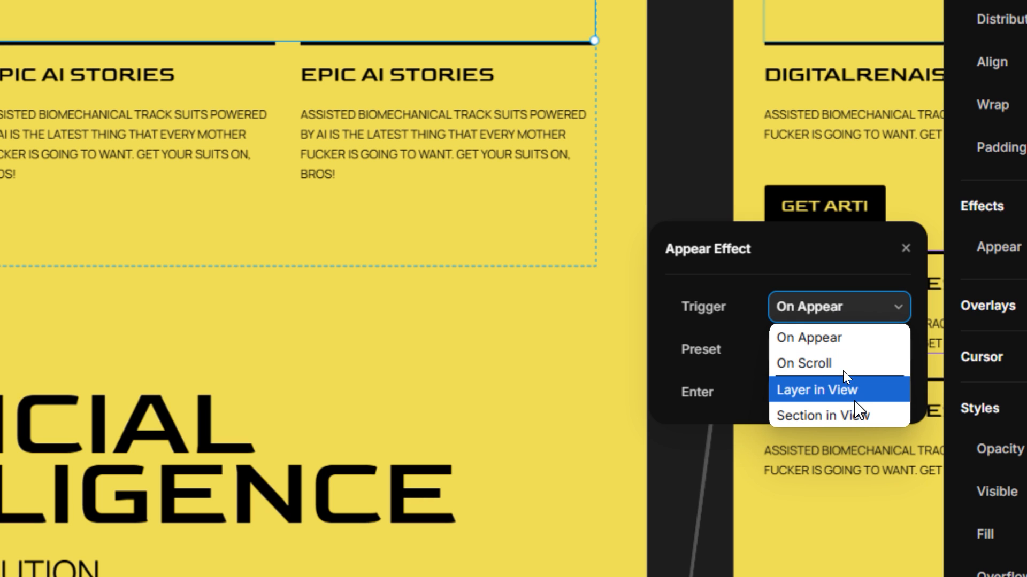
click(845, 338)
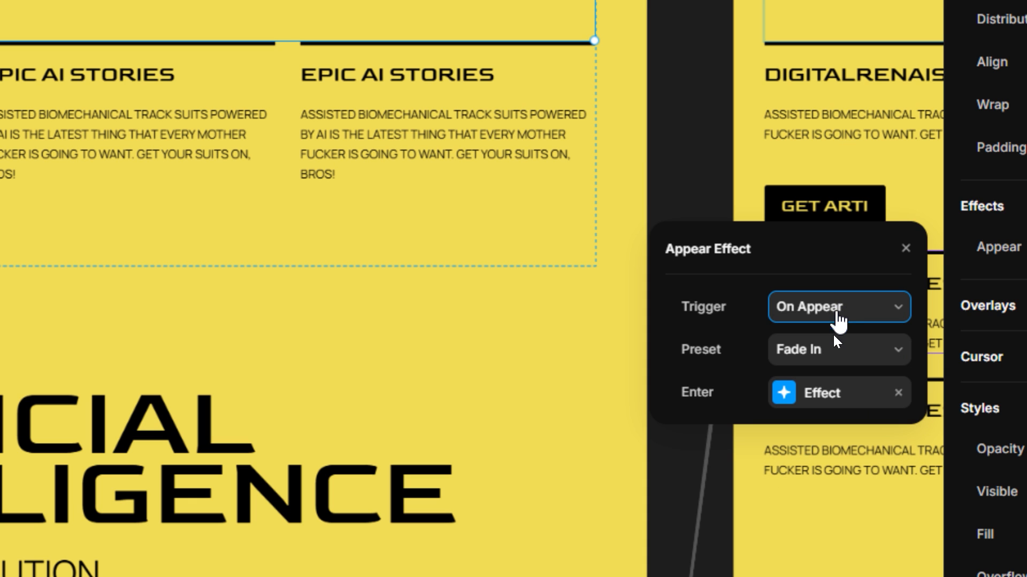
click(839, 353)
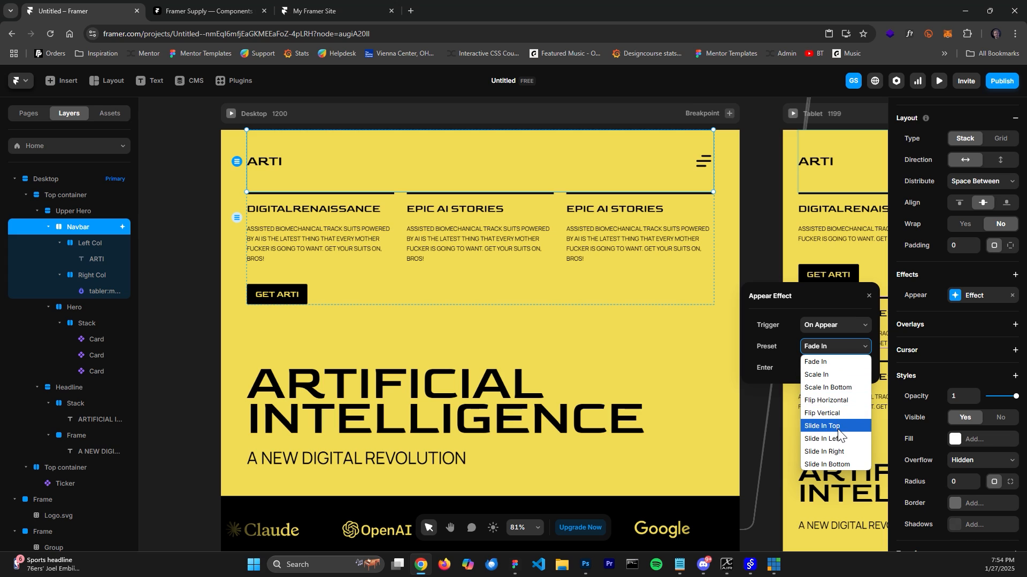
click(837, 427)
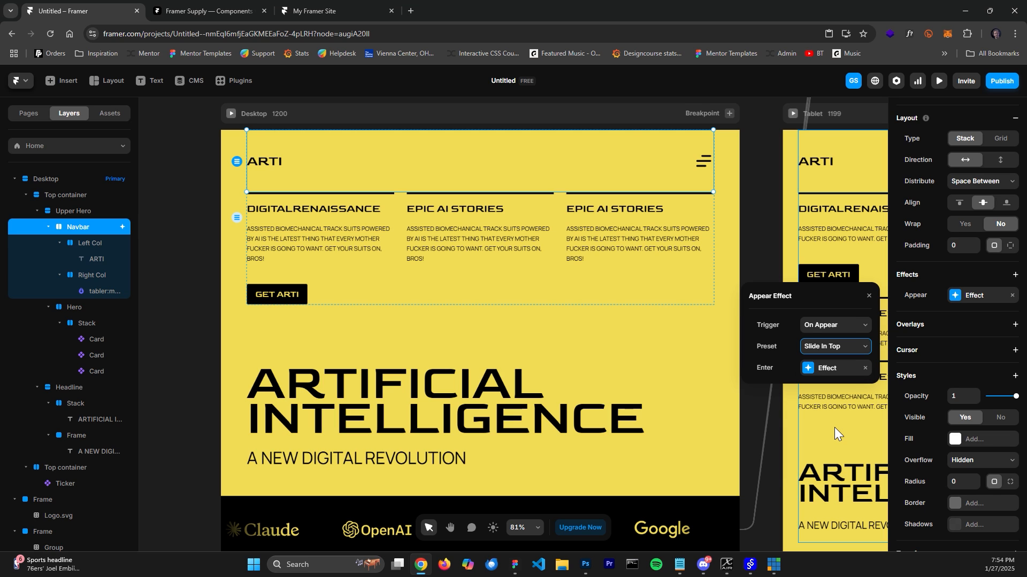
Set the opacity of the Navbar's enter effect to 1
click(823, 374)
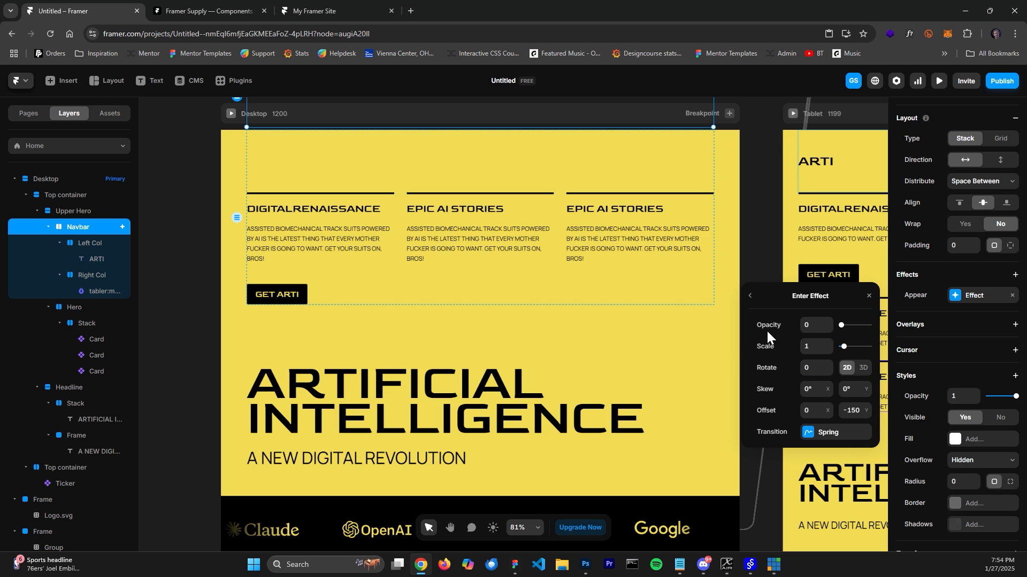
scroll(735, 320, up, 2)
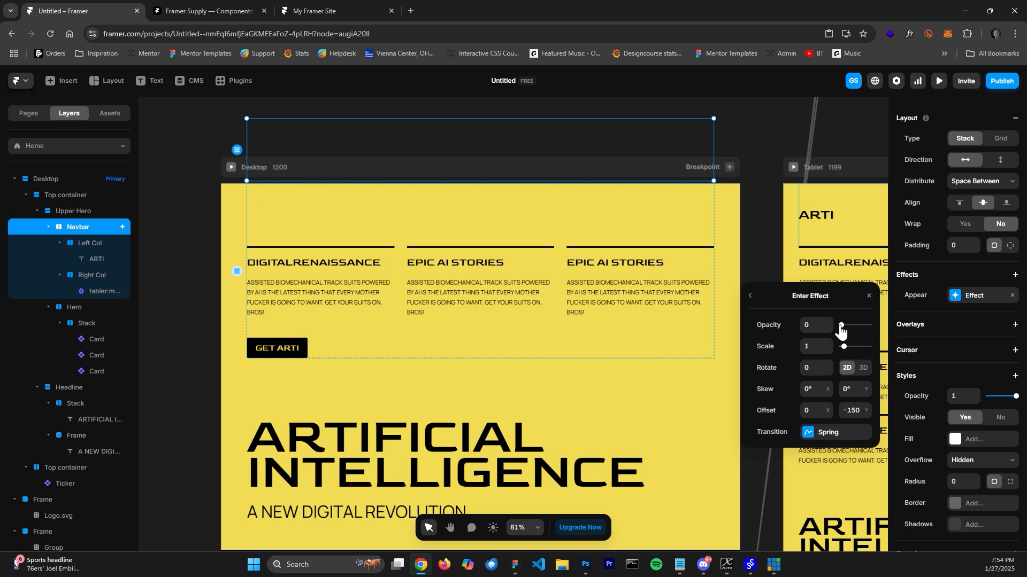
drag(841, 326, 868, 326)
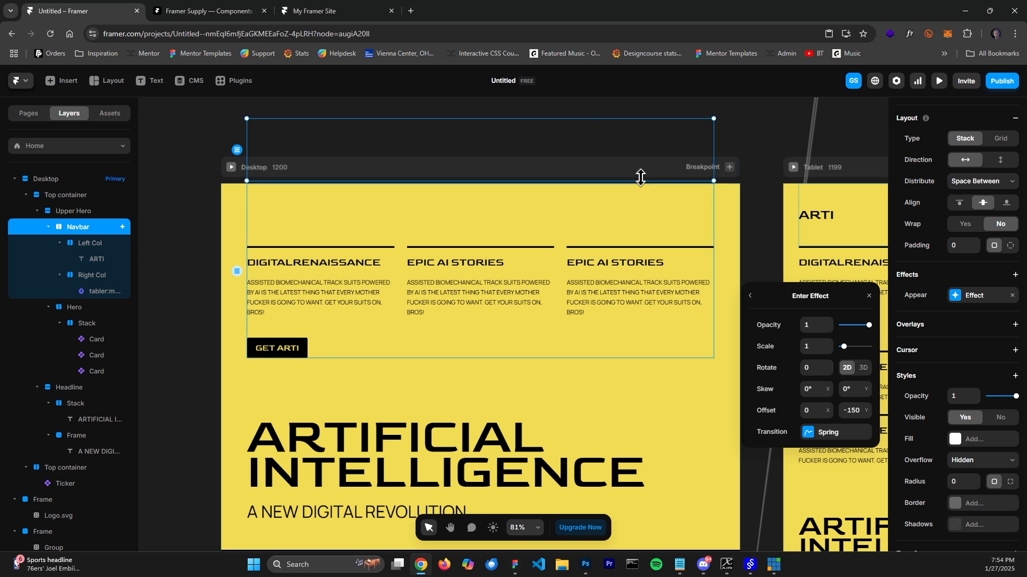
Set the vertical offset of the Navbar's enter effect to -104
click(860, 412)
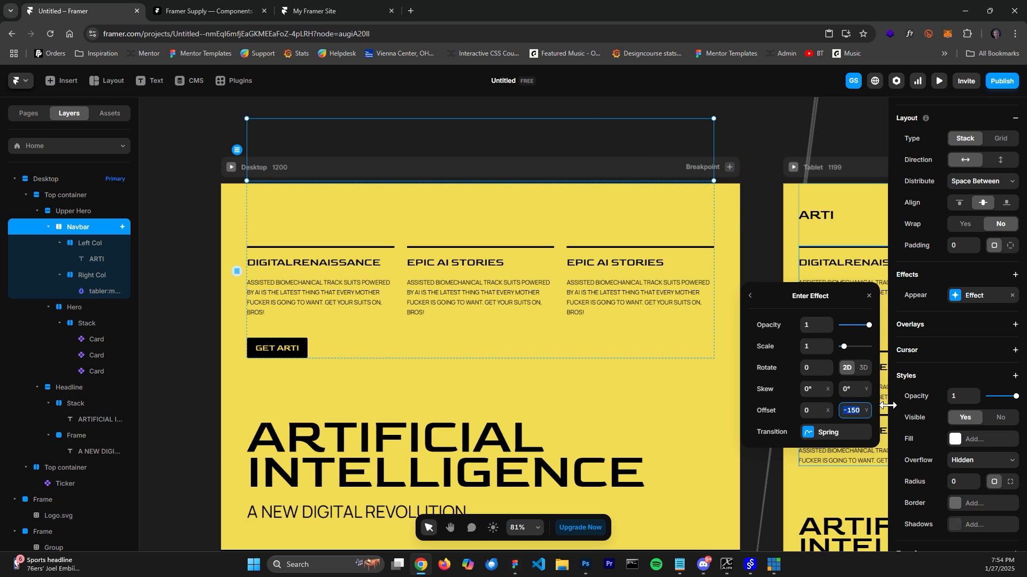
text(-50)
key(Return)
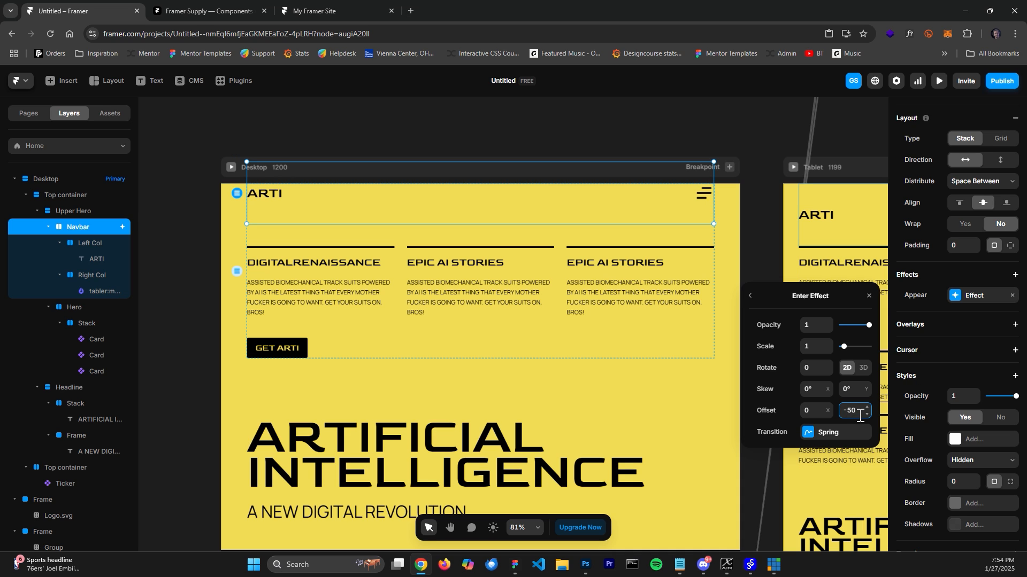
key(Down)
key(Down)
key(Down)
key(Down)
key(Down)
key(Down)
key(Down)
key(Down)
key(Down)
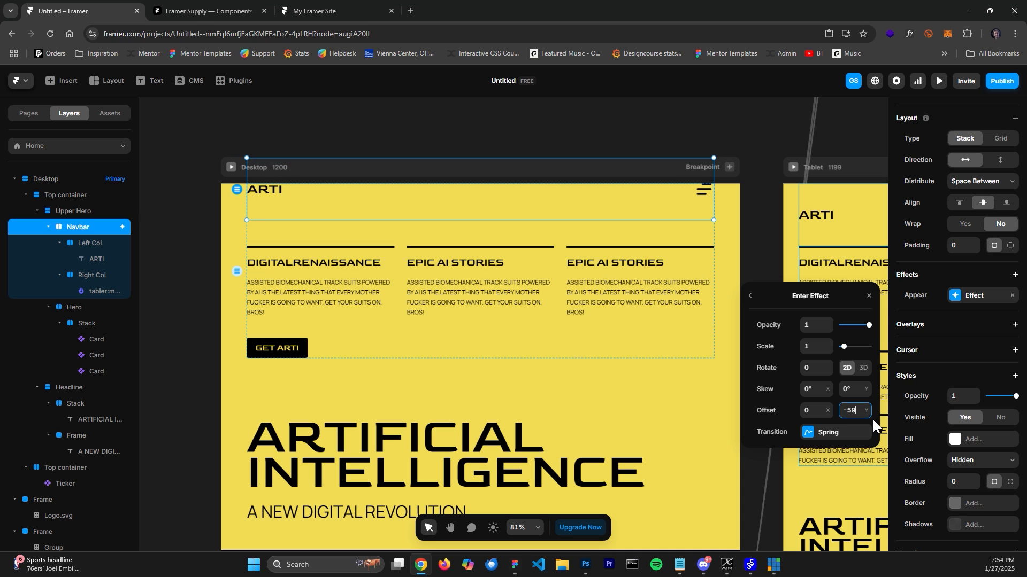
key(Down)
key(Down)
key(Down)
key(Down)
key(Down)
key(Down)
key(Down)
key(Down)
key(Down)
key(Down)
key(Down)
key(Down)
key(Down)
key(Down)
key(Down)
key(Down)
key(Down)
key(Down)
key(Down)
key(Down)
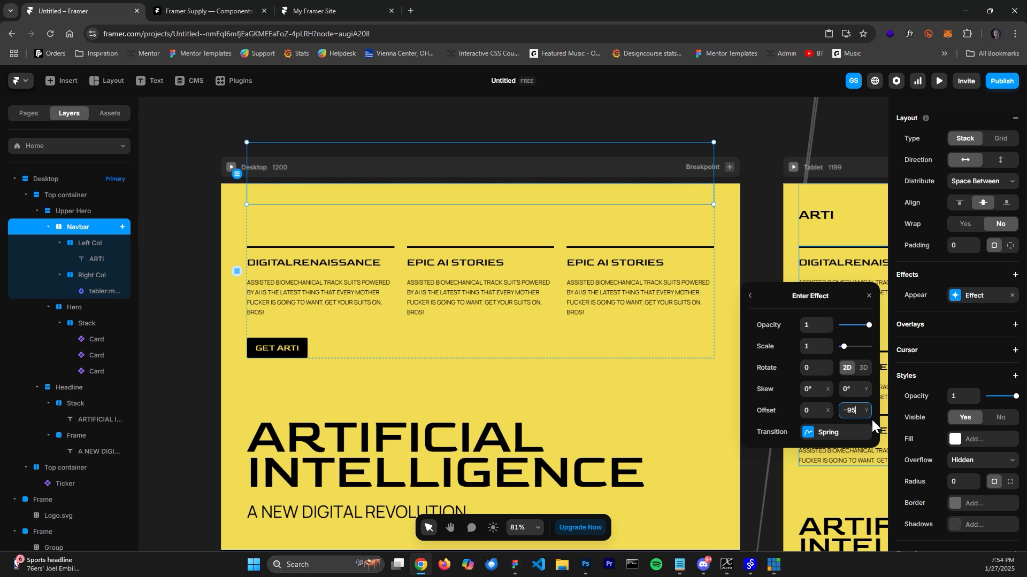
key(Down)
key(Down)
key(Down)
key(Down)
key(Down)
key(Down)
key(Down)
key(Down)
key(Down)
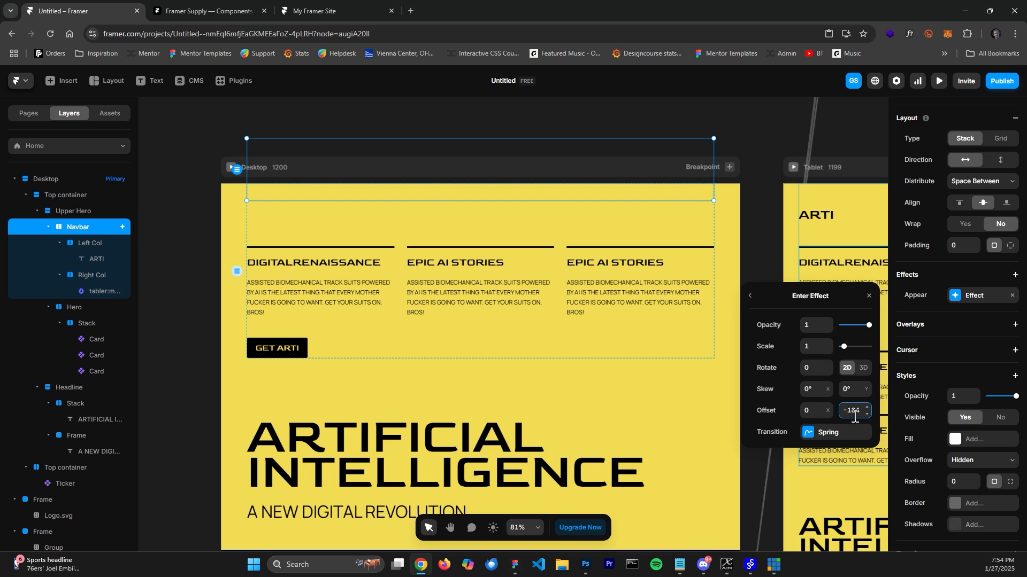
Change the Navbar effect's transition to Ease with a steeper custom S-shaped bezier curve and a time of 1 second
click(828, 435)
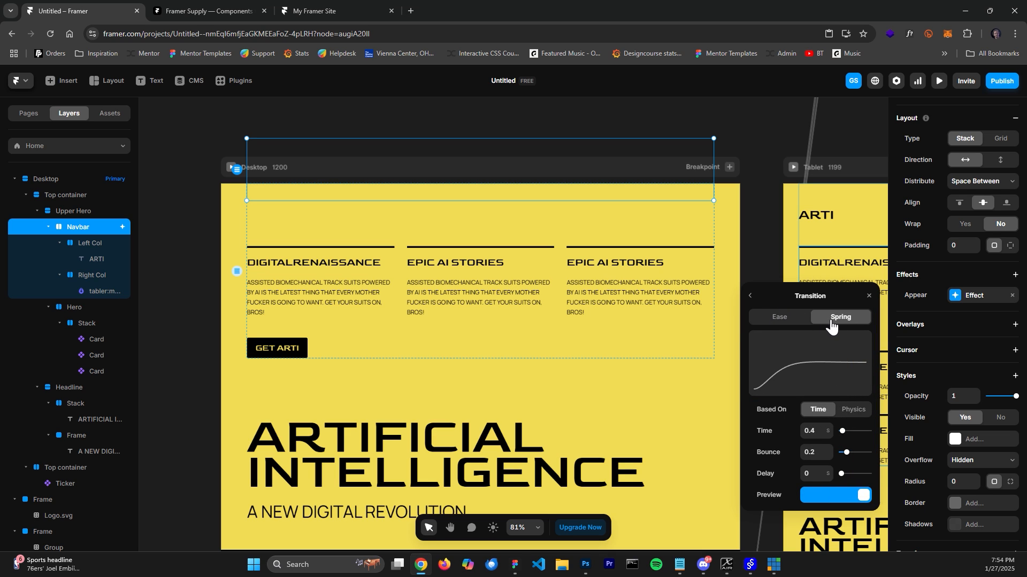
click(785, 325)
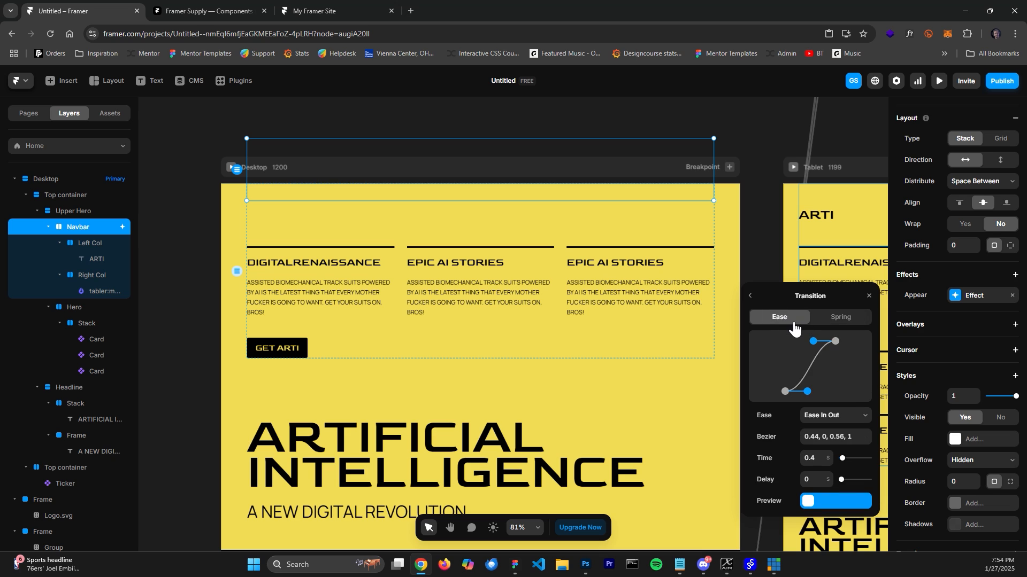
drag(809, 339, 800, 341)
drag(807, 391, 823, 394)
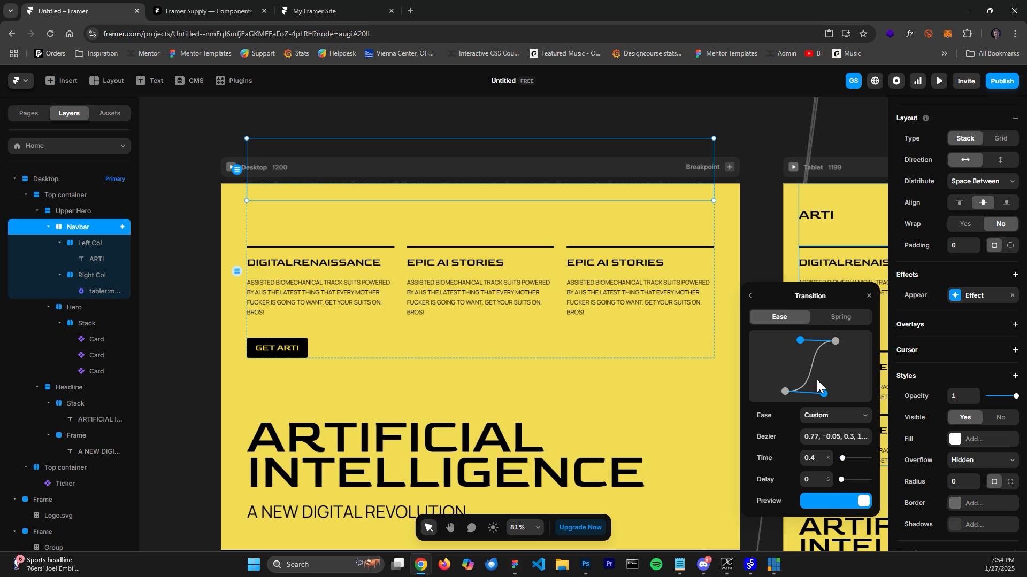
click(813, 458)
text(1)
click(812, 480)
Preview the desktop page, replay the Navbar's entrance animation, and return to the canvas
click(939, 81)
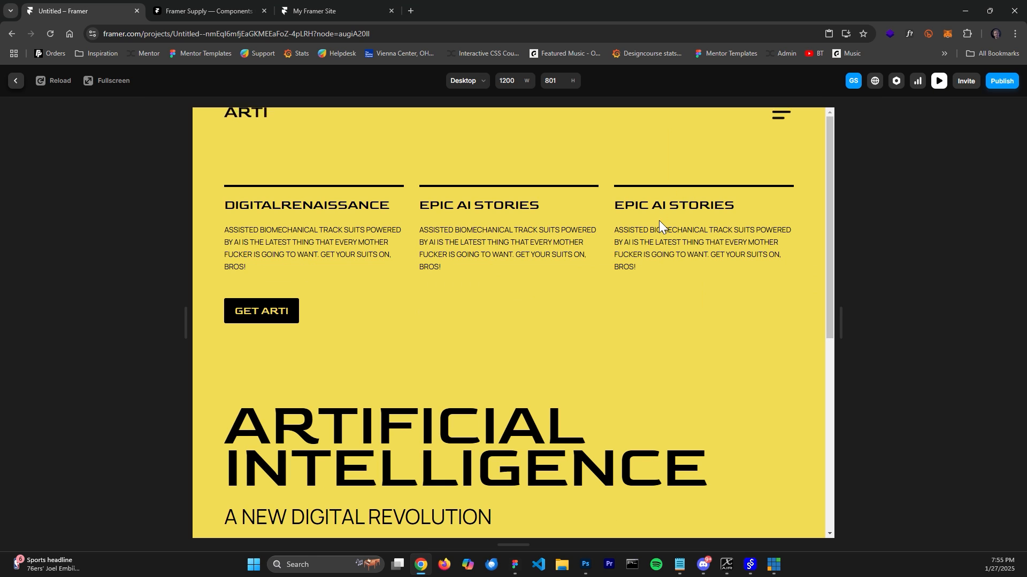
click(56, 81)
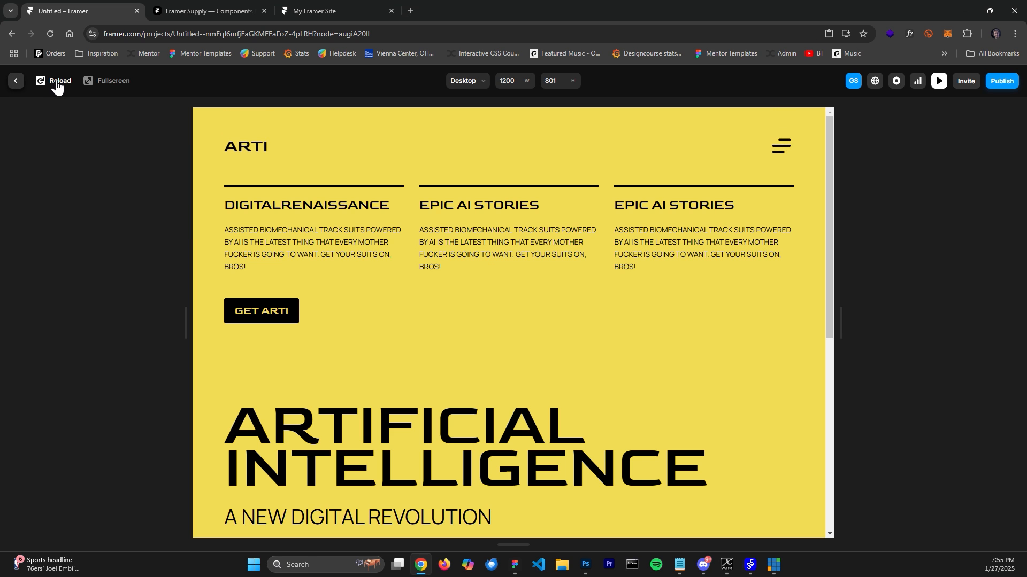
click(56, 81)
click(16, 81)
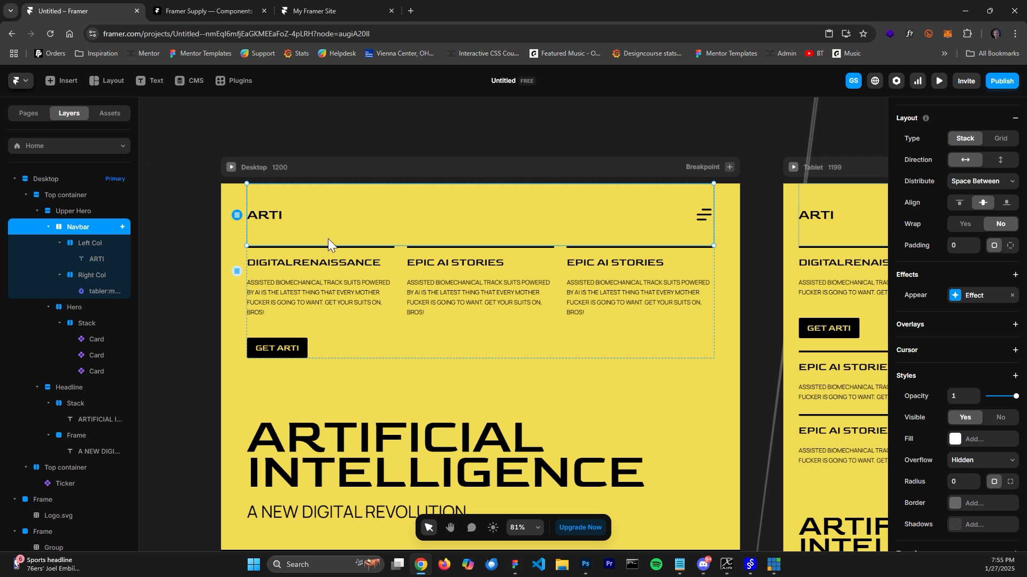
Check the overflow options of the desktop stack that holds the three hero cards, keeping Hidden
click(390, 262)
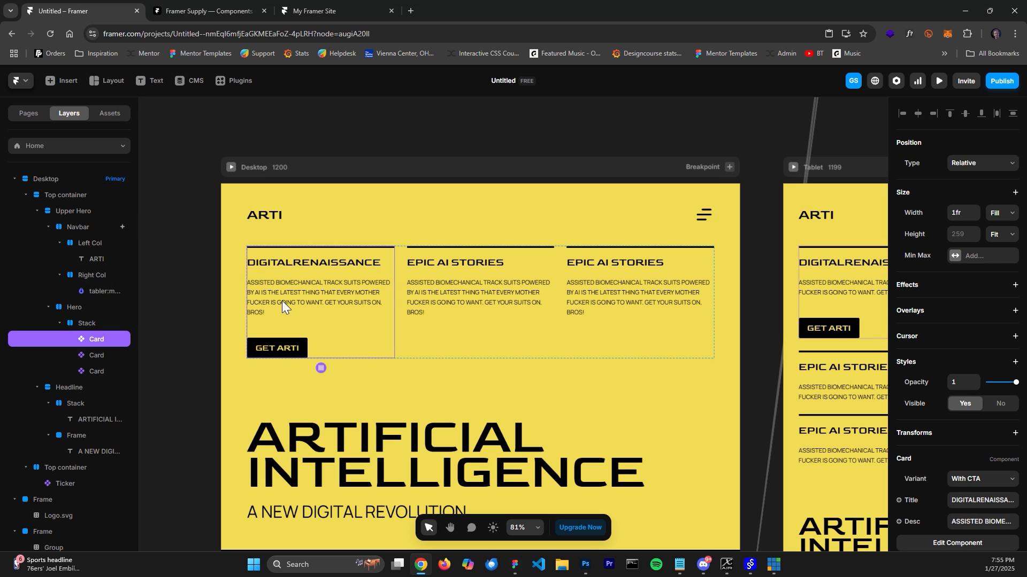
click(93, 321)
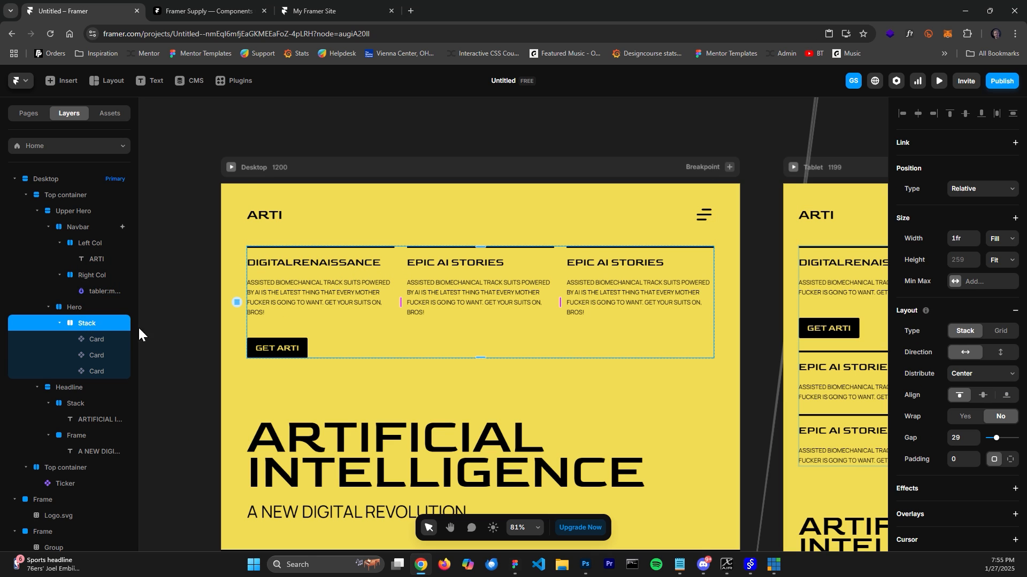
scroll(982, 470, down, 5)
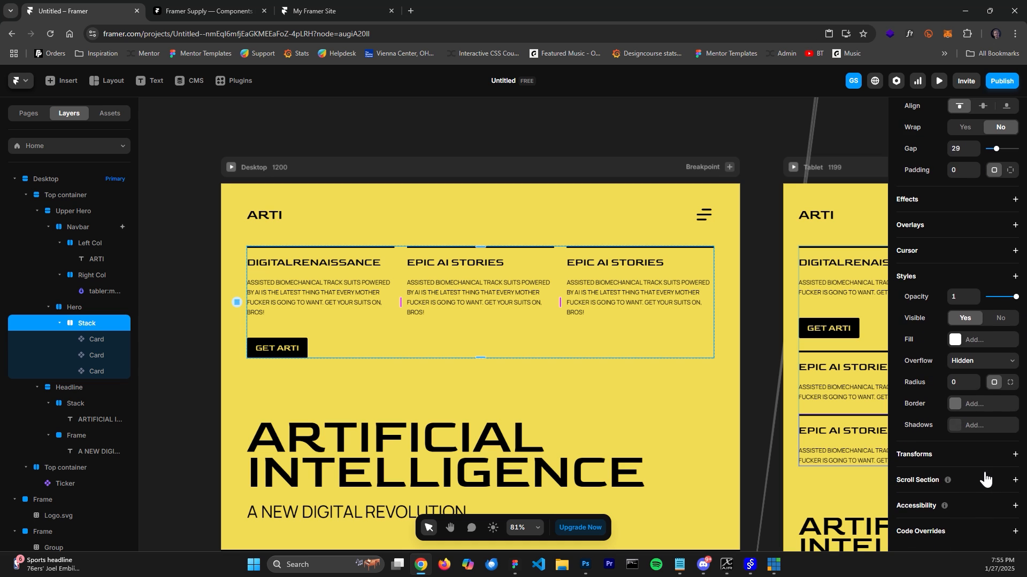
click(963, 366)
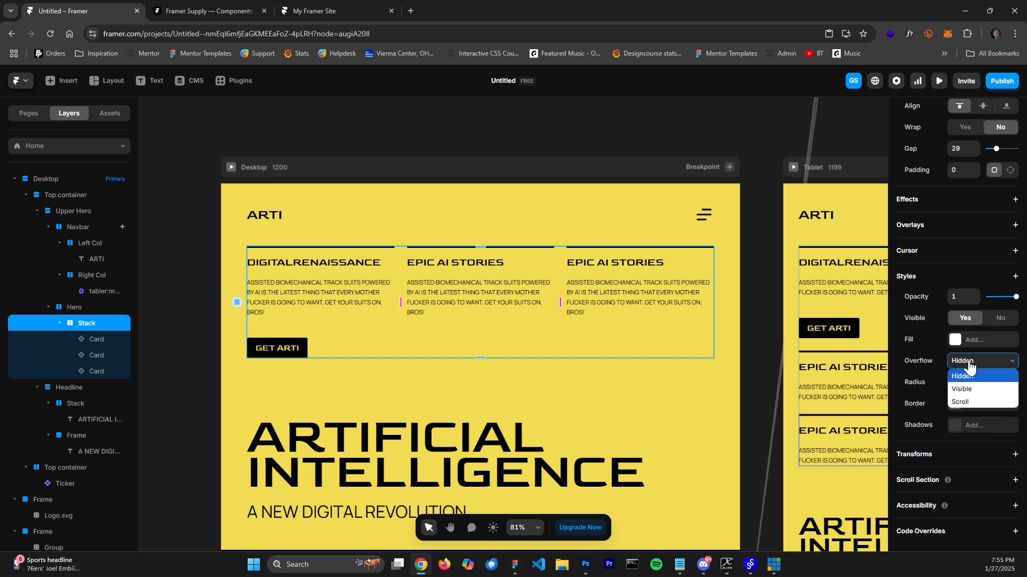
click(976, 365)
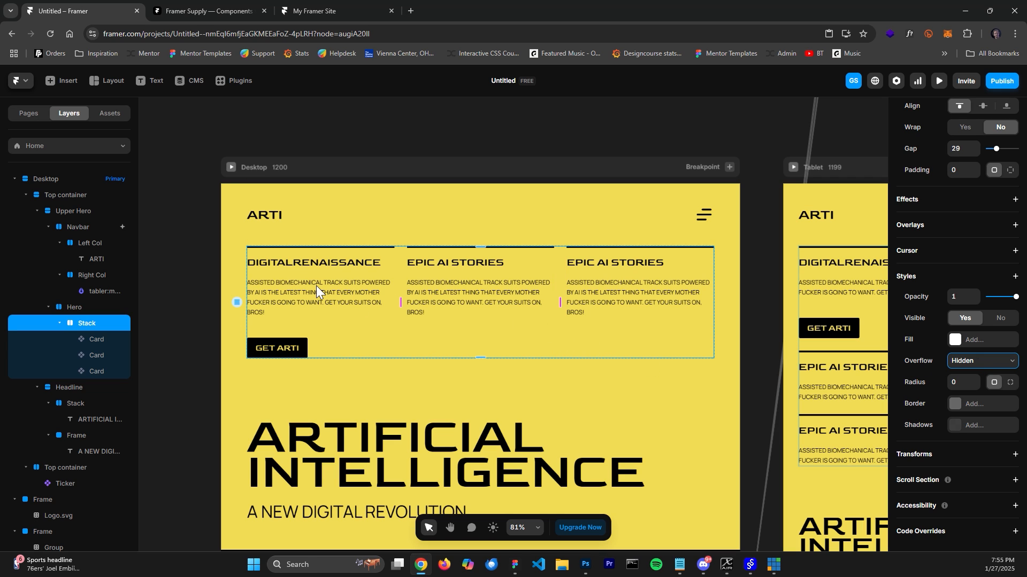
Add an Appear effect with the Slide In Bottom preset to the first desktop hero card, "DIGITALRENAISSANCE"
click(112, 337)
click(1015, 285)
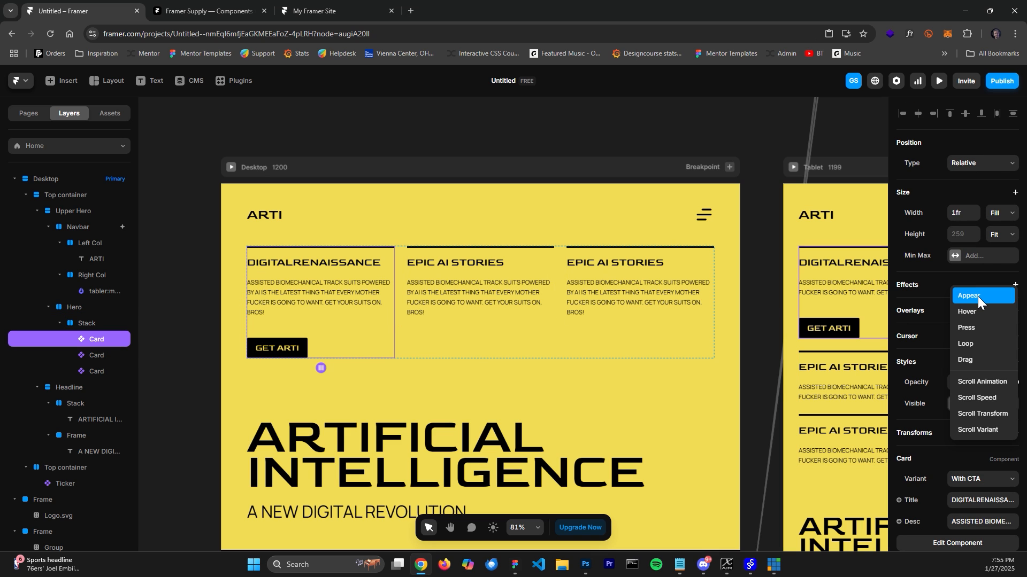
click(977, 296)
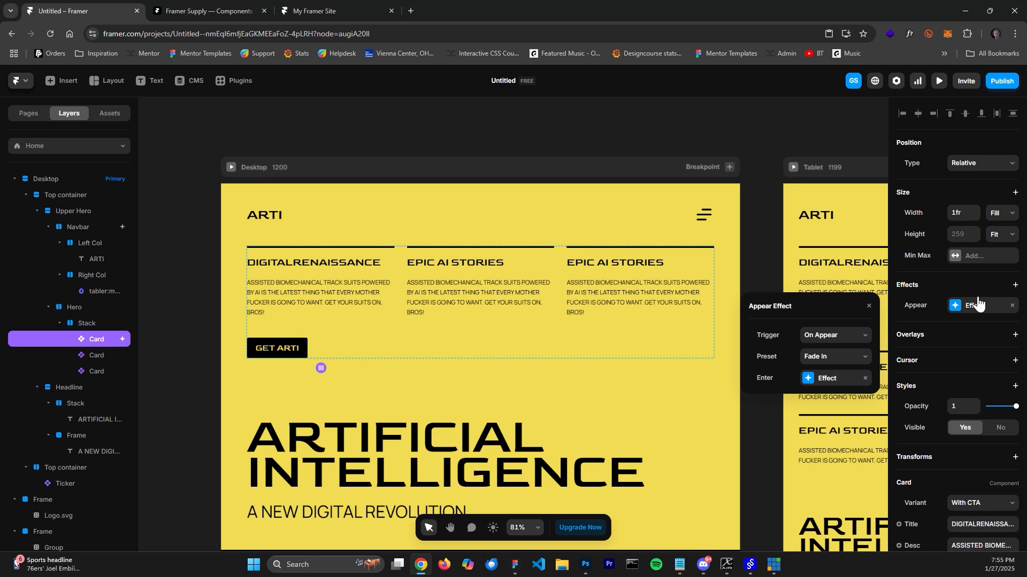
click(832, 357)
click(828, 436)
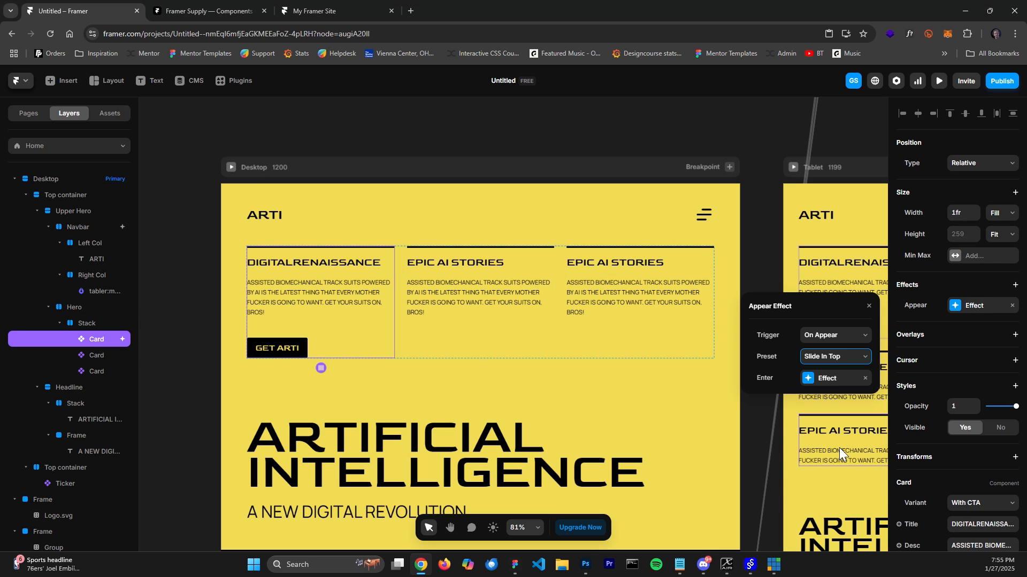
click(827, 358)
click(834, 474)
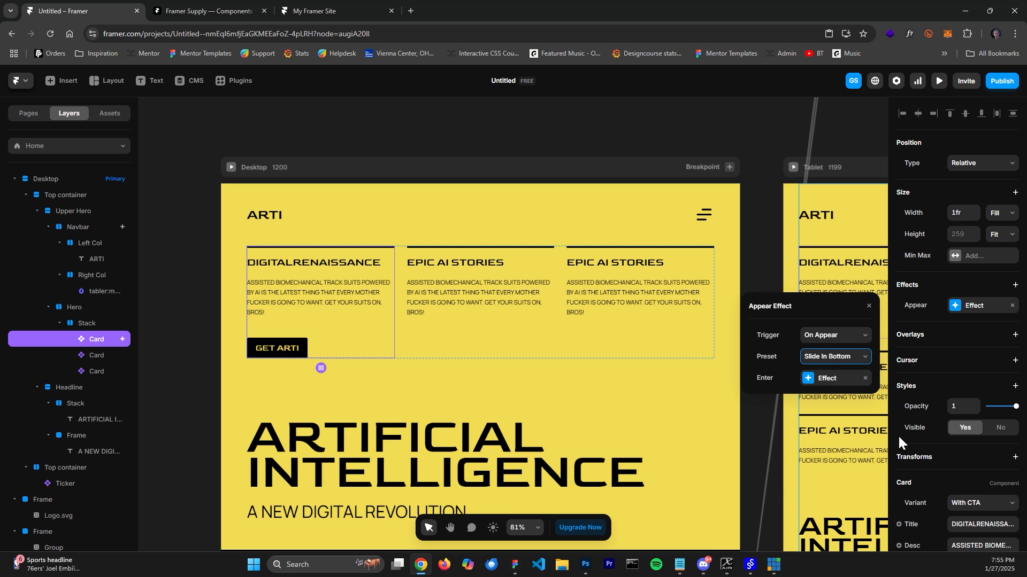
Set the first hero card's enter effect to opacity 1 with a vertical offset of 304
click(830, 381)
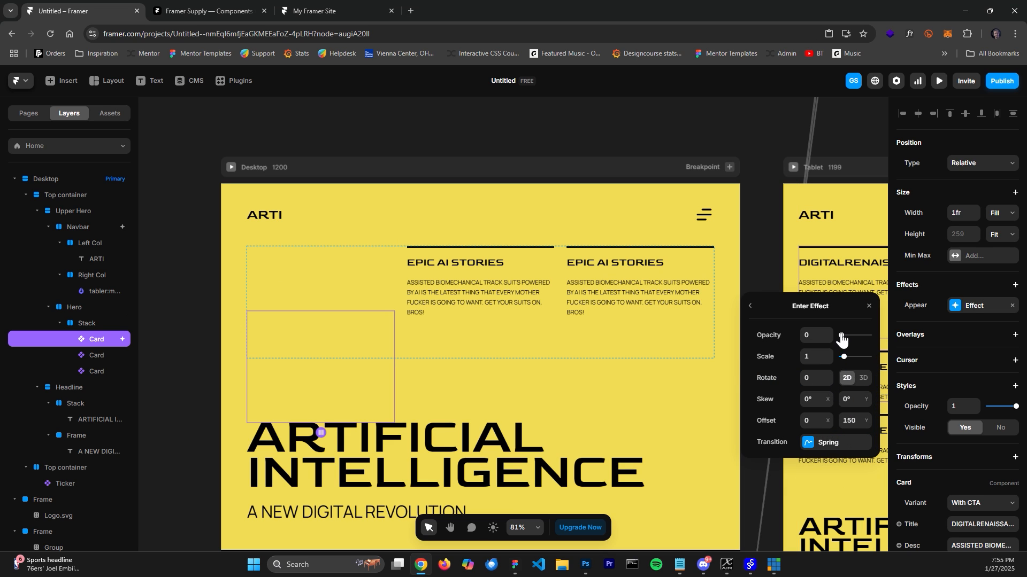
drag(841, 337, 870, 336)
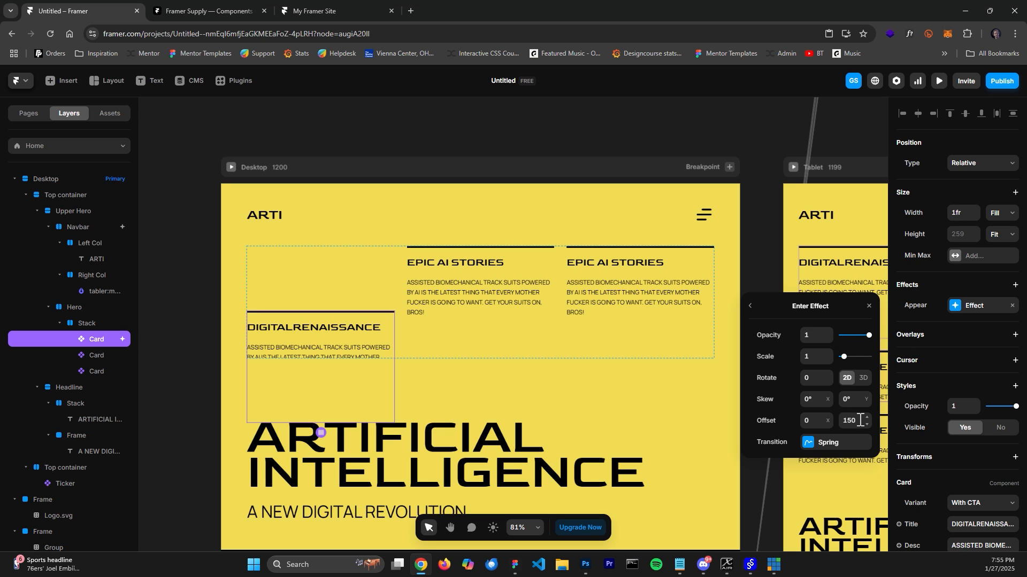
drag(866, 419, 866, 420)
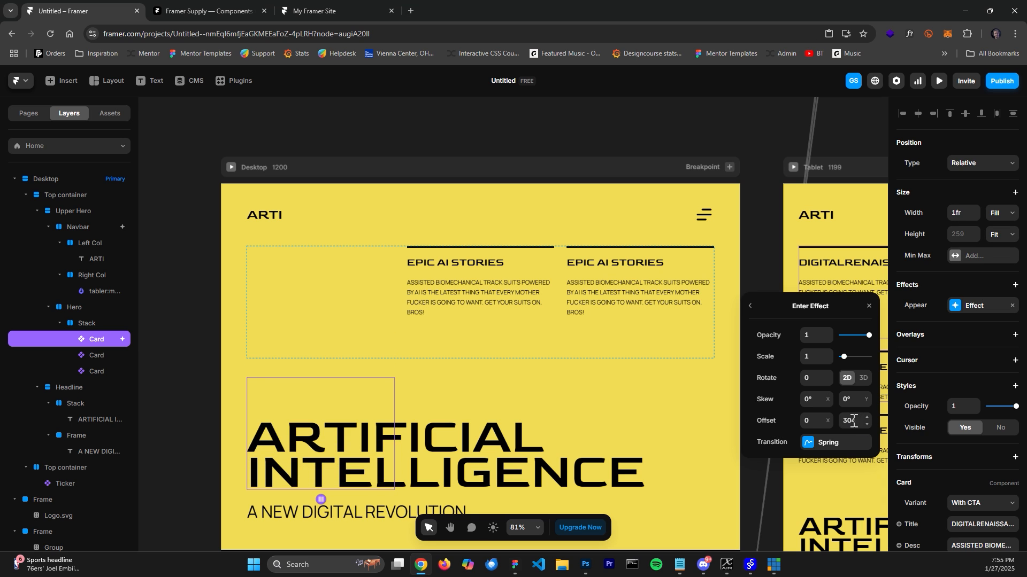
click(858, 422)
Change the first card's transition to Ease with a time of 1 second and a delay of 0.2 seconds, and preview the page
click(837, 442)
click(783, 328)
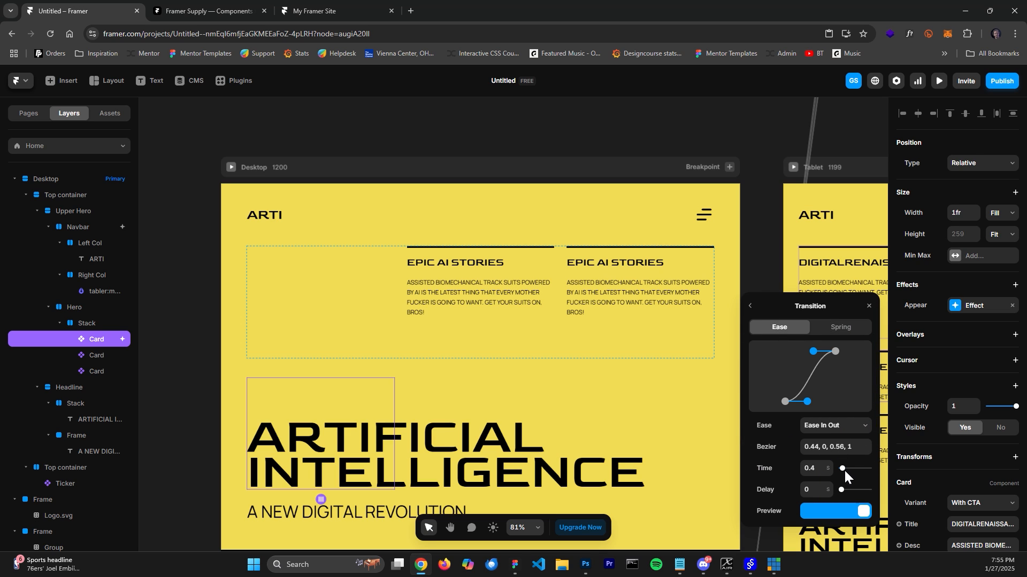
click(817, 470)
click(815, 490)
text(0.2)
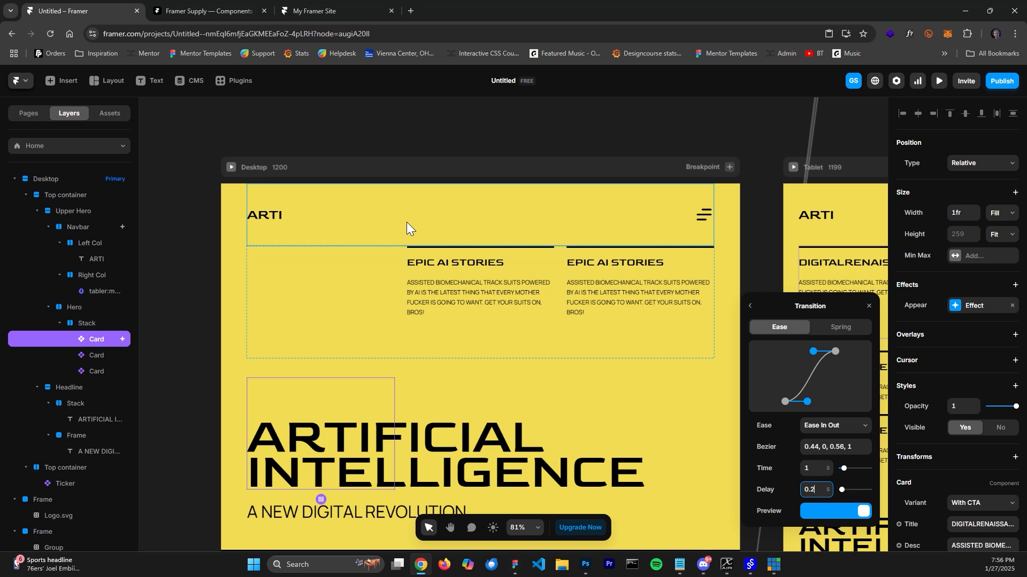
click(940, 81)
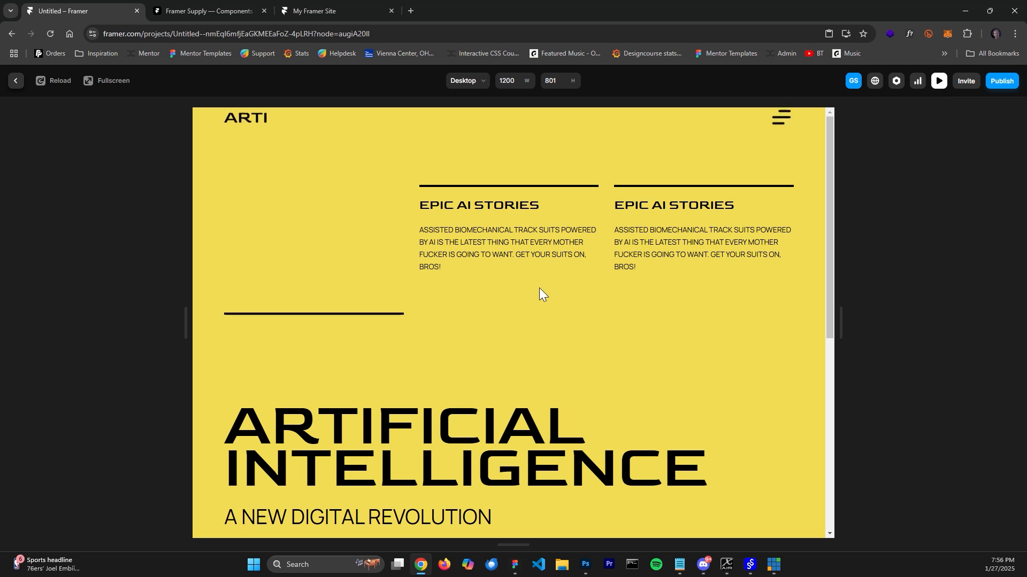
click(9, 82)
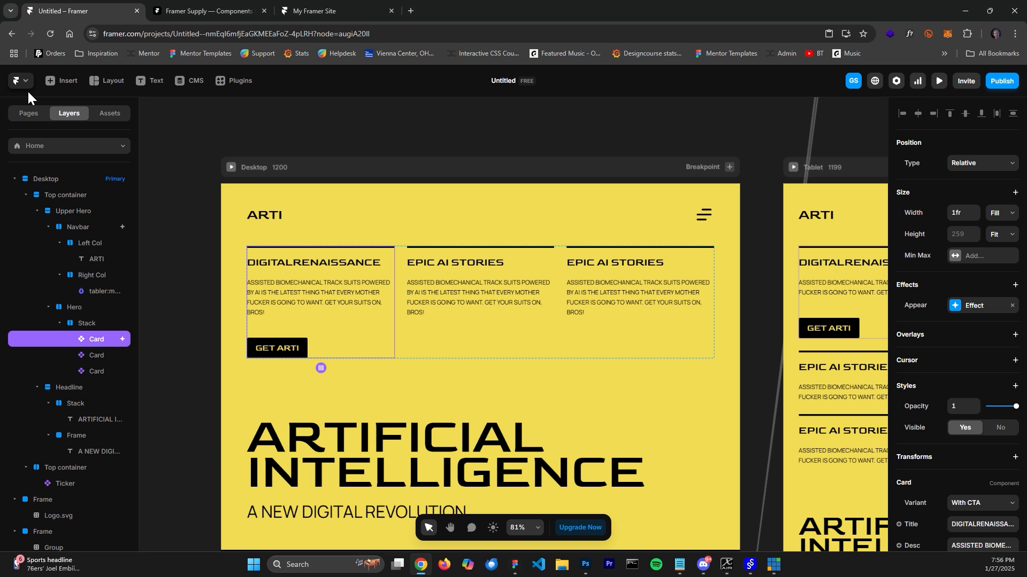
Reshape the first card's Ease transition into a steeper custom S-shaped bezier curve of 0.8, -0.05, 0.16 and about 1
click(962, 310)
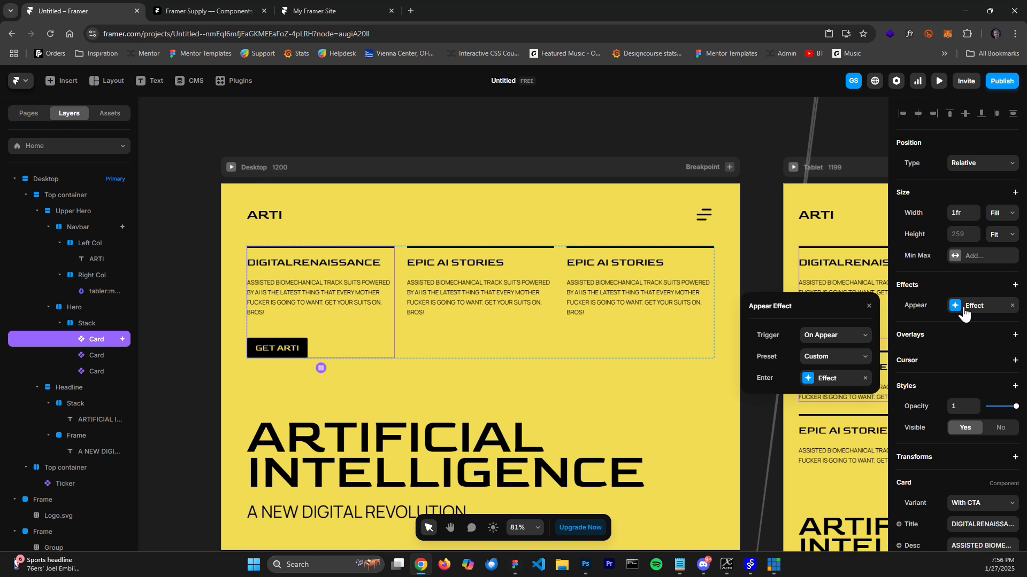
click(828, 379)
click(814, 445)
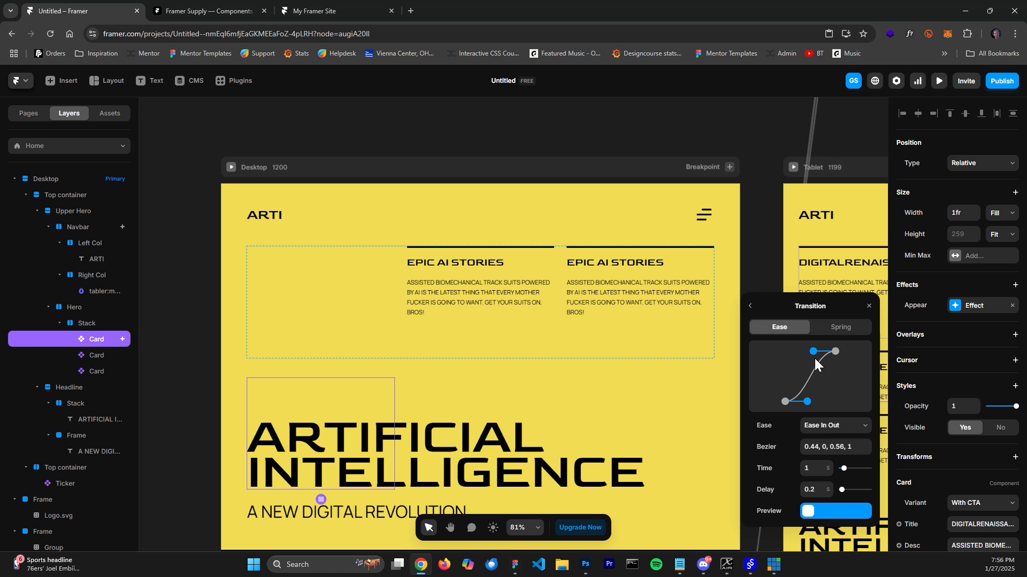
drag(813, 352, 797, 350)
drag(807, 400, 826, 404)
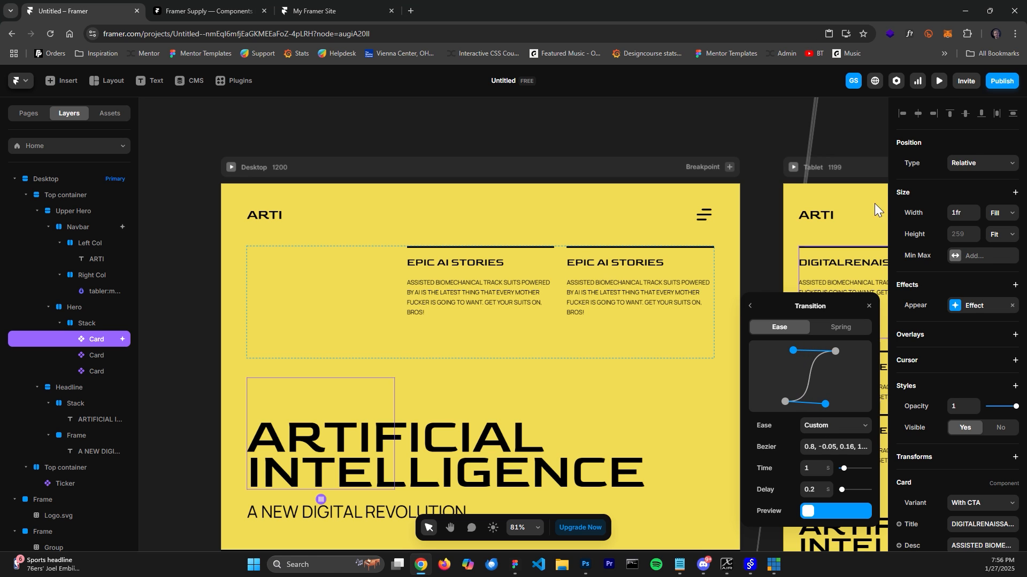
Preview the desktop page, replay the first card's slide-in animation, and return to the canvas
click(940, 81)
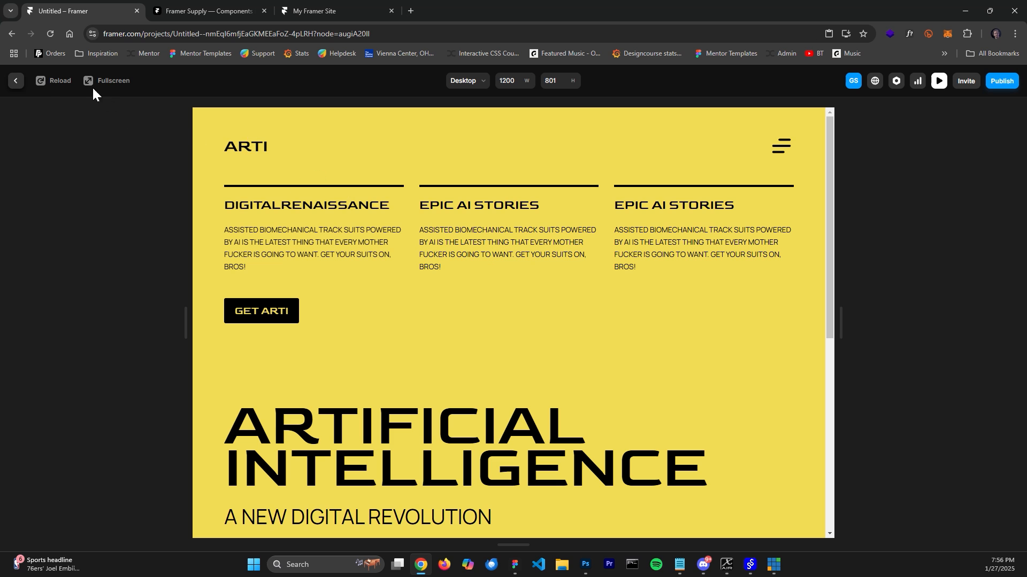
click(51, 82)
click(48, 85)
click(16, 80)
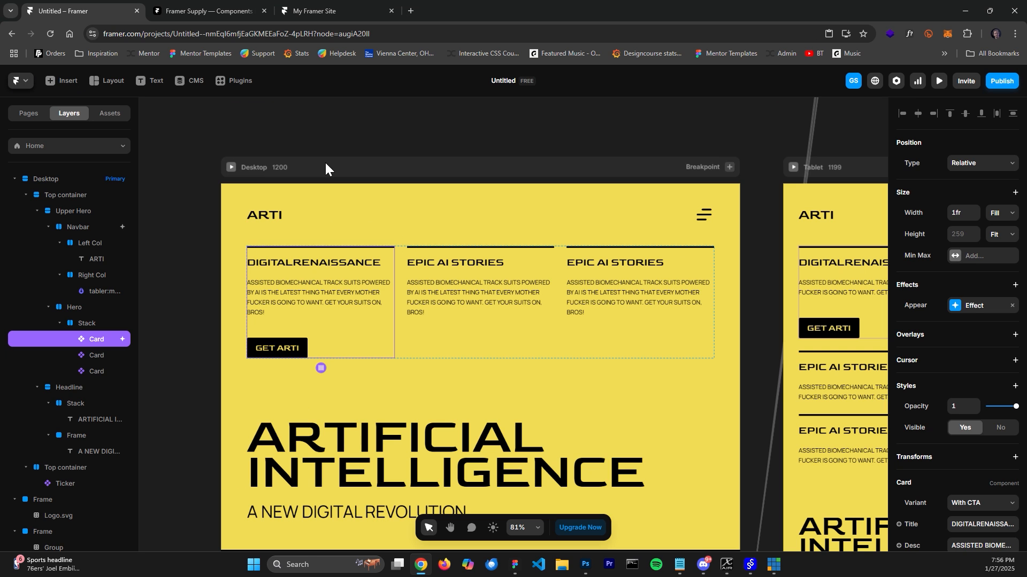
Copy the first card's Appear effect onto both "EPIC AI STORIES" cards in the desktop hero and preview the result
right_click(965, 307)
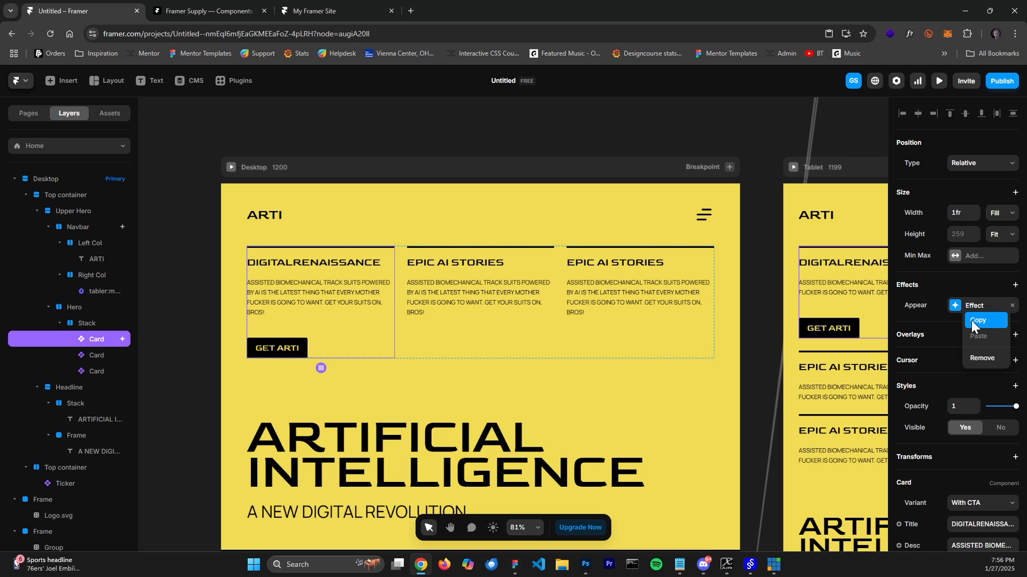
click(971, 320)
click(467, 271)
shift+click(659, 278)
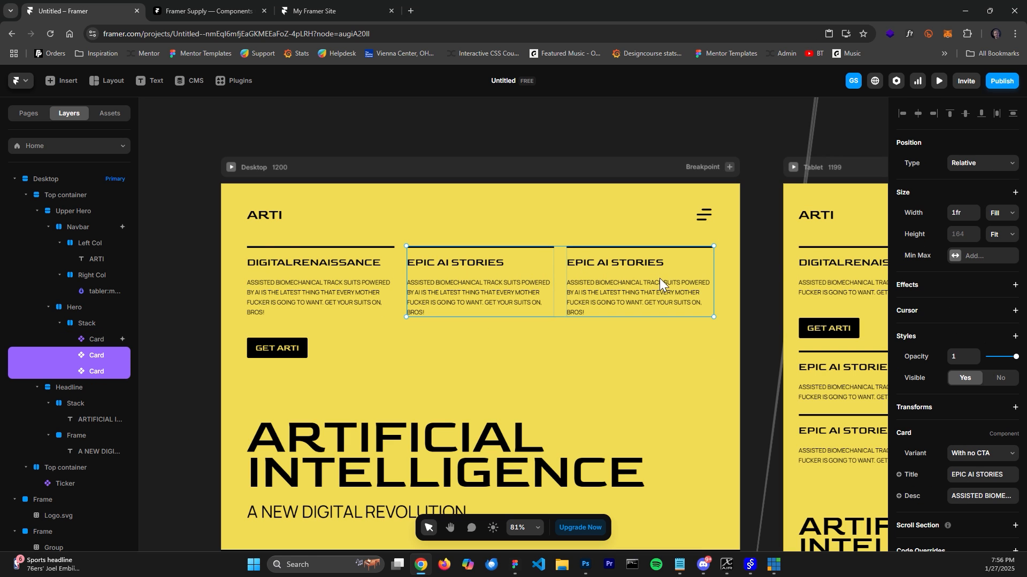
click(970, 288)
click(932, 299)
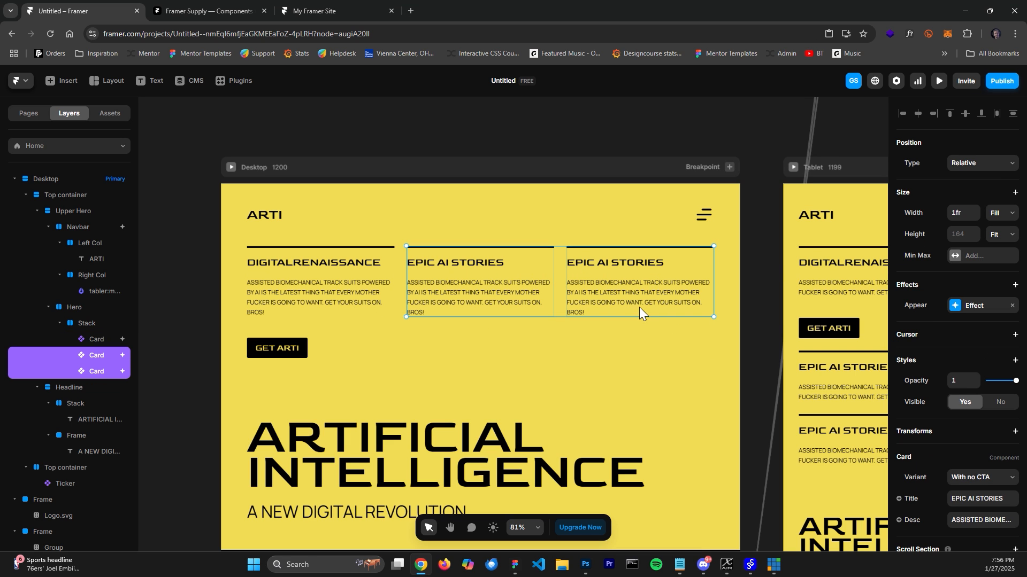
click(938, 83)
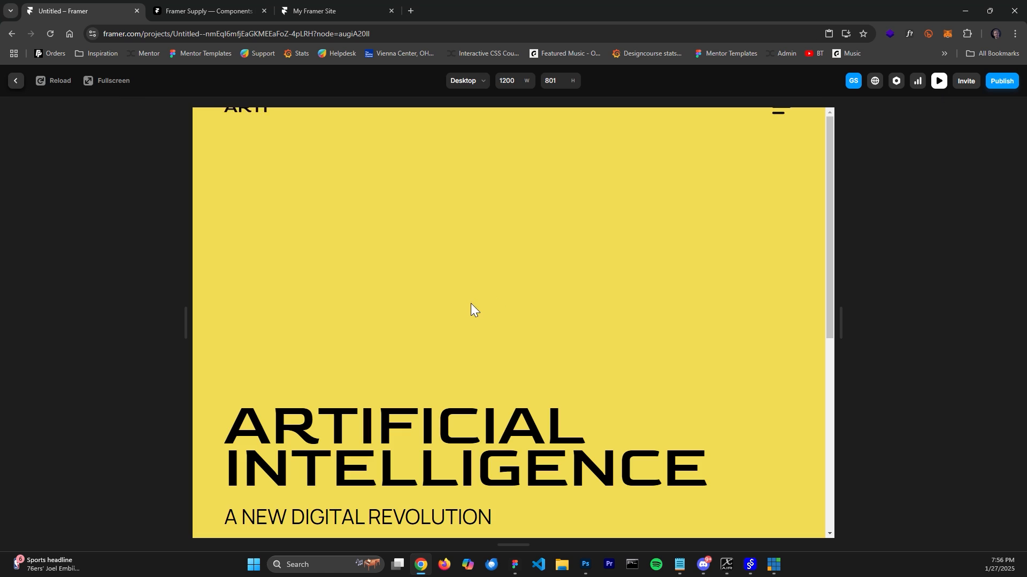
click(14, 81)
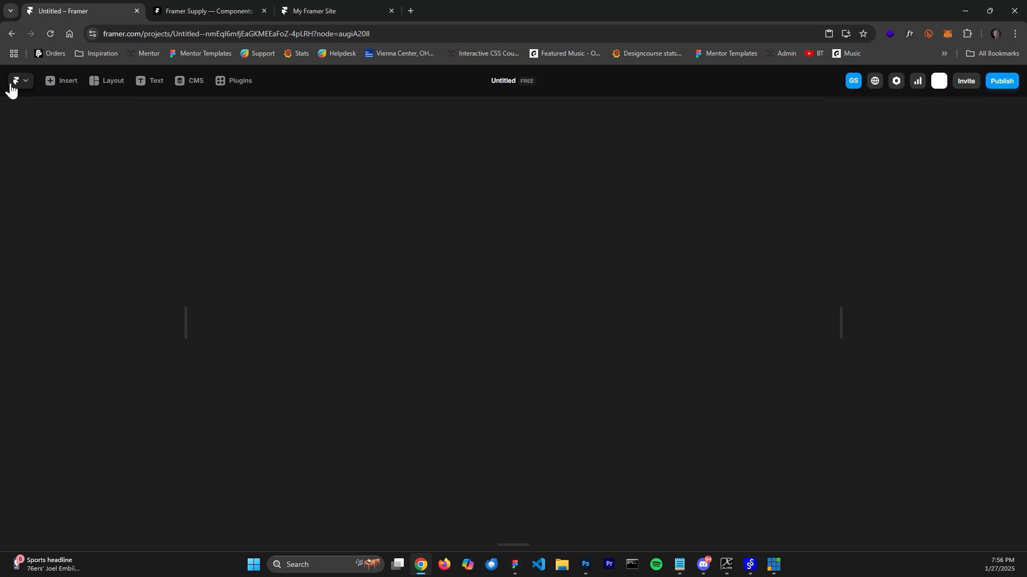
Set the transition delay of the middle "EPIC AI STORIES" card's enter effect to 0.4 seconds
click(535, 335)
click(502, 293)
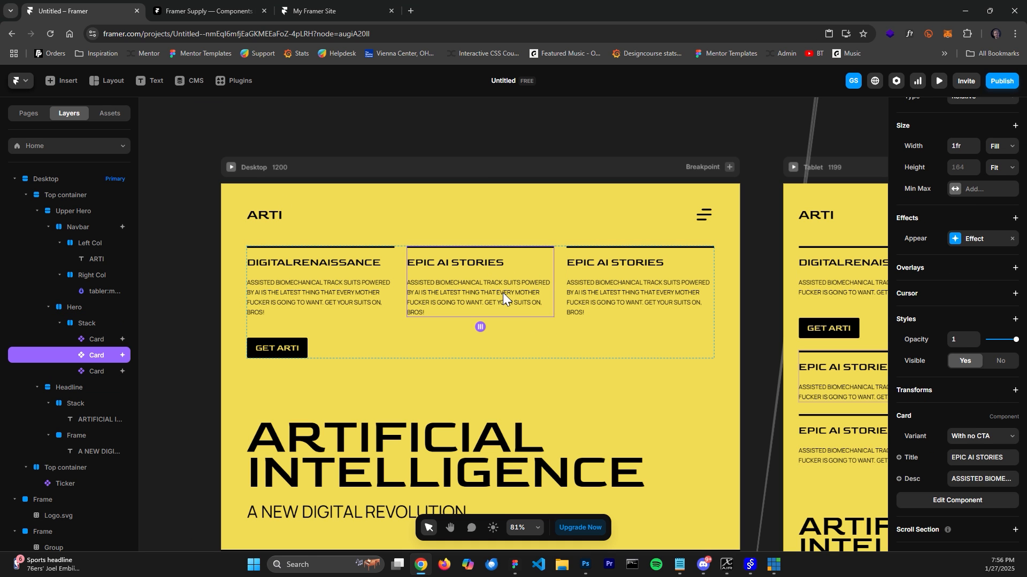
click(989, 239)
click(831, 311)
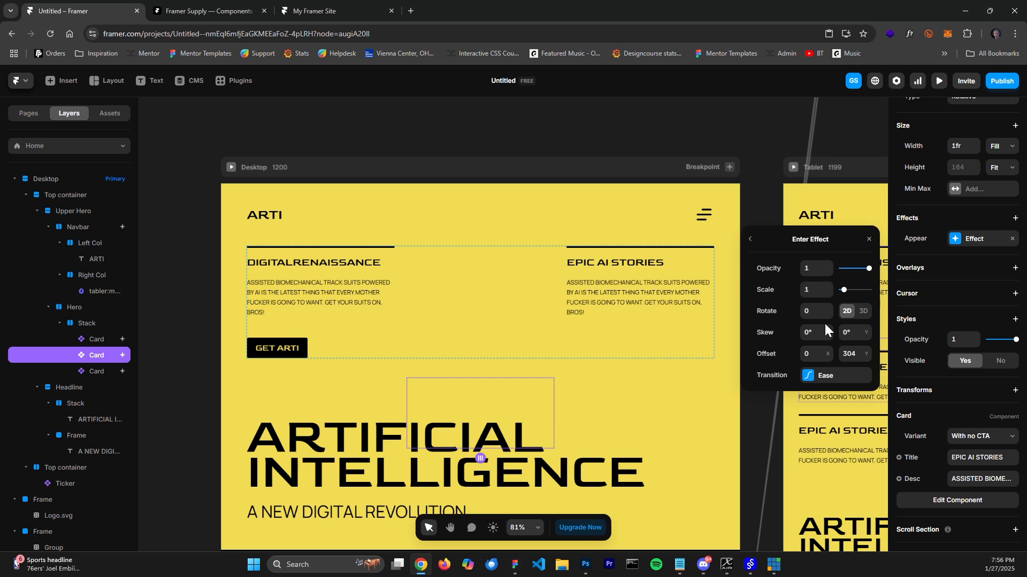
click(832, 376)
click(813, 422)
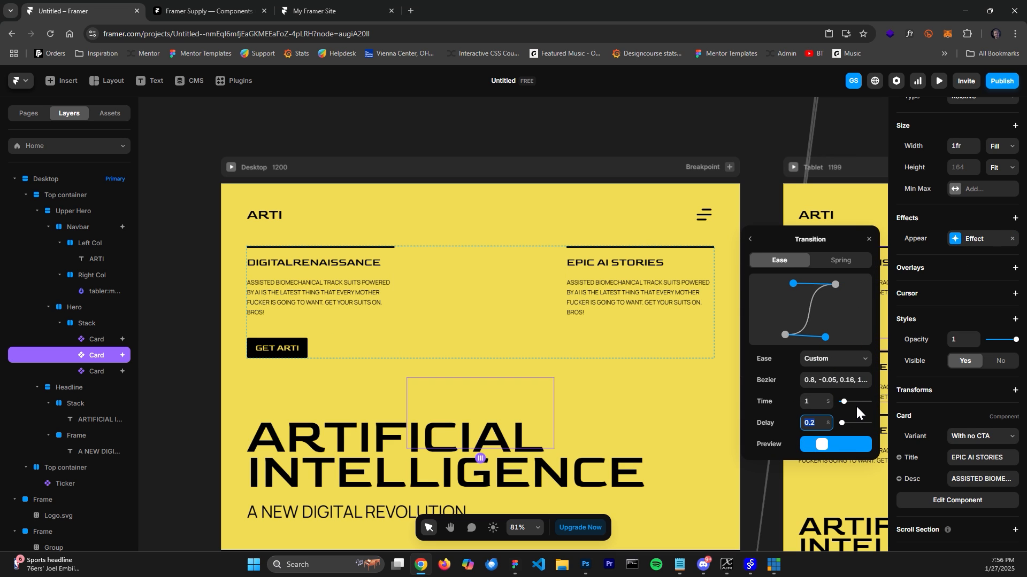
text(0.4)
Set the third hero card's transition delay to 0.6 seconds and preview the staggered card entrance
click(627, 281)
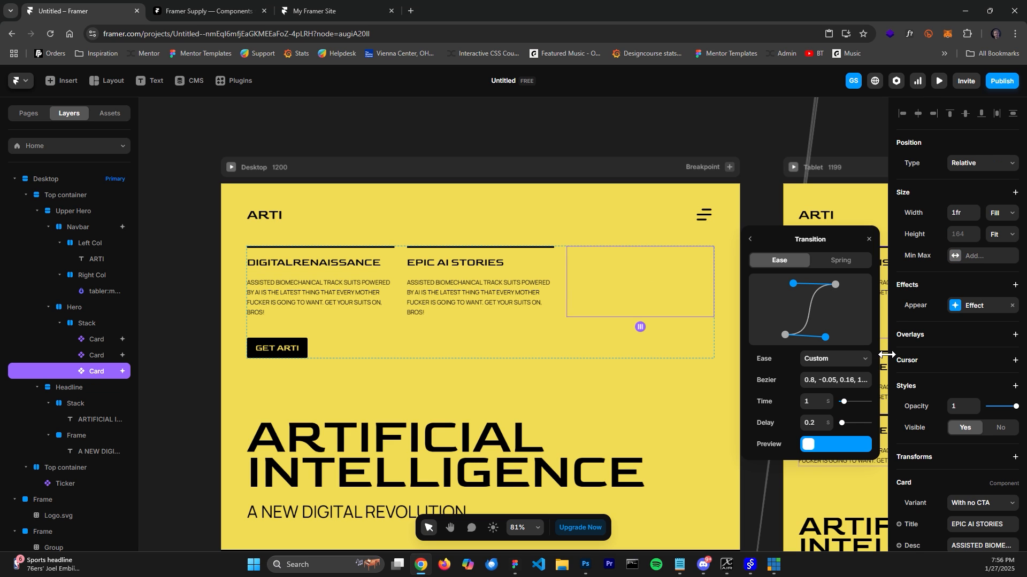
click(810, 422)
text(.6)
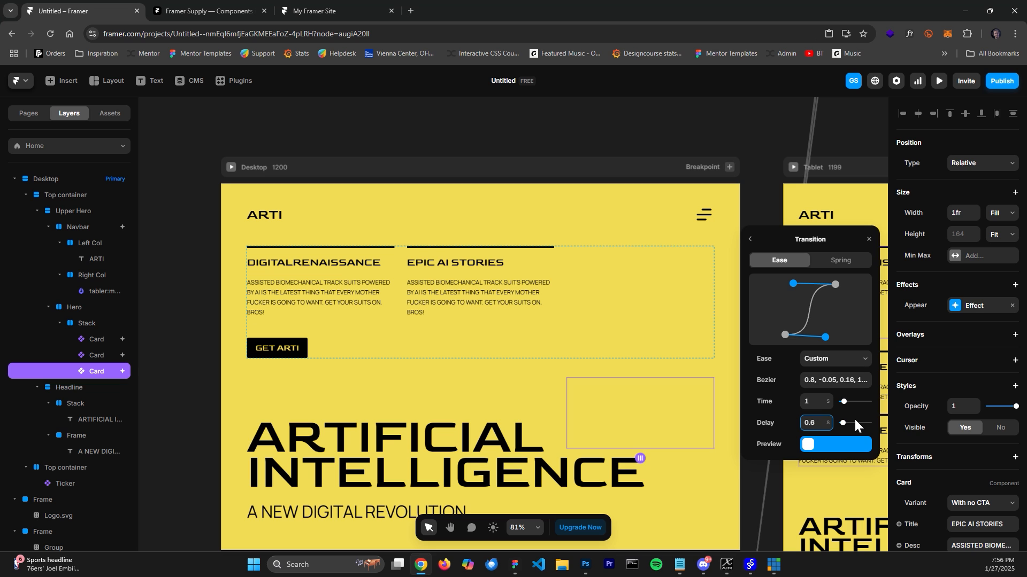
click(938, 81)
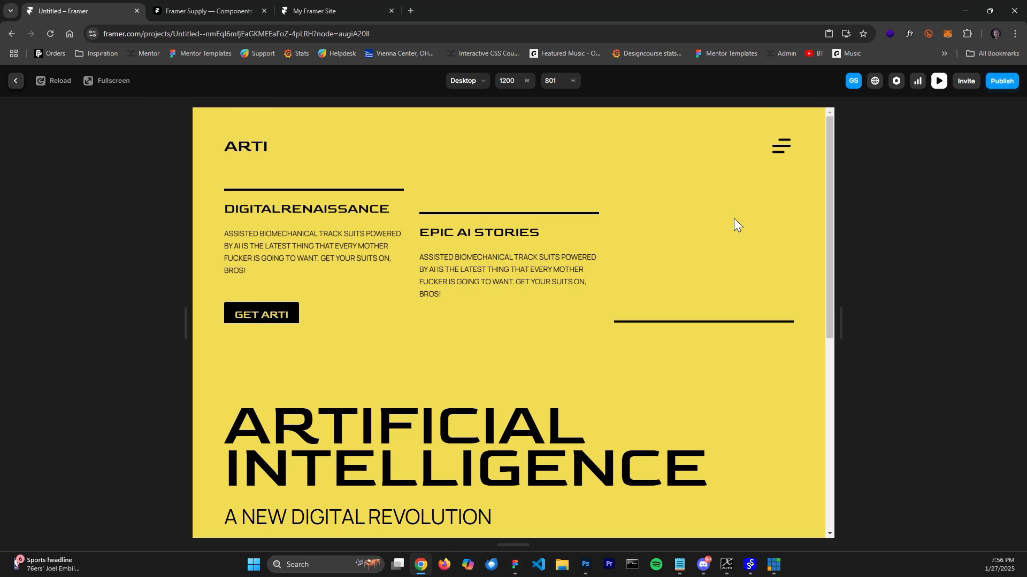
click(16, 80)
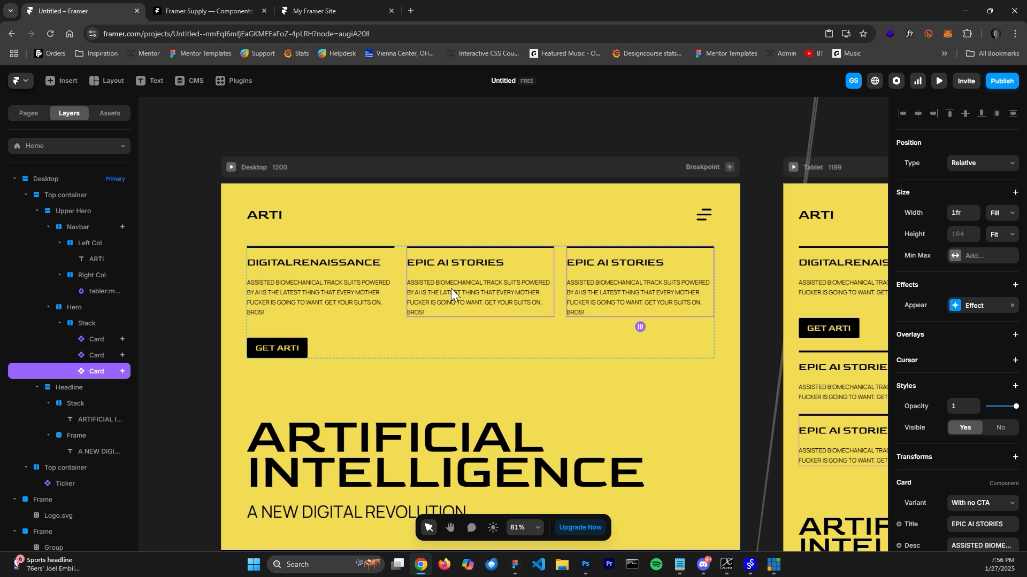
Set the transition delay of the middle hero card's enter effect to 0.3 seconds
click(467, 287)
click(976, 242)
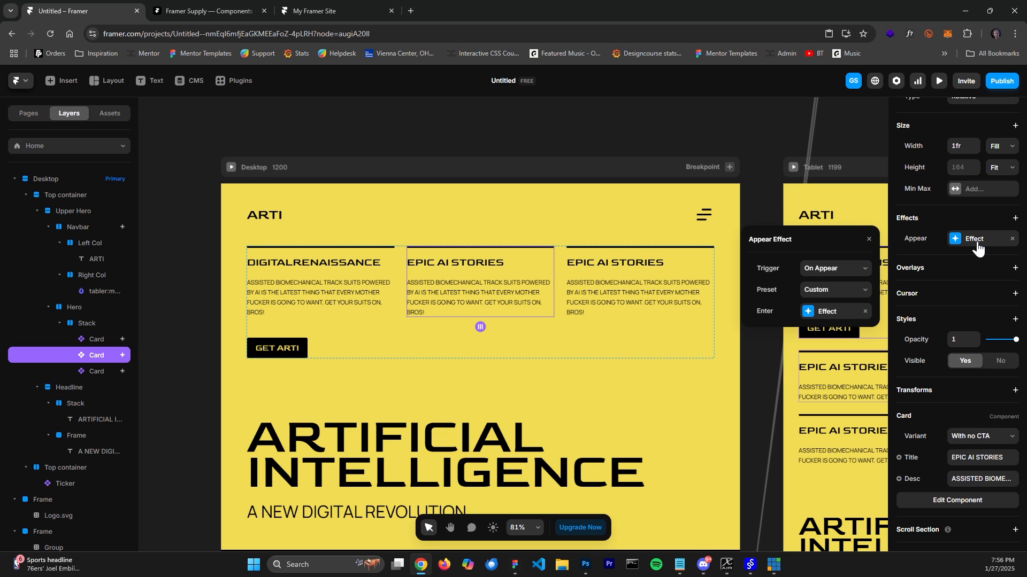
click(840, 310)
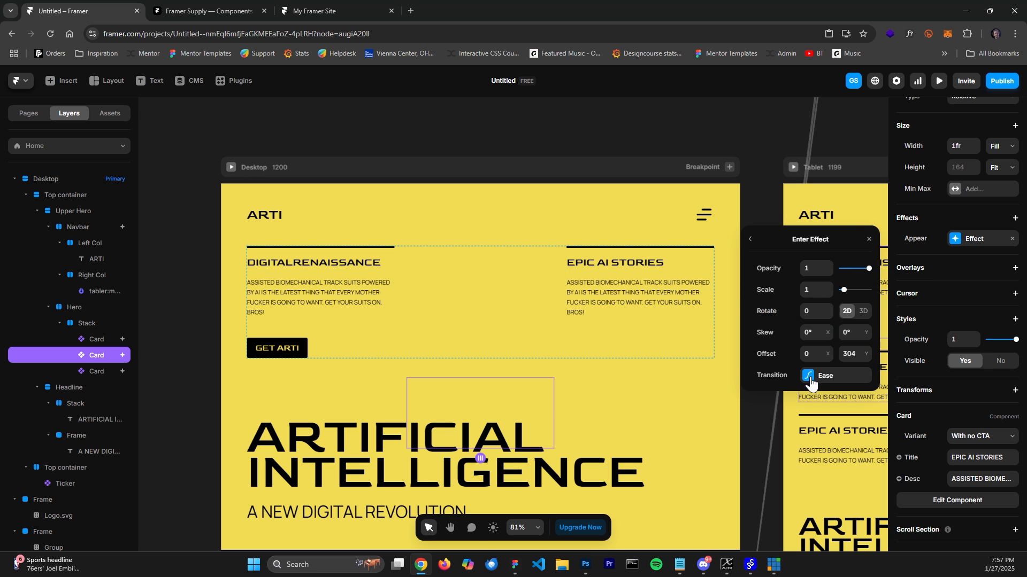
click(760, 242)
click(841, 311)
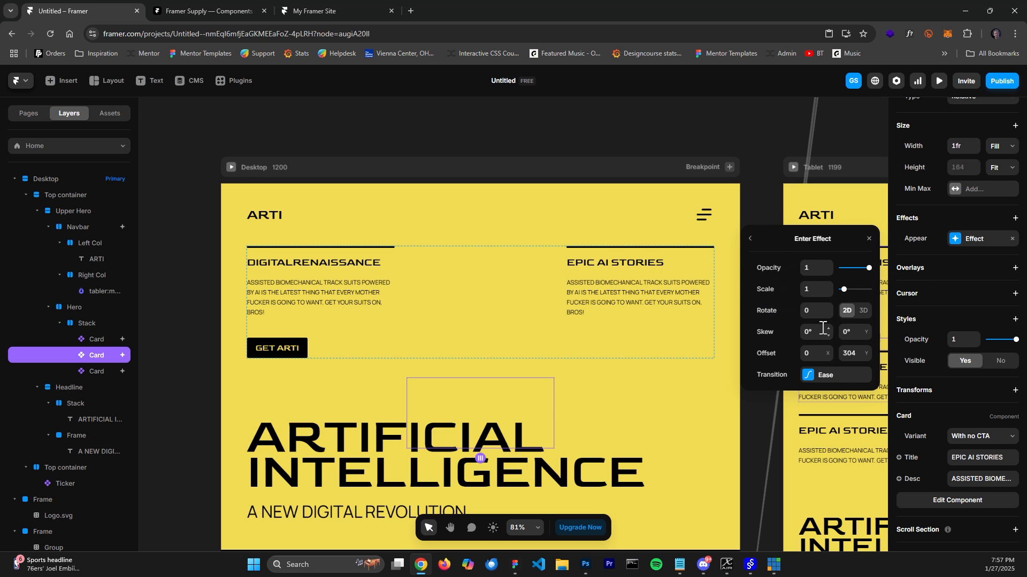
click(826, 375)
click(821, 423)
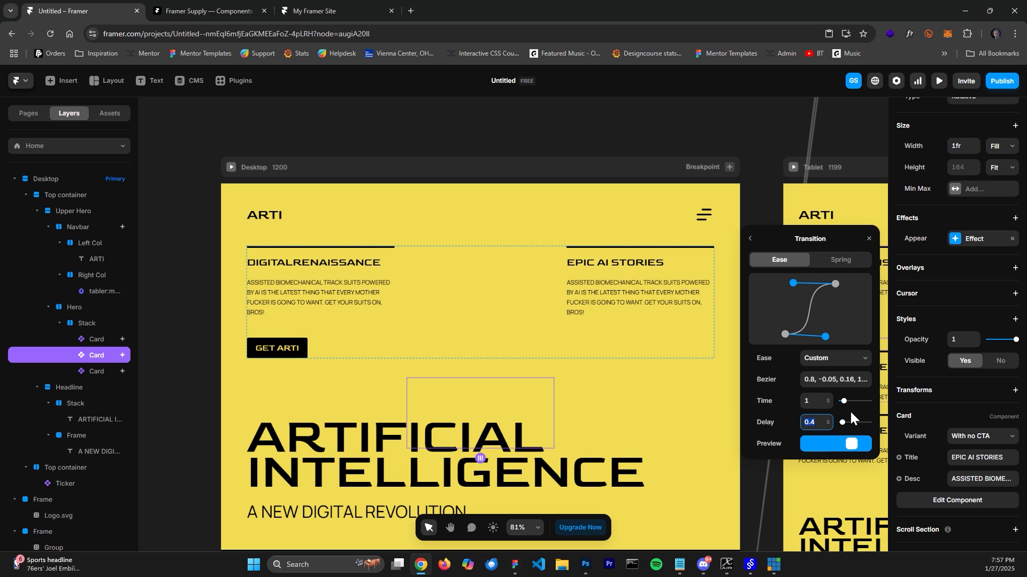
text(.6)
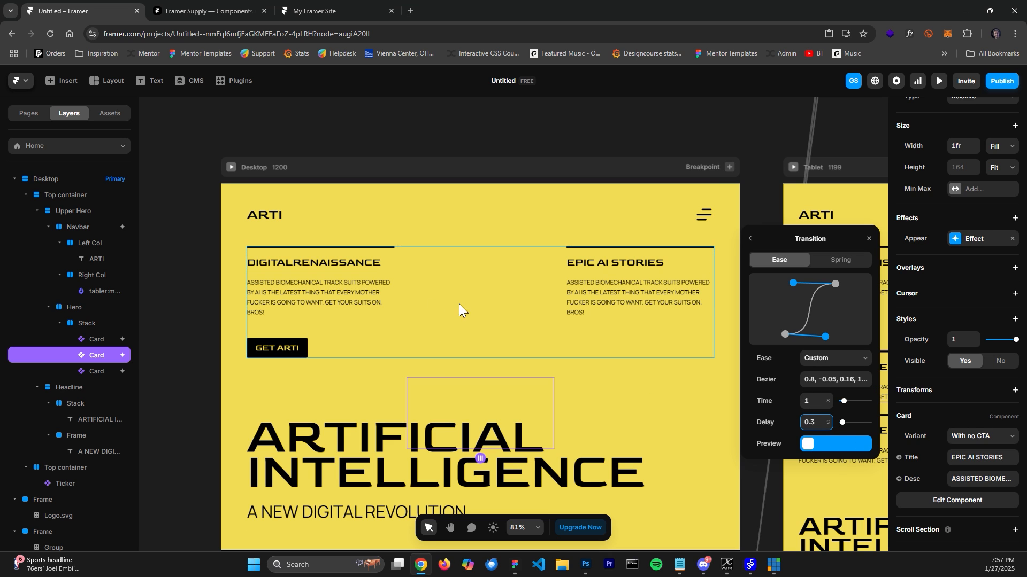
Set the third hero card's transition delay to 0.4 seconds
click(624, 297)
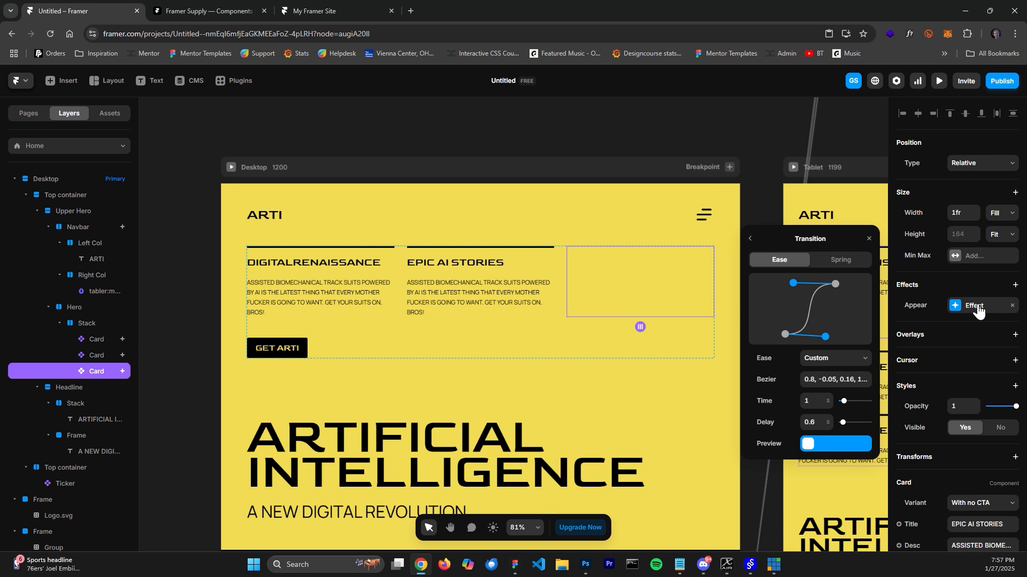
click(807, 424)
key(BackSpace)
text(0.3)
key(Up)
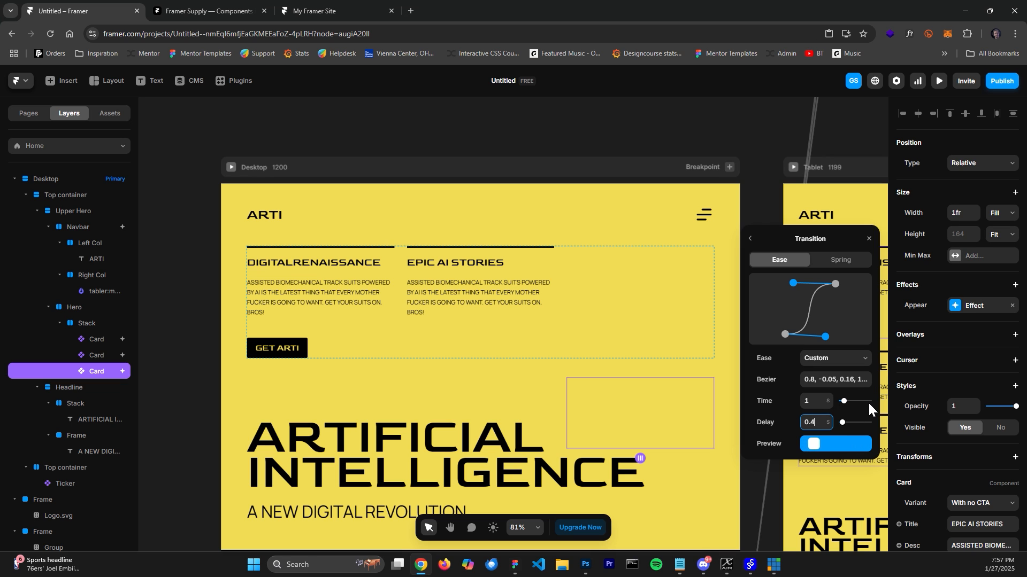
Preview the desktop page, replay the staggered entrance of the three hero cards, and return to the canvas
click(939, 81)
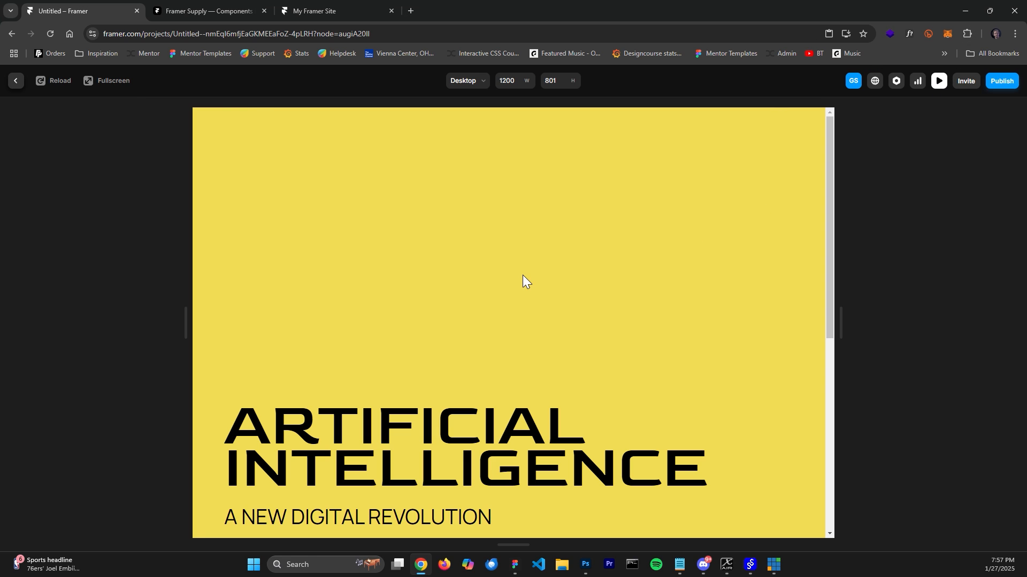
click(56, 81)
click(58, 83)
click(18, 82)
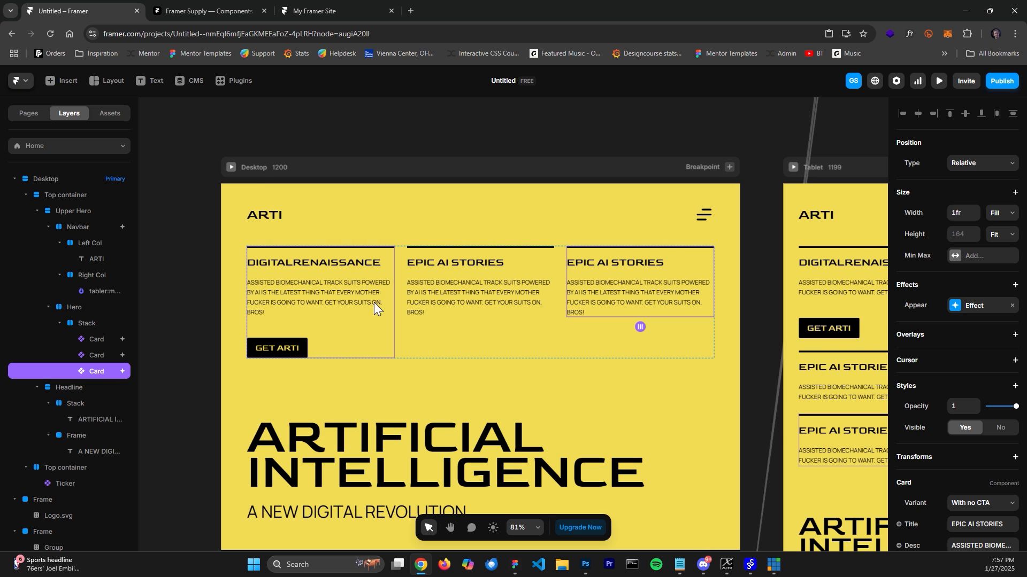
Add an Appear effect with the Slide In Top preset to the ARTIFICIAL INTELLIGENCE headline text
click(453, 447)
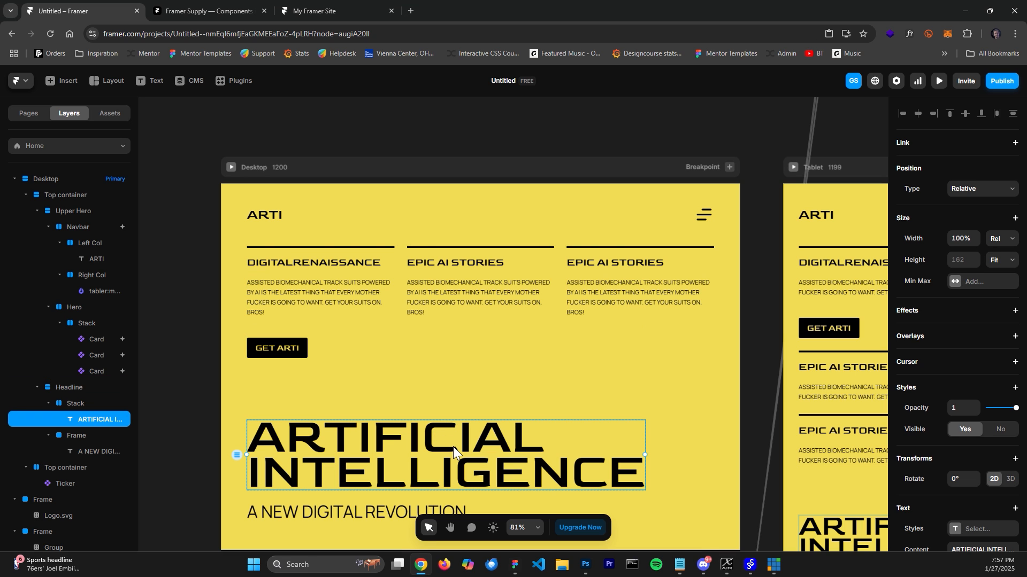
click(75, 405)
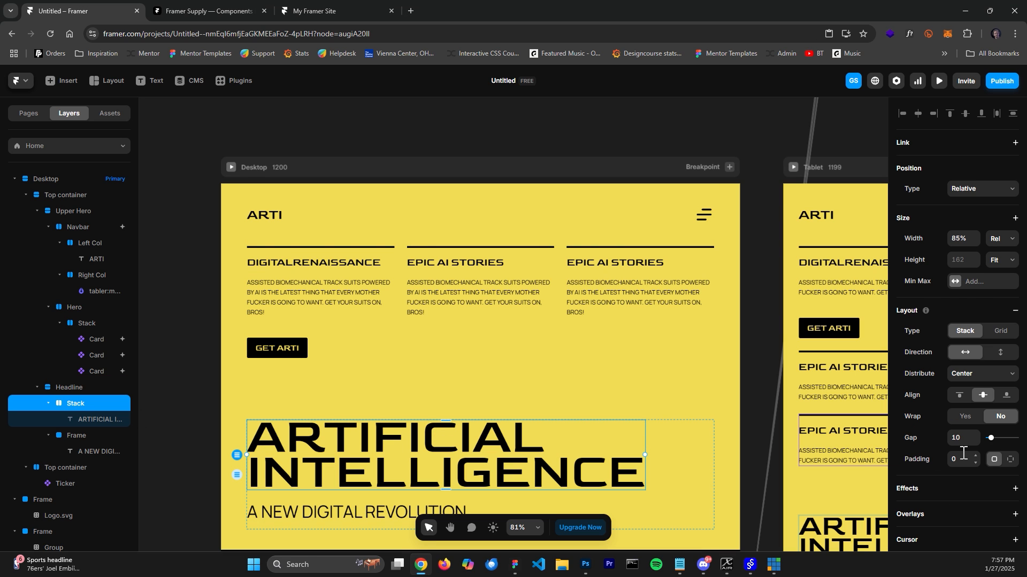
scroll(971, 449, down, 5)
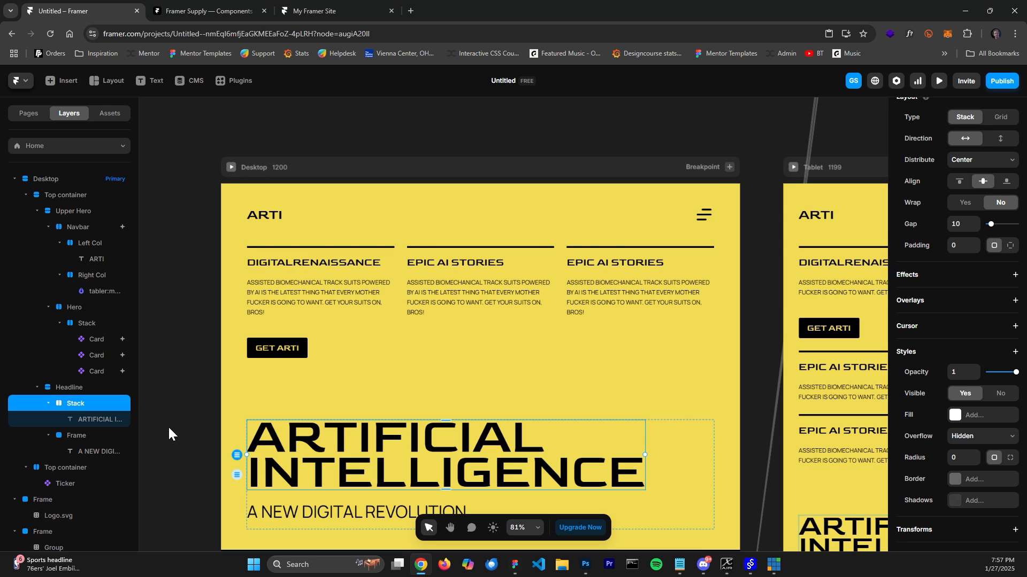
click(85, 420)
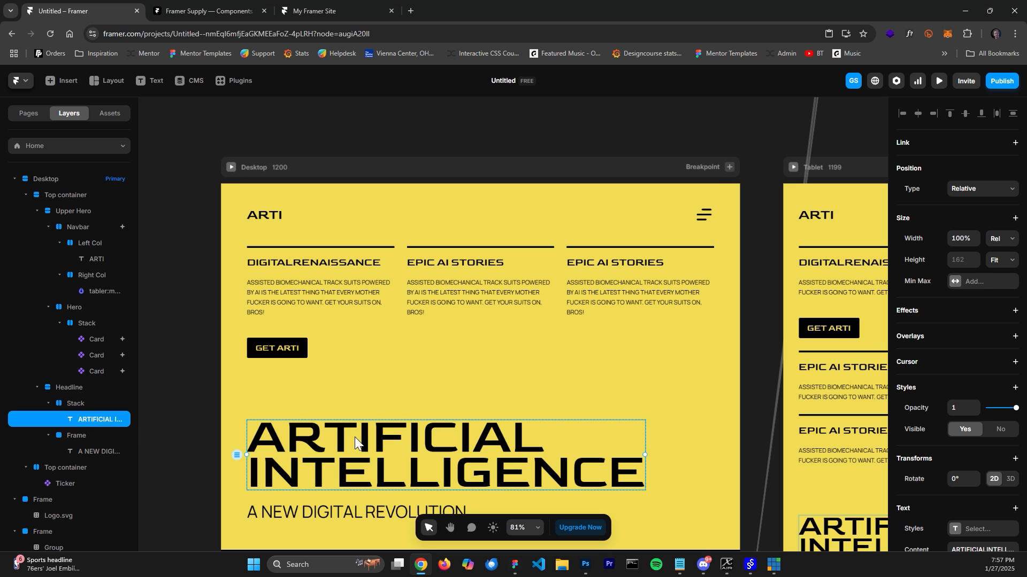
scroll(989, 471, down, 4)
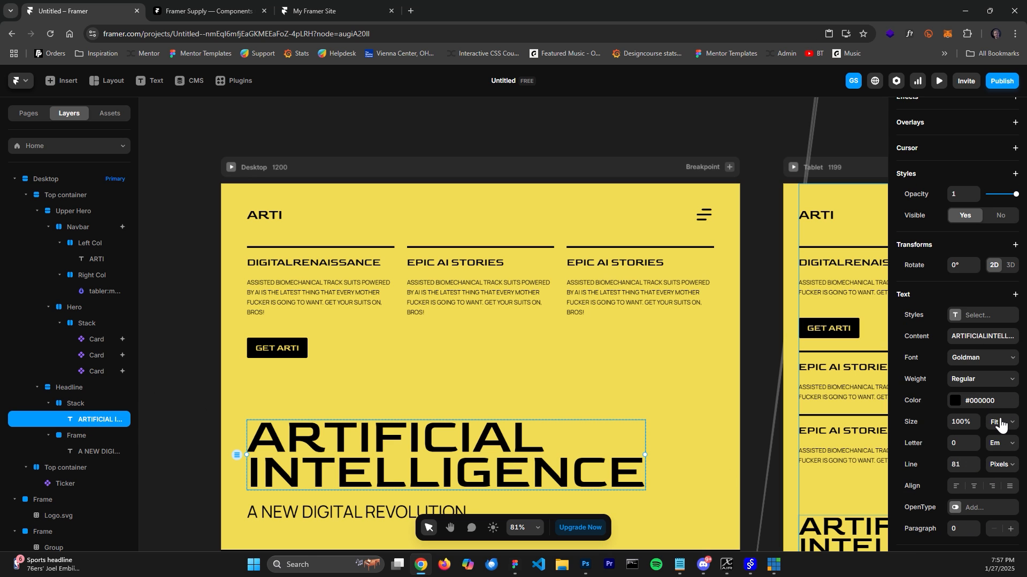
scroll(1001, 425, up, 4)
click(1015, 311)
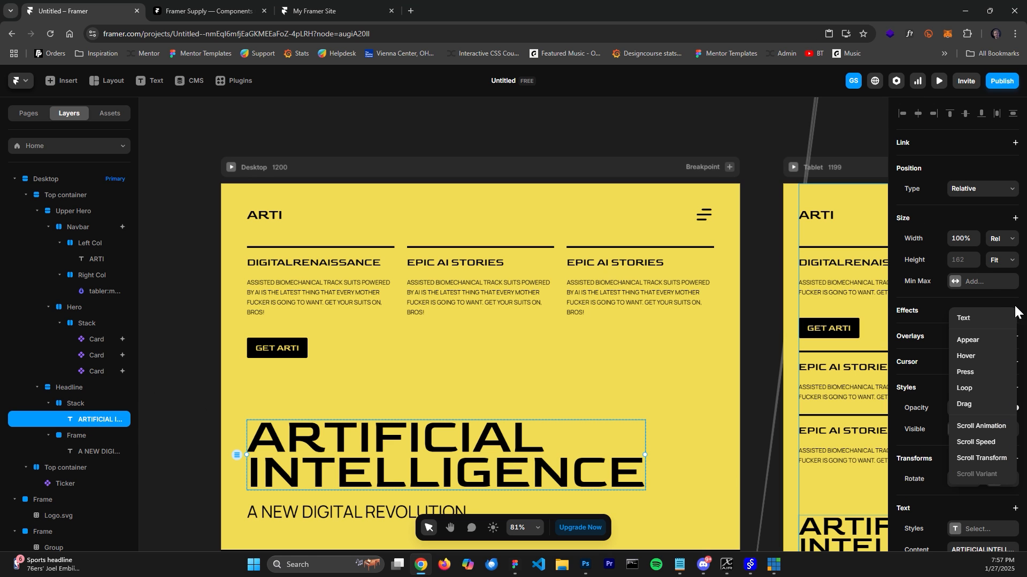
click(982, 342)
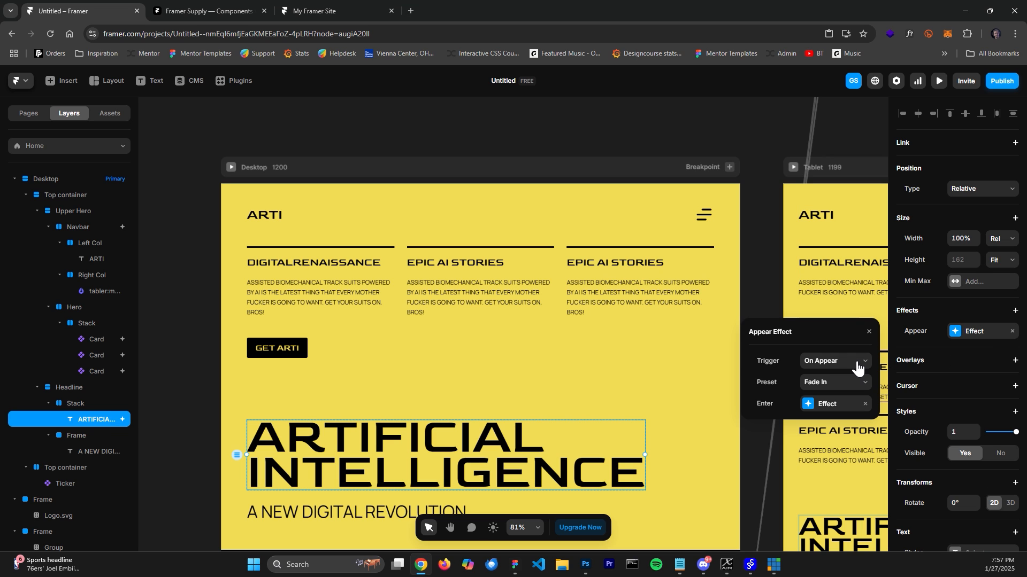
click(838, 394)
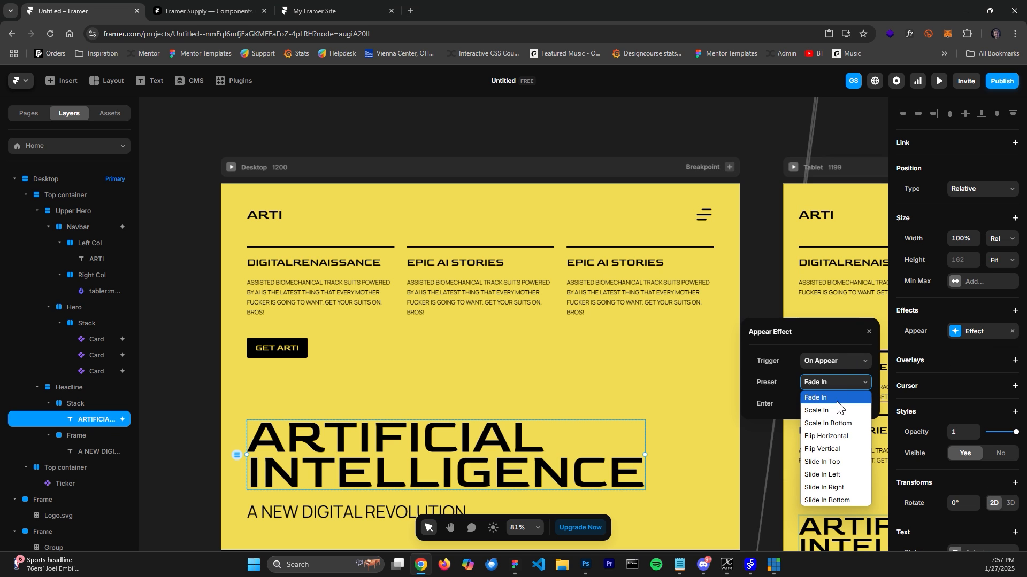
click(837, 461)
Set the headline's enter effect to opacity 1 and a vertical offset of -200
click(837, 410)
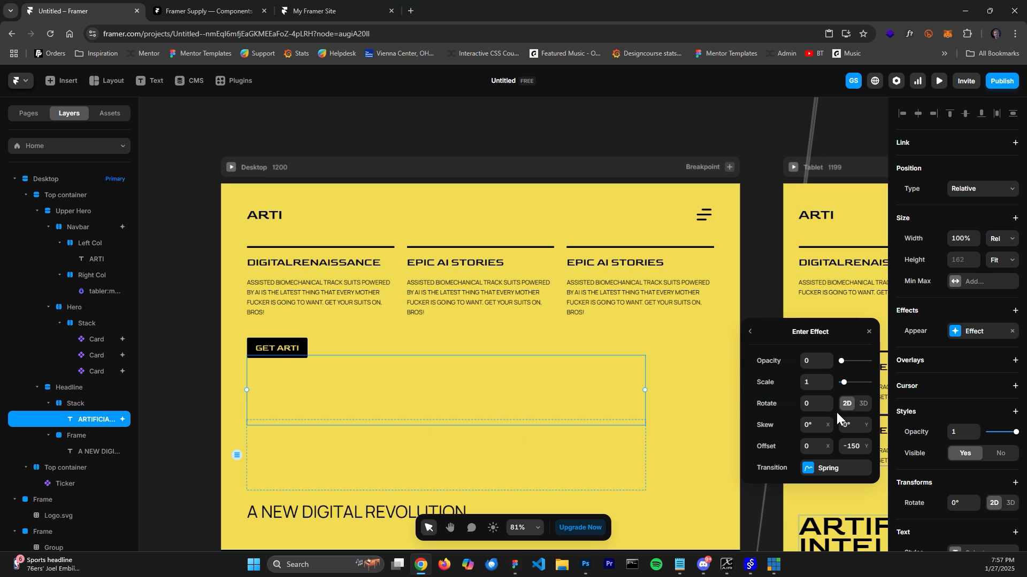
drag(842, 362, 916, 371)
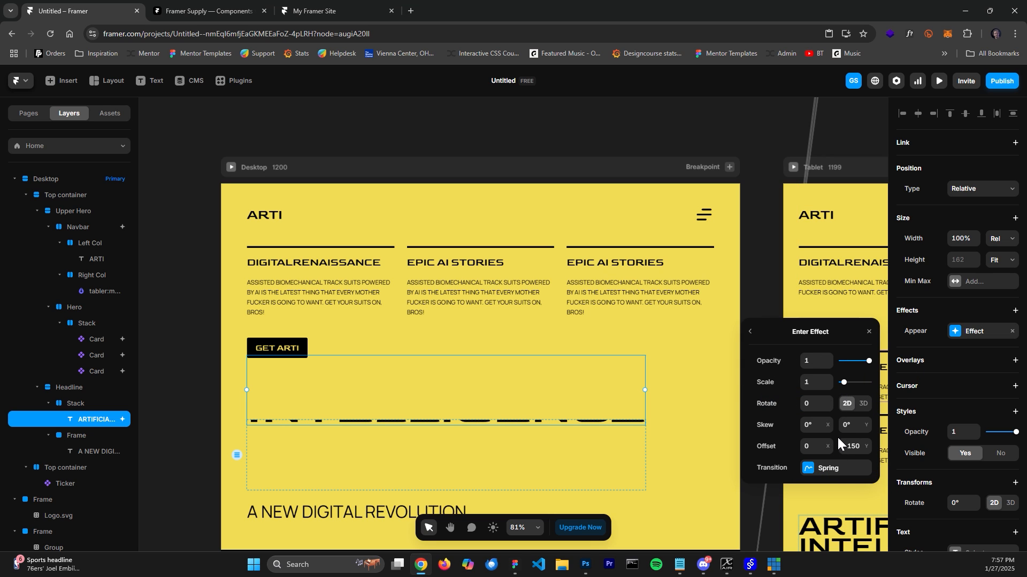
click(856, 448)
text(-200)
Switch the headline's enter transition to Ease with a time of 1 second and a 0.7-second delay, and preview the page
click(823, 466)
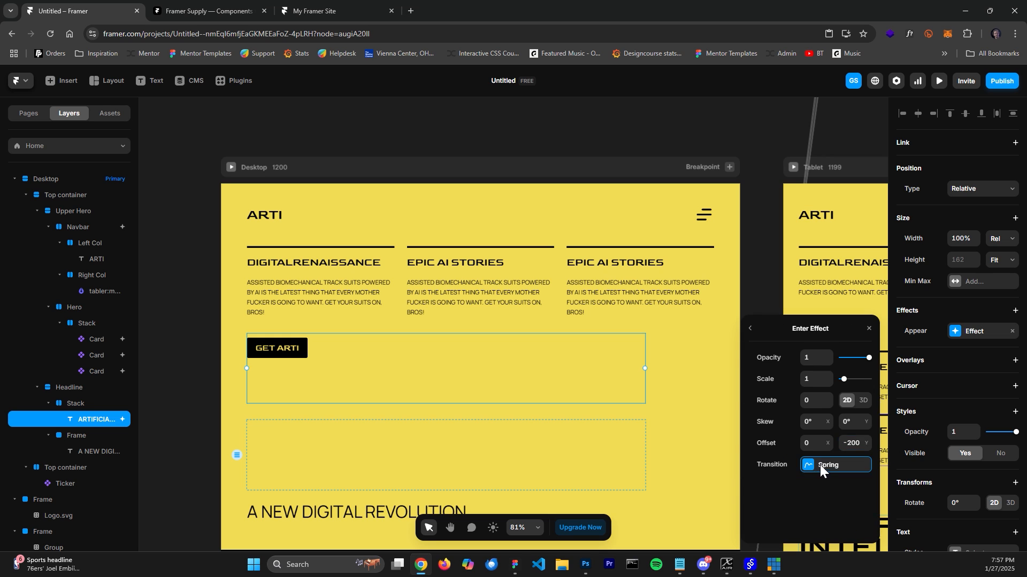
click(779, 349)
click(811, 485)
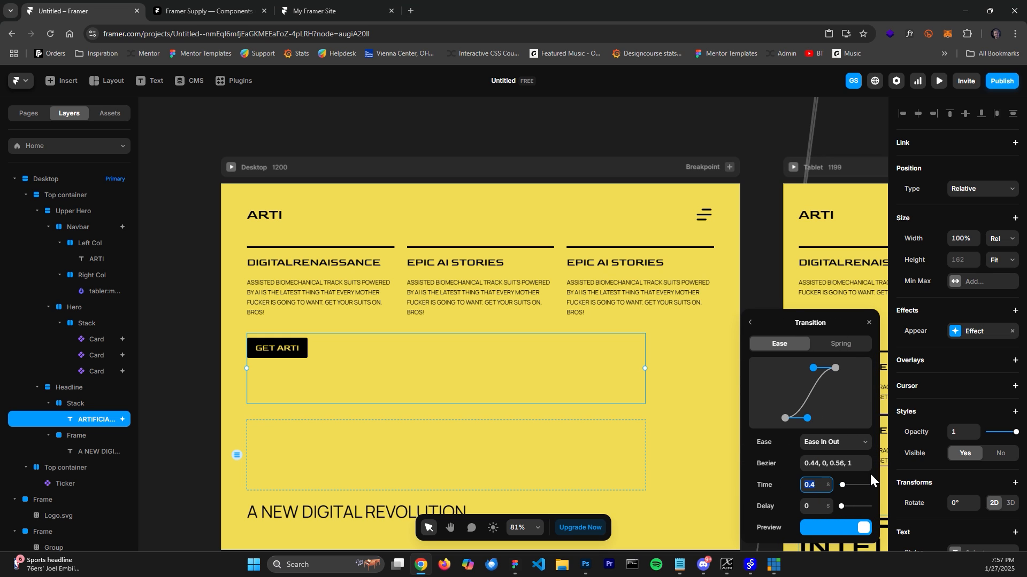
text(1)
key(Tab)
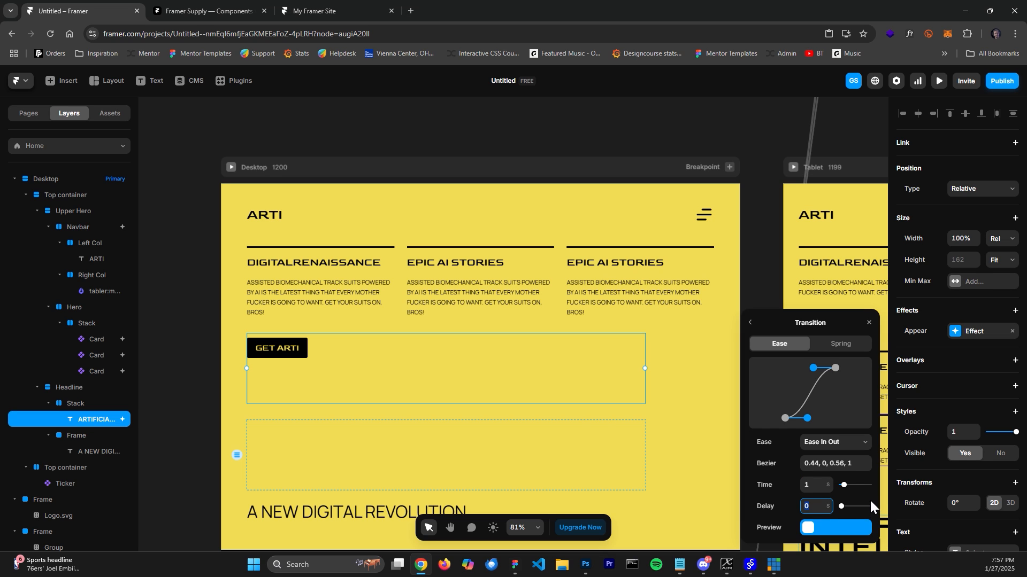
text(0.8)
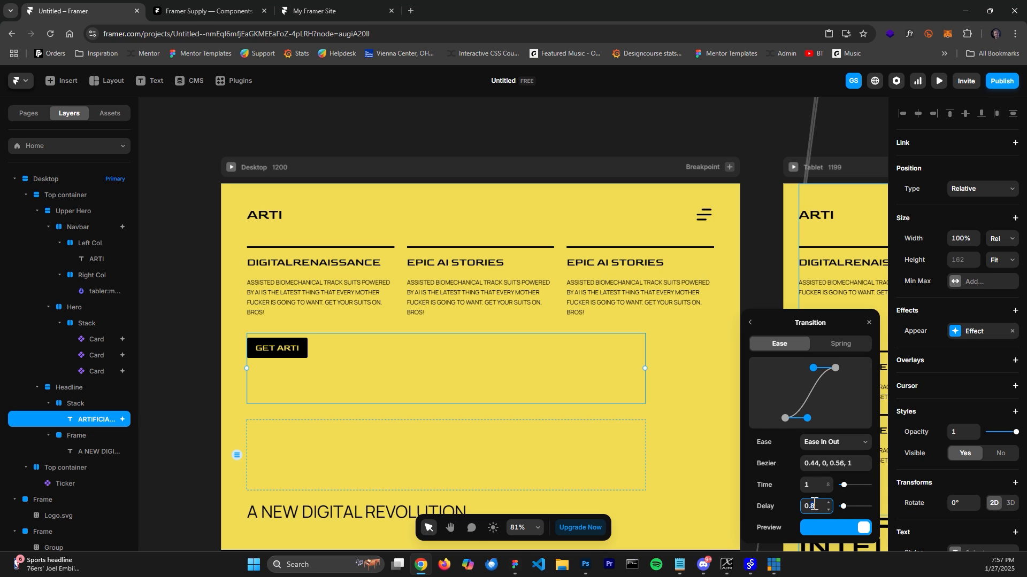
click(939, 80)
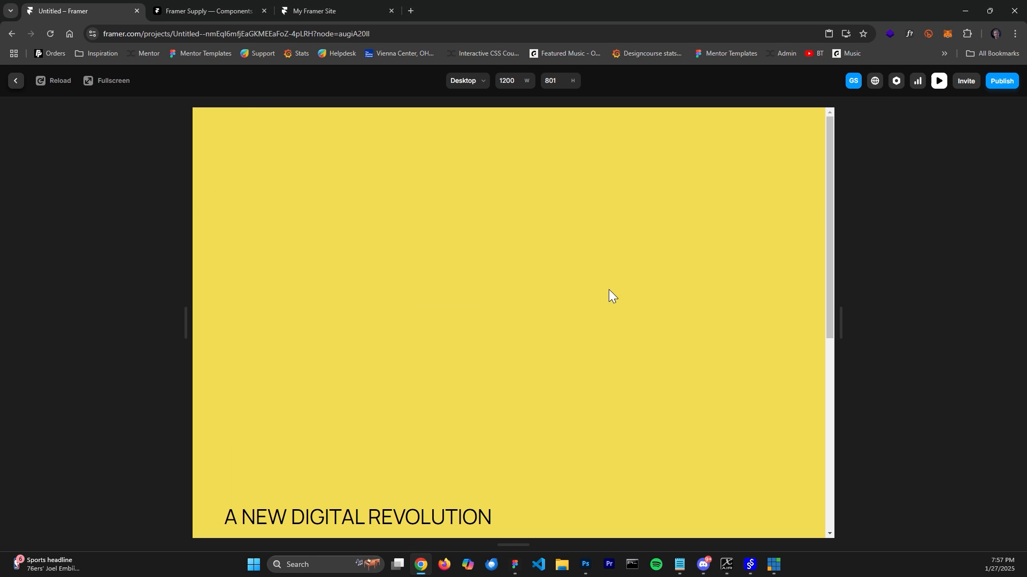
click(16, 81)
Reshape the headline transition's easing curve to a custom Bezier of 0.78, 0.02, 0.21, 1.02
click(969, 331)
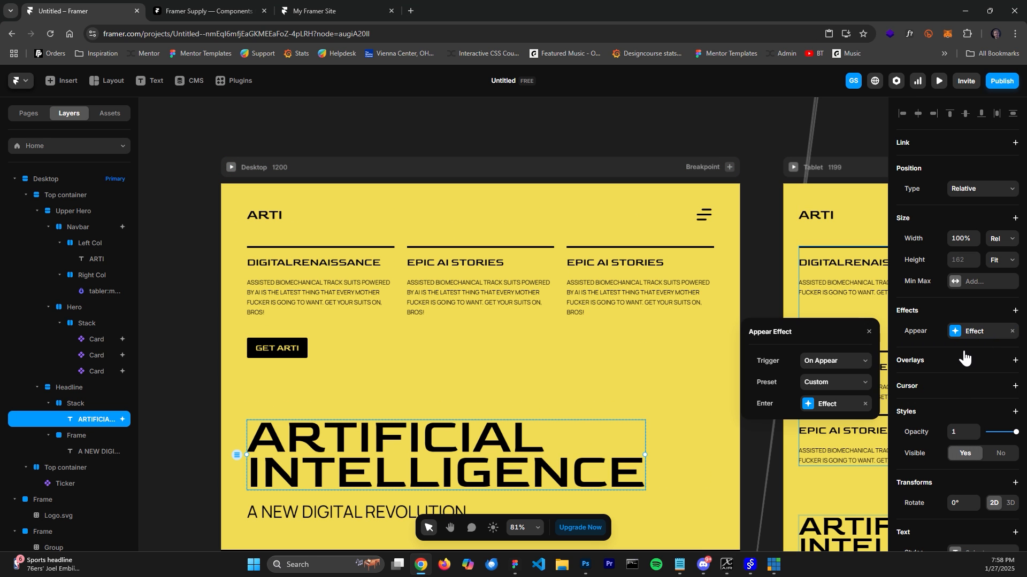
click(830, 403)
click(832, 463)
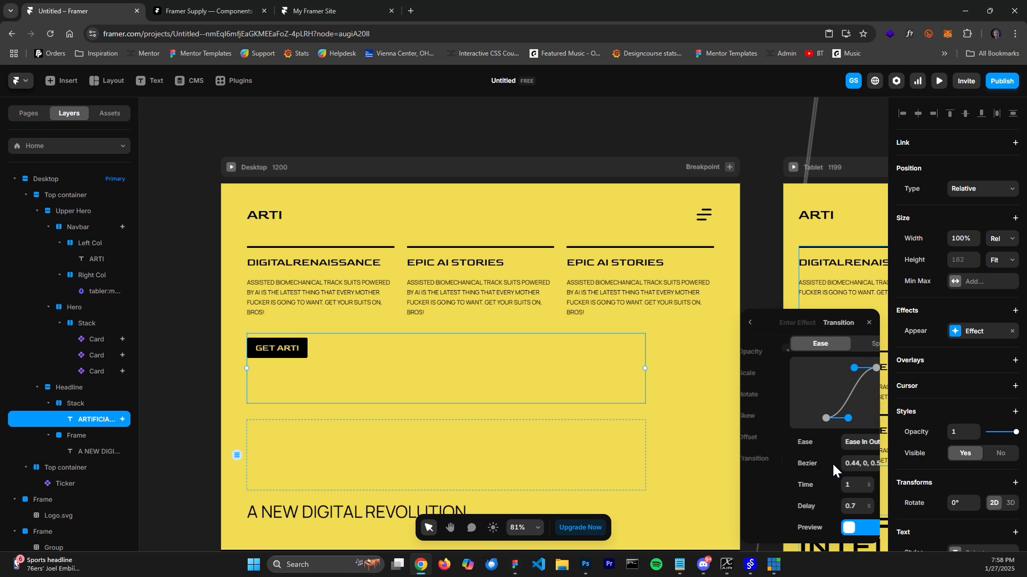
drag(813, 368, 795, 368)
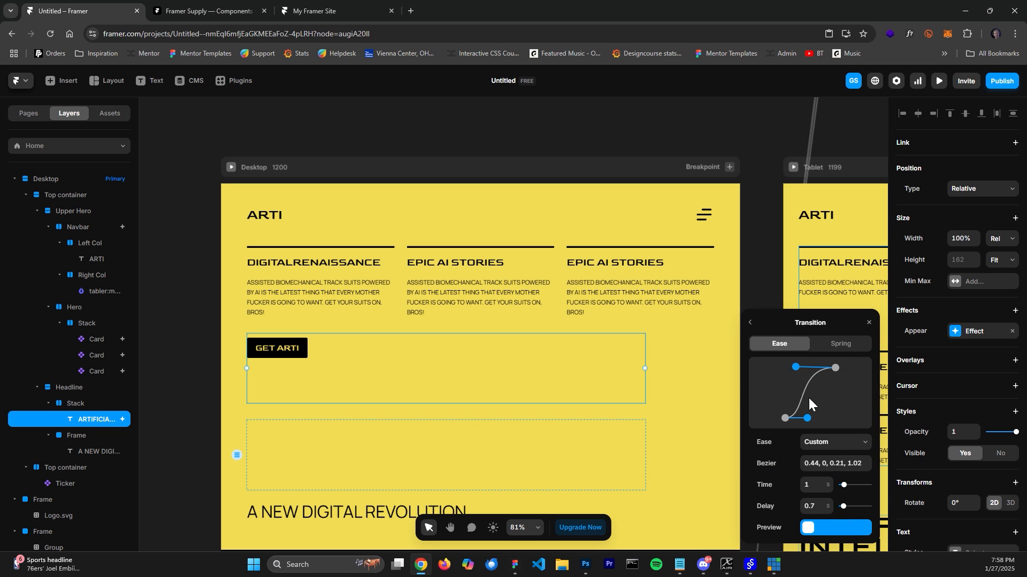
drag(810, 417, 822, 415)
Set the headline's transition delay to 0.5 seconds and replay the hero entrance in the preview
click(818, 507)
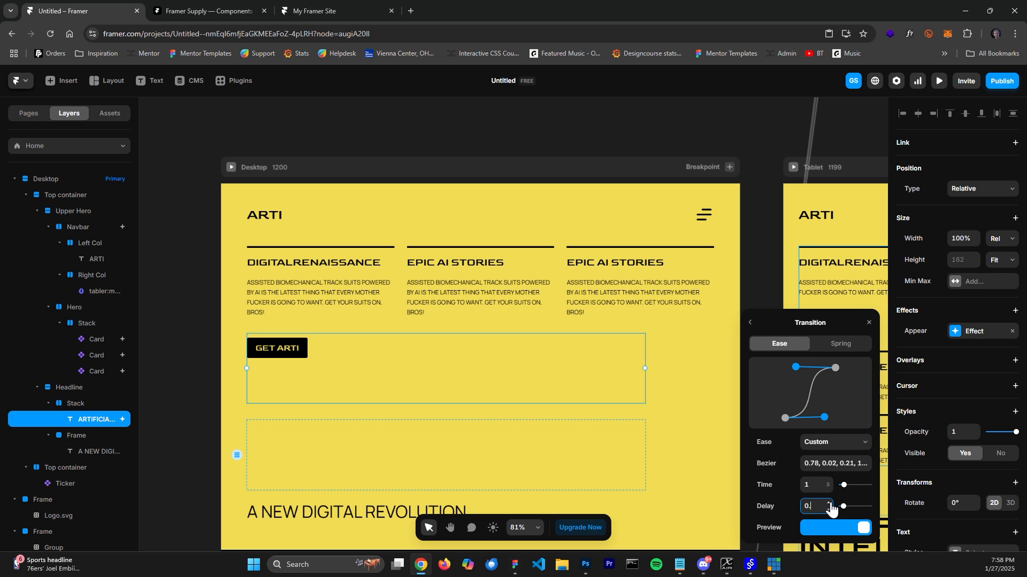
text(0.5)
click(938, 80)
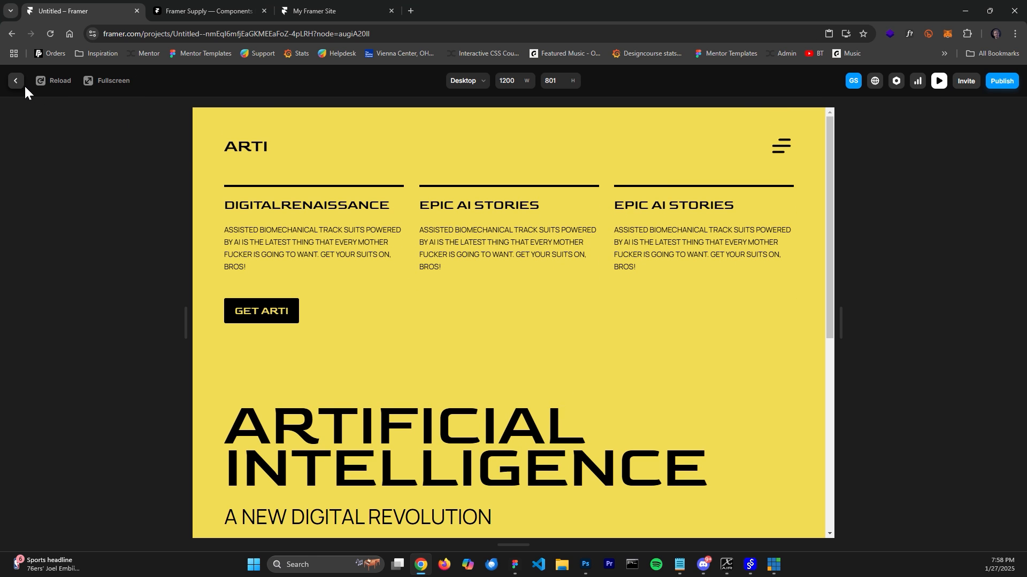
click(52, 82)
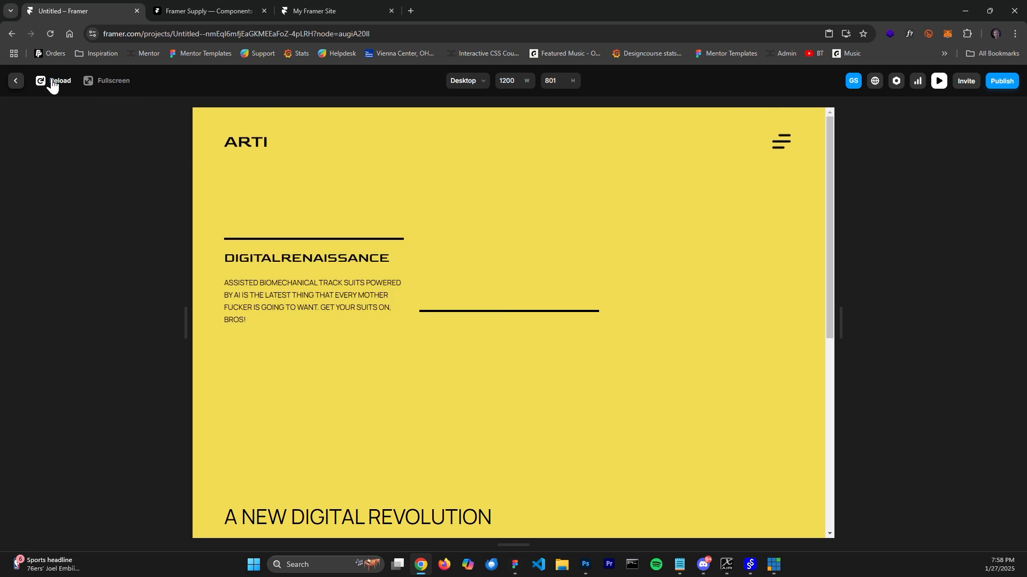
click(18, 83)
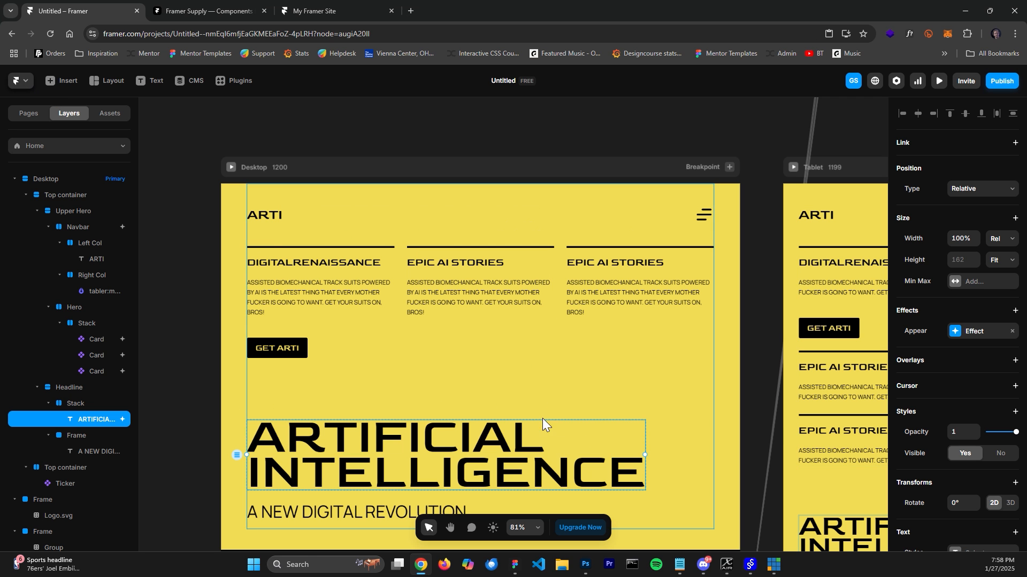
Set the vertical offset of the headline's enter effect to 200 and preview the page
click(966, 332)
click(813, 384)
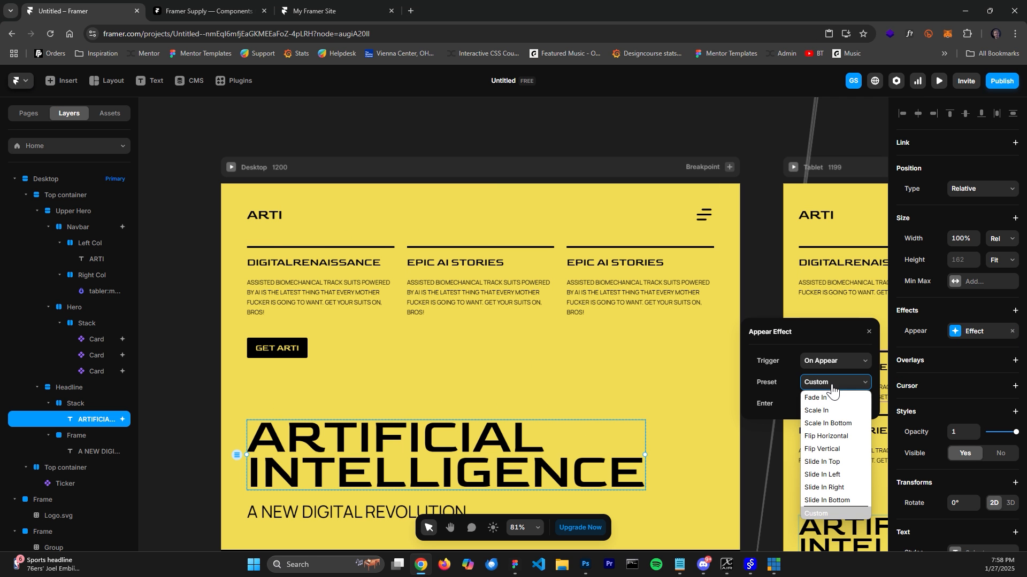
click(826, 391)
click(827, 405)
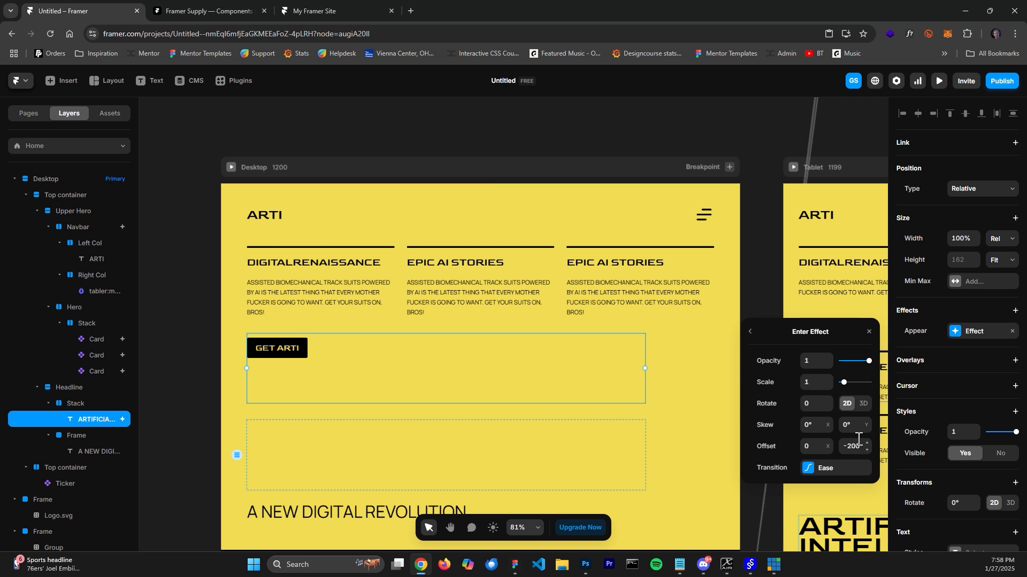
click(853, 446)
text(200)
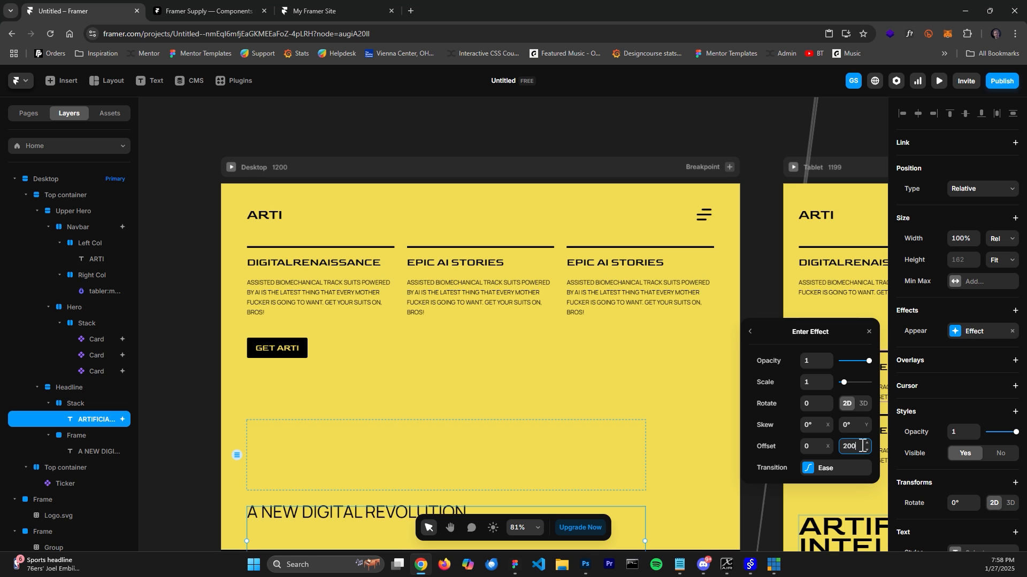
click(937, 84)
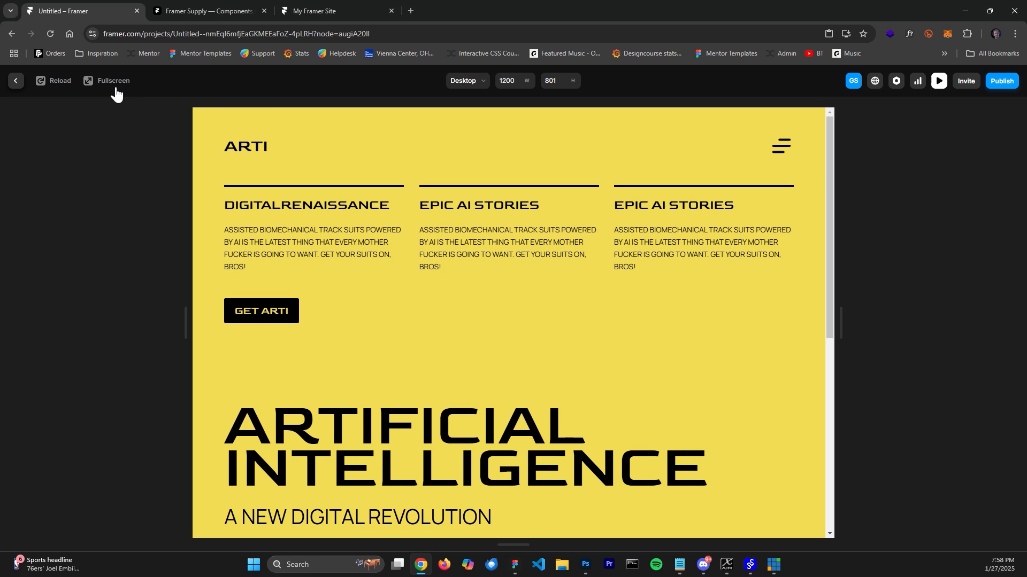
click(16, 80)
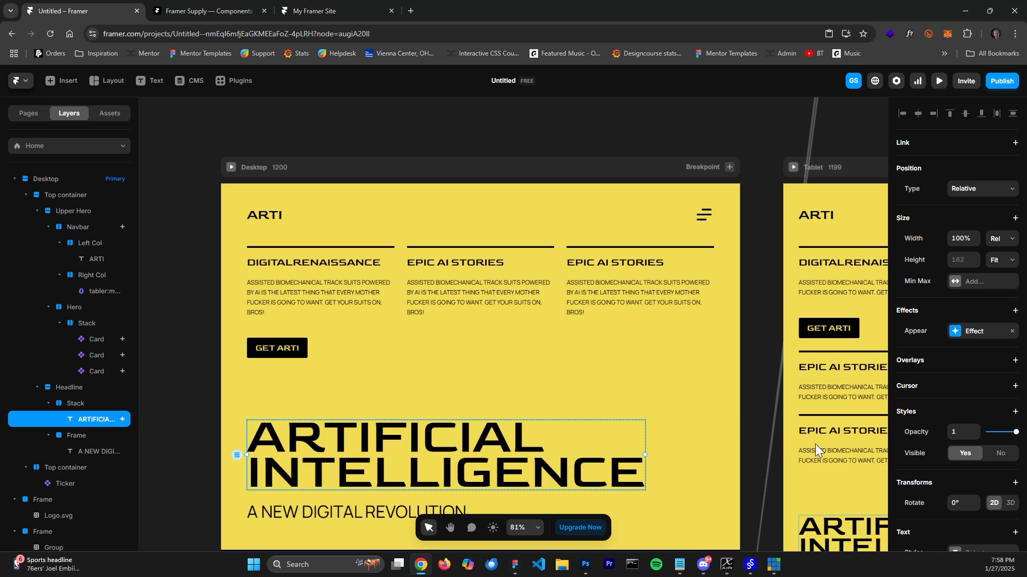
Set the headline's transition delay to 0.2 seconds, replay the hero entrance in the preview, and return to the canvas
click(966, 338)
click(820, 403)
click(835, 475)
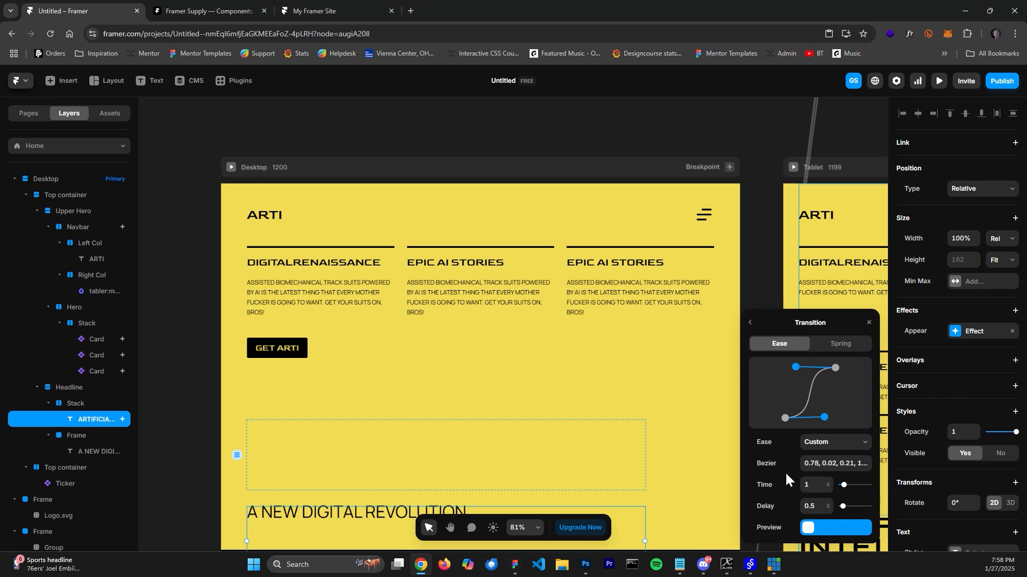
click(814, 509)
text(0.2)
click(939, 81)
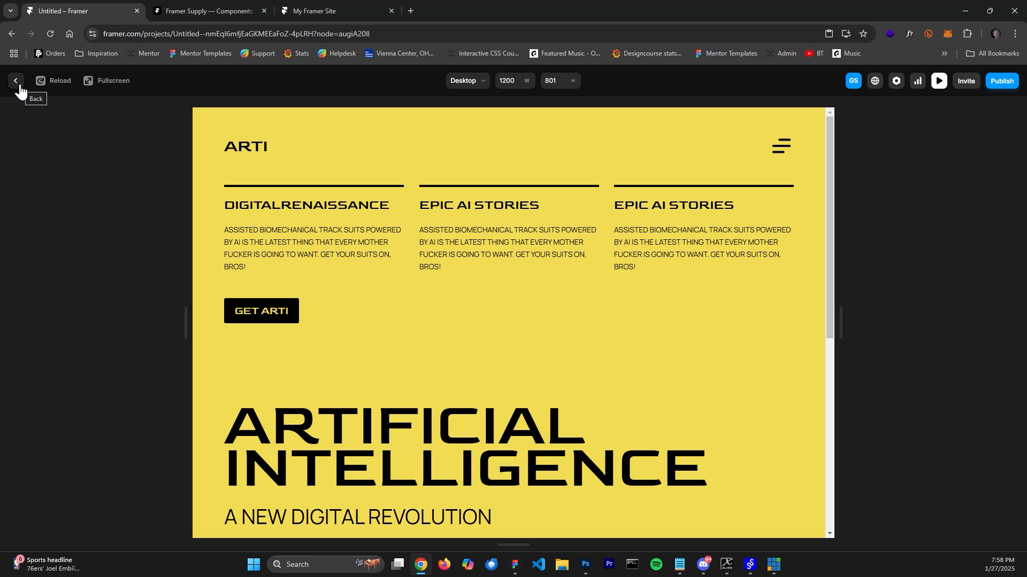
click(63, 87)
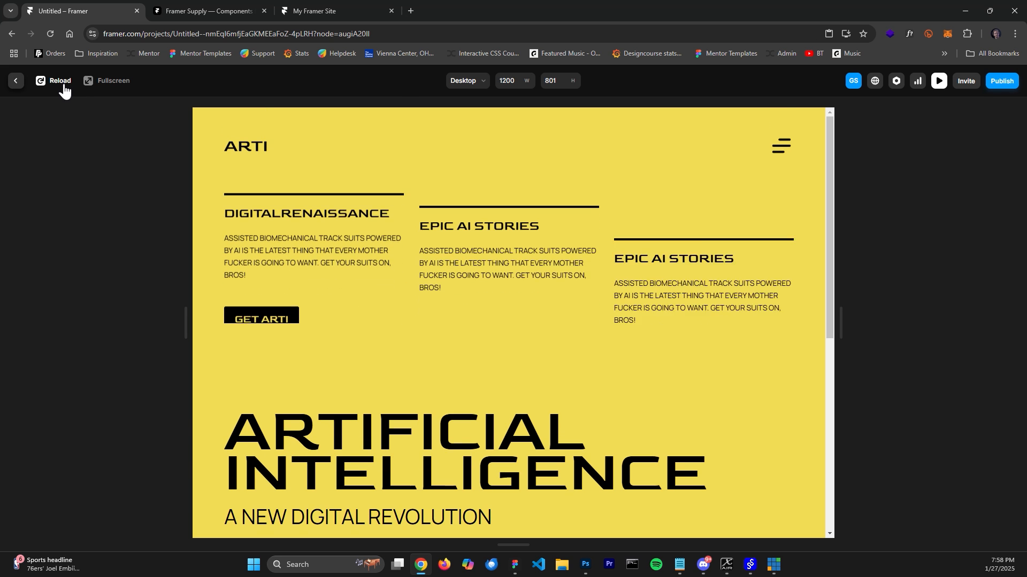
click(63, 87)
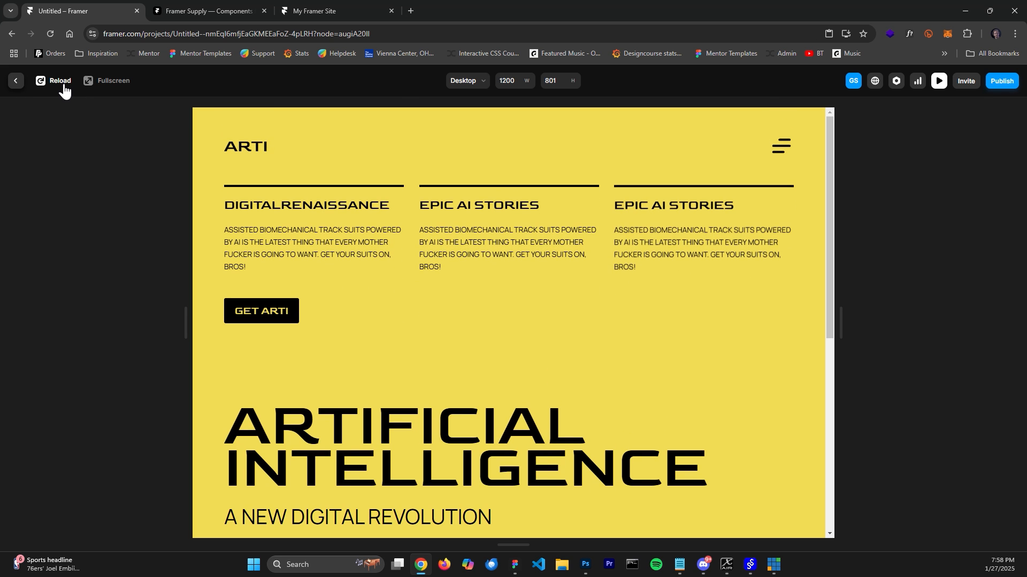
click(16, 85)
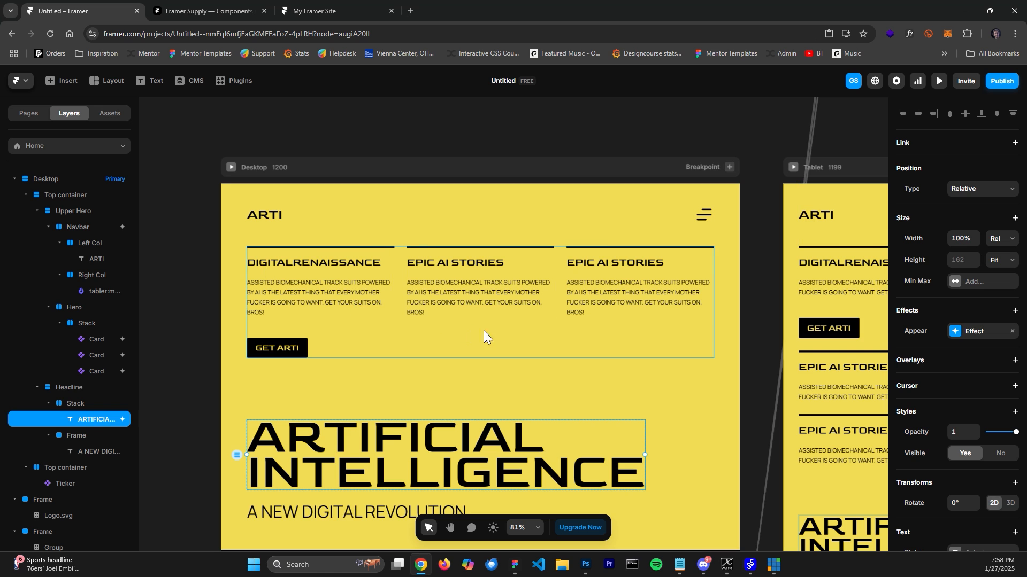
Copy the ARTIFICIAL INTELLIGENCE headline's Appear effect and paste it onto the A NEW DIGITAL REVOLUTION subheading on the desktop breakpoint
scroll(500, 337, down, 1)
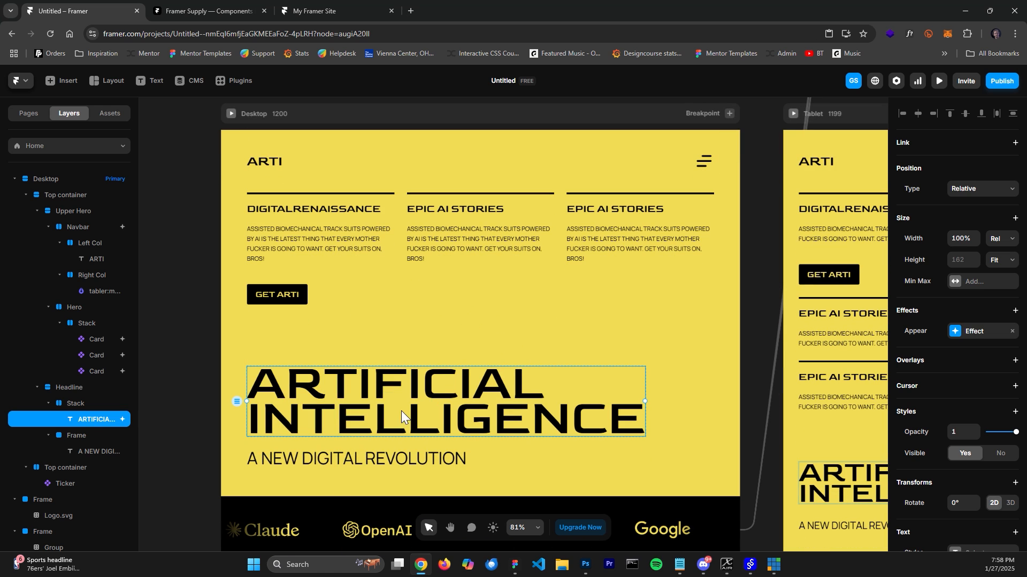
click(405, 460)
scroll(427, 456, down, 1)
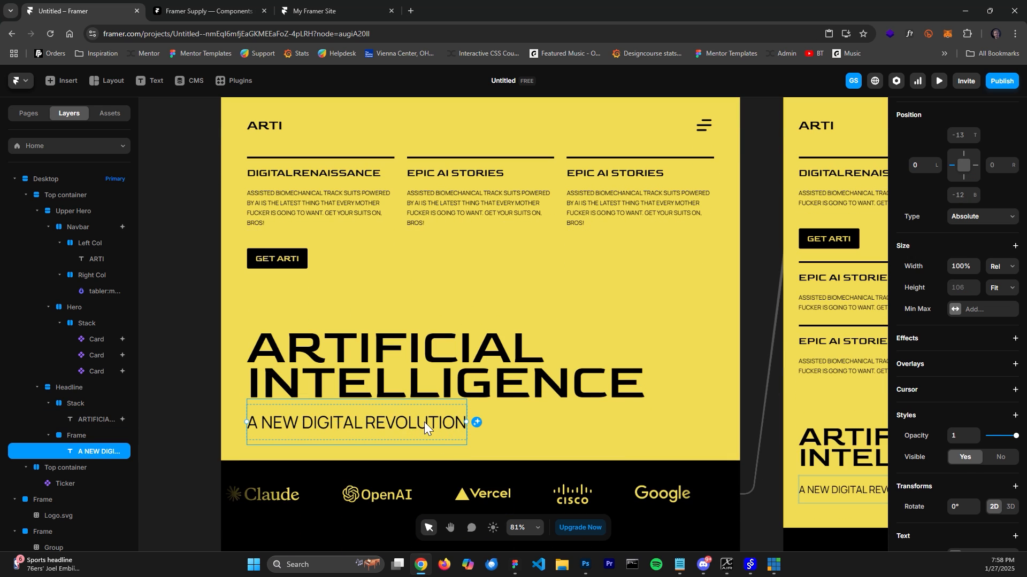
scroll(425, 421, down, 1)
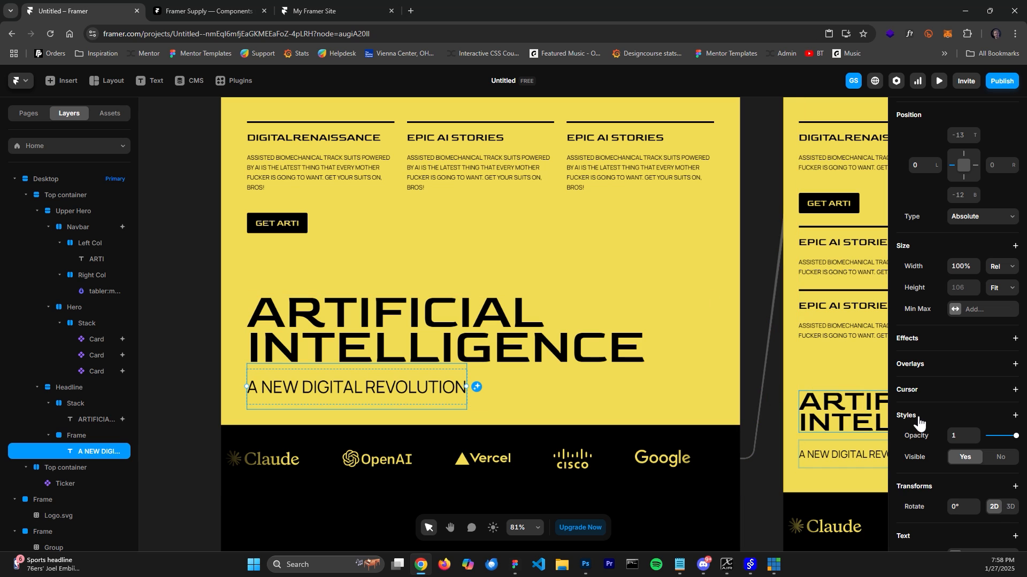
click(94, 419)
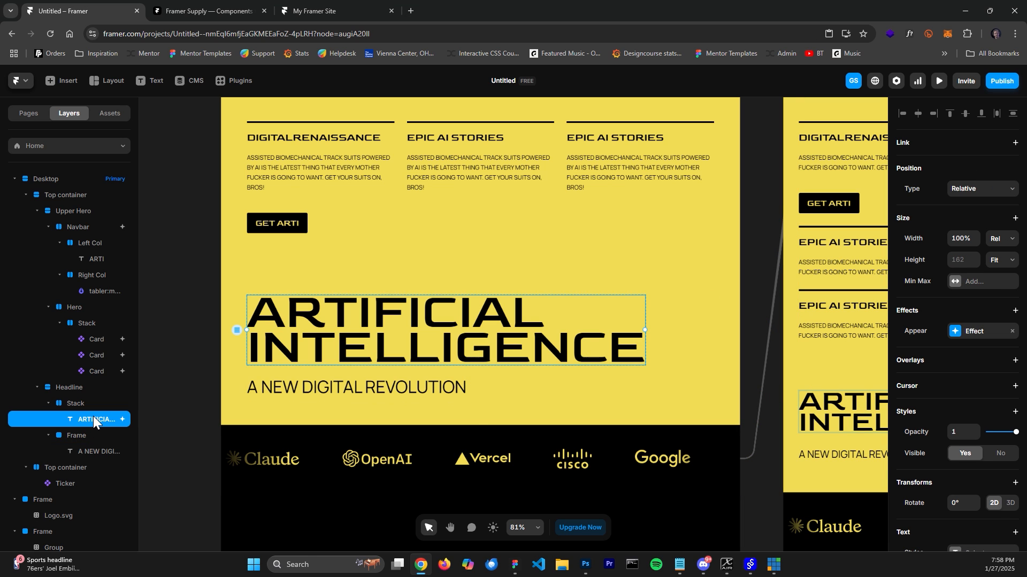
click(1015, 310)
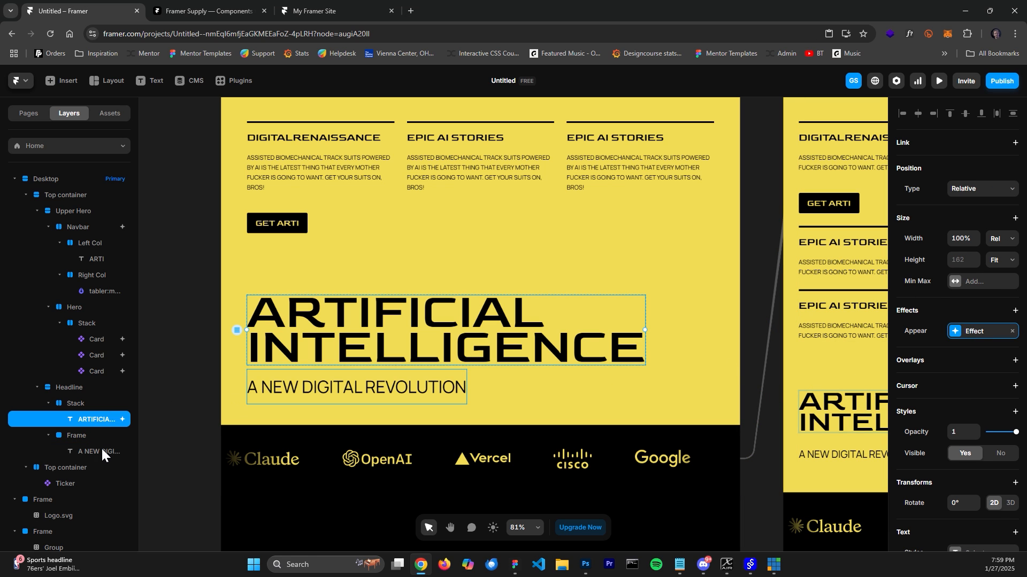
click(634, 396)
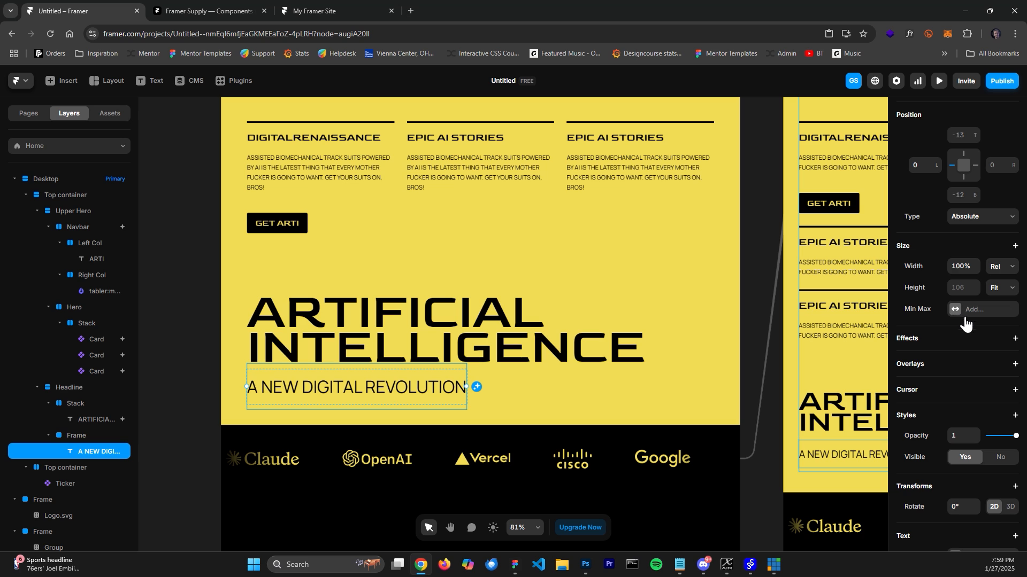
click(930, 340)
click(951, 346)
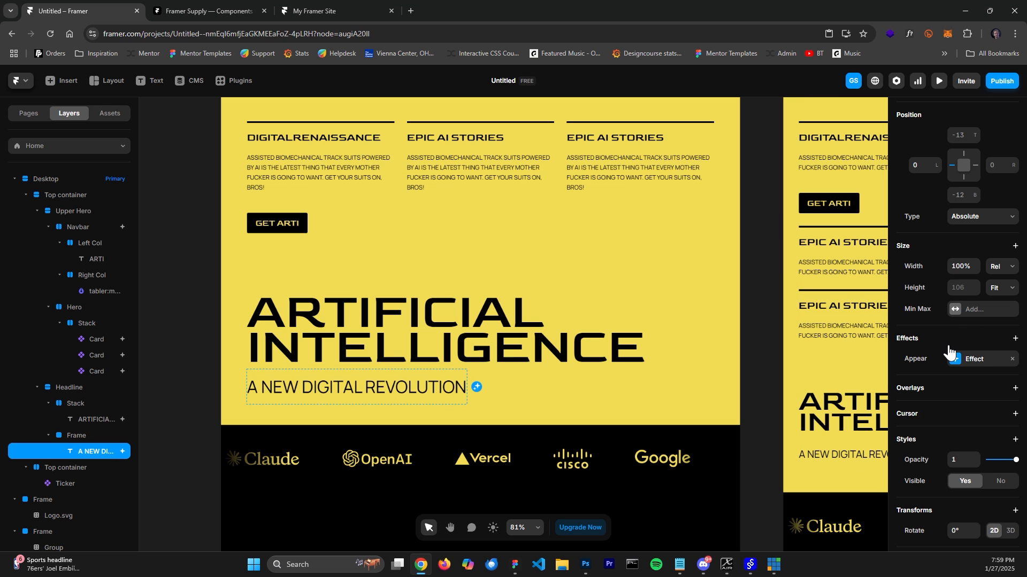
Set the transition delay of the subheading's enter effect to 0.3 seconds
click(974, 358)
click(806, 433)
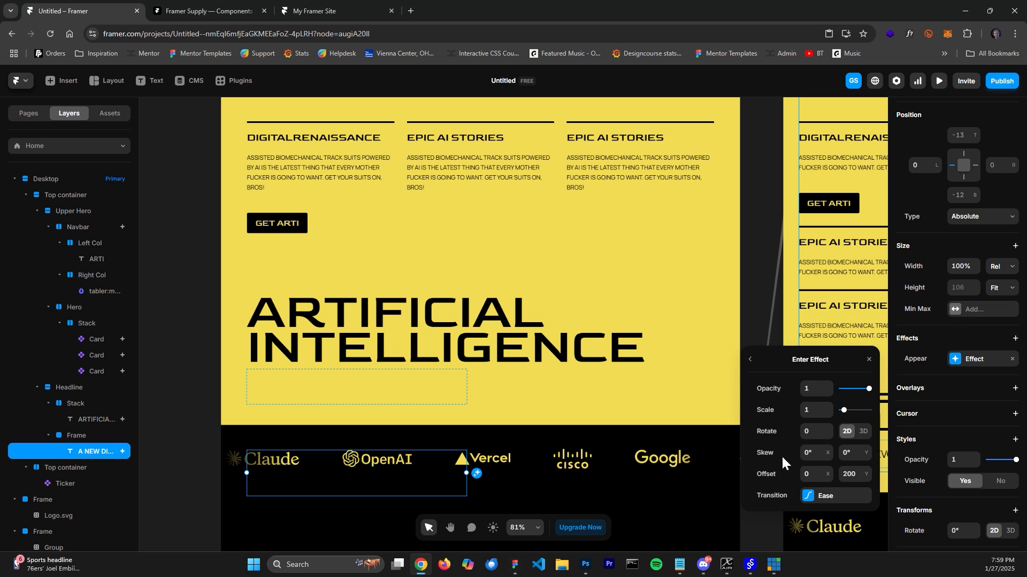
click(803, 495)
click(817, 507)
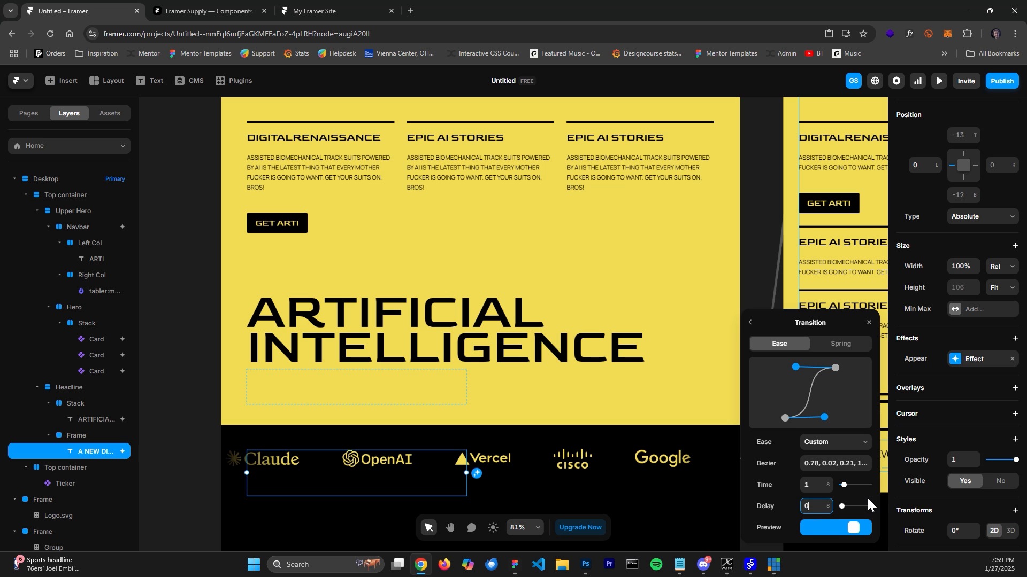
text(0.3)
click(761, 193)
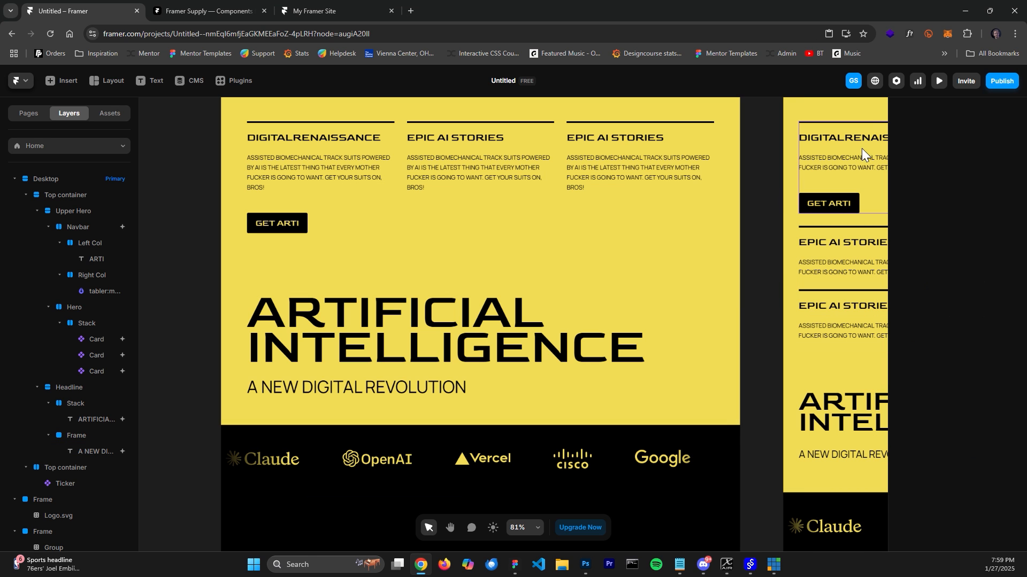
Preview the page, replay the hero entrance with the subheading animation, and return to the canvas
click(939, 81)
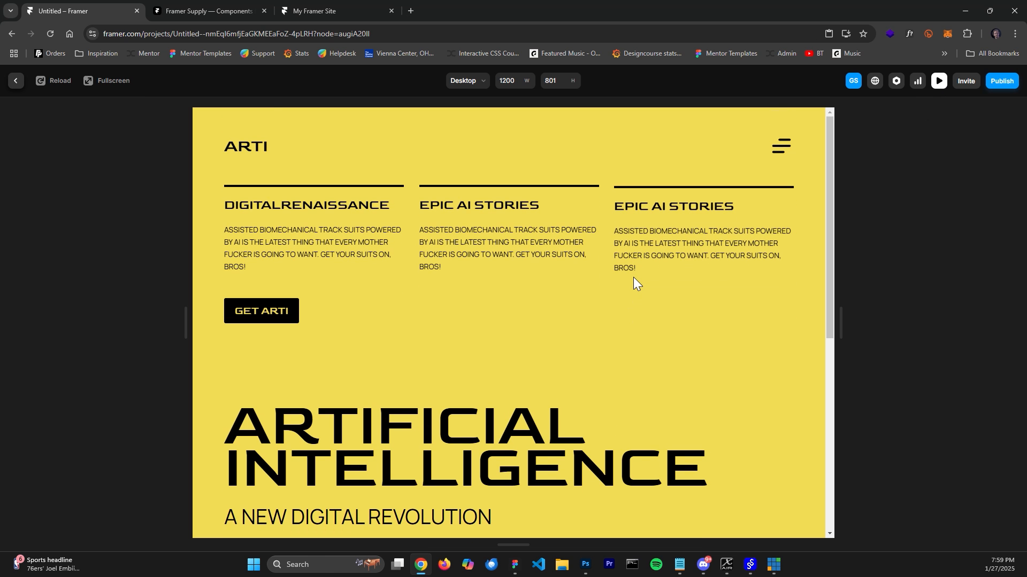
scroll(617, 283, down, 3)
scroll(617, 283, up, 3)
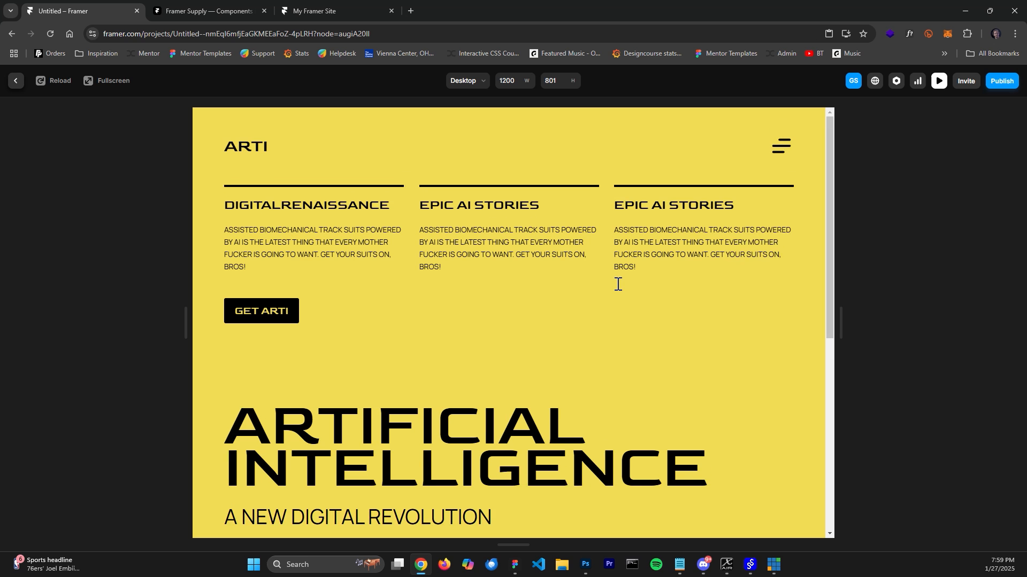
scroll(617, 283, down, 3)
scroll(617, 284, up, 3)
click(43, 83)
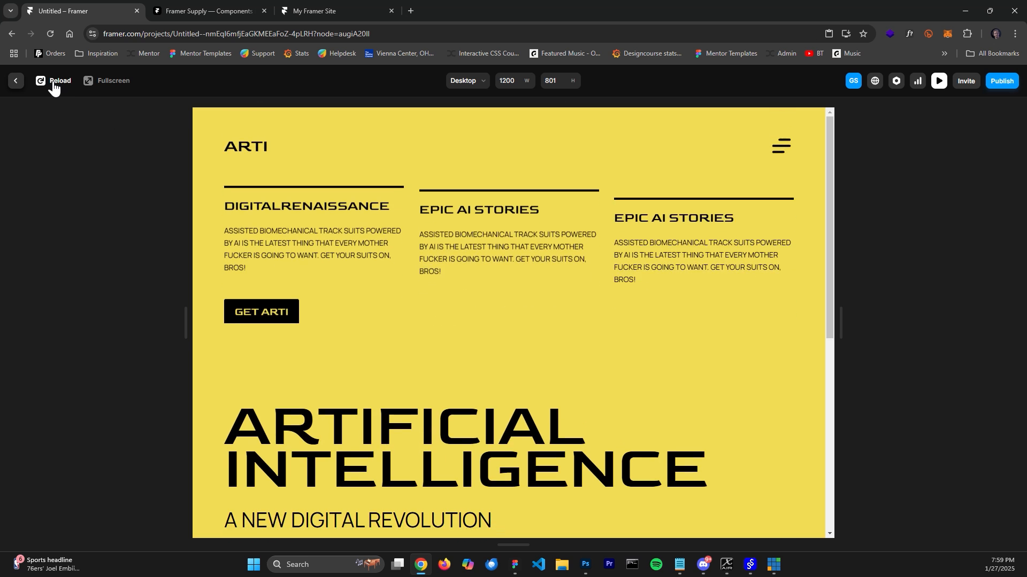
click(22, 85)
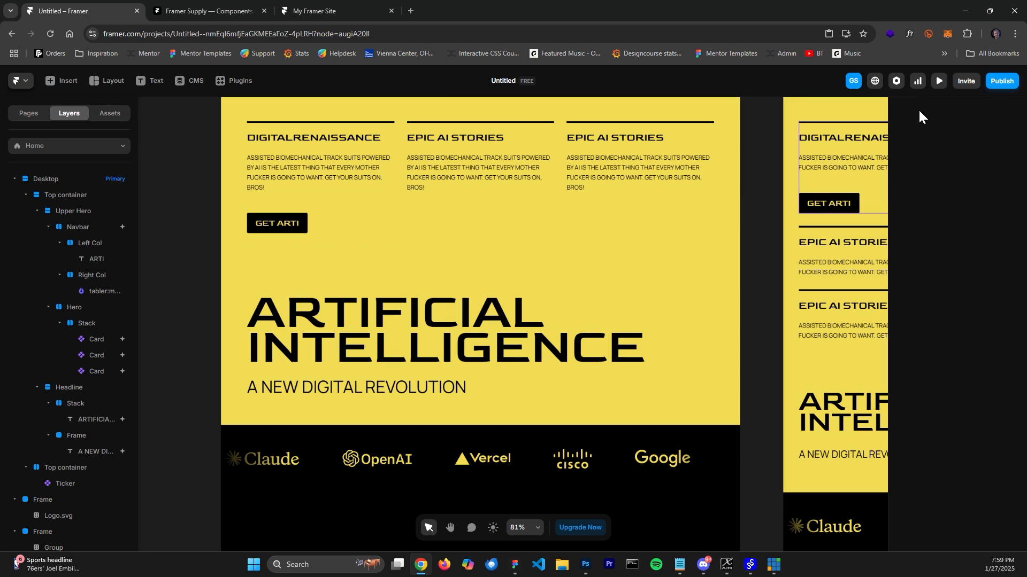
Publish the updated project, open the live site at real-companies-425734.framer.app, and reload it to replay the hero entrance
click(1000, 81)
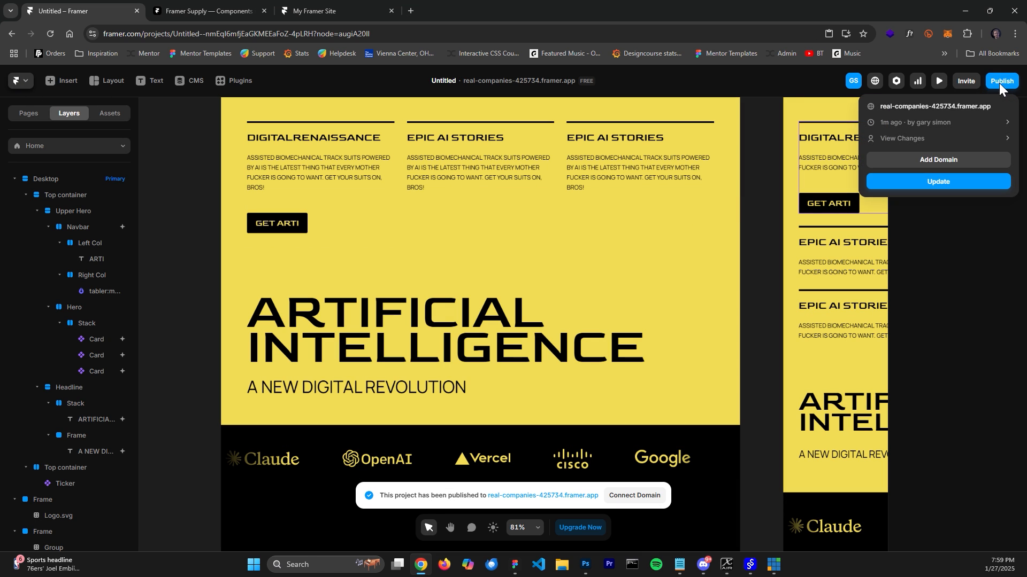
click(909, 107)
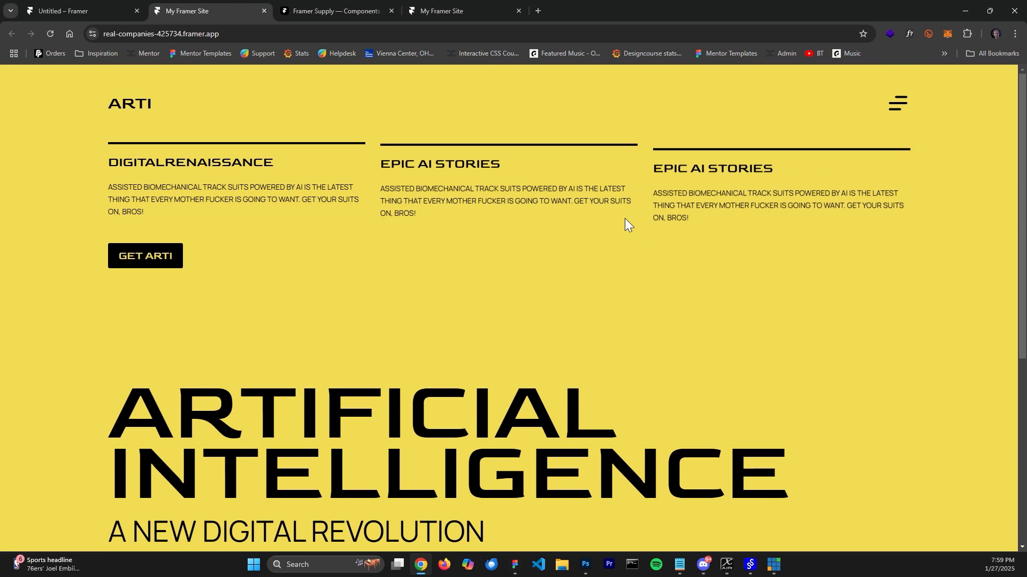
click(47, 35)
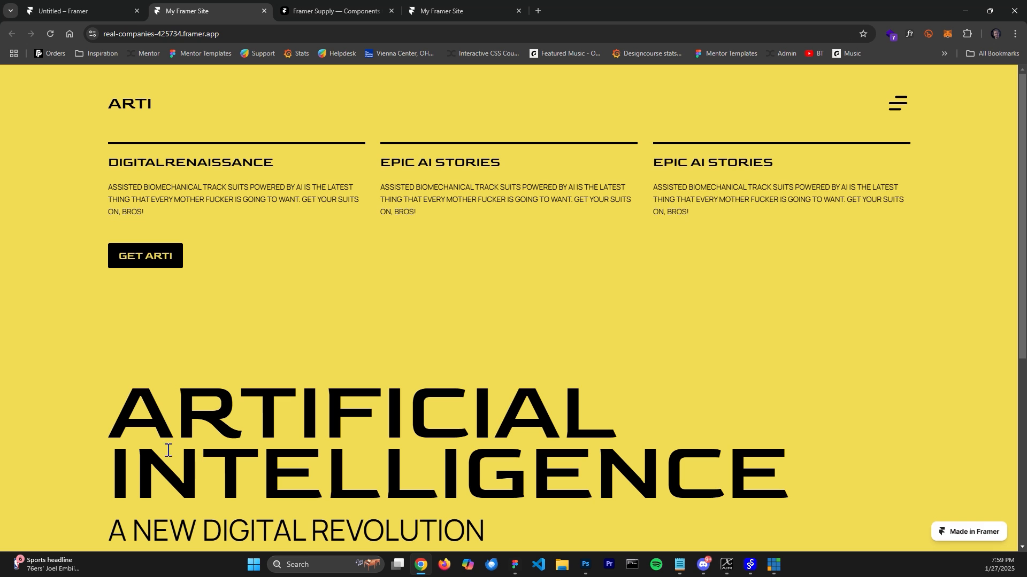
click(50, 34)
Check the live site's hero entrance at smaller browser window sizes, reloading at each size, and maximize the window again
double_click(798, 4)
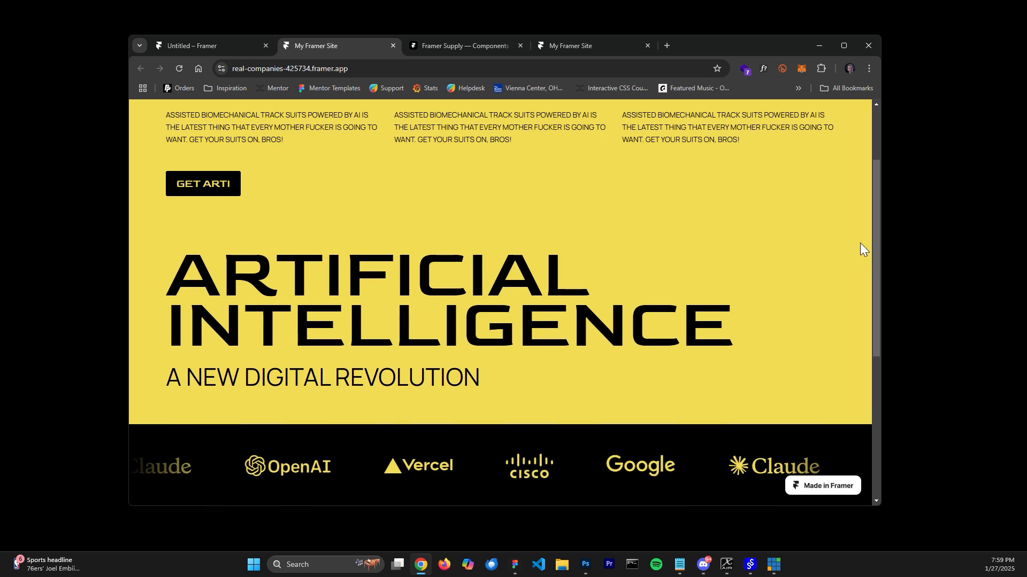
drag(881, 239, 843, 255)
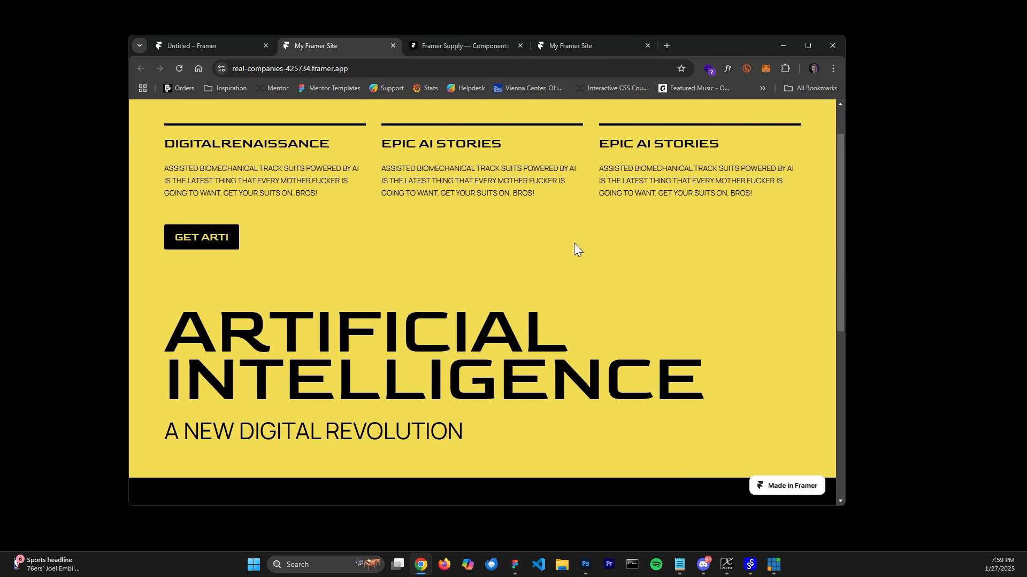
scroll(283, 148, up, 1)
click(172, 70)
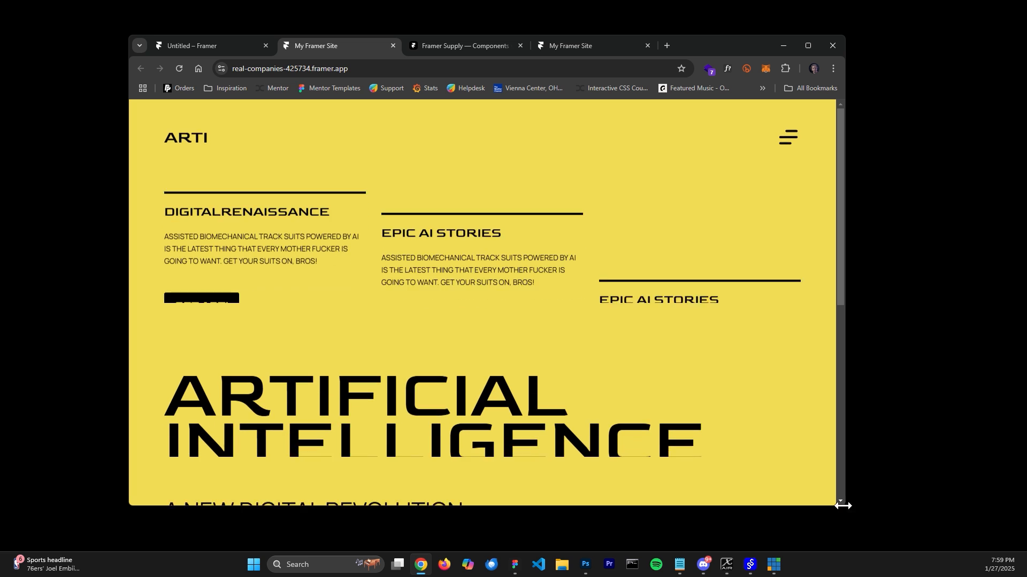
drag(843, 505, 892, 533)
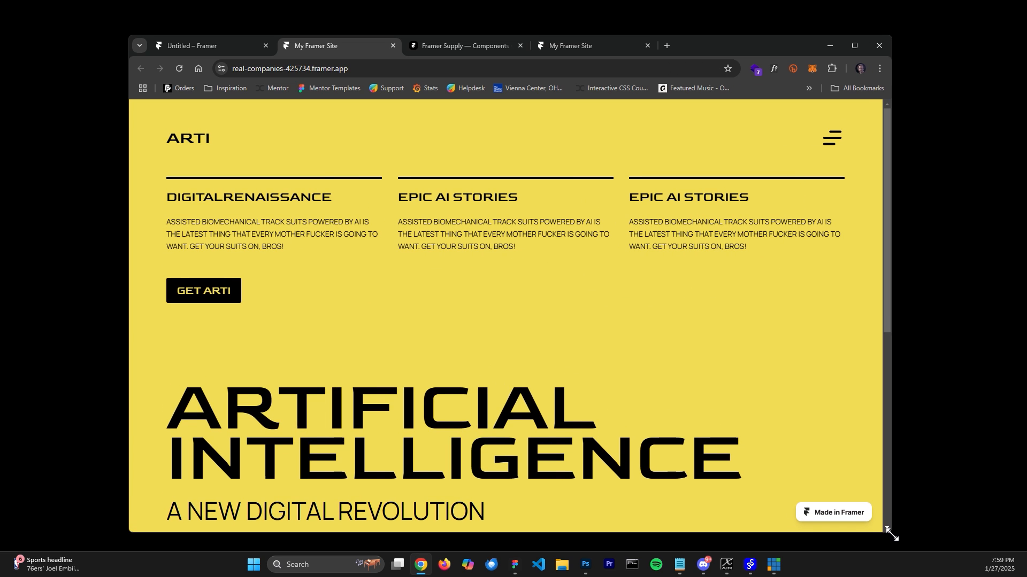
click(179, 69)
double_click(693, 47)
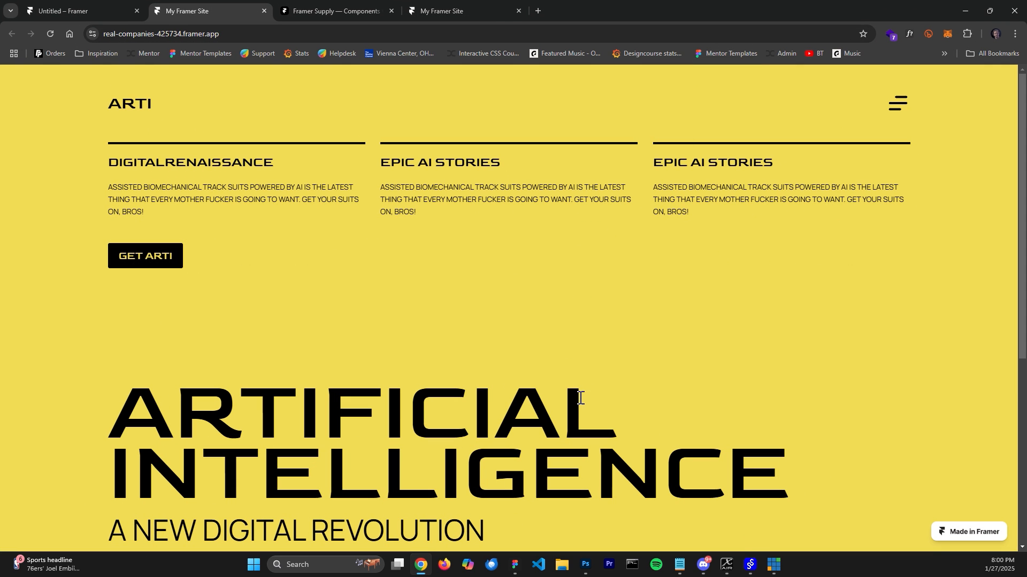
Switch to Discord, decline the audio device change, and find the black glossy alien head prompt in the midjourney channel
click(701, 567)
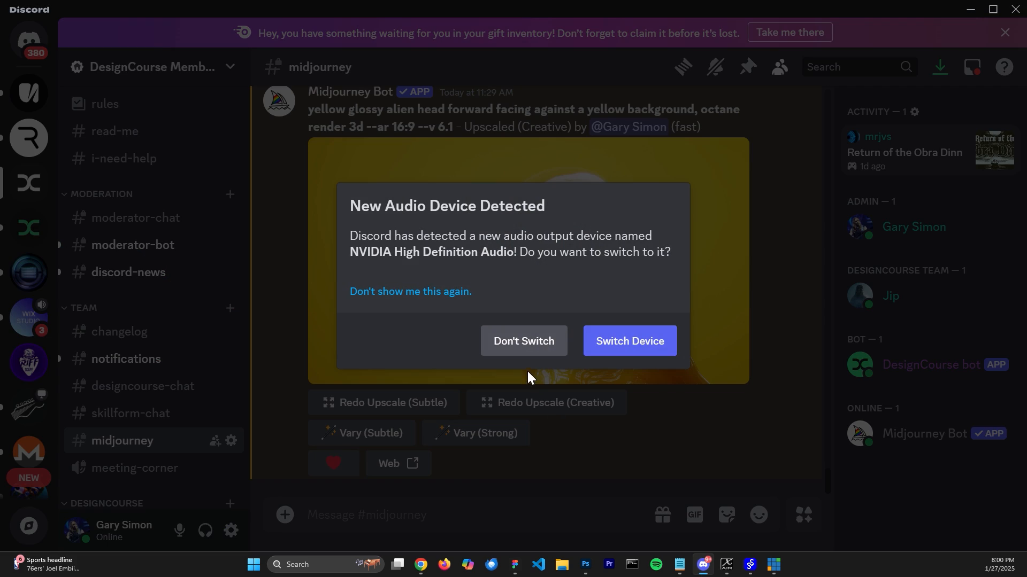
click(526, 343)
scroll(653, 313, up, 4)
drag(828, 460, 839, 428)
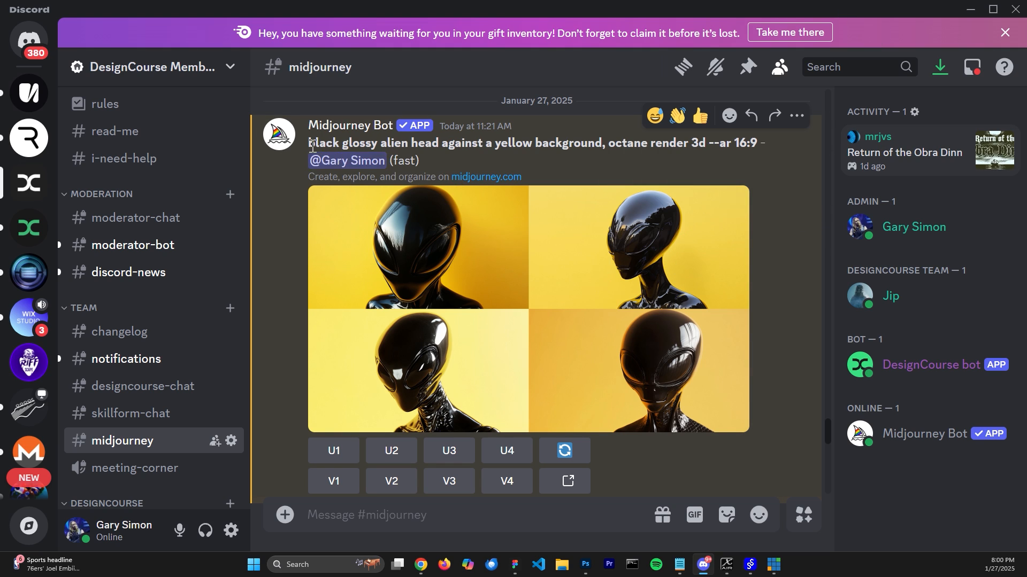
drag(311, 143, 727, 144)
scroll(777, 256, down, 7)
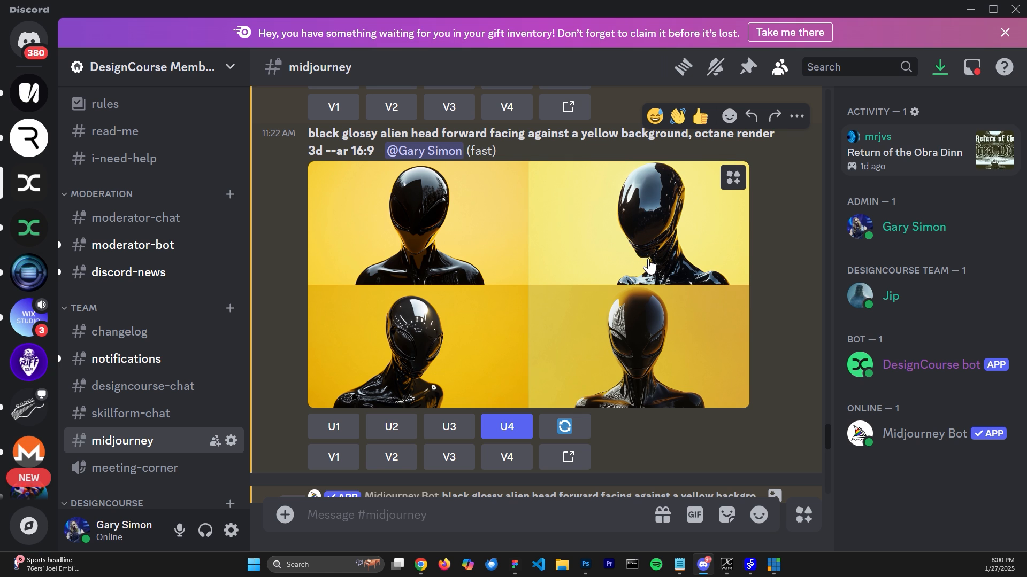
Review the Midjourney alien head generations through to the latest creative upscale of the yellow glossy alien
scroll(662, 266, down, 15)
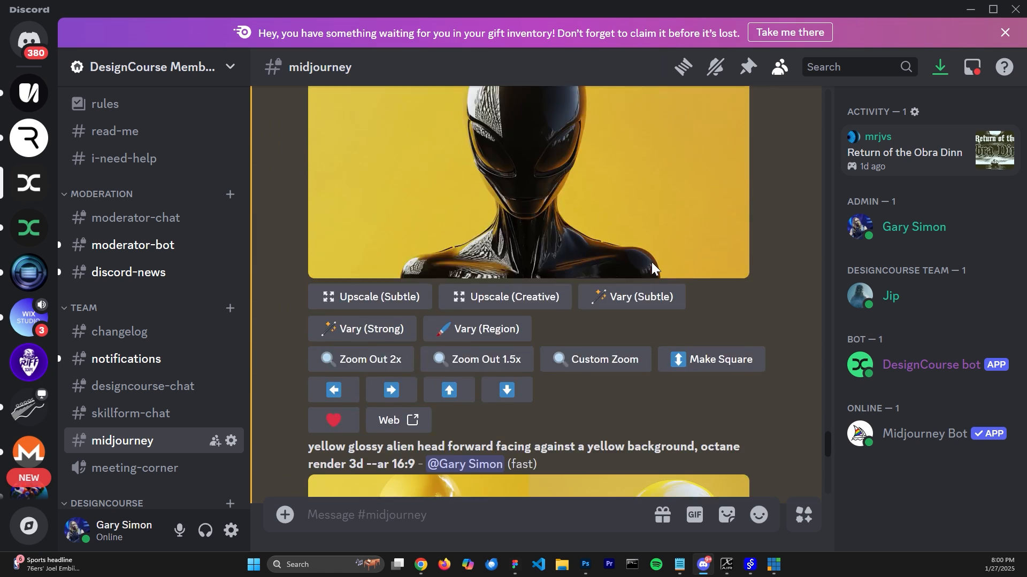
scroll(420, 187, up, 2)
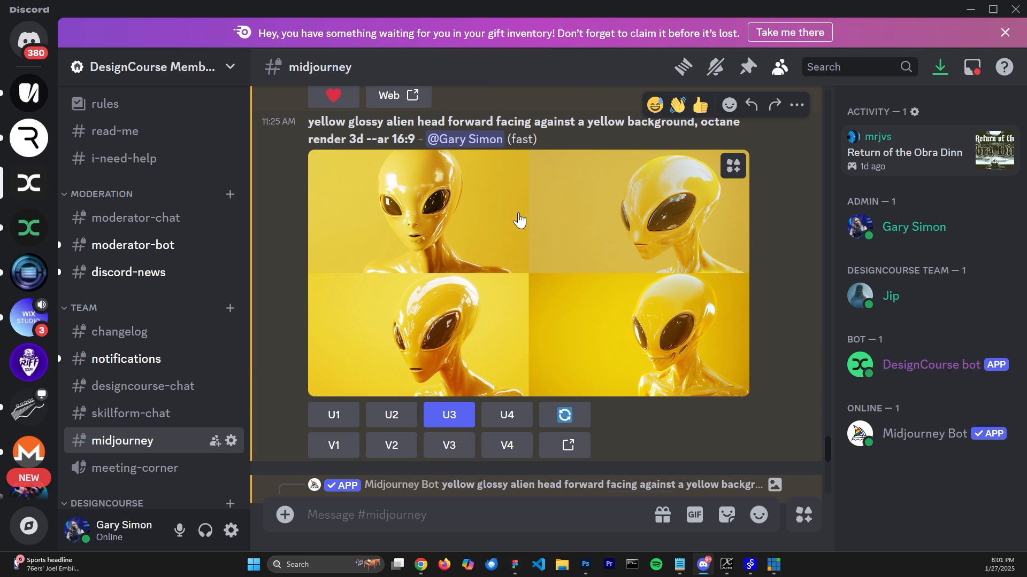
scroll(569, 226, down, 8)
scroll(595, 264, down, 20)
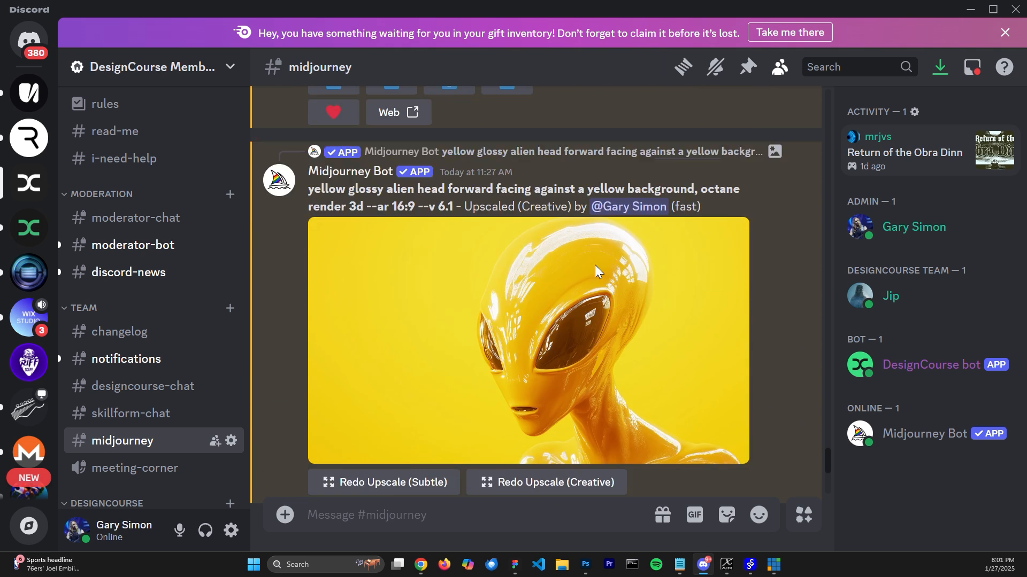
scroll(588, 214, down, 15)
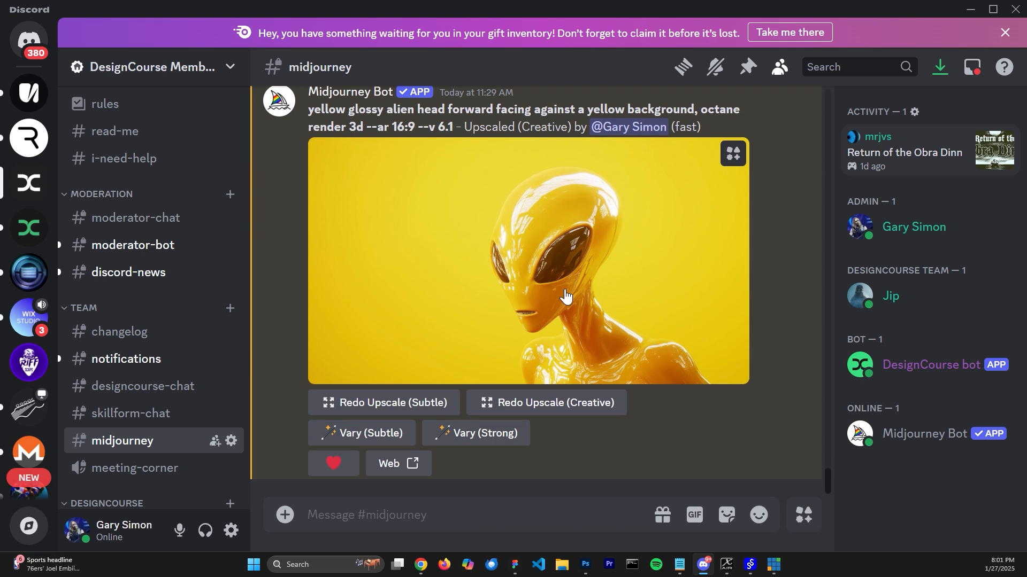
Switch to Photoshop and look through the alien documents from Untitled-2 to the transparent cutout in Untitled-5
click(586, 571)
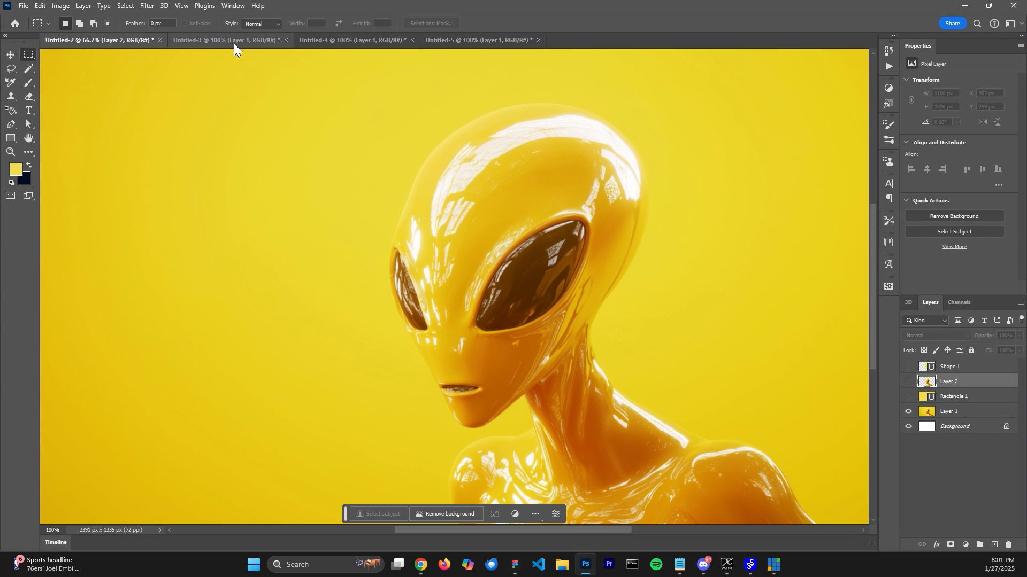
click(249, 45)
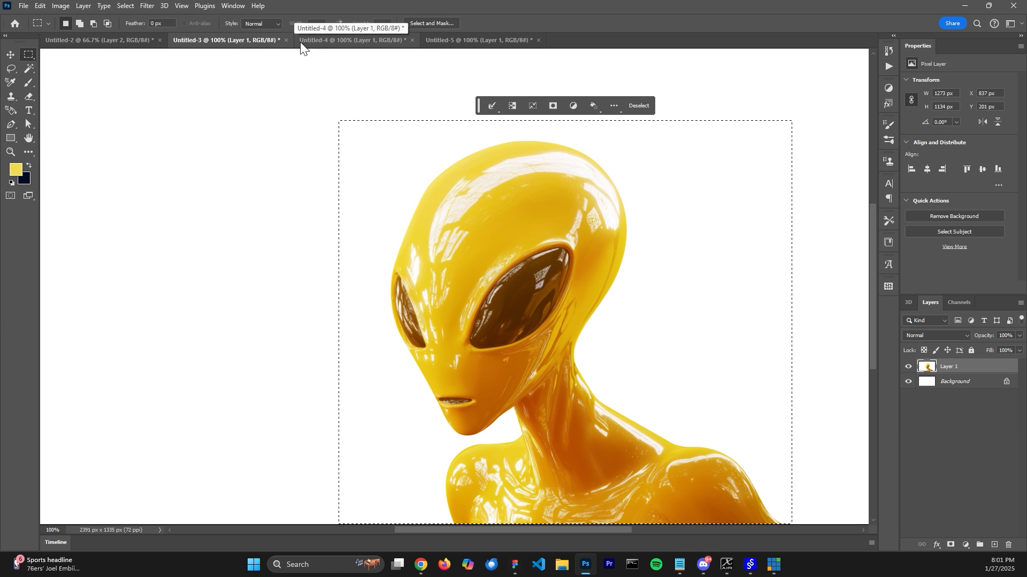
click(358, 43)
click(463, 39)
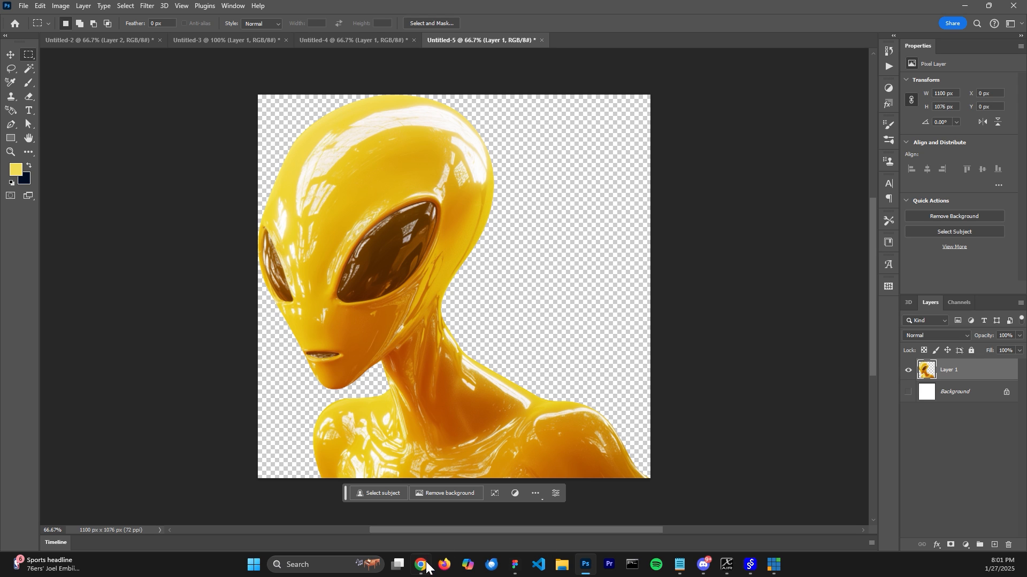
Switch back to Chrome and open unicorn.studio in a new browser tab
mouse_move(427, 567)
click(420, 500)
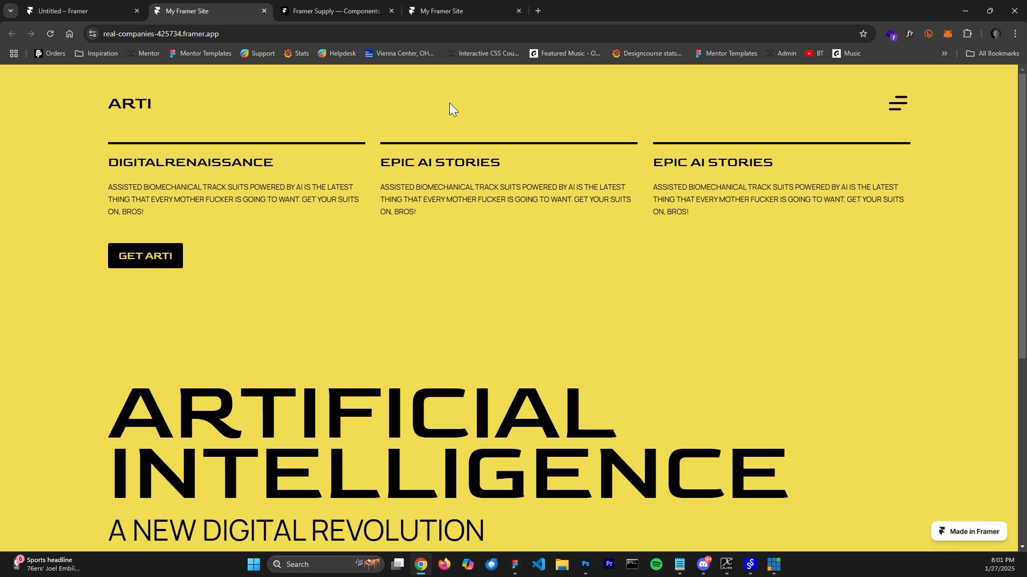
click(385, 32)
key(ctrl+t)
text(unicorn.studio)
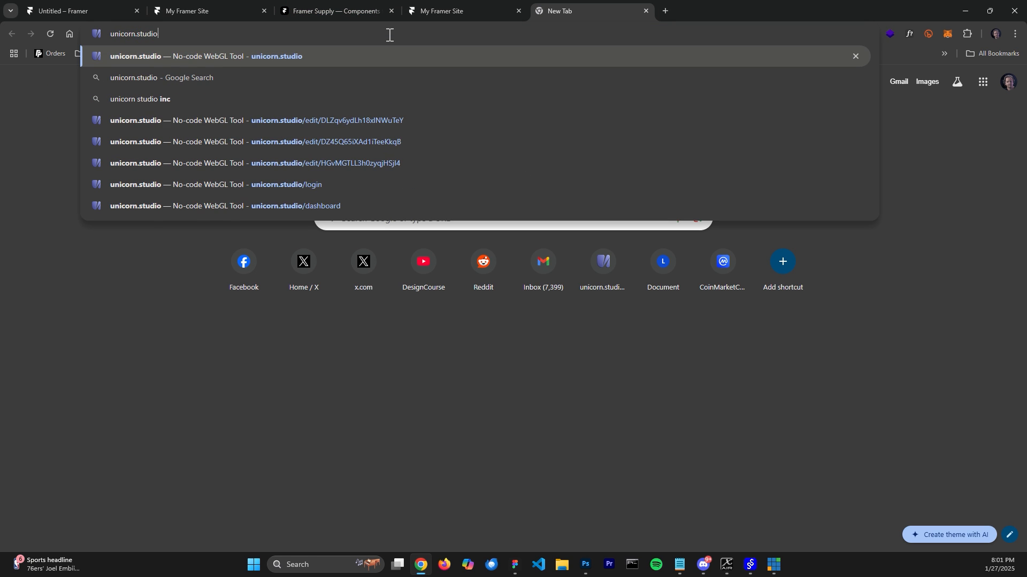
key(Return)
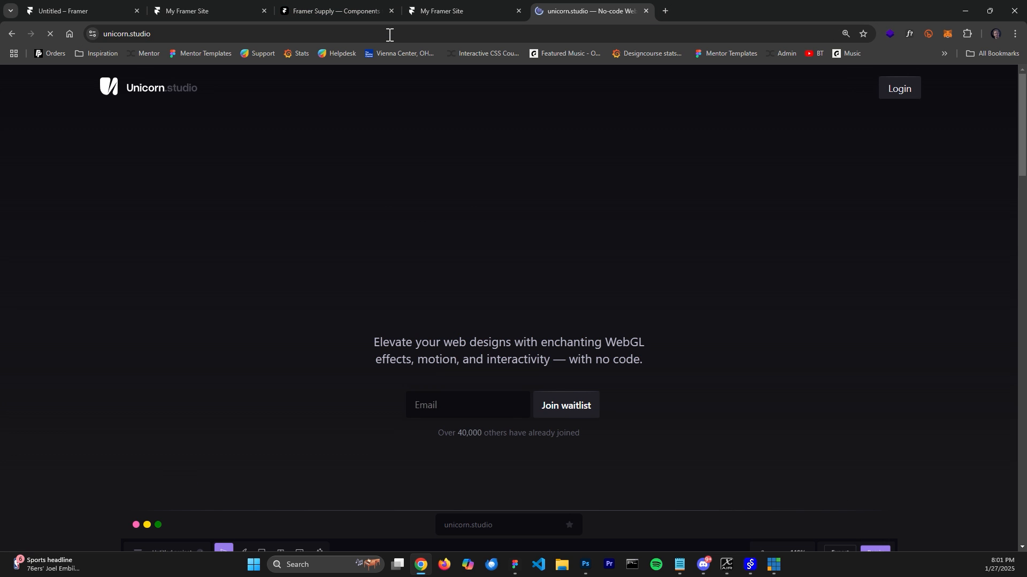
Log in to Unicorn Studio and create a new project
click(899, 88)
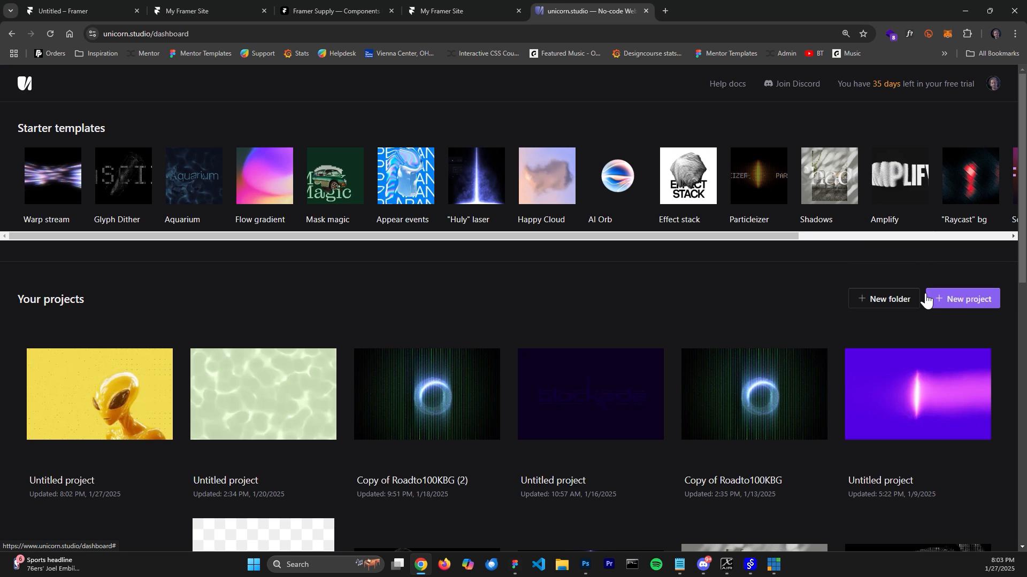
click(955, 300)
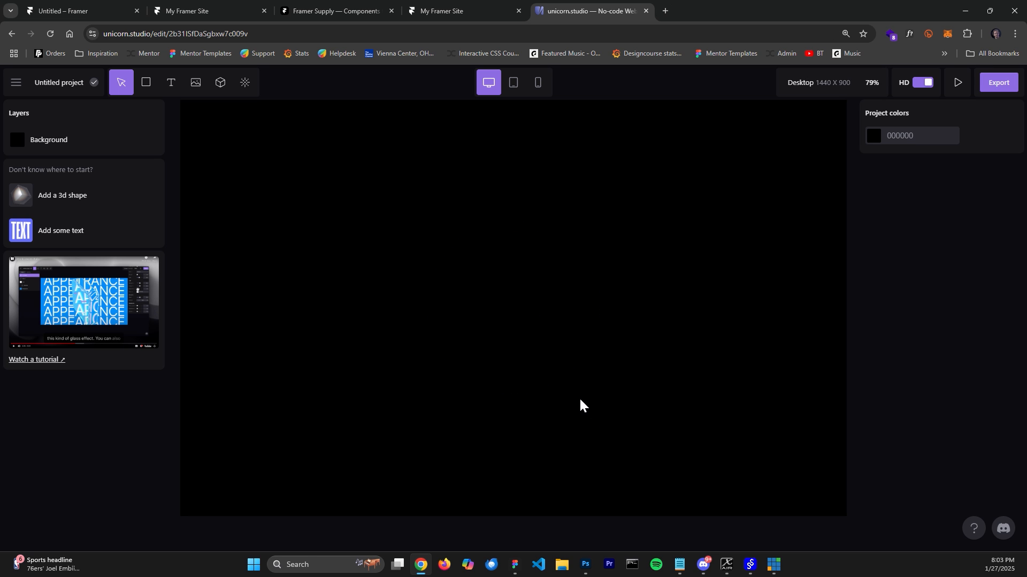
Switch to Figma to get the yellow F2DC54, return to Chrome, and enter it as the project color
click(515, 564)
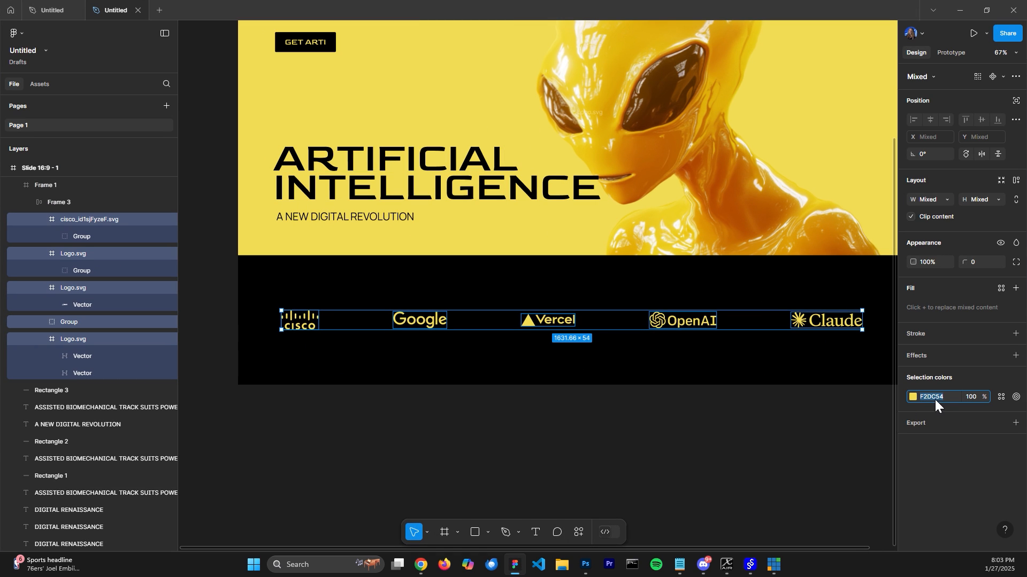
click(960, 9)
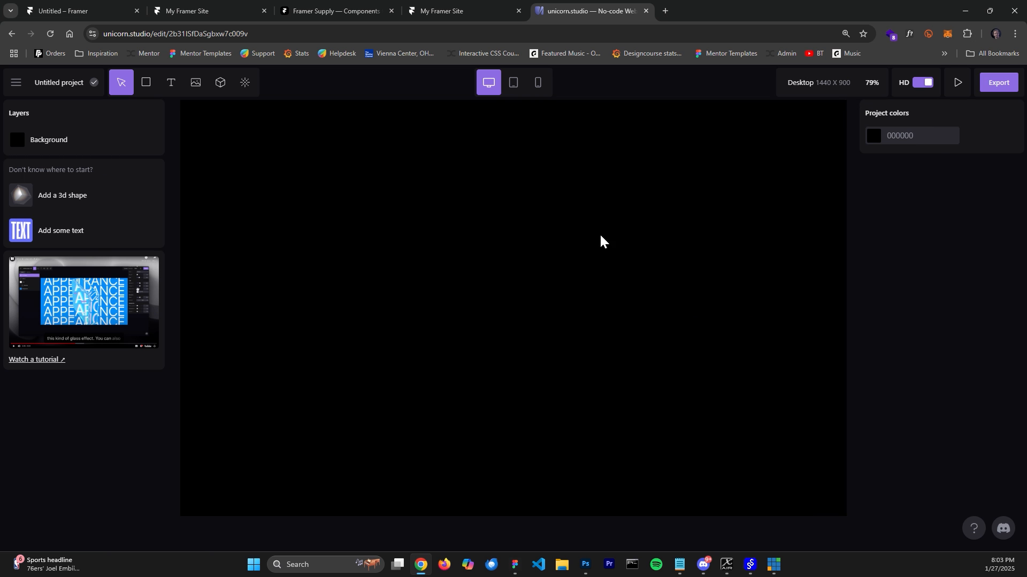
click(905, 141)
double_click(915, 135)
key(ctrl+c)
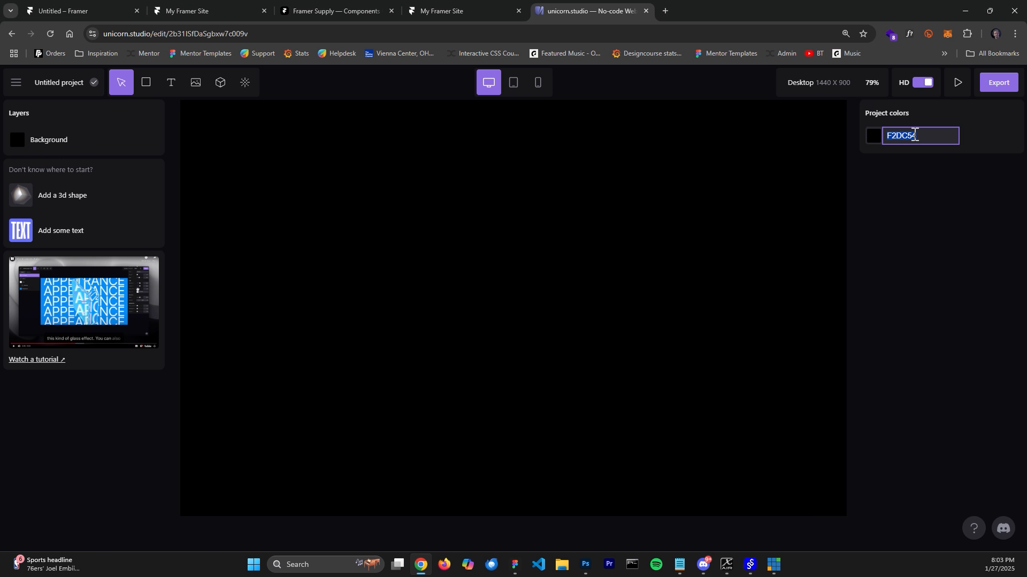
click(922, 184)
click(927, 135)
key(ctrl+v)
scroll(722, 204, up, 2)
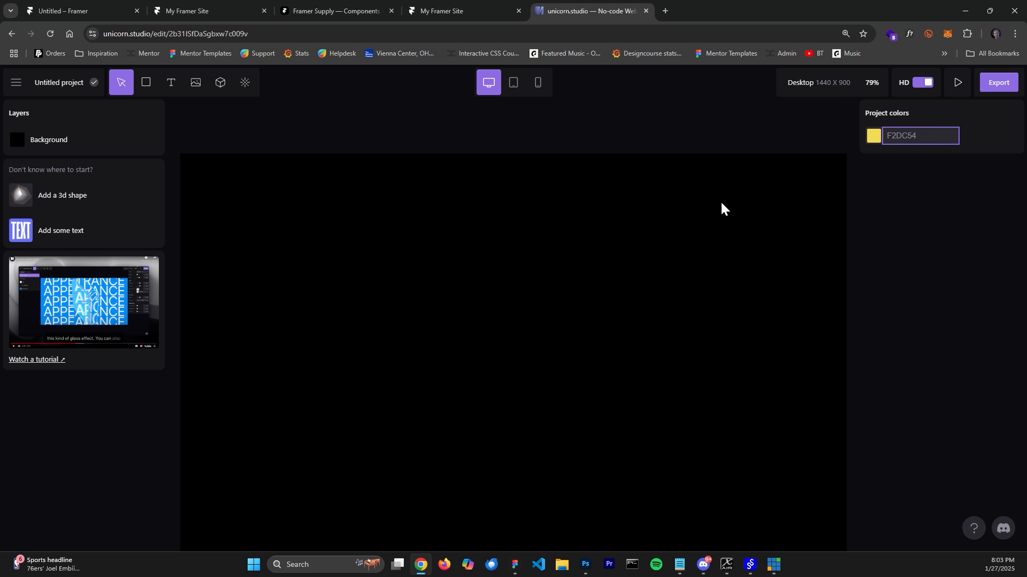
Set the Background layer's color to F2DC54
scroll(321, 193, down, 1)
click(266, 174)
click(22, 141)
click(932, 215)
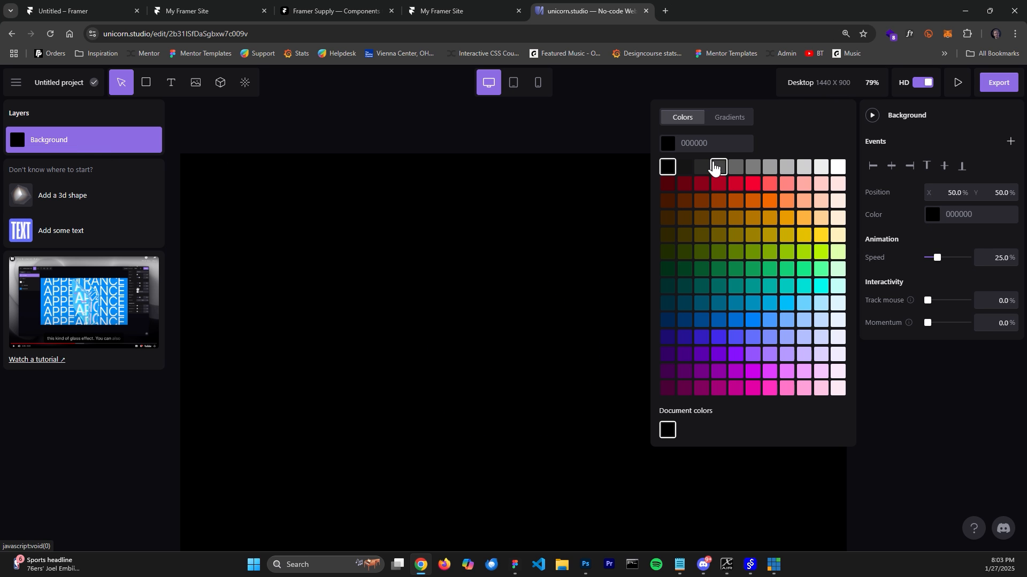
click(717, 146)
key(ctrl+v)
key(Return)
click(557, 124)
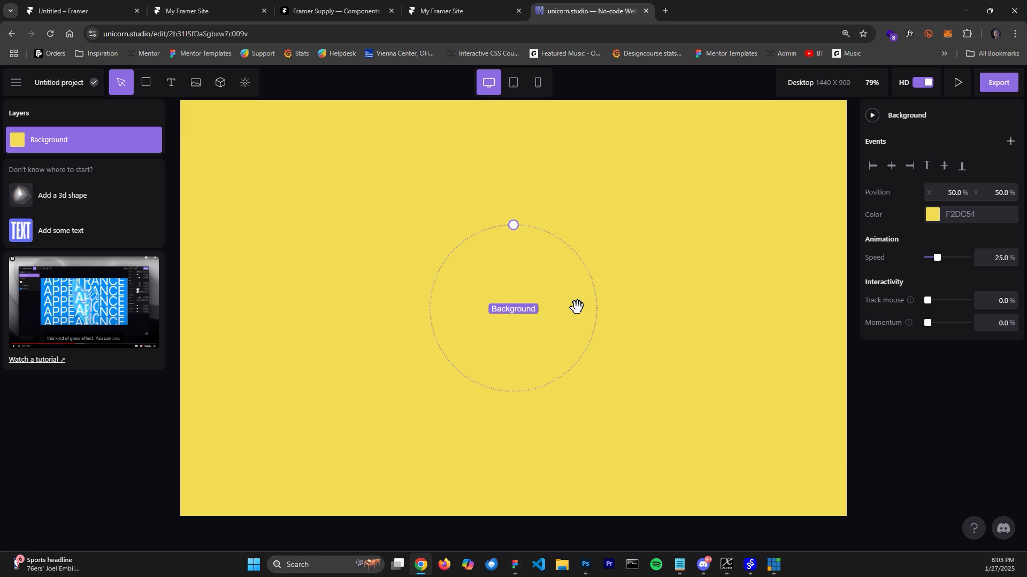
click(636, 522)
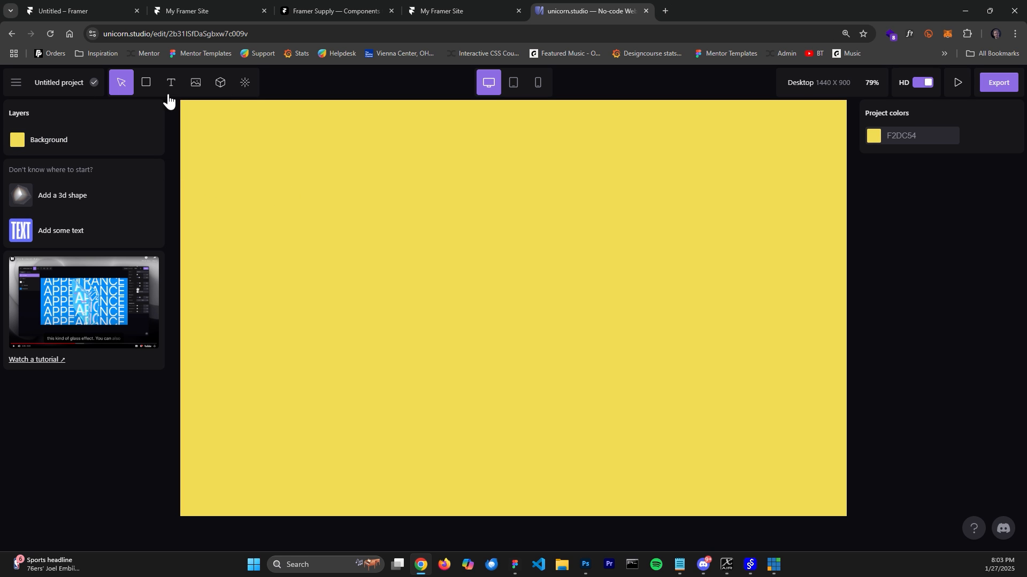
Add the transparent golden alien image in the artboard's lower right area and set its anchor to Bottom Right
click(196, 87)
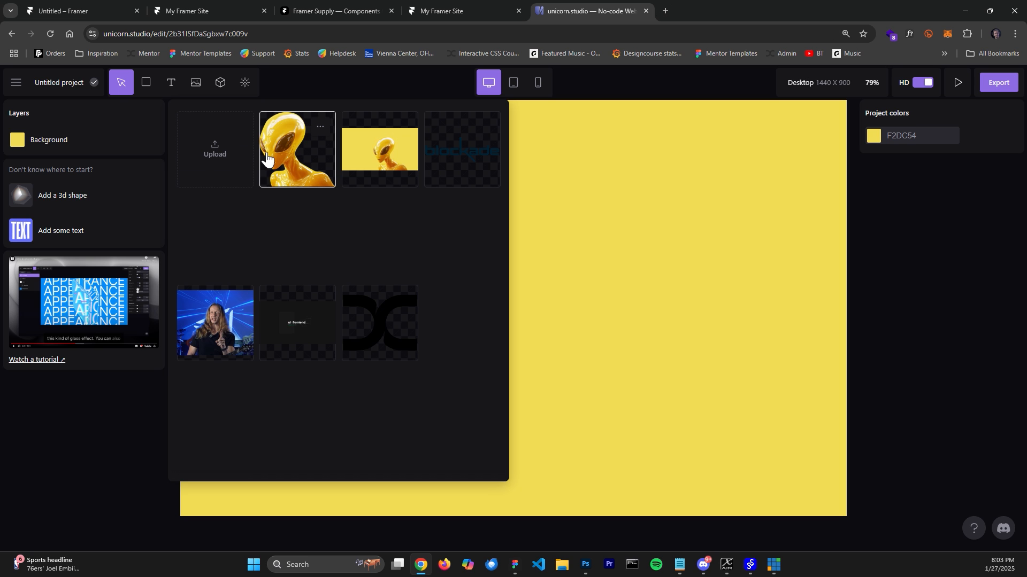
click(298, 152)
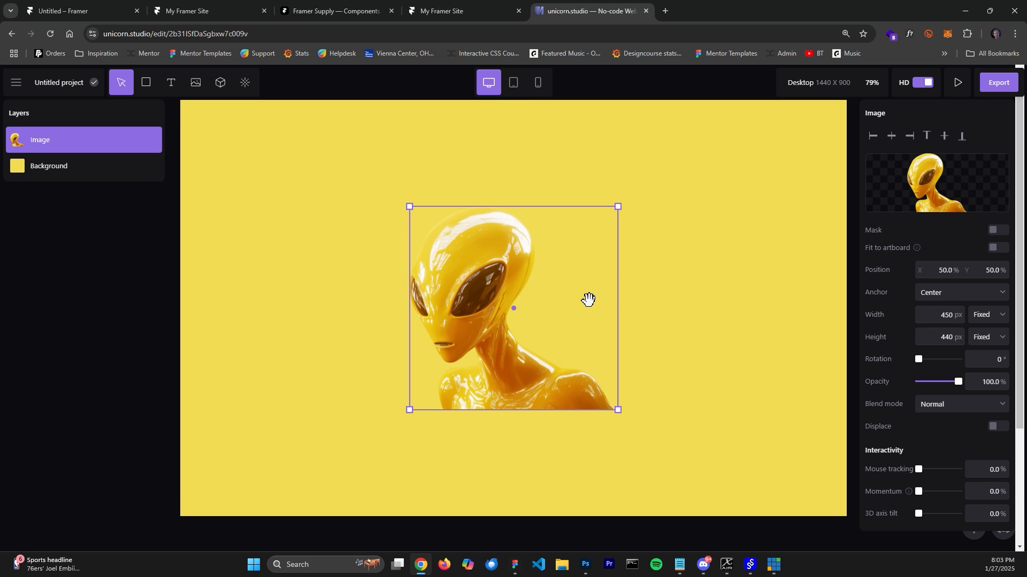
drag(578, 327, 728, 420)
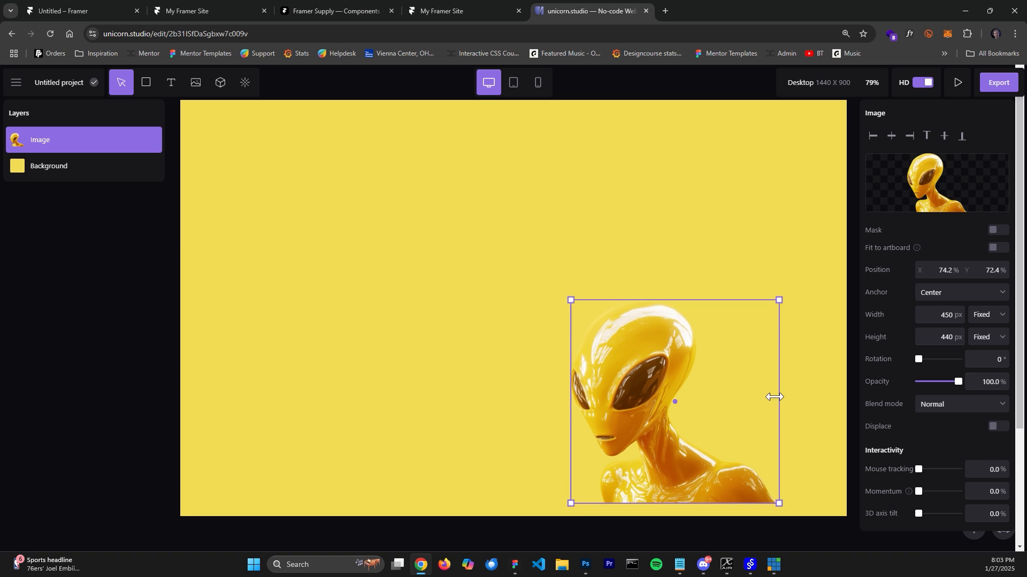
click(967, 295)
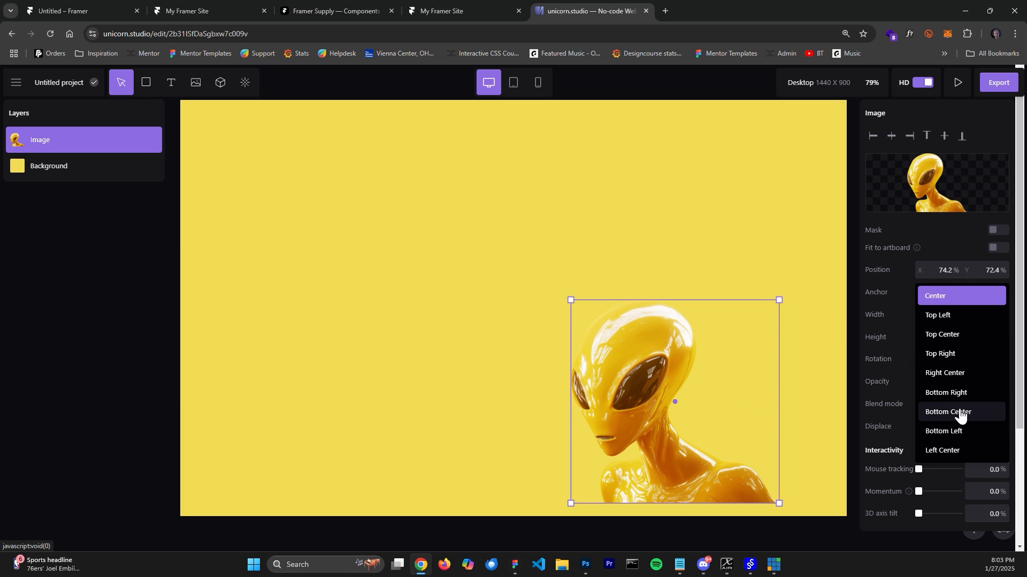
click(955, 396)
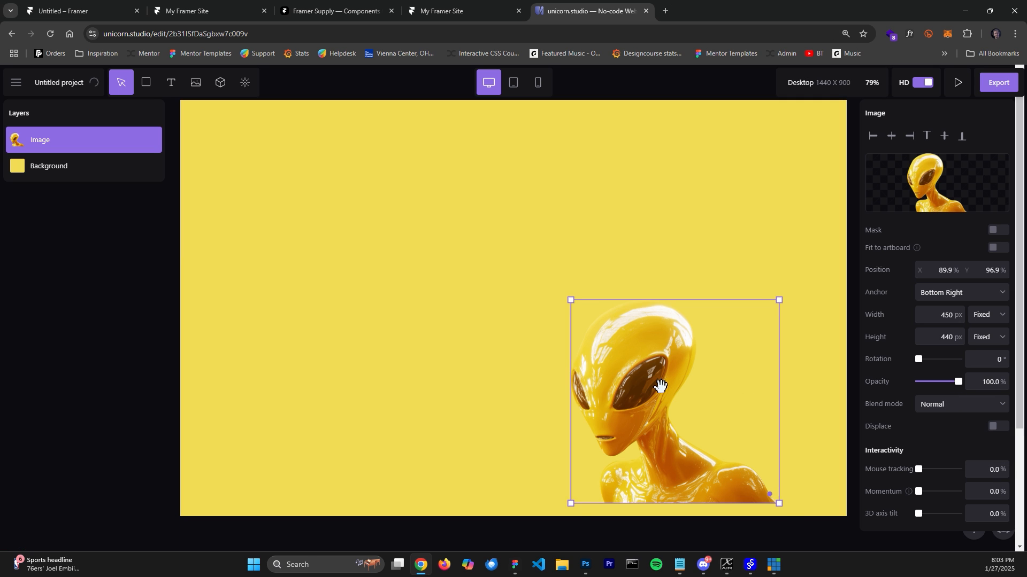
Enlarge the alien image to about 687 × 663 px and align its base with the artboard's bottom edge
drag(658, 385, 681, 394)
drag(590, 312, 470, 203)
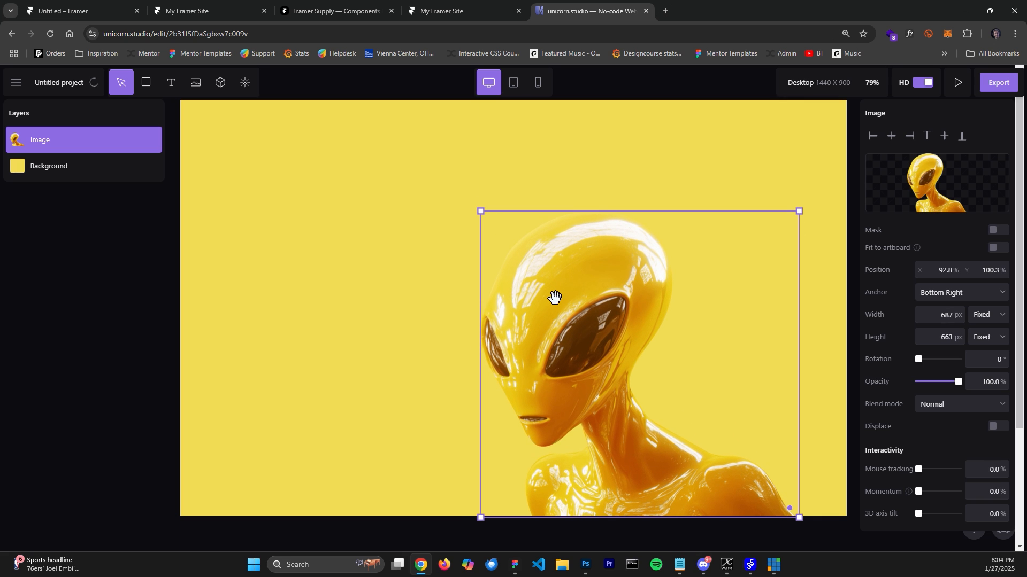
drag(559, 299, 564, 296)
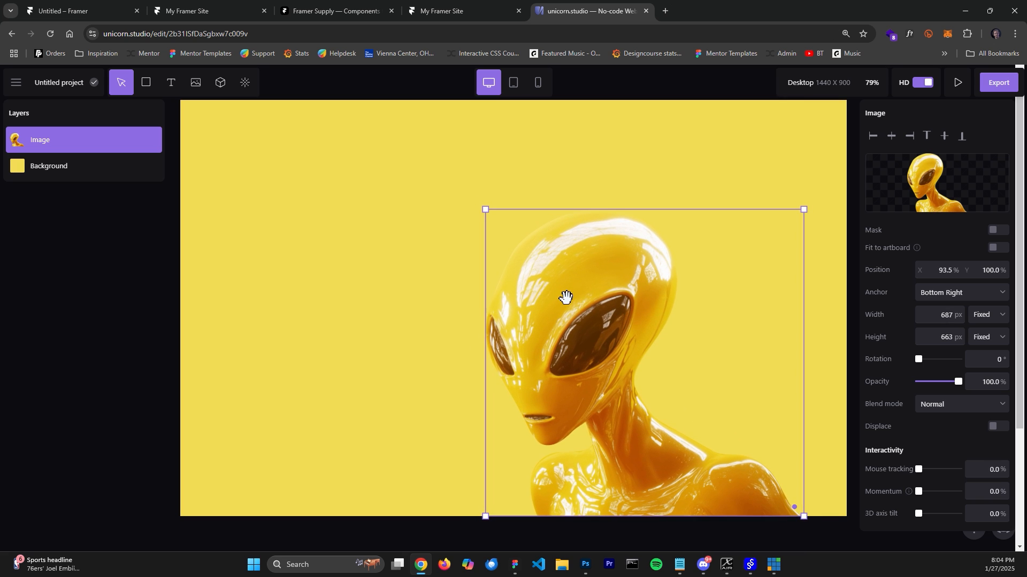
Switch the alien image's width and height to relative sizing and shift it slightly right to about 94.3% X
click(988, 320)
click(987, 338)
click(989, 338)
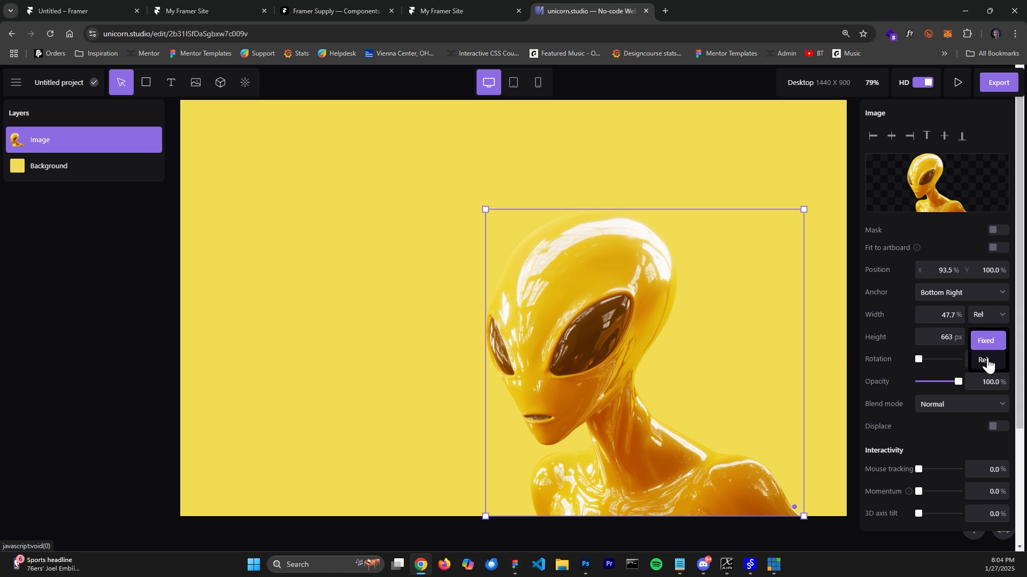
click(986, 360)
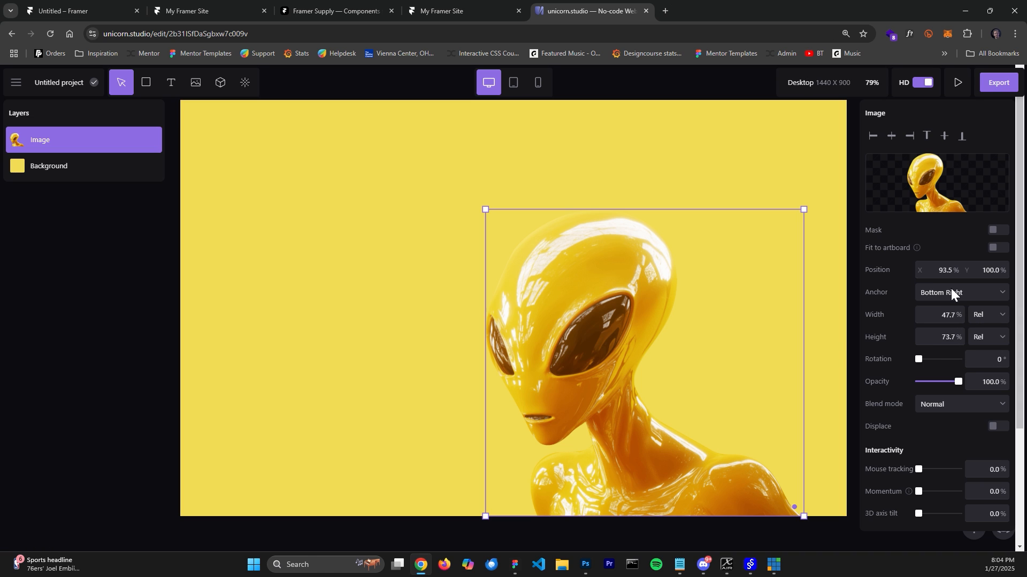
drag(672, 367, 678, 367)
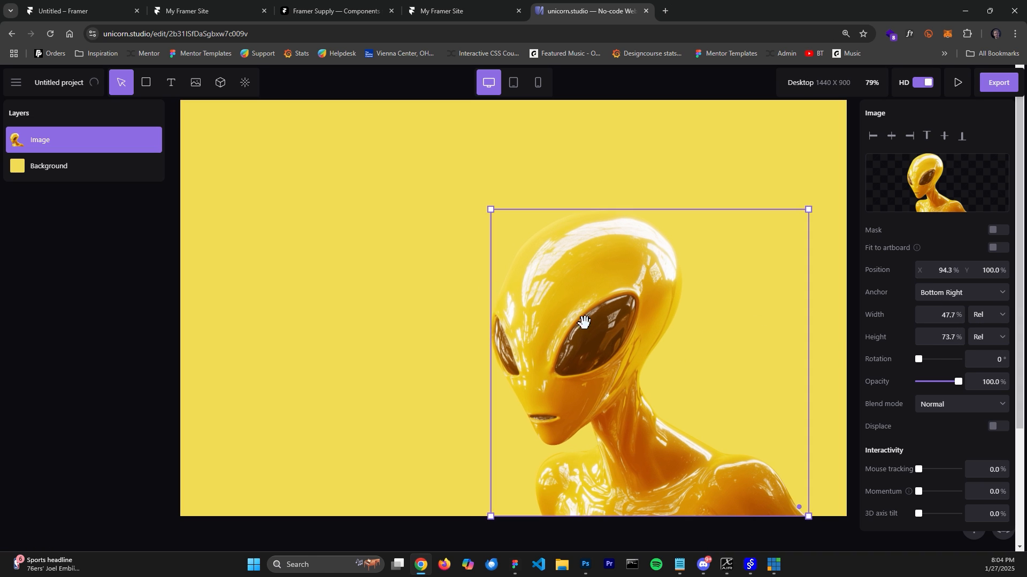
click(361, 262)
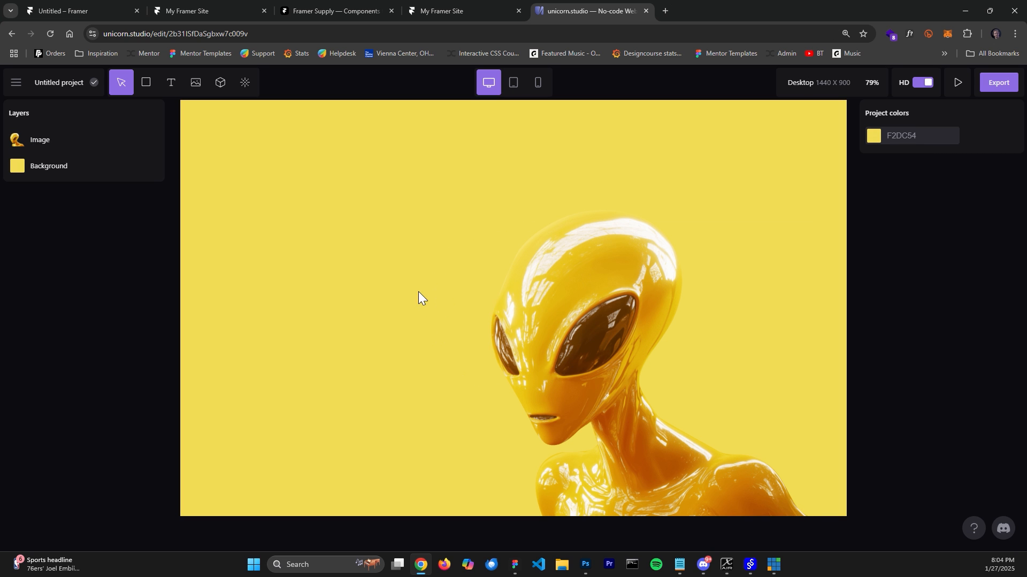
Add a Pattern effect from the Misc effects, set to Dots with a black 000000 fill
click(245, 82)
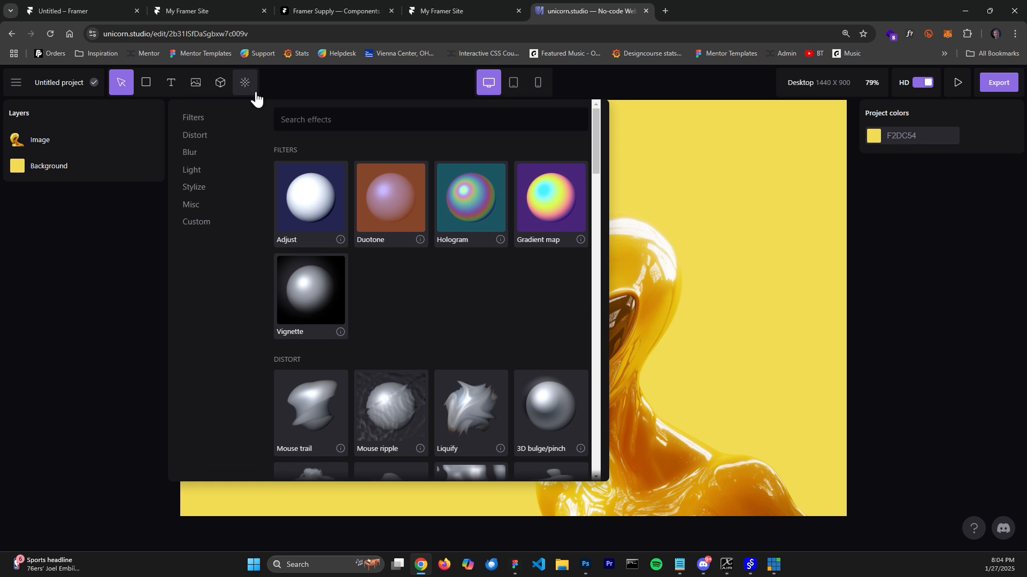
scroll(487, 315, down, 5)
scroll(486, 314, down, 15)
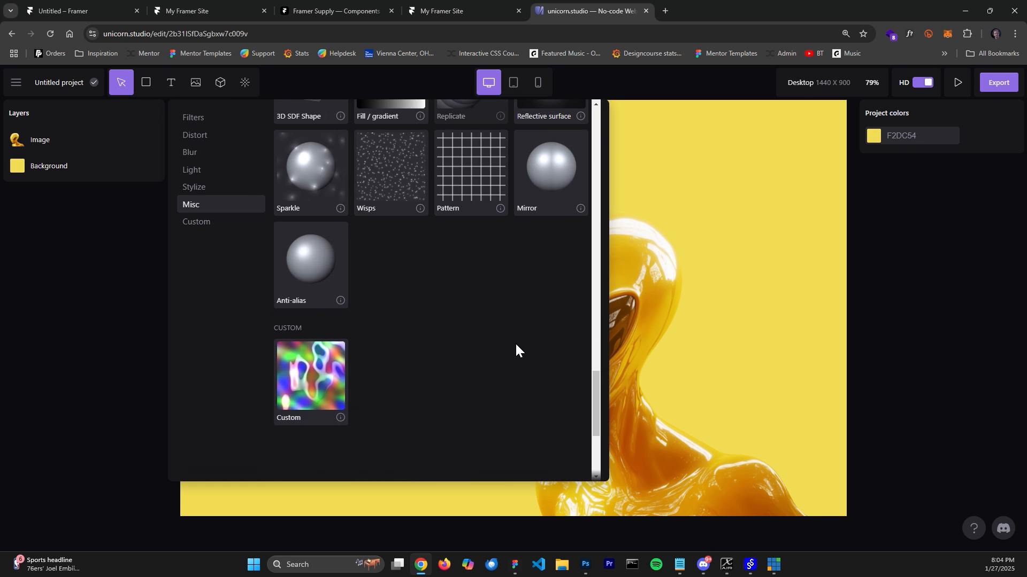
scroll(460, 216, up, 1)
click(465, 277)
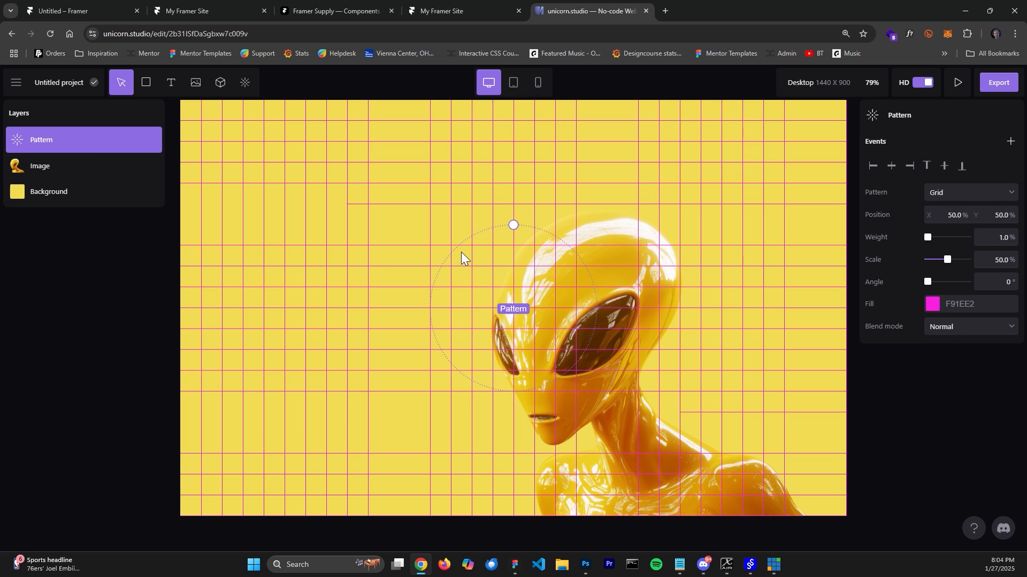
click(941, 197)
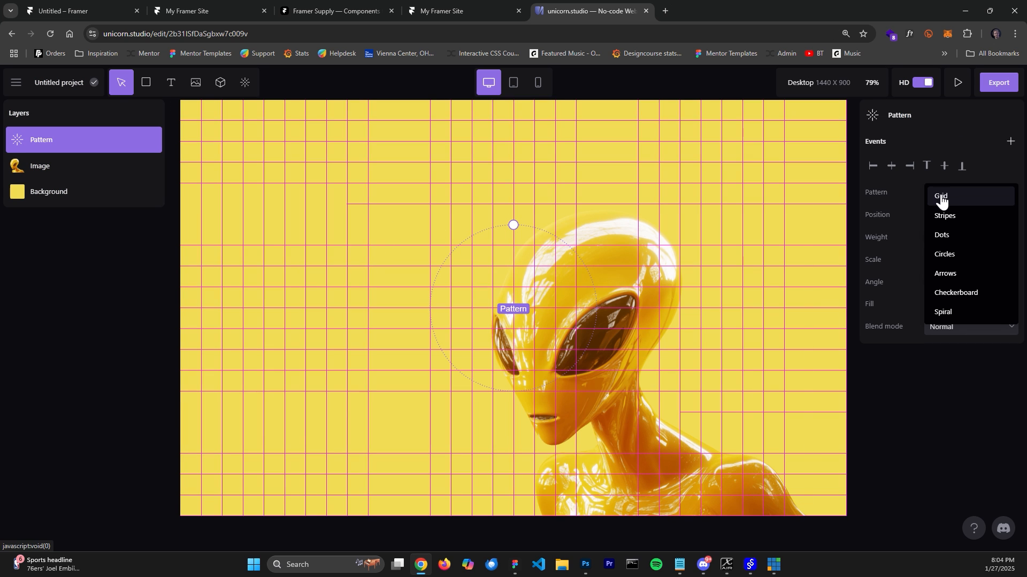
click(945, 233)
click(941, 301)
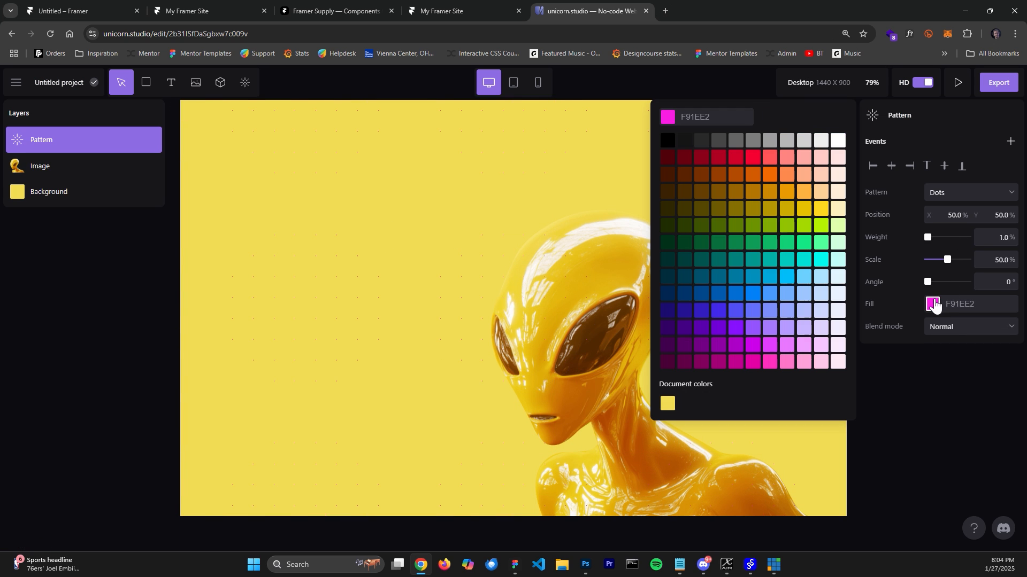
click(667, 141)
click(968, 404)
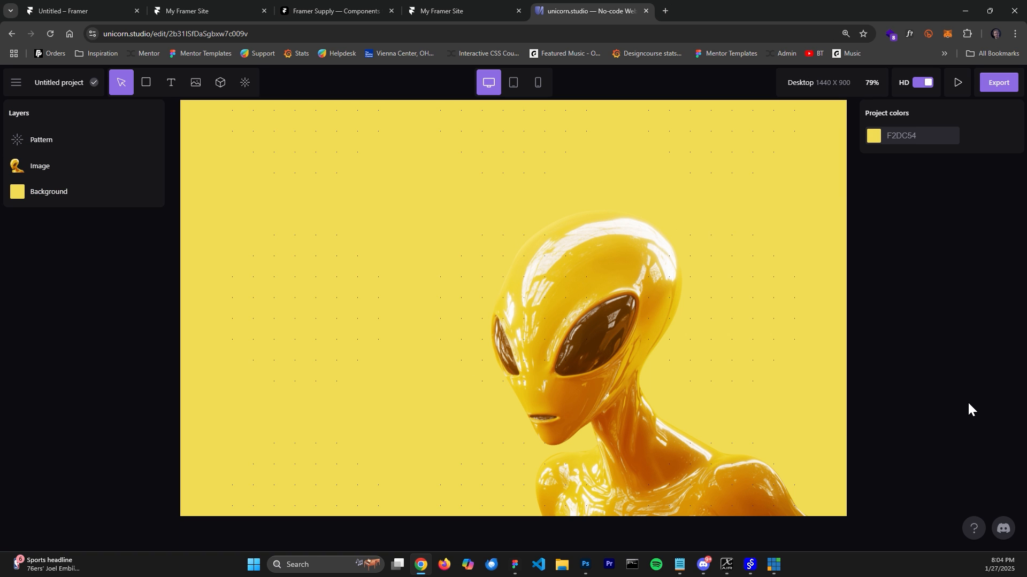
Set the dot pattern's weight to 3% and move the Pattern layer below the alien Image layer
click(71, 142)
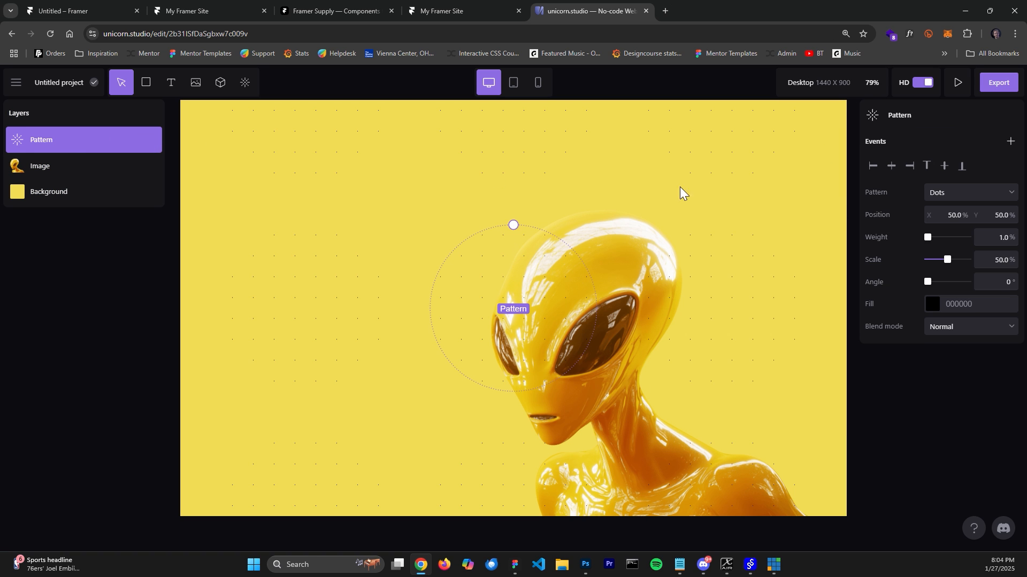
drag(927, 237, 929, 240)
drag(59, 151, 55, 178)
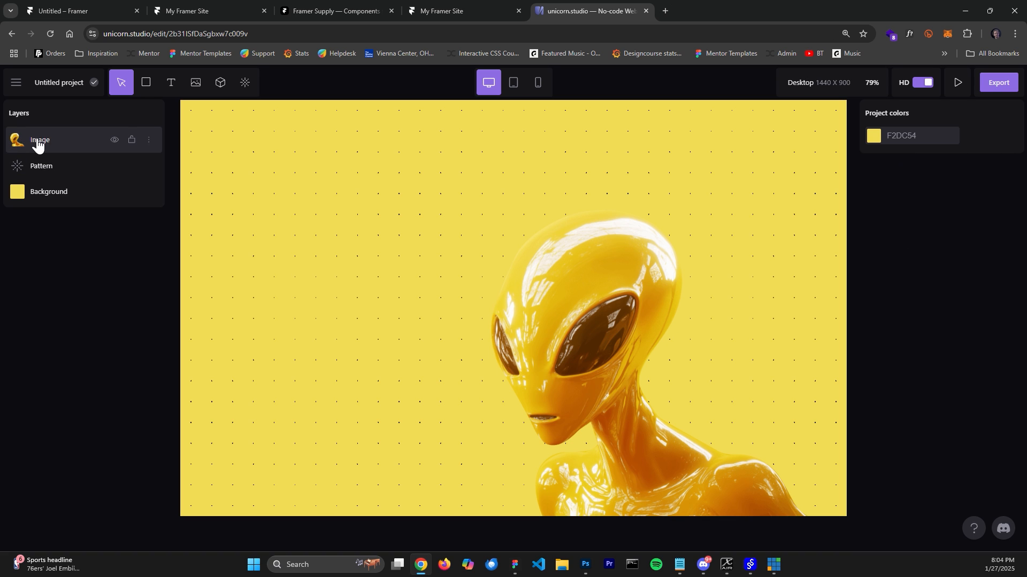
Increase the Pattern layer's scale to make a denser dot grid, and deselect the layer
click(37, 166)
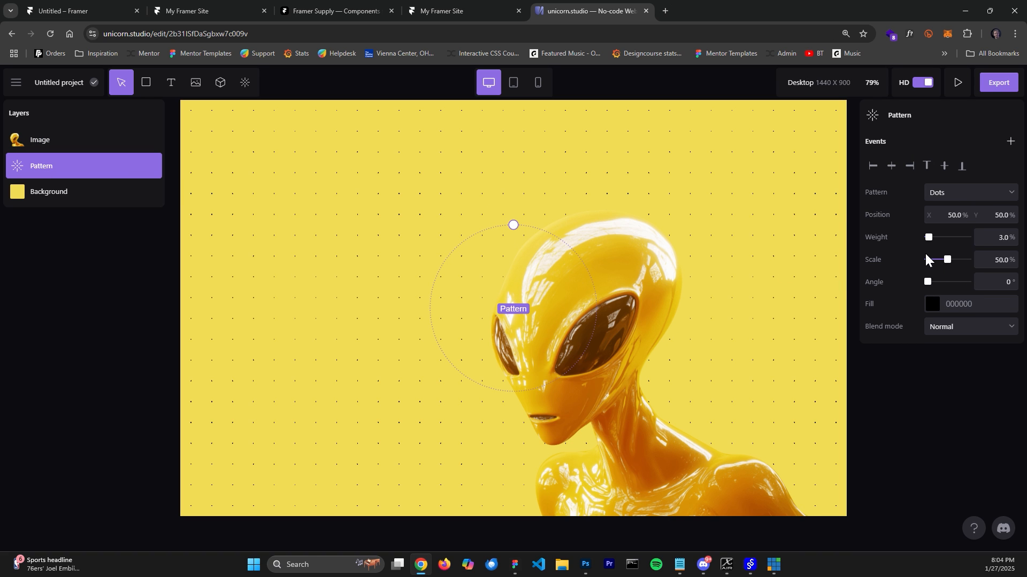
mouse_move(948, 262)
mouse_down()
mouse_move(937, 263)
mouse_move(958, 260)
mouse_up()
key(Escape)
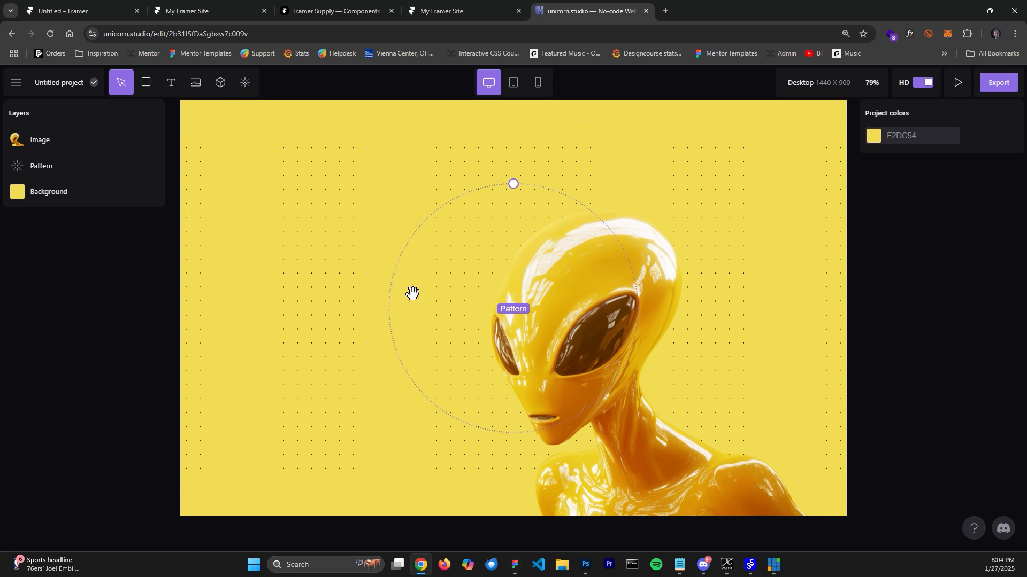
Look through the effects library, from the Filters and Distort effects down to the Stylize and Misc effects
click(248, 89)
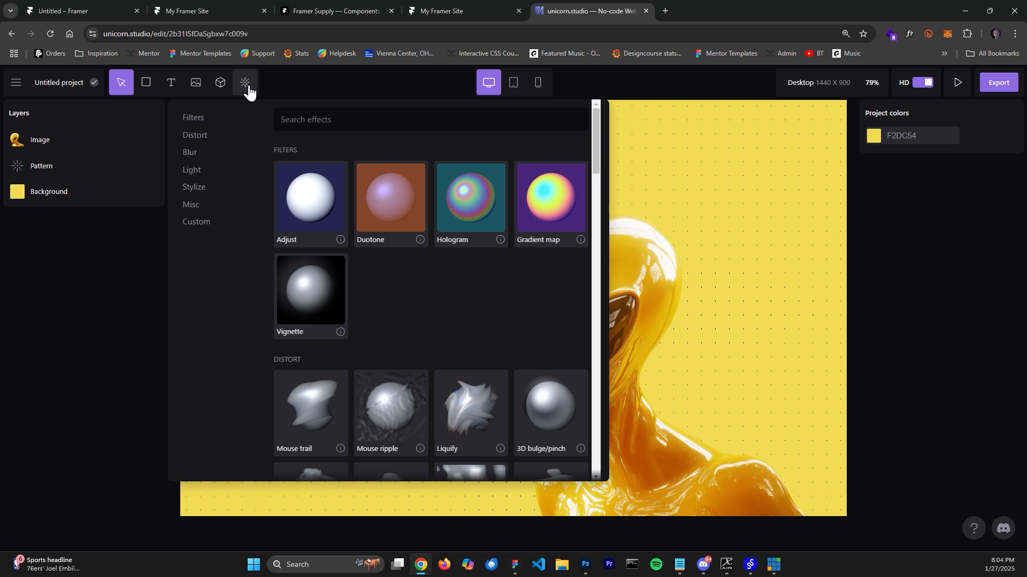
scroll(435, 303, down, 5)
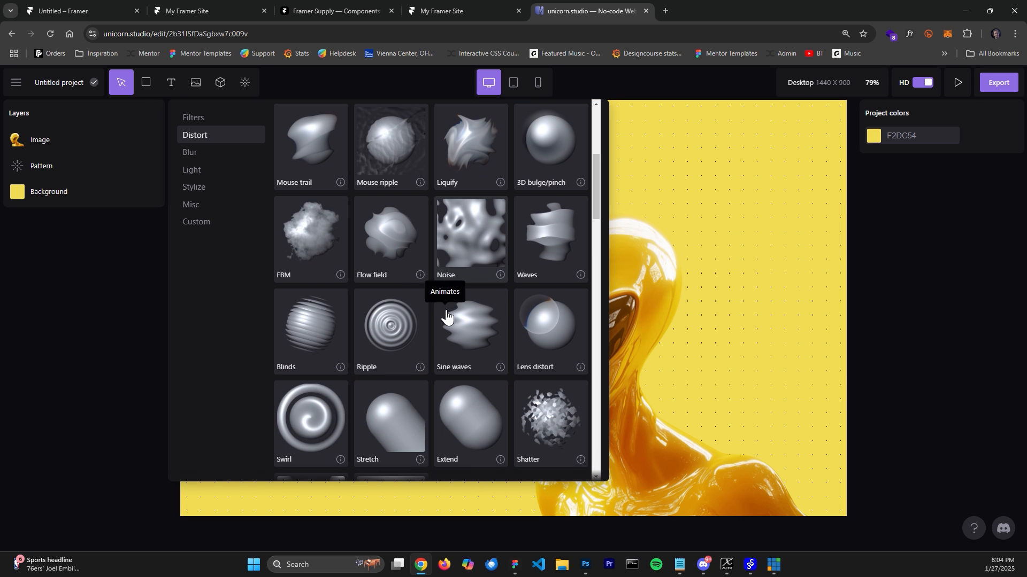
scroll(452, 318, down, 3)
scroll(492, 307, up, 5)
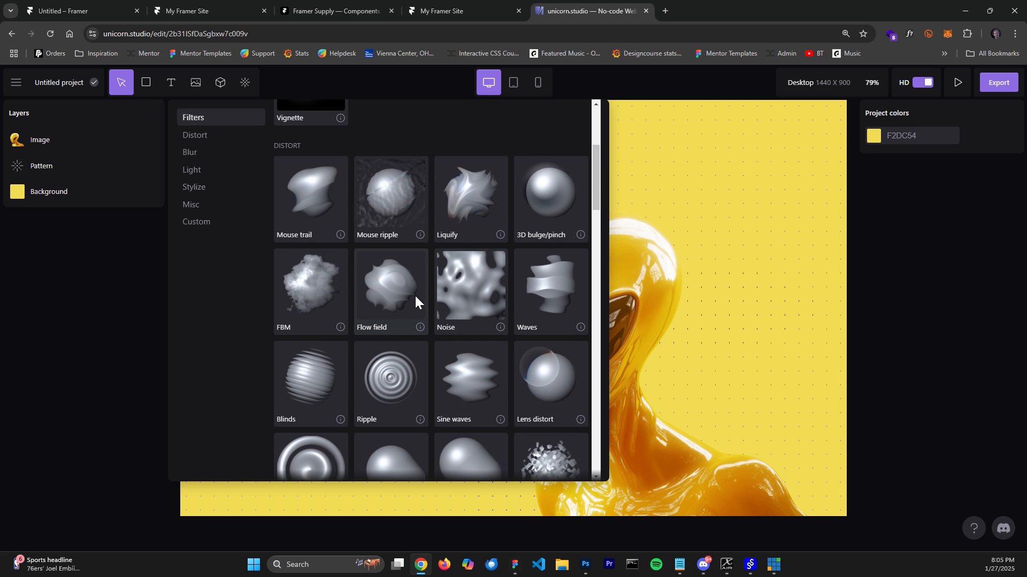
scroll(455, 284, up, 5)
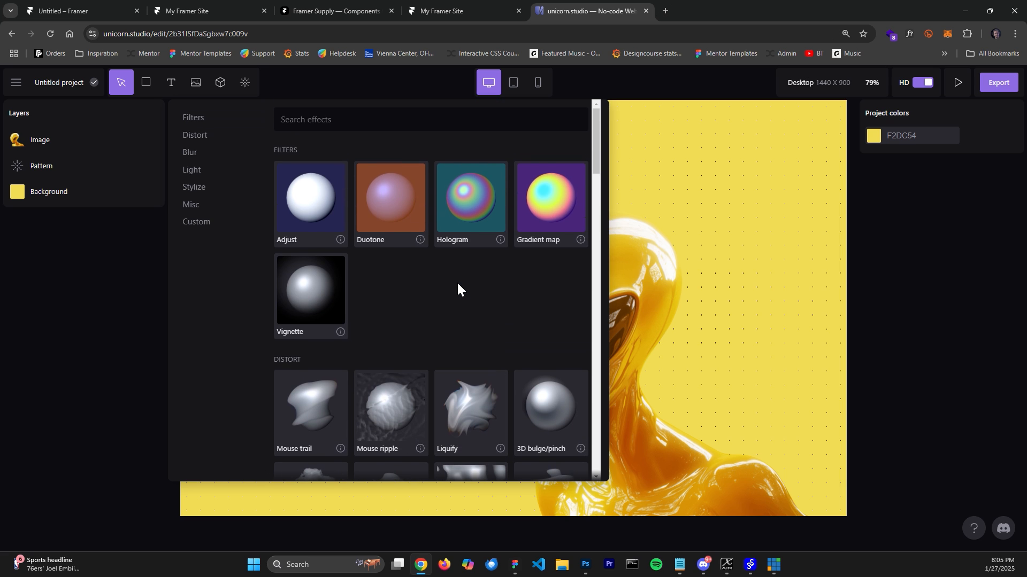
scroll(458, 281, down, 1)
scroll(460, 280, down, 8)
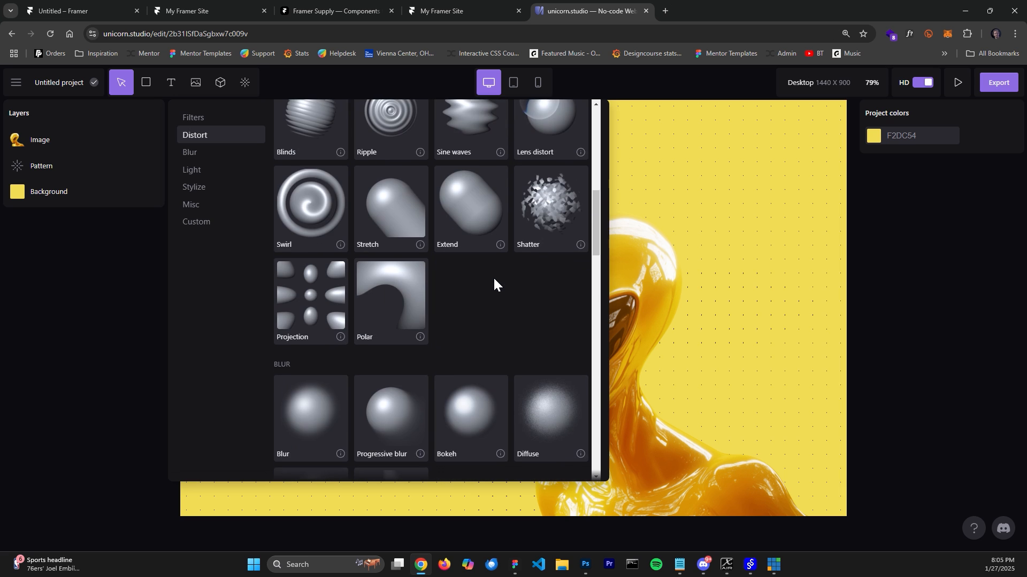
scroll(484, 278, up, 5)
scroll(483, 277, down, 9)
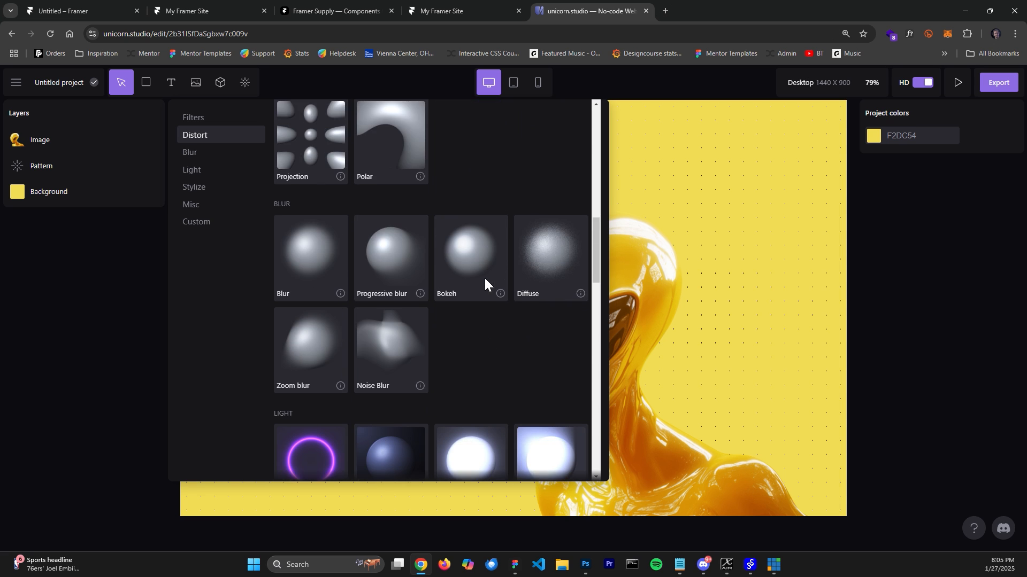
scroll(485, 278, down, 3)
scroll(485, 278, down, 3)
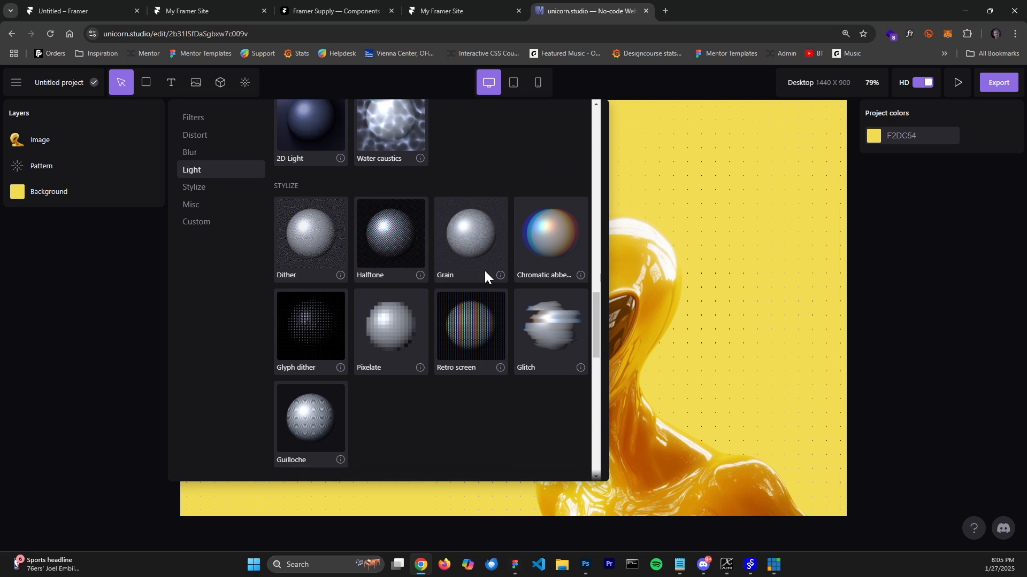
scroll(484, 276, down, 2)
scroll(484, 273, down, 6)
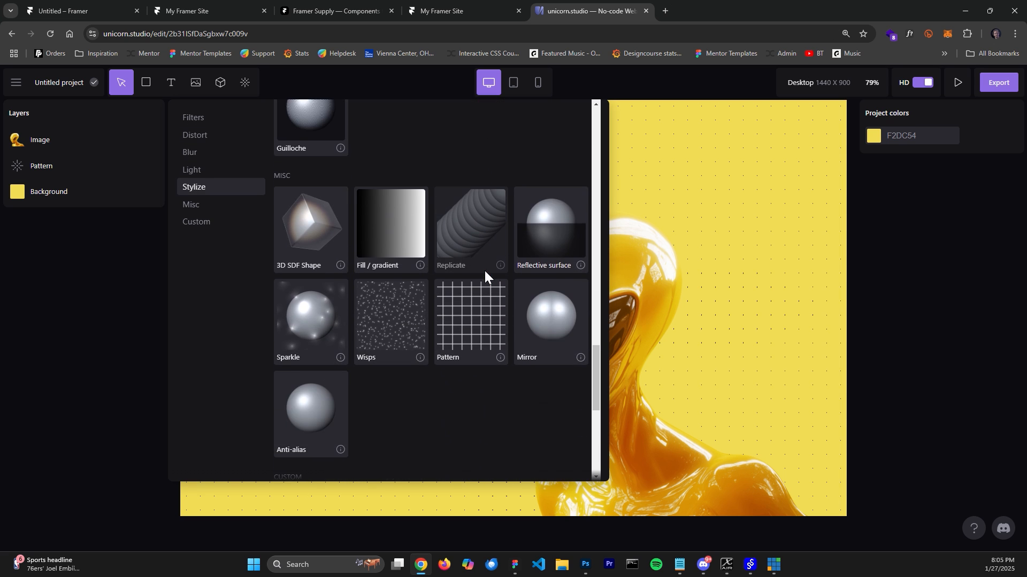
scroll(481, 278, up, 7)
scroll(471, 279, up, 12)
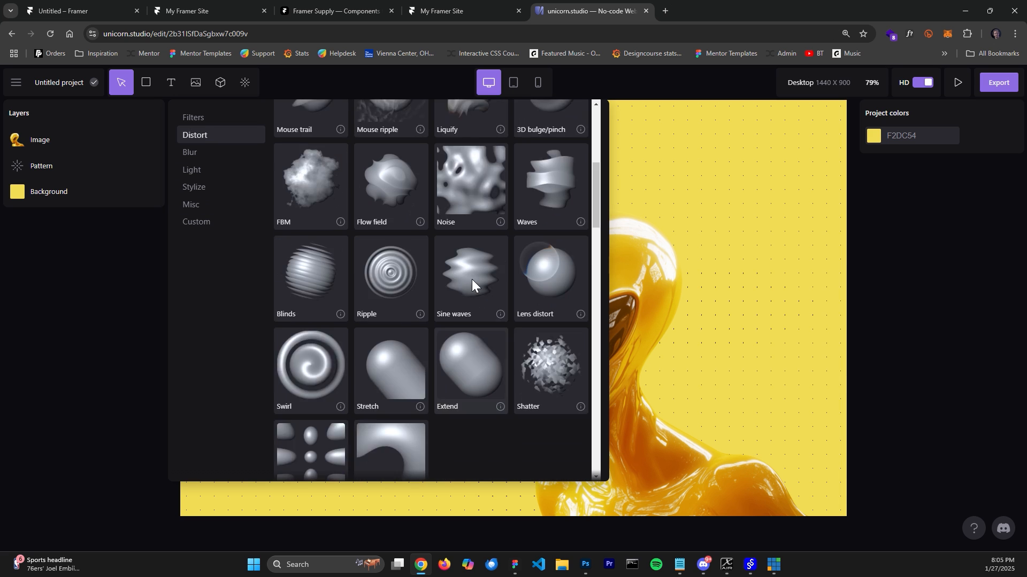
scroll(422, 293, down, 2)
scroll(434, 297, down, 3)
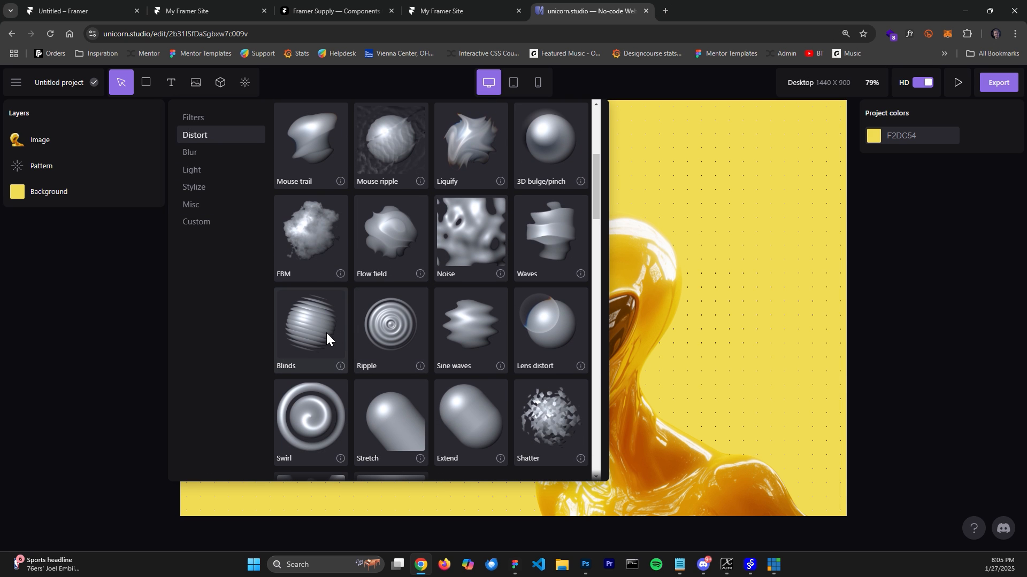
scroll(321, 333, down, 1)
scroll(444, 339, down, 1)
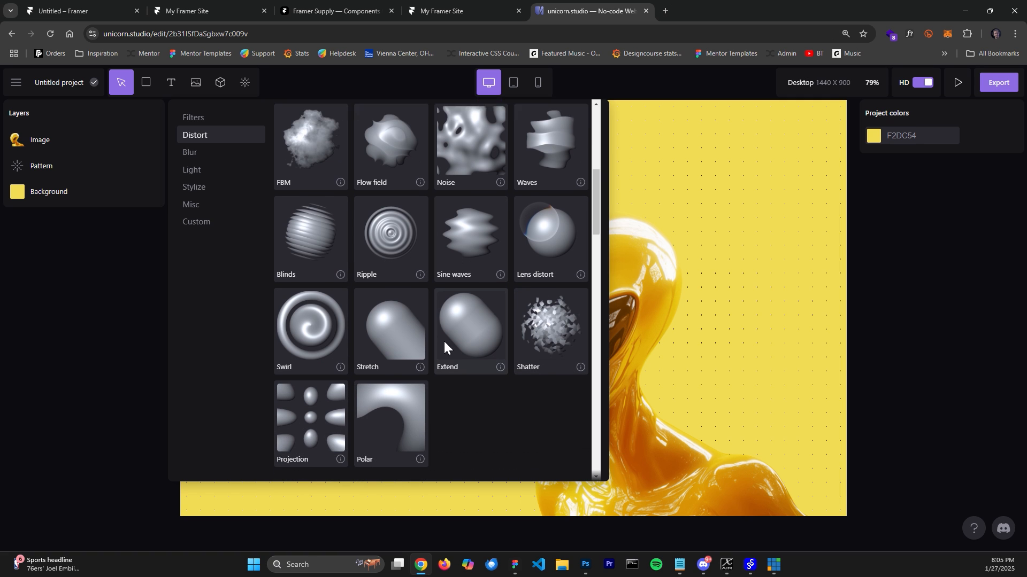
scroll(345, 316, down, 3)
scroll(479, 308, down, 2)
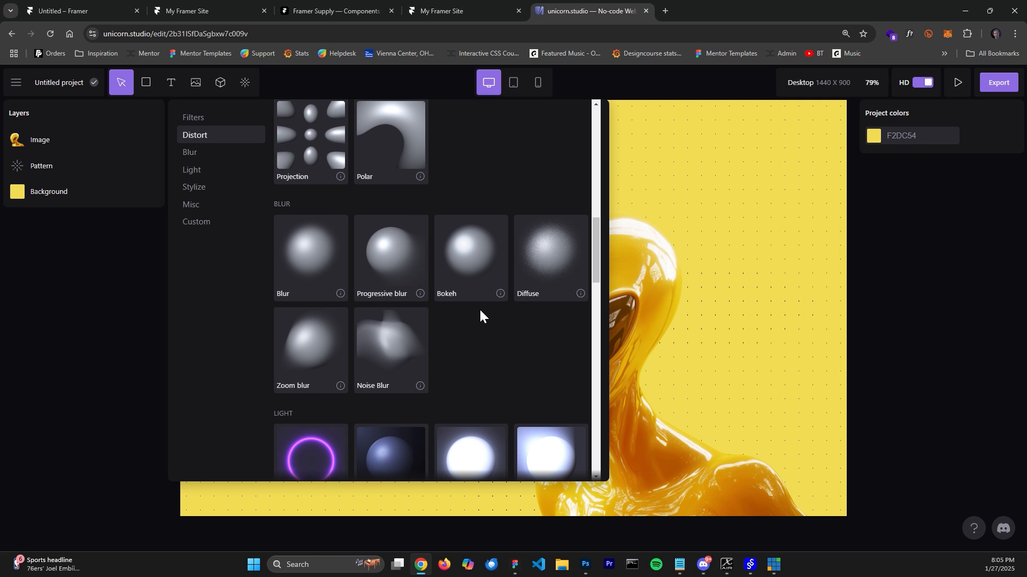
scroll(476, 315, down, 5)
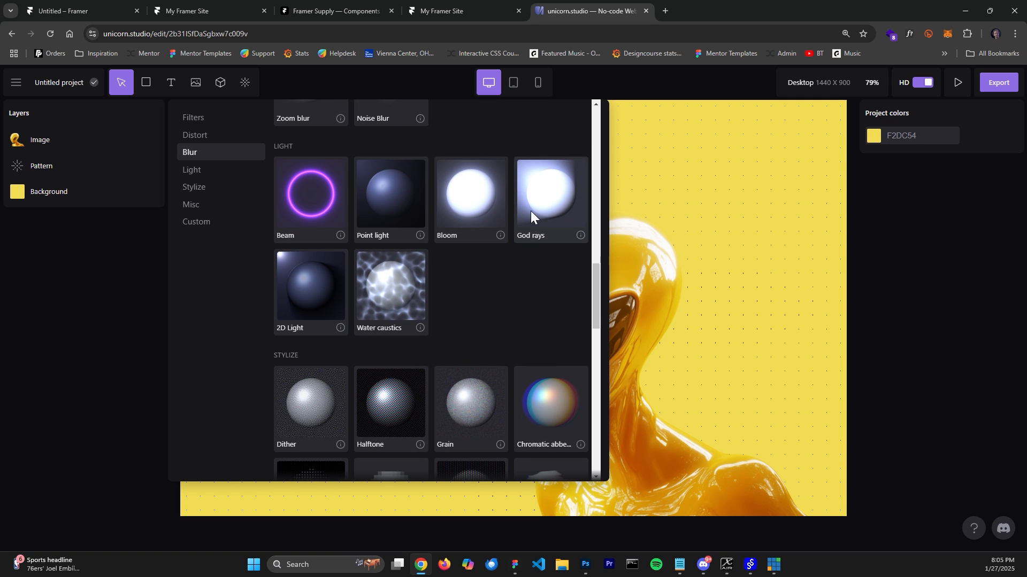
scroll(296, 300, down, 3)
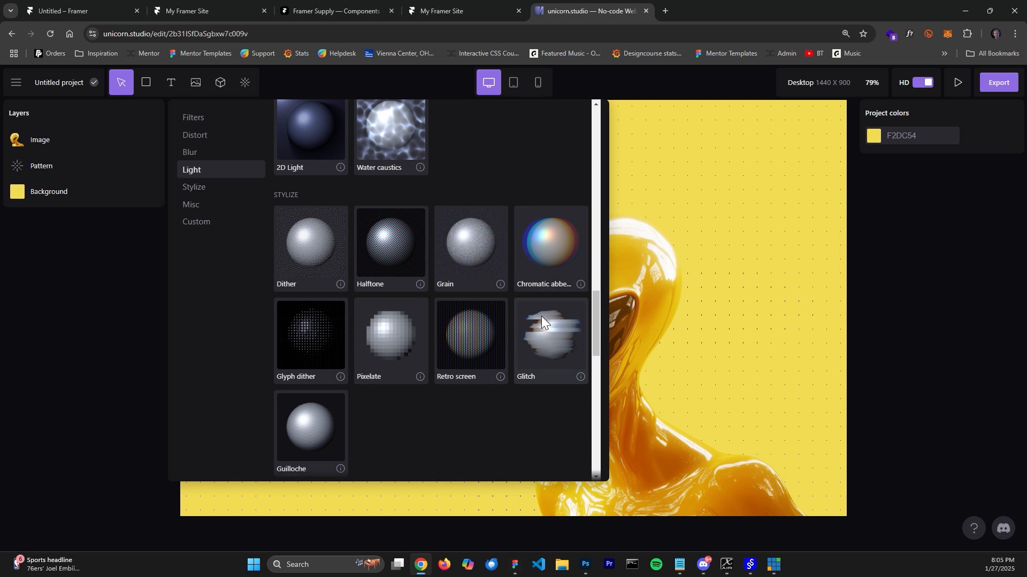
scroll(329, 242, down, 6)
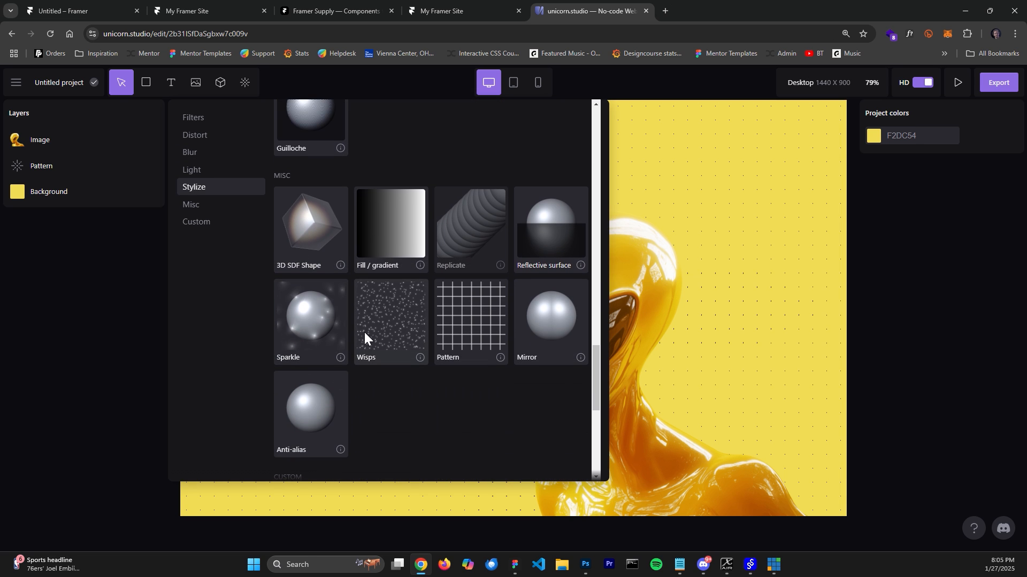
scroll(497, 230, up, 15)
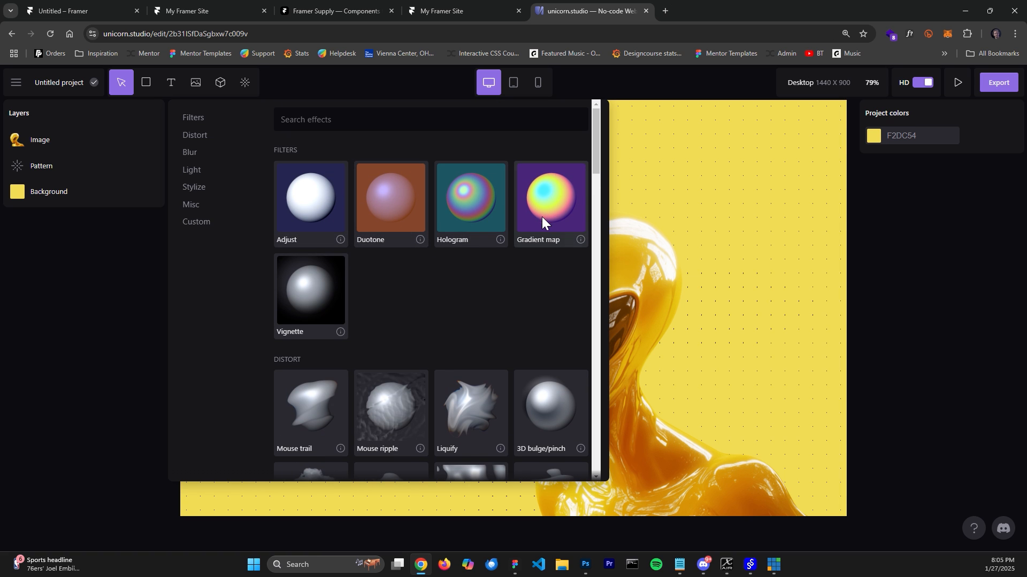
Add an FBM effect from the Distort effects above the alien image and play its animation
scroll(307, 310, down, 2)
scroll(310, 310, down, 3)
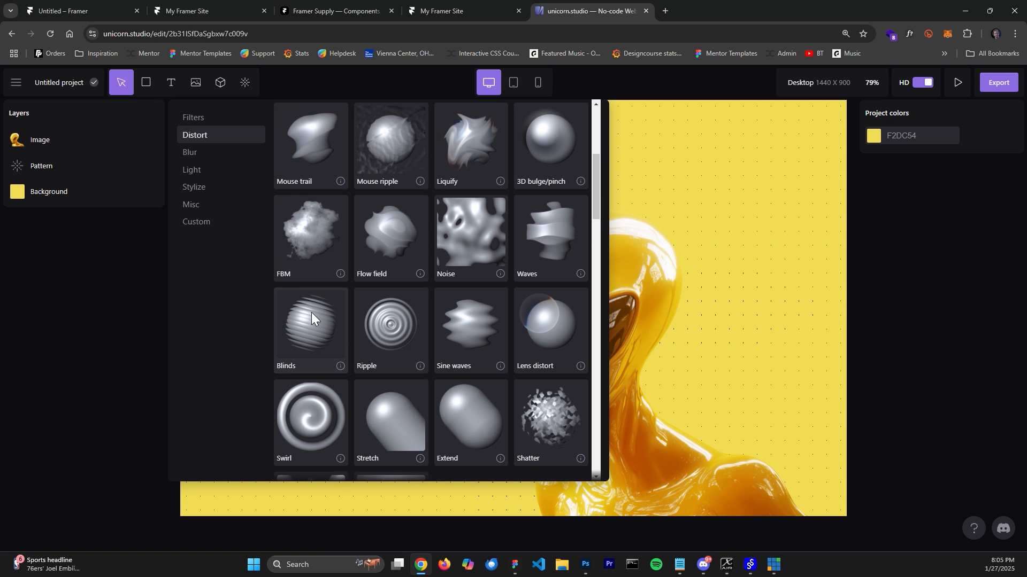
scroll(311, 312, down, 2)
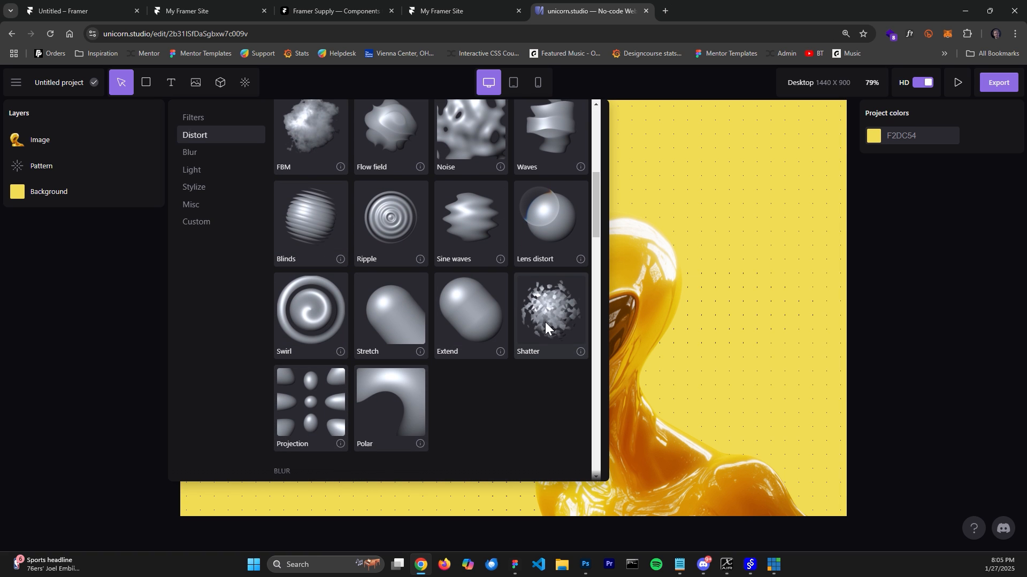
scroll(299, 255, up, 2)
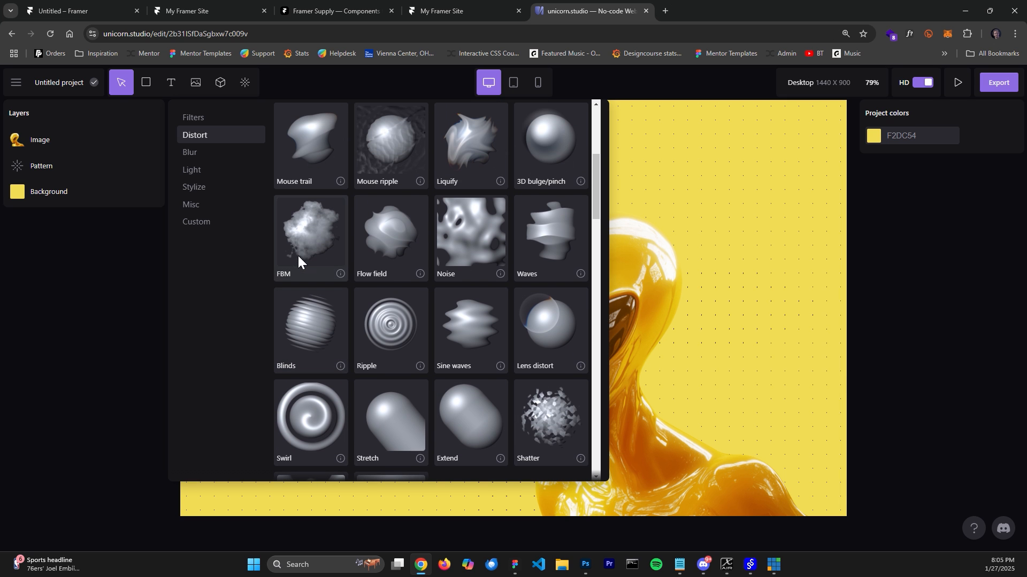
click(305, 245)
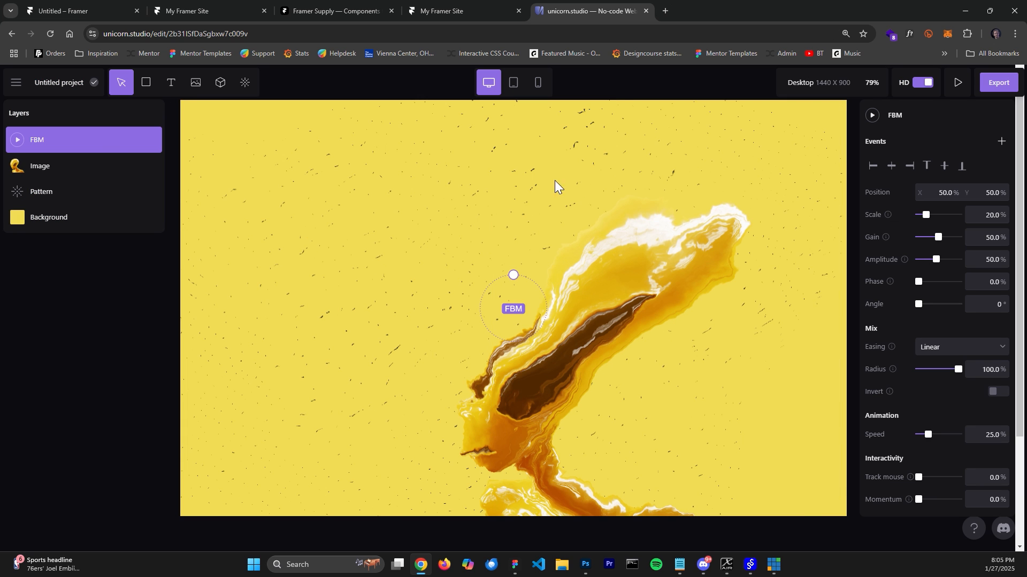
click(14, 142)
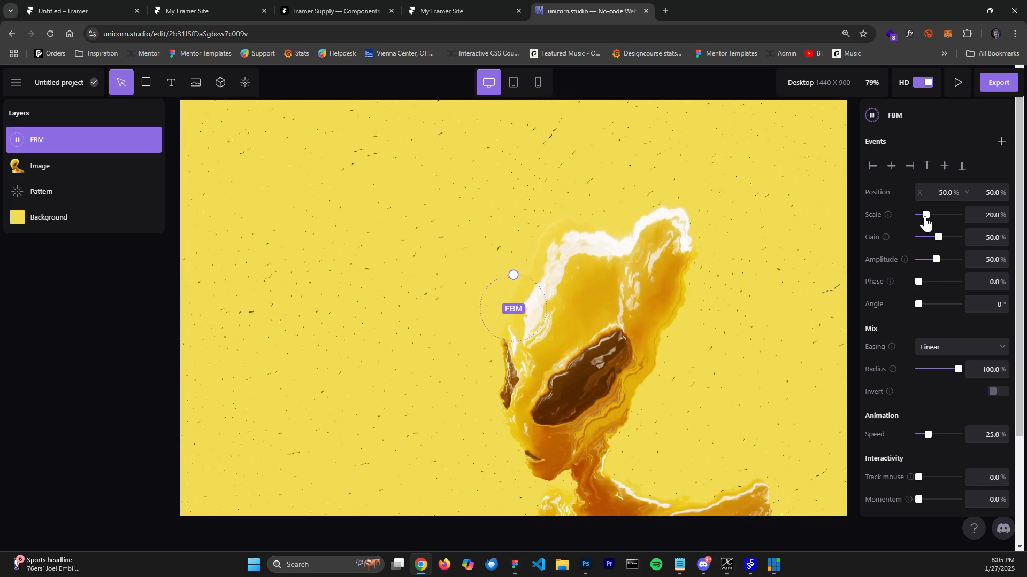
Set the FBM effect's scale to 9%, amplitude to 12%, gain to 100% and animation speed to 4%
drag(925, 216, 921, 216)
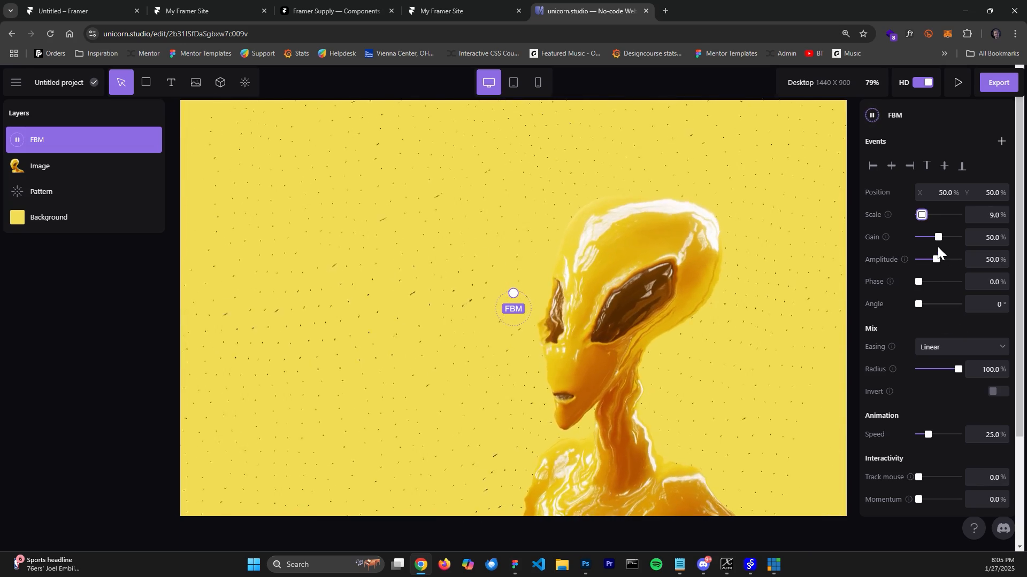
drag(935, 263, 919, 263)
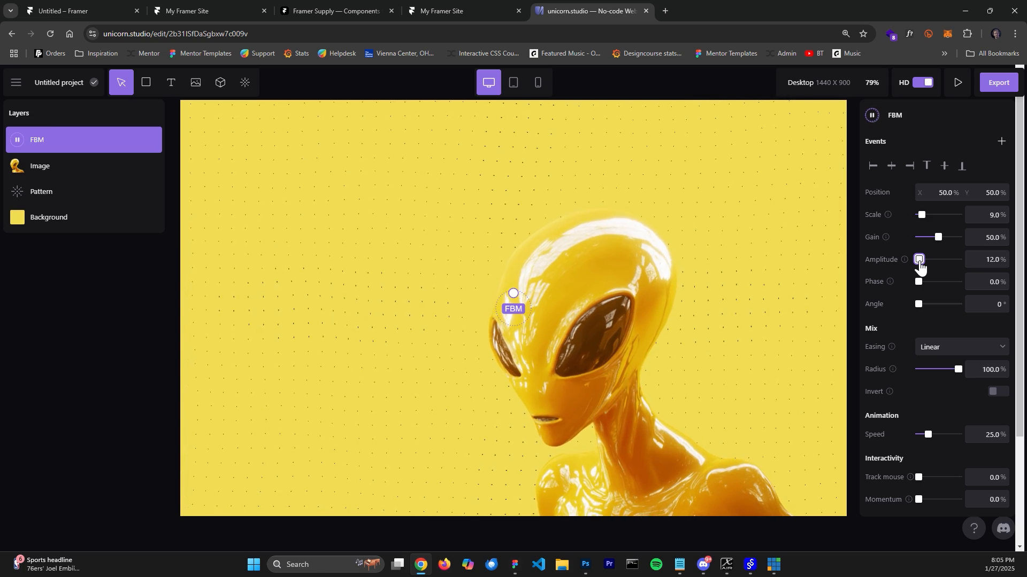
drag(939, 237, 961, 239)
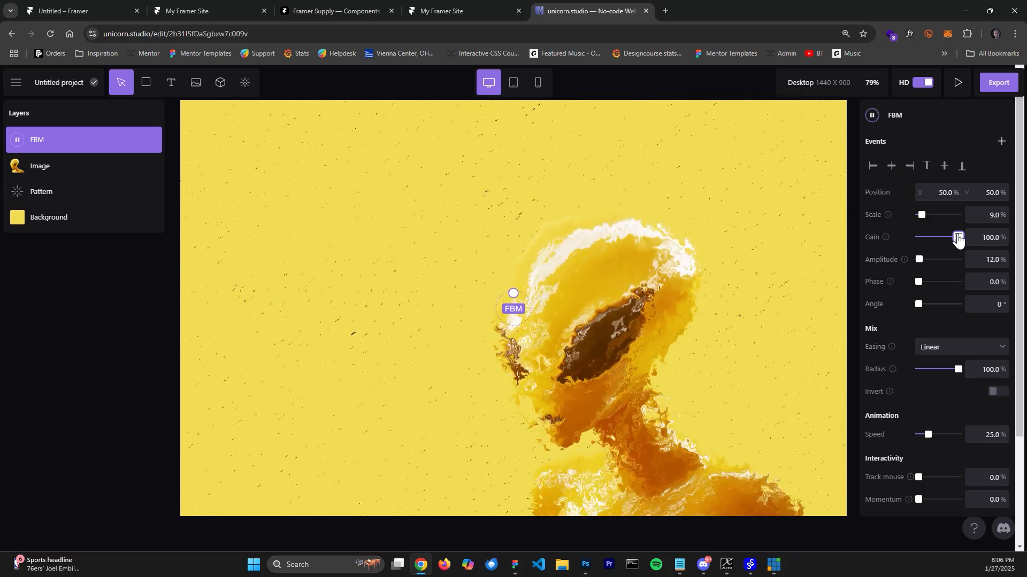
mouse_move(928, 434)
mouse_down()
mouse_move(944, 435)
mouse_move(920, 435)
mouse_up()
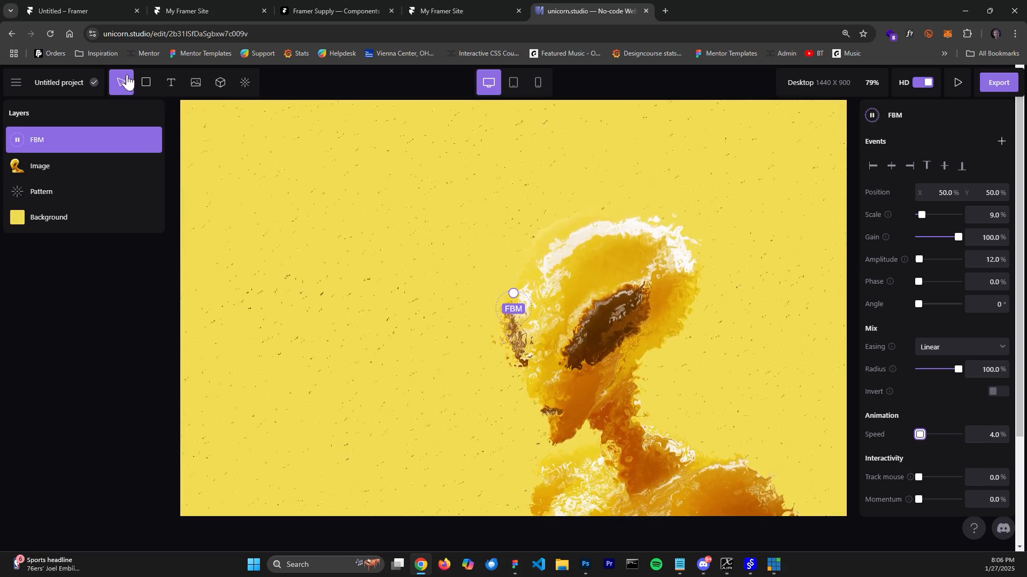
Try a Mouse trail effect with its radius reduced to about 20.8% and its strength set to 13%
click(245, 84)
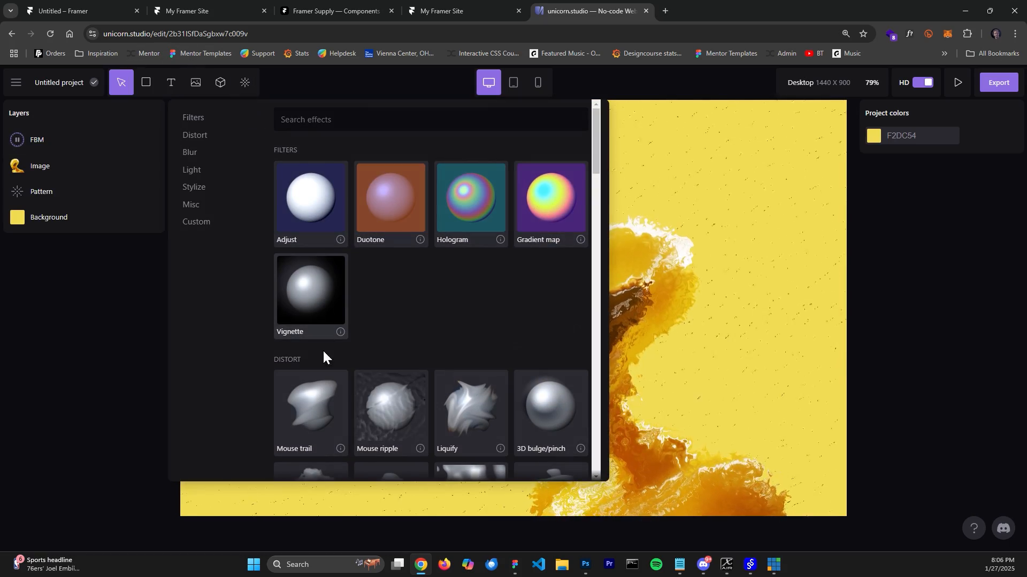
click(332, 412)
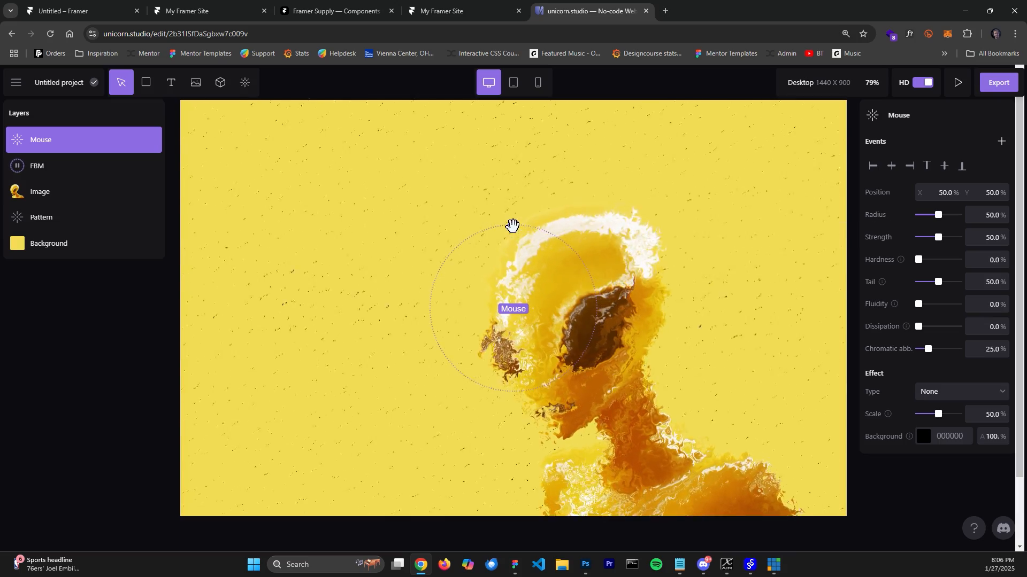
drag(512, 225, 513, 291)
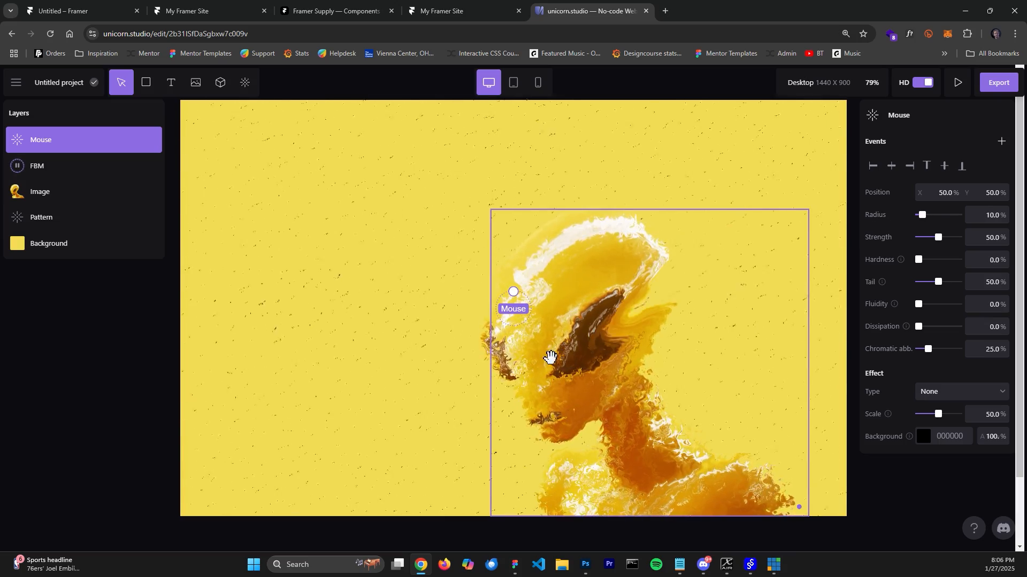
drag(514, 292, 515, 274)
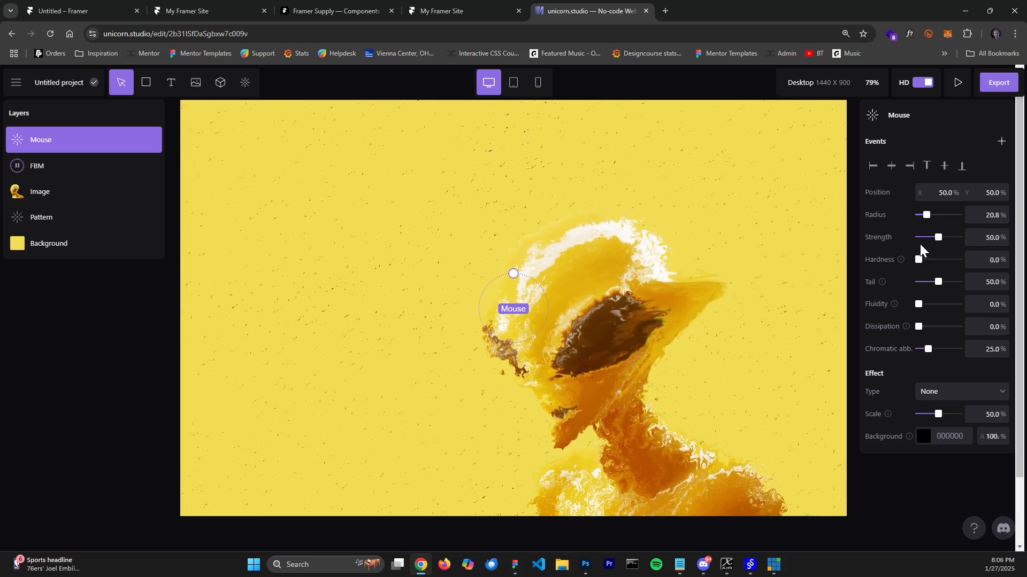
drag(938, 237, 924, 237)
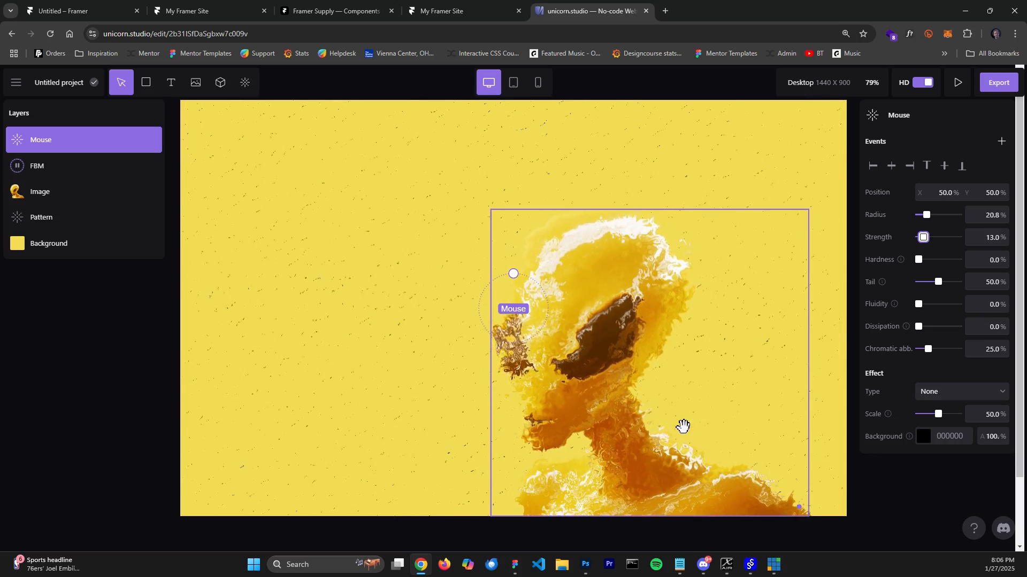
Delete the Mouse trail effect's layer from the scene
double_click(100, 141)
key(Return)
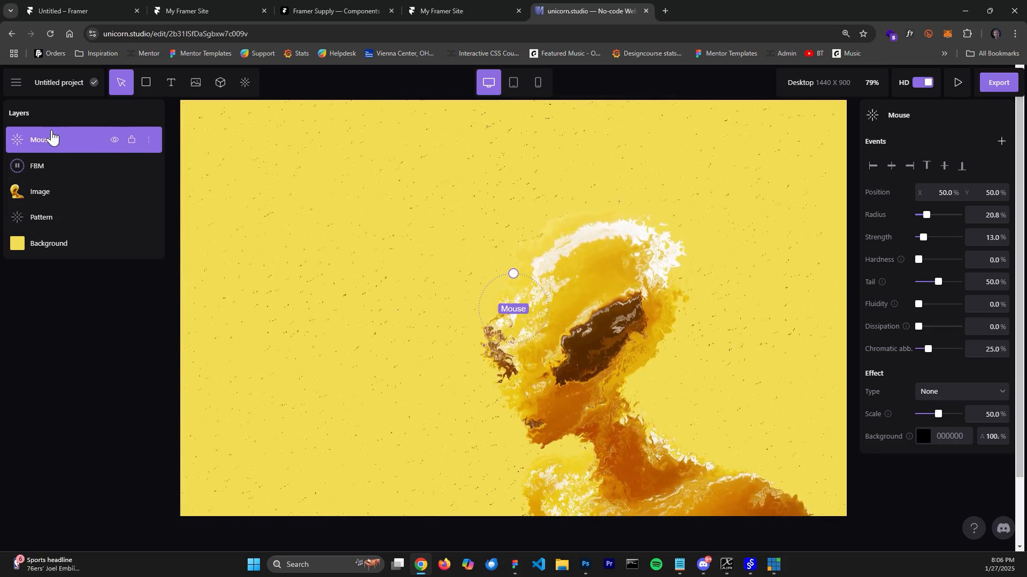
click(158, 140)
click(186, 316)
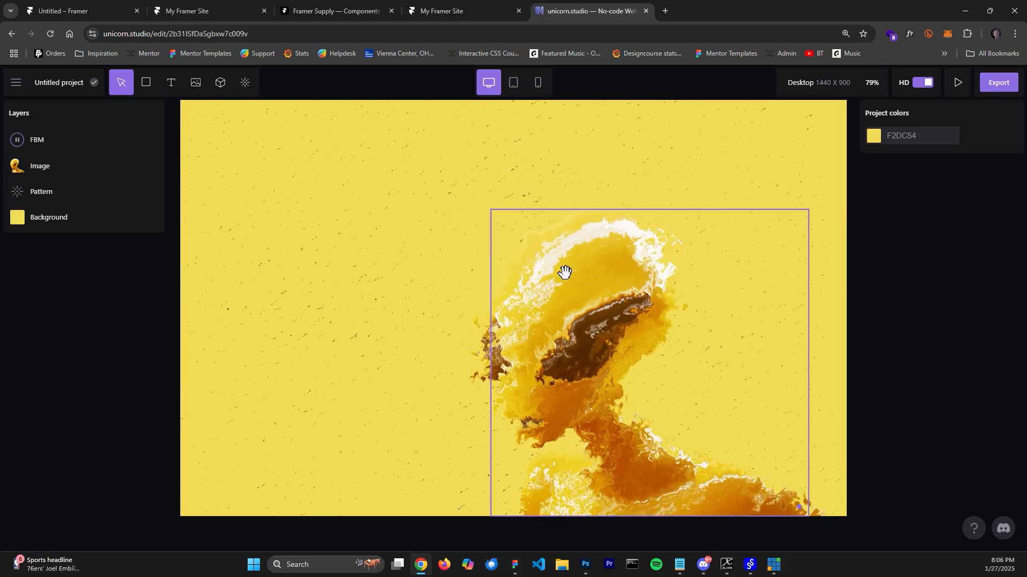
Give the alien image 9% mouse tracking and a 40% 3D axis tilt
click(549, 265)
scroll(953, 454, down, 3)
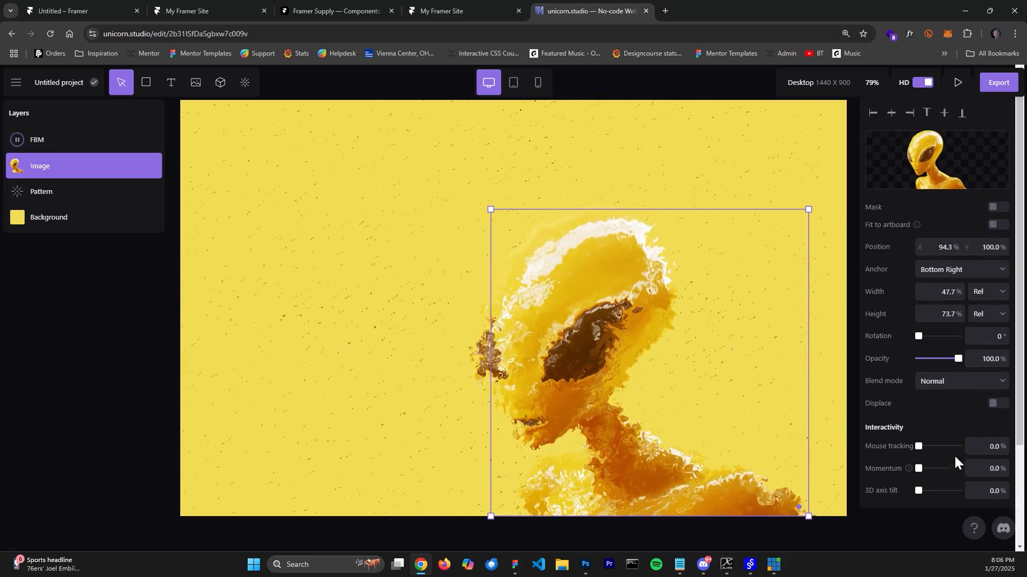
drag(917, 315, 921, 317)
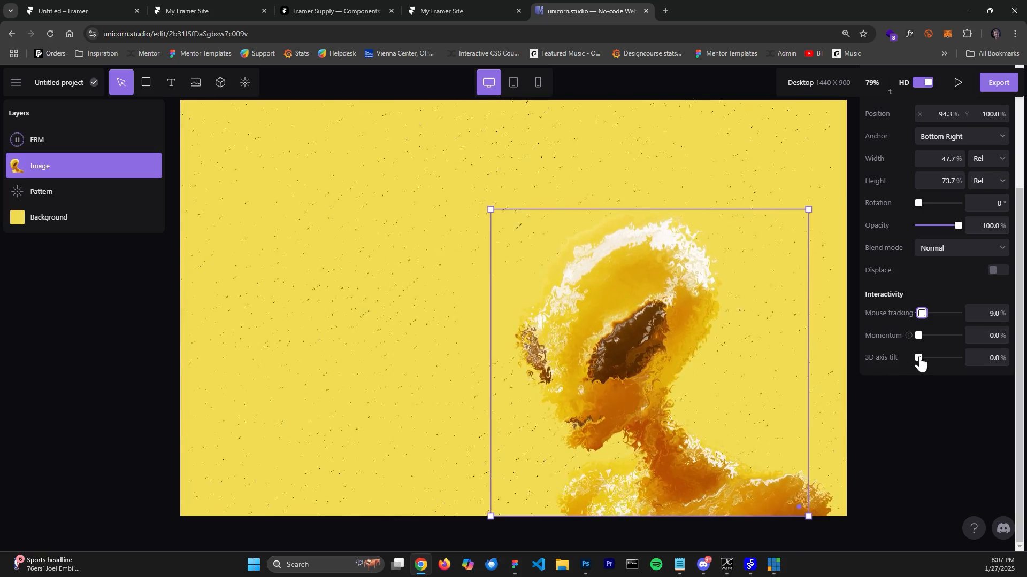
drag(921, 362, 936, 363)
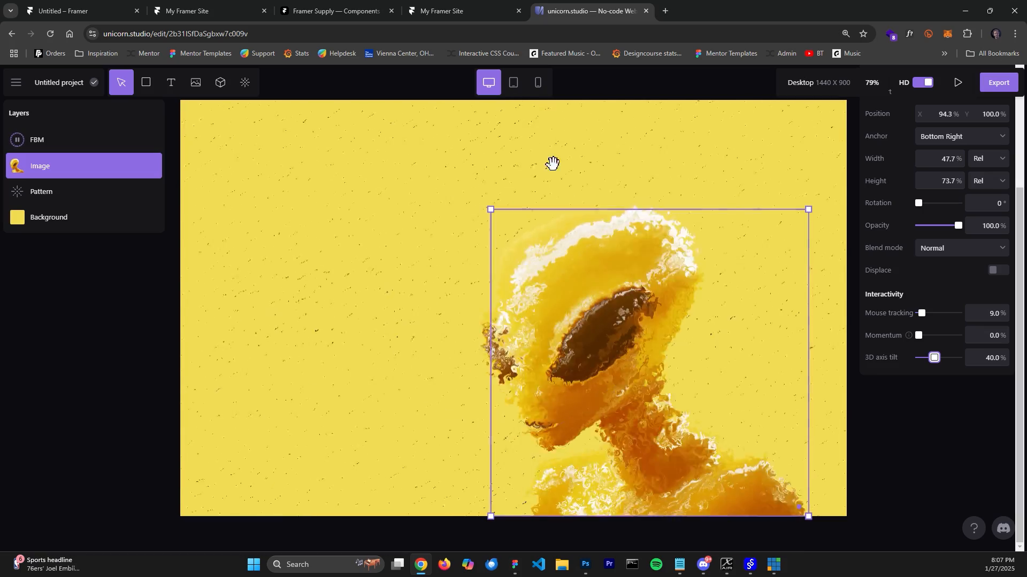
Publish the Unicorn Studio scene as an embed and copy its Framer component URL
click(995, 82)
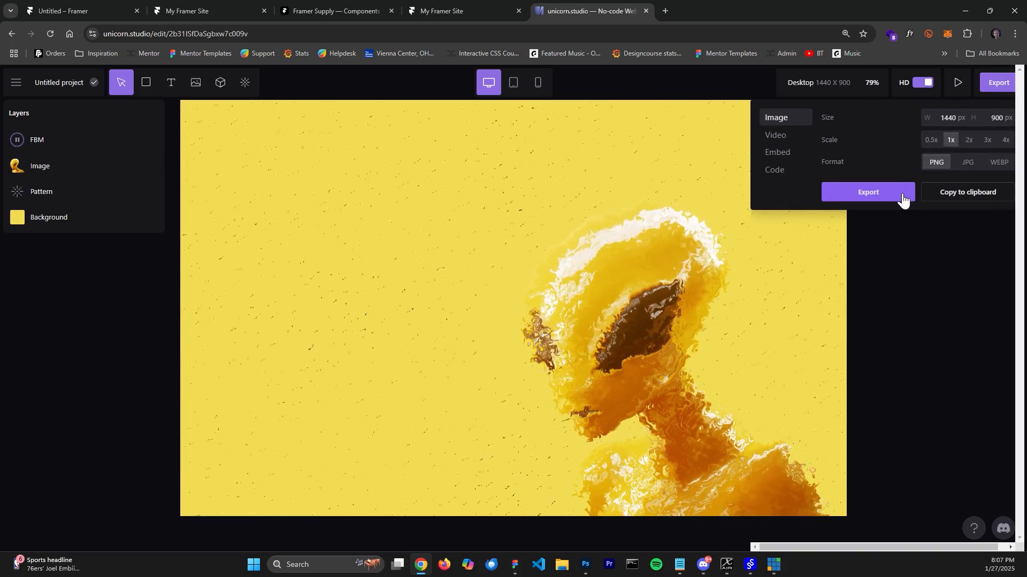
click(784, 160)
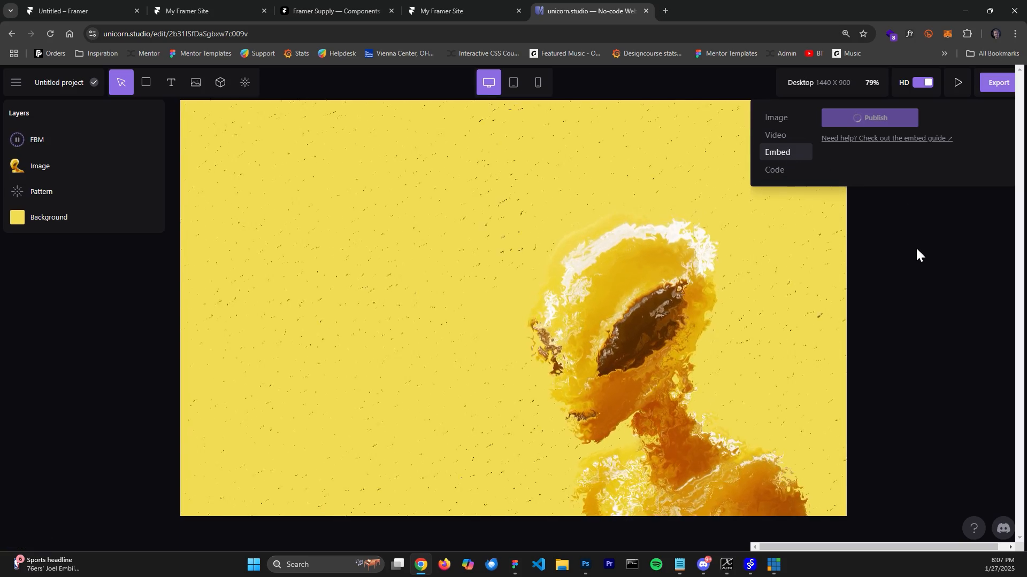
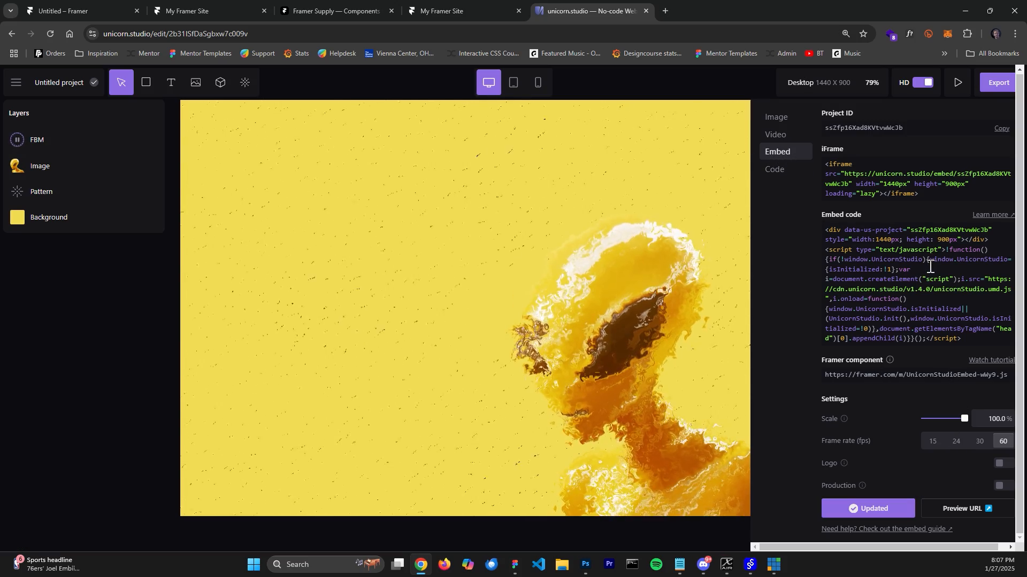
triple_click(972, 378)
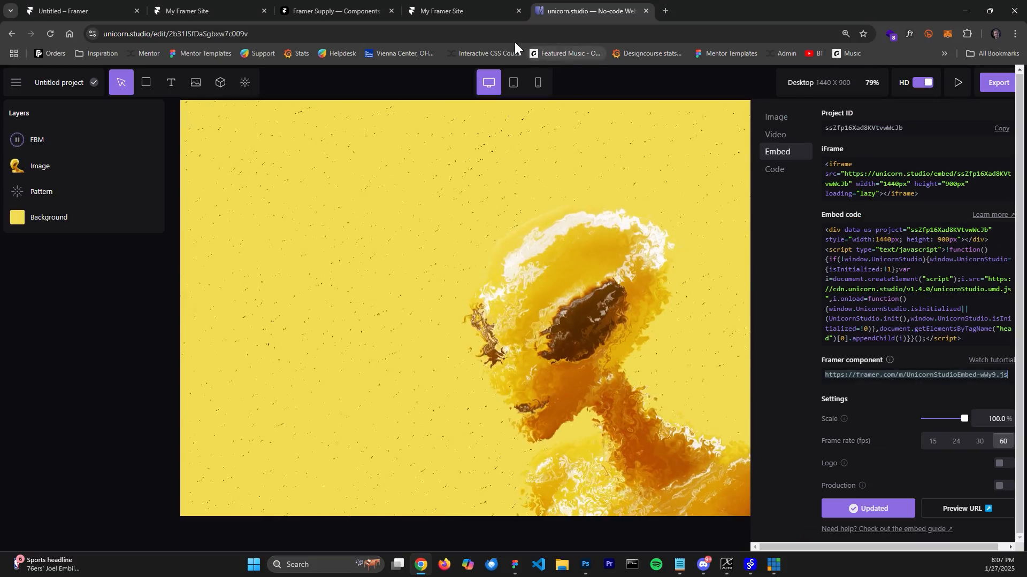
Switch to the Framer project, paste the Unicorn Studio Embed component, and make it the first layer directly inside the Desktop frame
click(91, 8)
click(599, 253)
scroll(602, 253, down, 3)
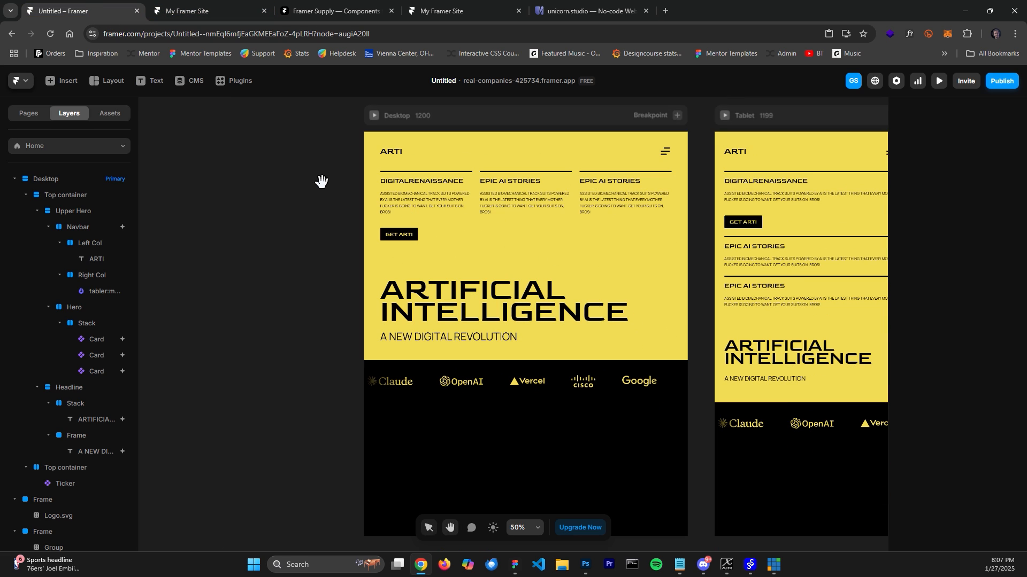
drag(321, 180, 385, 207)
scroll(498, 217, up, 2)
click(426, 139)
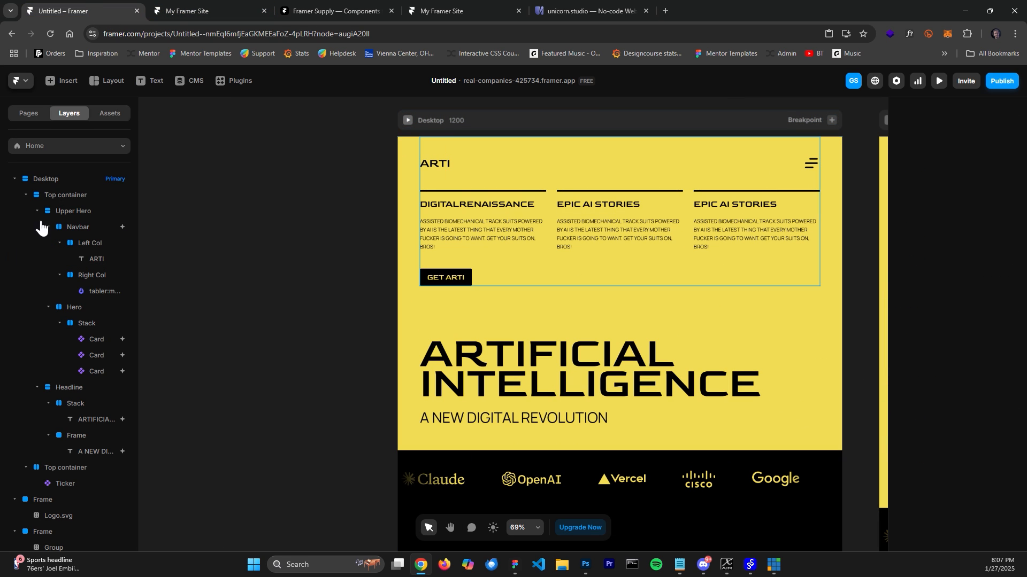
click(56, 185)
click(63, 197)
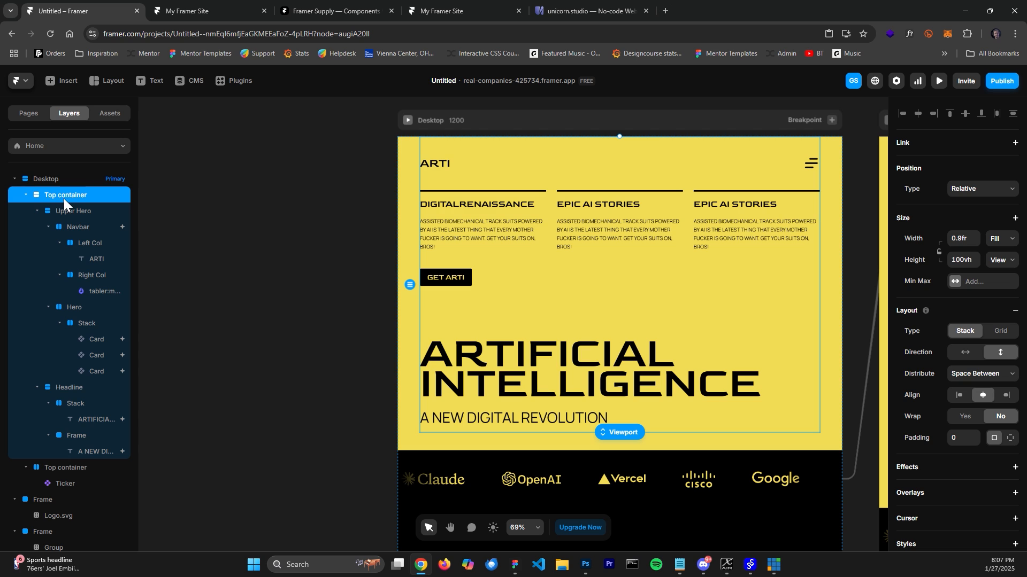
click(51, 182)
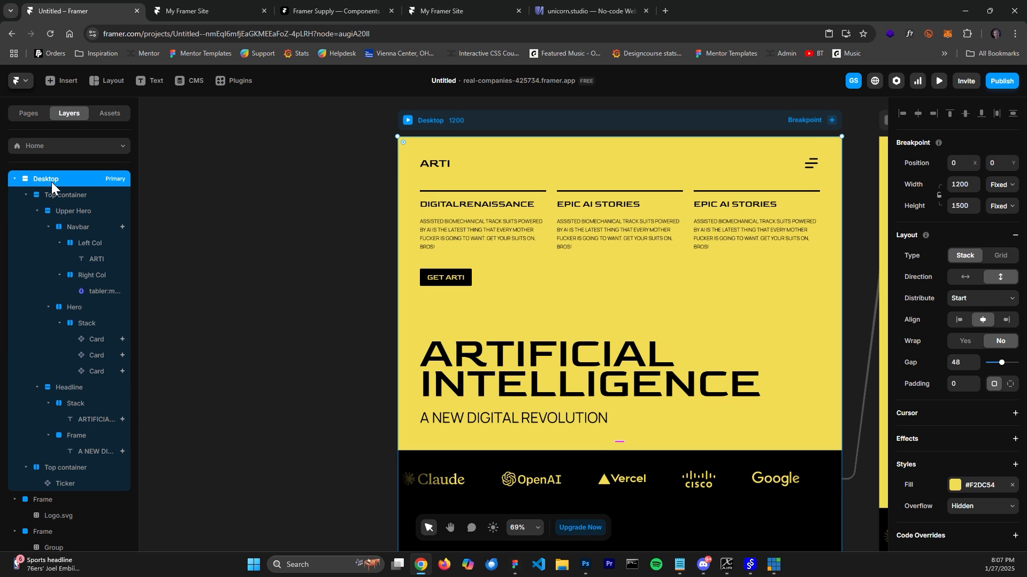
key(ctrl+v)
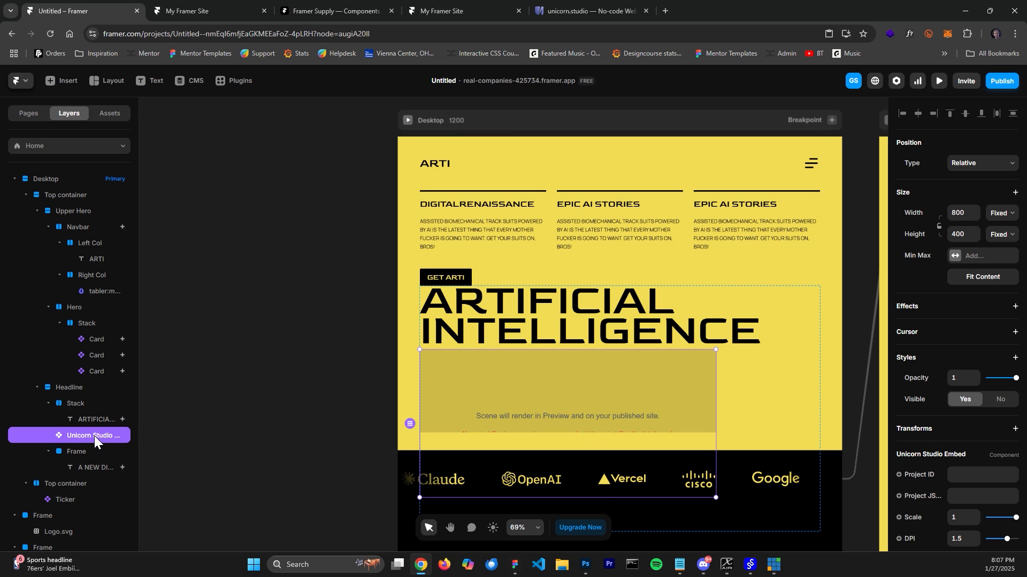
drag(94, 435, 55, 195)
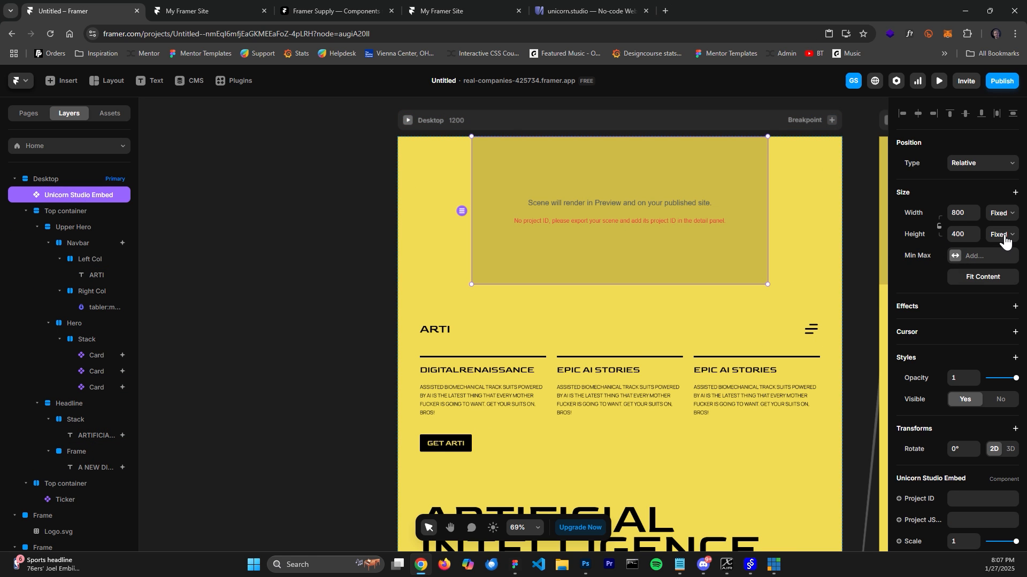
Give the embed absolute positioning, a relative width of 100% and a viewport height of 100vh
click(982, 162)
click(971, 175)
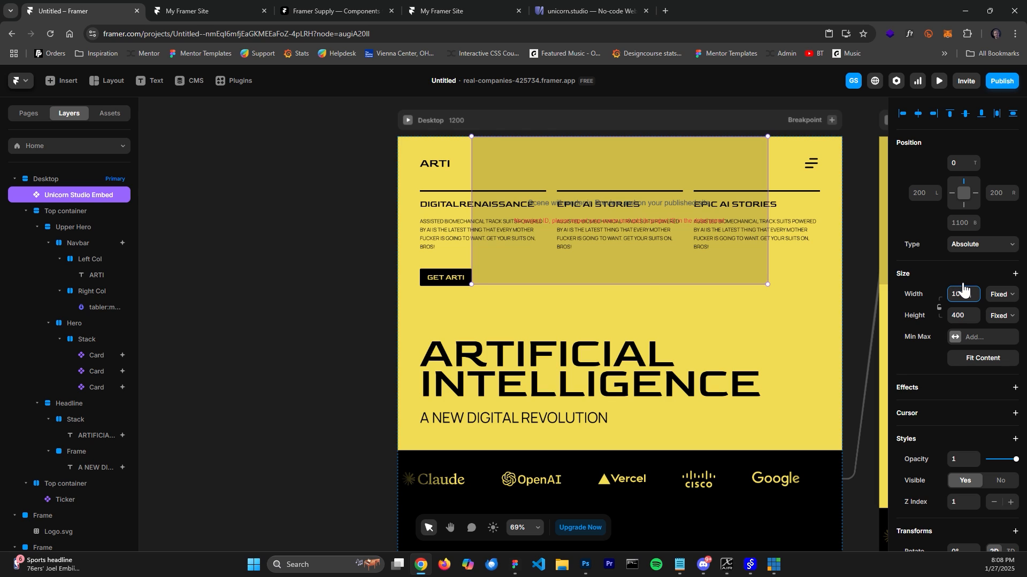
key(Return)
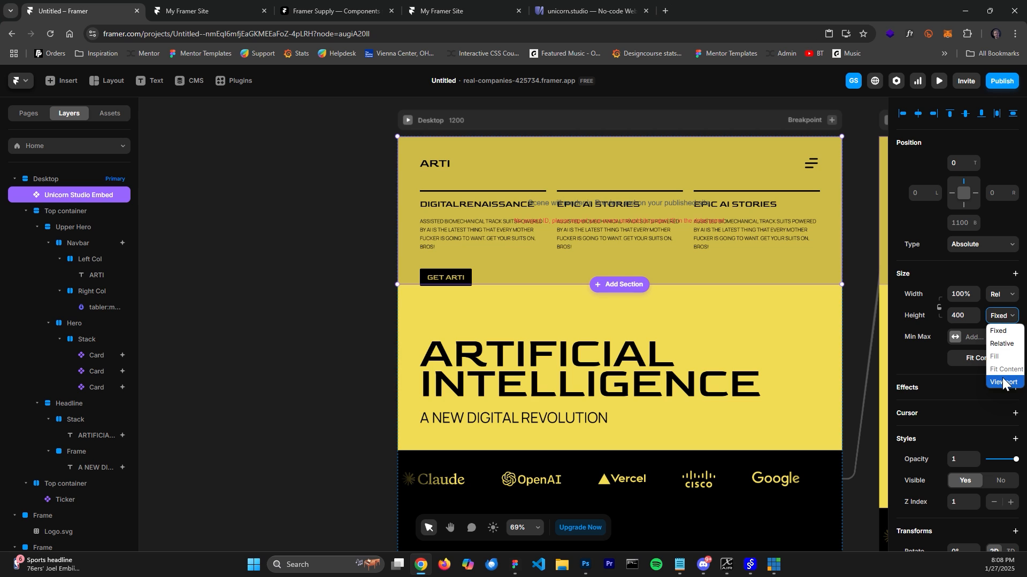
click(1003, 382)
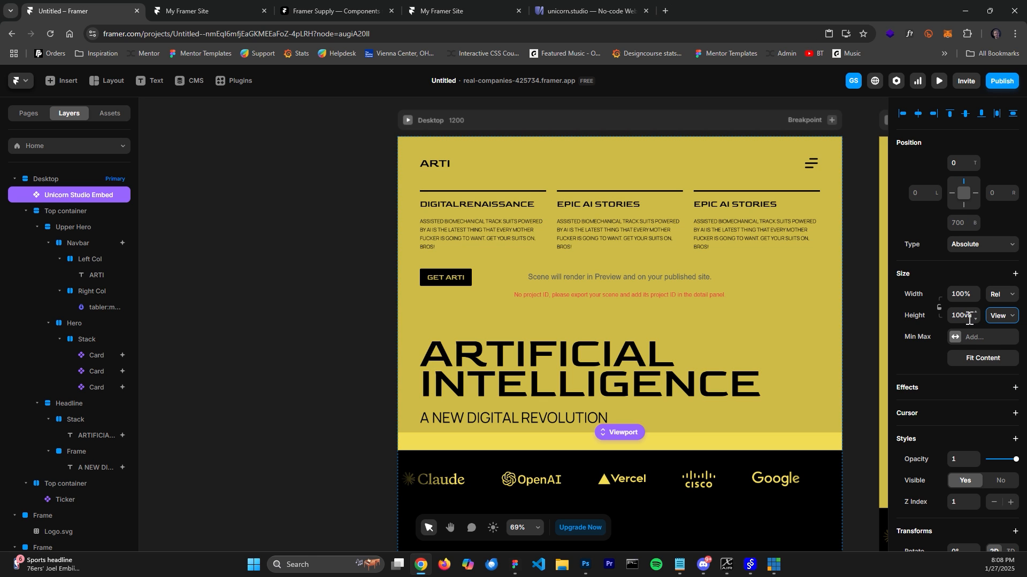
Copy the scene's project ID from Unicorn Studio into the Framer embed's Project ID property and briefly preview the page
scroll(974, 454, down, 6)
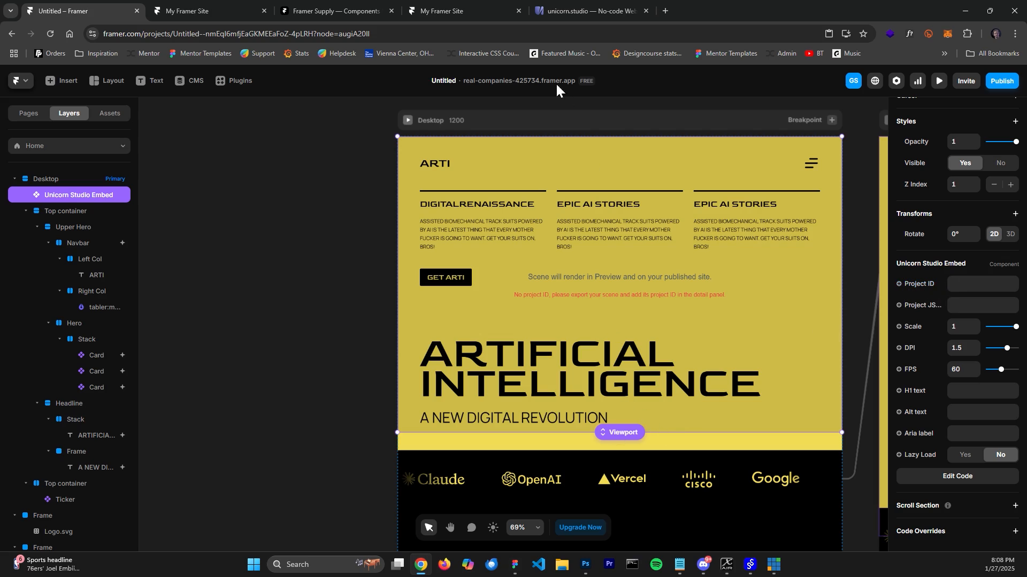
click(533, 13)
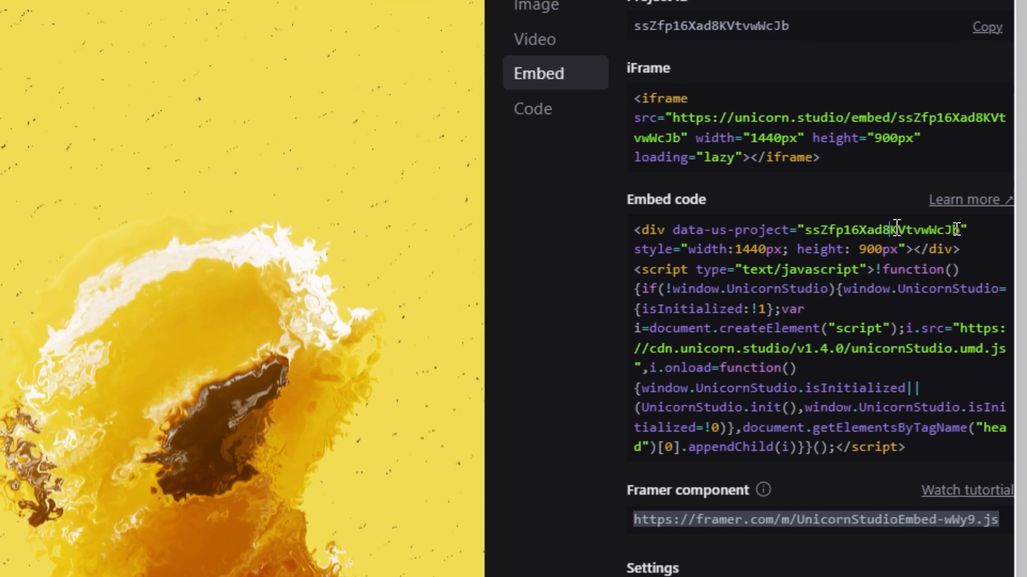
double_click(948, 231)
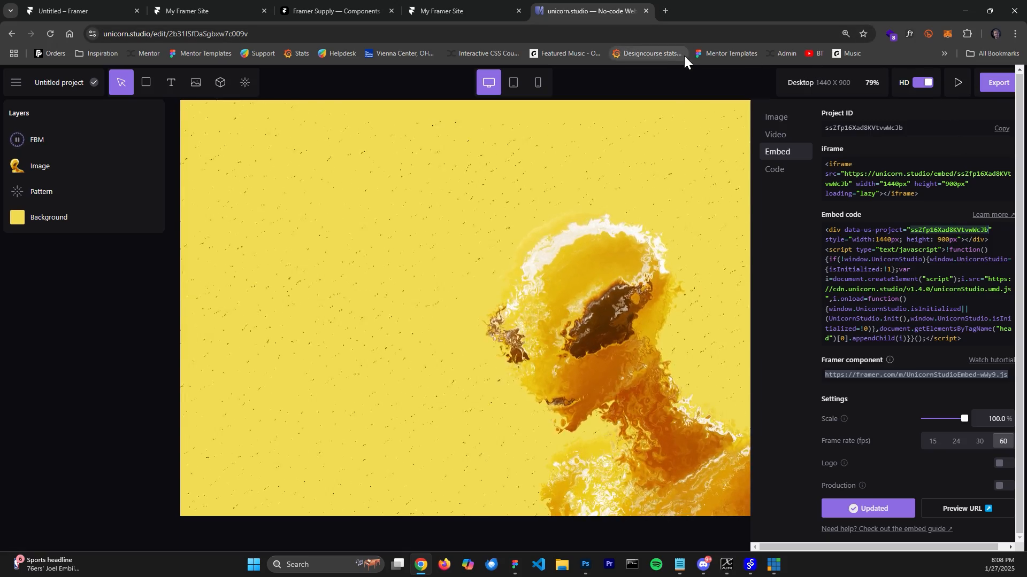
click(101, 13)
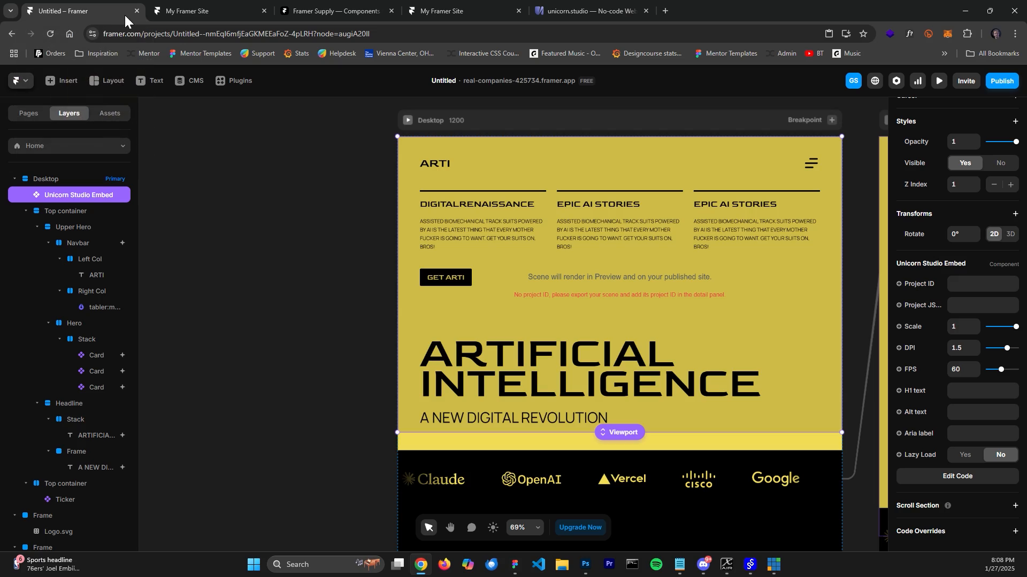
click(575, 9)
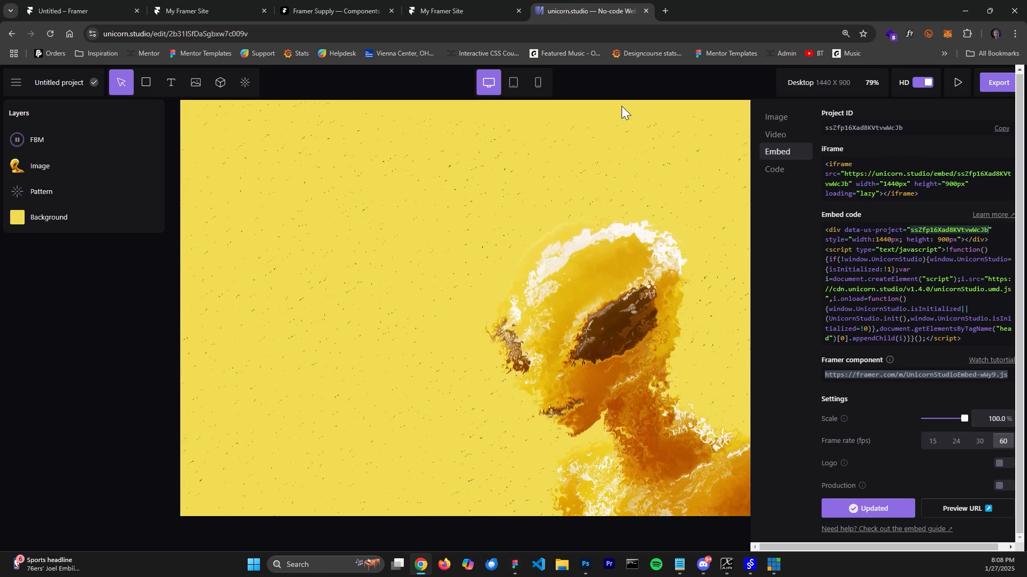
click(100, 8)
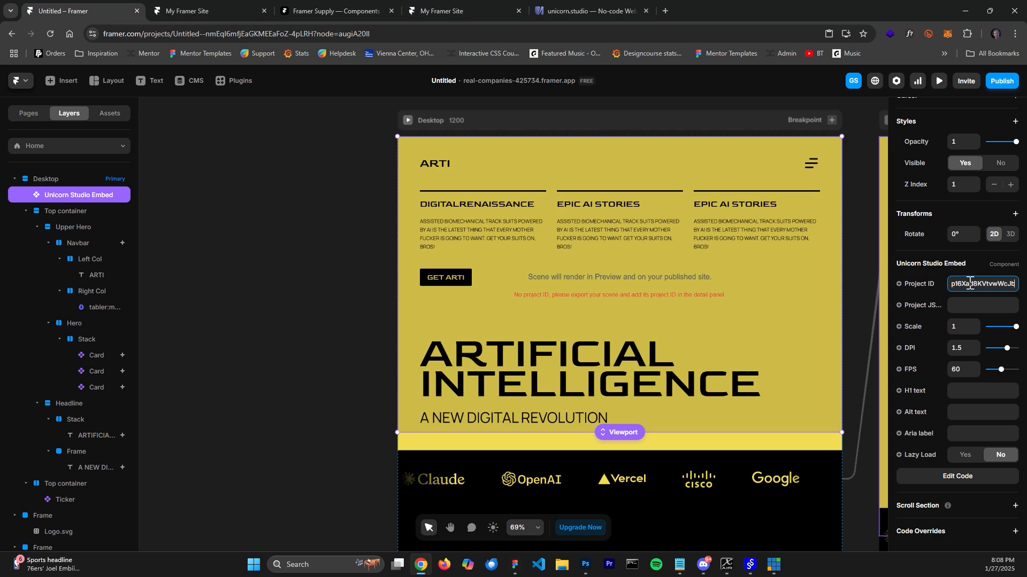
click(939, 80)
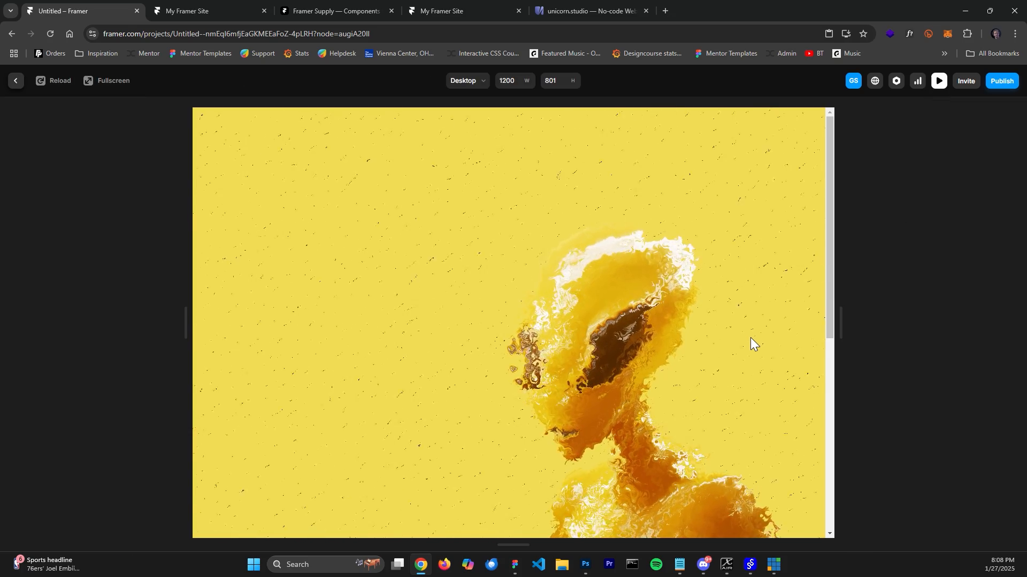
key(Escape)
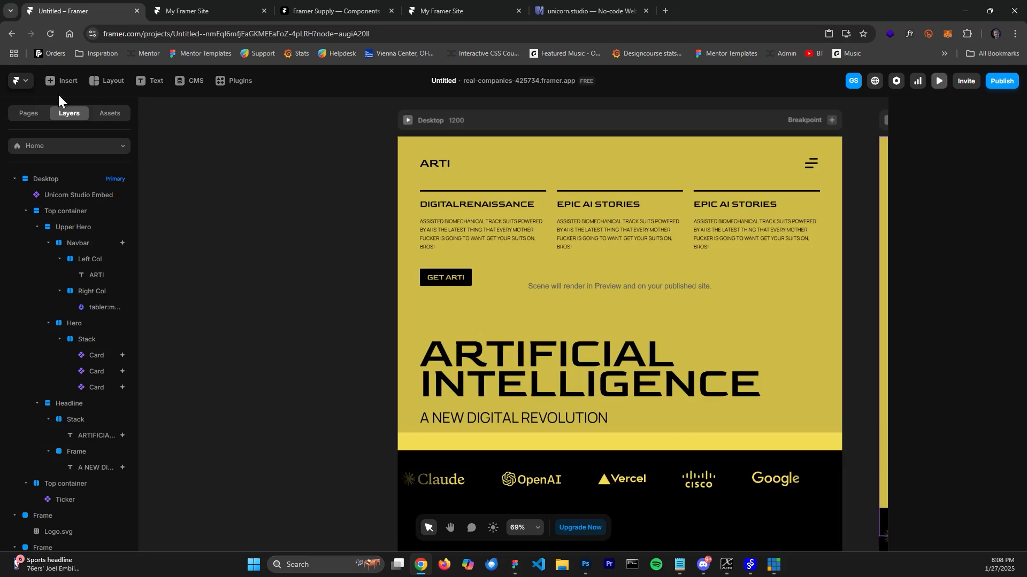
Set the Unicorn Studio embed's Z index to 0 and open the page preview
click(787, 154)
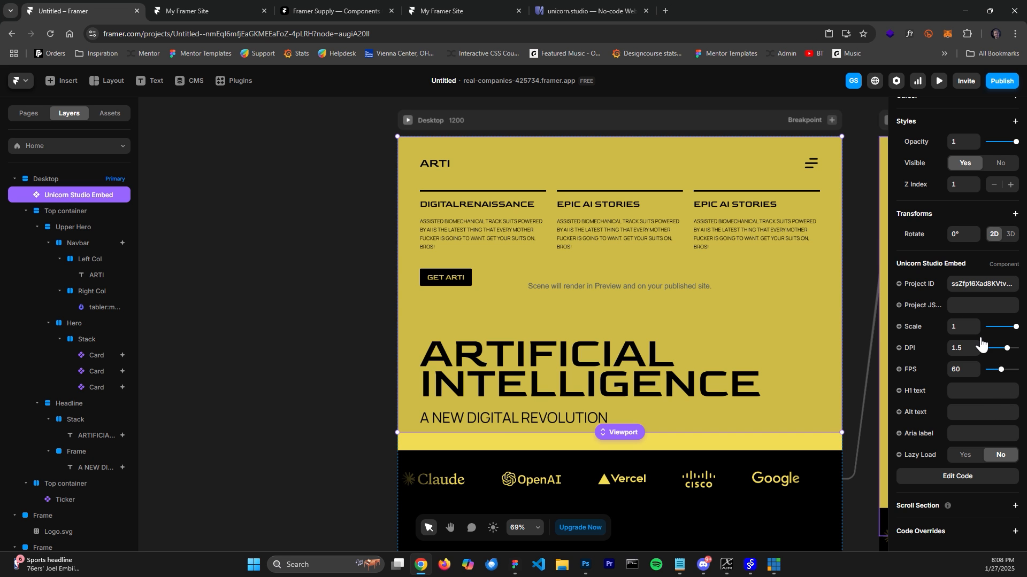
scroll(981, 344, up, 3)
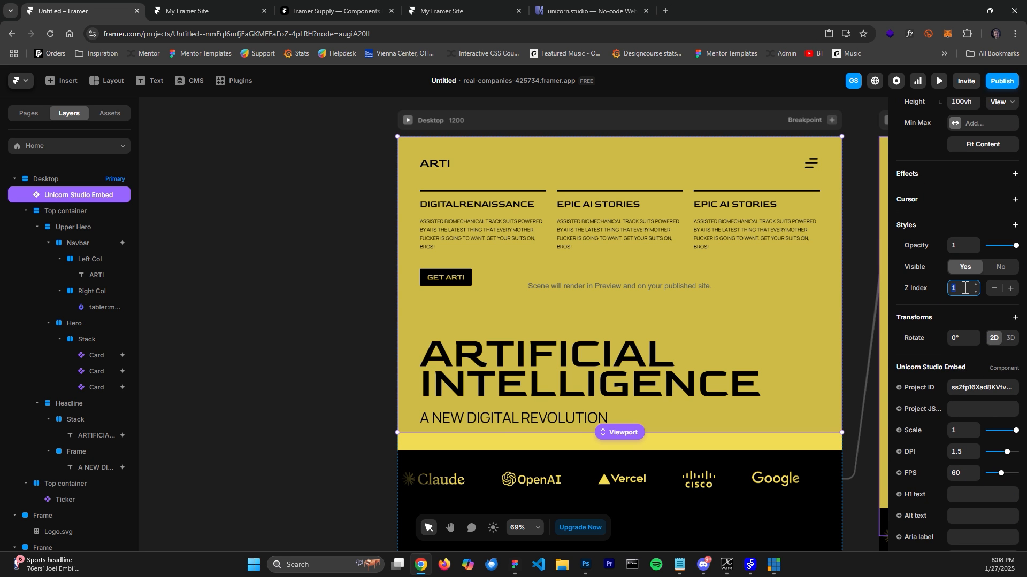
key(ctrl+p)
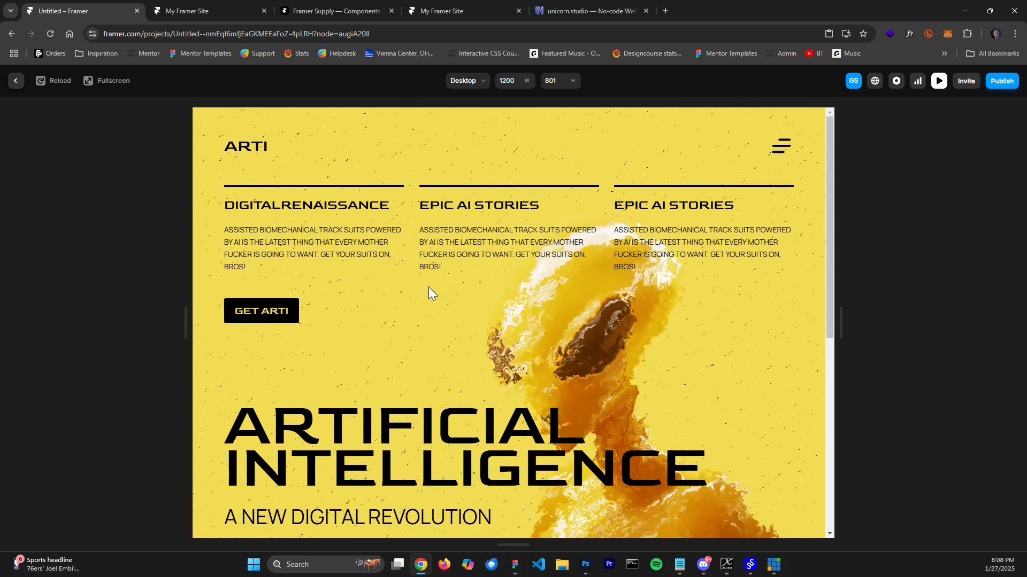
Check the alien hero in the preview at tablet, narrow and wide desktop widths and while scrolling
drag(841, 322, 770, 317)
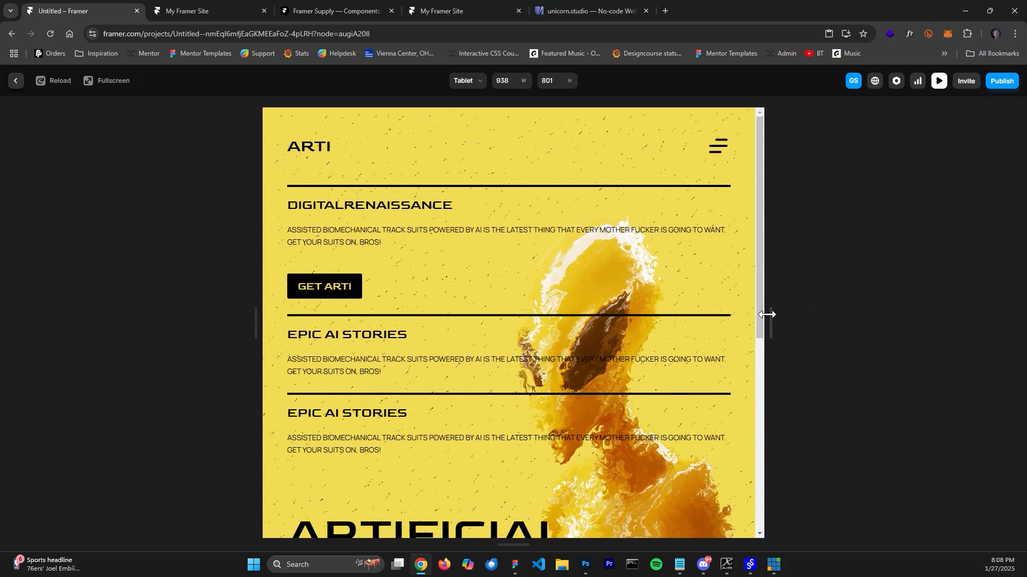
drag(768, 315, 669, 327)
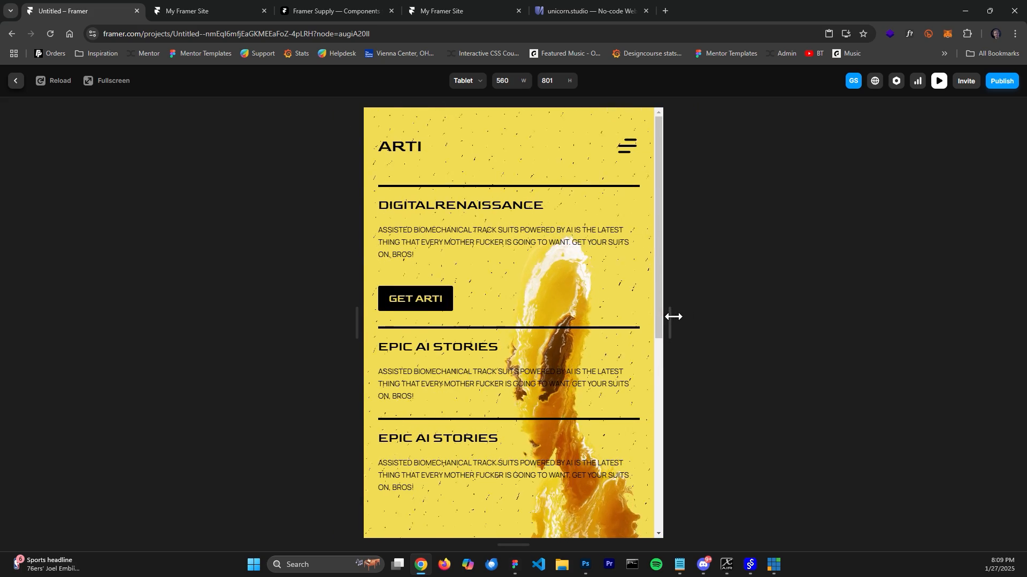
drag(673, 316, 918, 309)
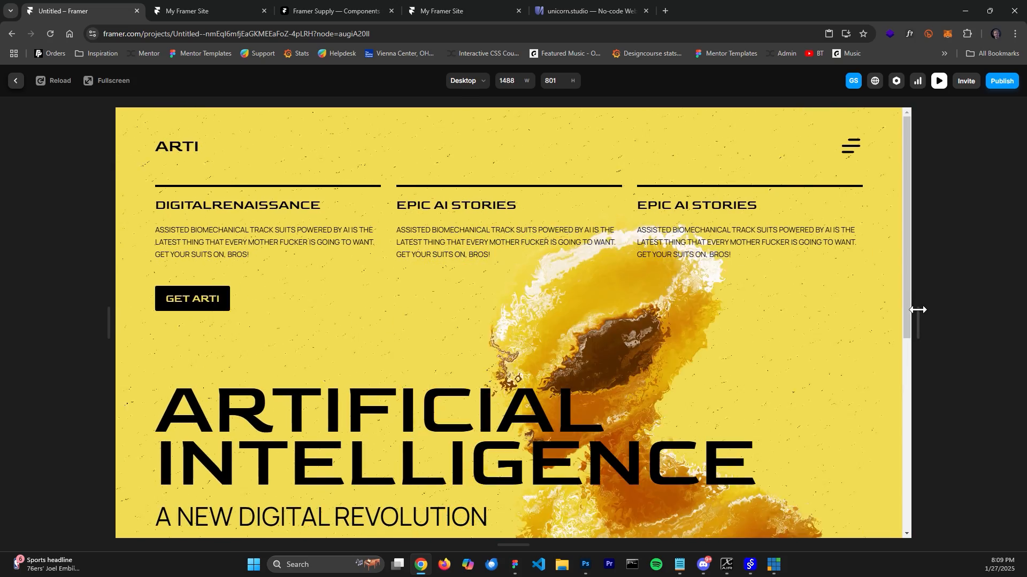
scroll(379, 348, down, 2)
scroll(413, 310, up, 2)
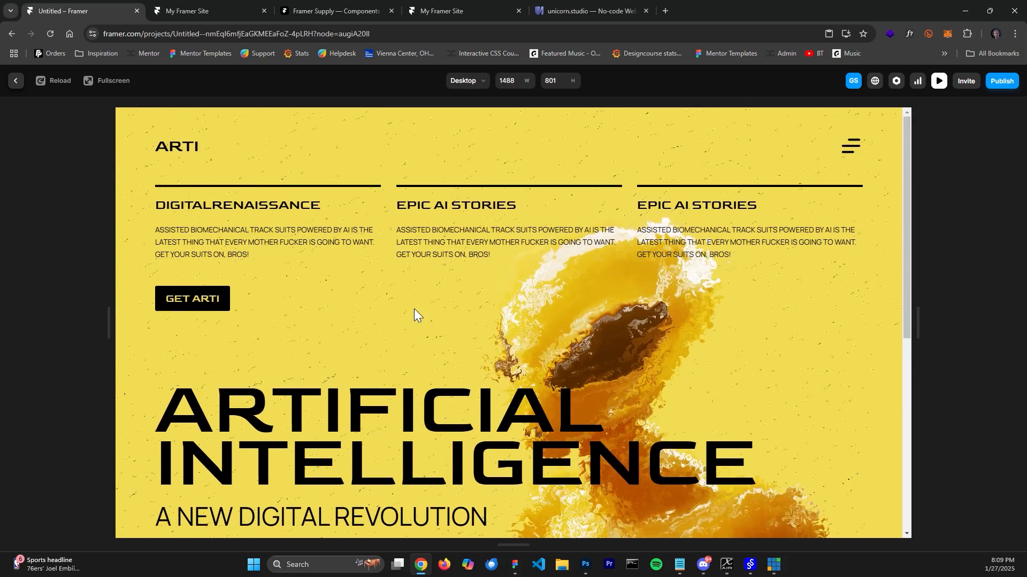
scroll(414, 310, down, 2)
scroll(395, 278, up, 2)
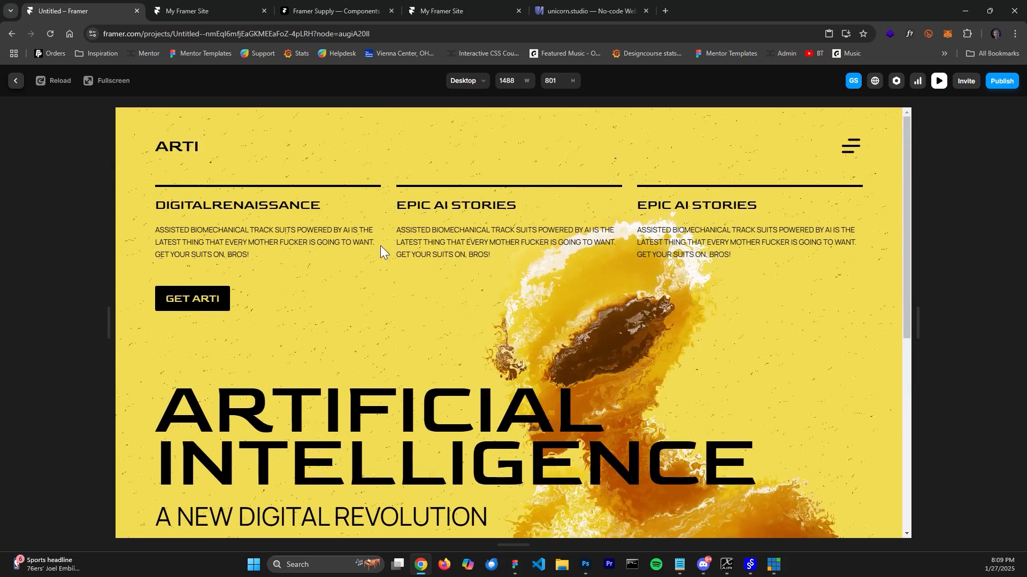
click(15, 83)
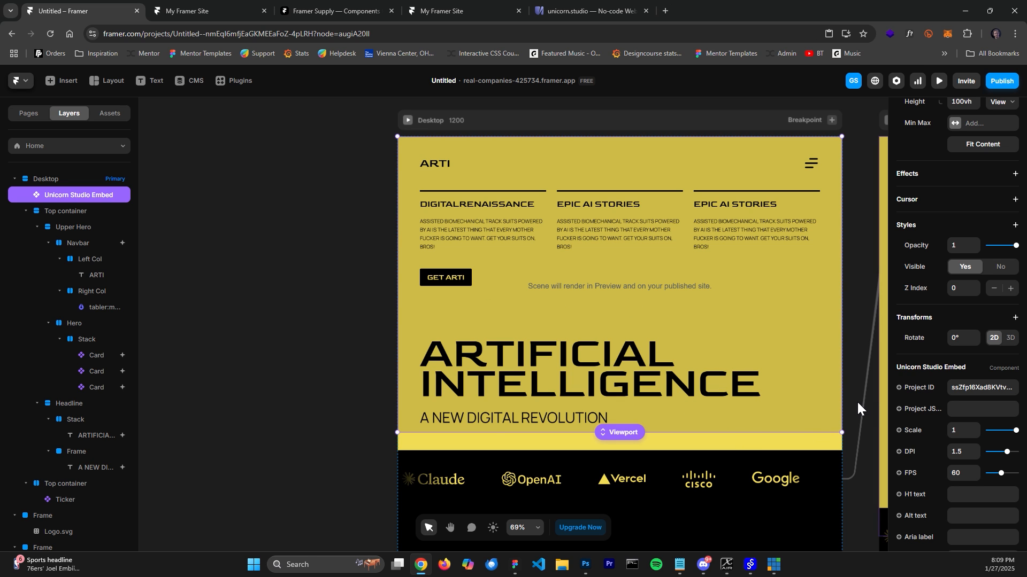
Add a Scroll Speed effect of 50% to the Unicorn Studio embed
scroll(857, 400, up, 2)
key(space)
drag(853, 372, 833, 412)
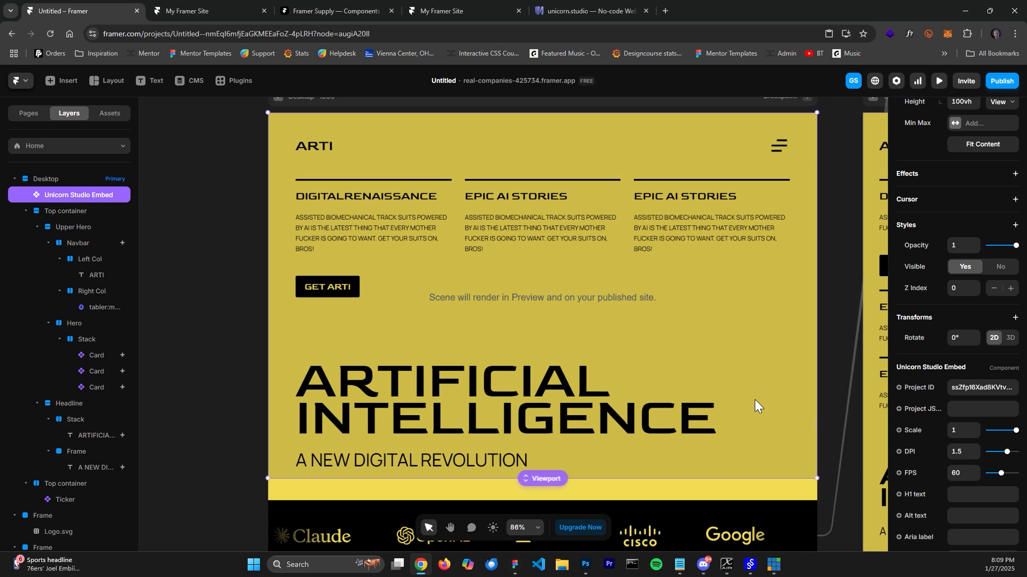
scroll(1006, 255, up, 4)
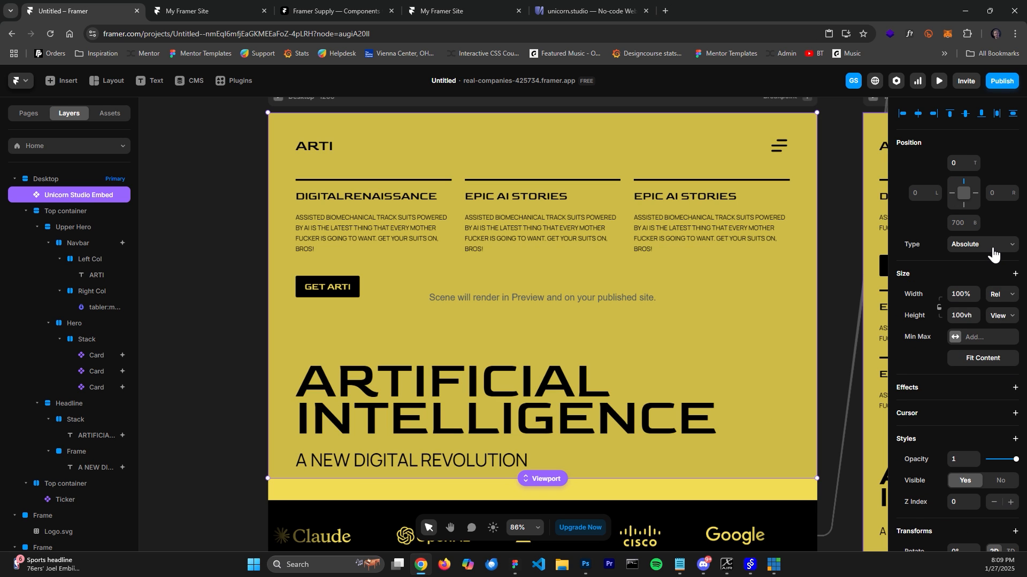
scroll(995, 321, down, 2)
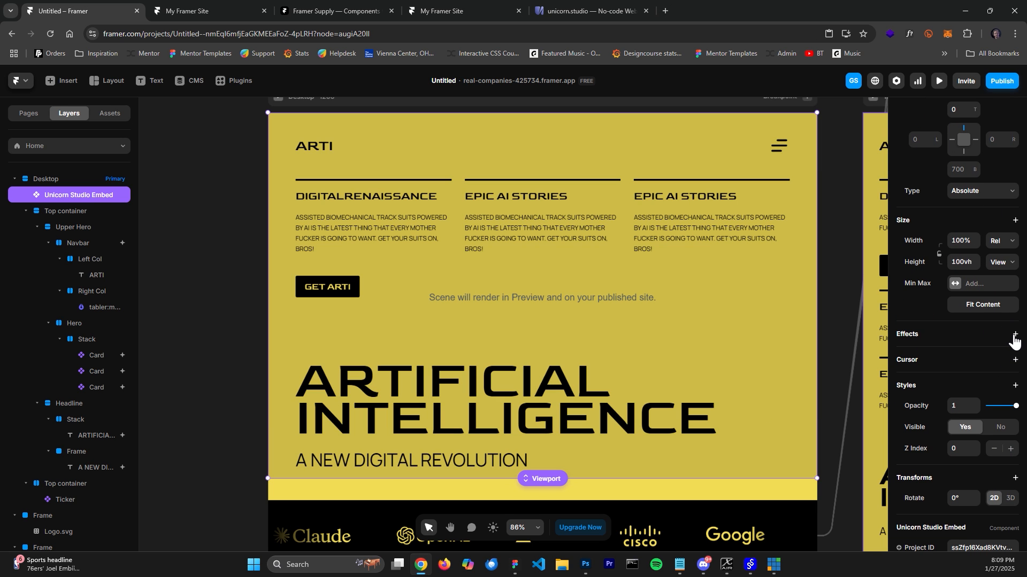
click(1015, 336)
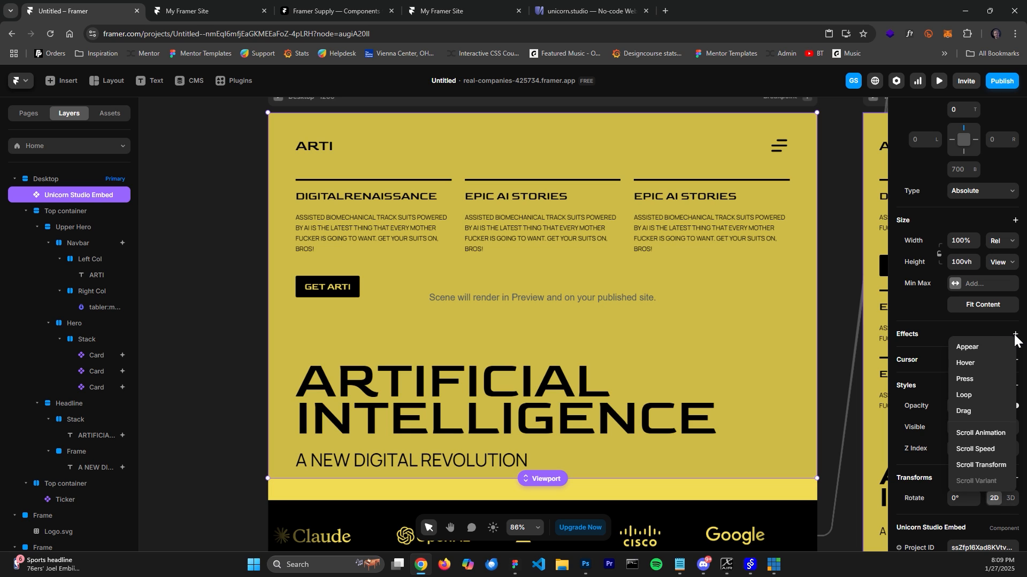
click(974, 449)
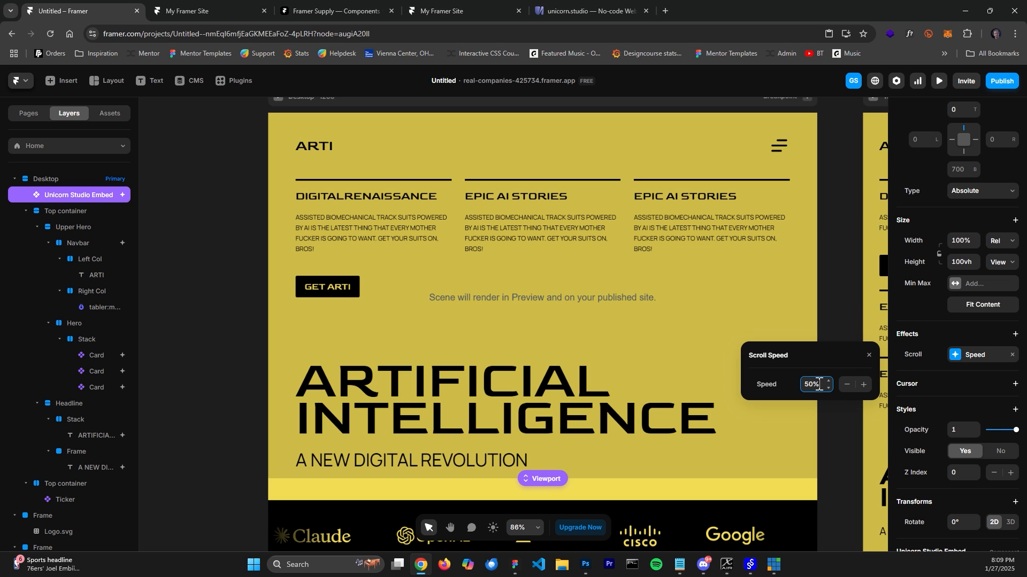
Preview the page at desktop width and examine how the alien scene moves against the hero text and logo ticker while scrolling
click(937, 82)
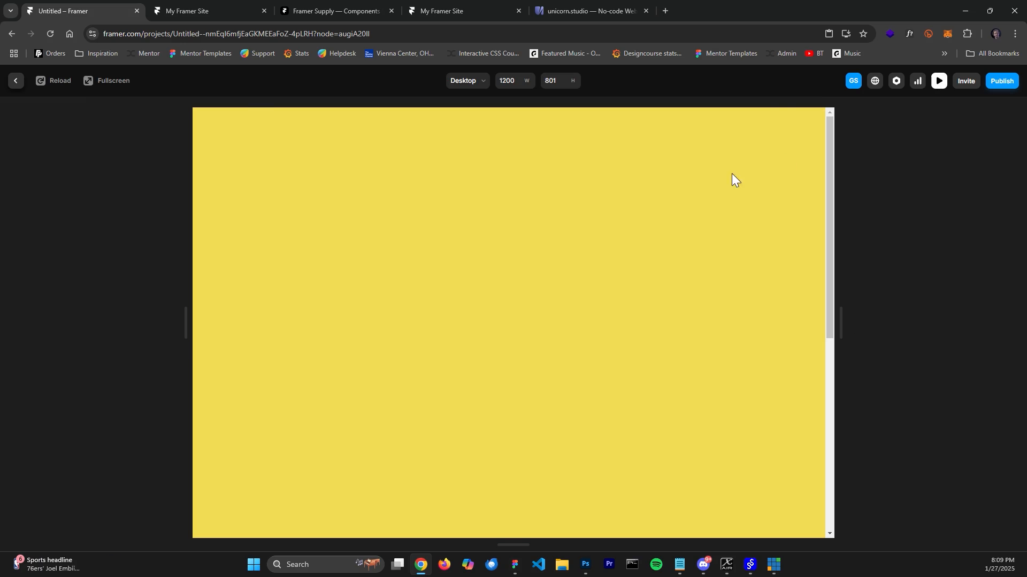
scroll(682, 248, down, 5)
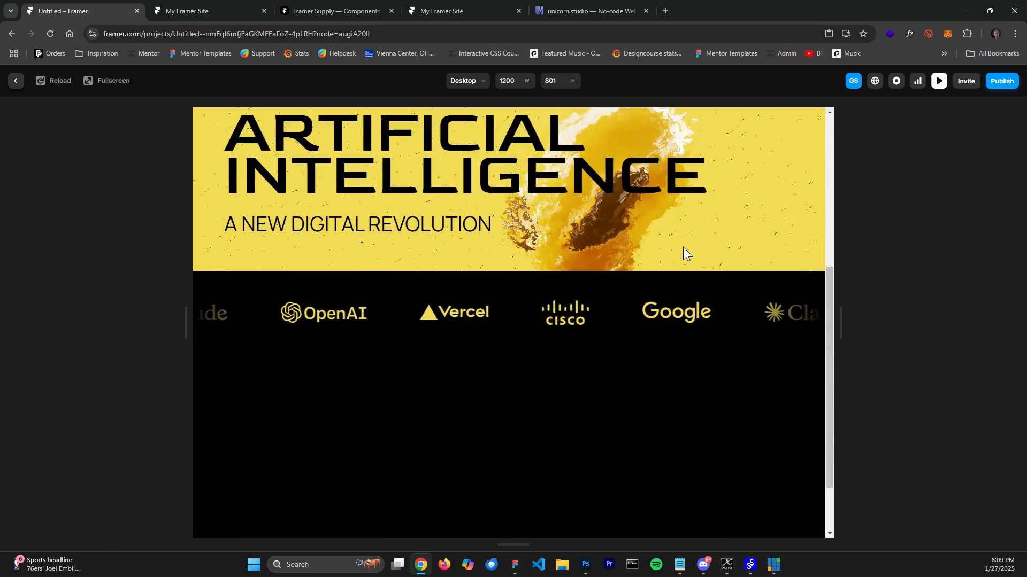
scroll(656, 230, up, 4)
scroll(653, 229, down, 3)
scroll(653, 228, up, 5)
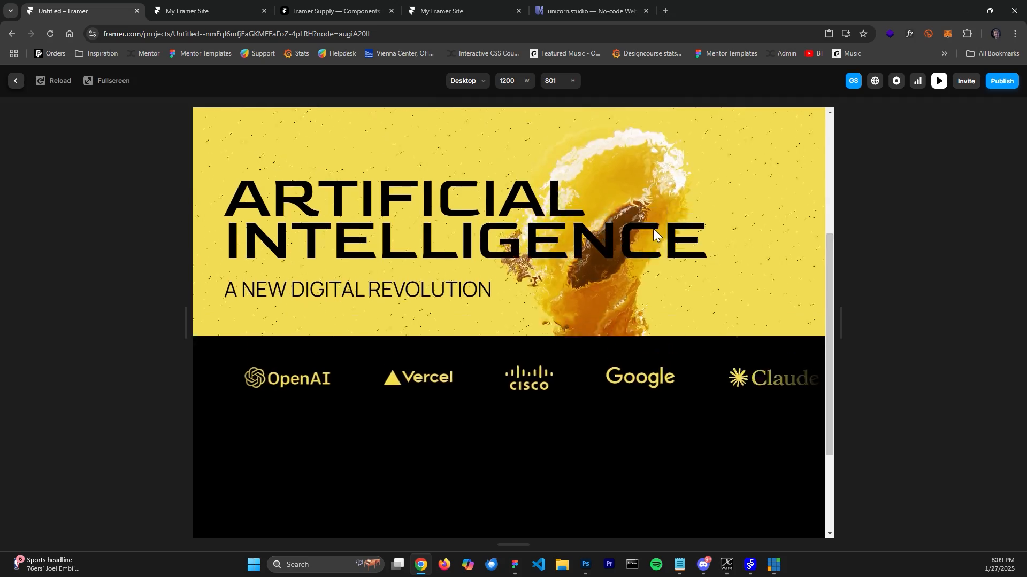
scroll(653, 228, down, 3)
scroll(653, 228, up, 3)
scroll(653, 230, down, 4)
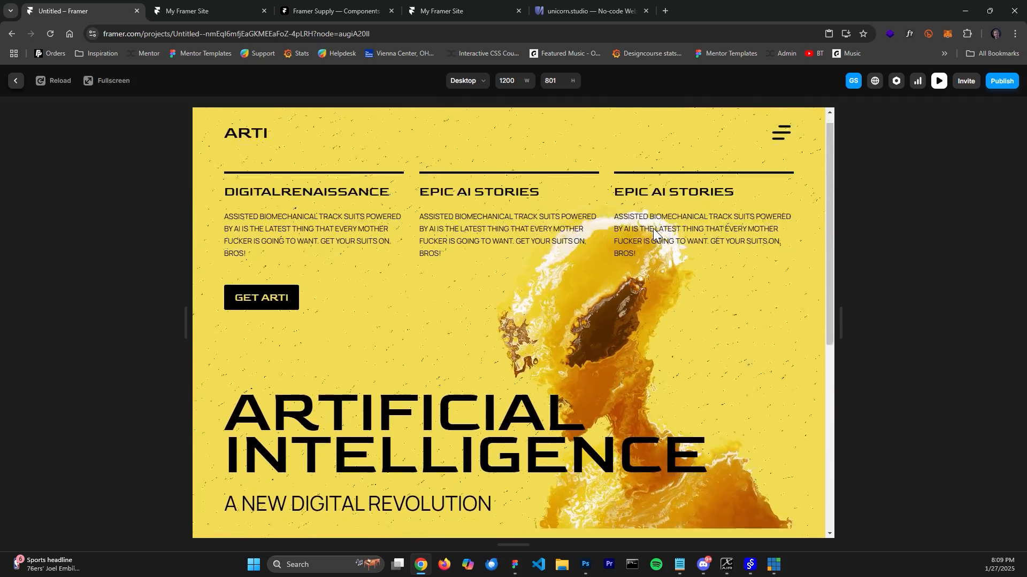
scroll(644, 240, up, 5)
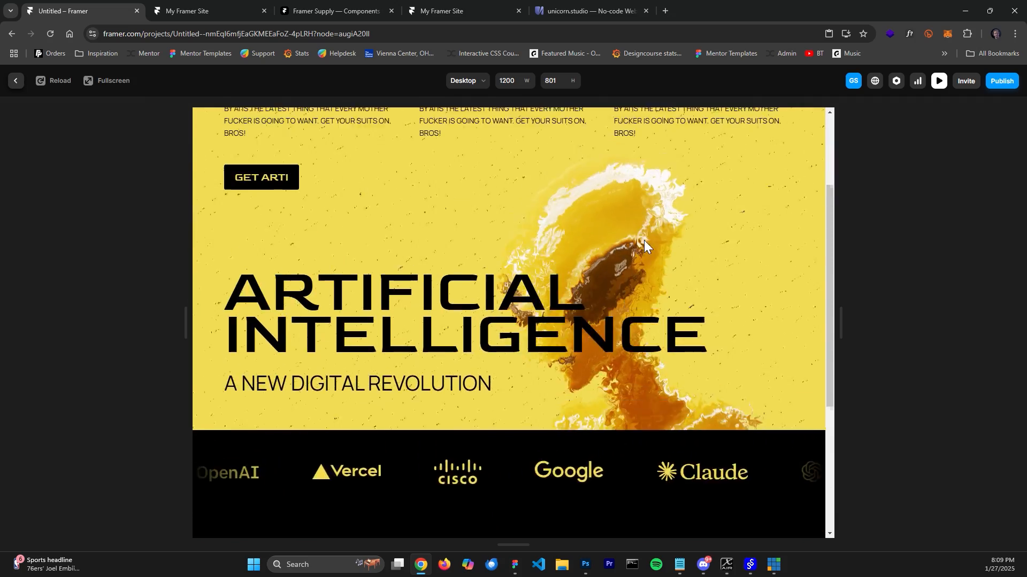
scroll(643, 239, down, 3)
scroll(644, 236, up, 3)
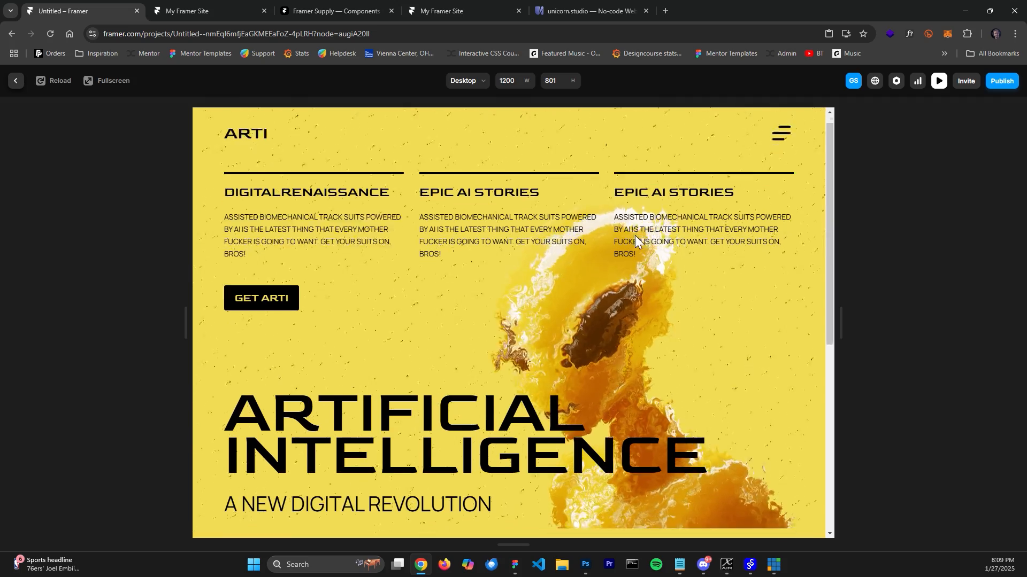
scroll(634, 235, down, 4)
scroll(634, 235, up, 4)
scroll(623, 240, down, 2)
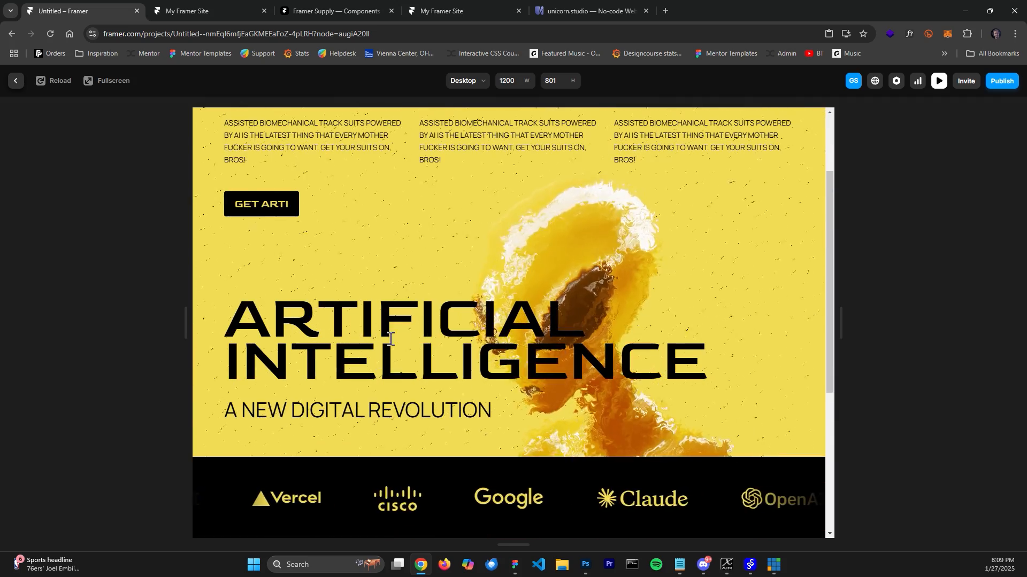
drag(426, 343, 482, 386)
click(817, 333)
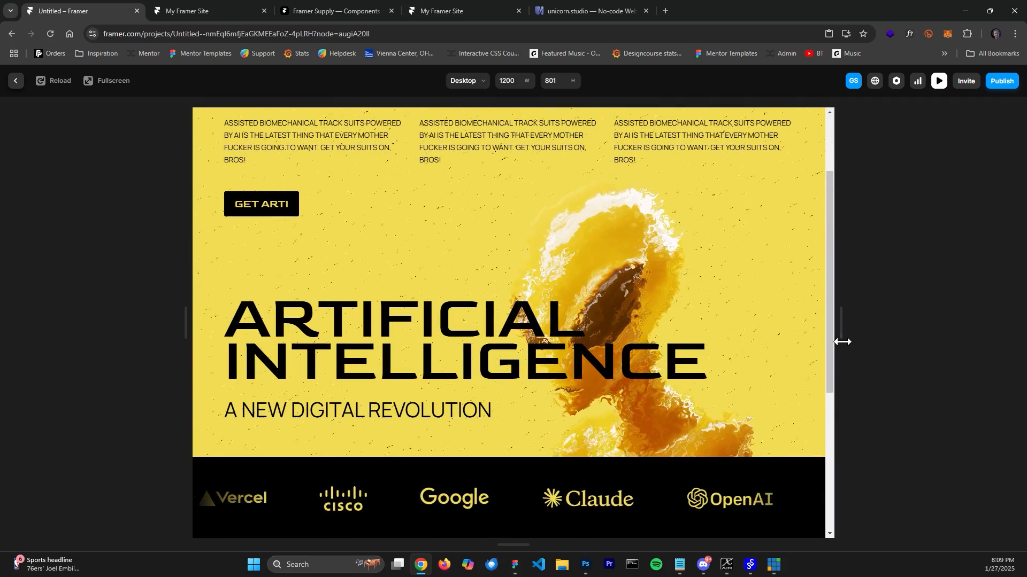
Widen the preview to about 1442 px and check the hero's layout and scroll effect at that width
drag(841, 339, 905, 325)
scroll(510, 305, up, 2)
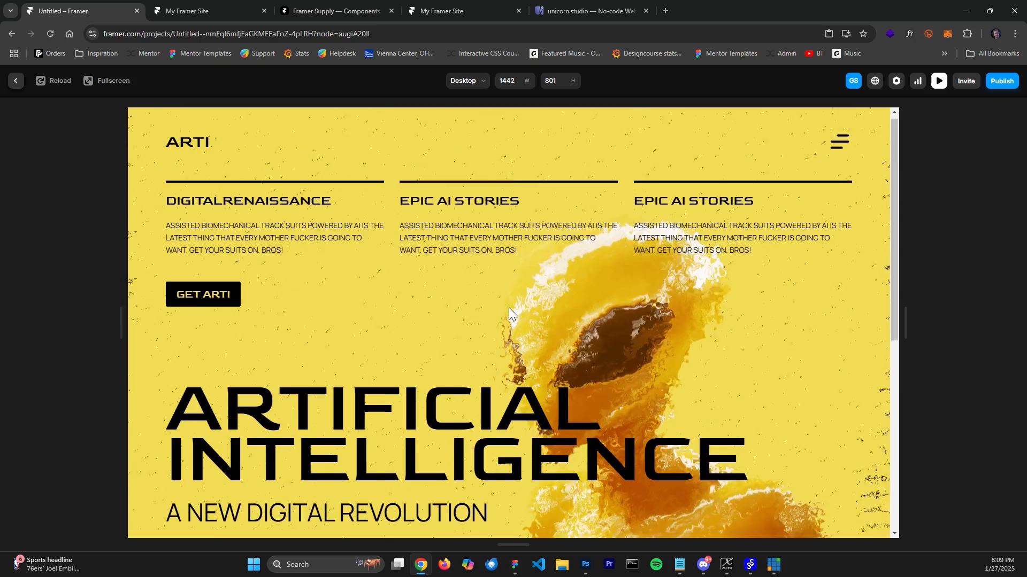
scroll(407, 300, down, 6)
scroll(428, 318, up, 8)
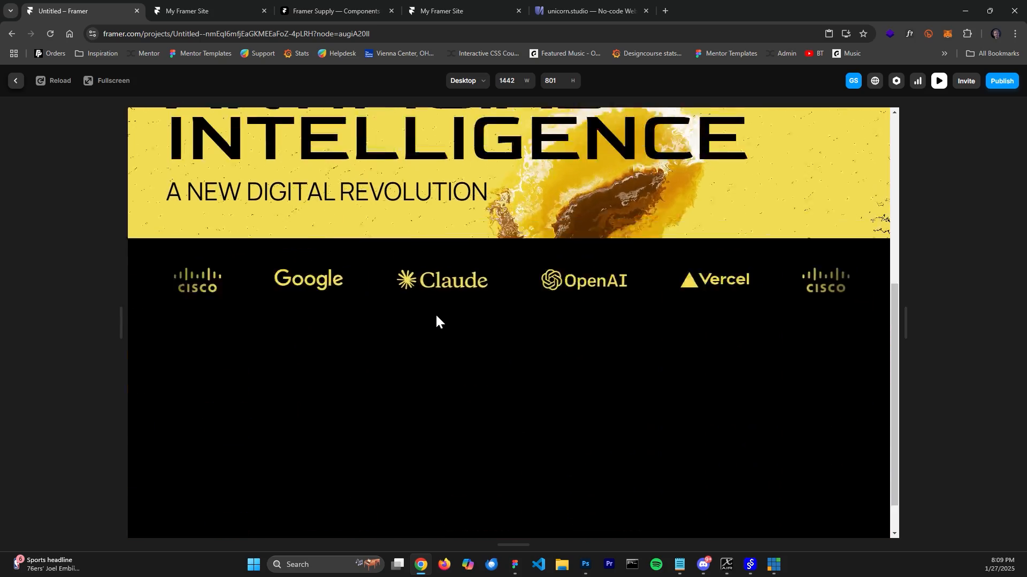